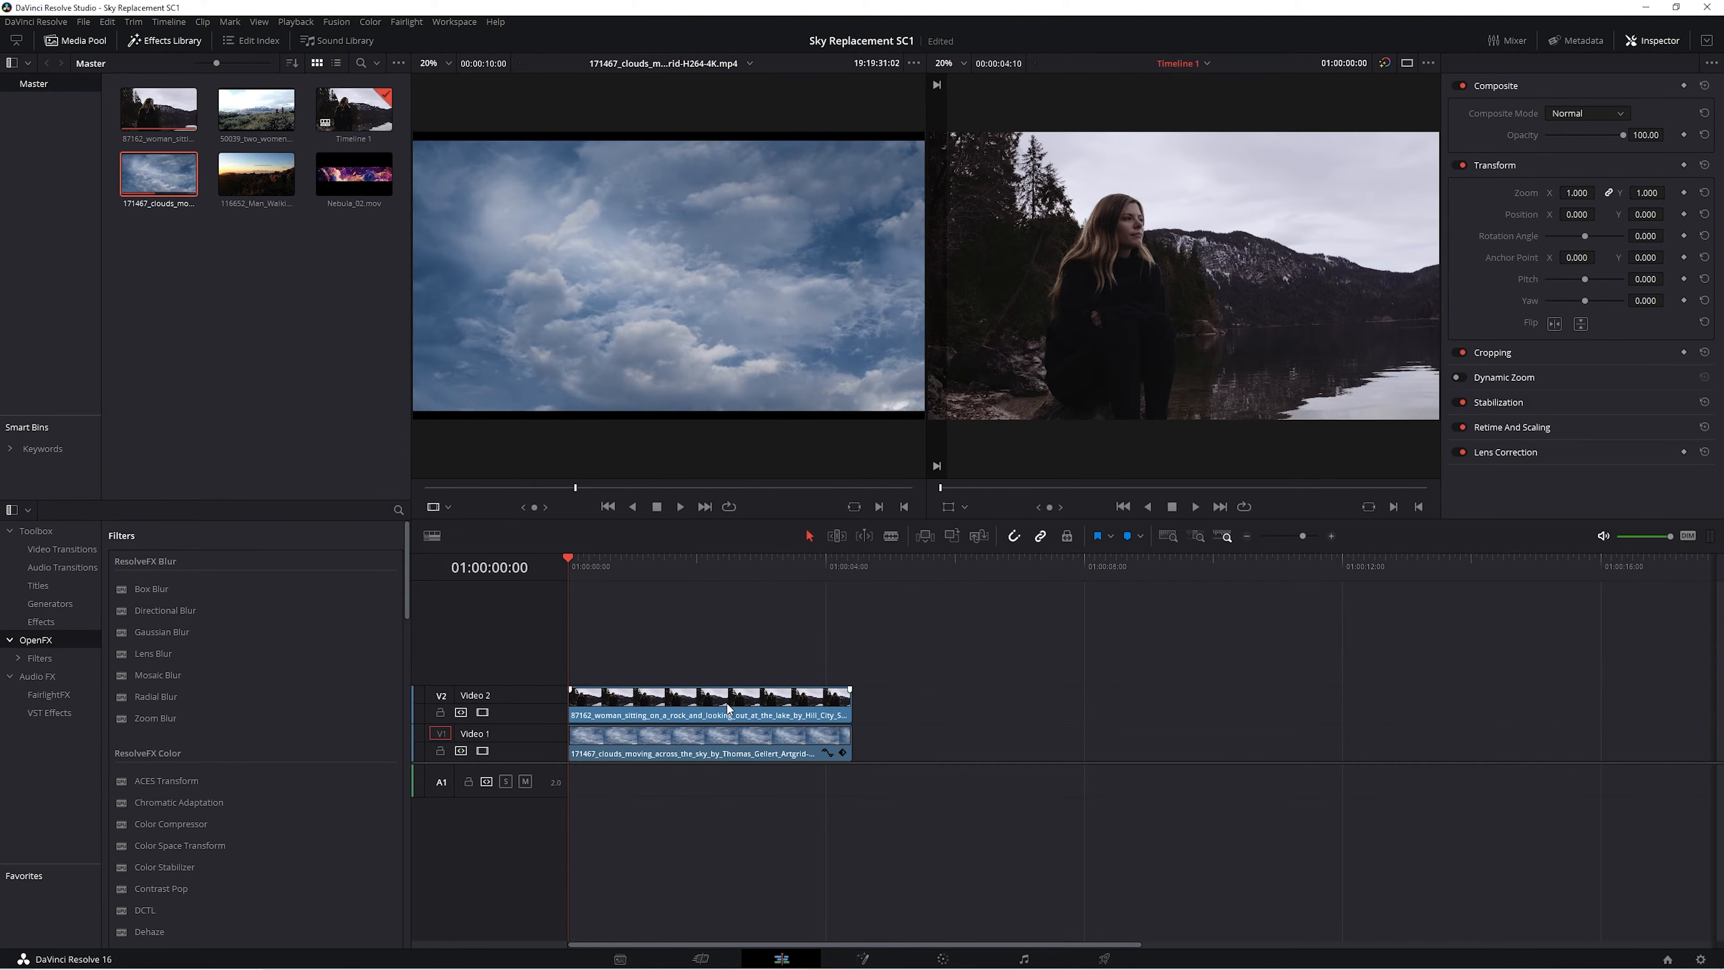
Bring the woman-by-the-lake clip into color grading and limit its HSL qualifier to luminance by disabling hue and saturation.
click(768, 708)
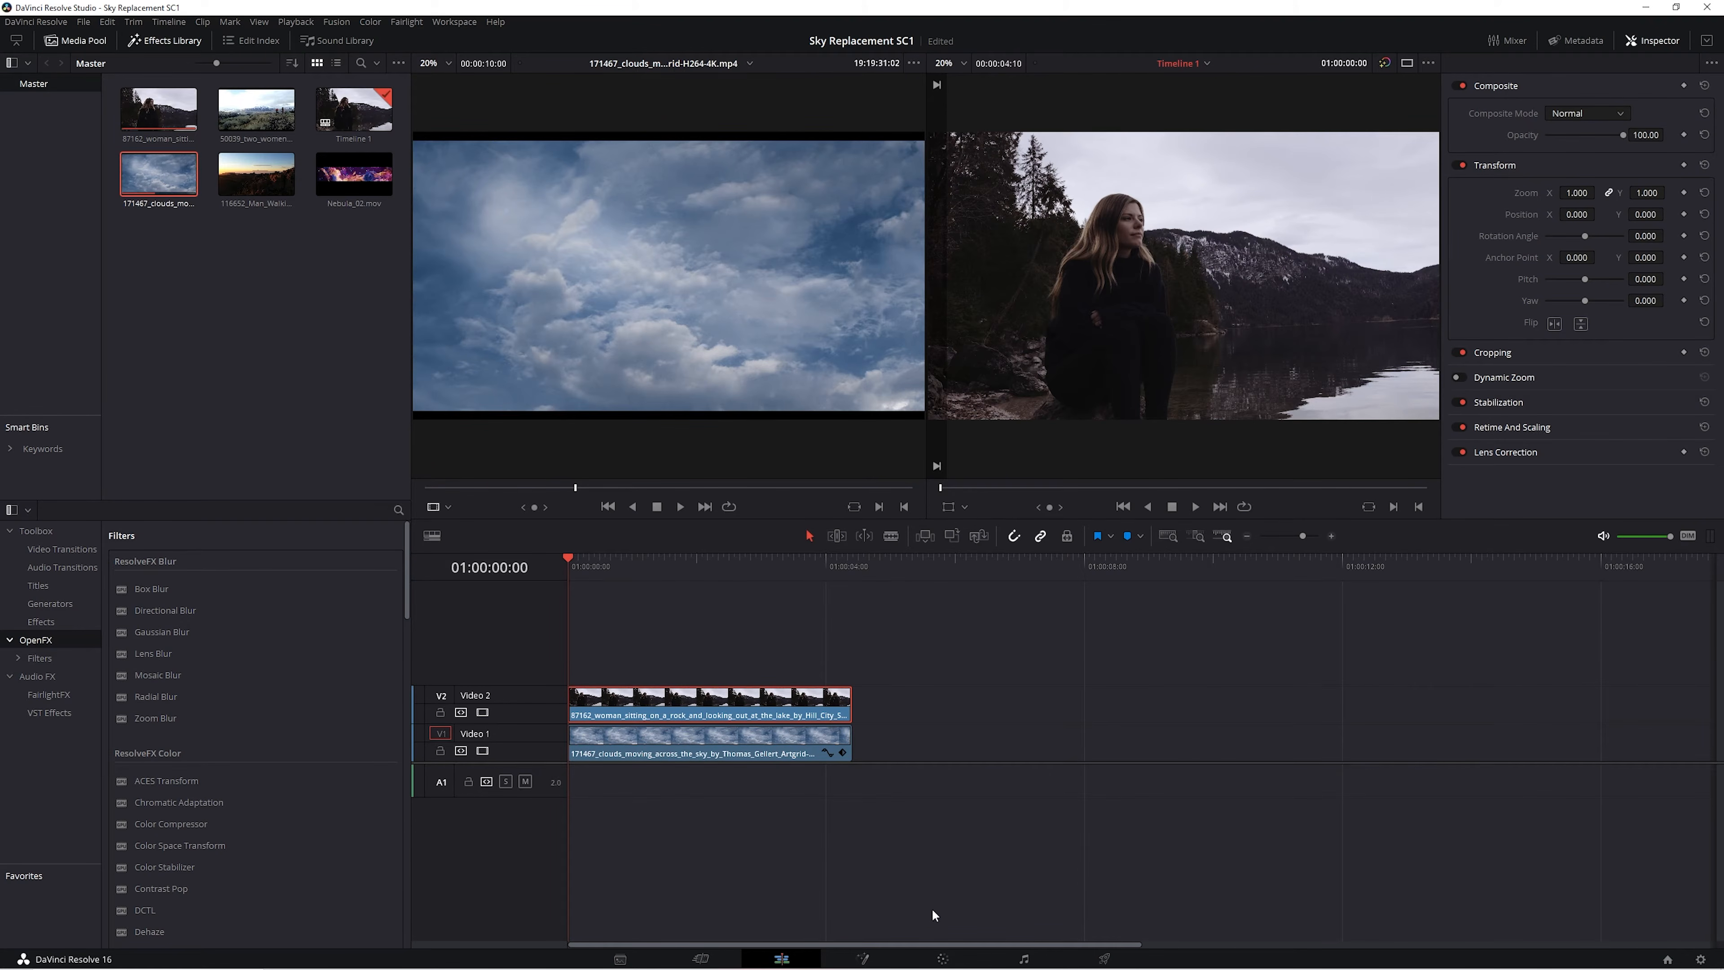
click(942, 958)
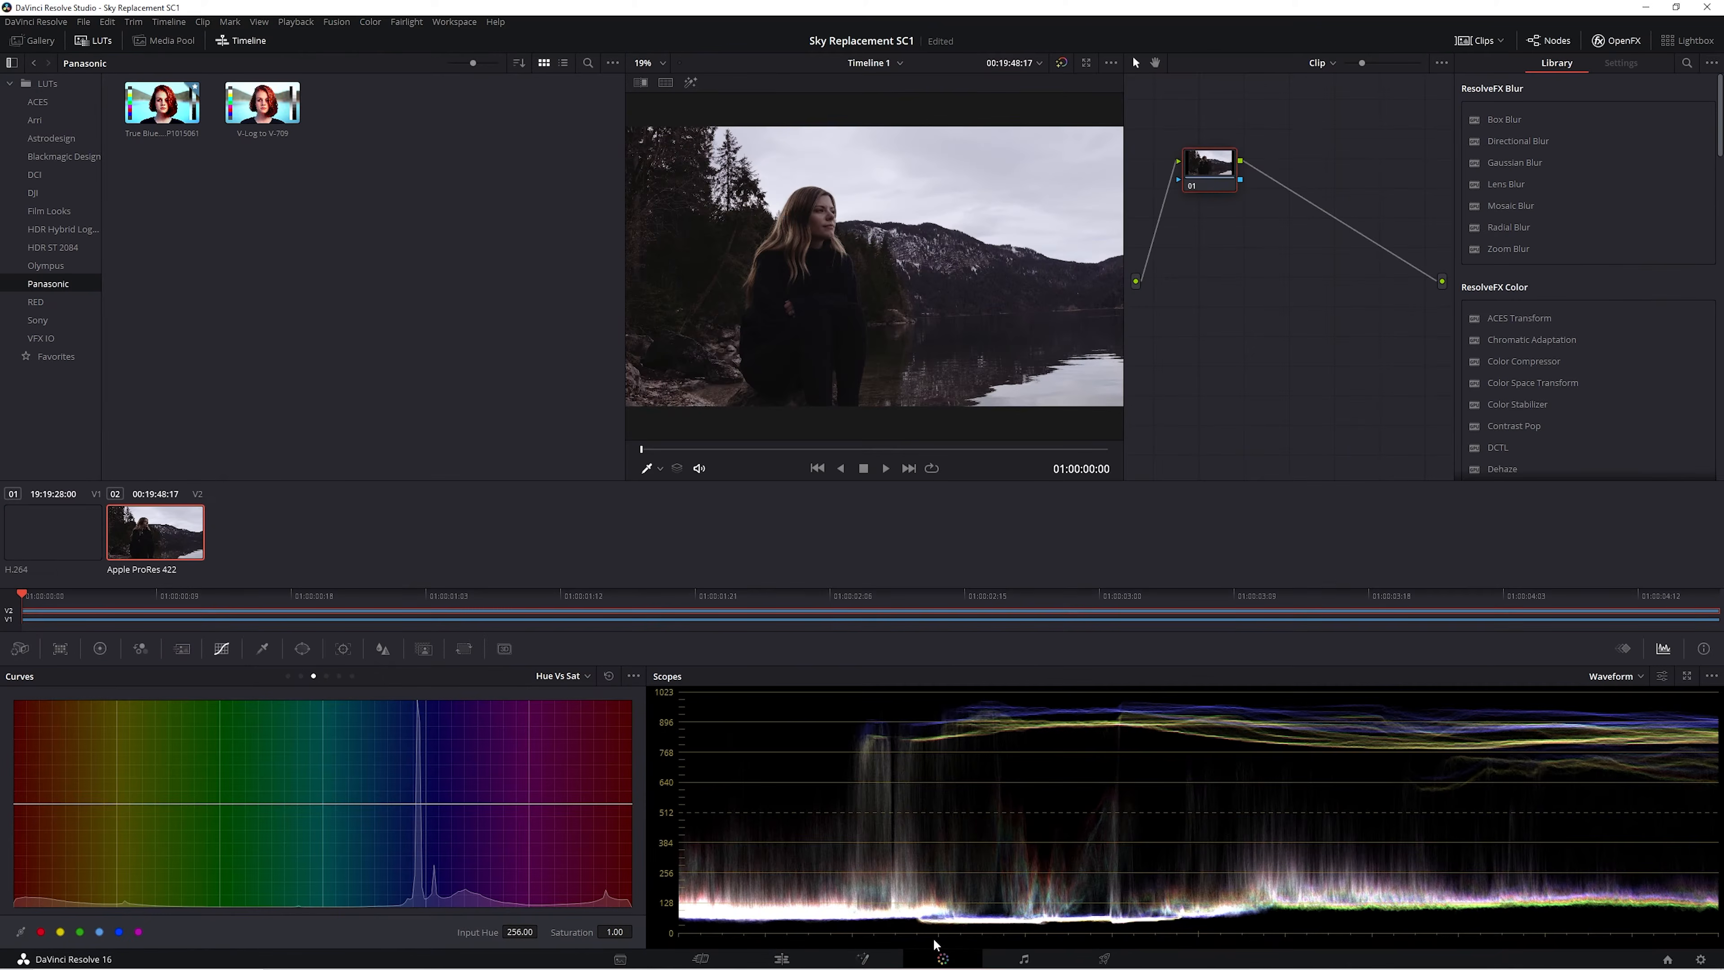
click(261, 650)
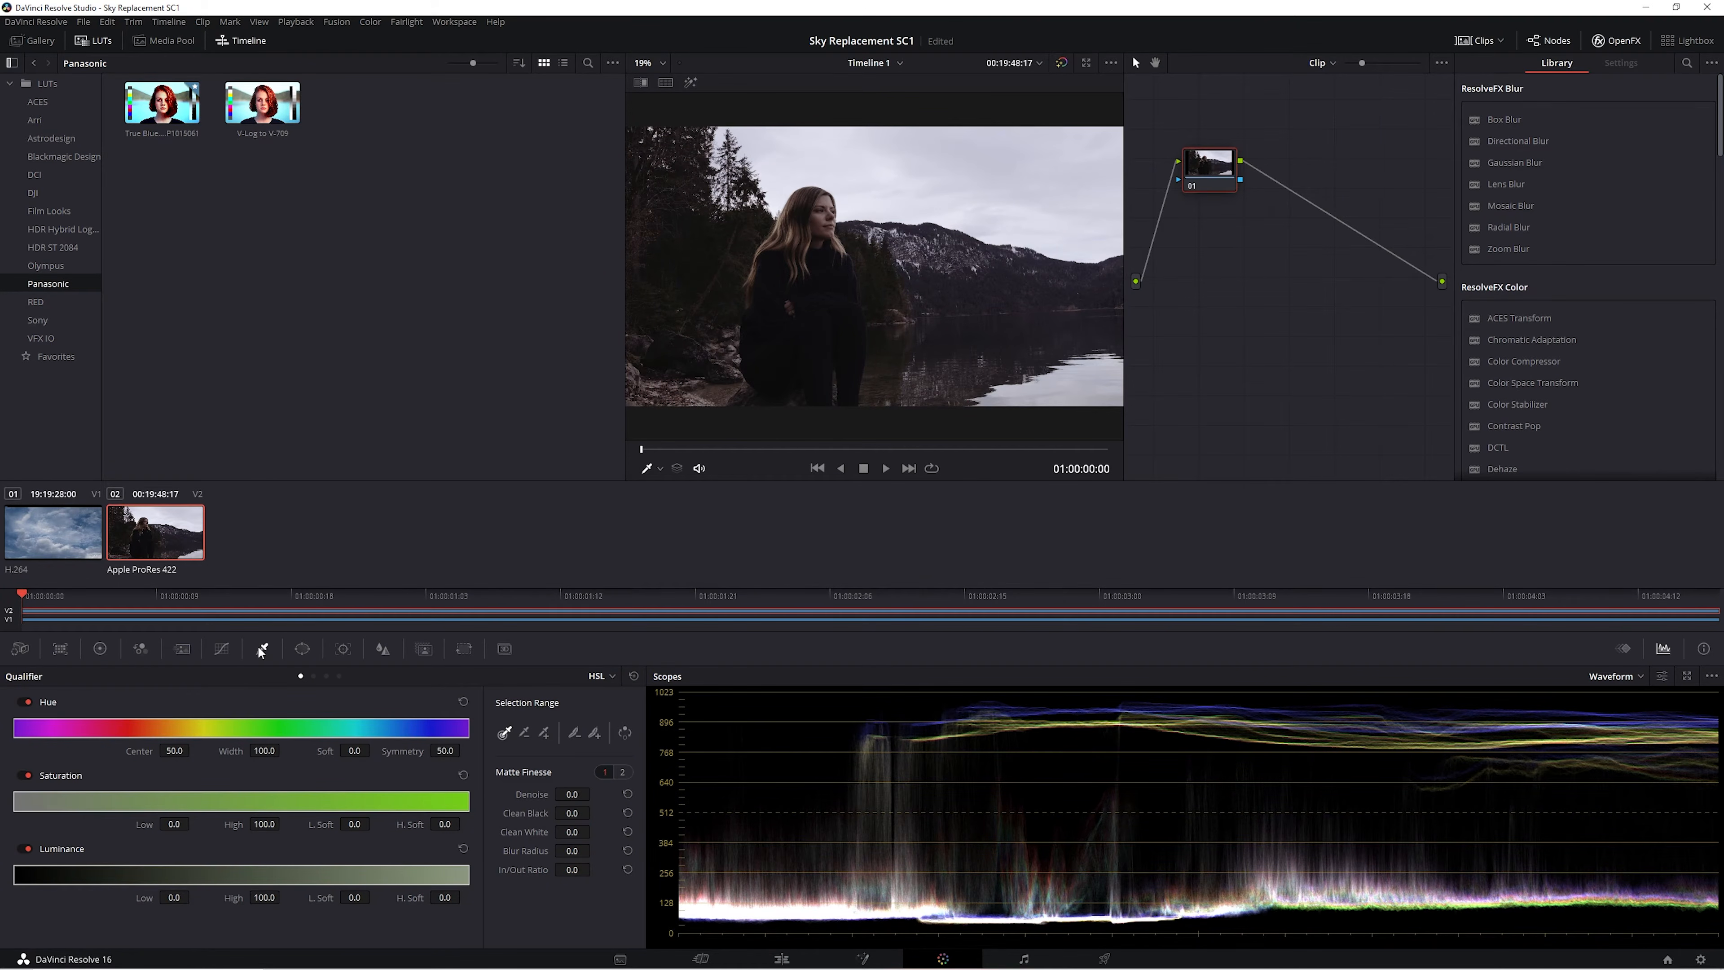
click(27, 703)
click(27, 775)
click(313, 675)
click(327, 675)
click(340, 676)
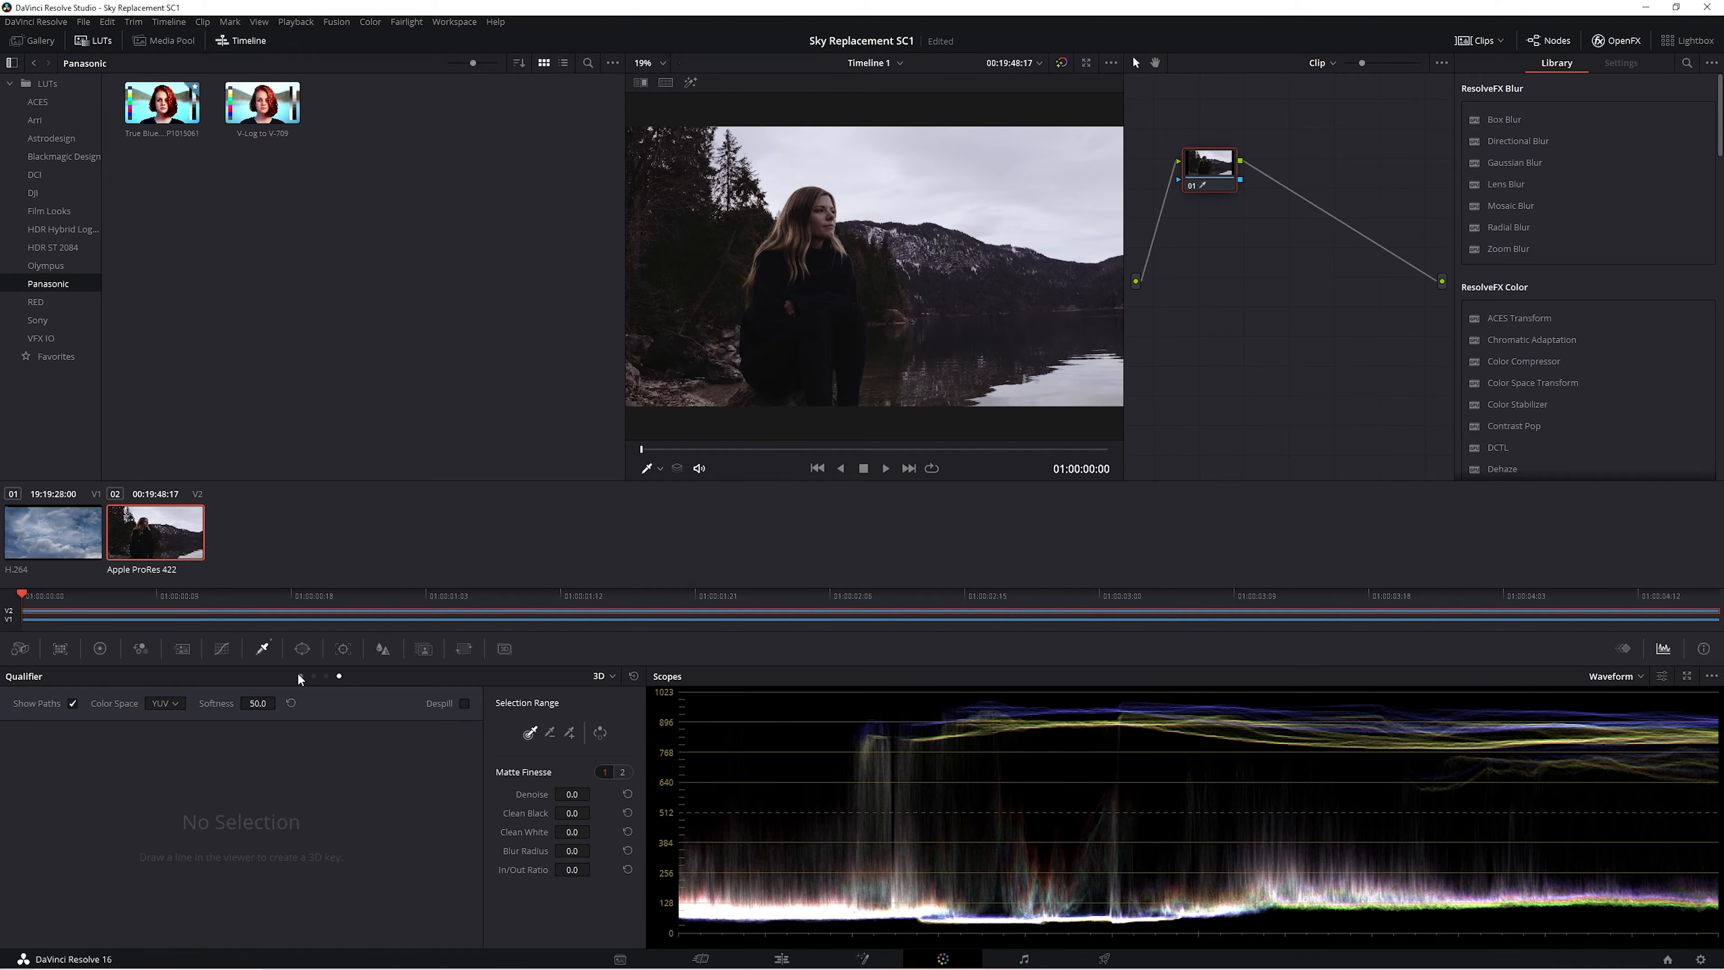
click(301, 675)
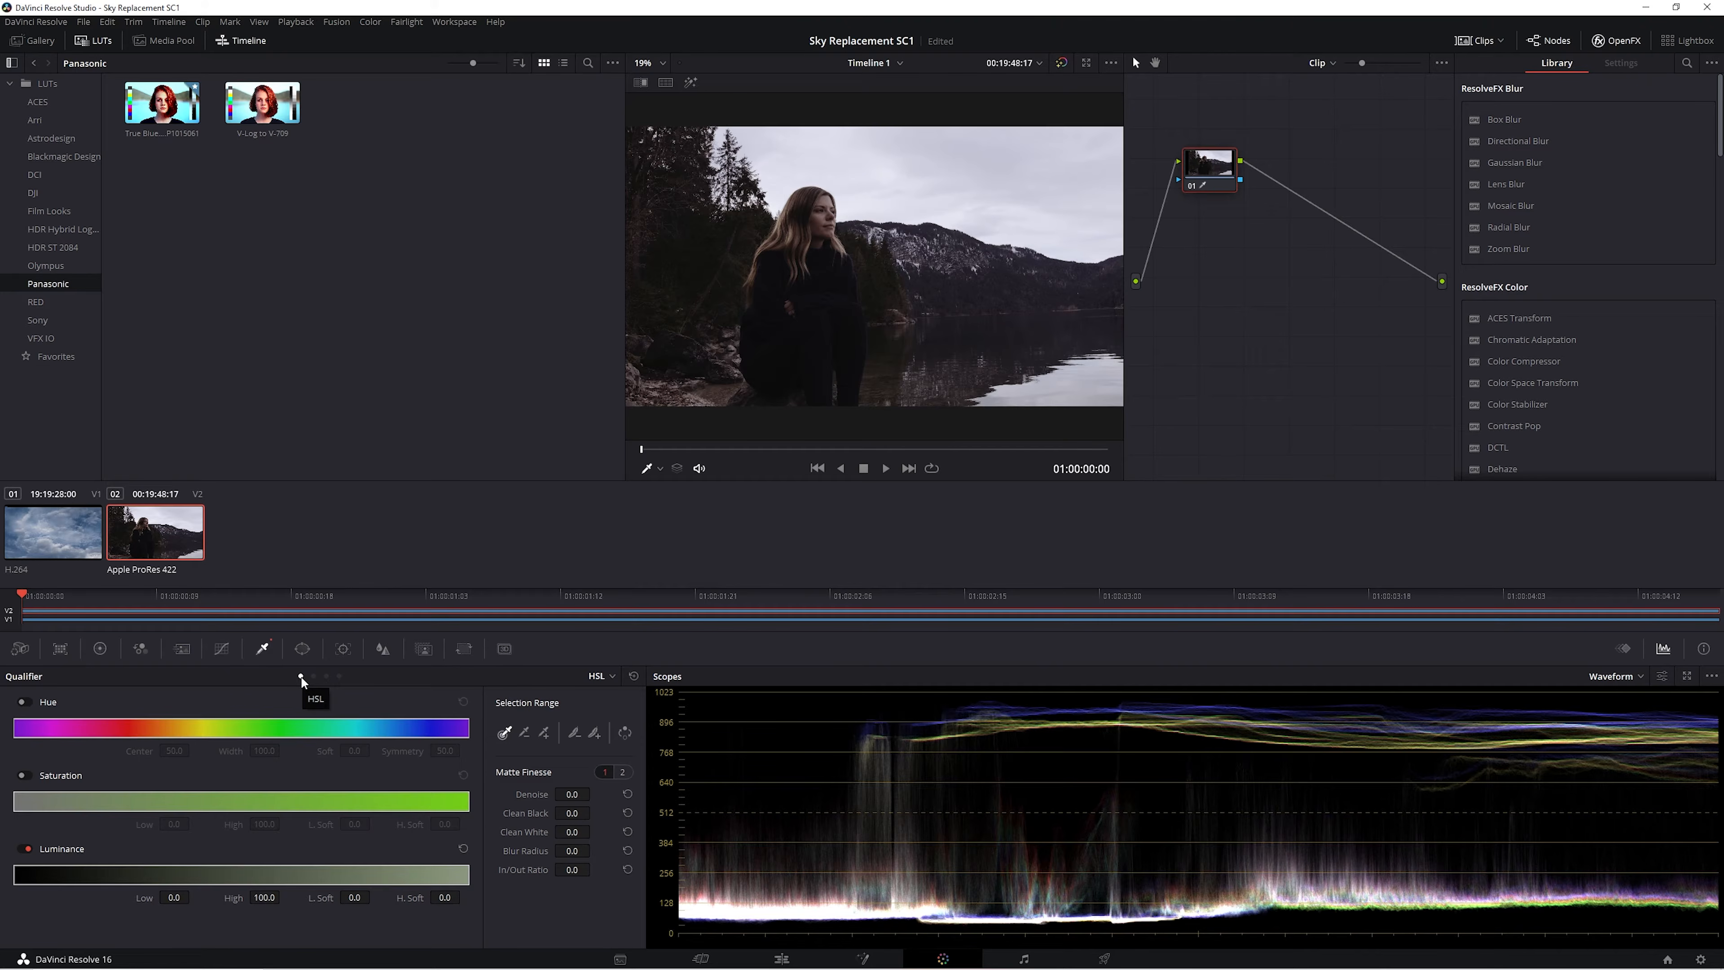
Turn on the selection highlight and sample the sky above the mountains to key it by luminance.
click(691, 82)
click(993, 174)
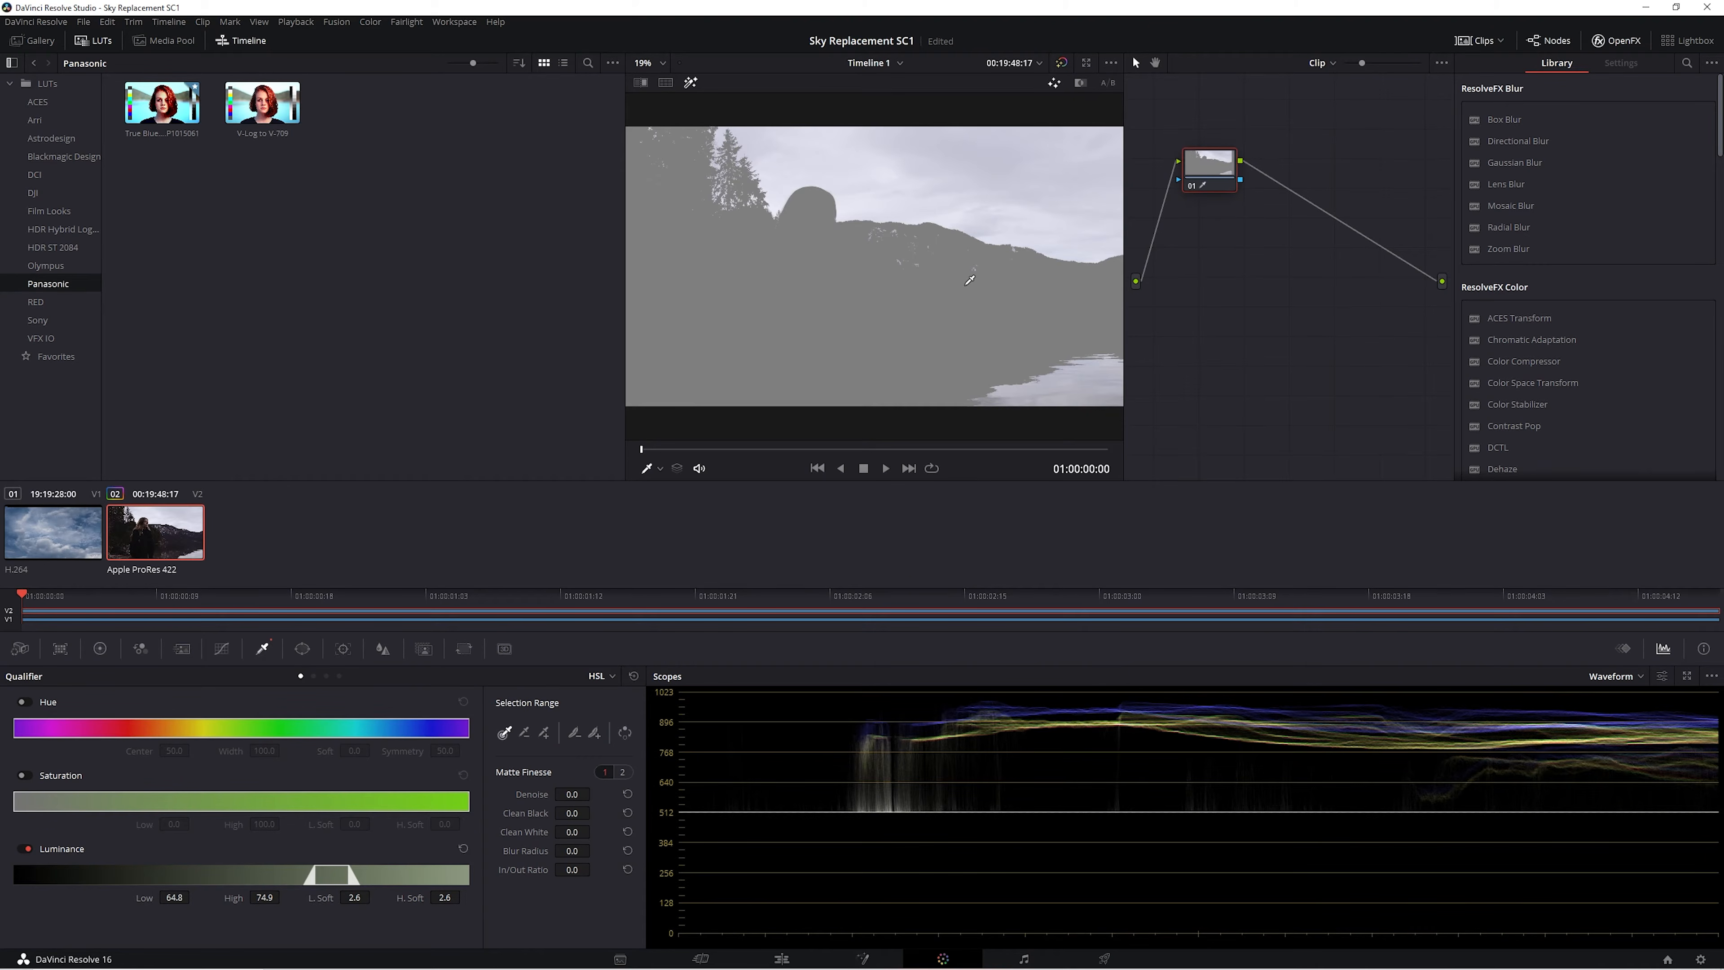
Examine the highlighted sky selection around the snowy mountain, the trees and the woman's head.
scroll(752, 232, up, 5)
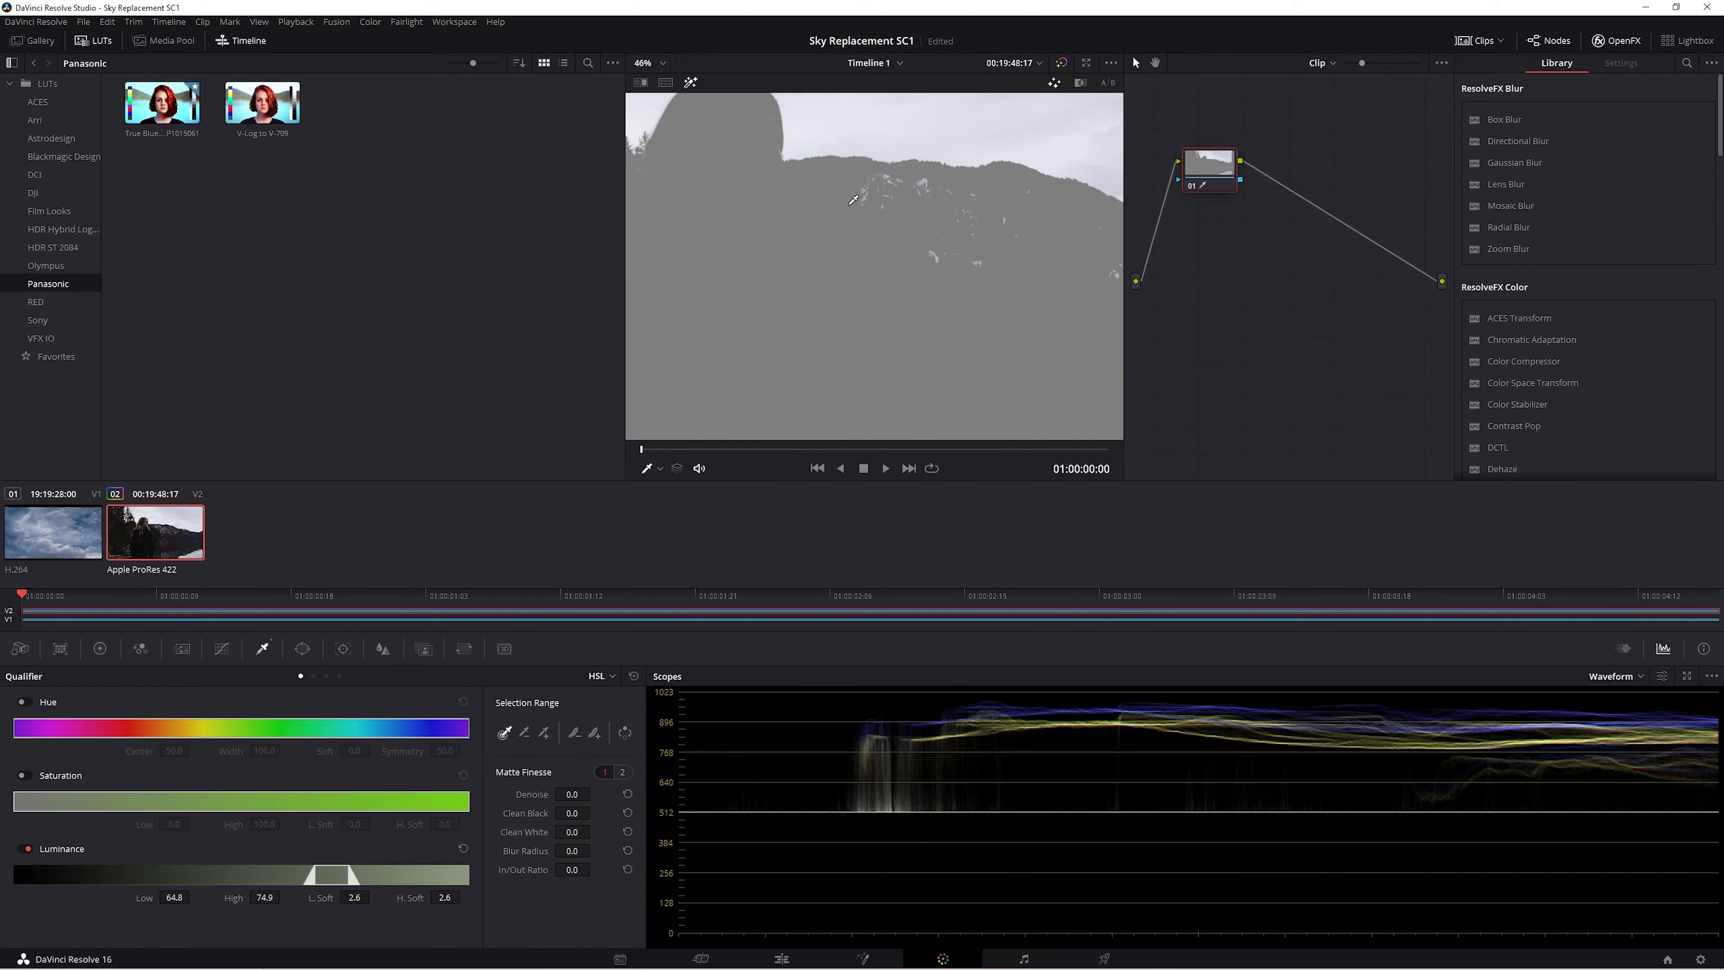
scroll(989, 297, down, 4)
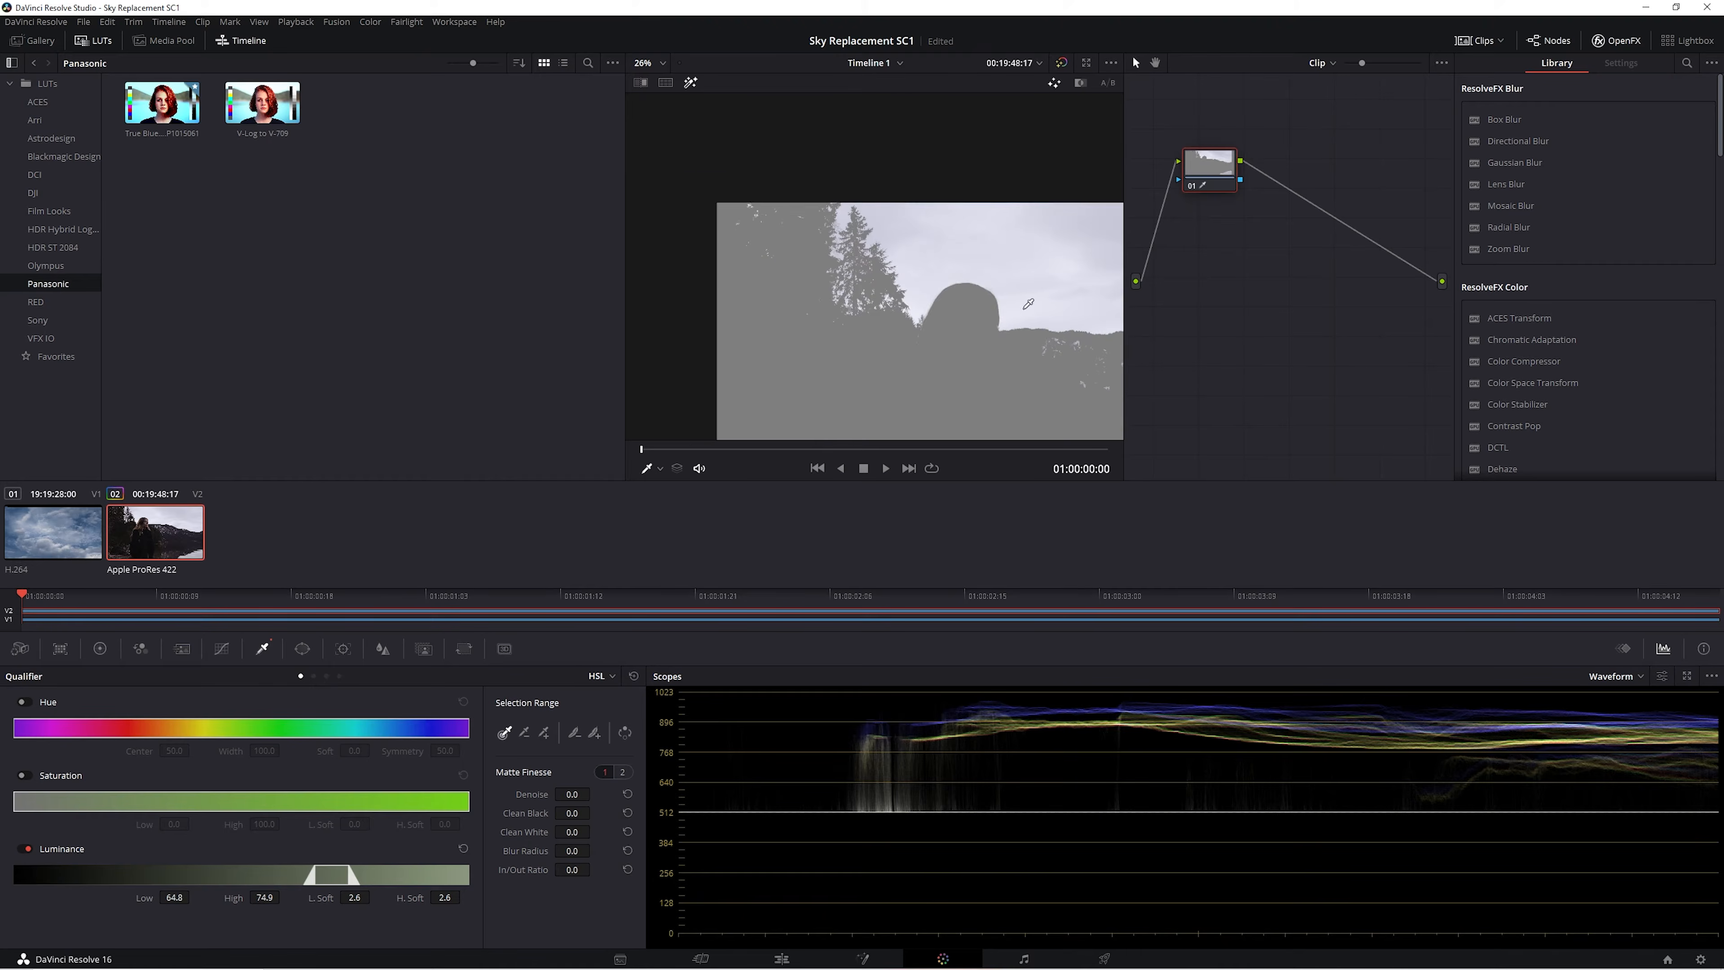
drag(1028, 303, 822, 274)
scroll(822, 274, down, 2)
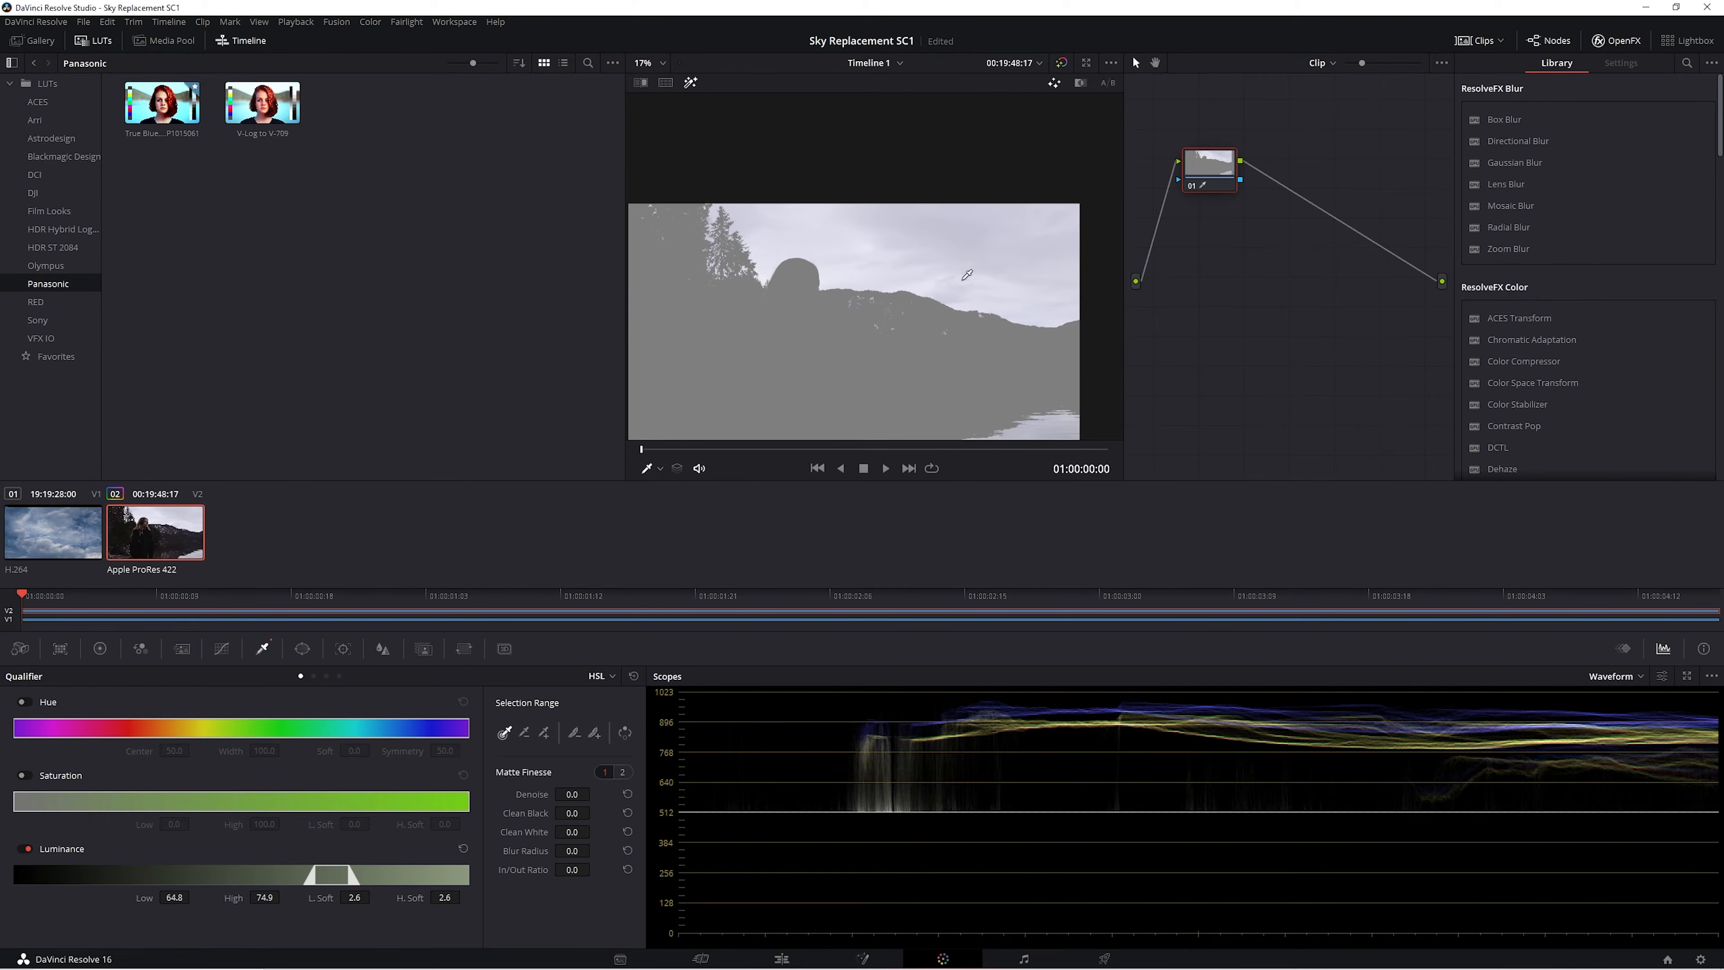
drag(785, 317, 787, 266)
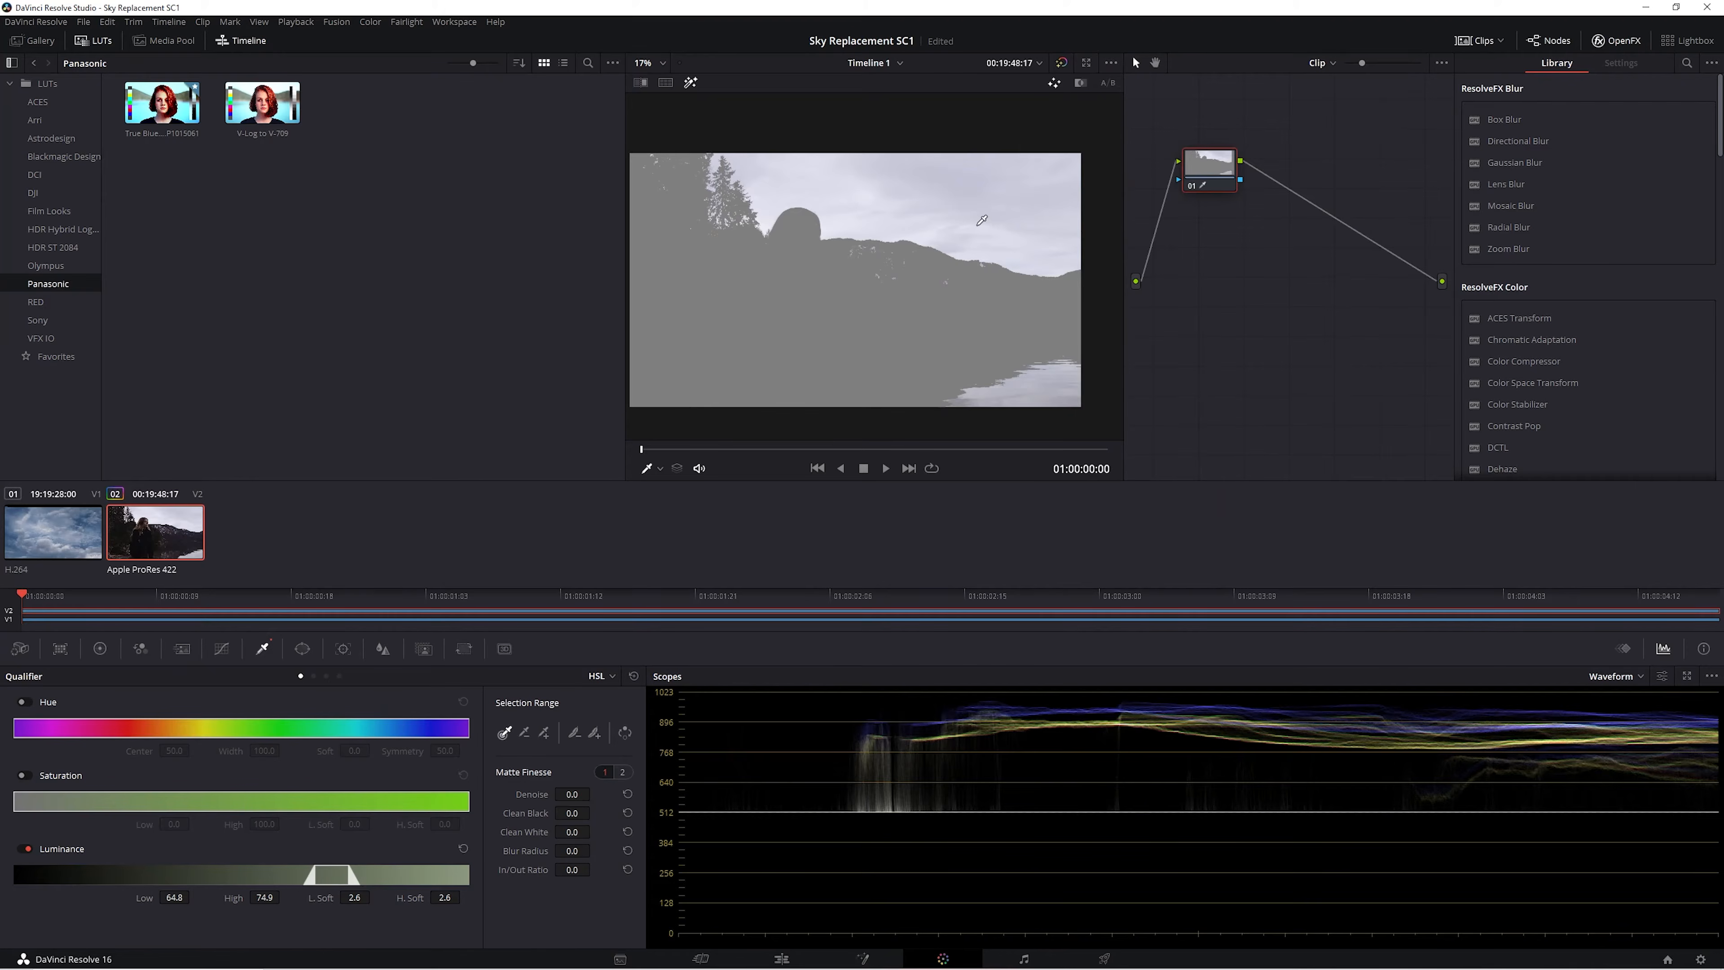
scroll(961, 218, up, 4)
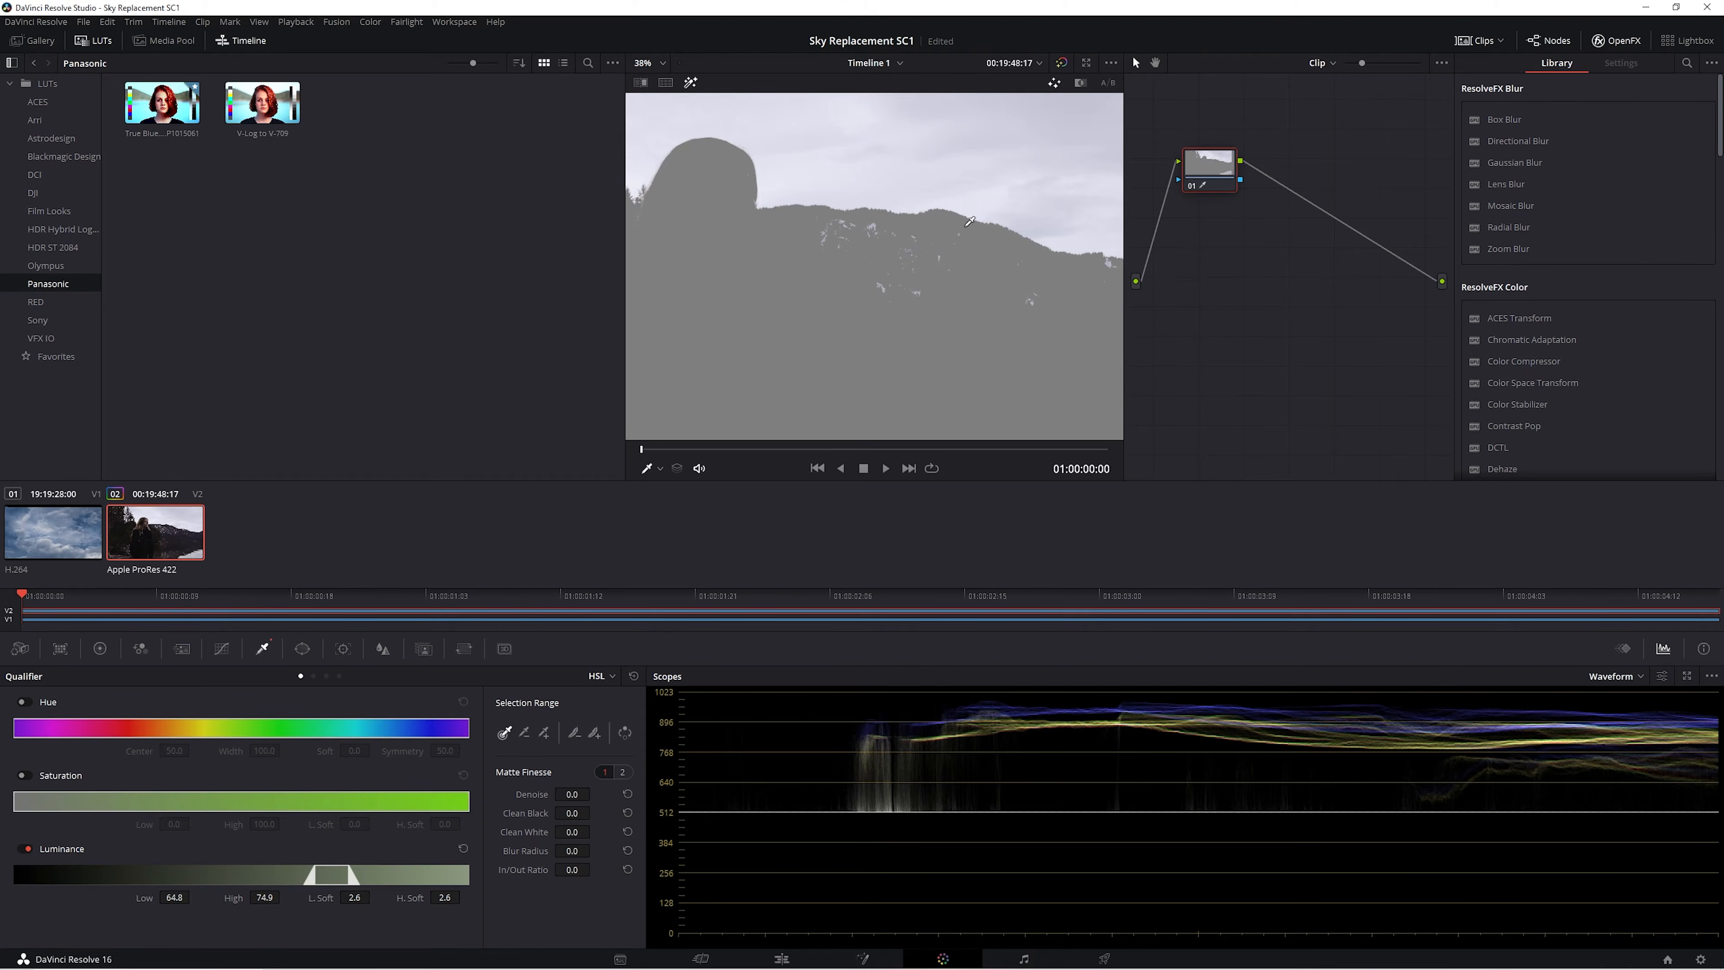
scroll(980, 249, down, 3)
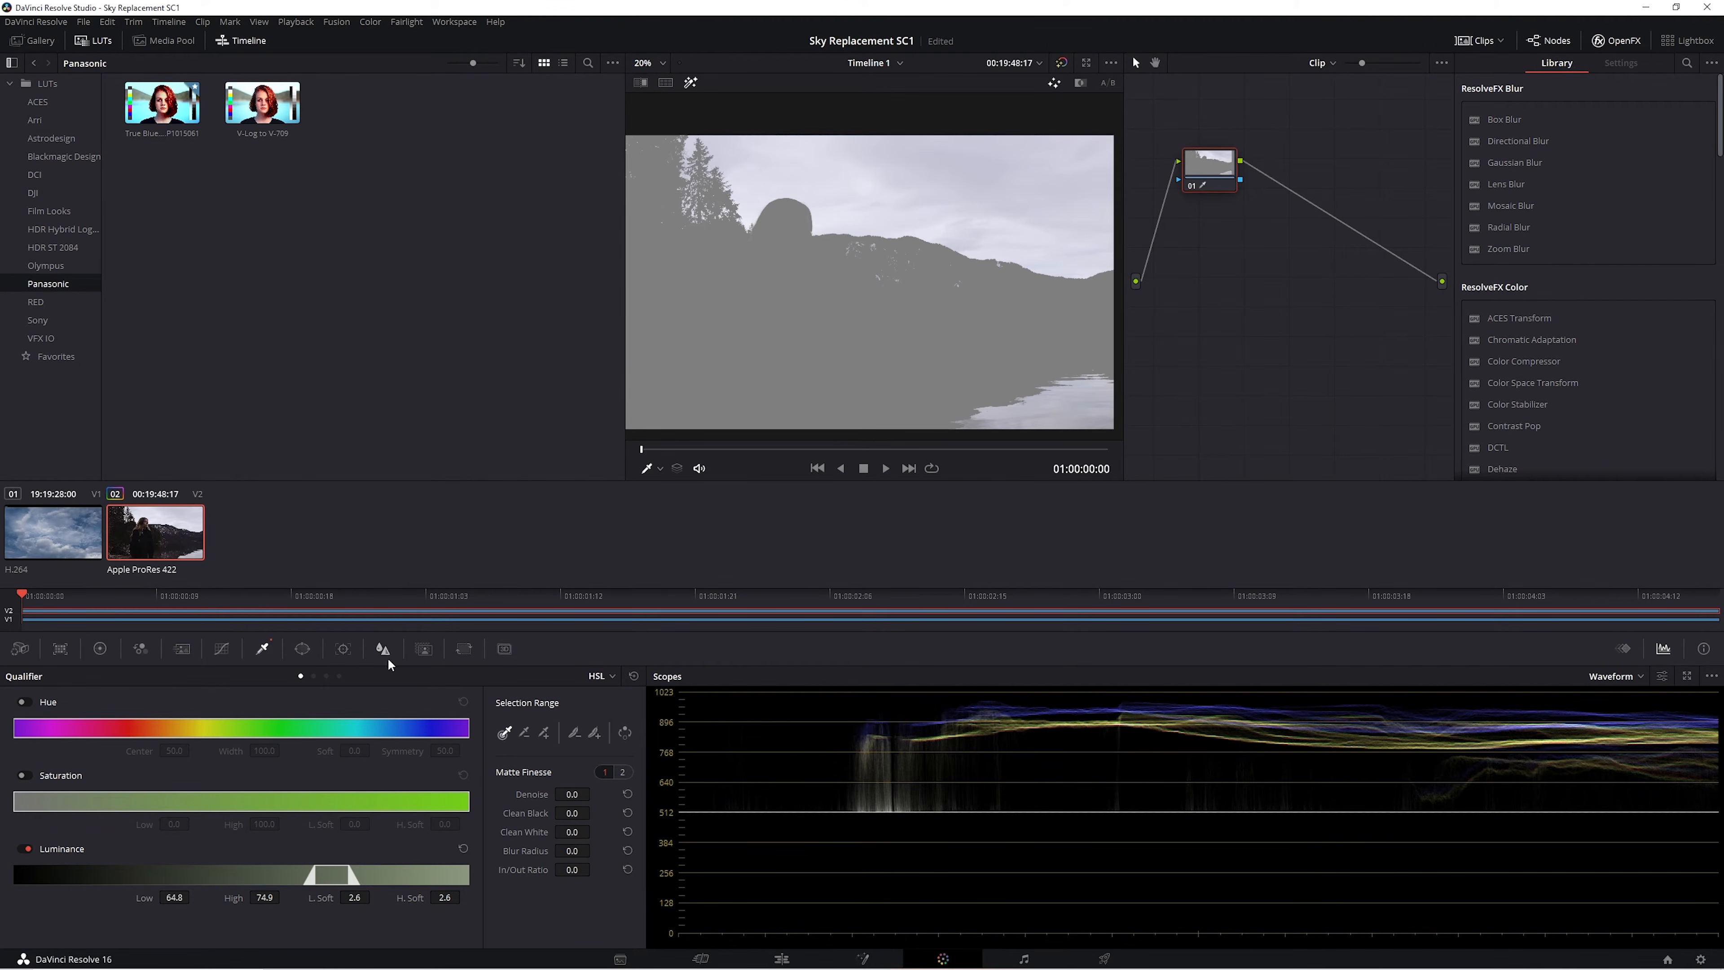
Invert the node's key output so the foreground is kept, and turn the selection highlight off.
click(423, 649)
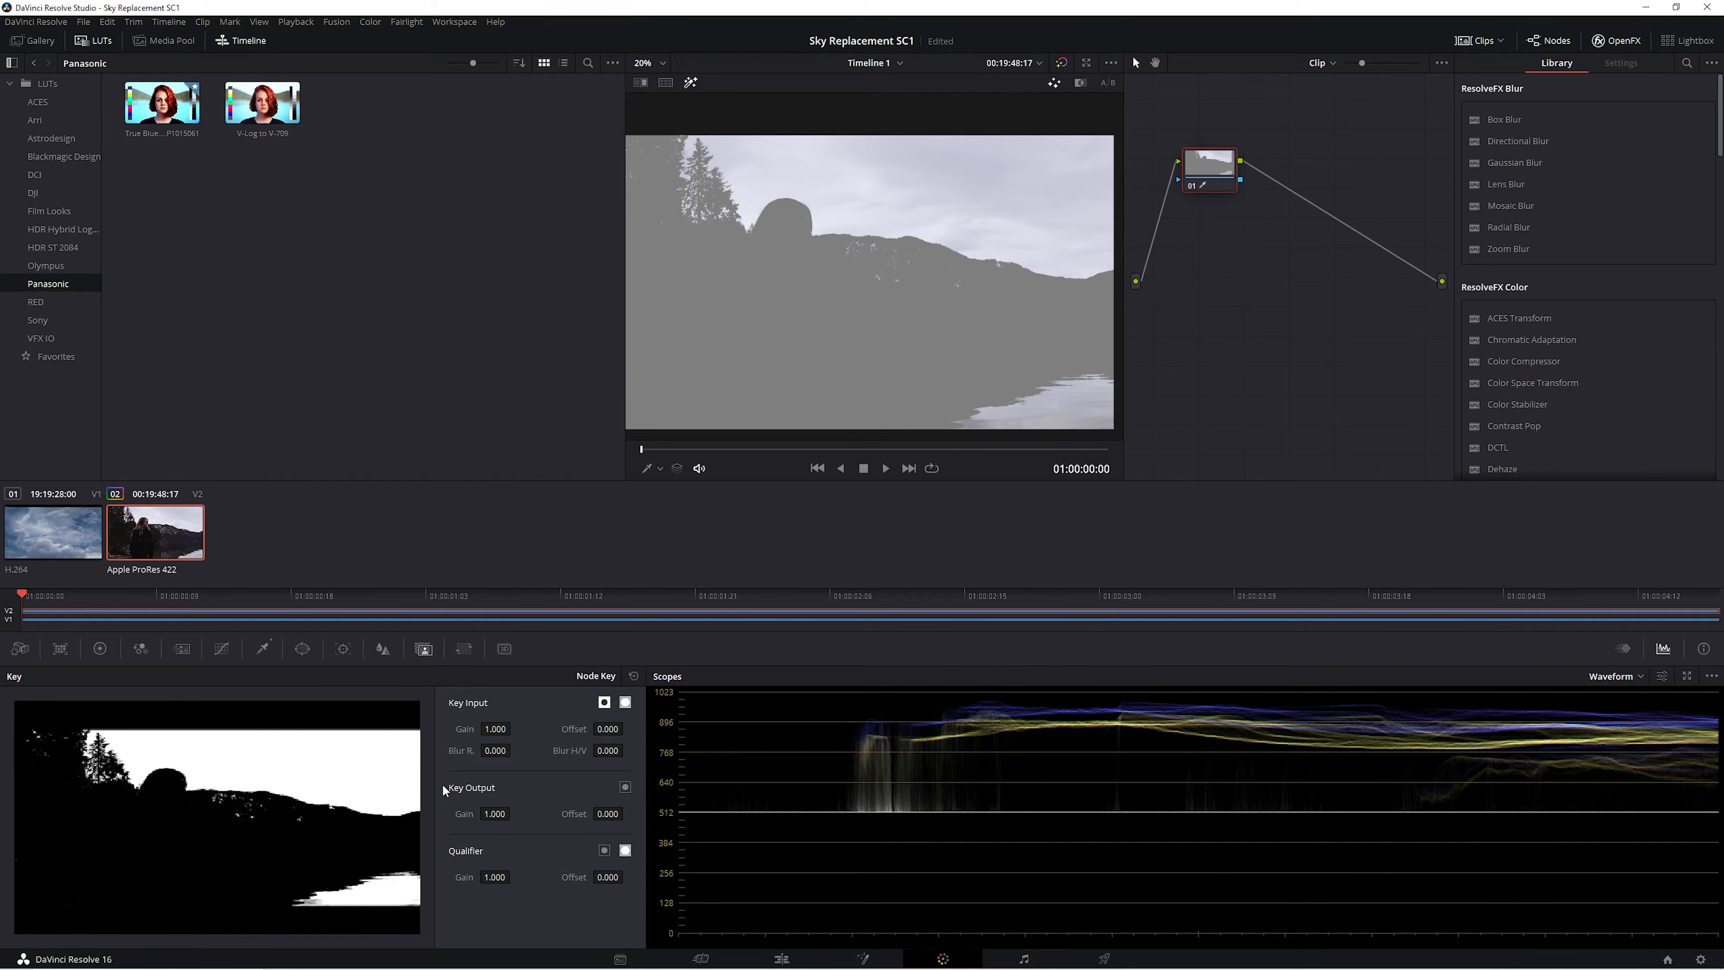
click(624, 787)
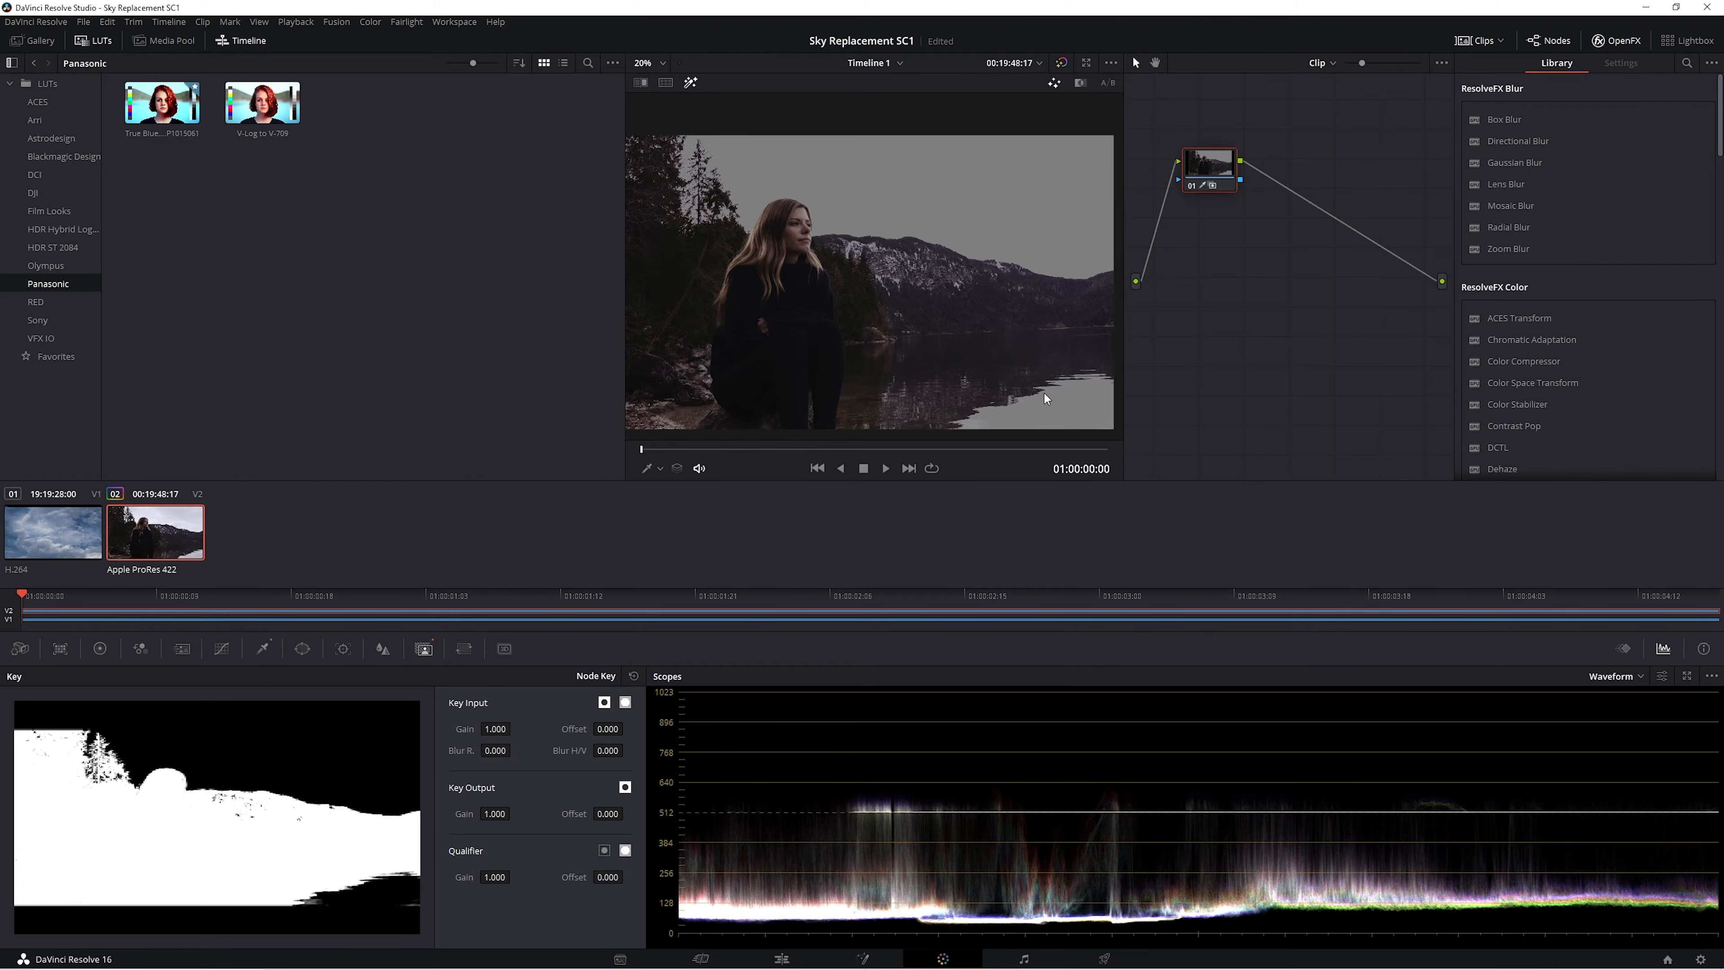
click(689, 82)
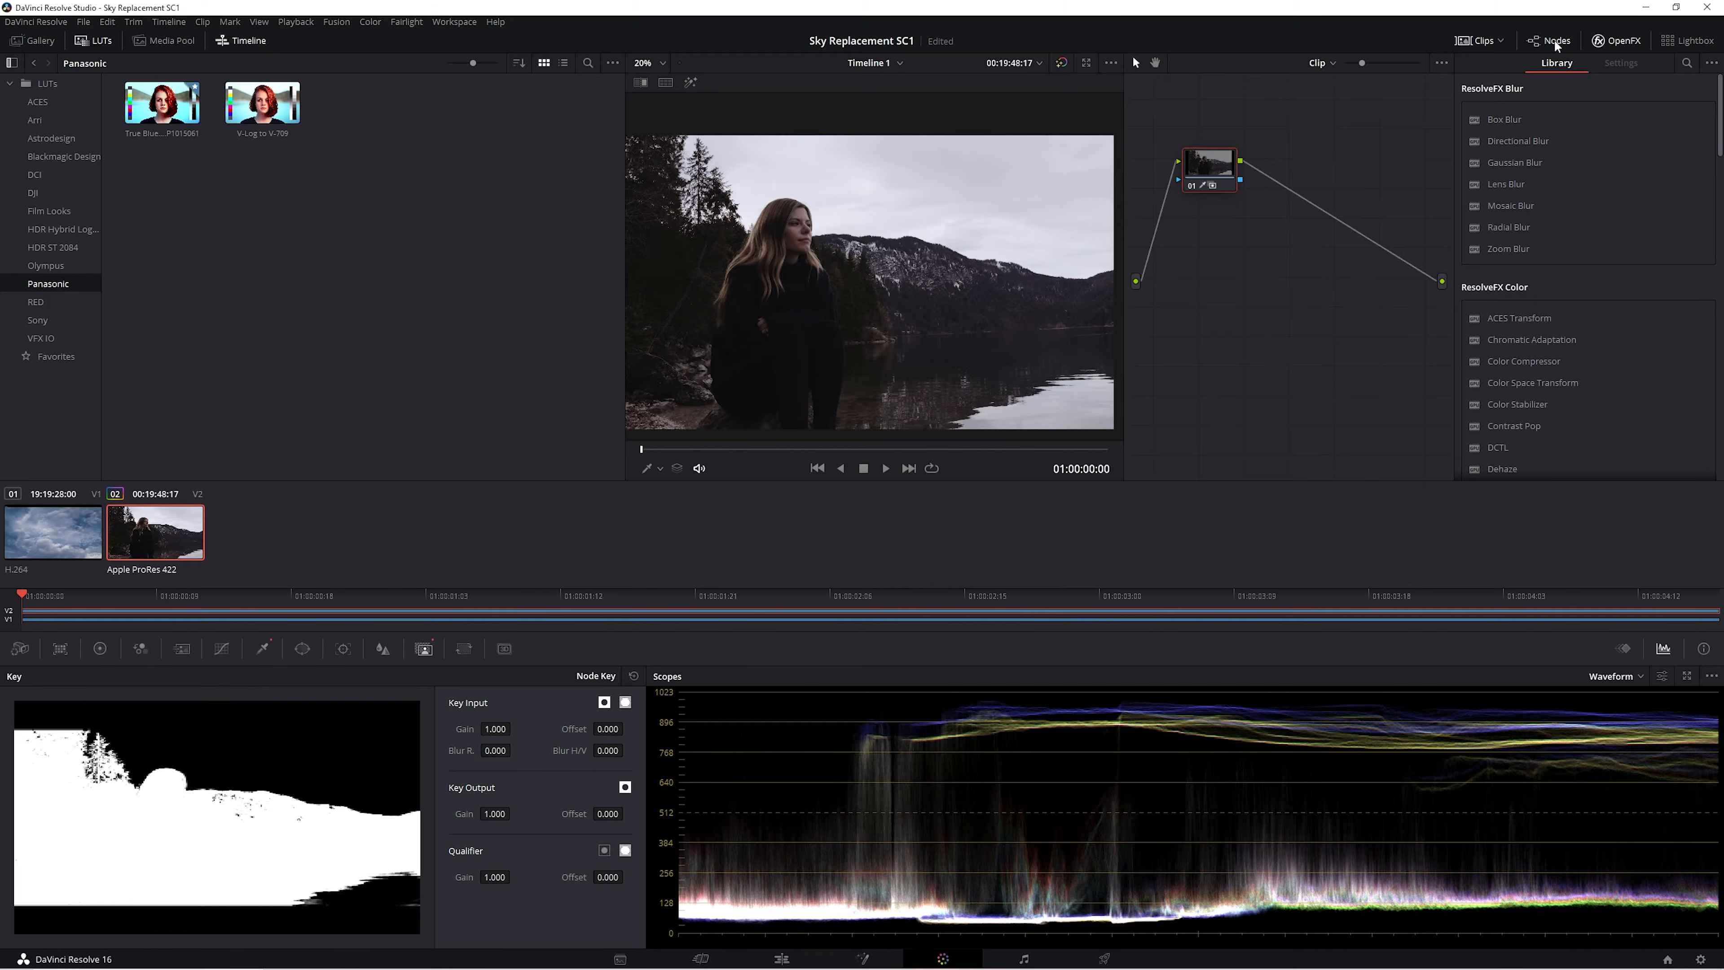
Add an alpha output to the node graph and connect node 01's key output to it.
click(1554, 40)
click(1556, 37)
right_click(1285, 234)
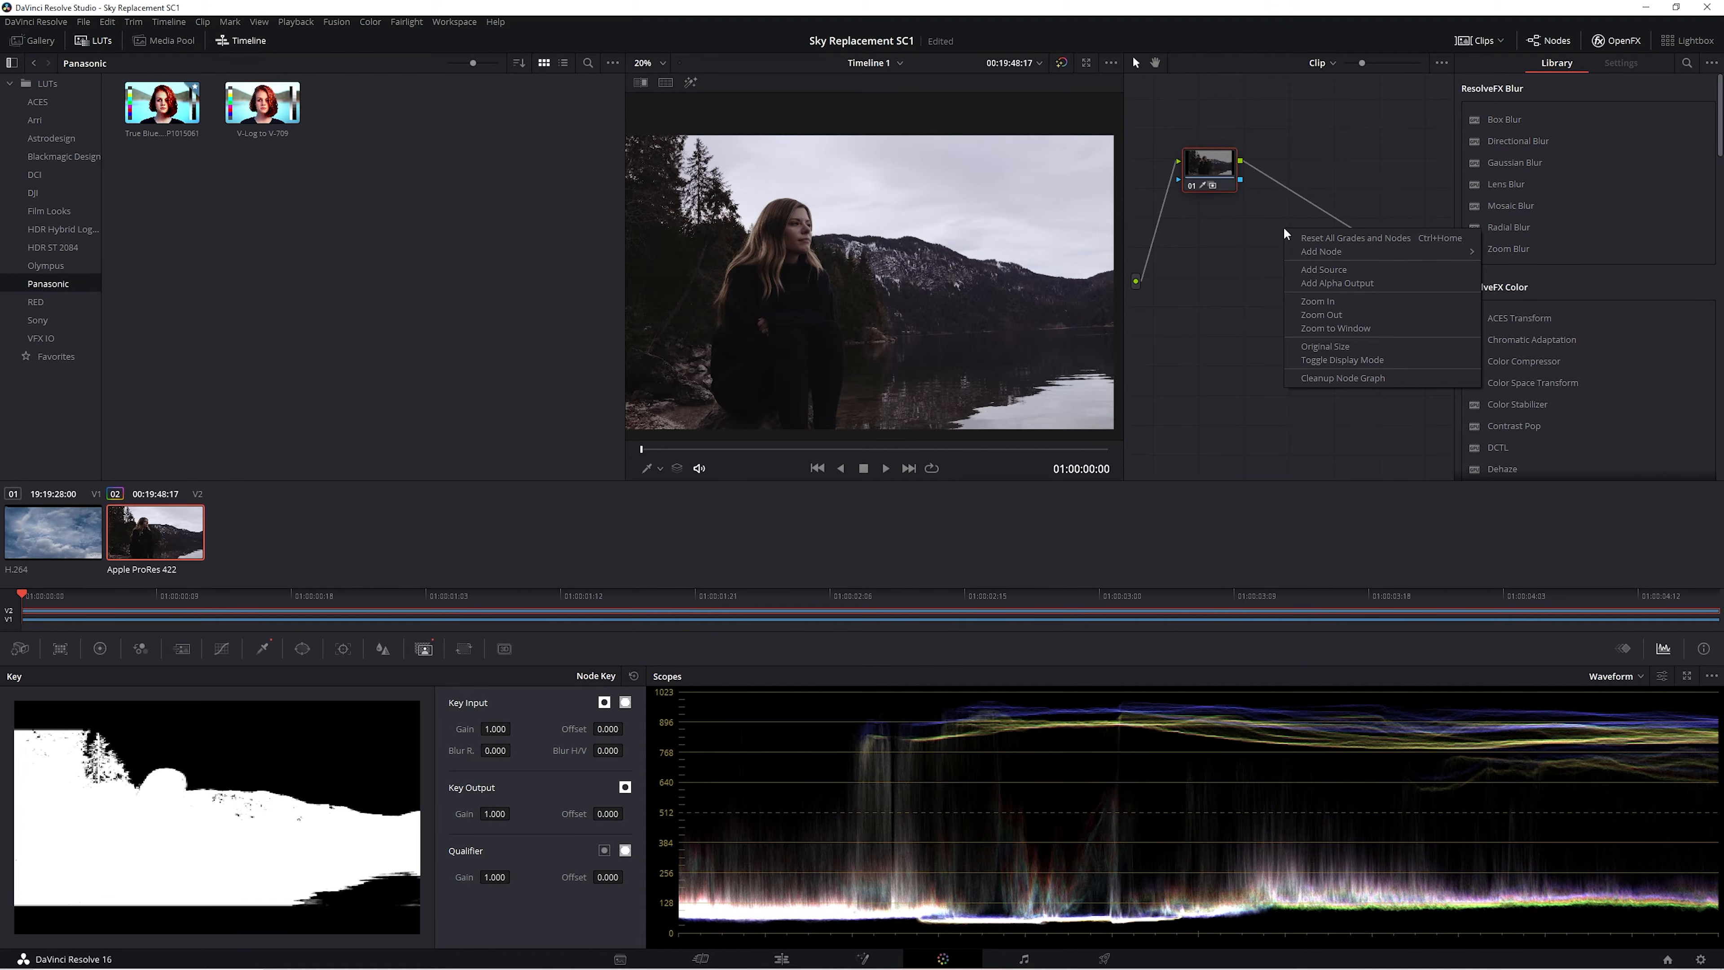
click(1396, 289)
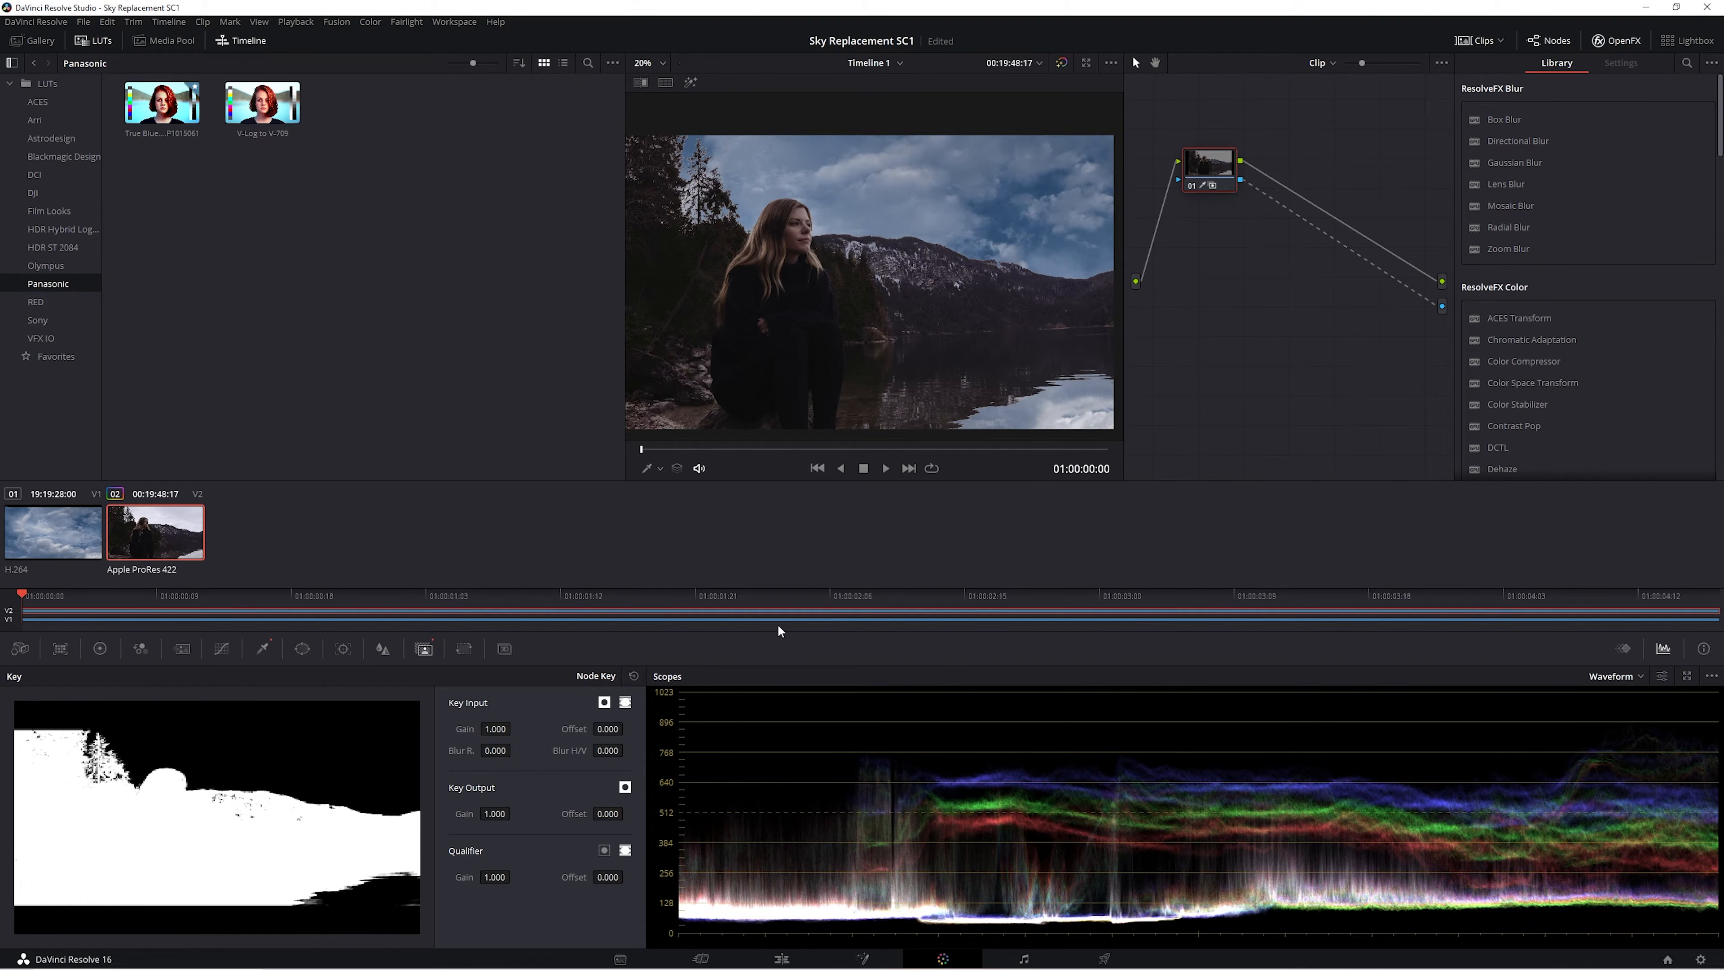
Play the composite and examine the key's edges along the mountain ridge, the trees and the woman's hair.
key(space)
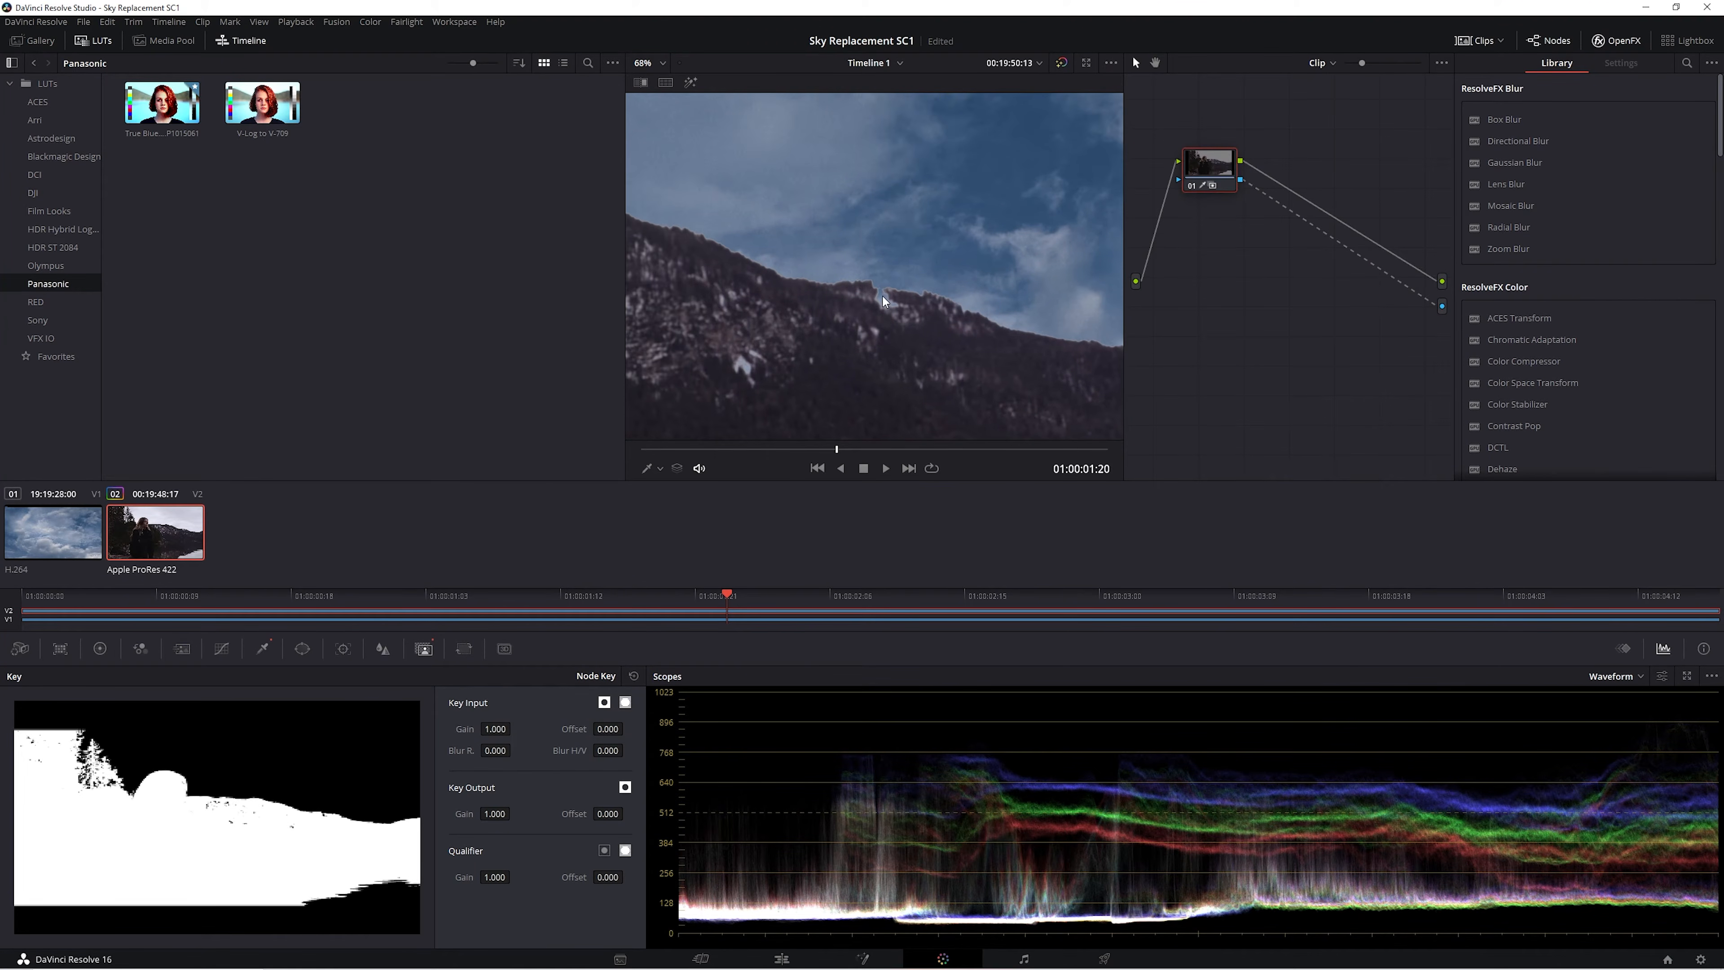
scroll(878, 304, down, 3)
scroll(679, 255, up, 3)
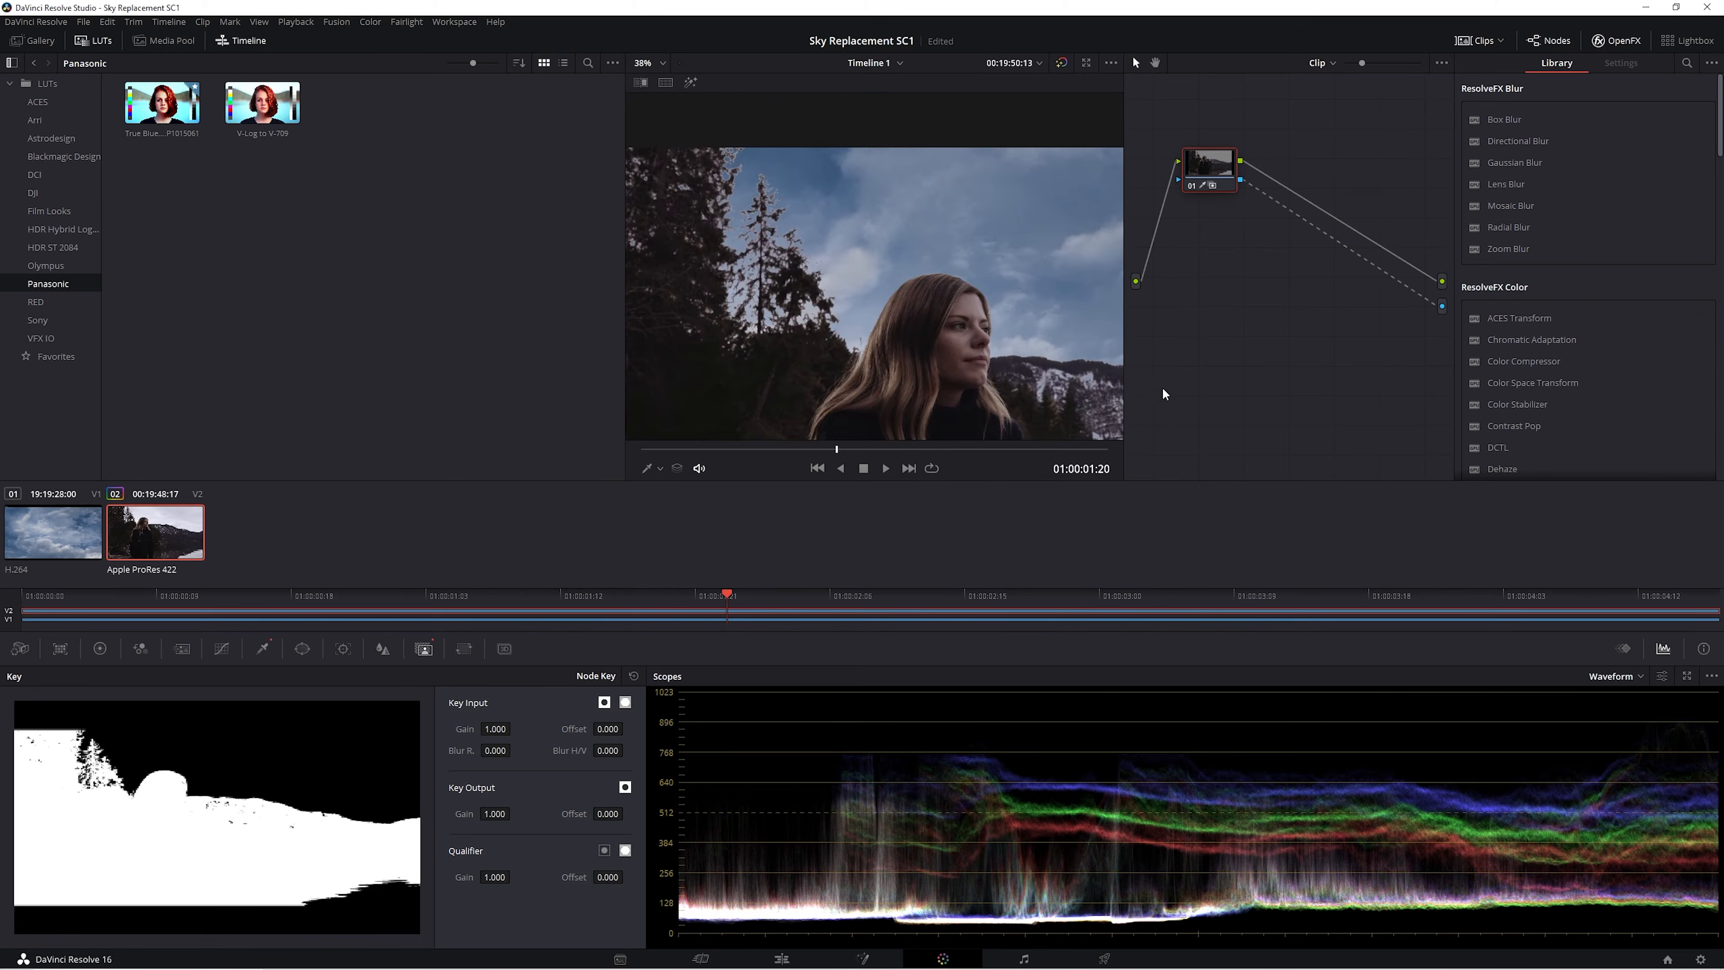
scroll(878, 290, up, 2)
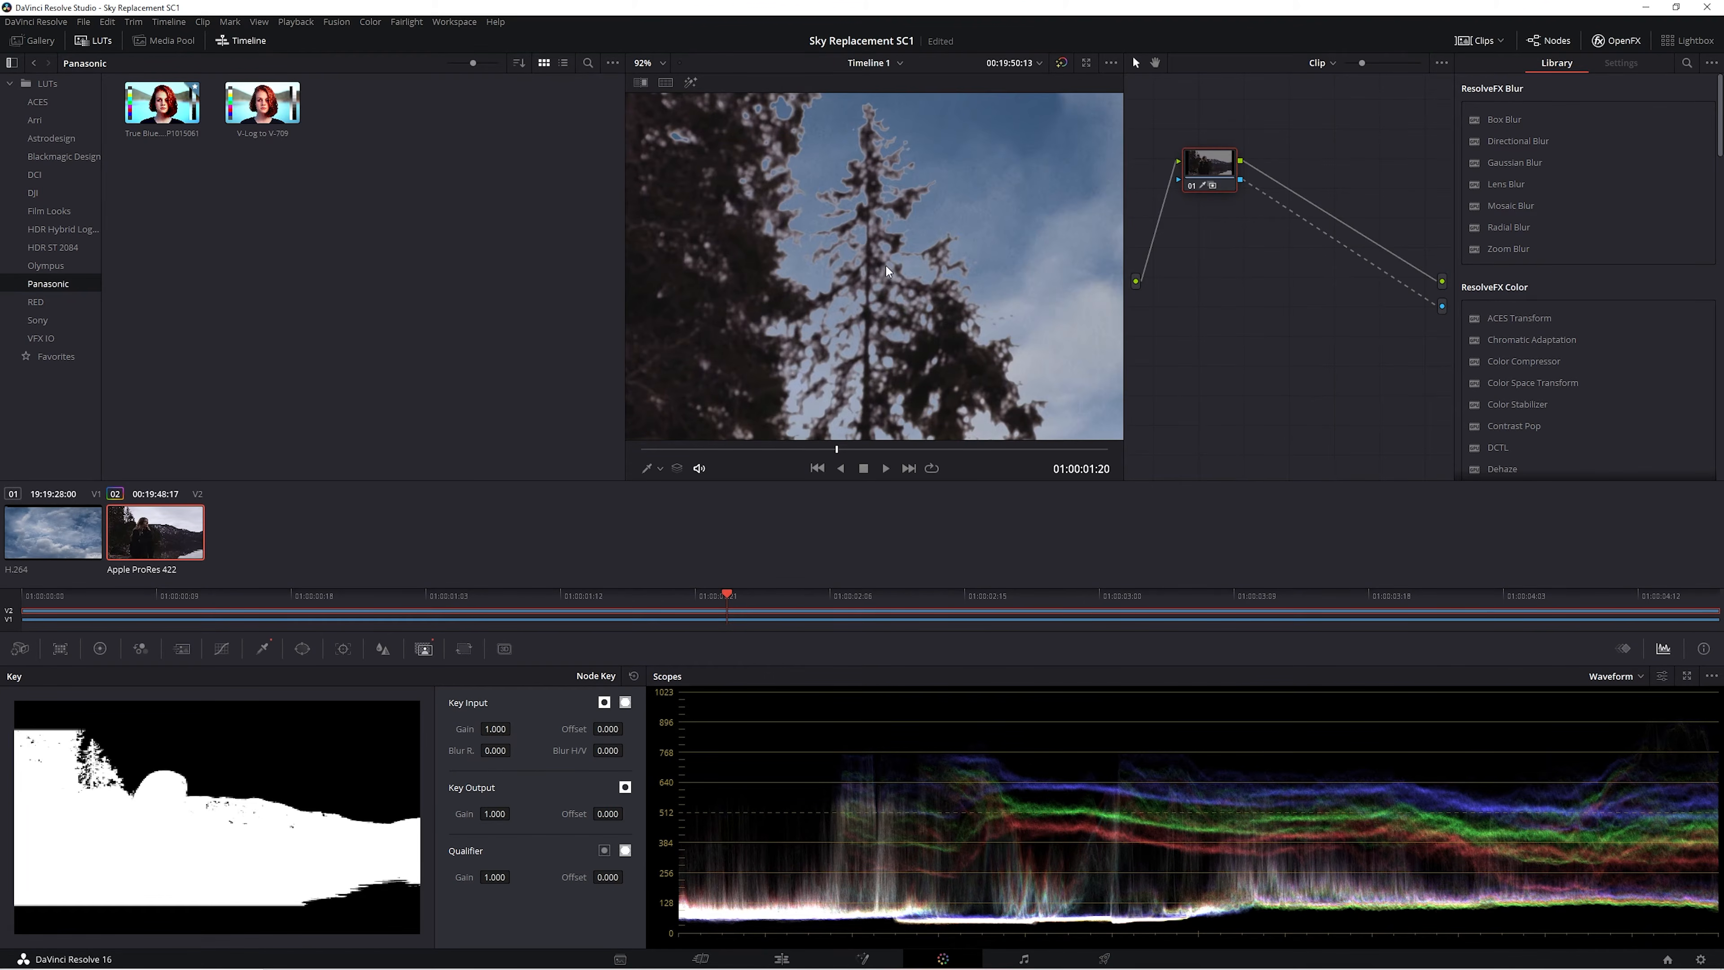
scroll(876, 315, down, 2)
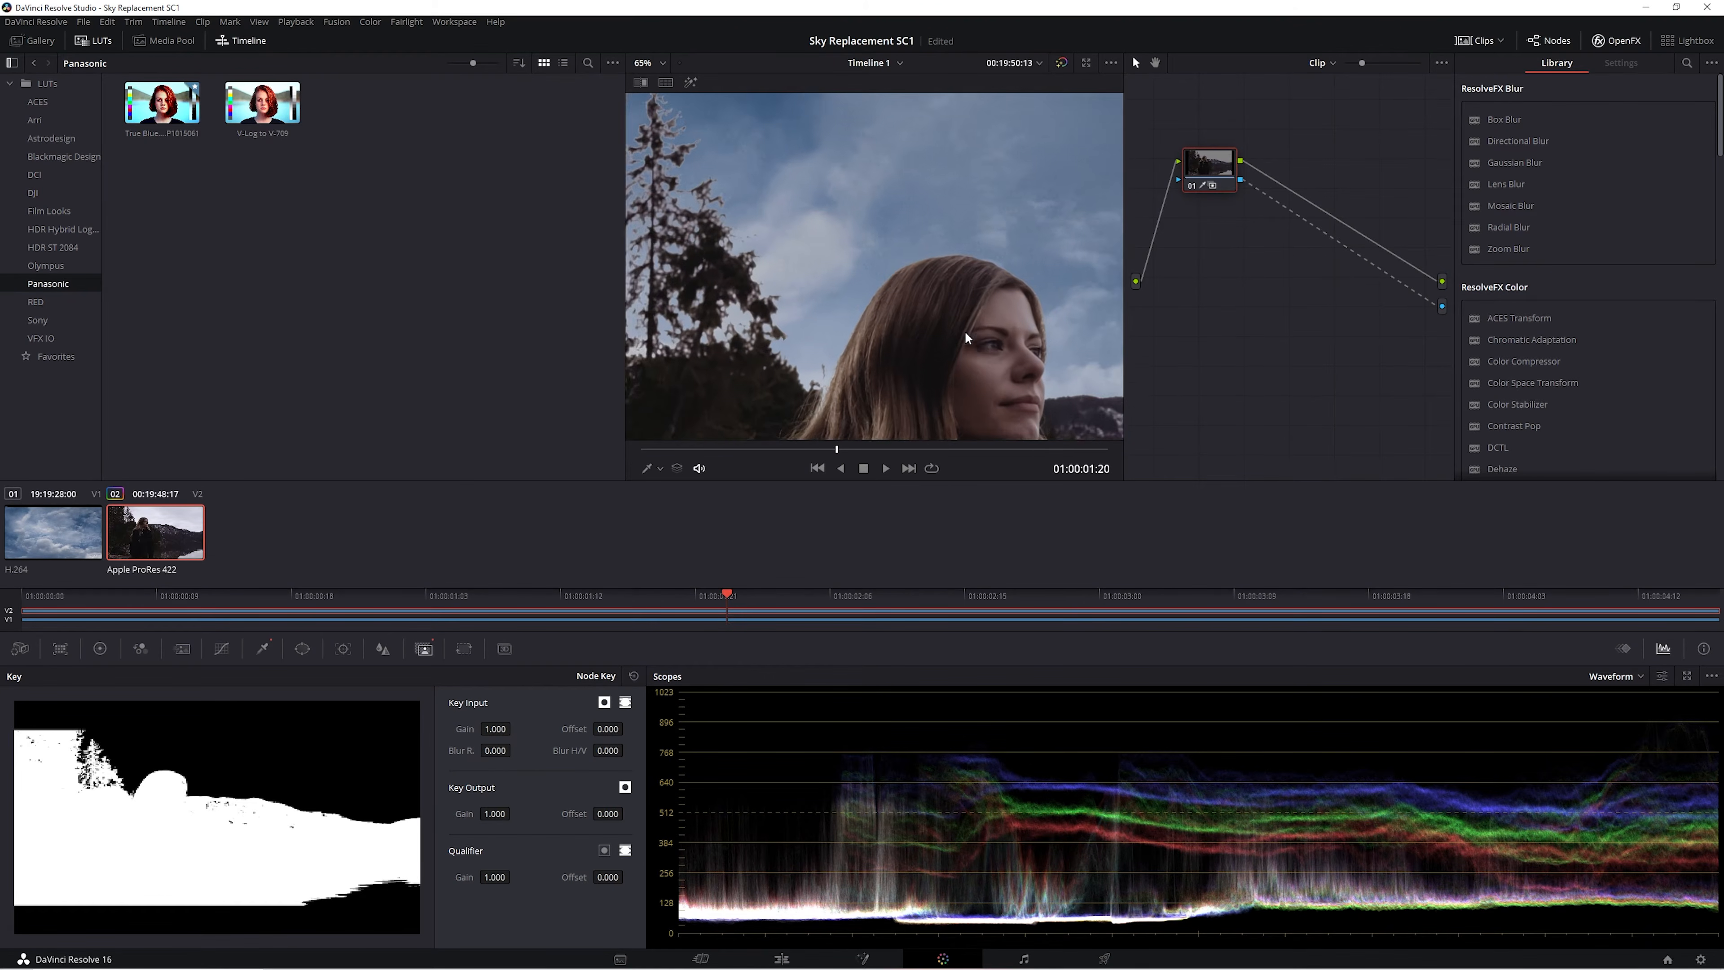
scroll(945, 312, down, 2)
drag(1045, 380, 936, 306)
scroll(867, 305, down, 5)
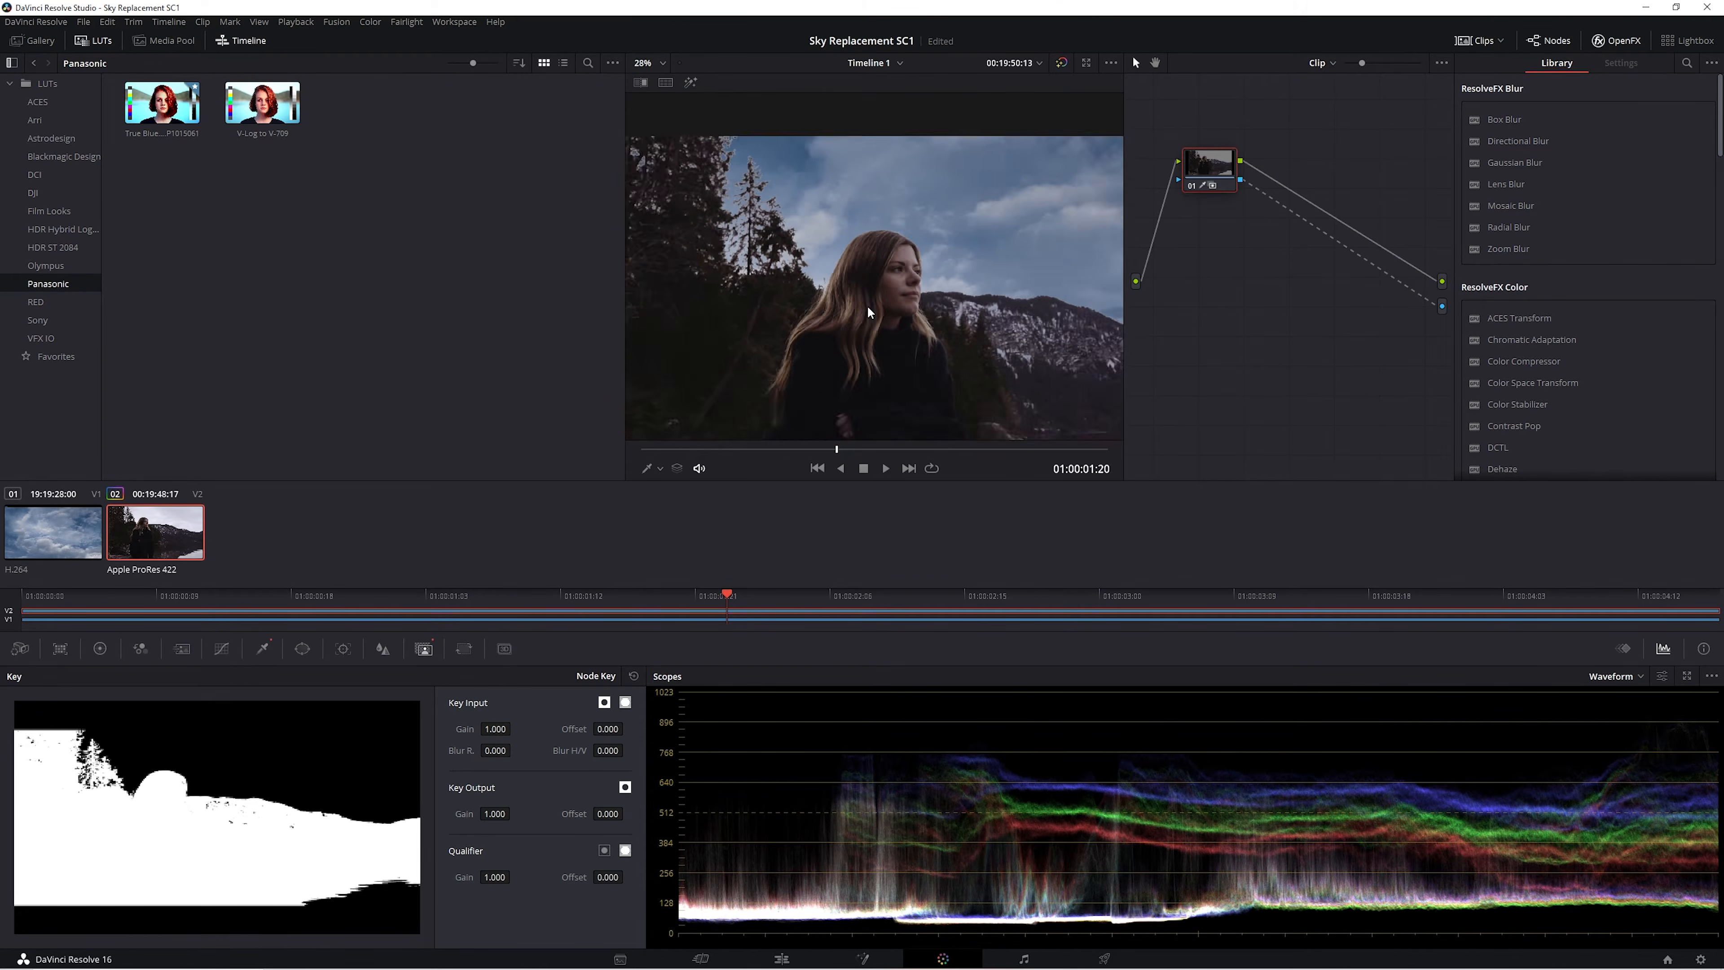
drag(854, 291, 851, 285)
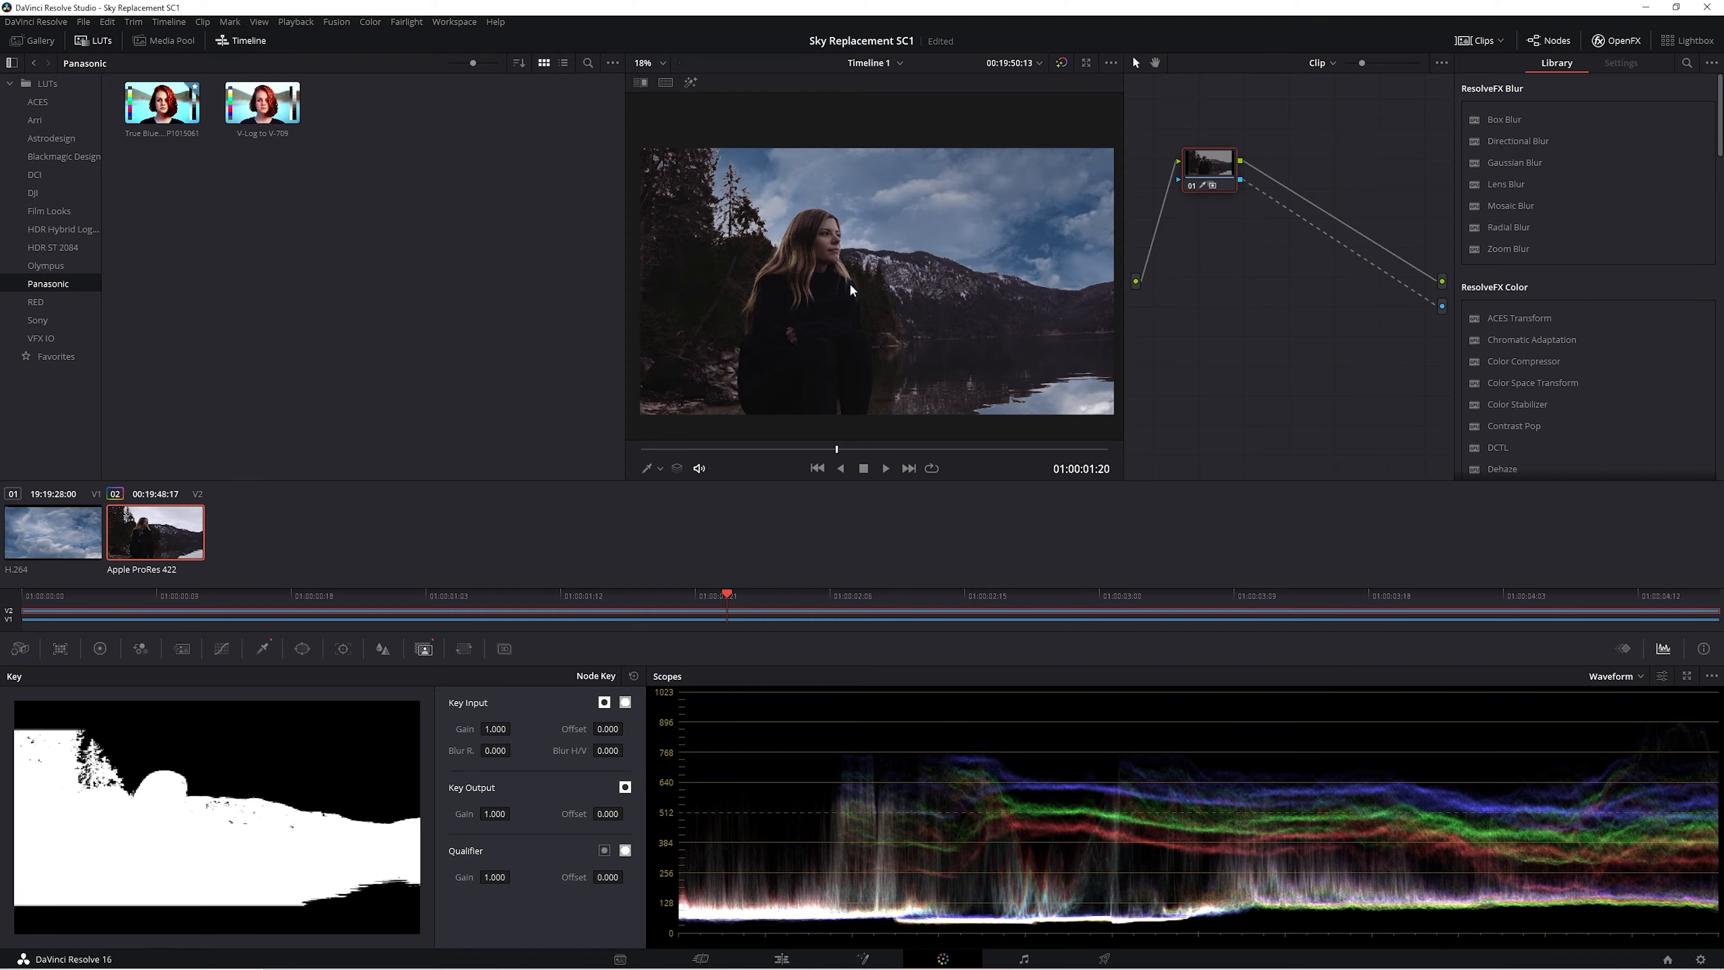
Reopen the qualifier and examine the fringes around the trees and the woman up close.
click(264, 648)
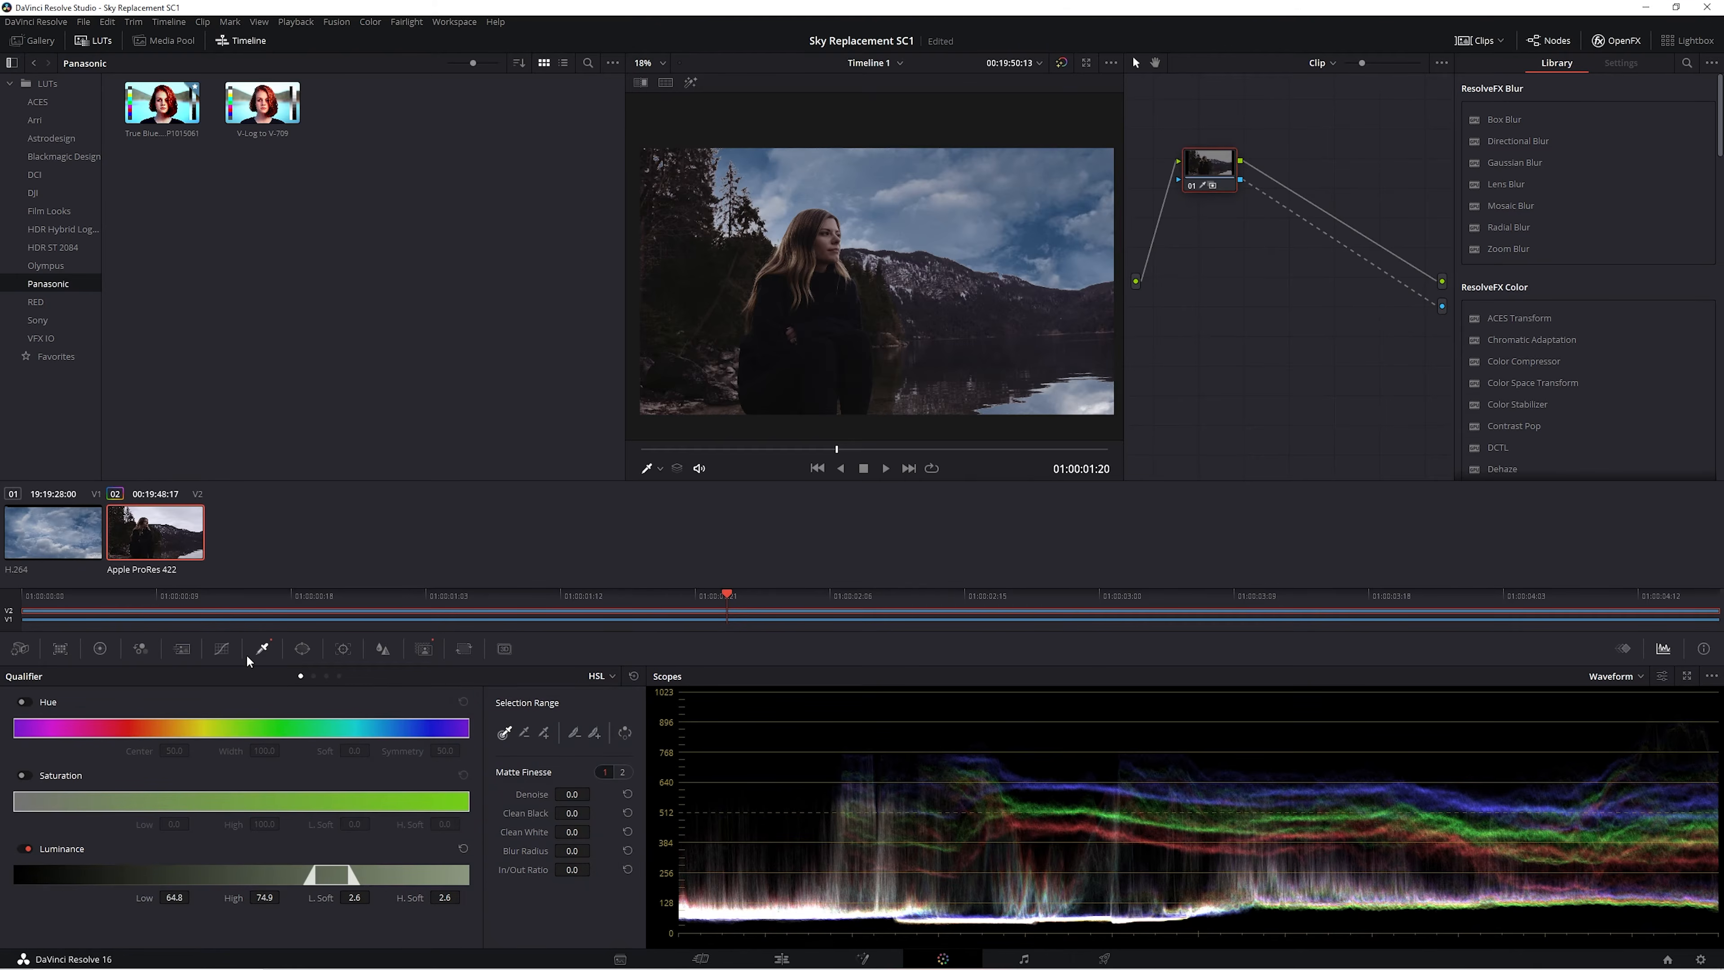
scroll(677, 233, up, 3)
scroll(678, 233, up, 3)
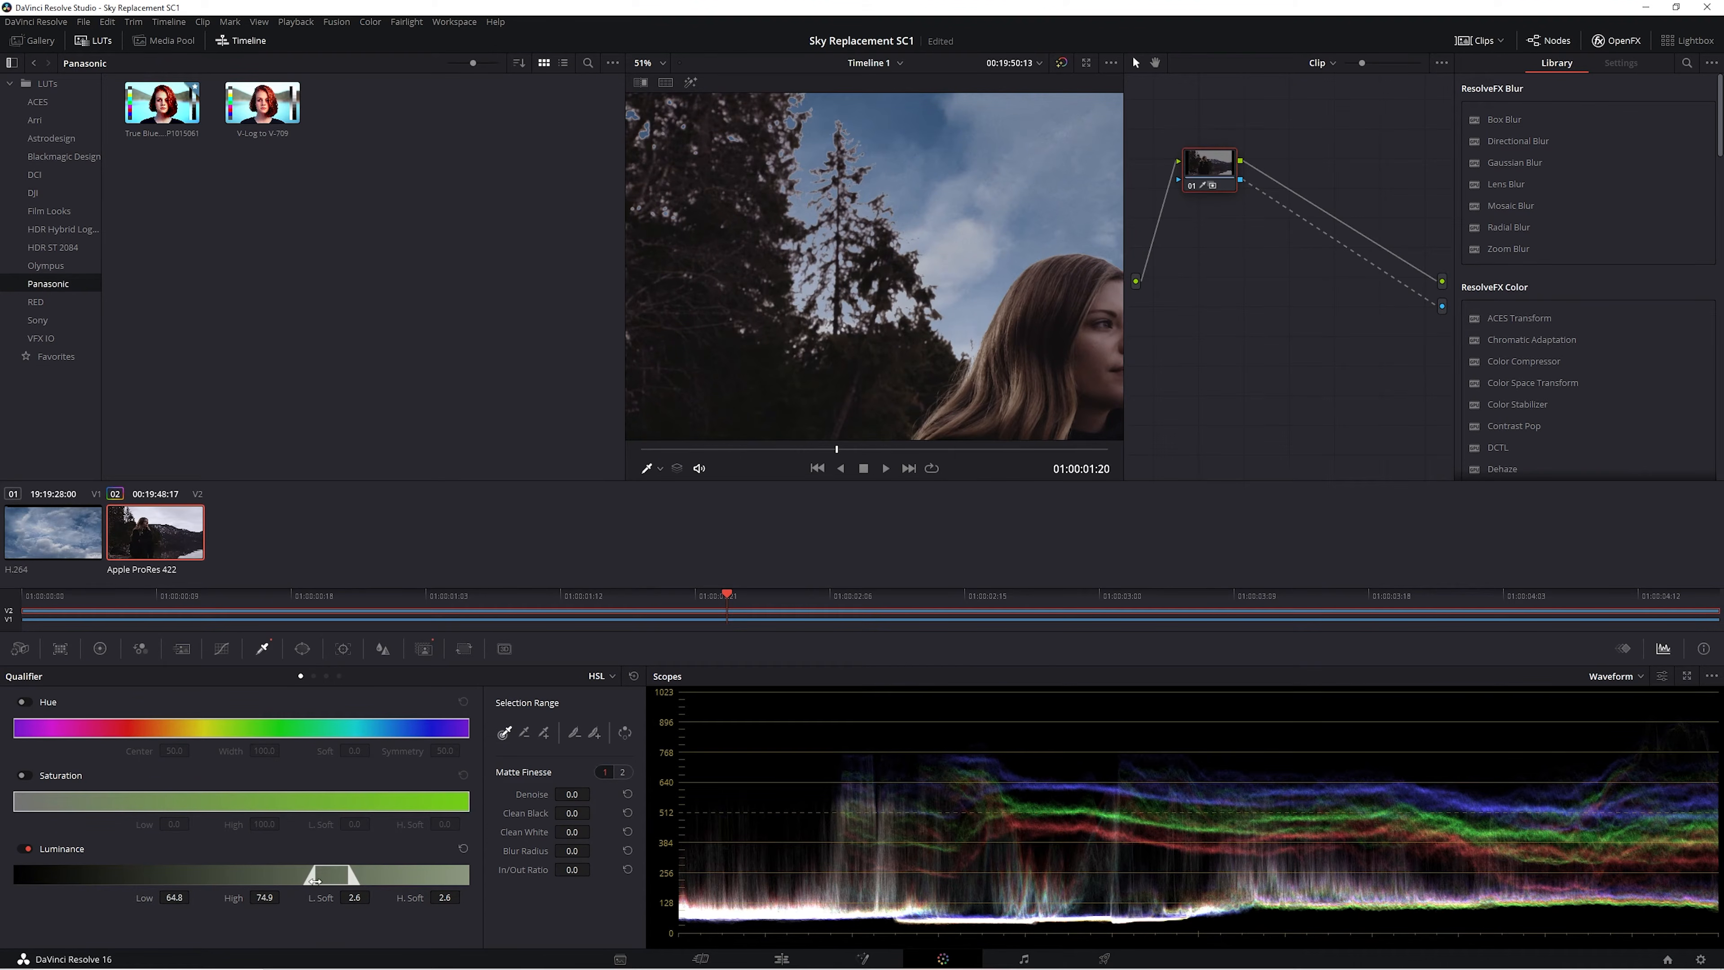
drag(943, 349, 833, 340)
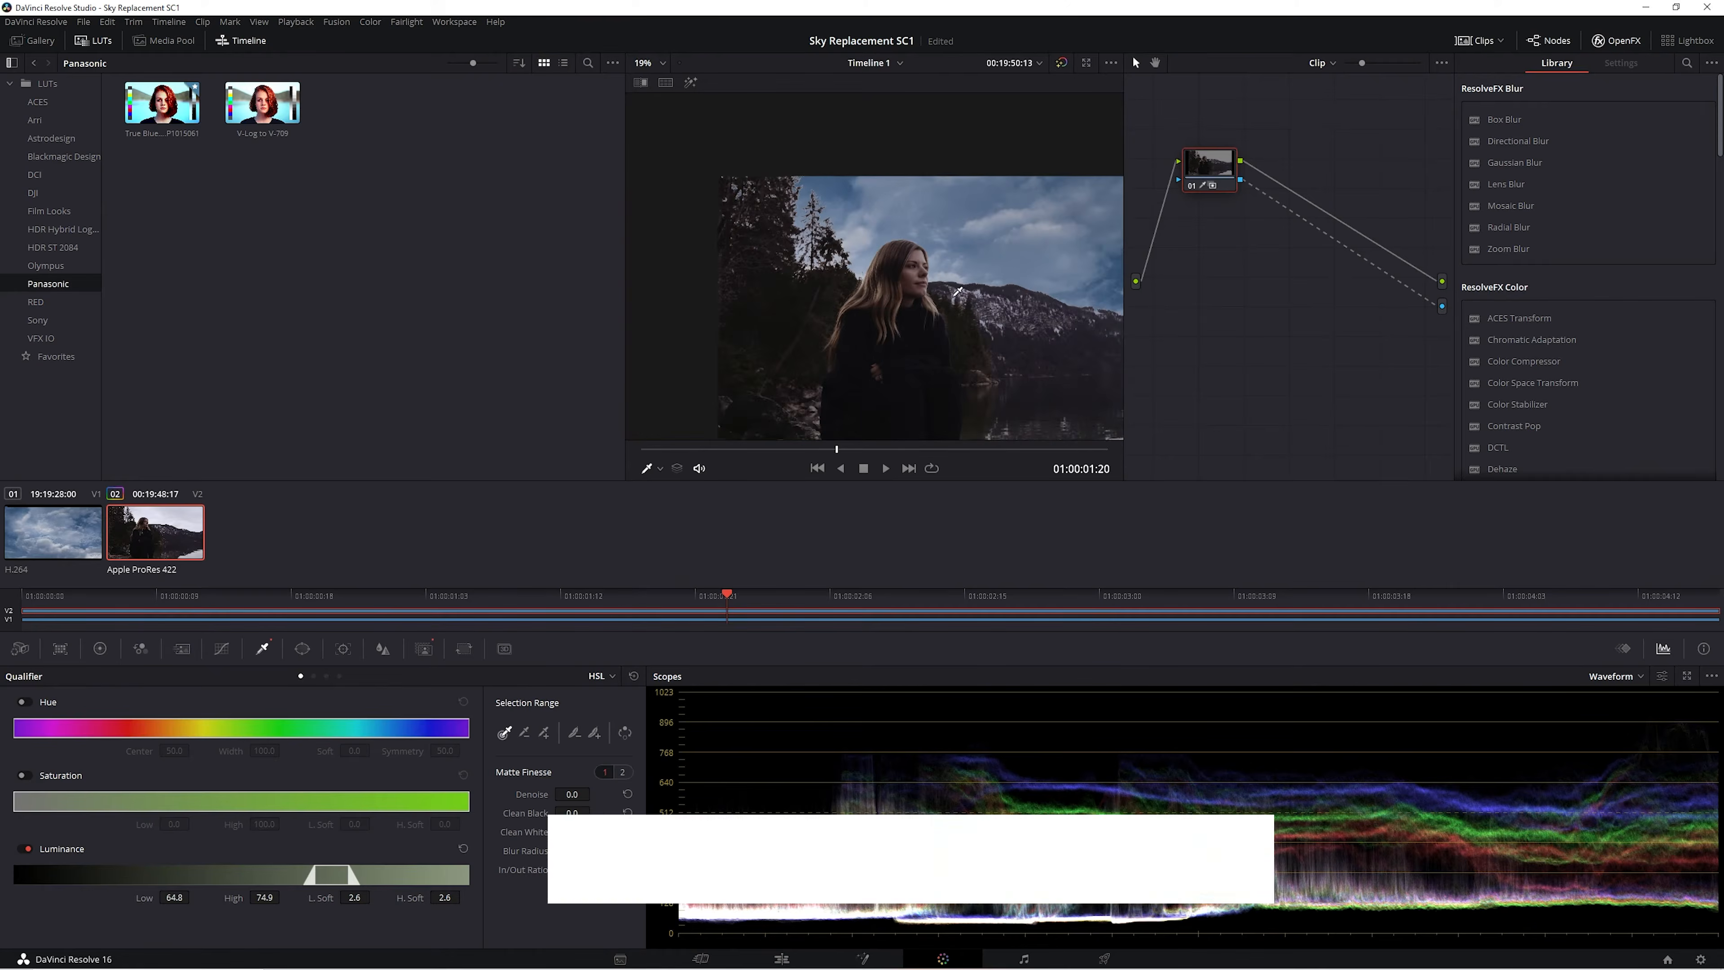
scroll(960, 299, up, 3)
mouse_move(979, 274)
mouse_down()
mouse_move(731, 214)
mouse_move(955, 241)
mouse_move(996, 265)
mouse_up()
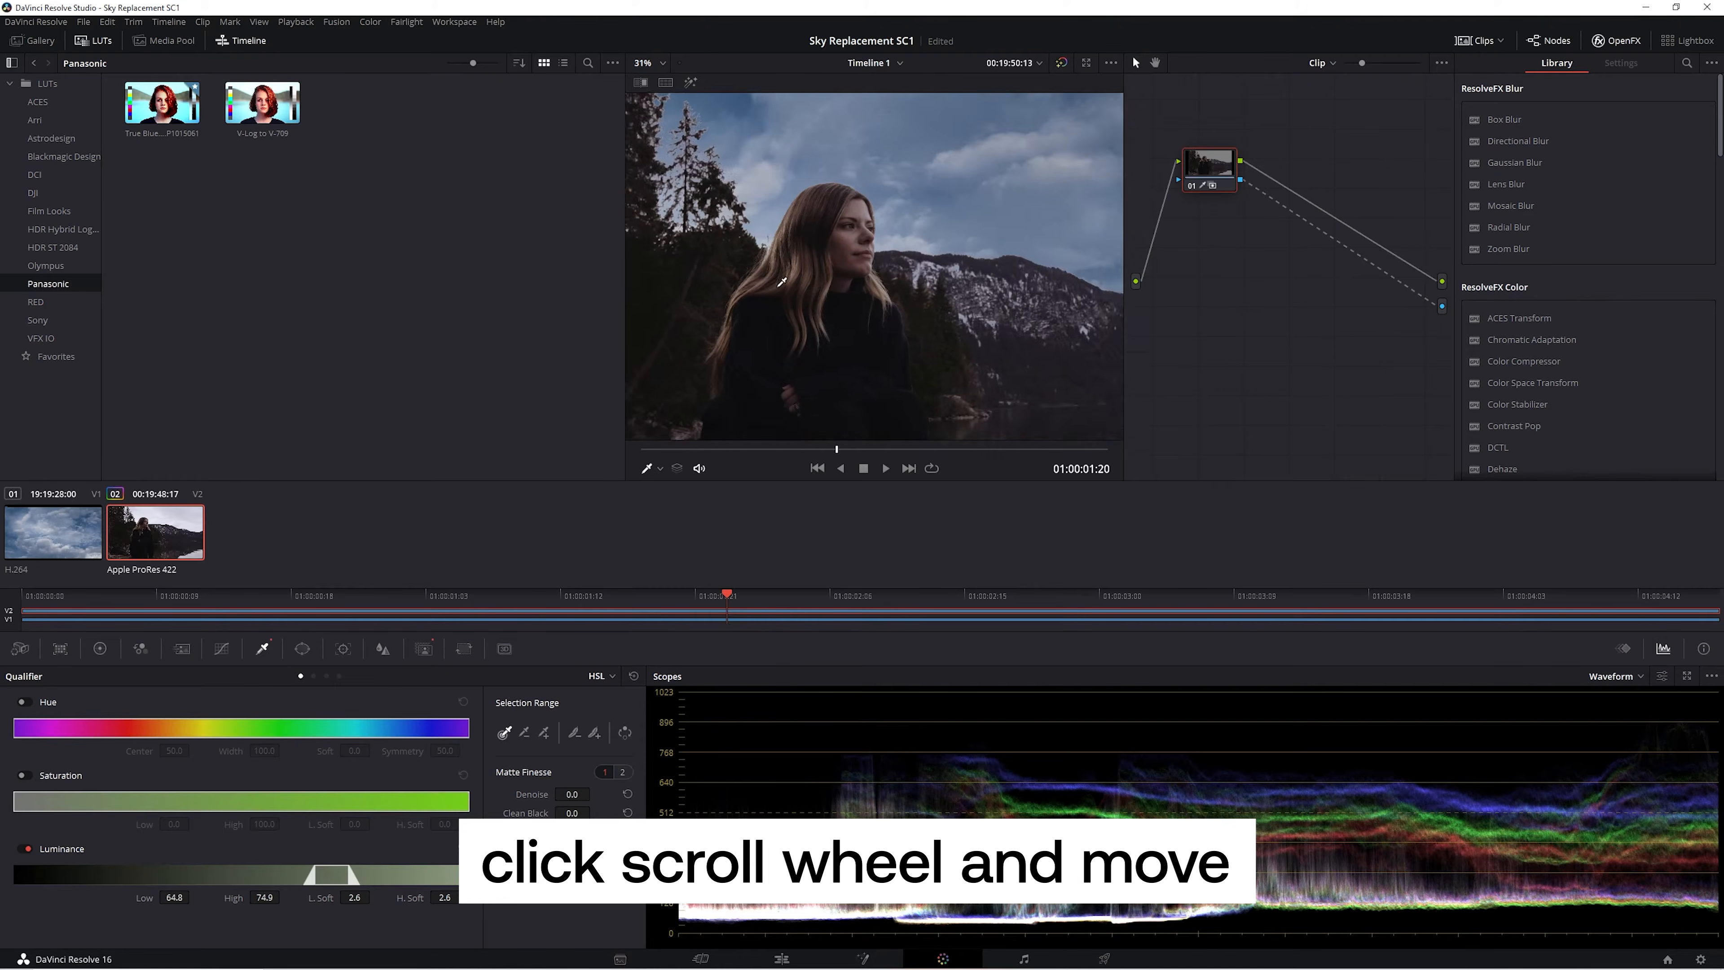
mouse_move(747, 244)
mouse_down()
mouse_move(988, 250)
mouse_move(719, 250)
mouse_up()
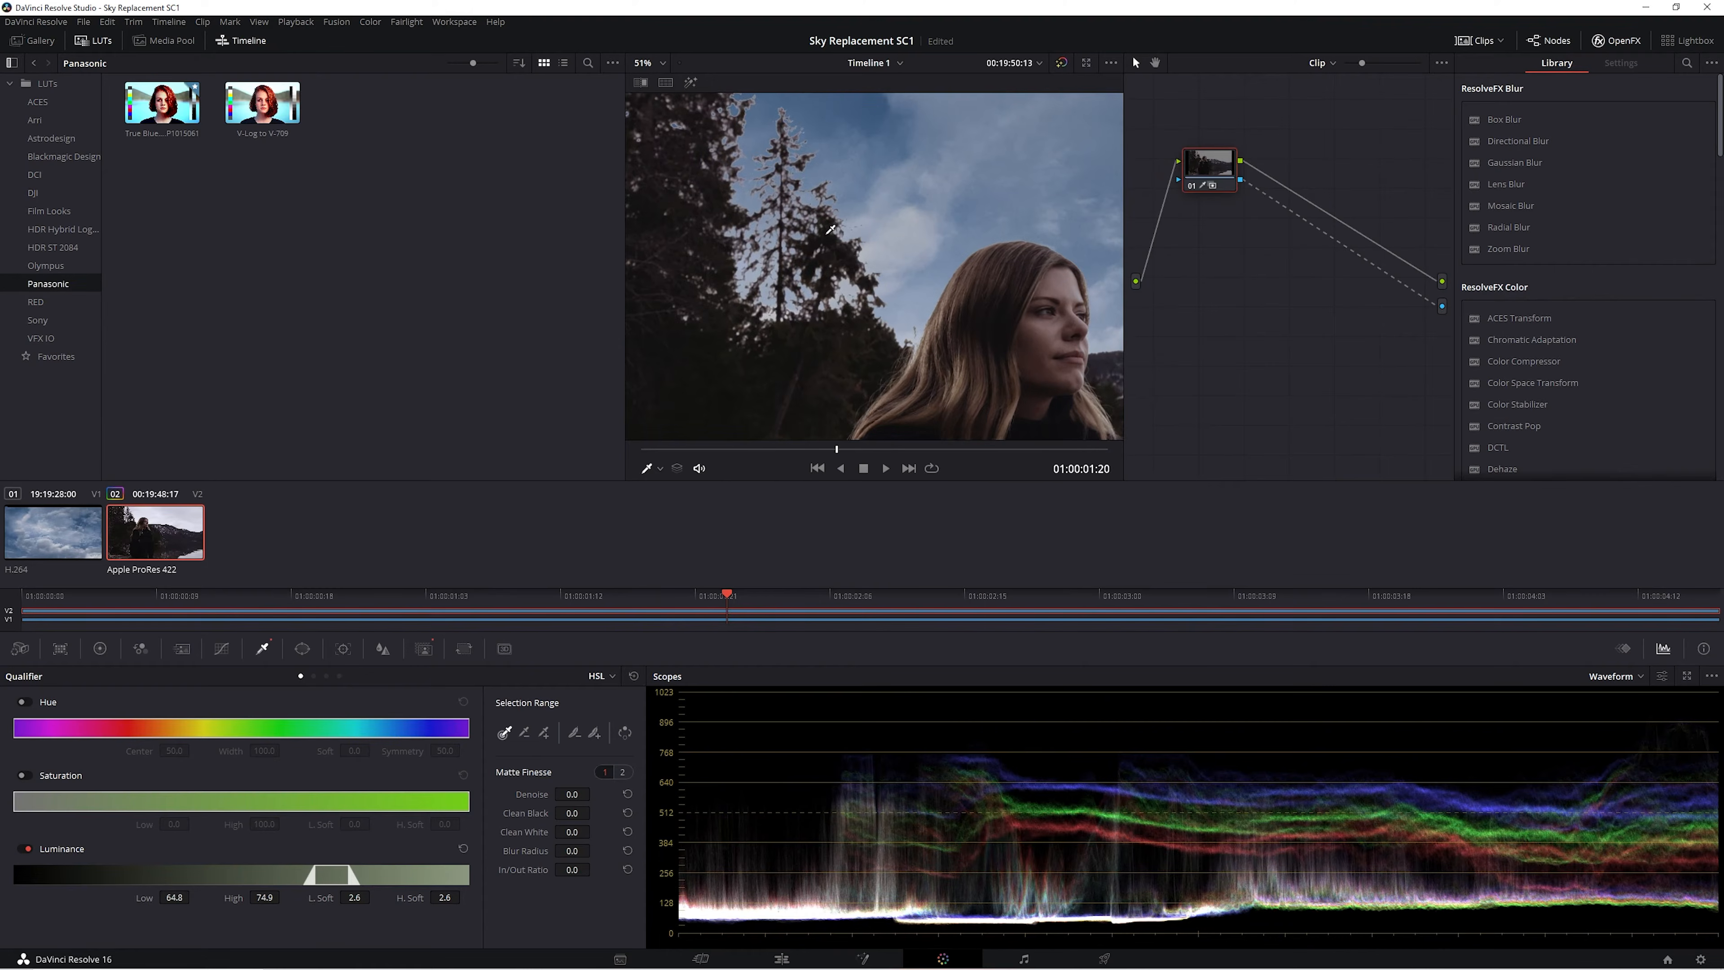
ctrl+scroll(830, 230, up, 3)
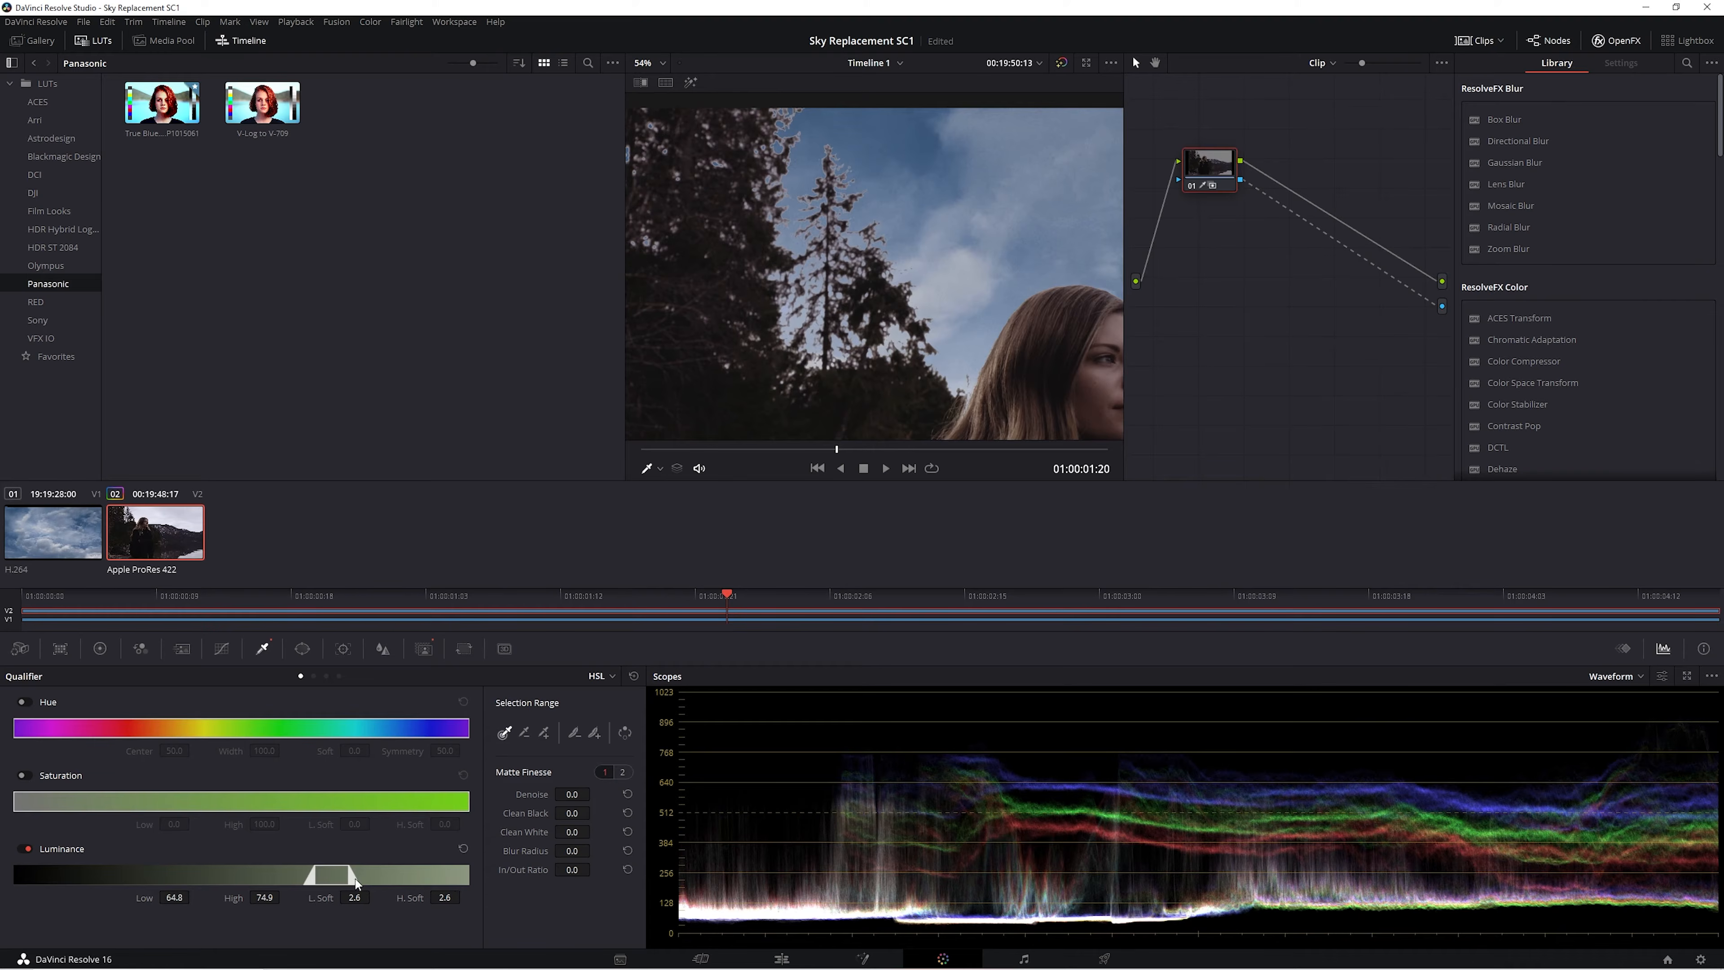
Set the qualifier's luminance low to 65.1 and its low softness to 3.3, checking the trees and hair.
drag(317, 878, 301, 884)
scroll(896, 422, up, 3)
drag(1004, 414, 648, 322)
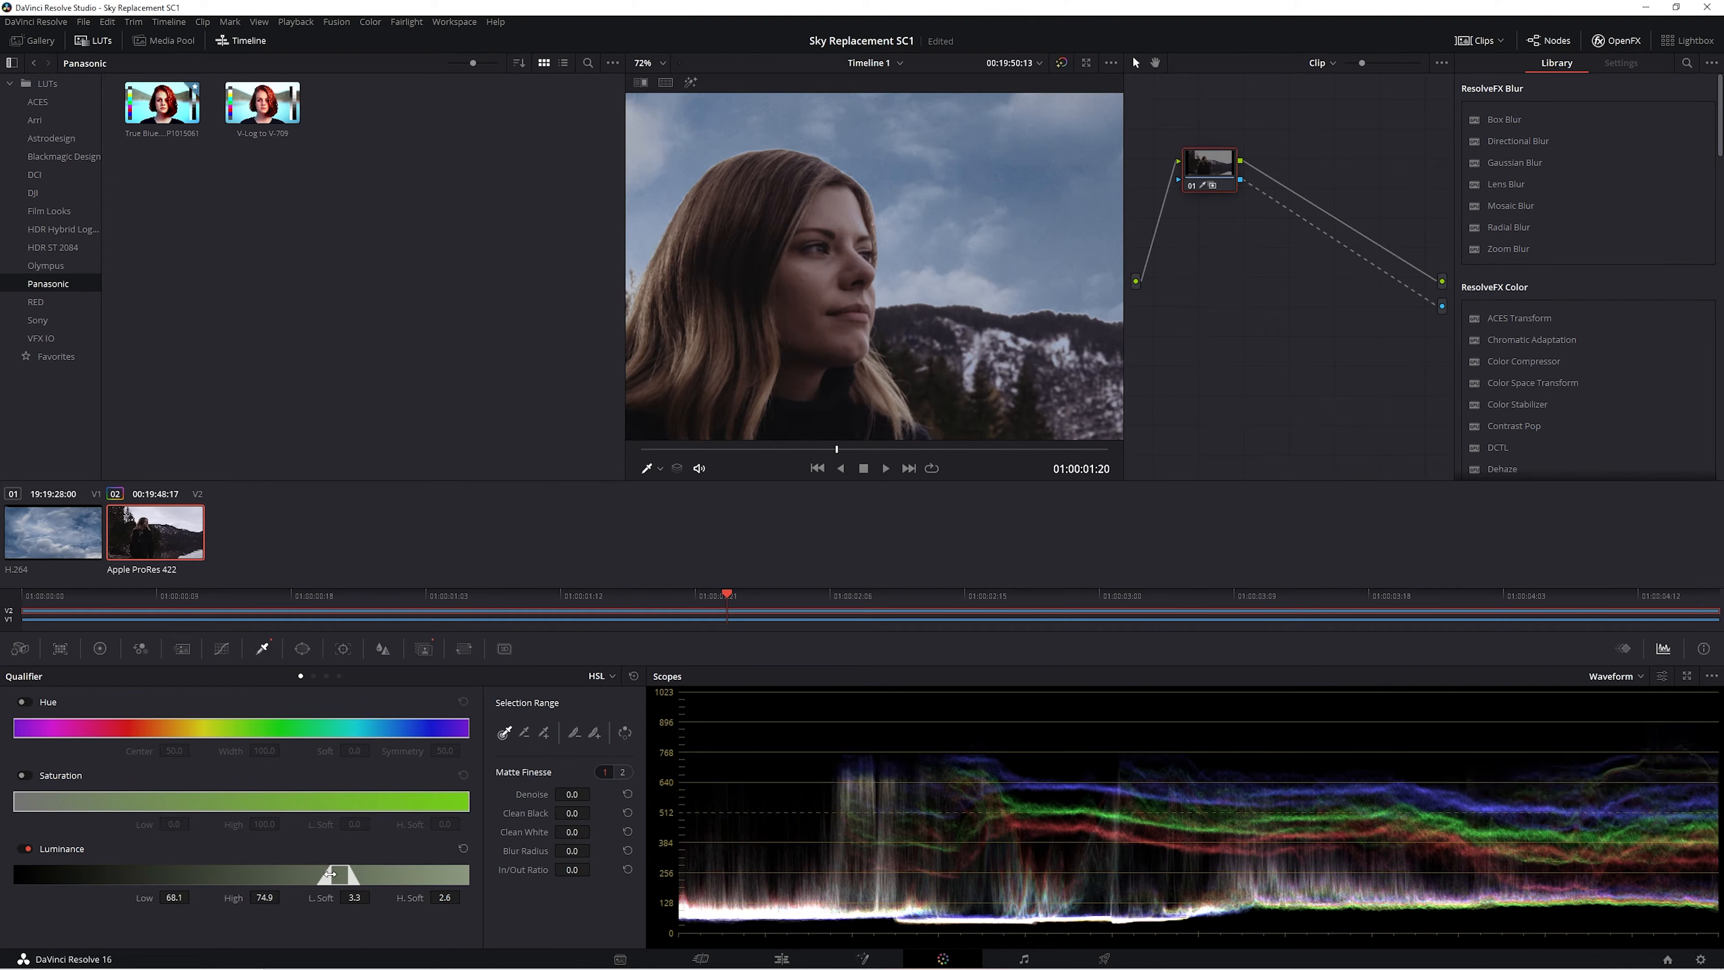
mouse_move(315, 874)
mouse_down()
mouse_move(289, 879)
mouse_move(316, 880)
mouse_up()
drag(741, 299, 1097, 457)
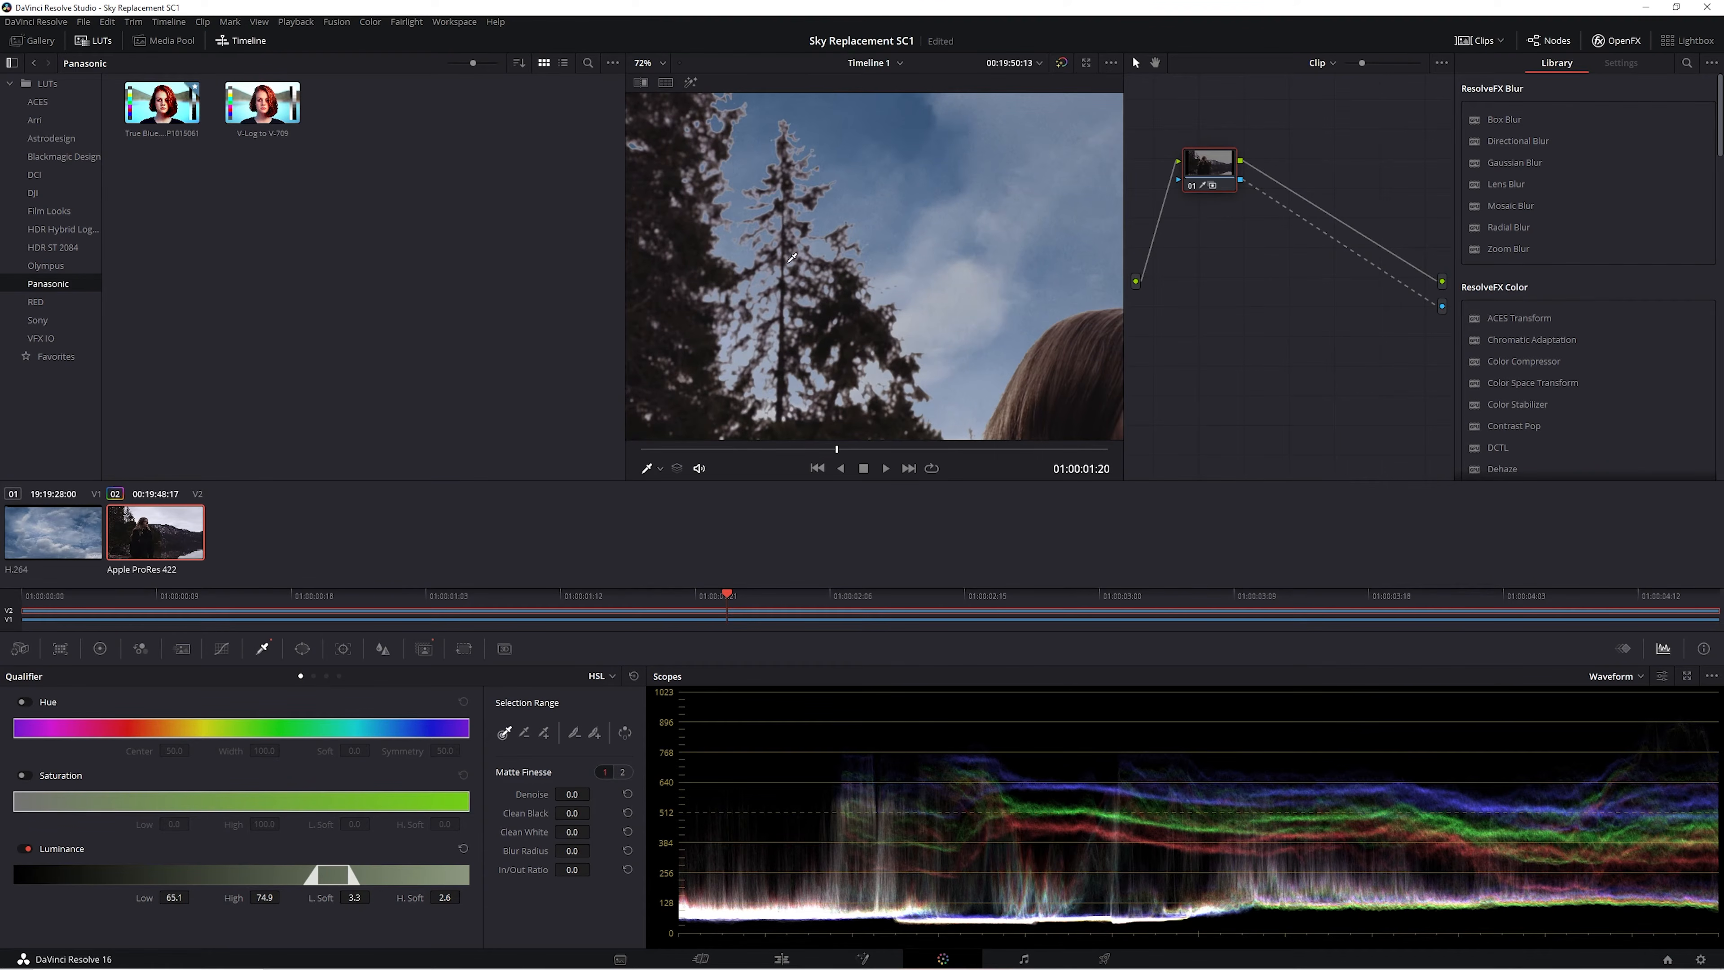
drag(909, 328, 911, 252)
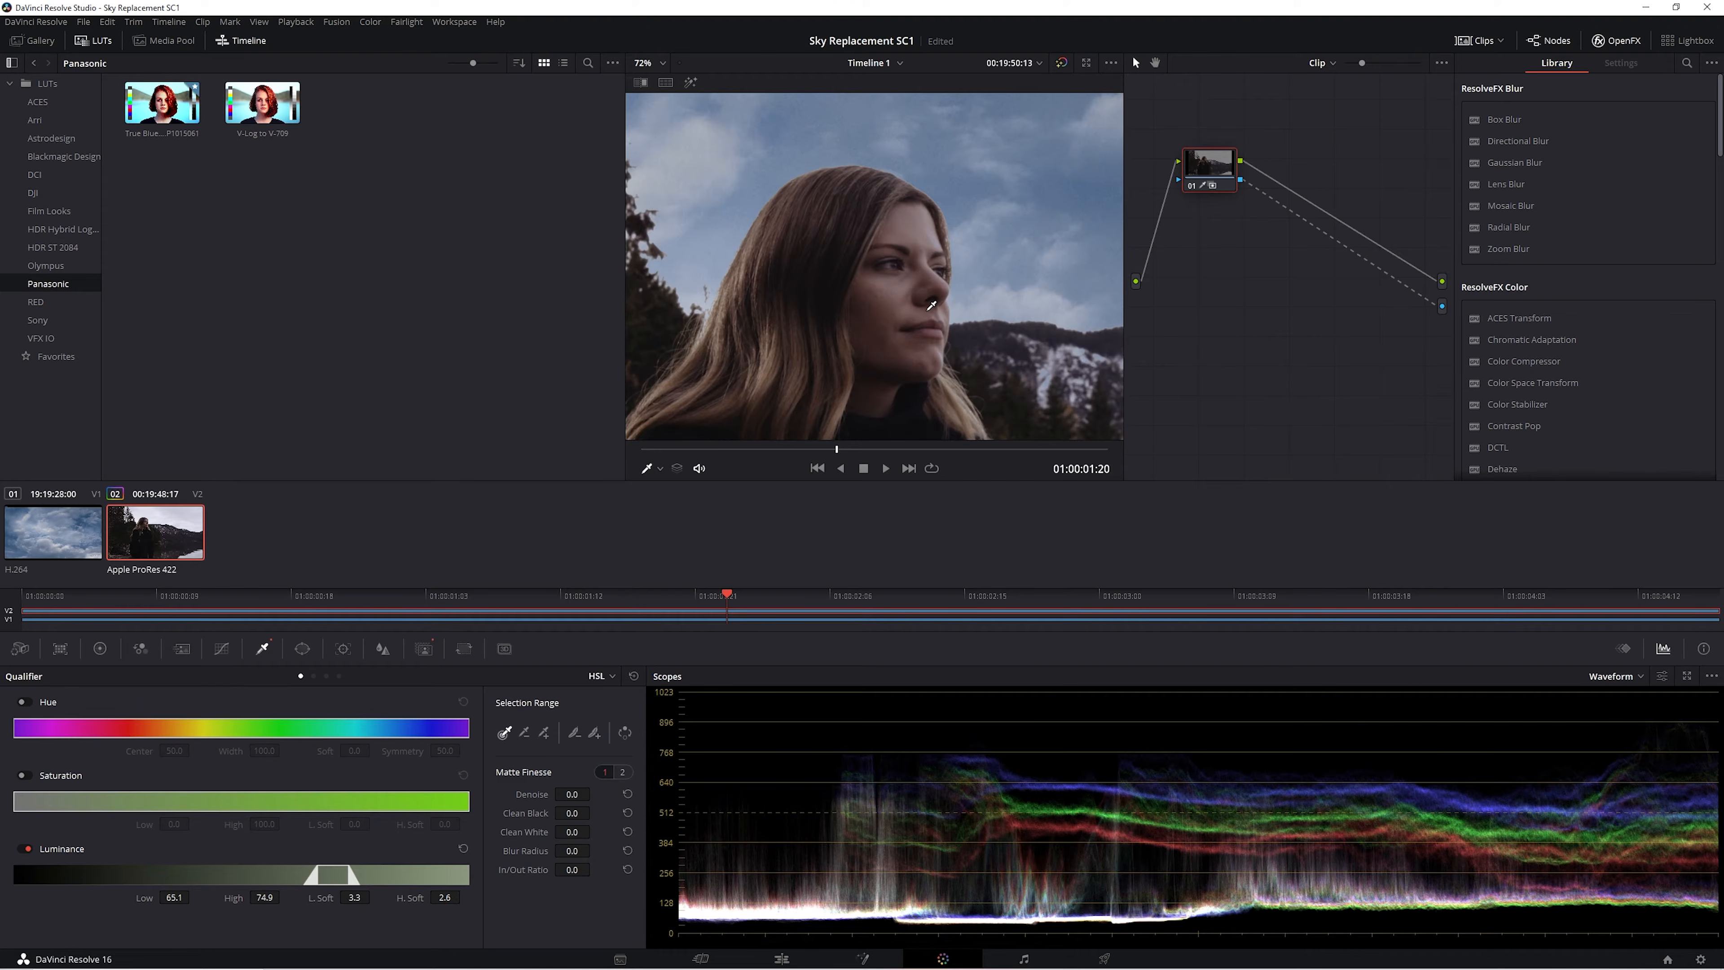
Refine the sky matte with Denoise 5.1, Clean White 33.5 and In/Out Ratio 21.4.
scroll(955, 321, down, 6)
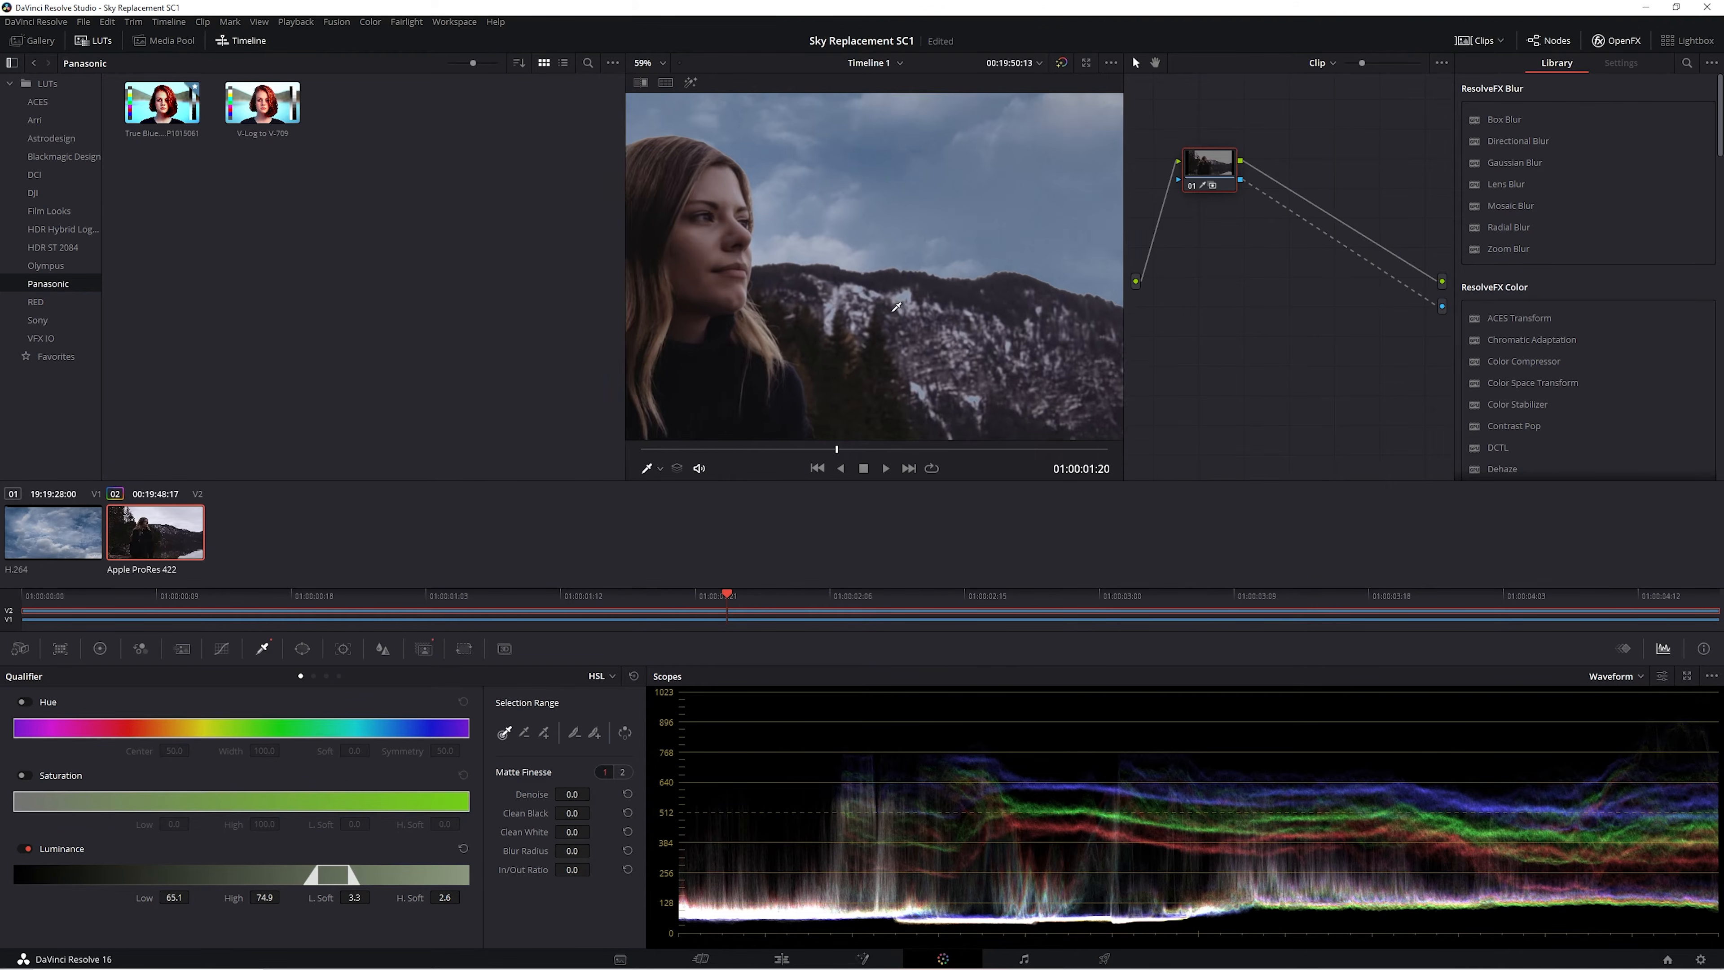
drag(906, 313, 888, 312)
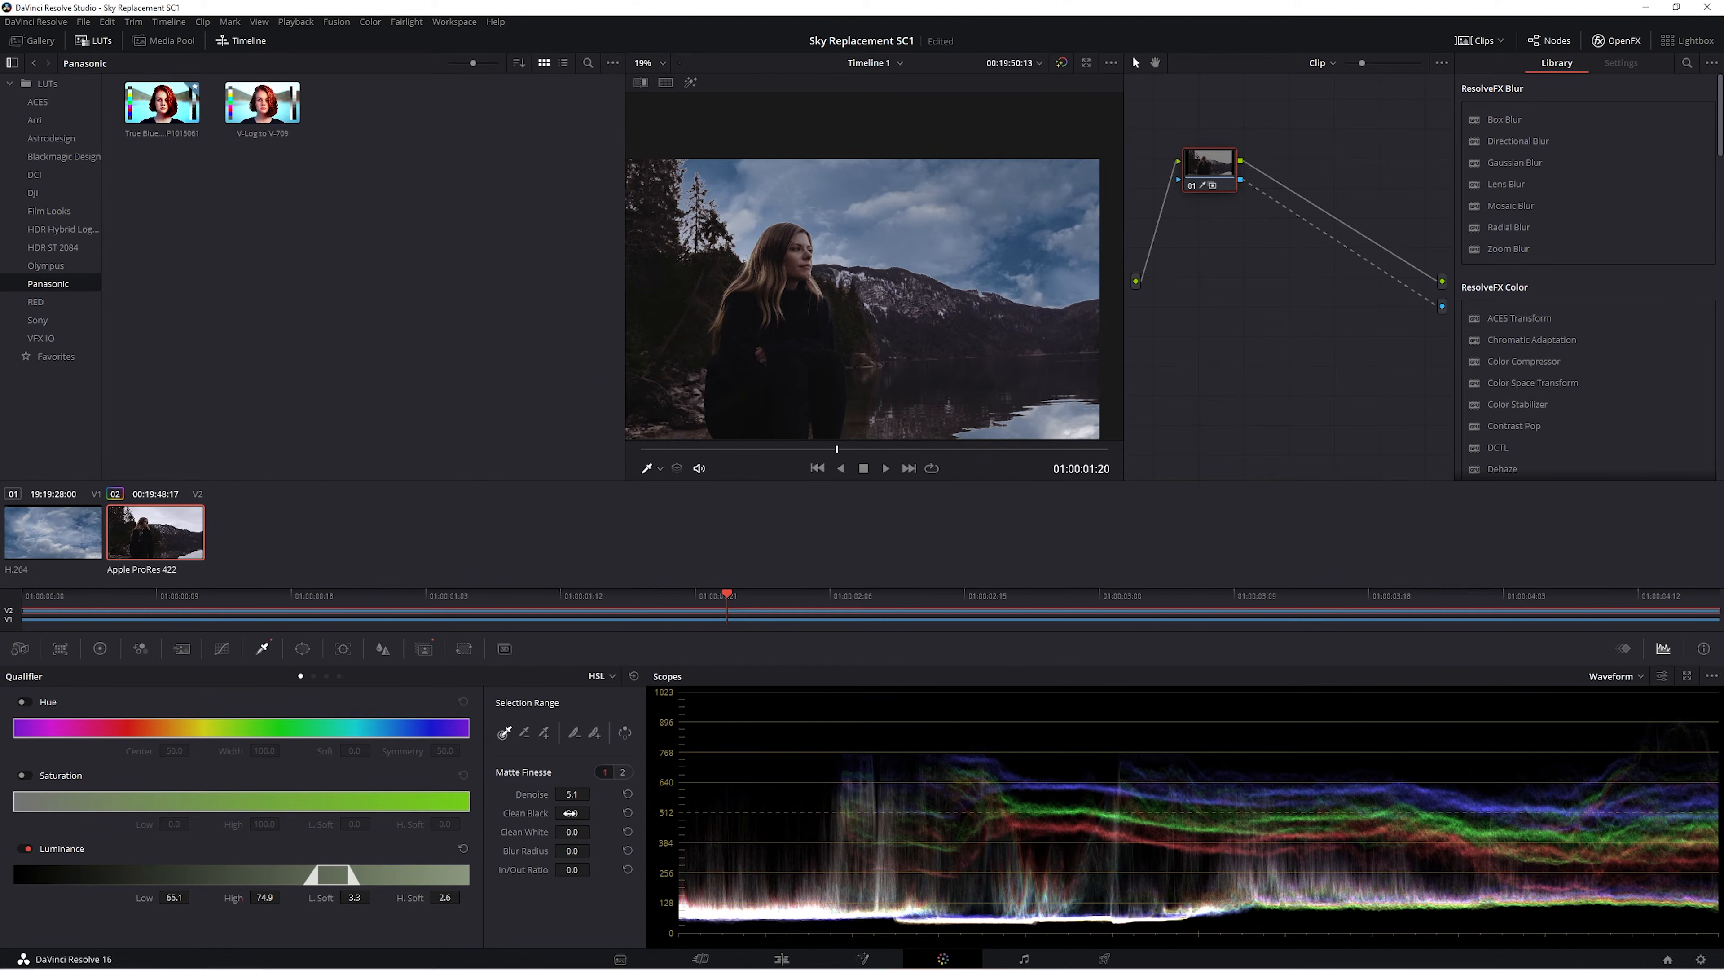
drag(586, 832, 604, 831)
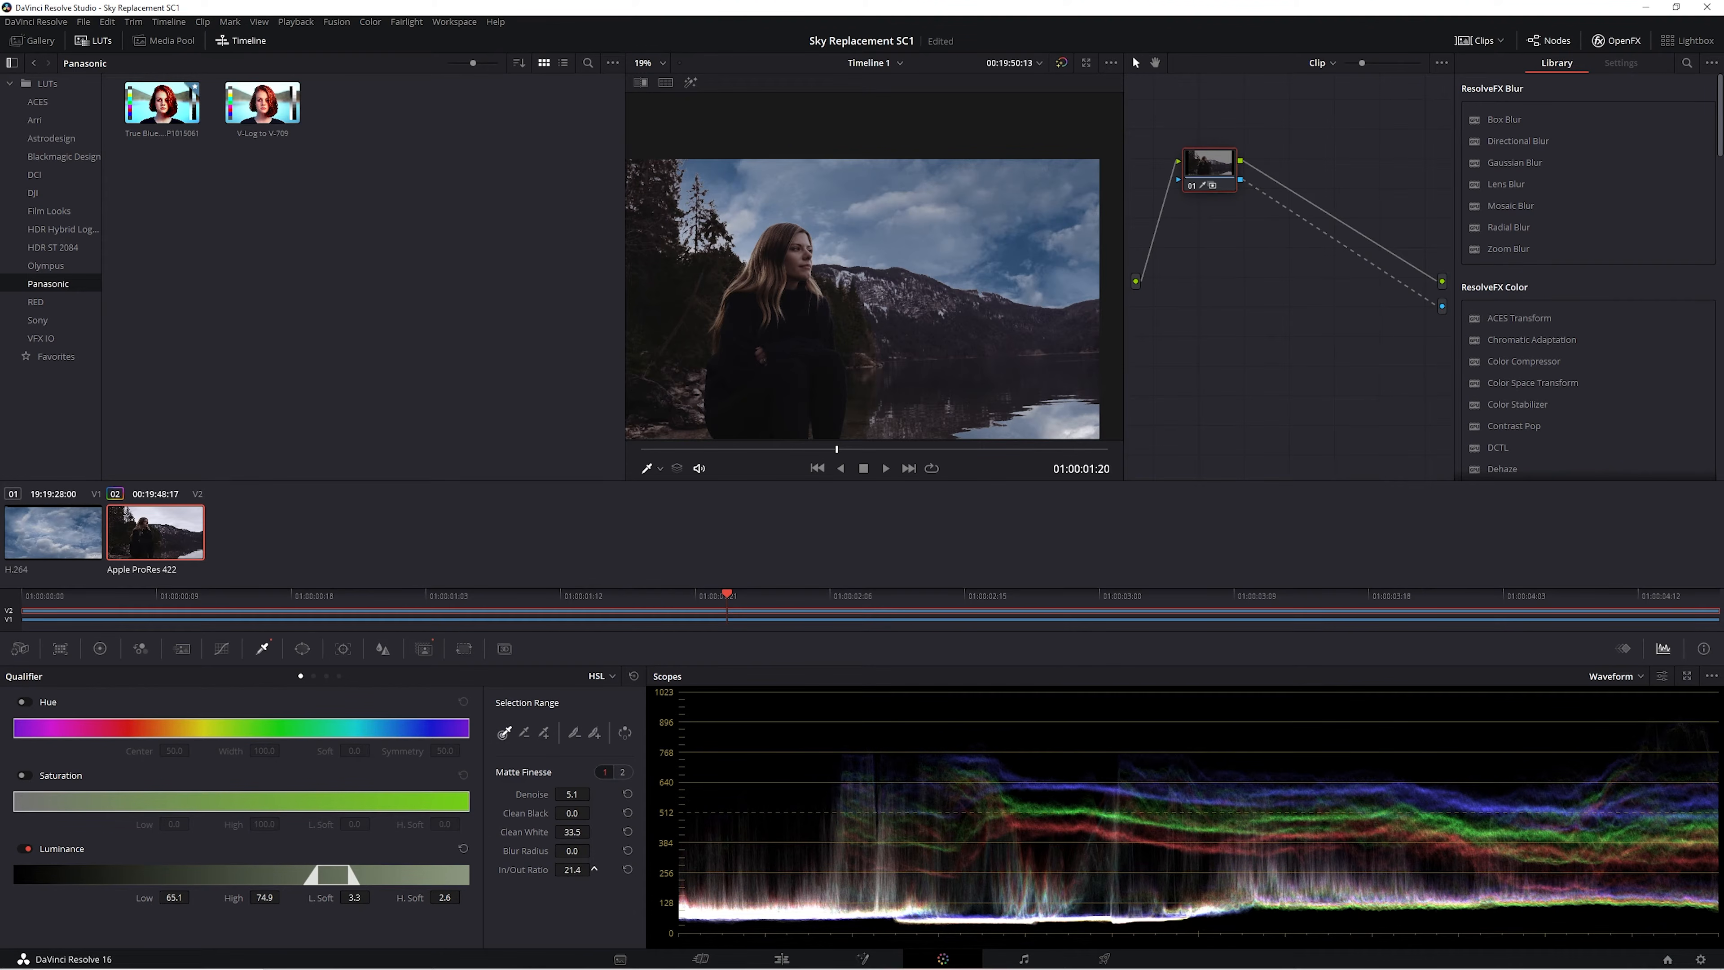
Inspect the refined matte's edges up close along the mountain ridge and the trees.
scroll(972, 357, up, 10)
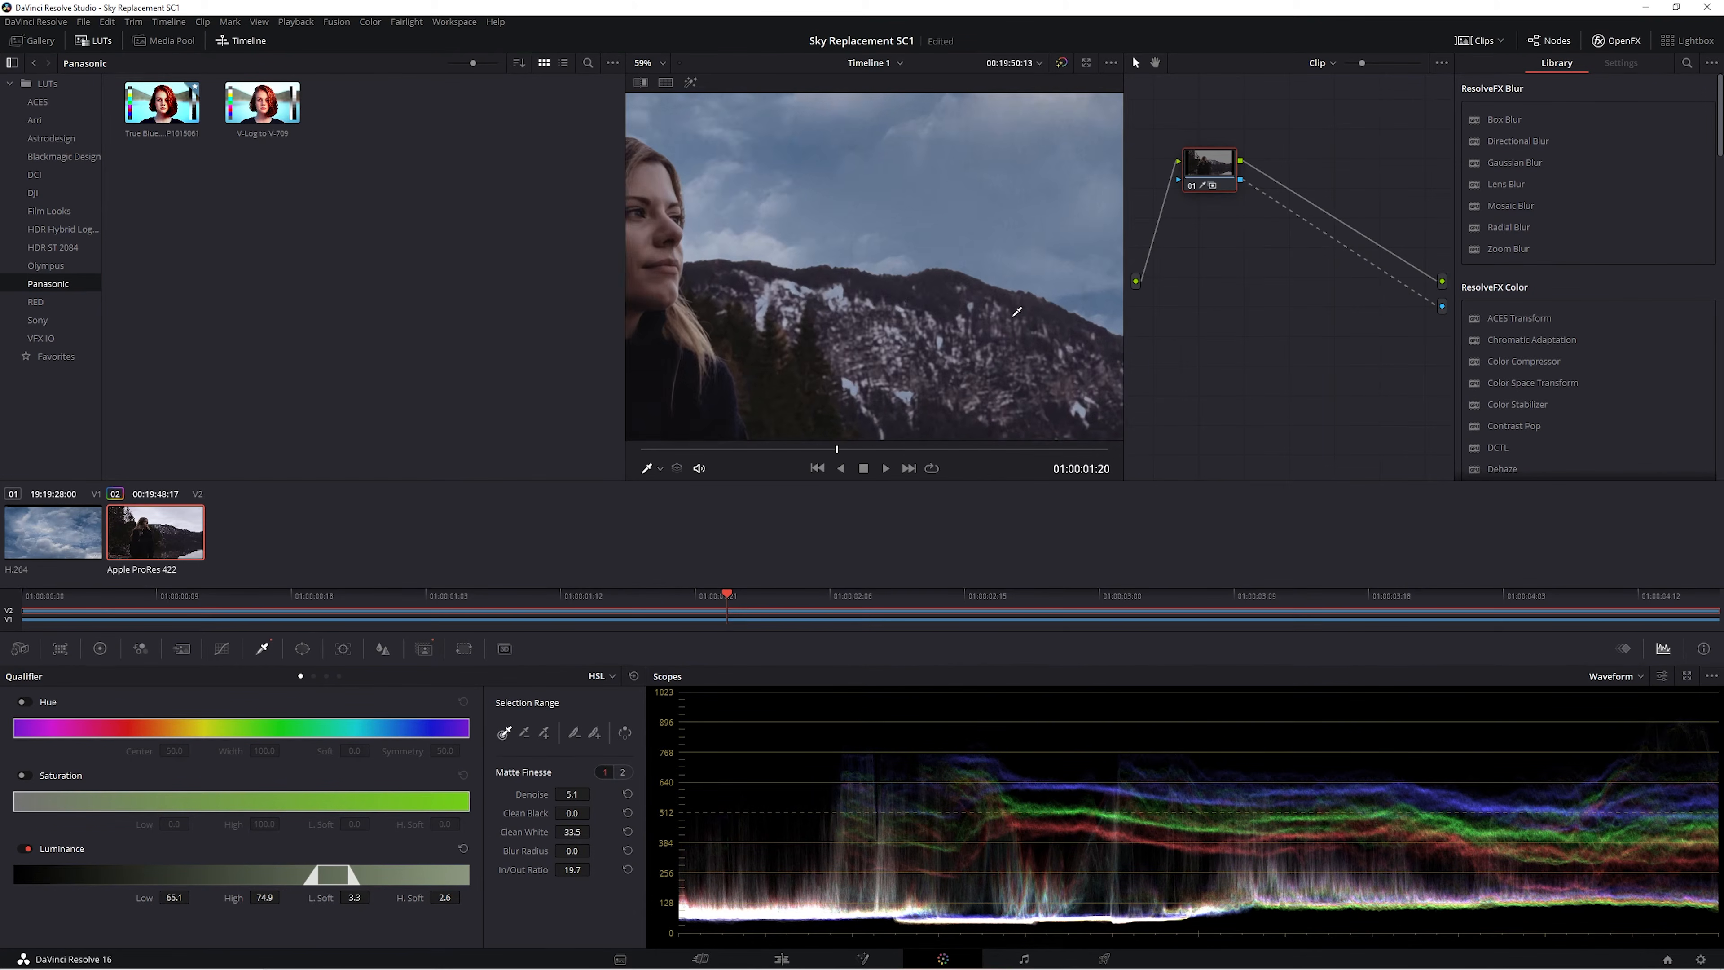
scroll(963, 363, down, 7)
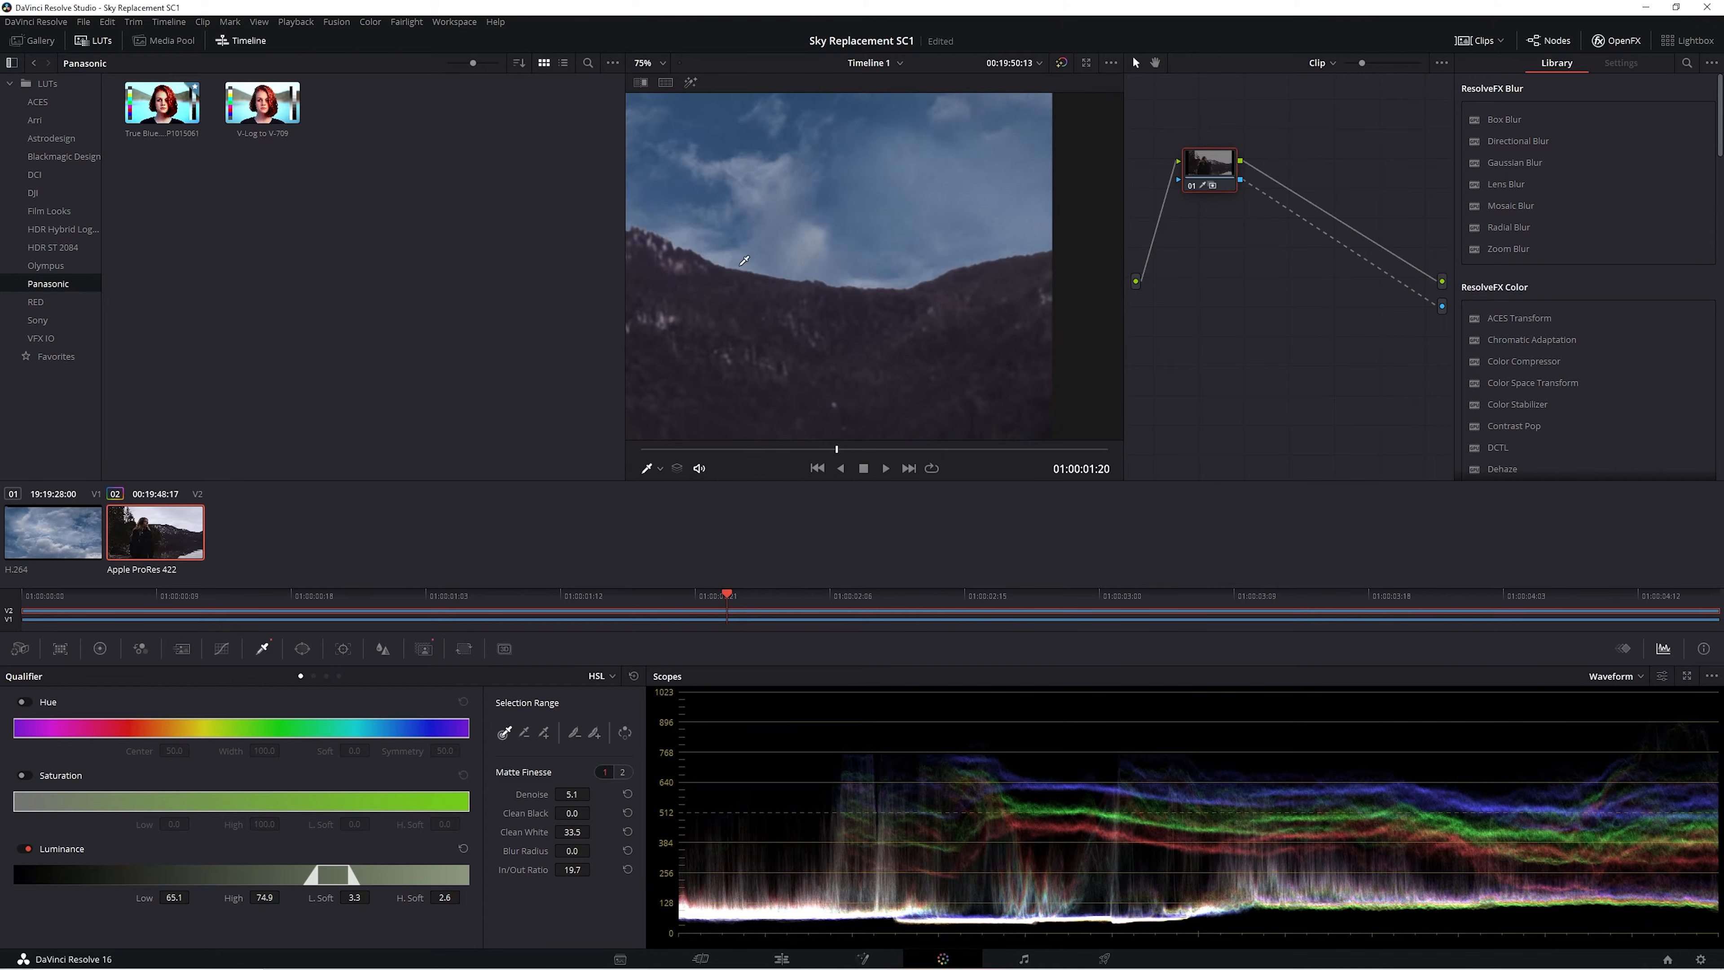
scroll(769, 290, up, 4)
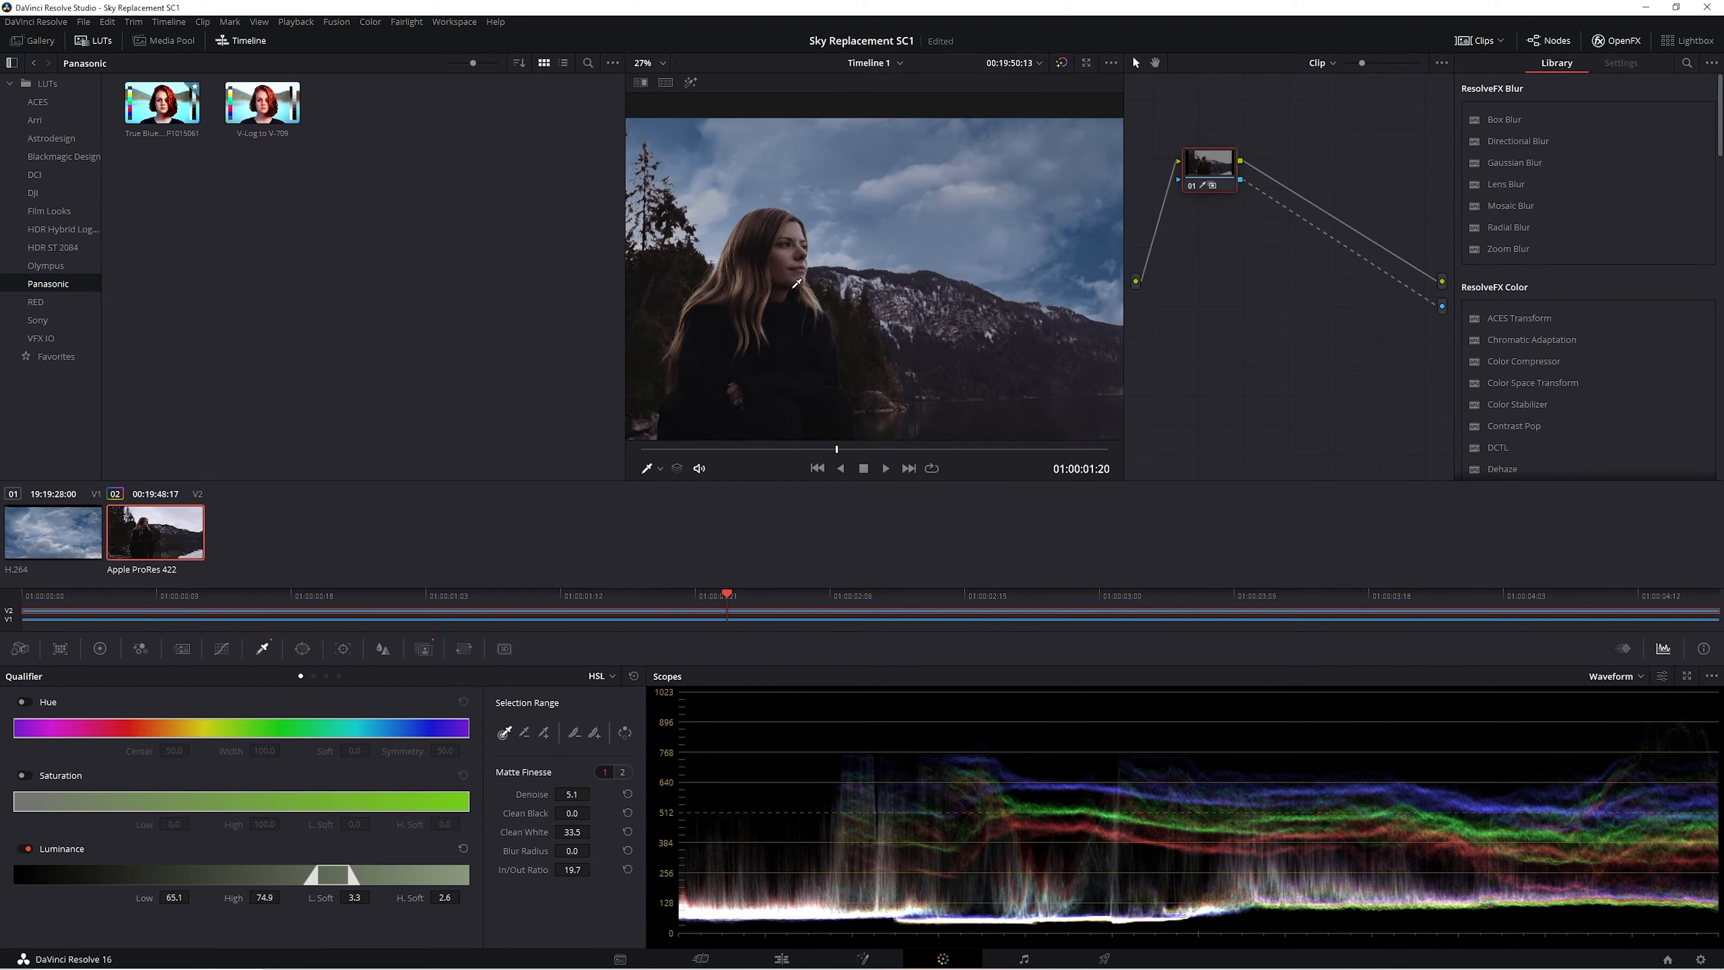
scroll(693, 219, up, 3)
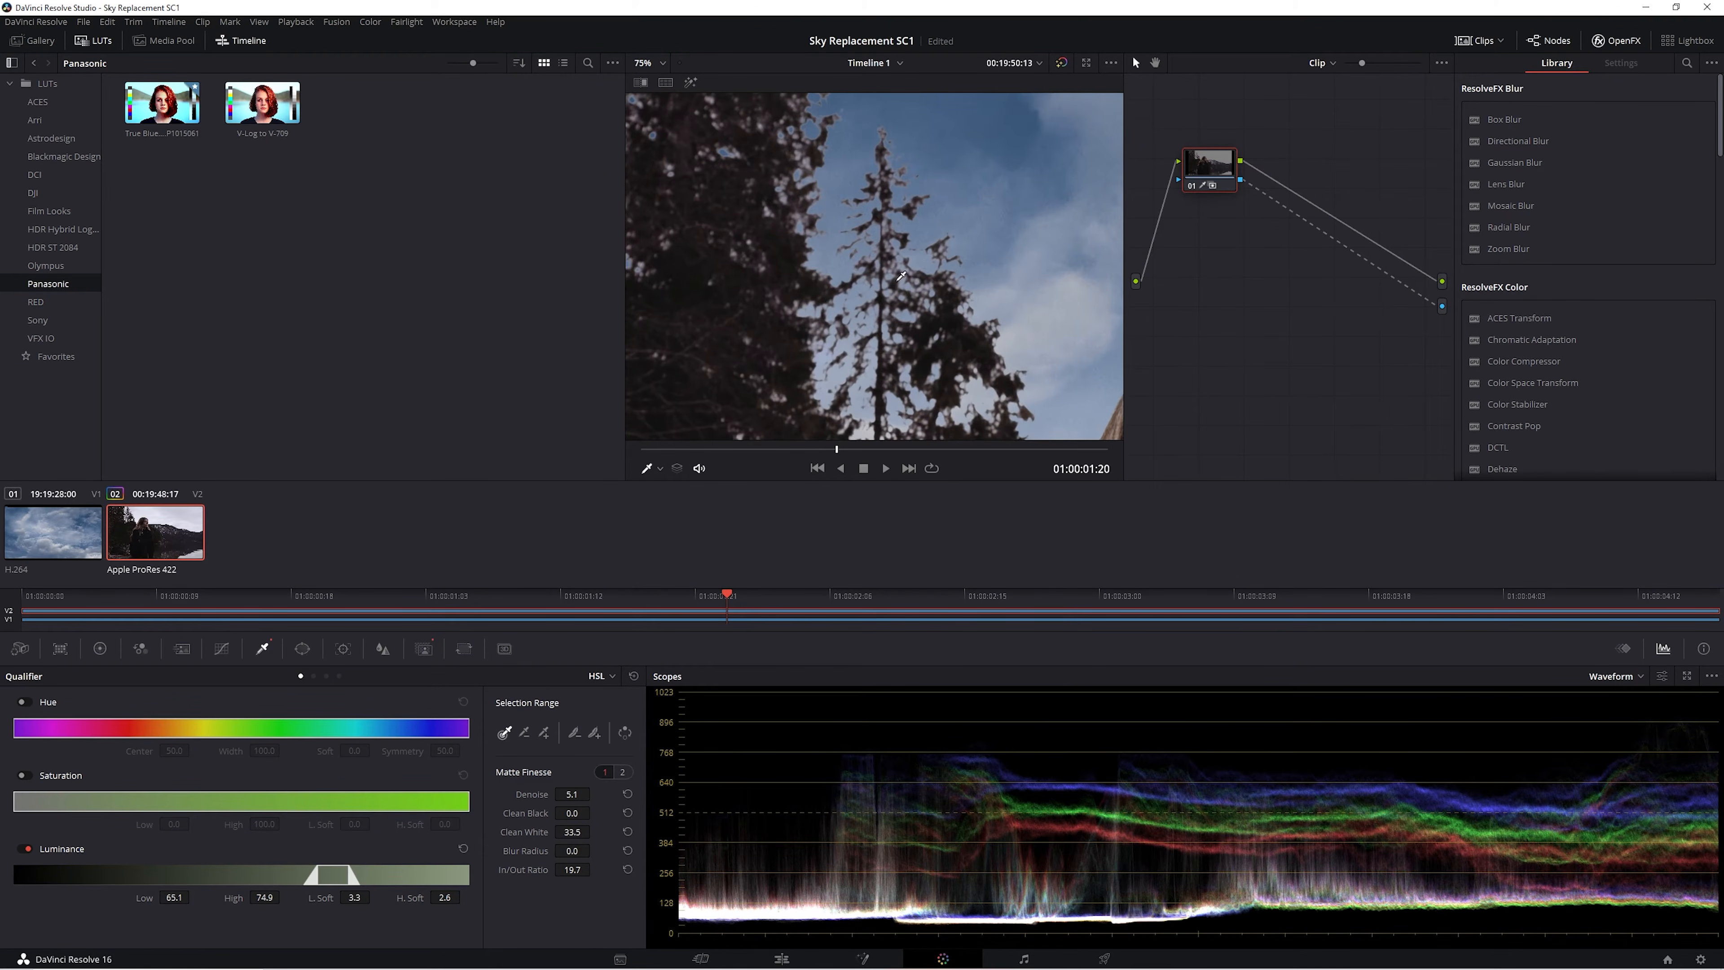
scroll(953, 294, down, 2)
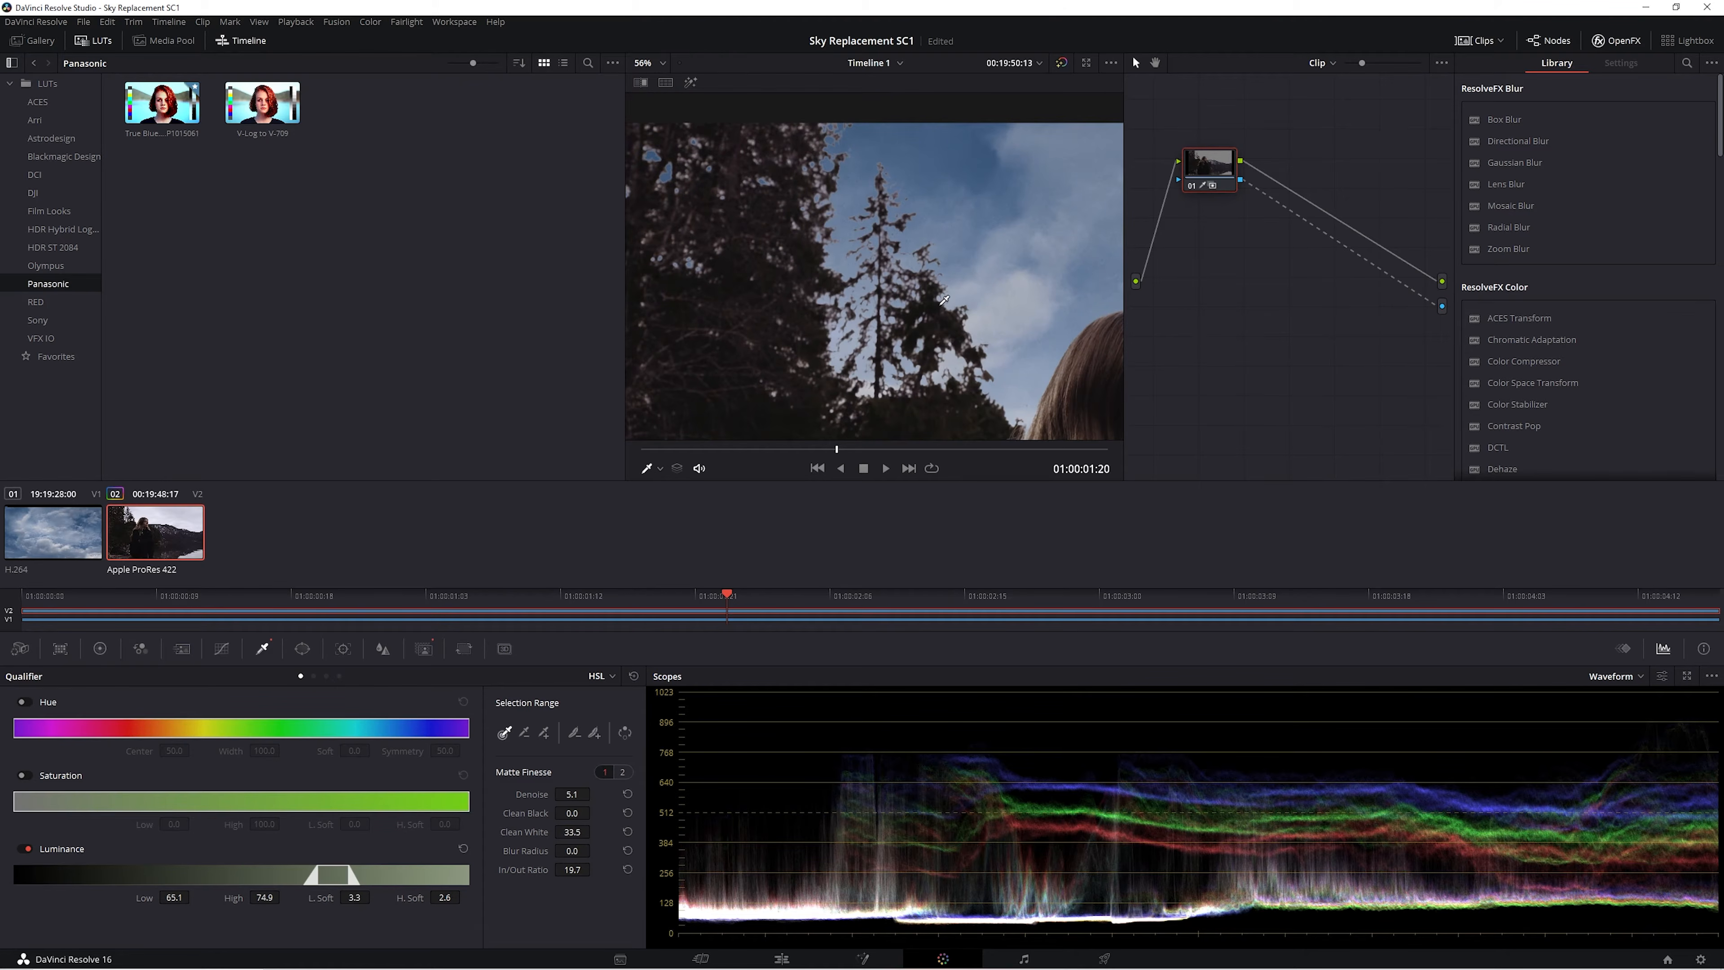
scroll(1069, 380, down, 5)
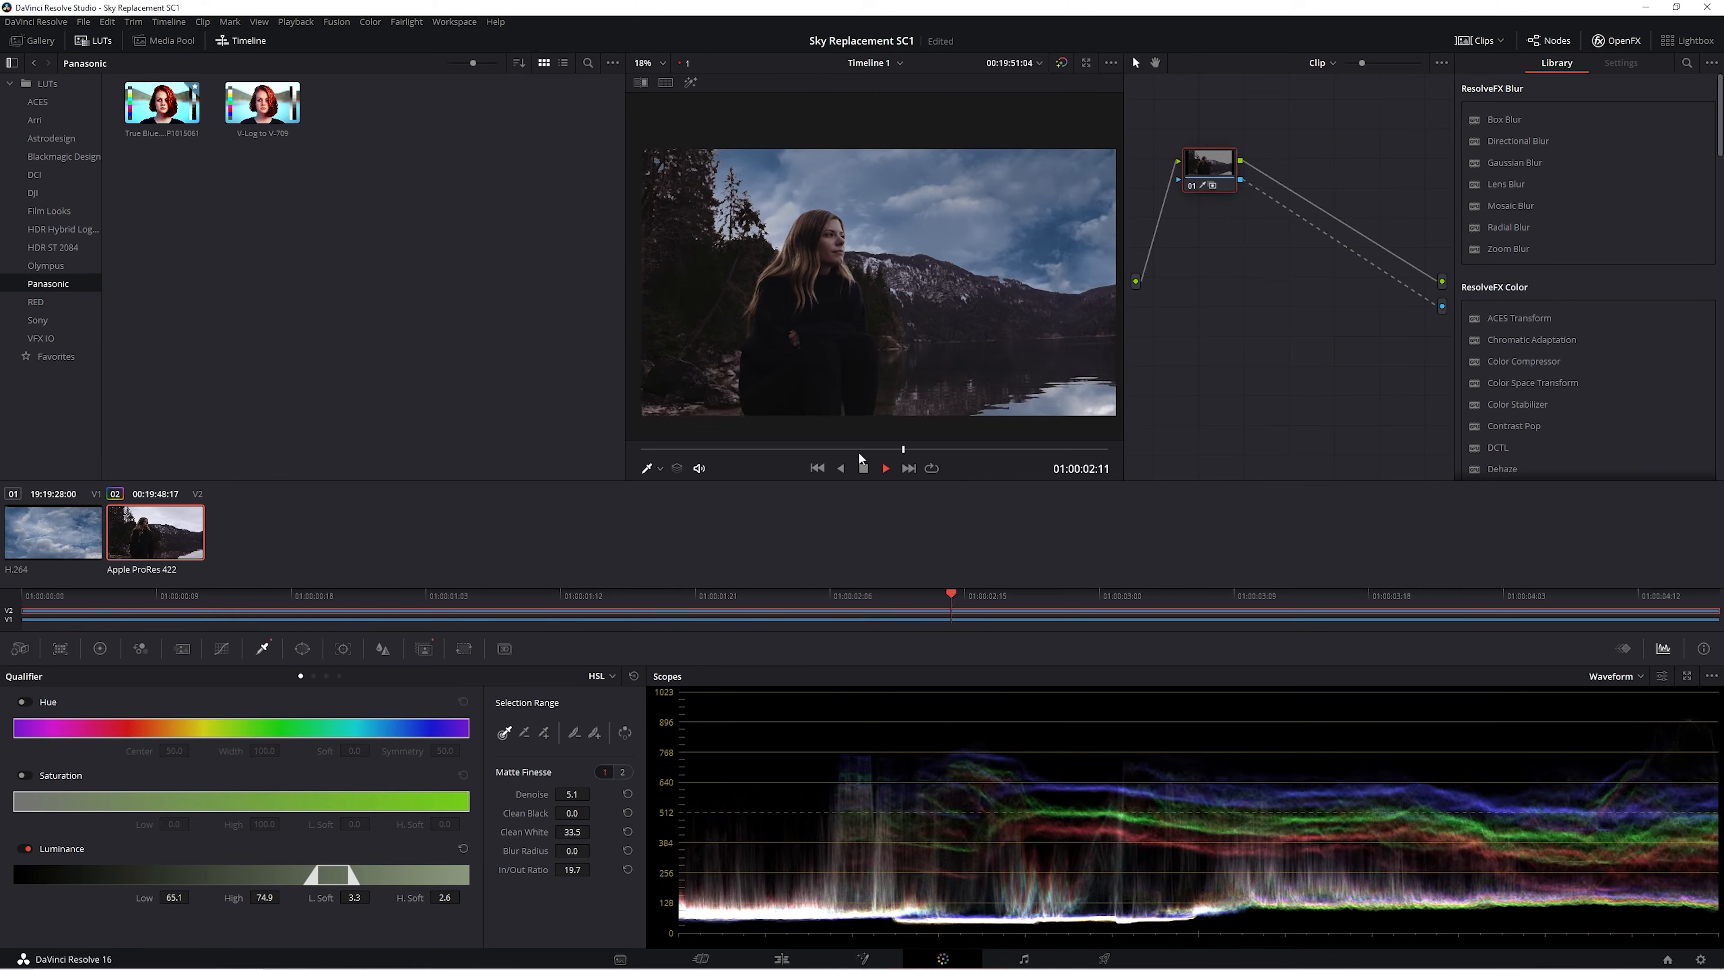
Return the playhead to near the clip's start and examine the composite around the woman and the ridge up close.
mouse_move(995, 449)
mouse_down()
mouse_move(693, 450)
mouse_move(1108, 422)
mouse_move(662, 448)
mouse_up()
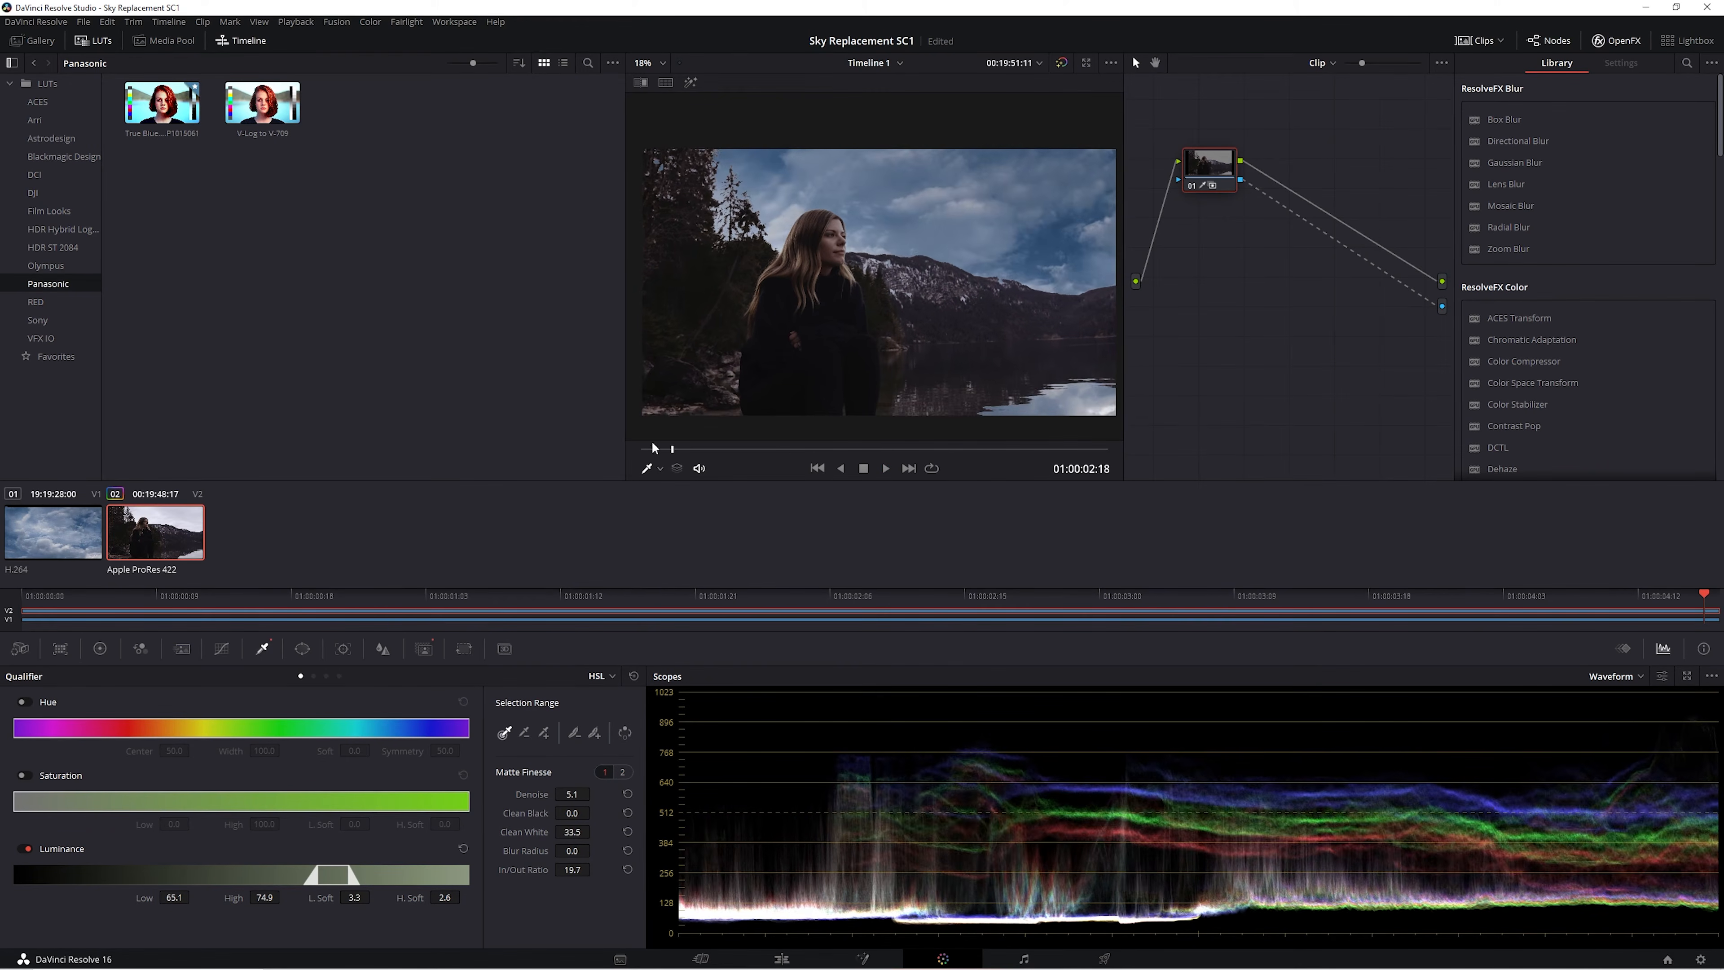
scroll(978, 272, up, 3)
drag(978, 271, 884, 261)
scroll(737, 286, down, 3)
scroll(881, 255, down, 1)
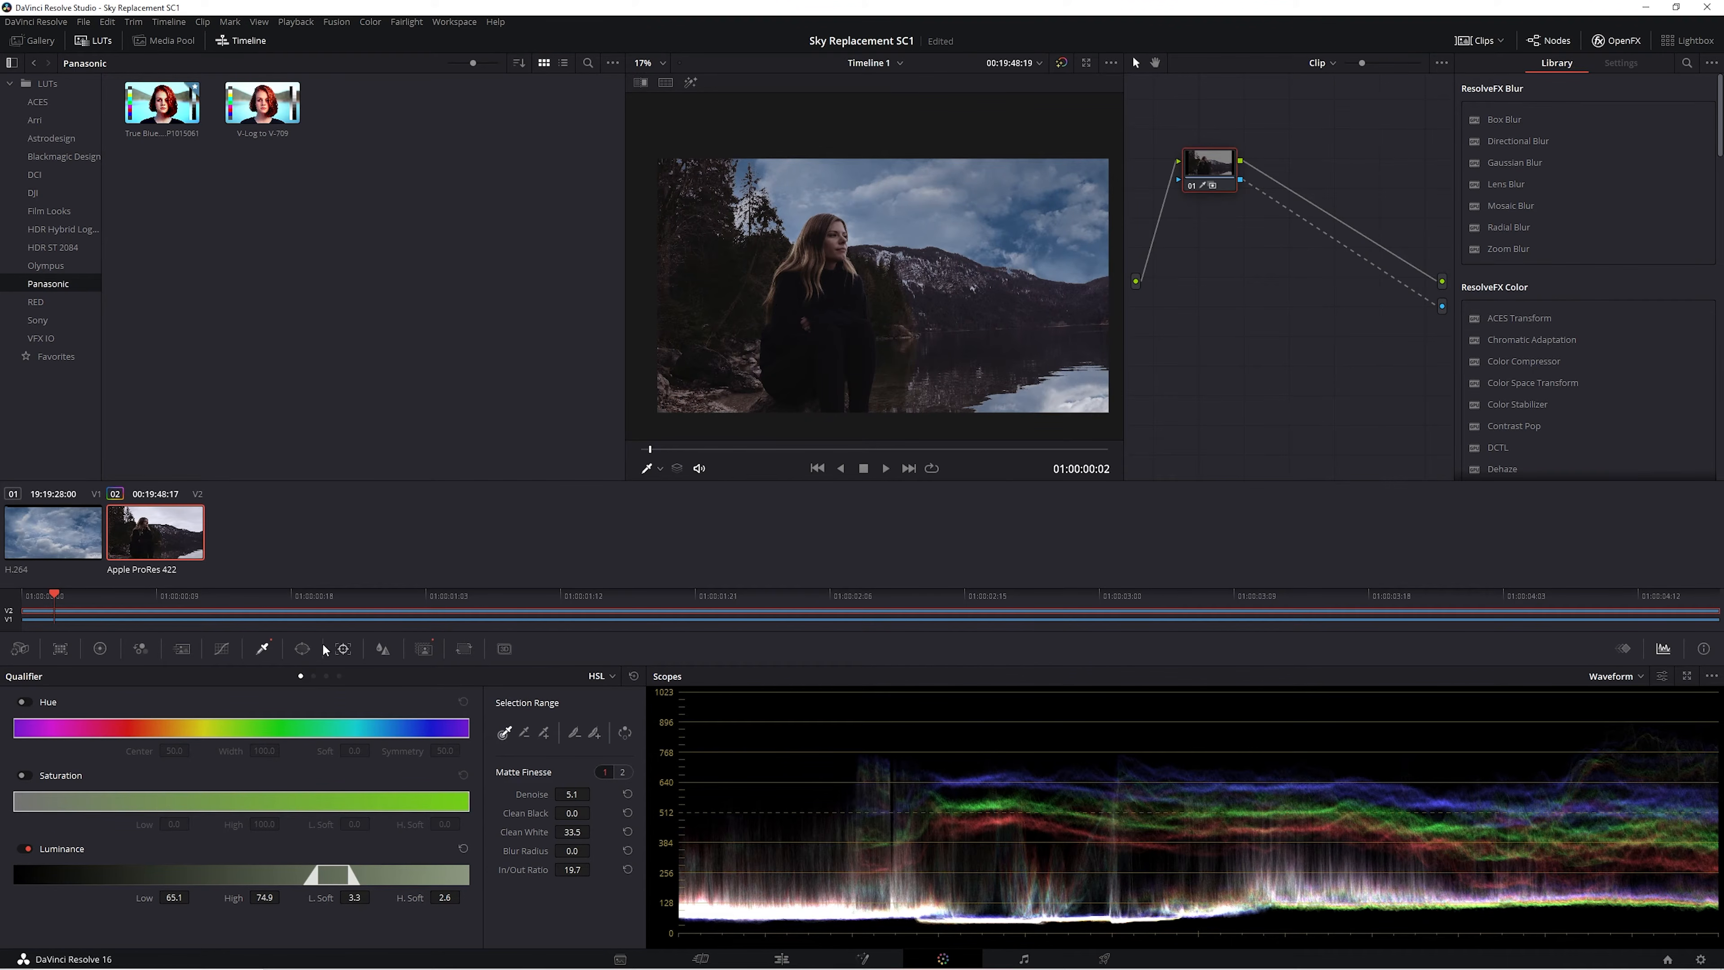
Add a curve power window and trace its lower edge along the mountain ridge and across the woman to the trees.
click(301, 650)
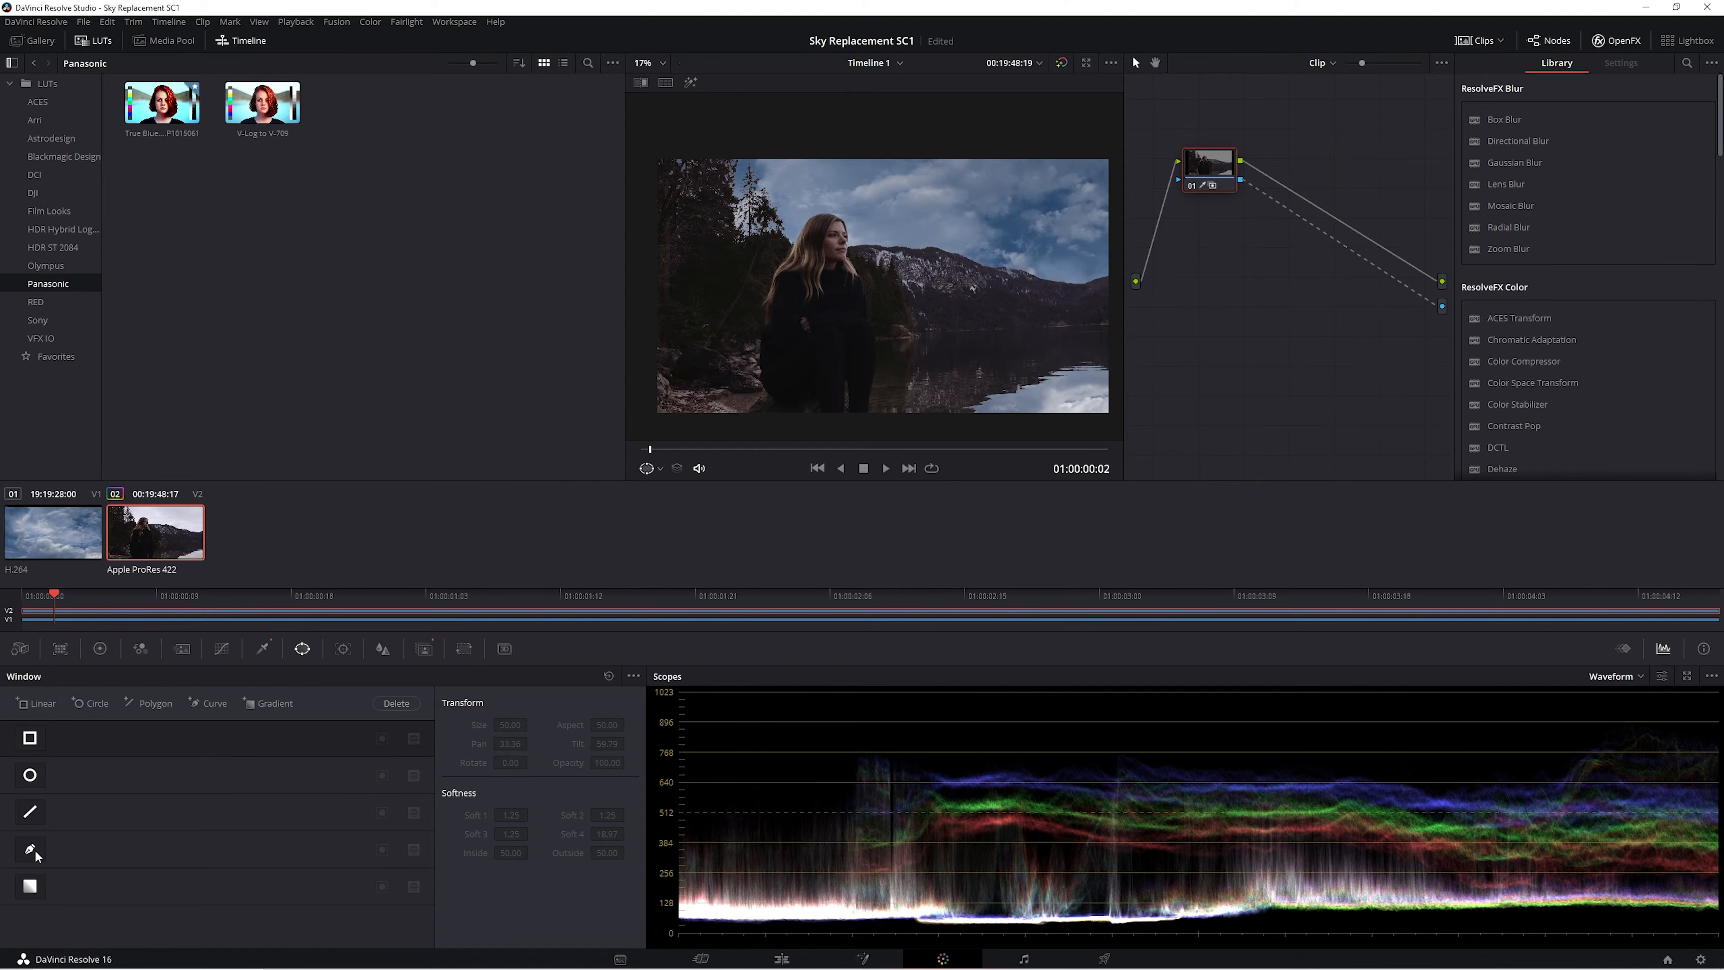
click(34, 854)
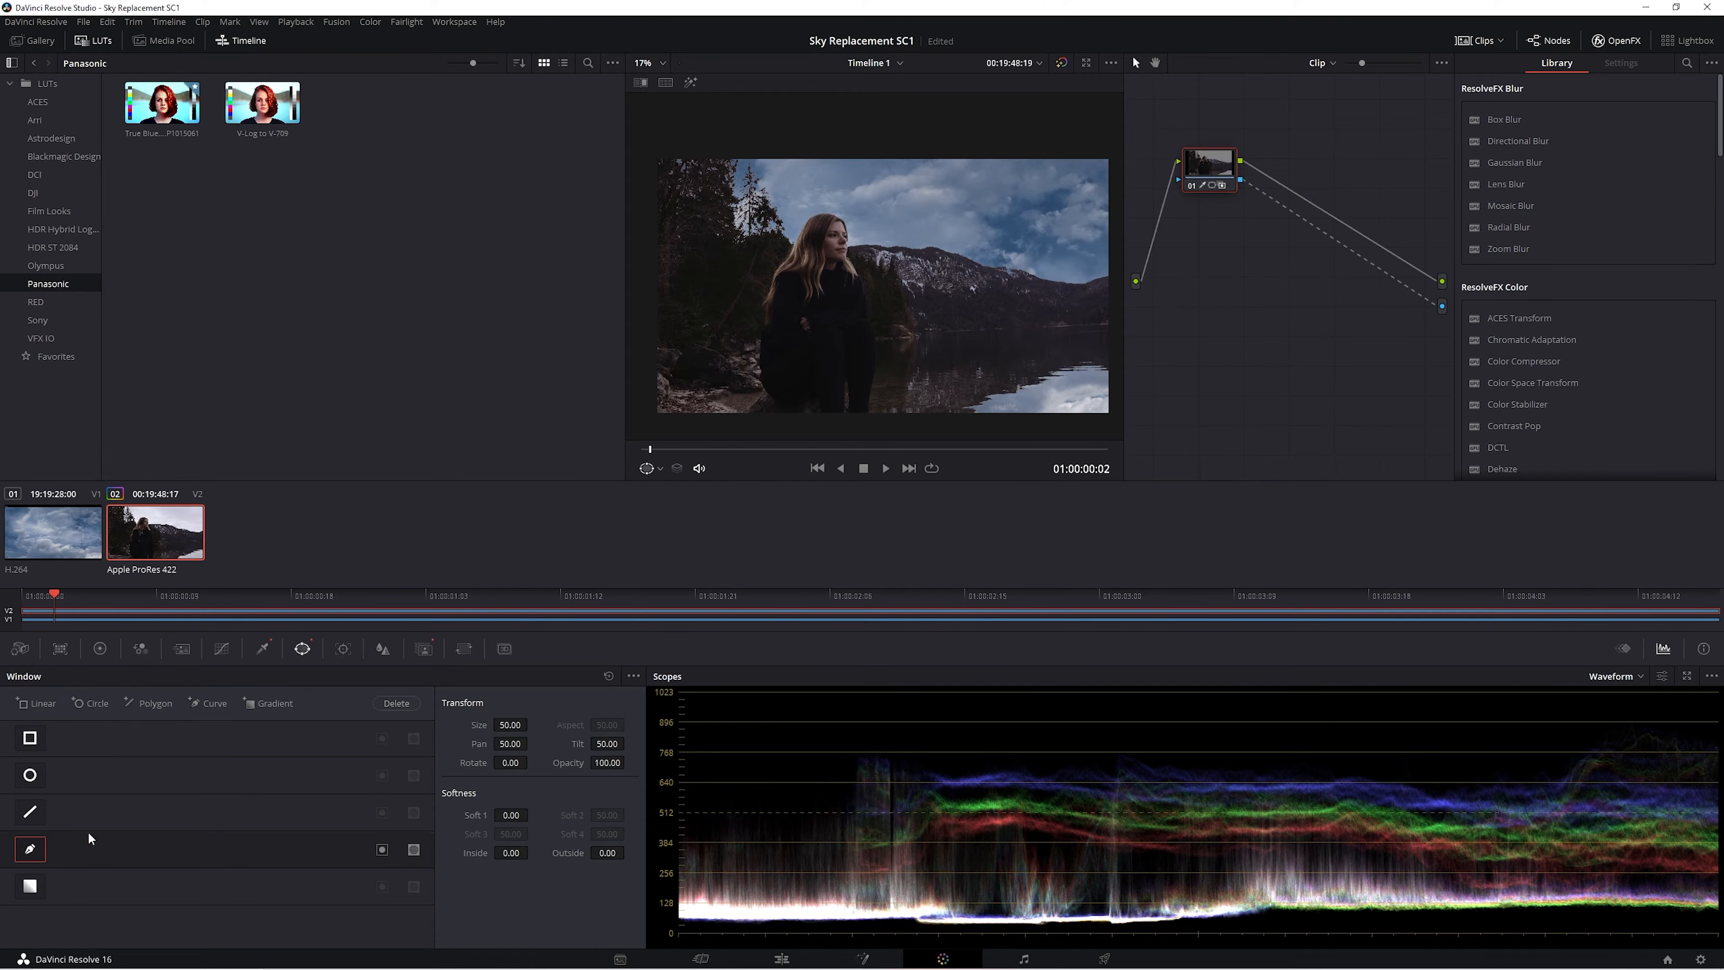
click(1117, 281)
click(1096, 291)
click(1081, 291)
click(1065, 293)
click(934, 254)
click(901, 255)
click(858, 254)
click(797, 257)
Continue the curve window up past the trees, run it above the frame, and close the outline around the sky.
scroll(758, 245, up, 5)
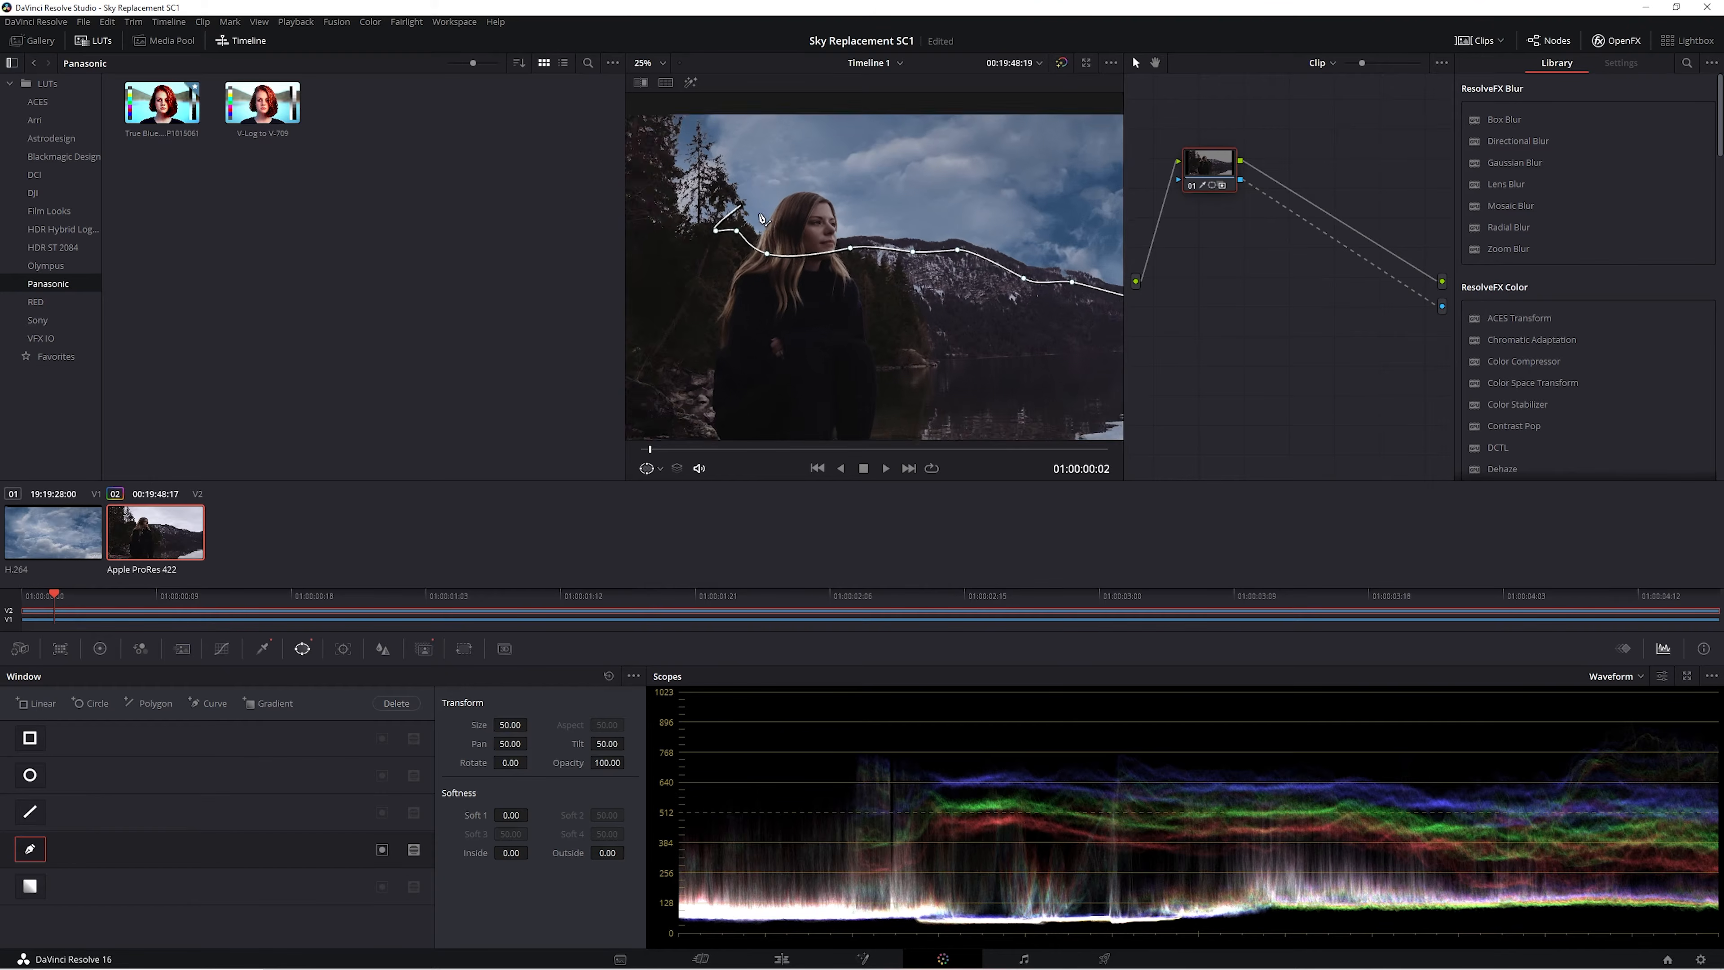
drag(879, 272, 897, 328)
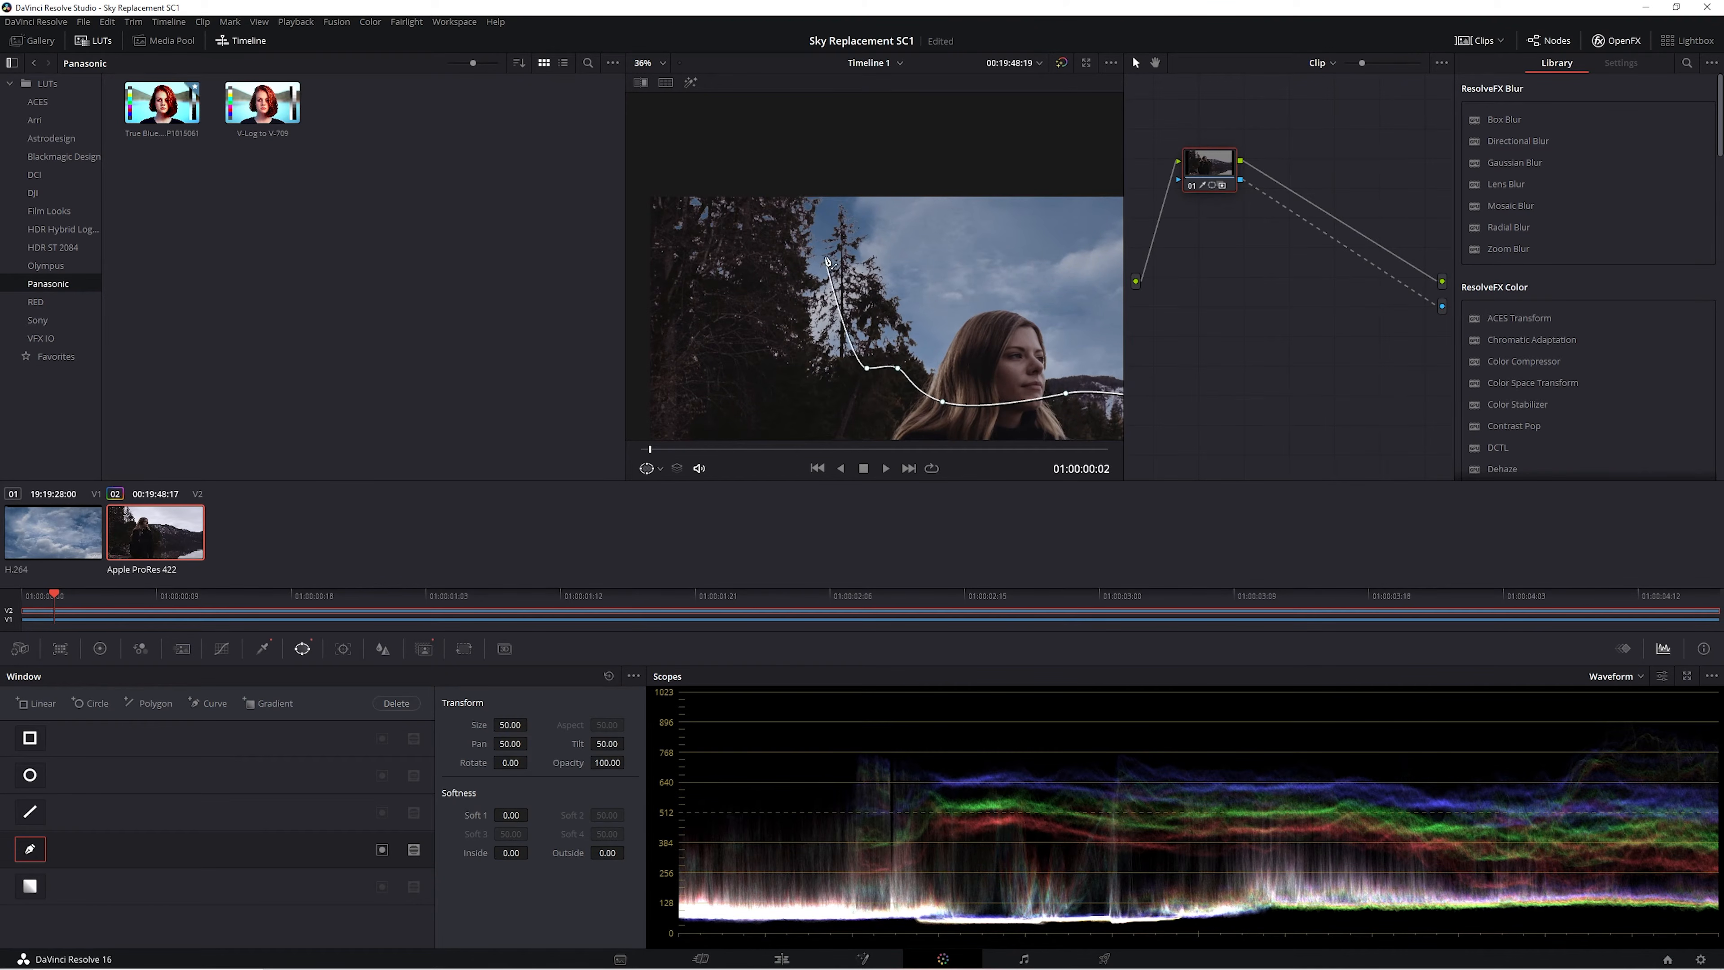
click(842, 176)
scroll(854, 212, down, 3)
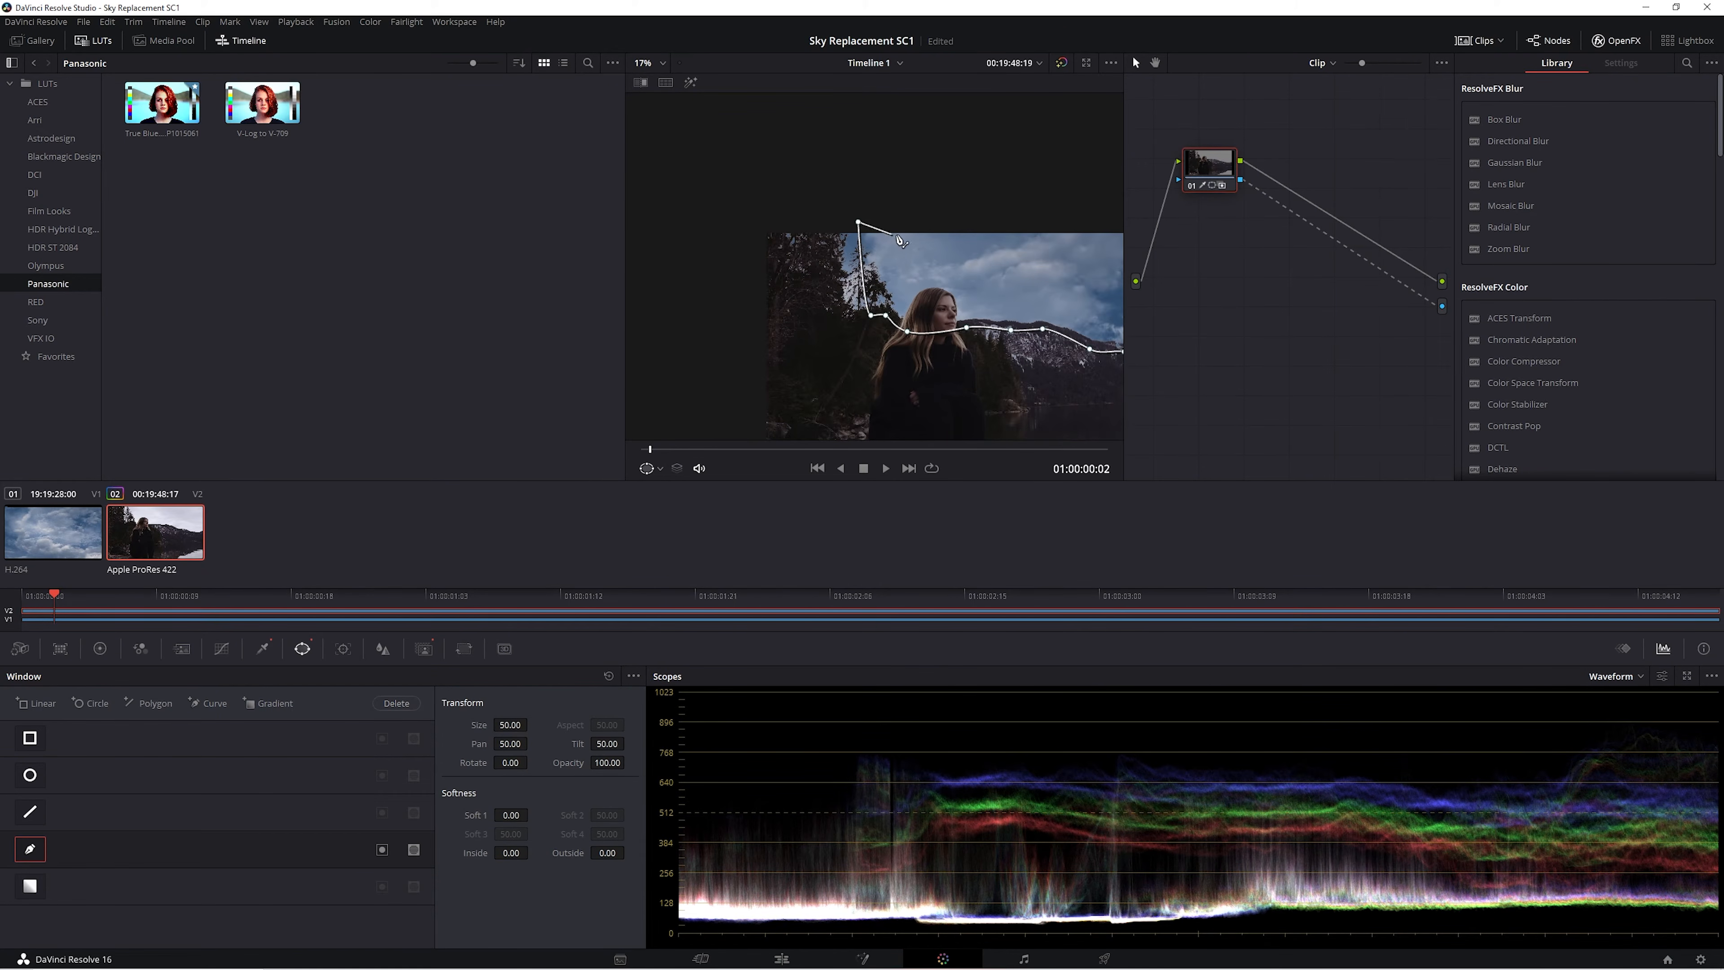
drag(1030, 224, 874, 213)
click(1071, 213)
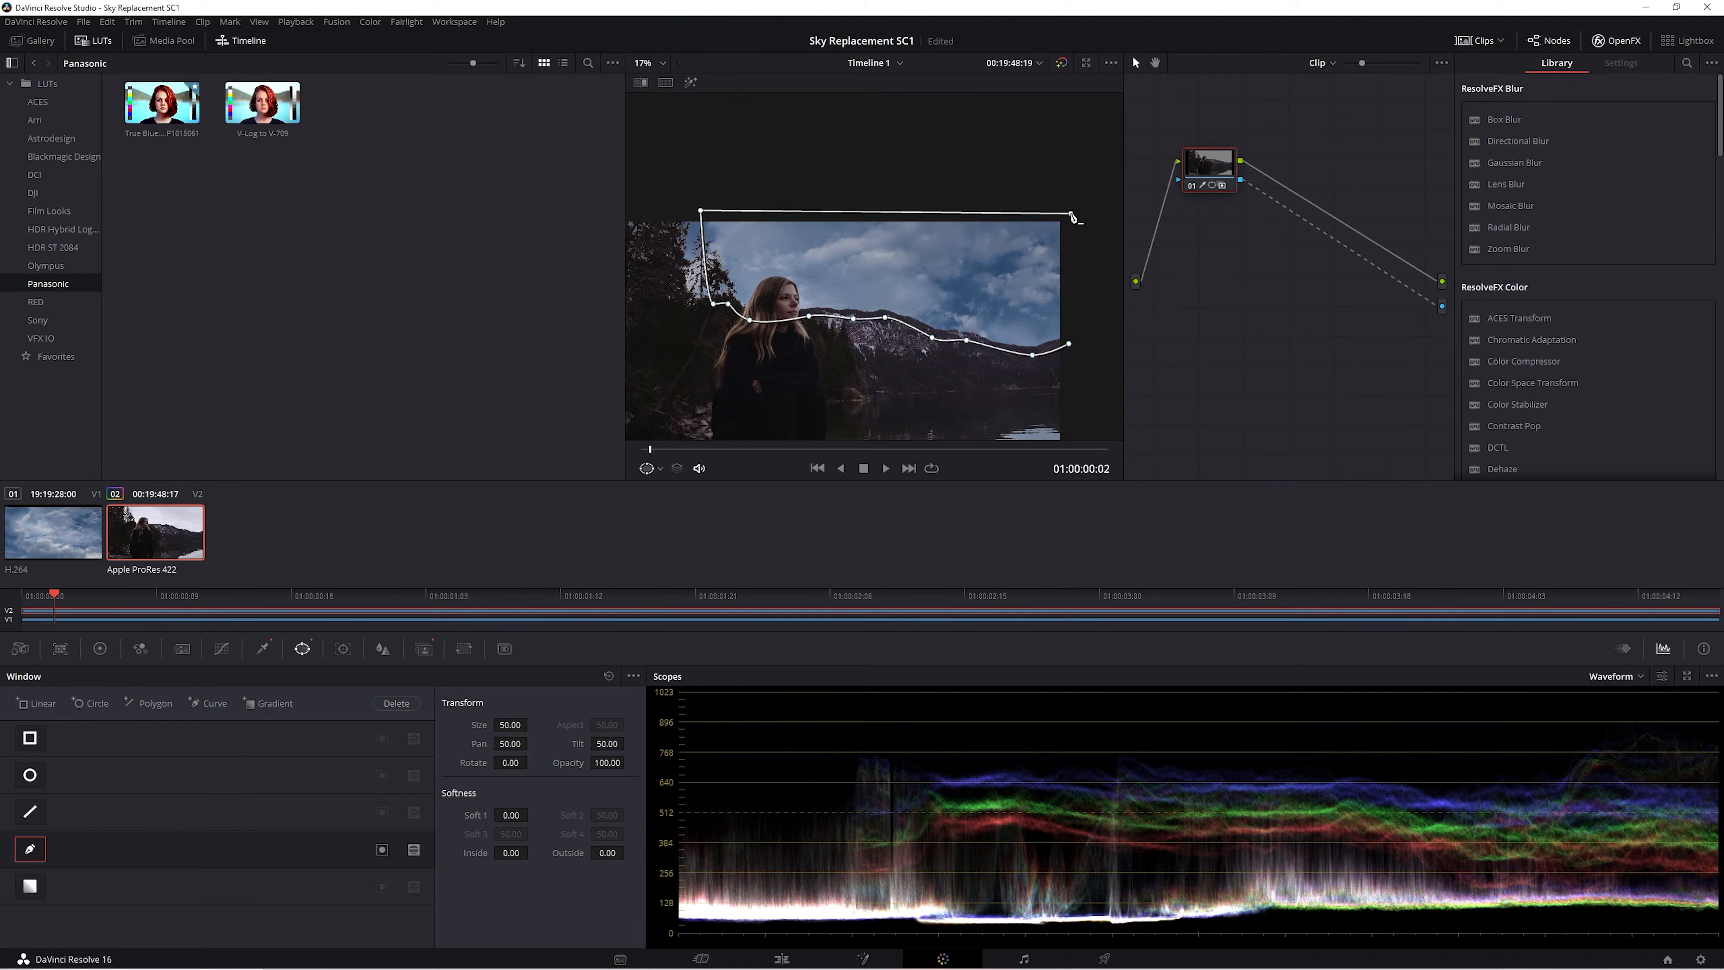
click(1069, 346)
Move the curve window's outer corner points farther beyond the frame edges.
drag(1069, 345, 1093, 342)
drag(1072, 216, 1101, 200)
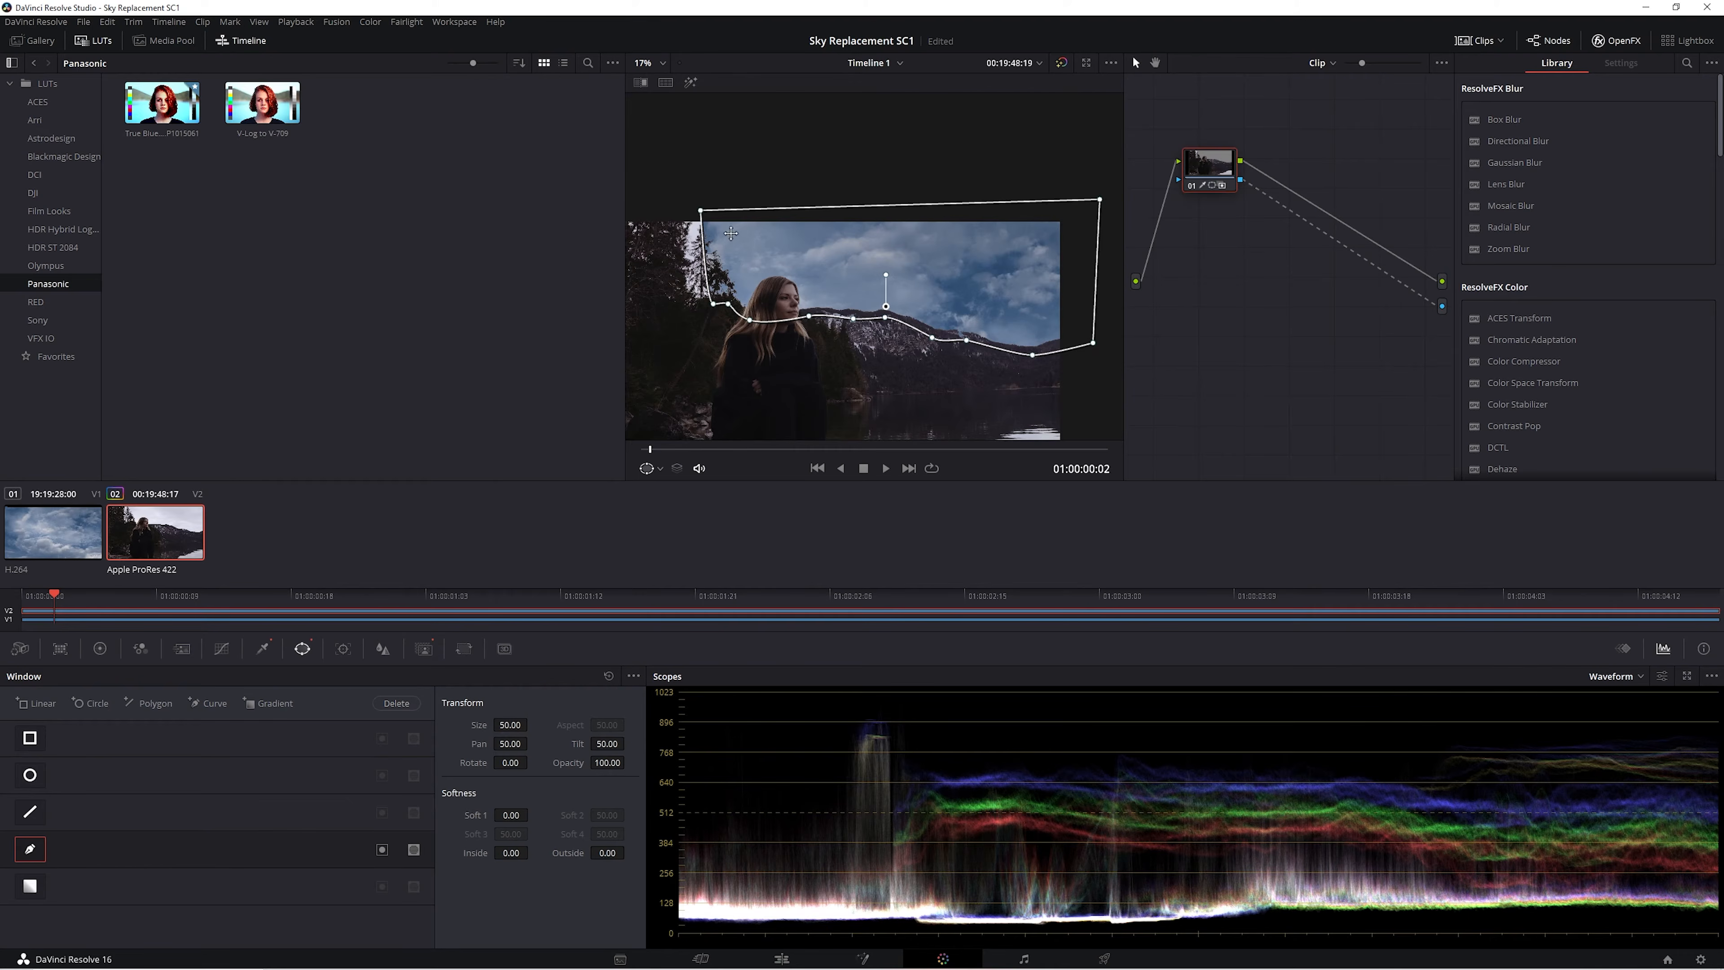
drag(701, 211, 699, 197)
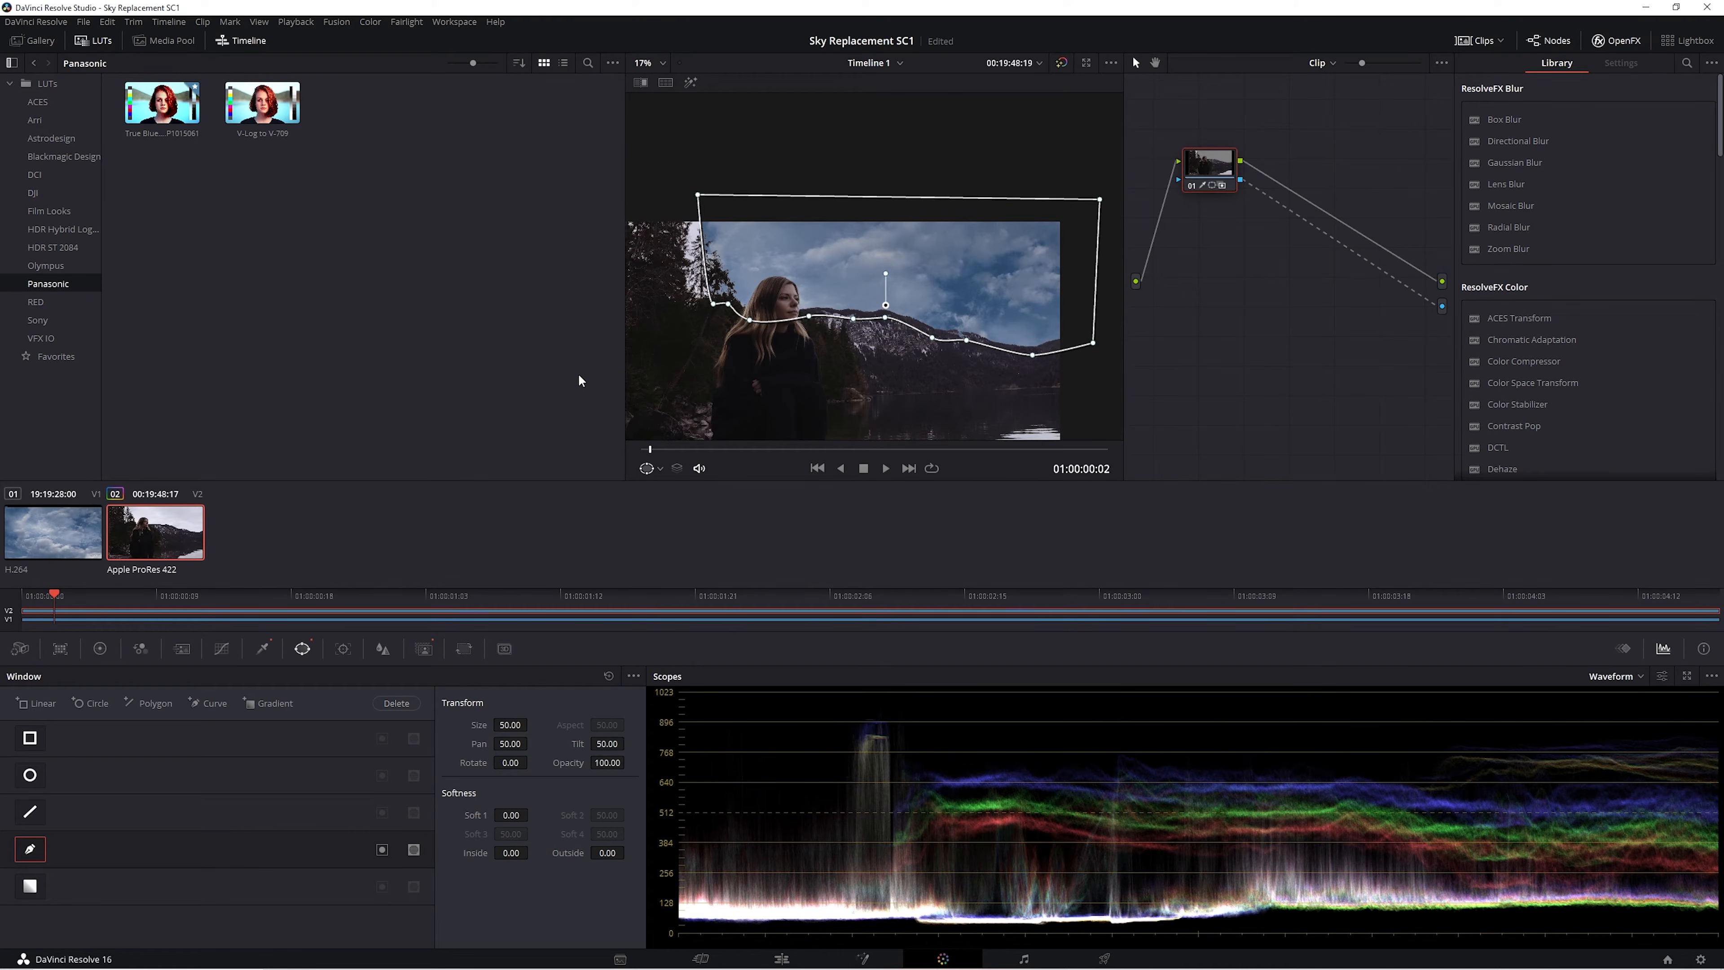
Set the curve window's Soft 1 to 26.18 and shift it to Pan 49.60 and Tilt 51.08, checking the sky edge.
click(265, 650)
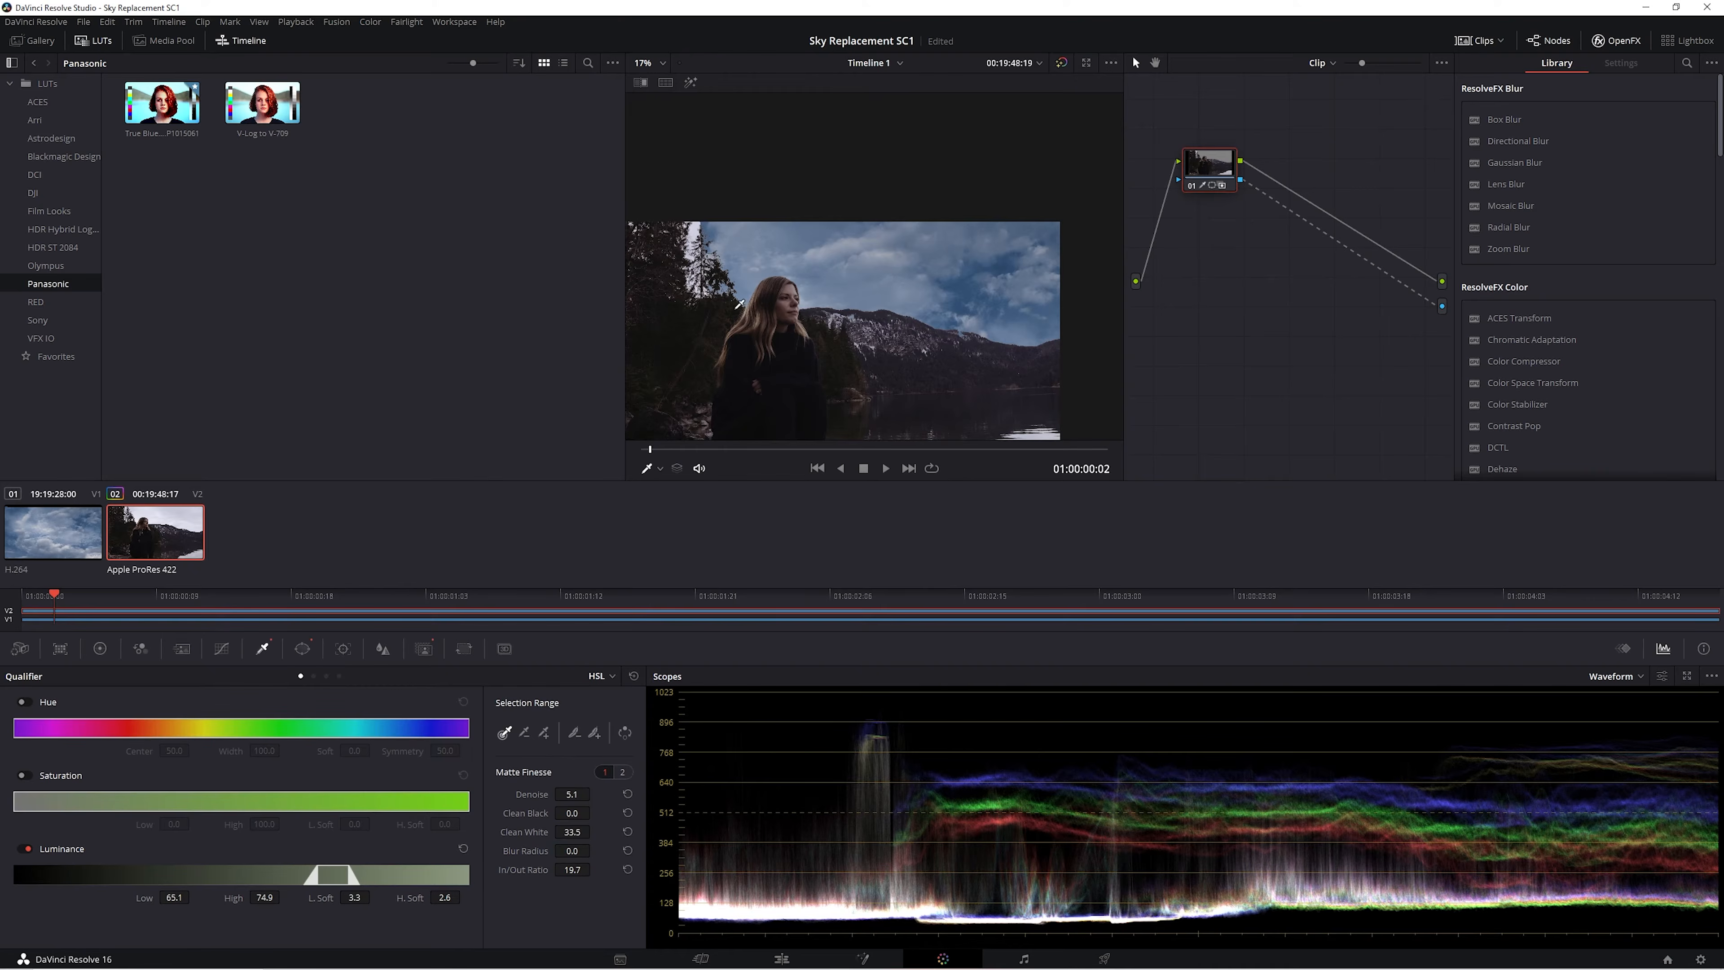
scroll(687, 267, up, 5)
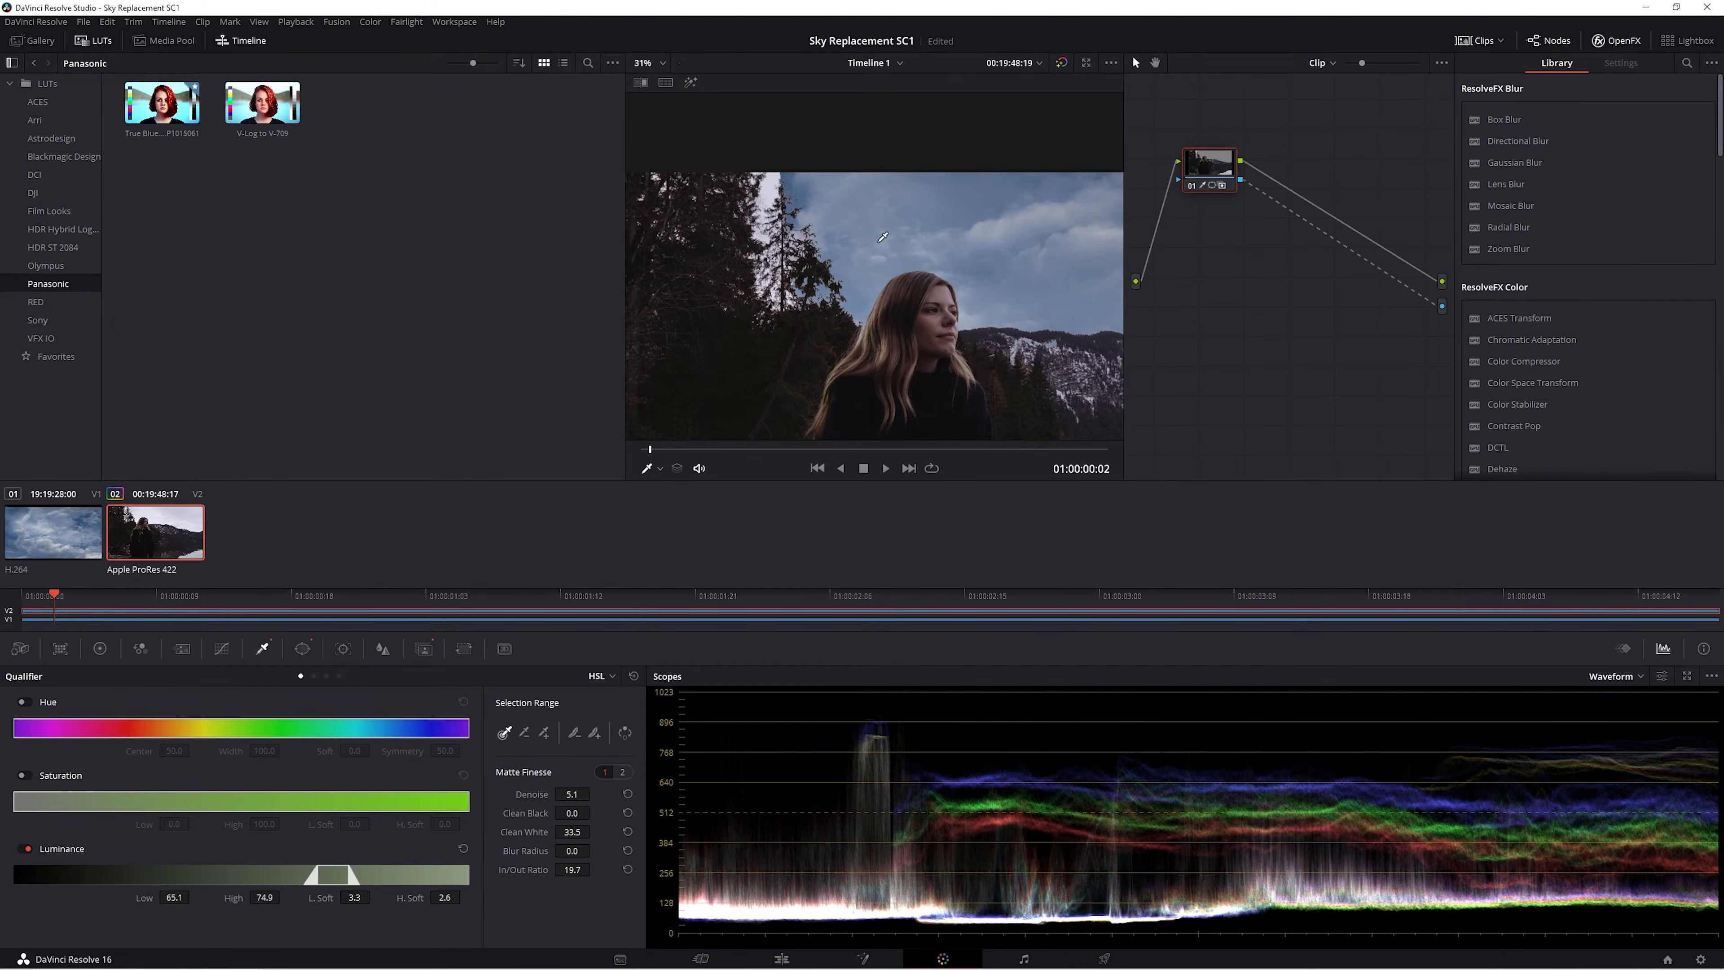
scroll(704, 370, down, 3)
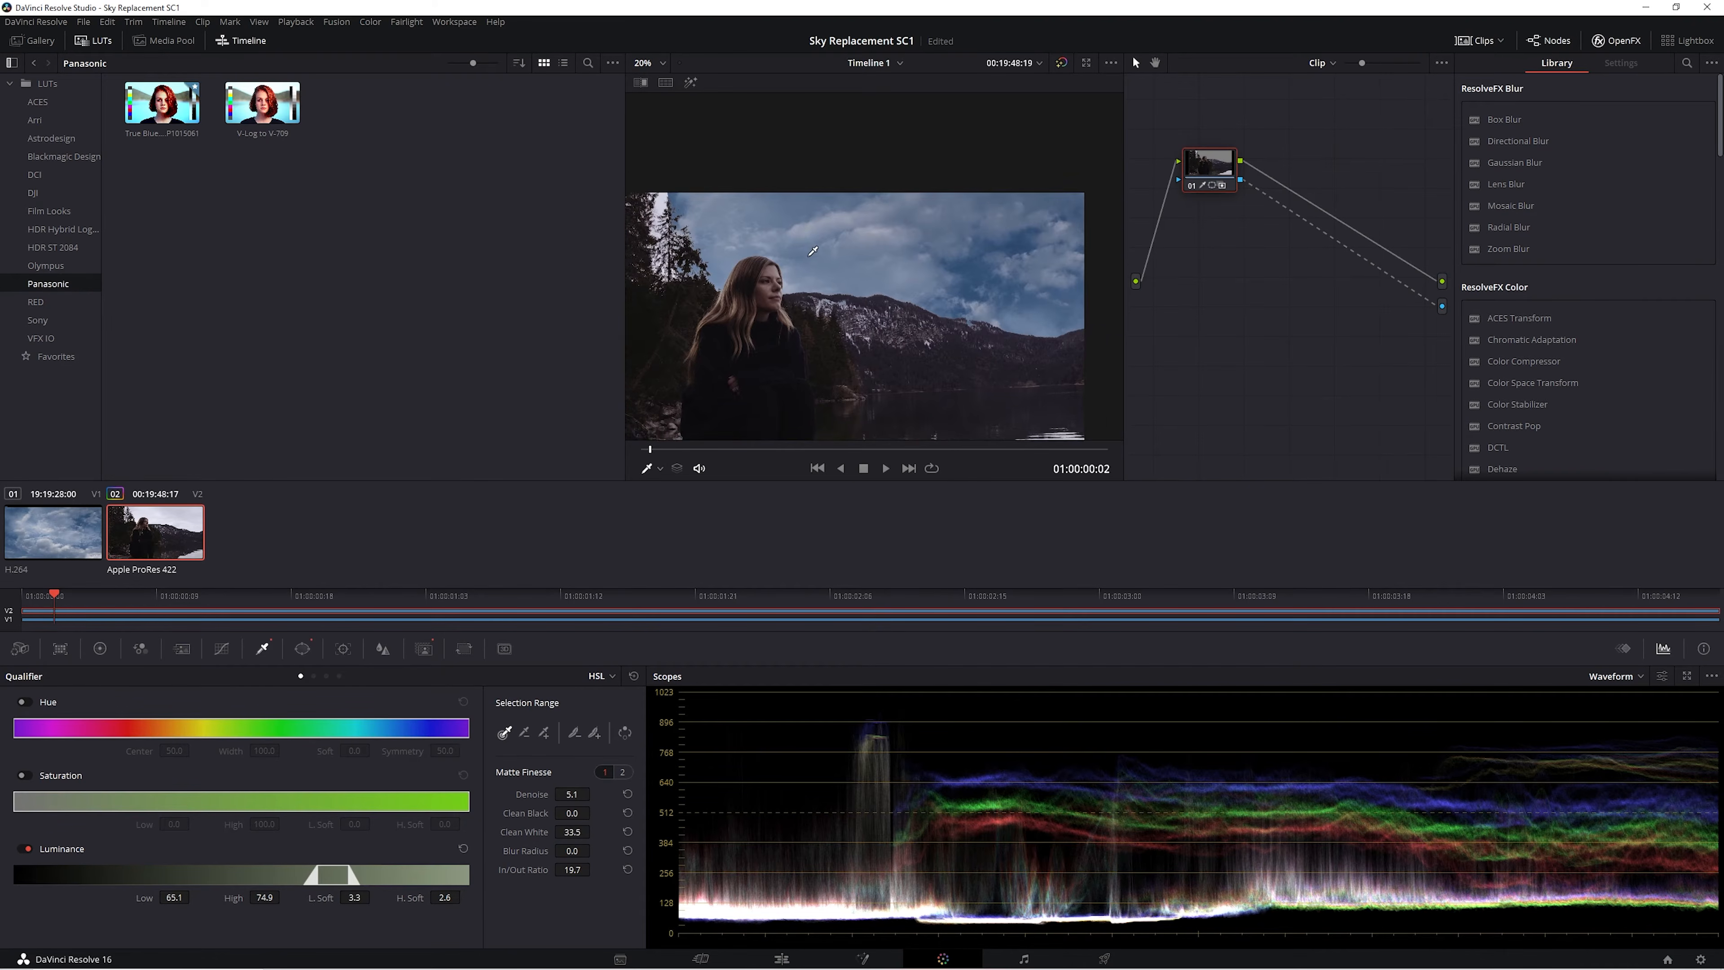
click(302, 650)
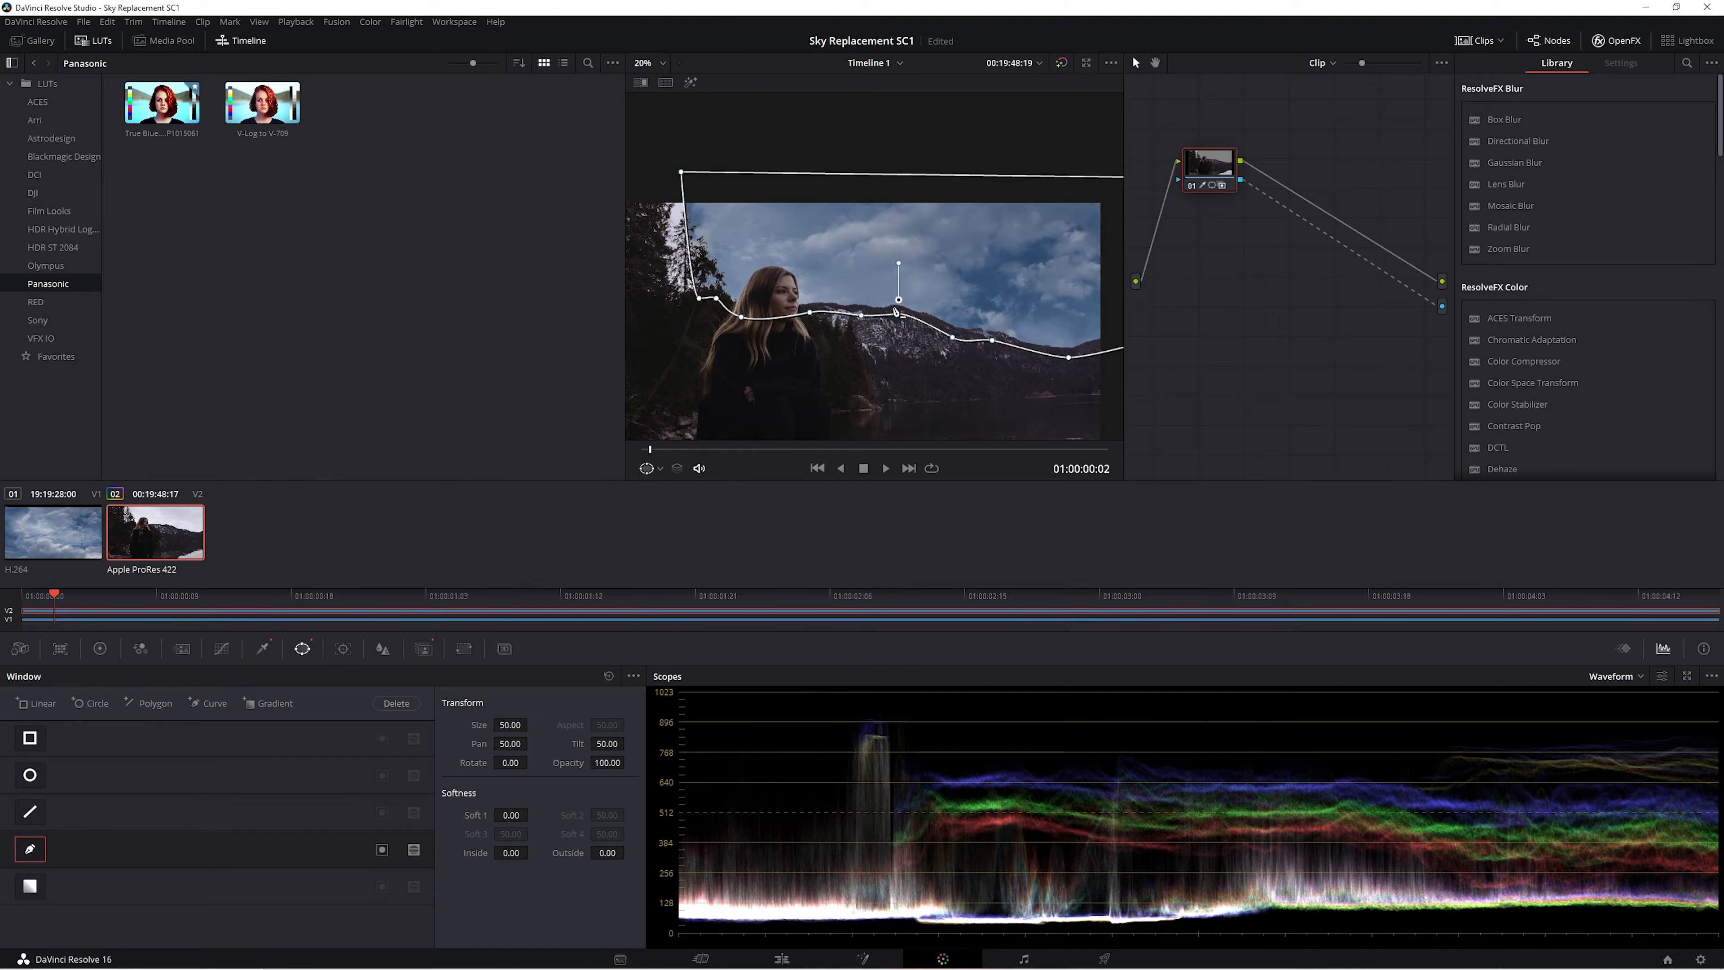
mouse_move(511, 814)
mouse_down()
mouse_move(597, 814)
mouse_move(443, 814)
mouse_move(532, 815)
mouse_up()
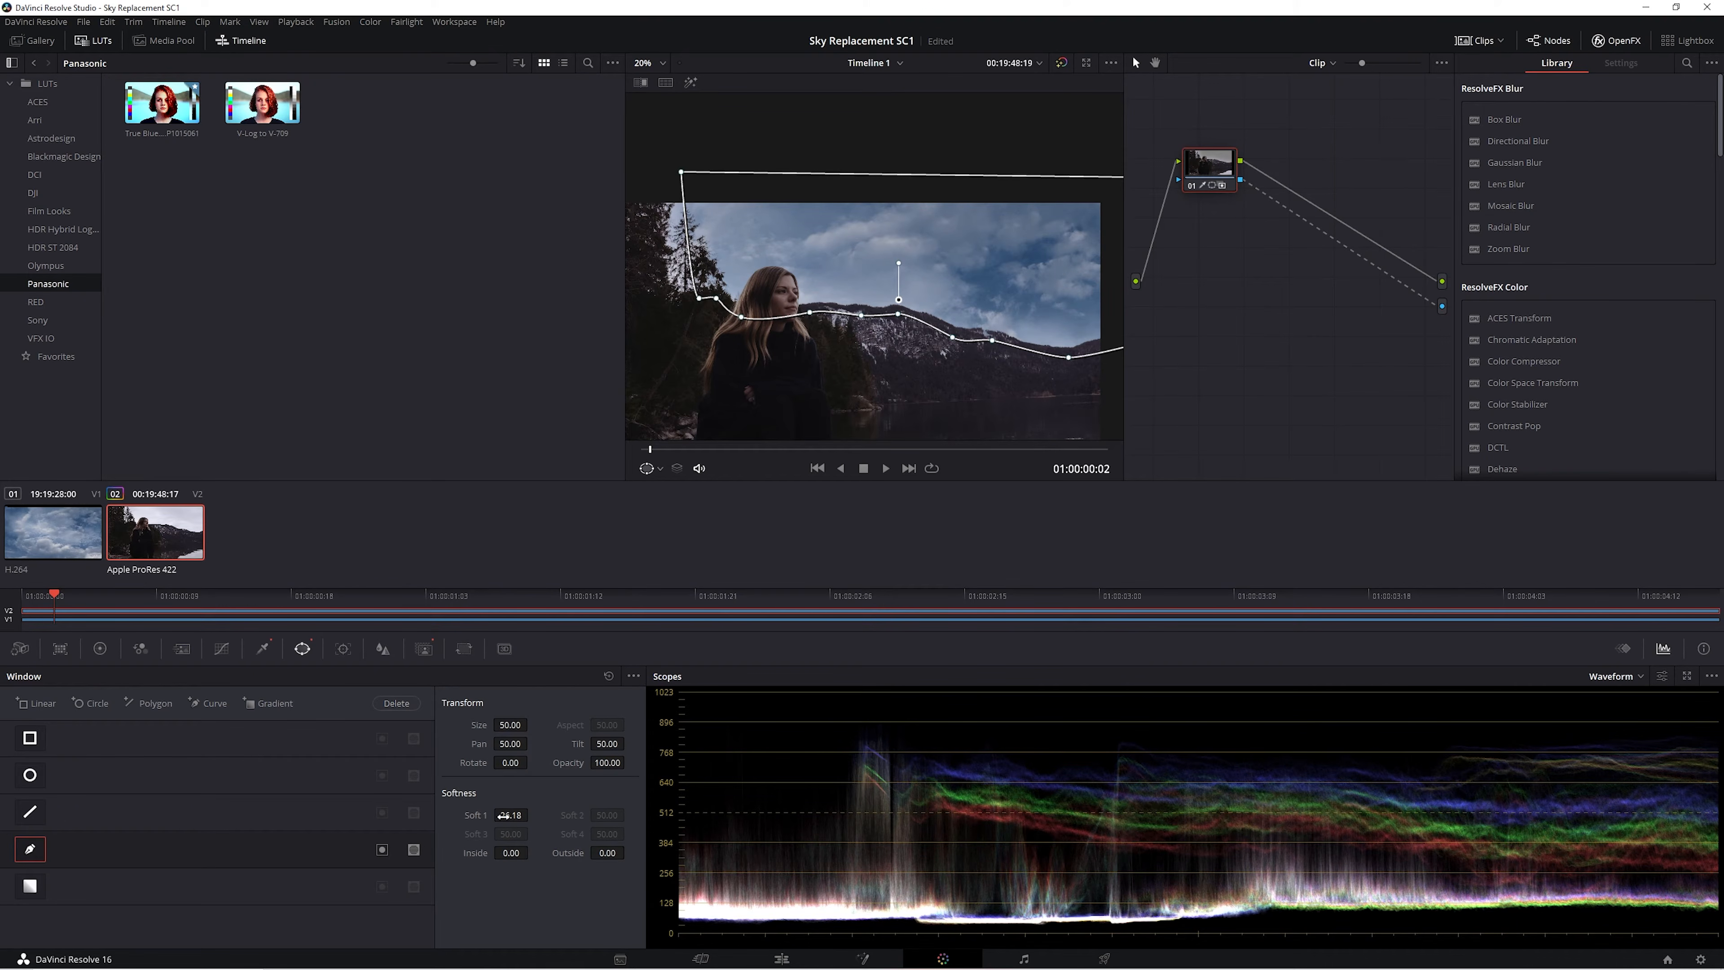
mouse_move(972, 282)
mouse_down()
mouse_move(957, 214)
mouse_move(955, 273)
mouse_up()
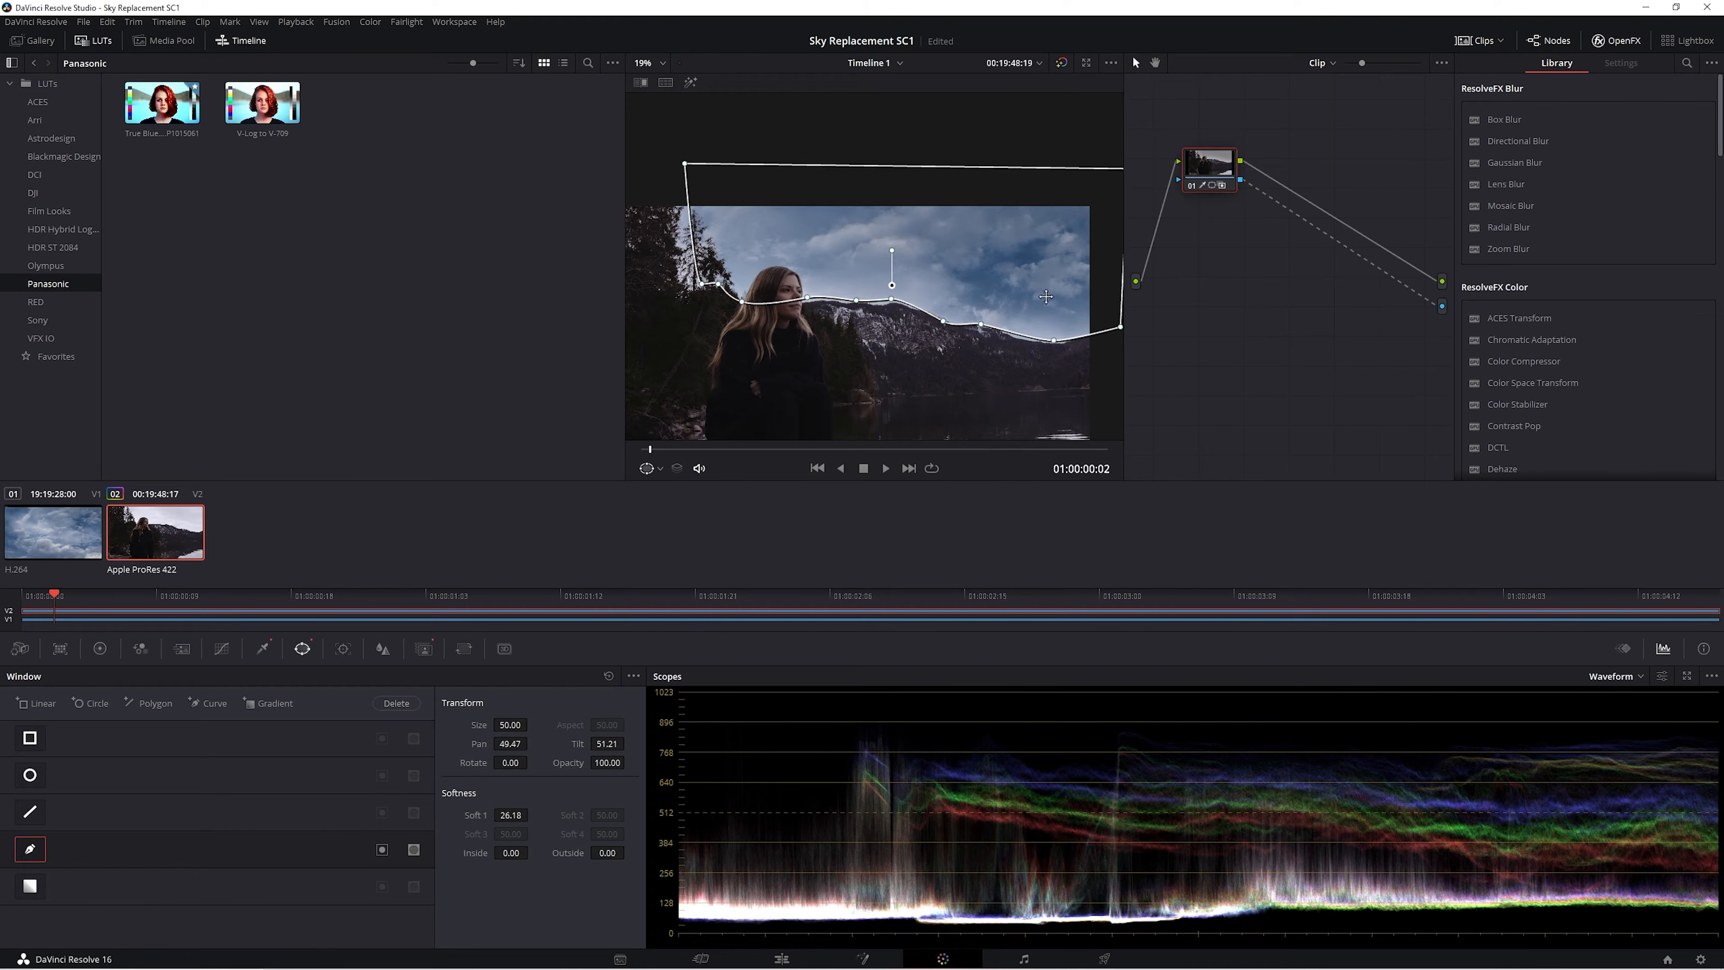
drag(1031, 295, 1032, 296)
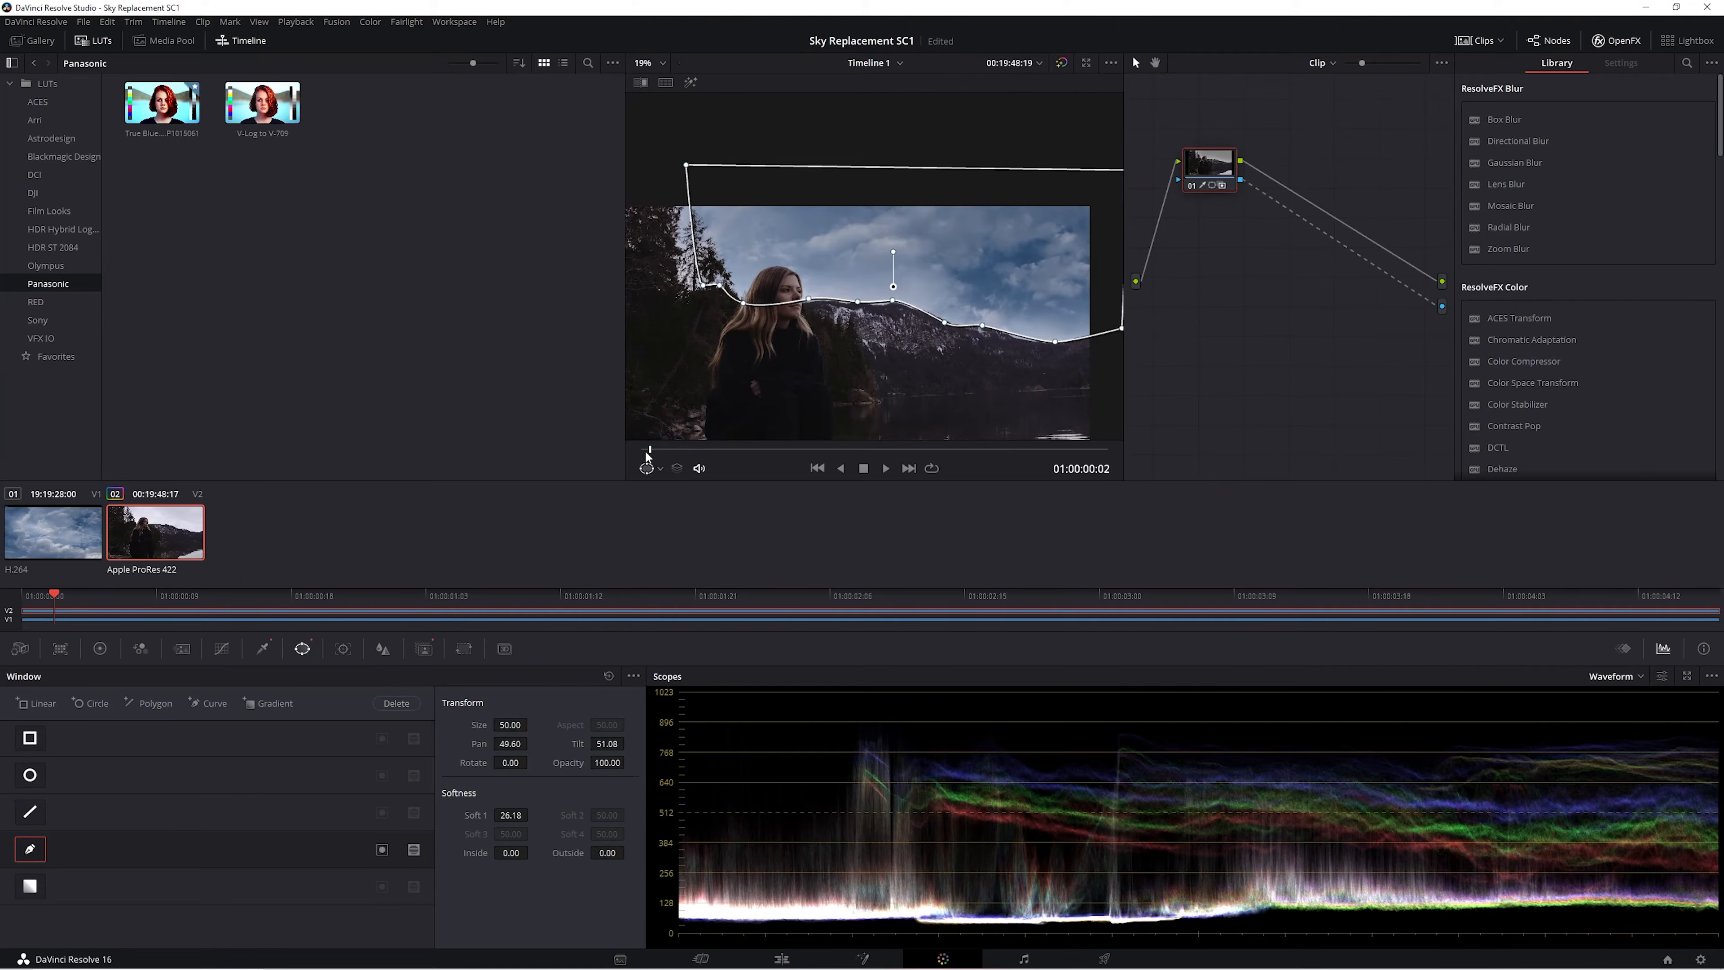
At the clip's first frame, offset the curve window over the mountains and track it forward through the clip.
drag(651, 449, 616, 446)
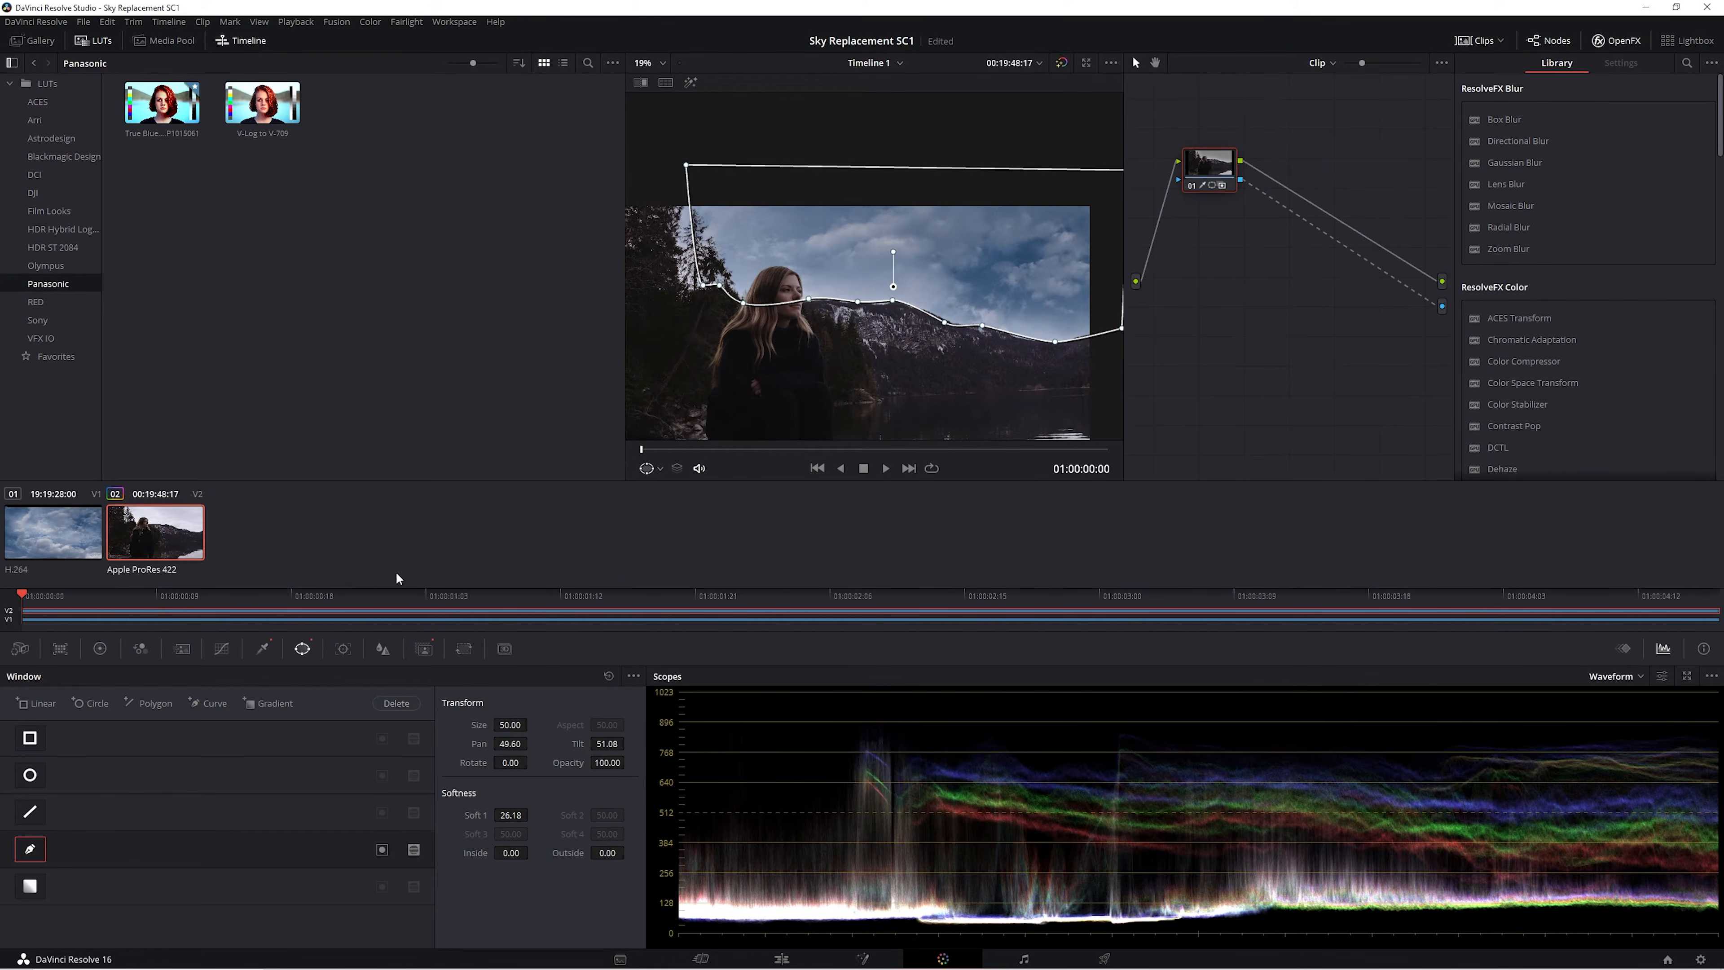
click(343, 649)
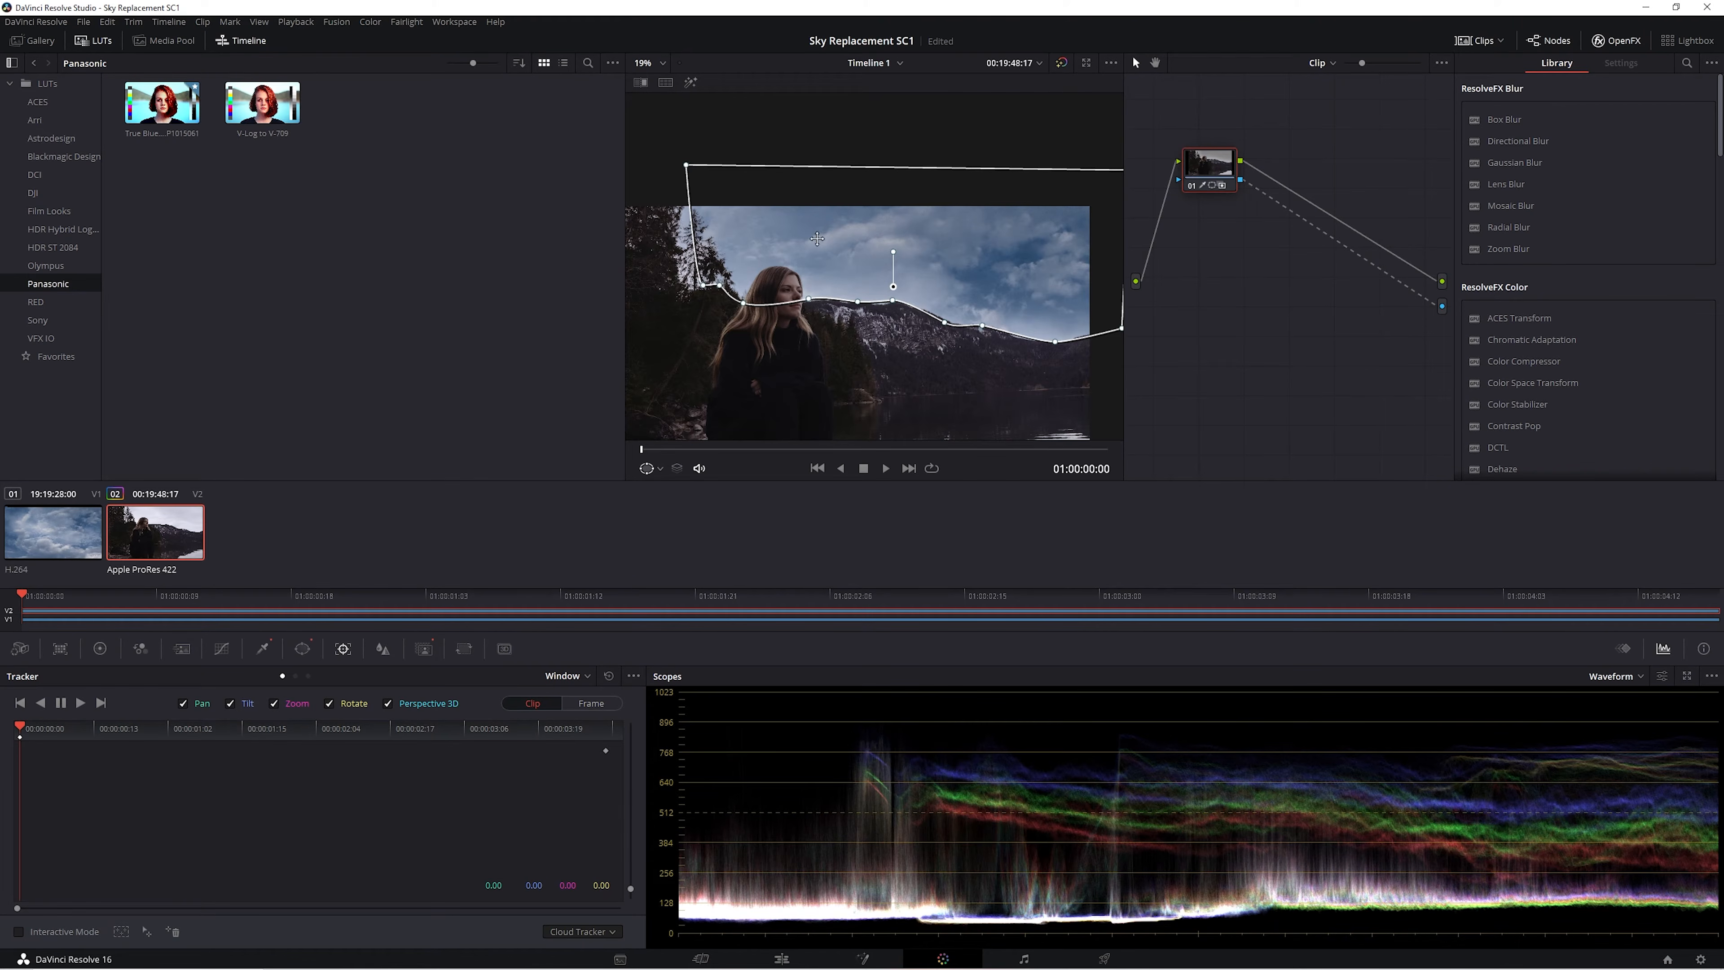
drag(815, 251, 944, 304)
scroll(927, 388, down, 2)
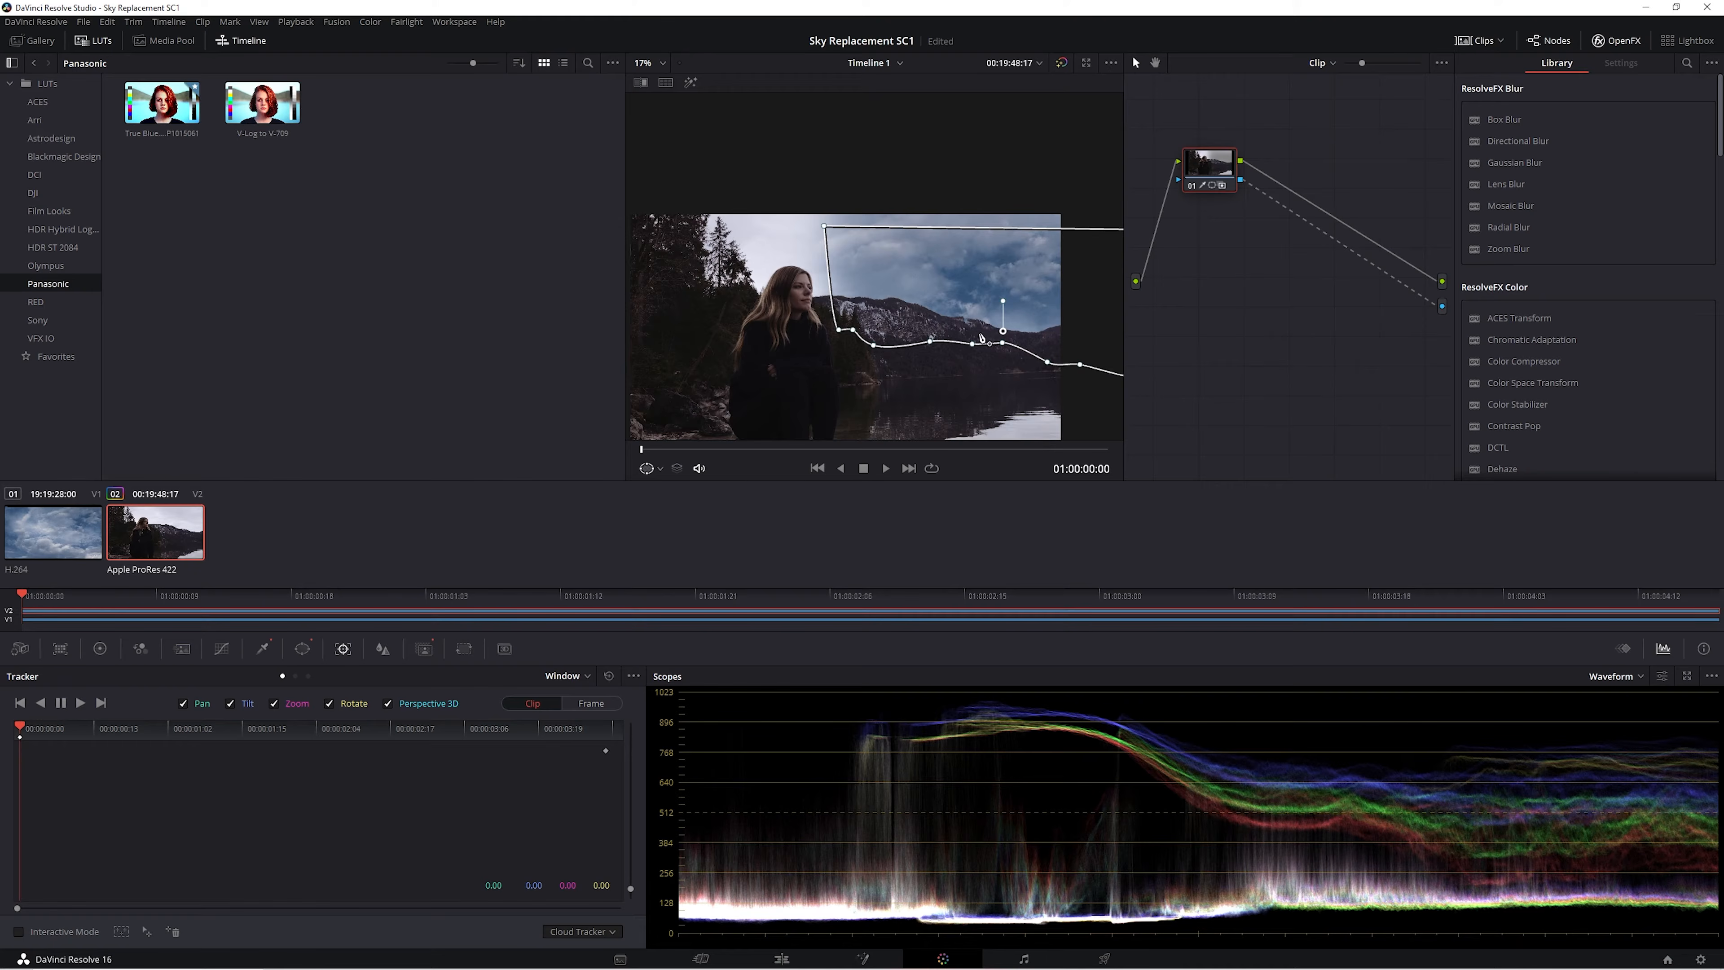
drag(900, 329, 913, 323)
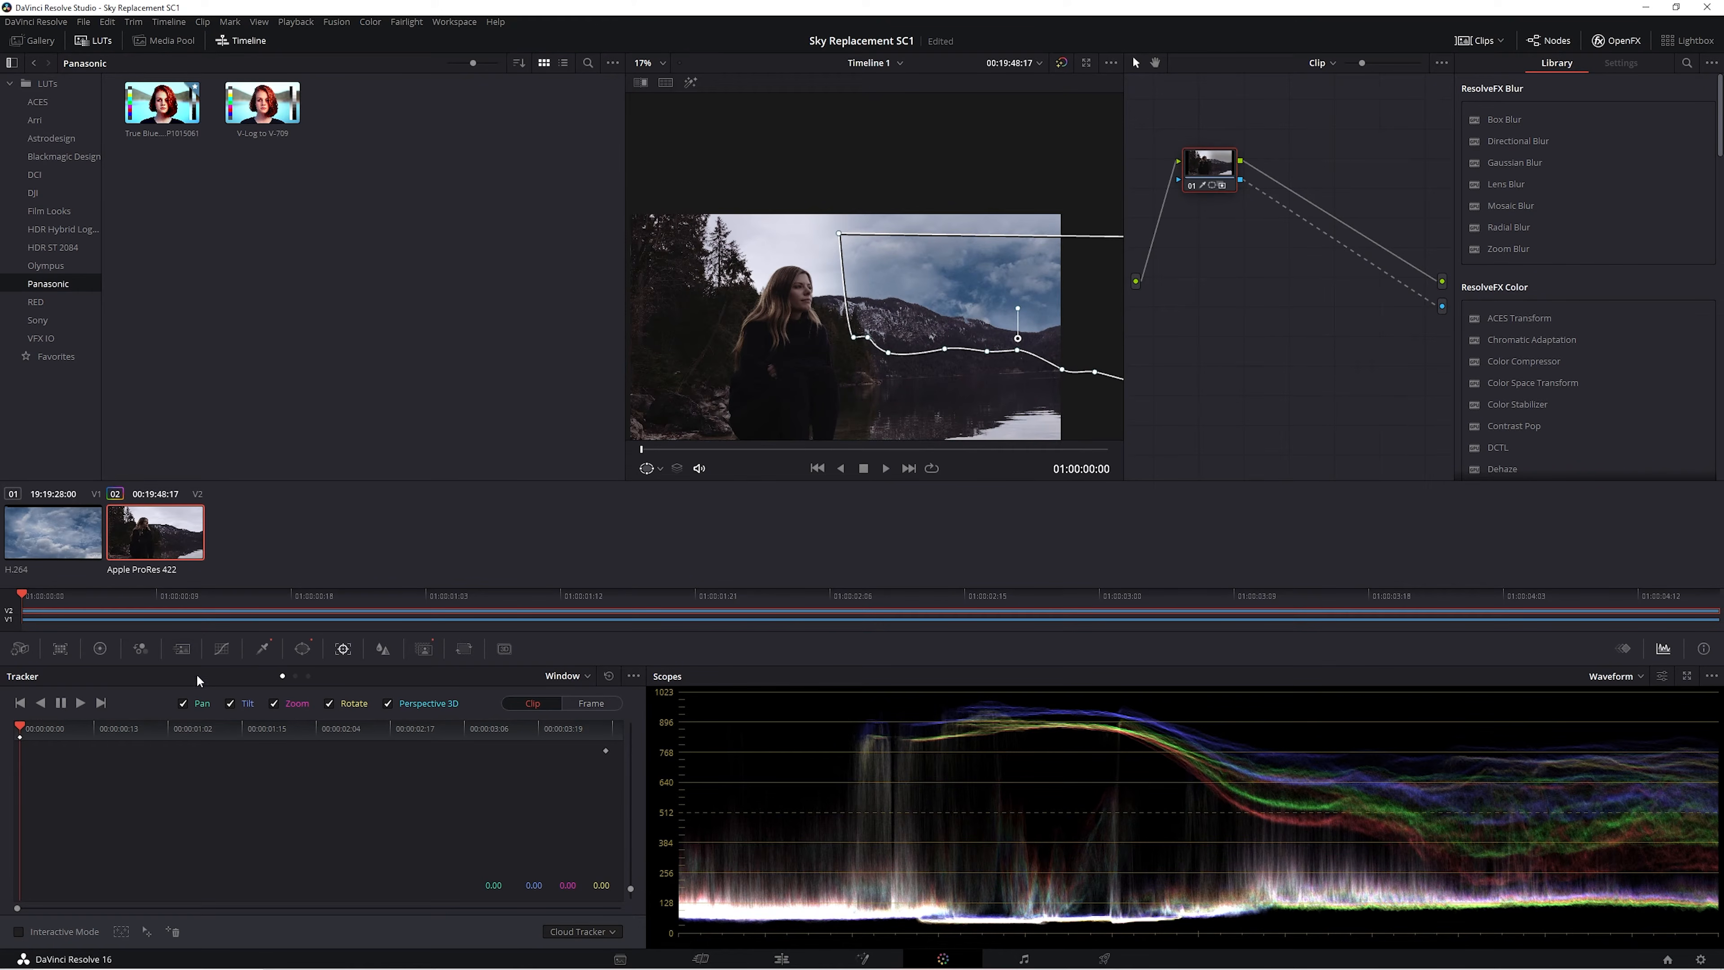
click(80, 702)
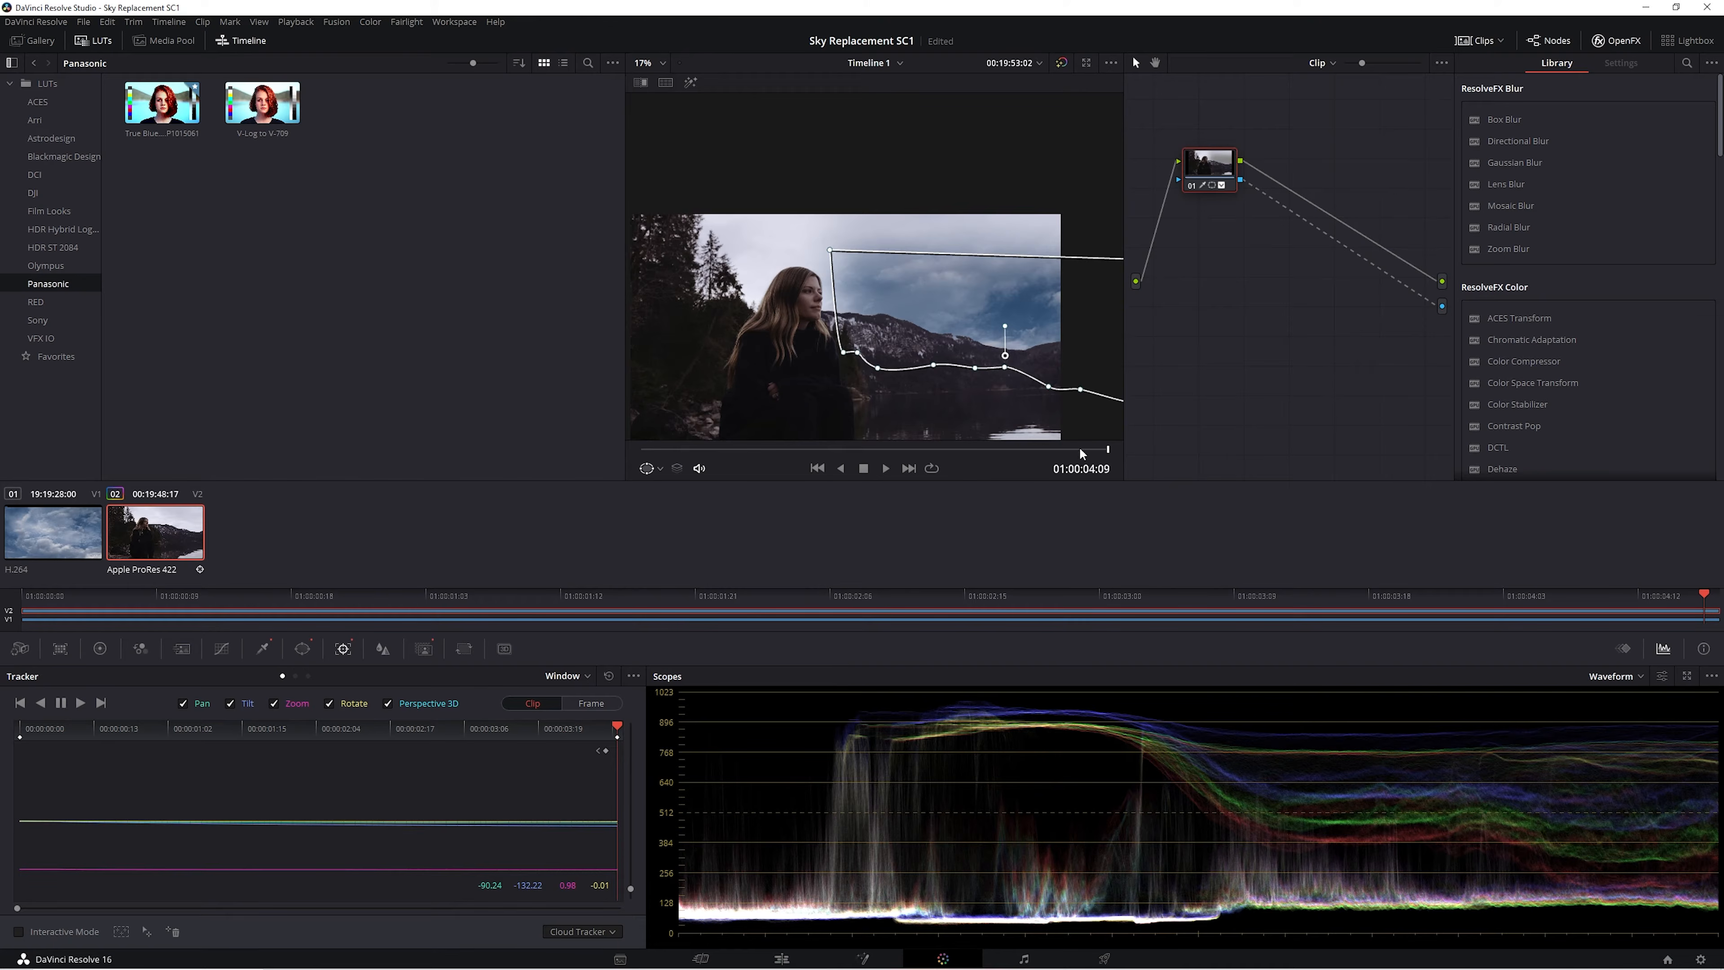
Move the tracked window back over the sky at the clip's last frame and scrub through the clip to check it.
drag(1087, 451, 1133, 449)
drag(1039, 306, 907, 249)
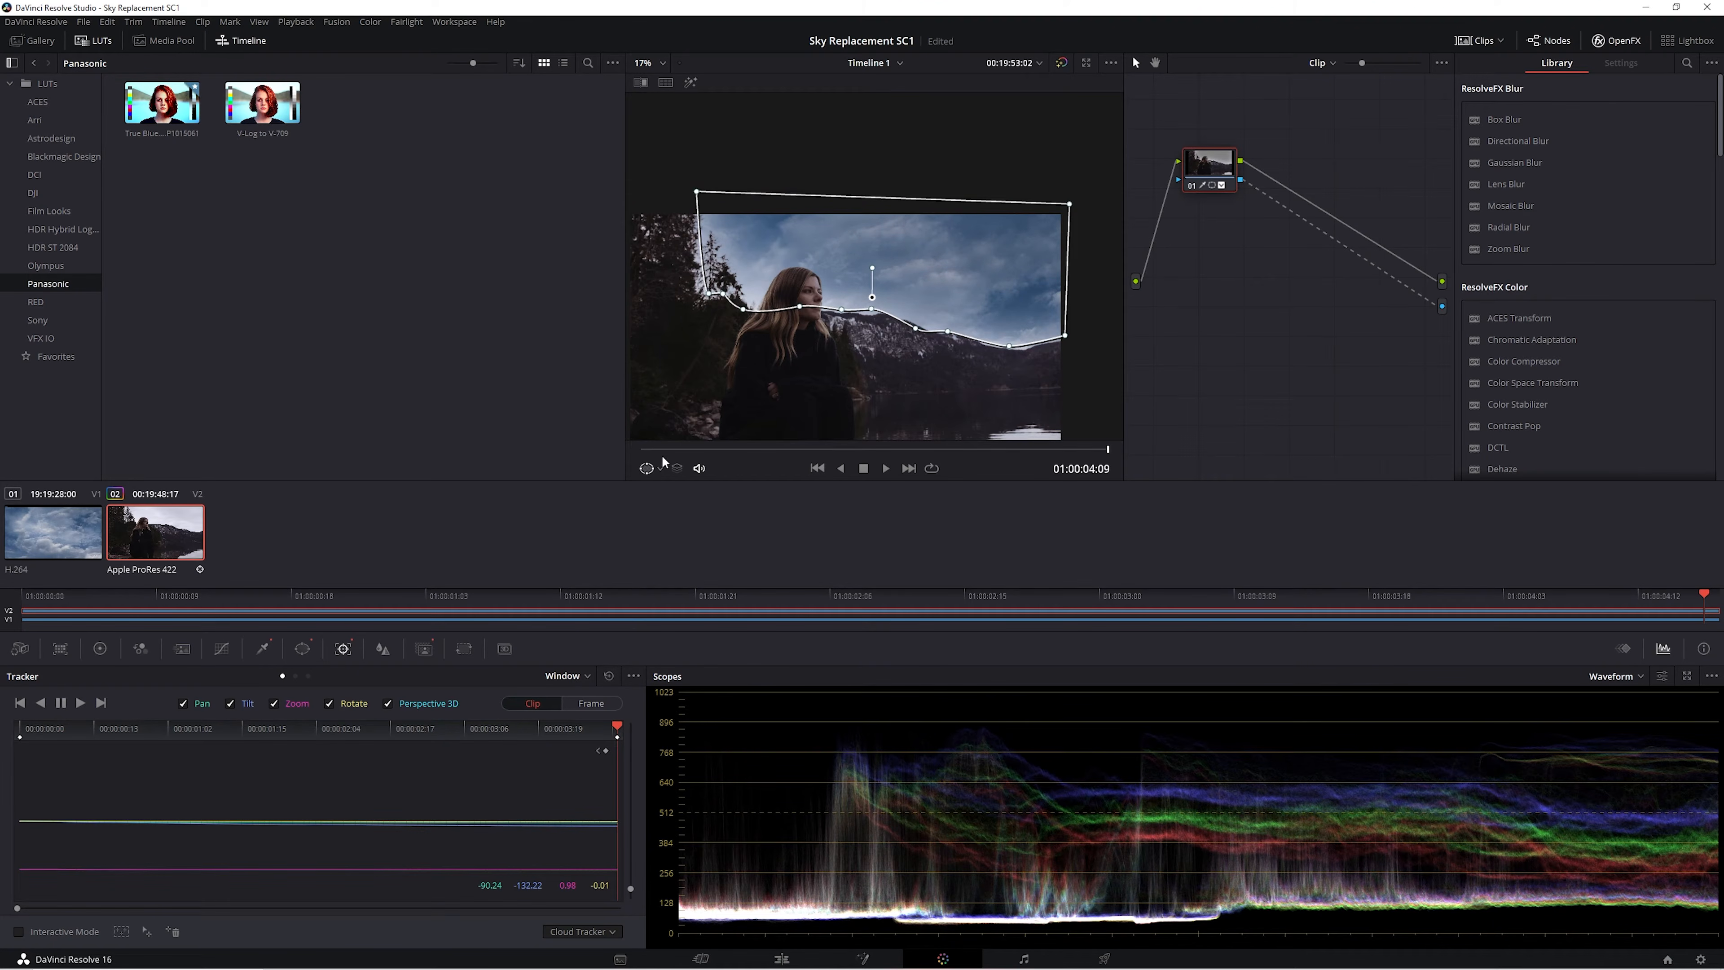
drag(652, 454, 680, 453)
drag(747, 453, 563, 453)
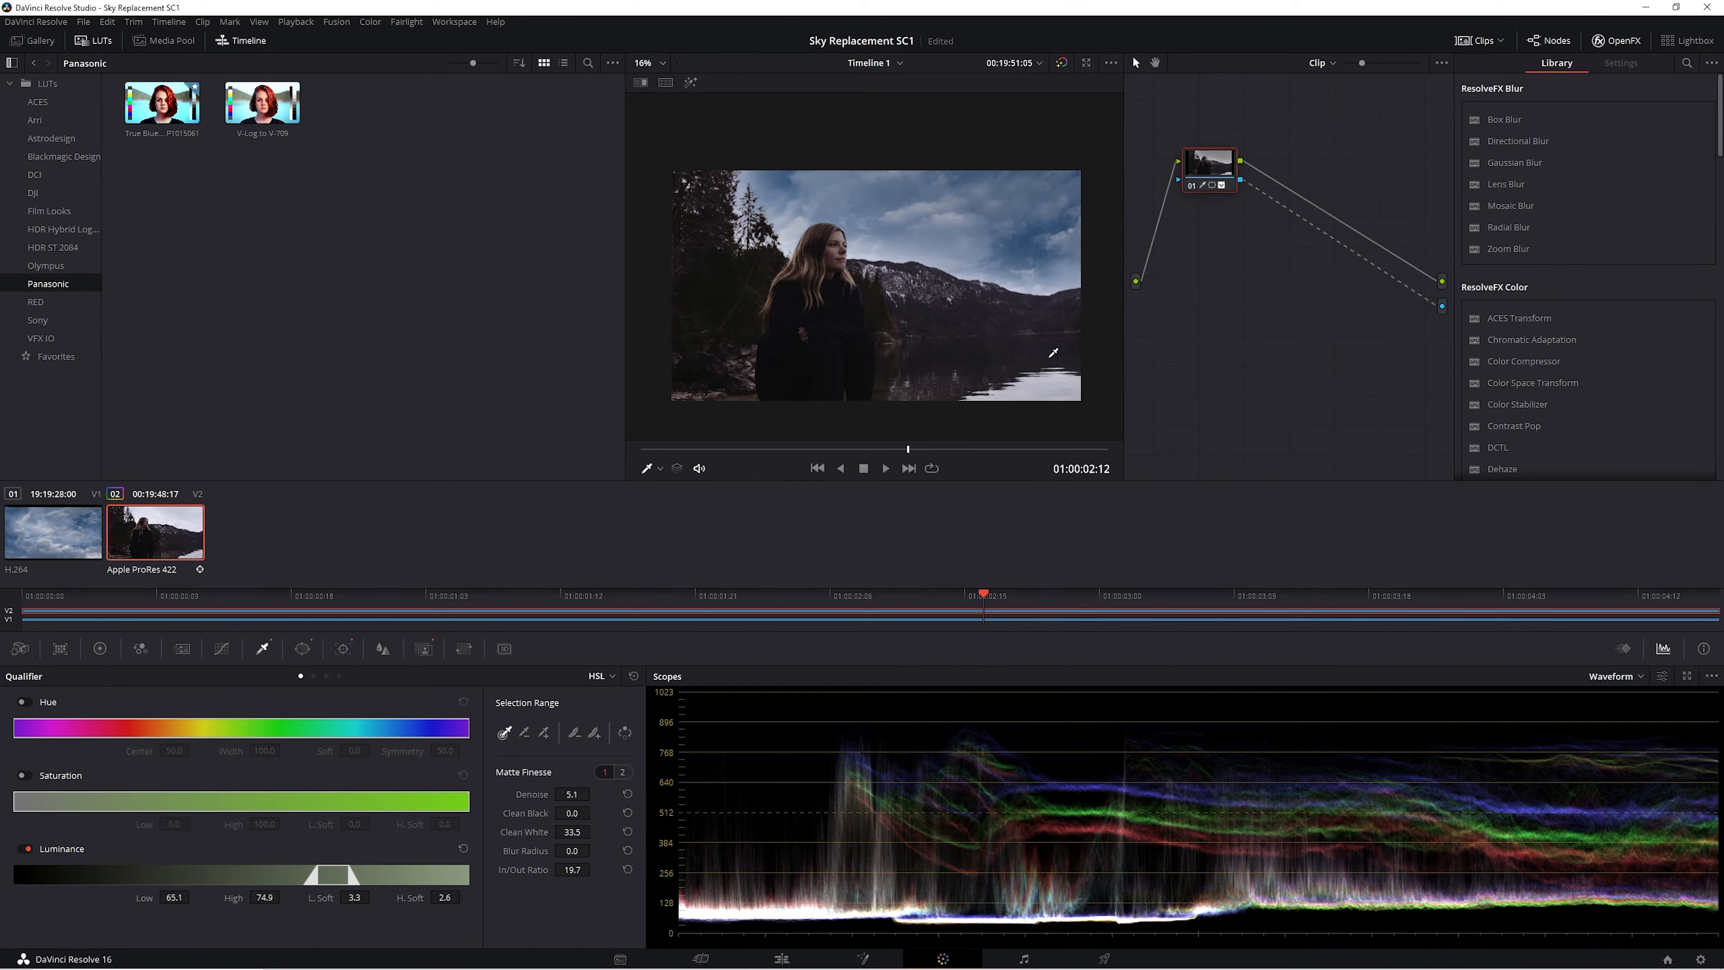
Add a circle window over the sky's reflection in the lake, at about Pan 69.04 and Tilt 37.43.
click(302, 649)
click(30, 776)
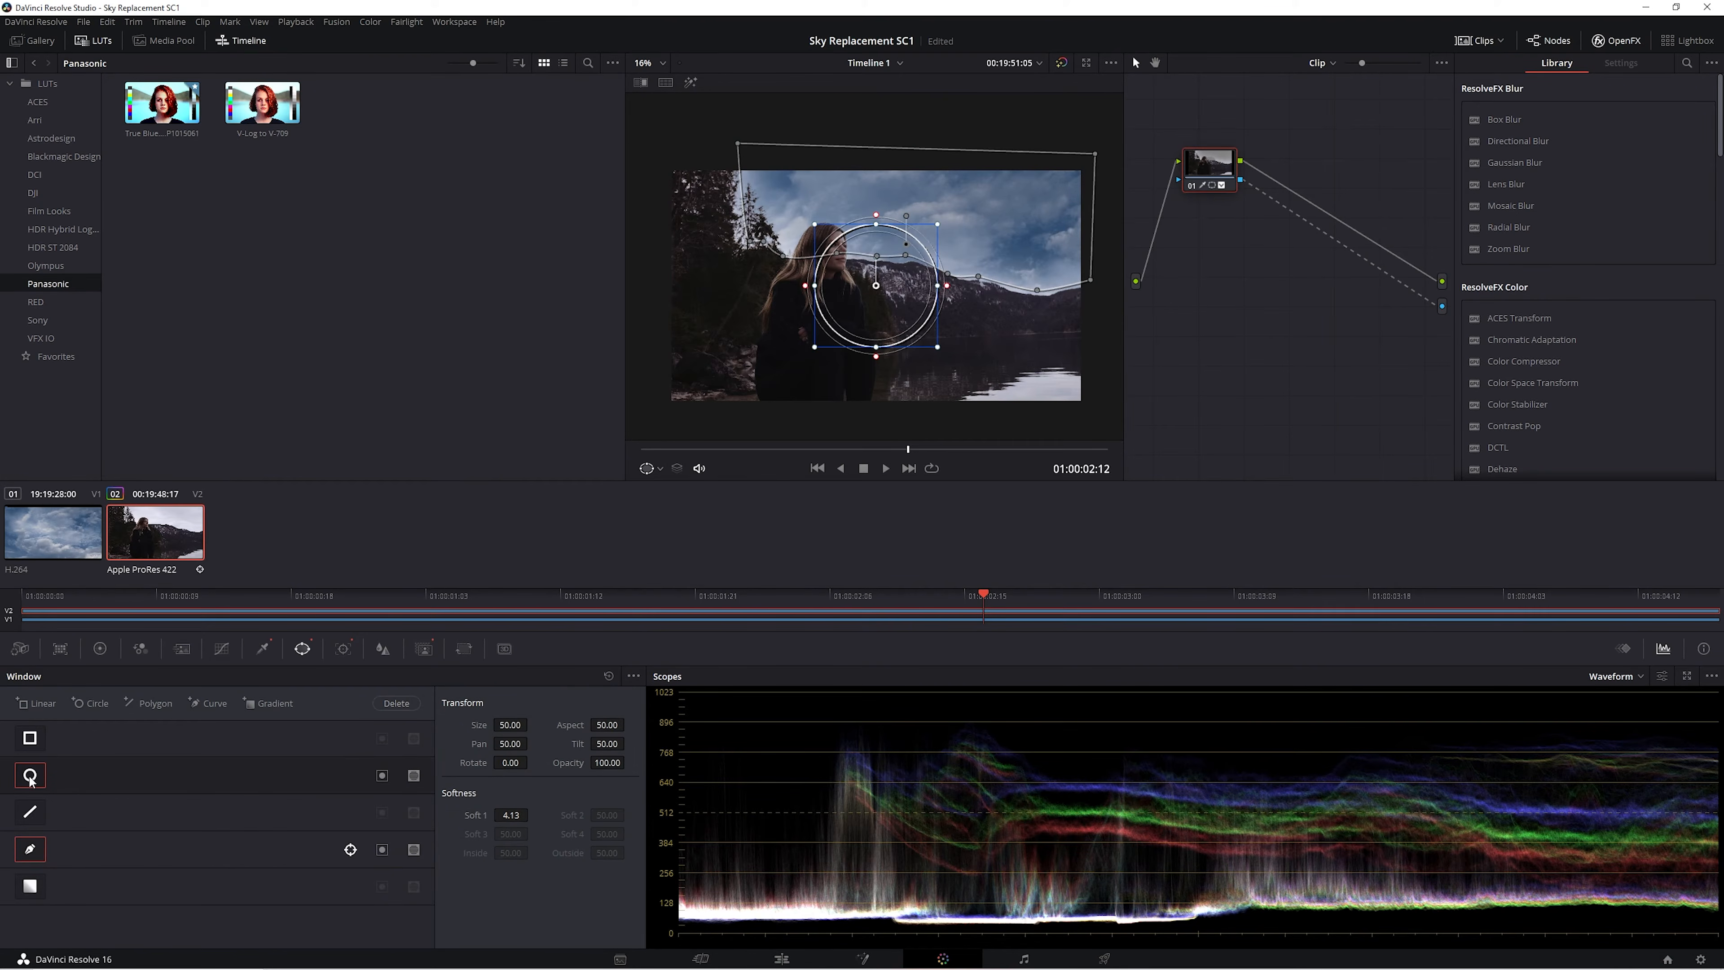
drag(879, 327, 1038, 425)
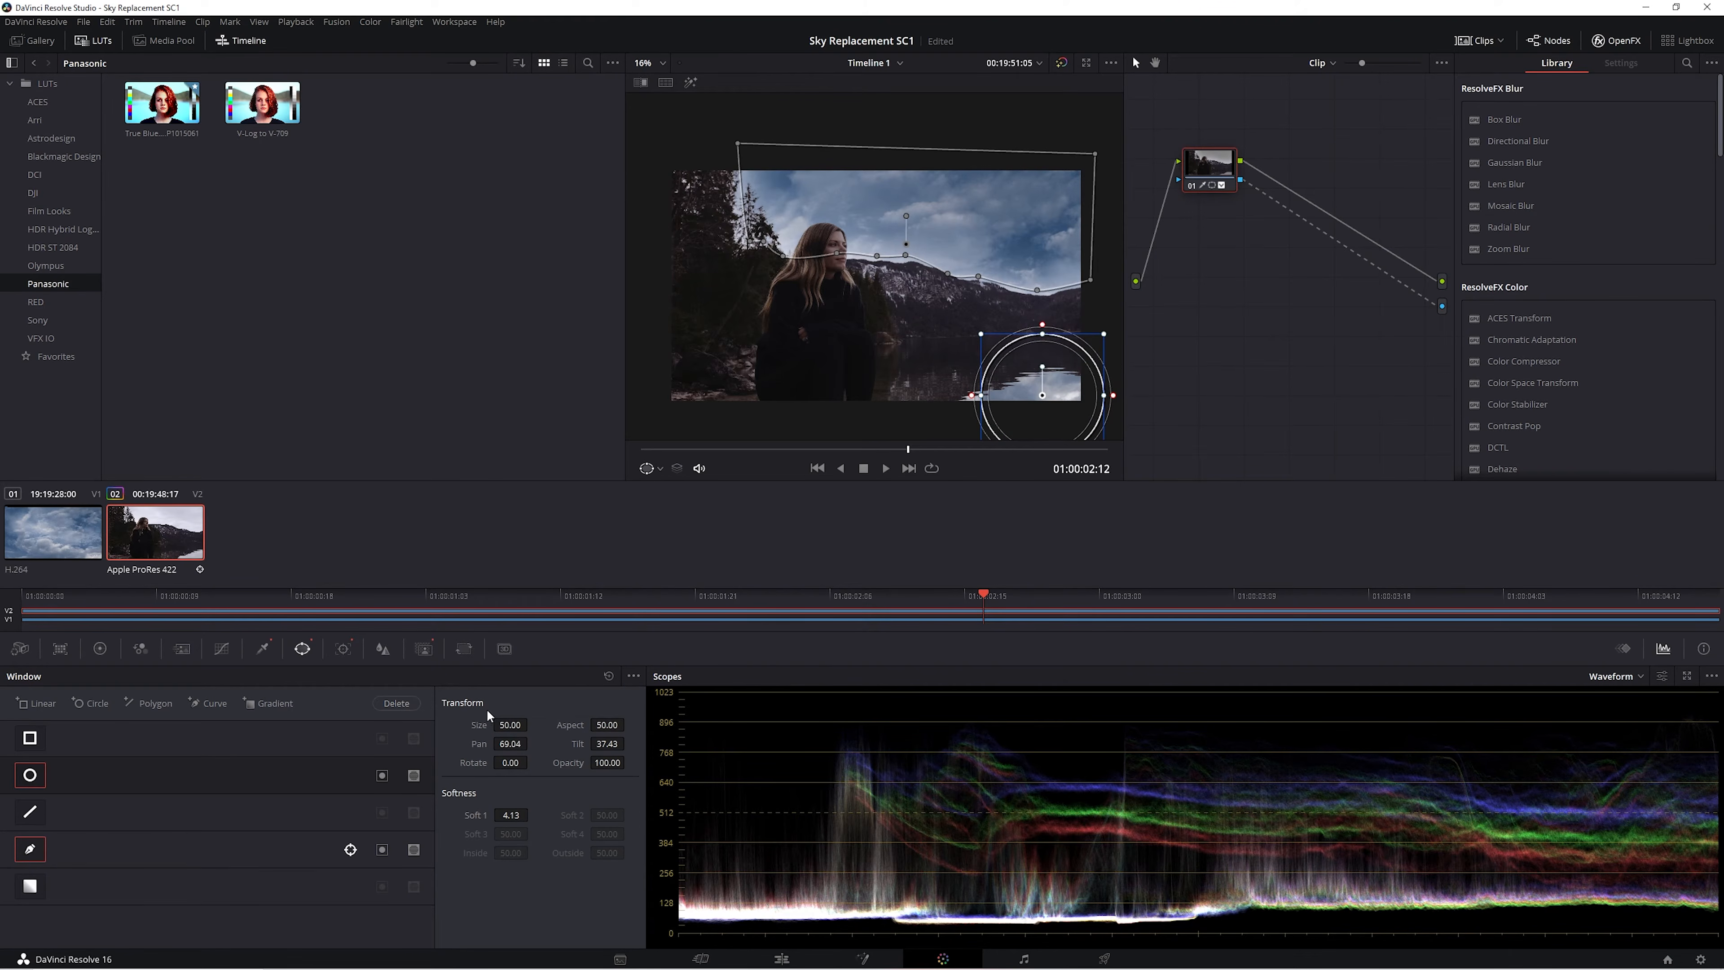
On the Edit page, raise both clips one track to Video 2 and Video 3, and toggle Video 2's output off and on.
key(shift+4)
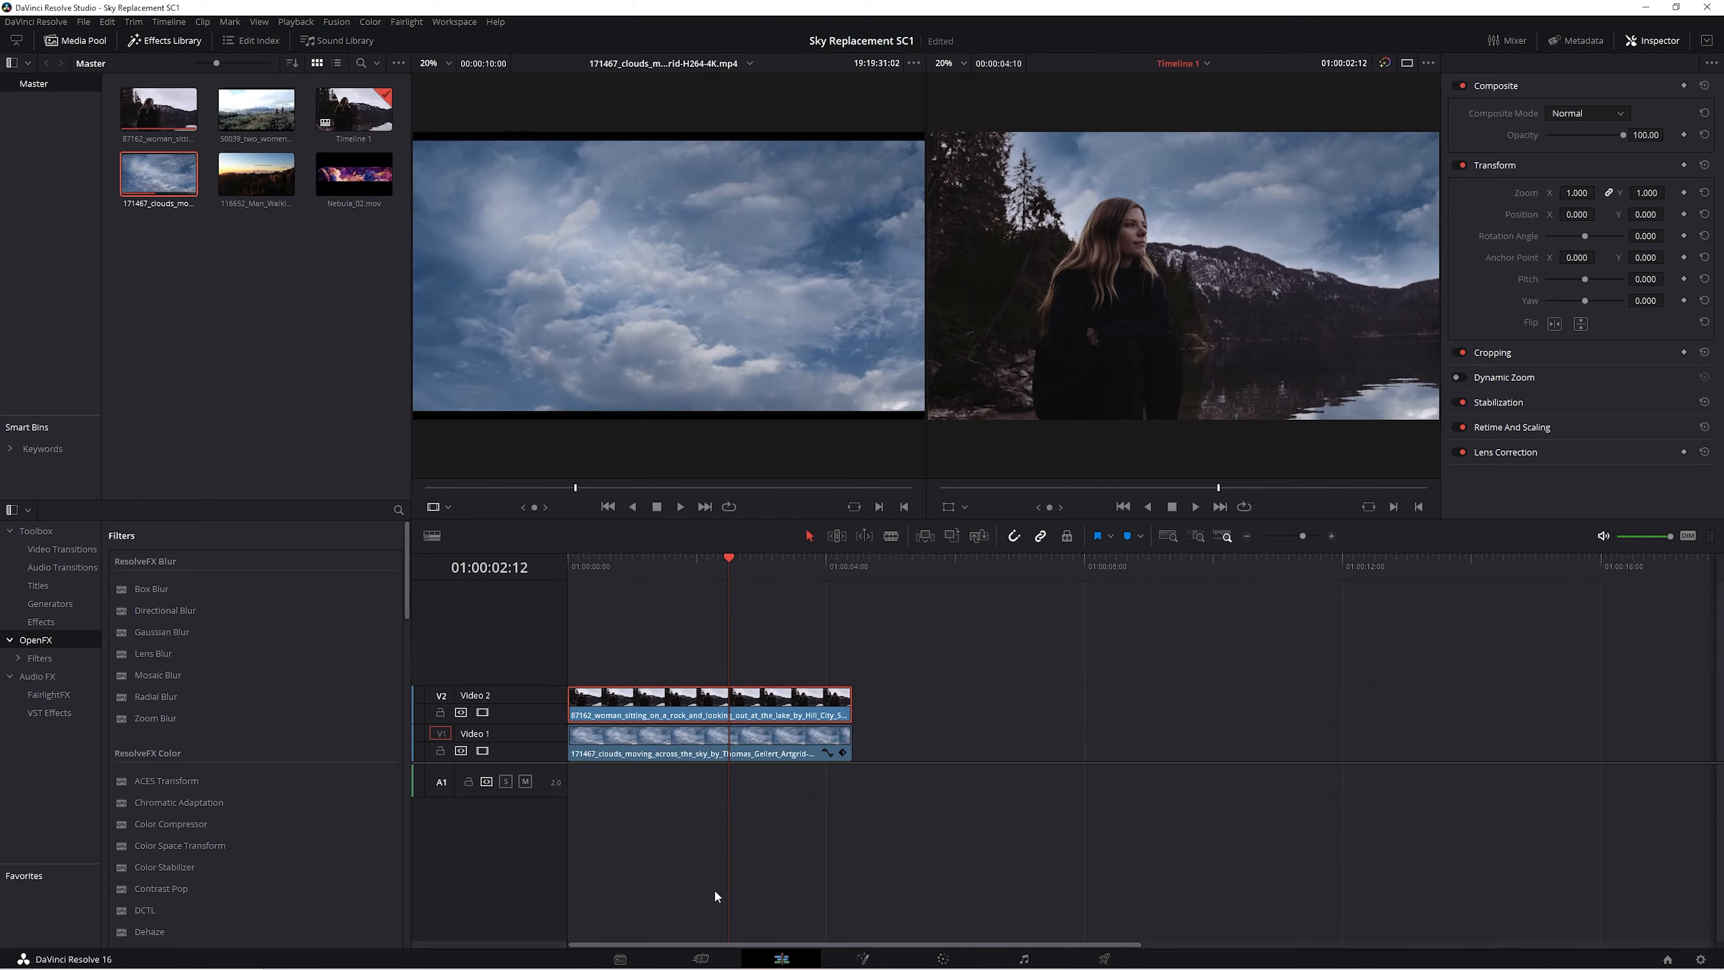
click(482, 712)
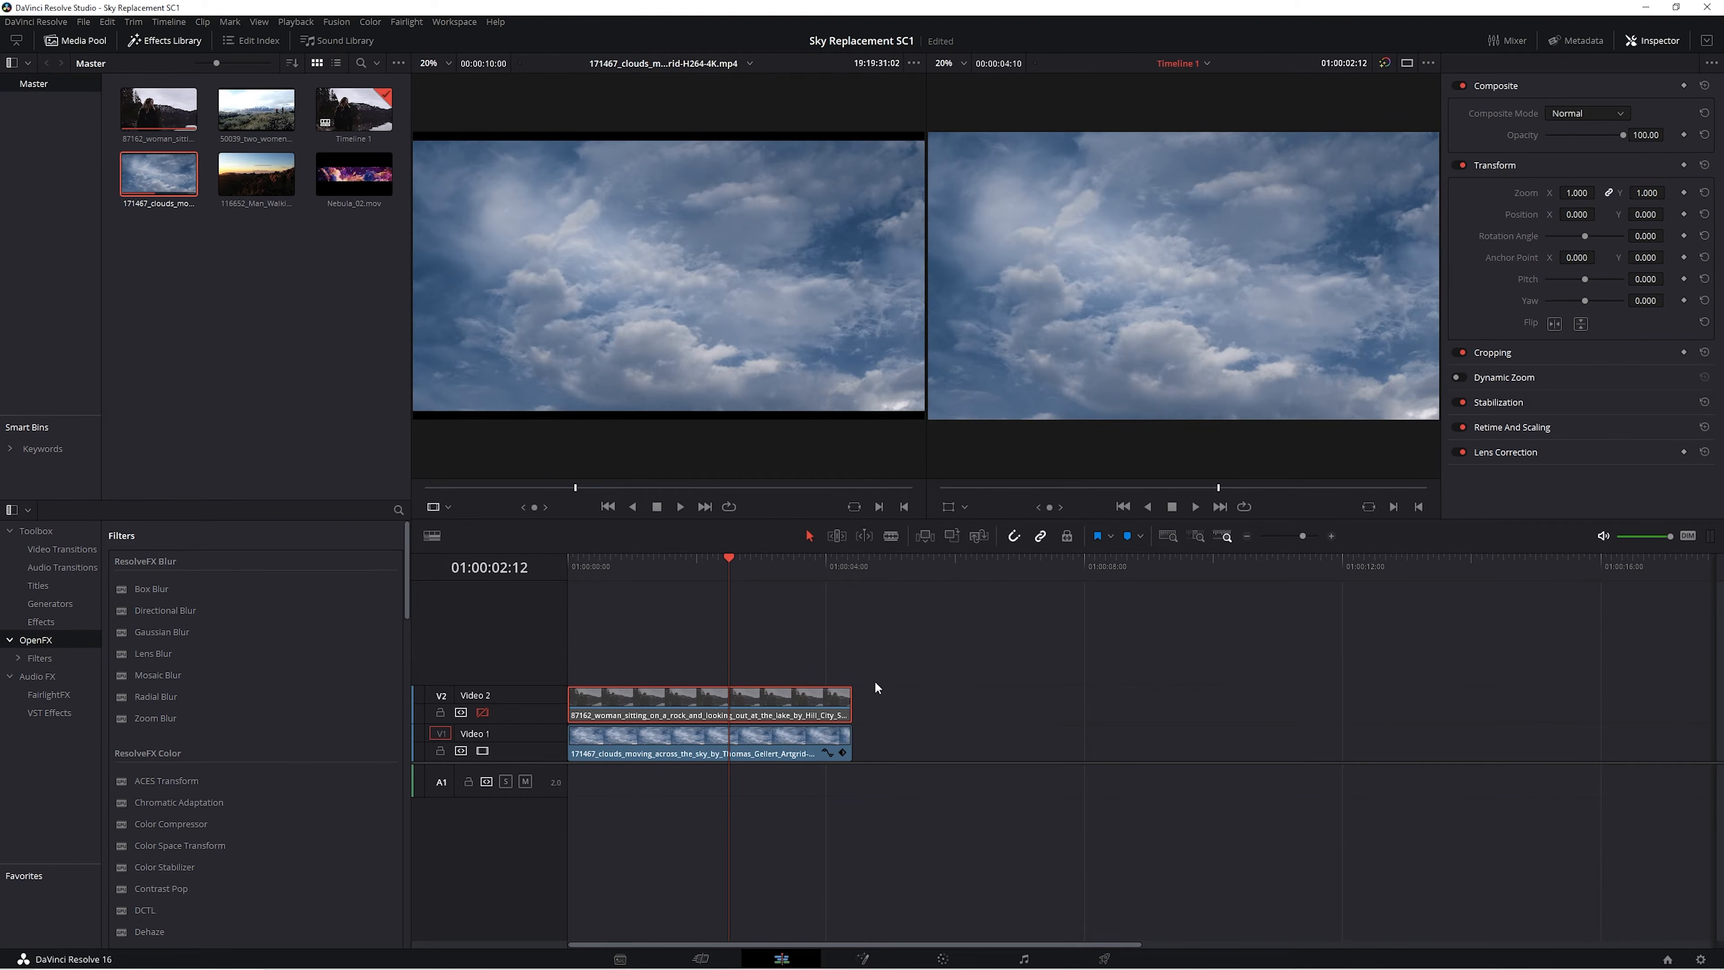
drag(886, 672, 745, 756)
drag(746, 734, 752, 693)
click(762, 735)
click(481, 713)
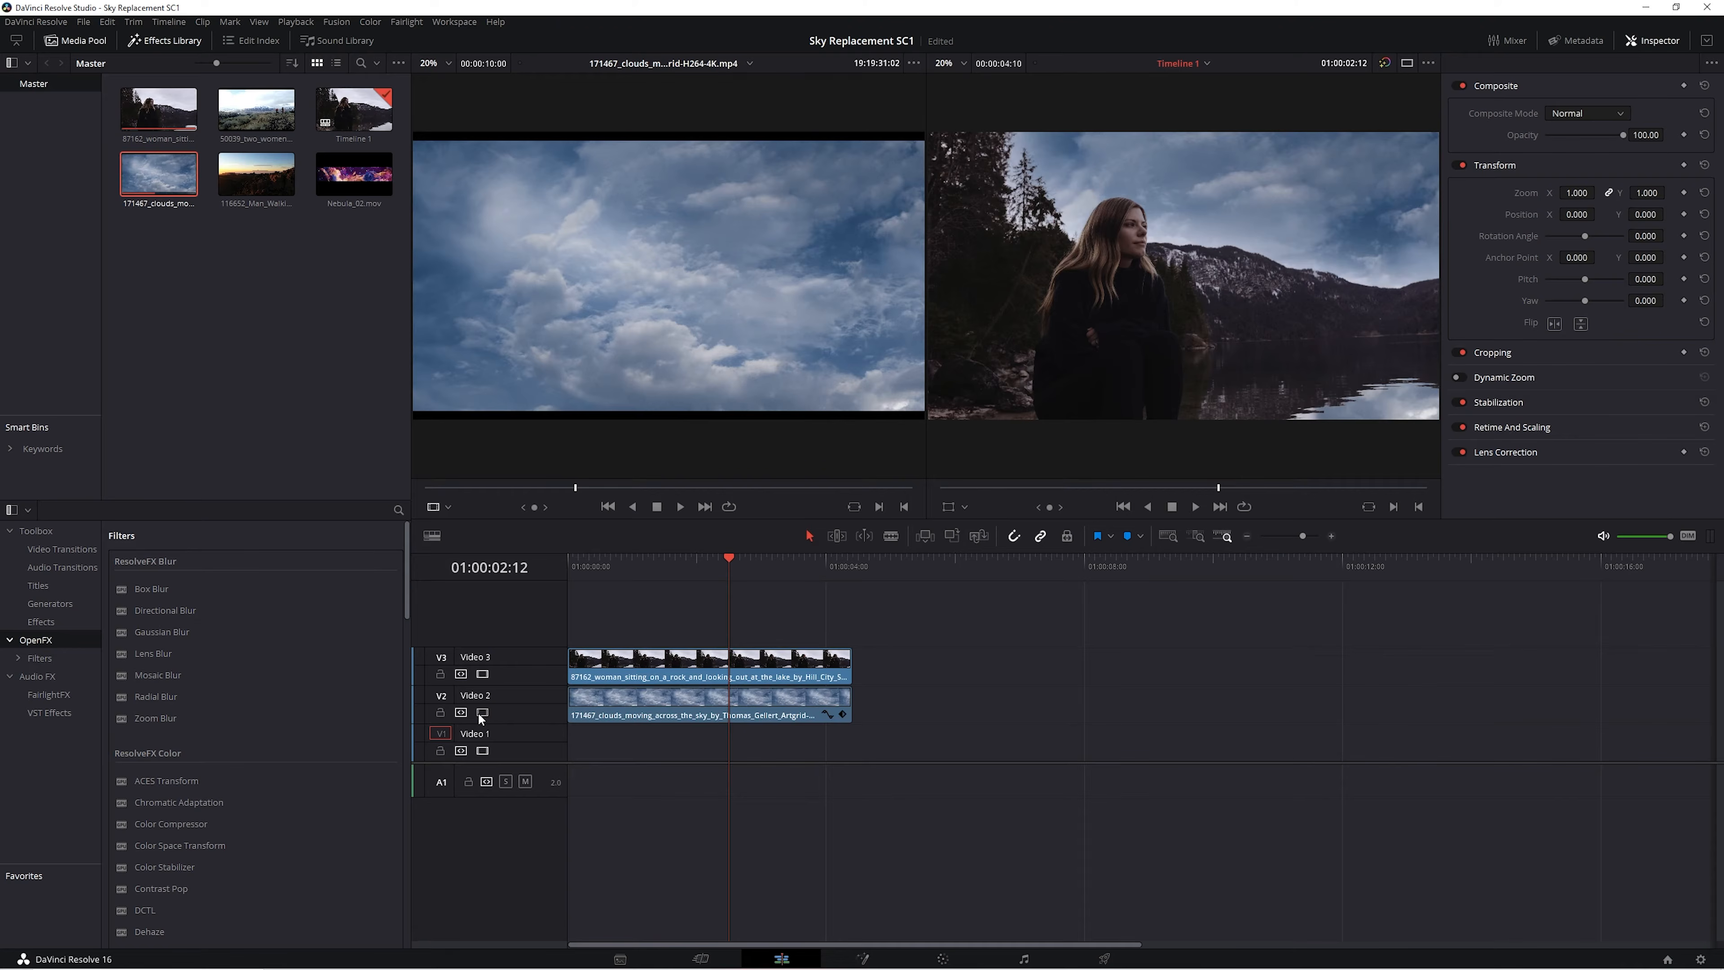
With Video 3's output off, duplicate the clouds clip onto Video 1 and try flipping the Video 2 clouds vertically on the Color page.
click(481, 673)
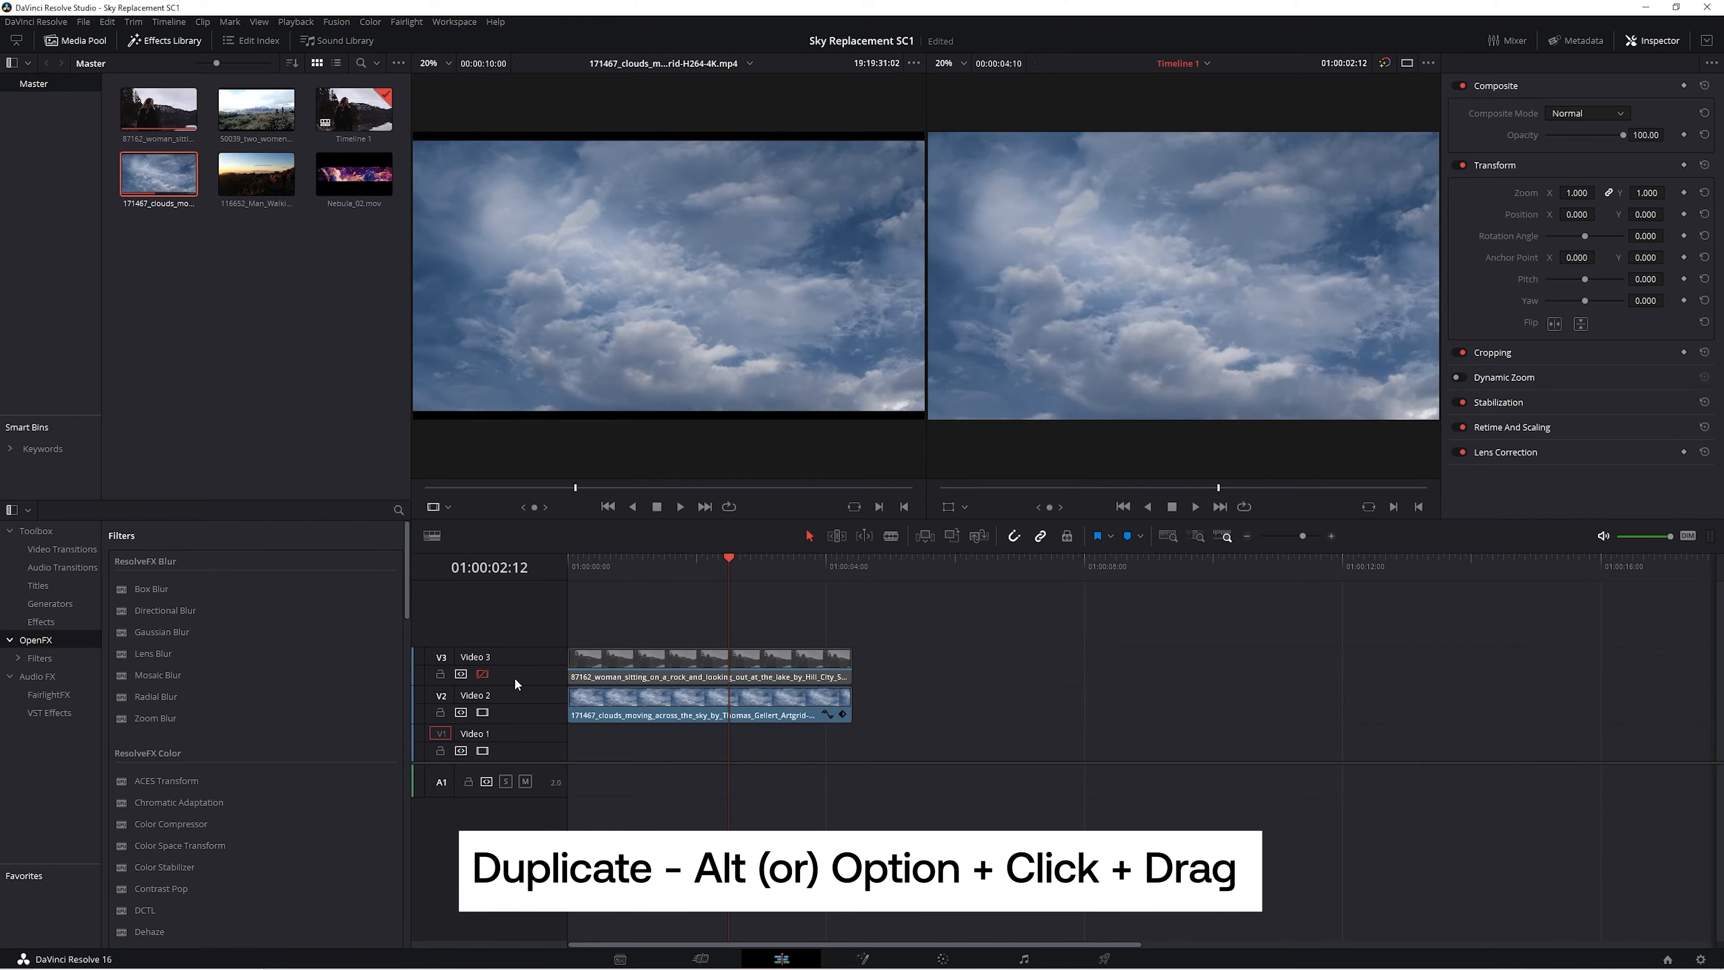
drag(744, 710, 743, 735)
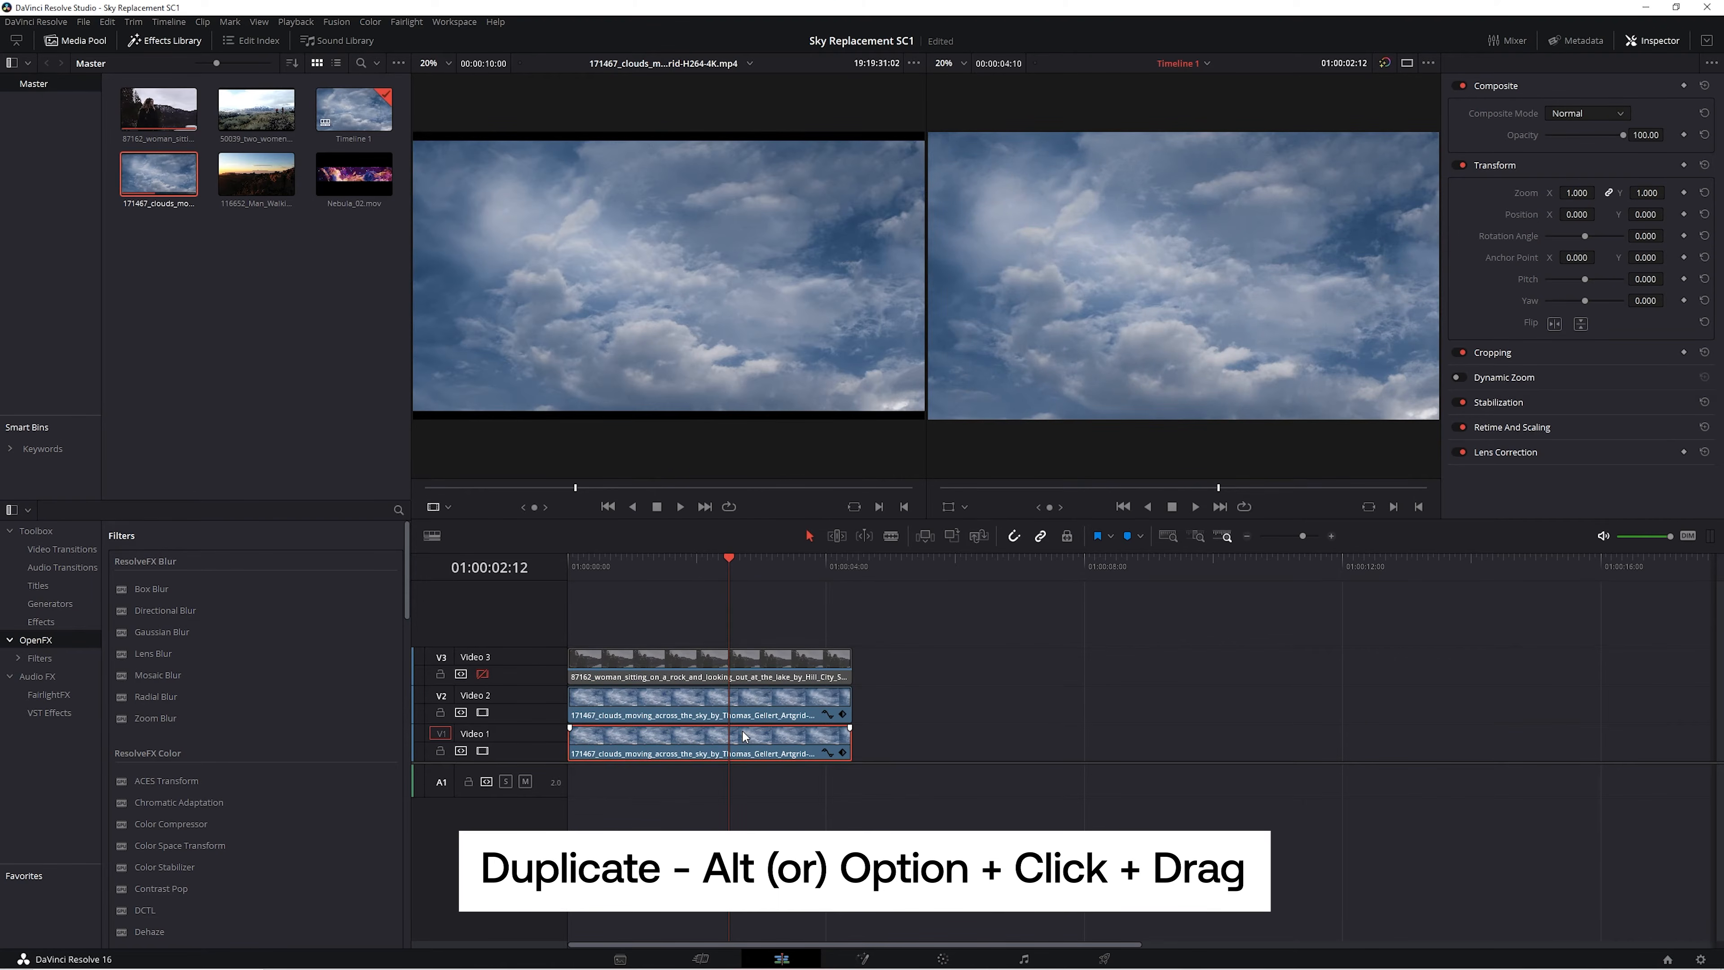
click(943, 958)
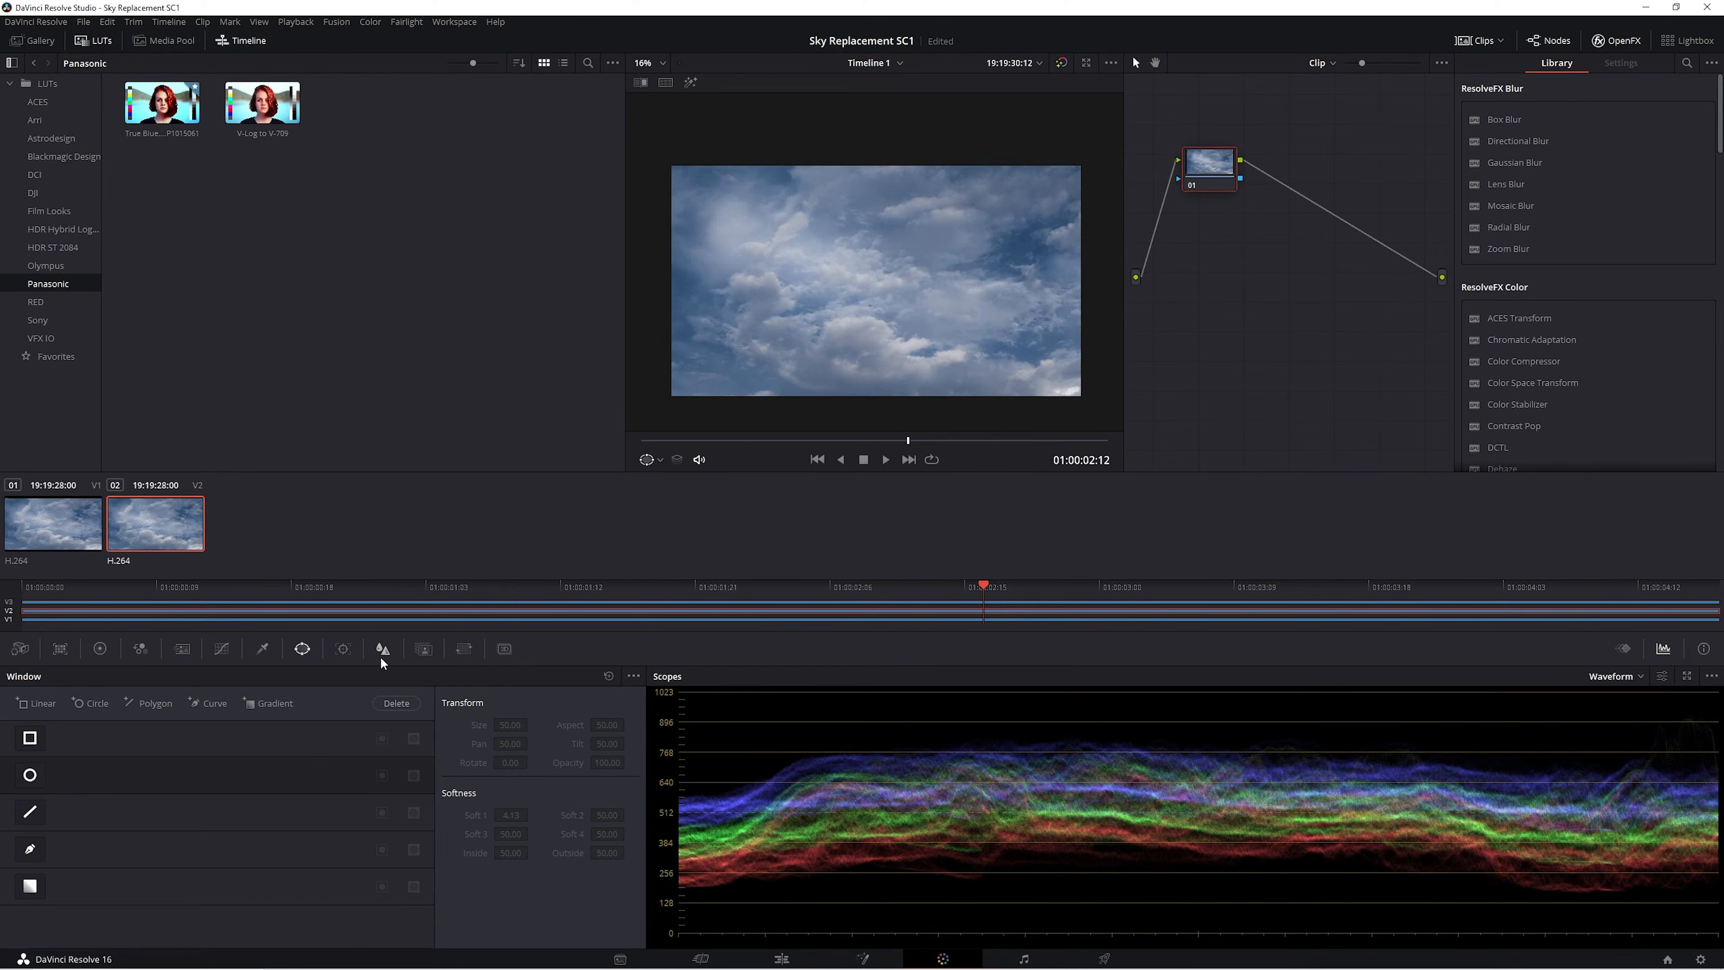
click(463, 648)
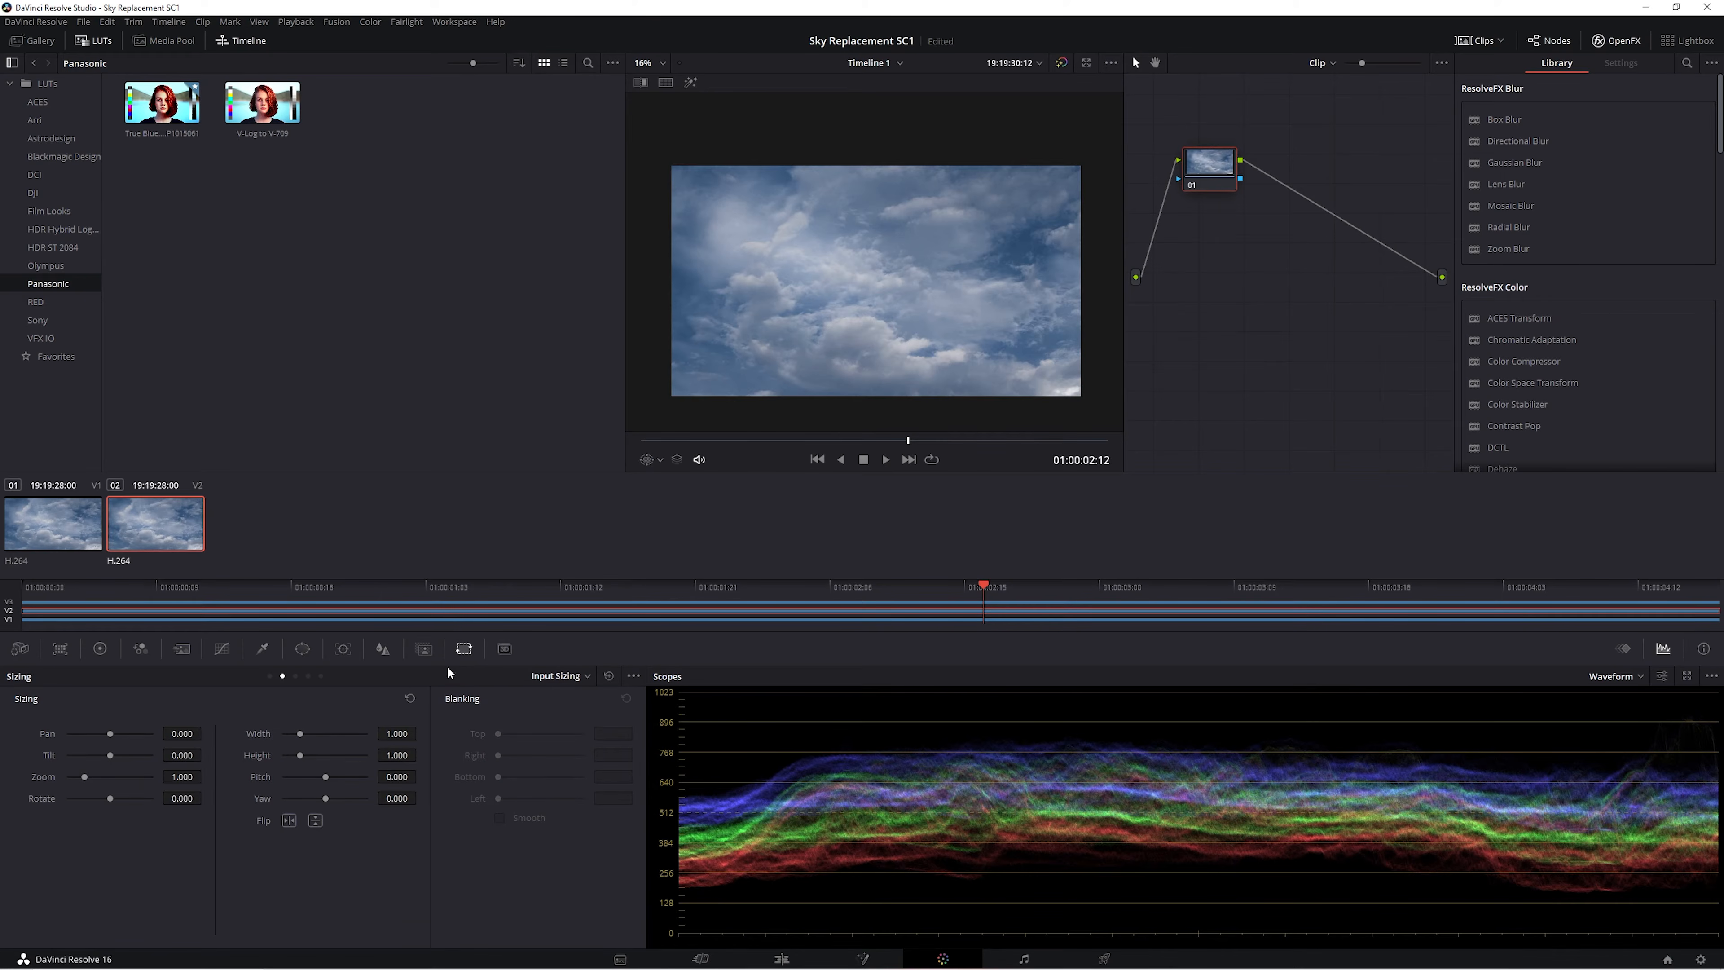
click(315, 820)
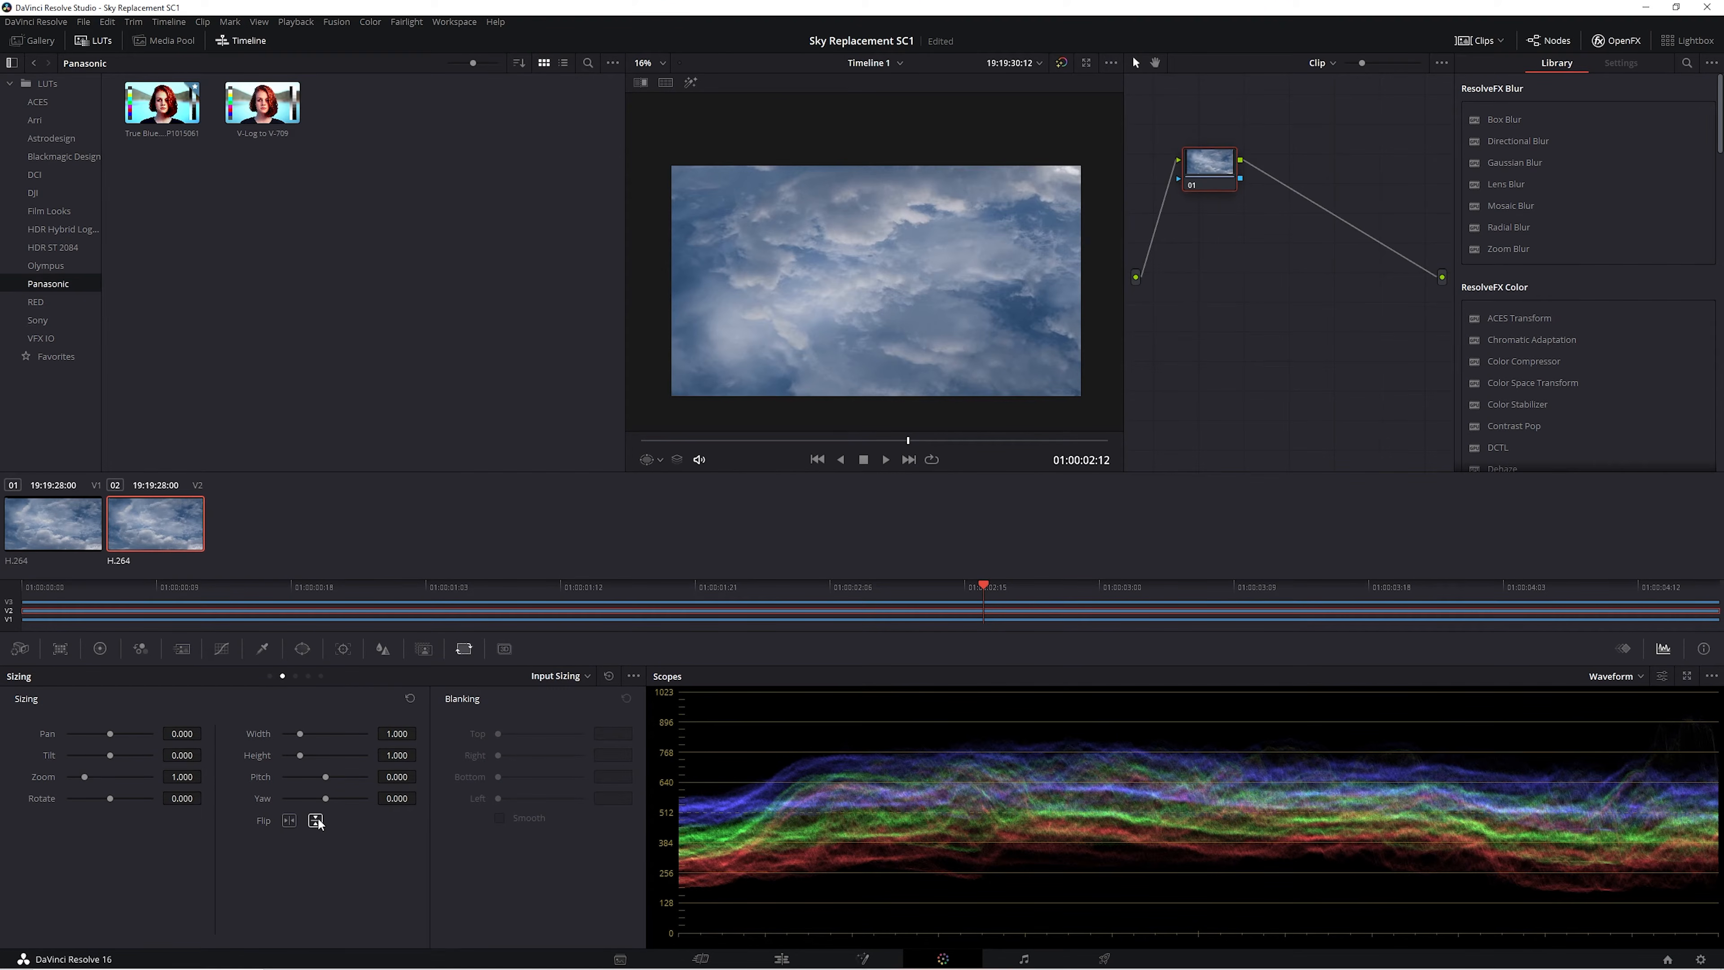
click(316, 821)
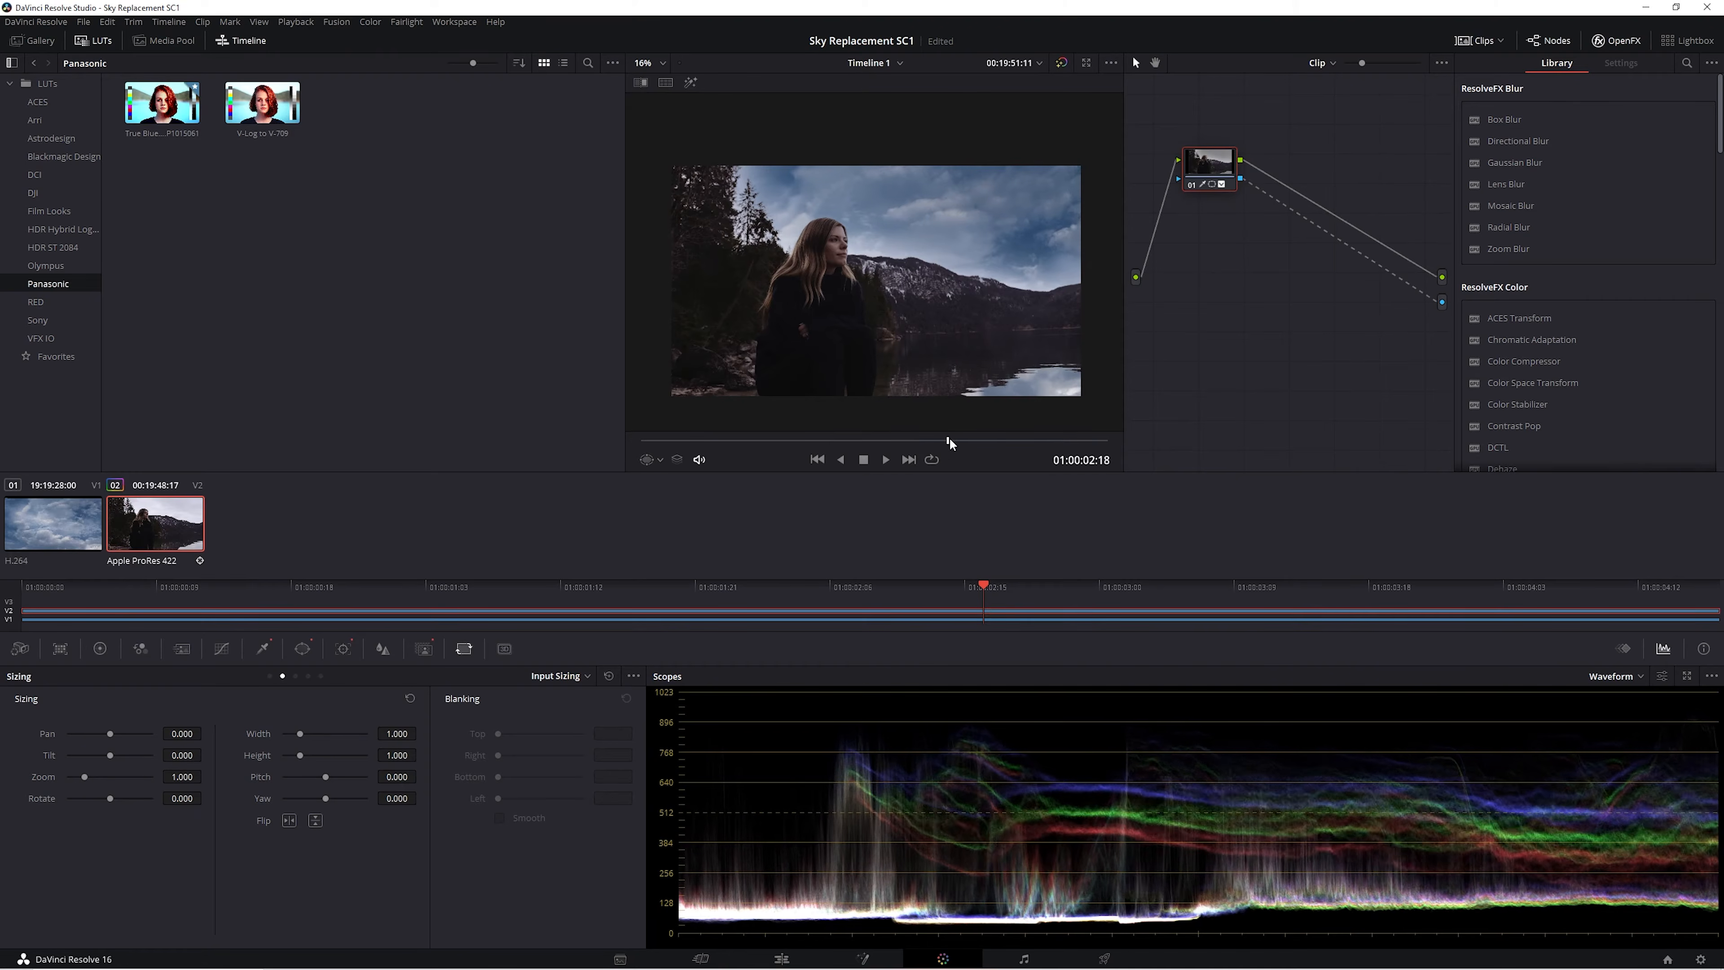
Scrub through the composite and inspect the replaced sky and lake reflection up close.
click(1019, 441)
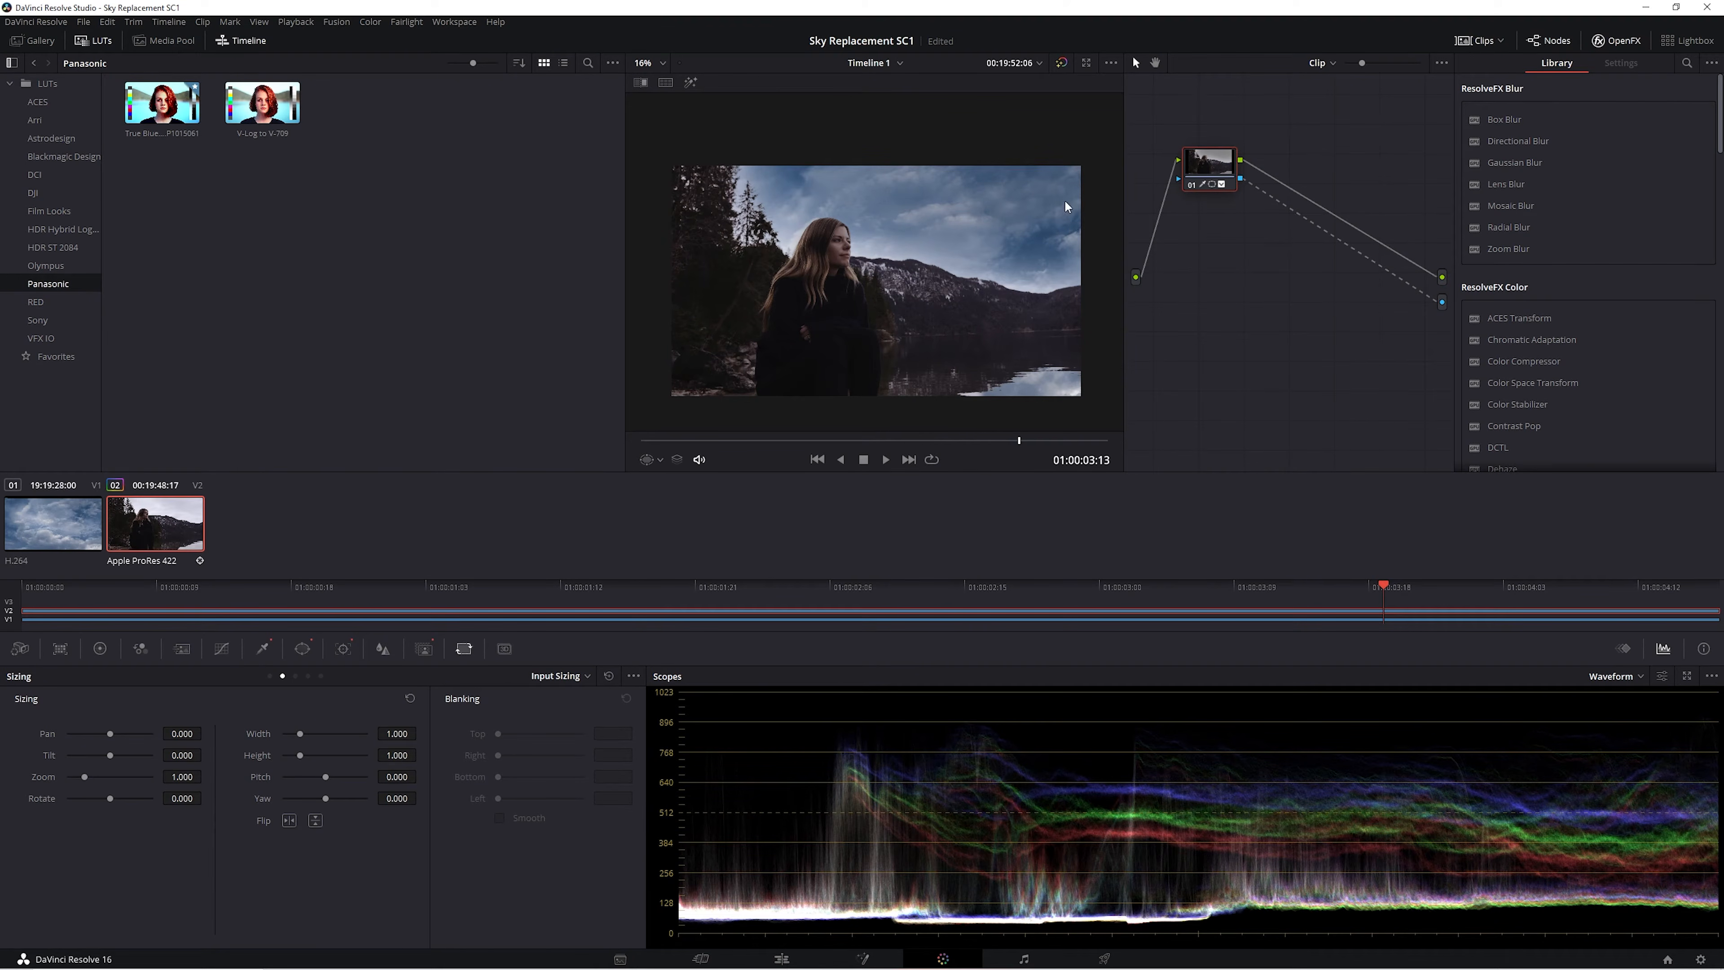
mouse_move(1019, 441)
mouse_down()
mouse_move(681, 431)
mouse_move(886, 424)
mouse_up()
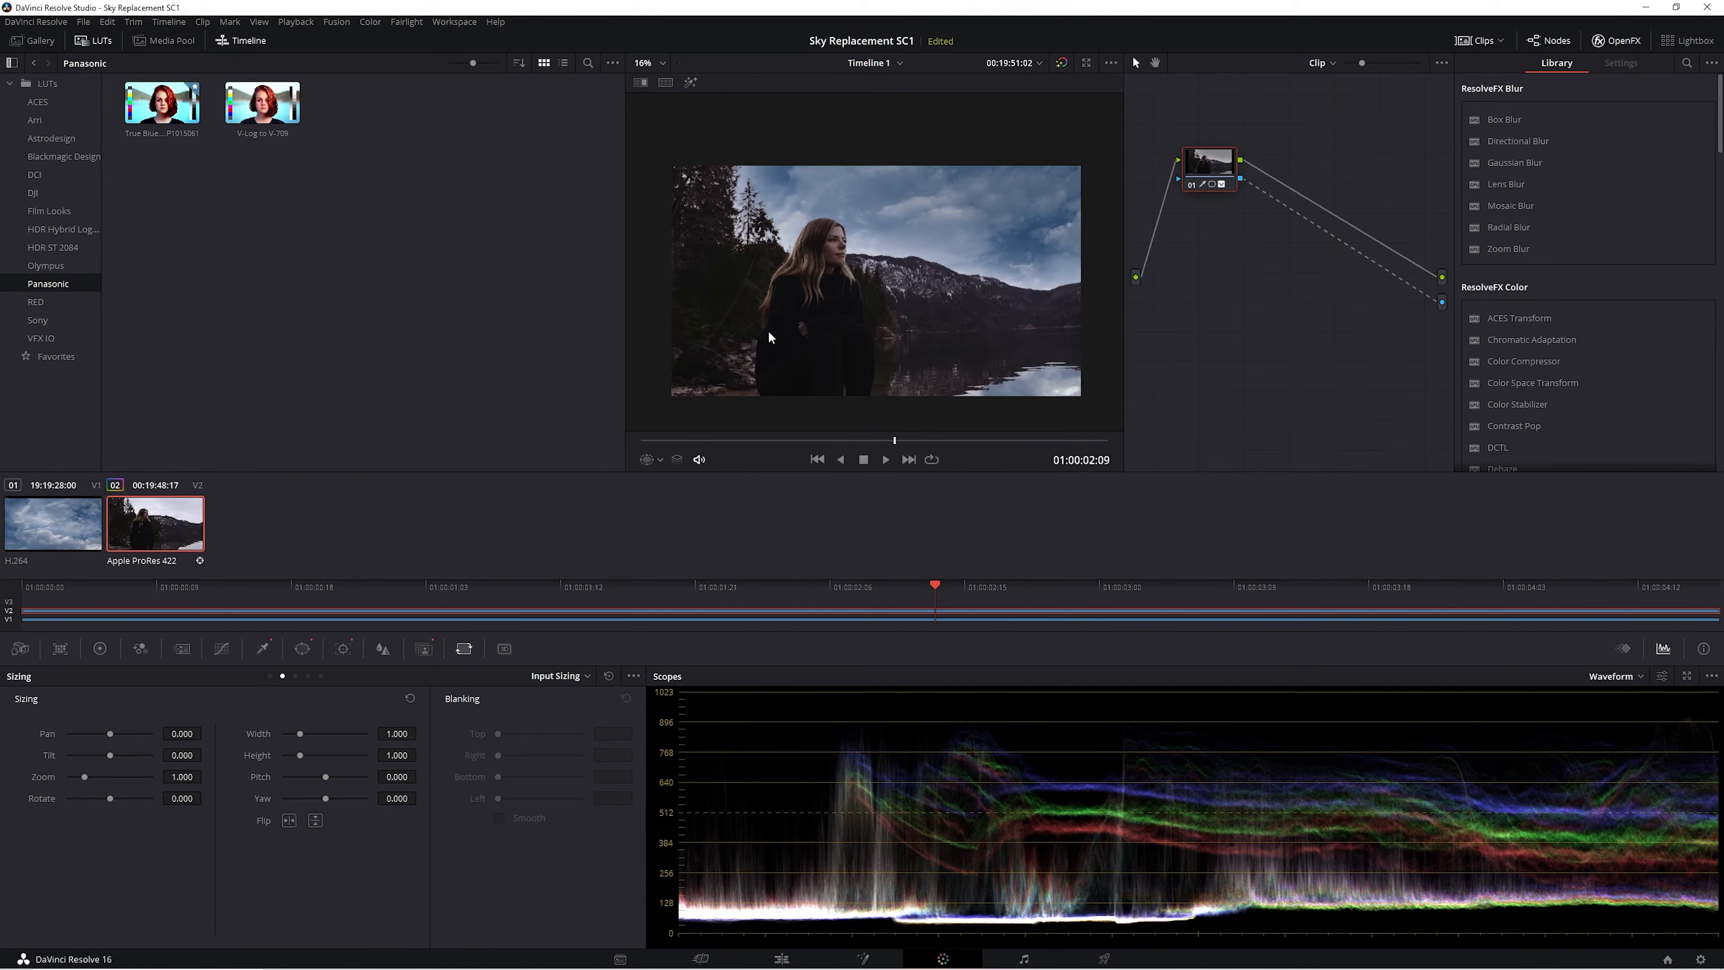
scroll(1018, 239, up, 3)
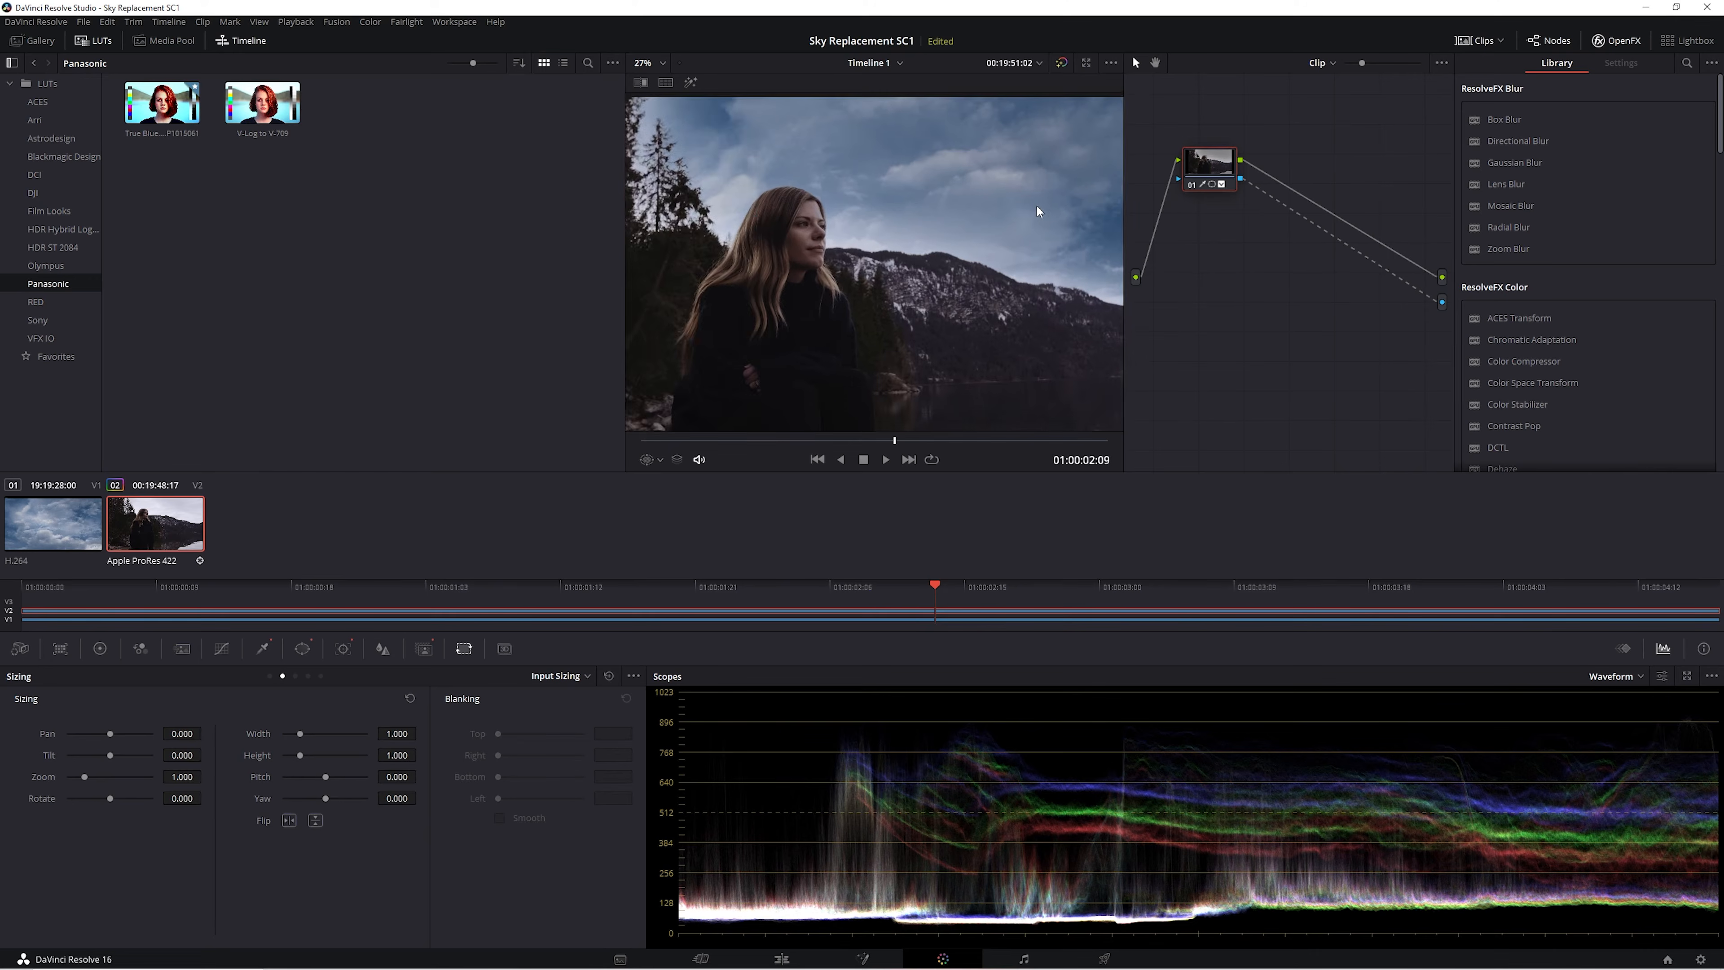
scroll(977, 234, down, 3)
drag(933, 236, 973, 232)
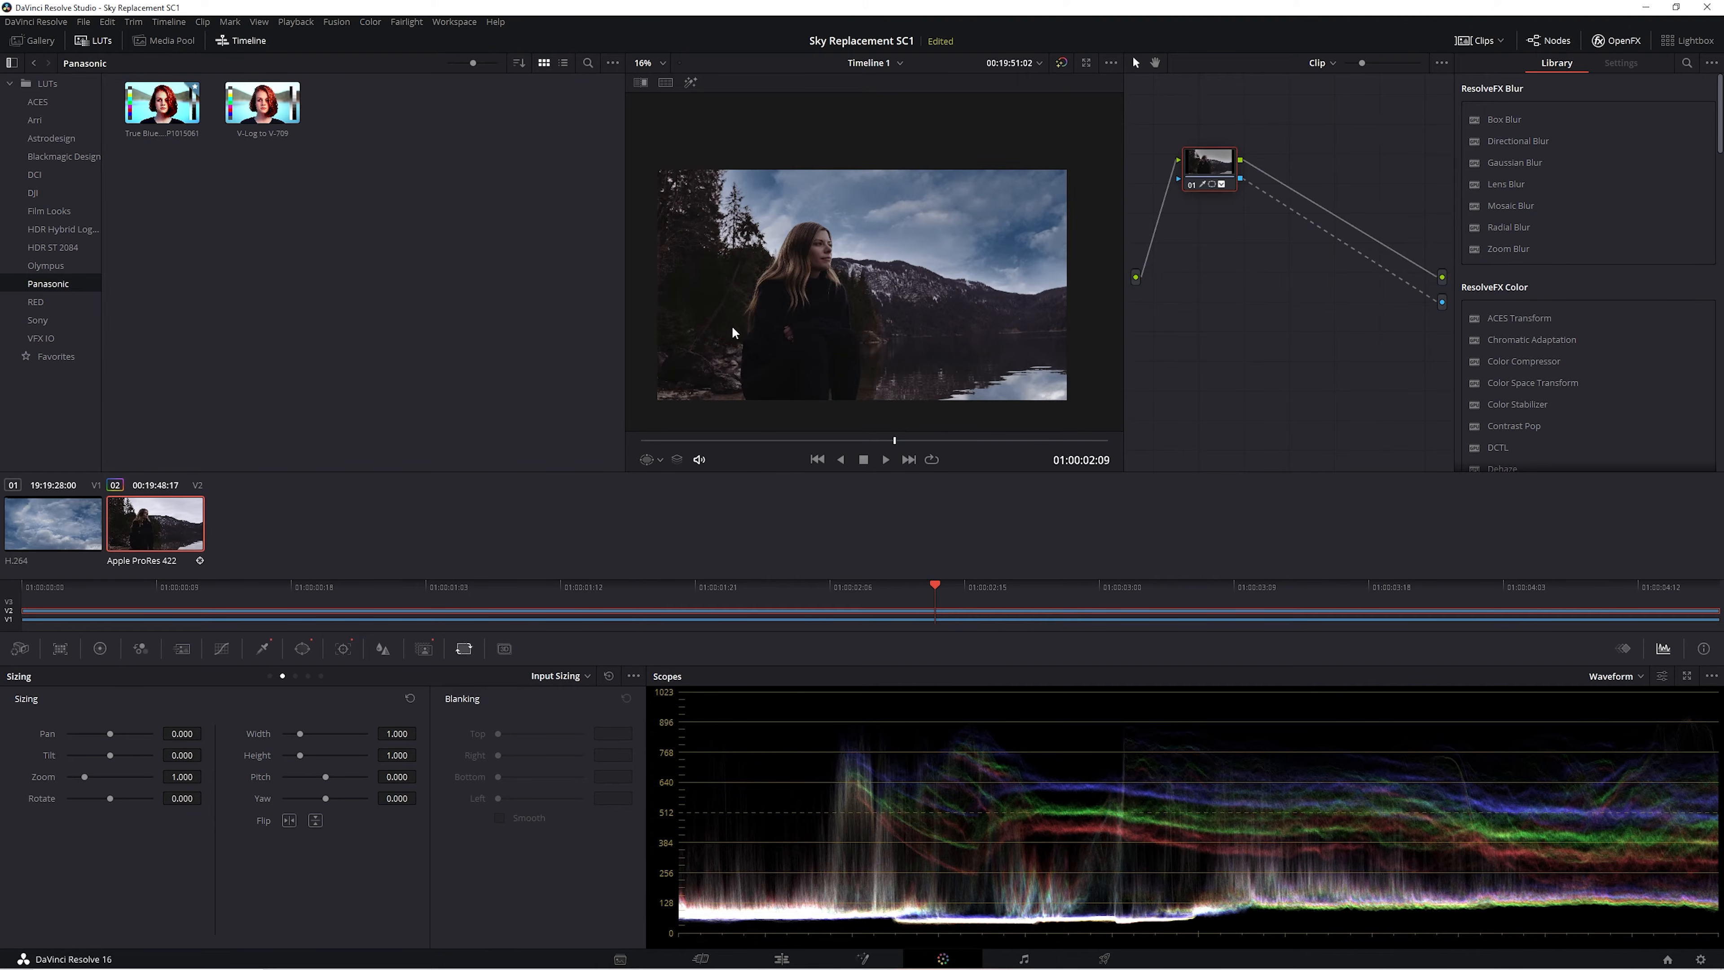
Try lowering the clouds clip's Hue Vs Sat curve to a saturation of about 0.58, and undo it.
click(70, 538)
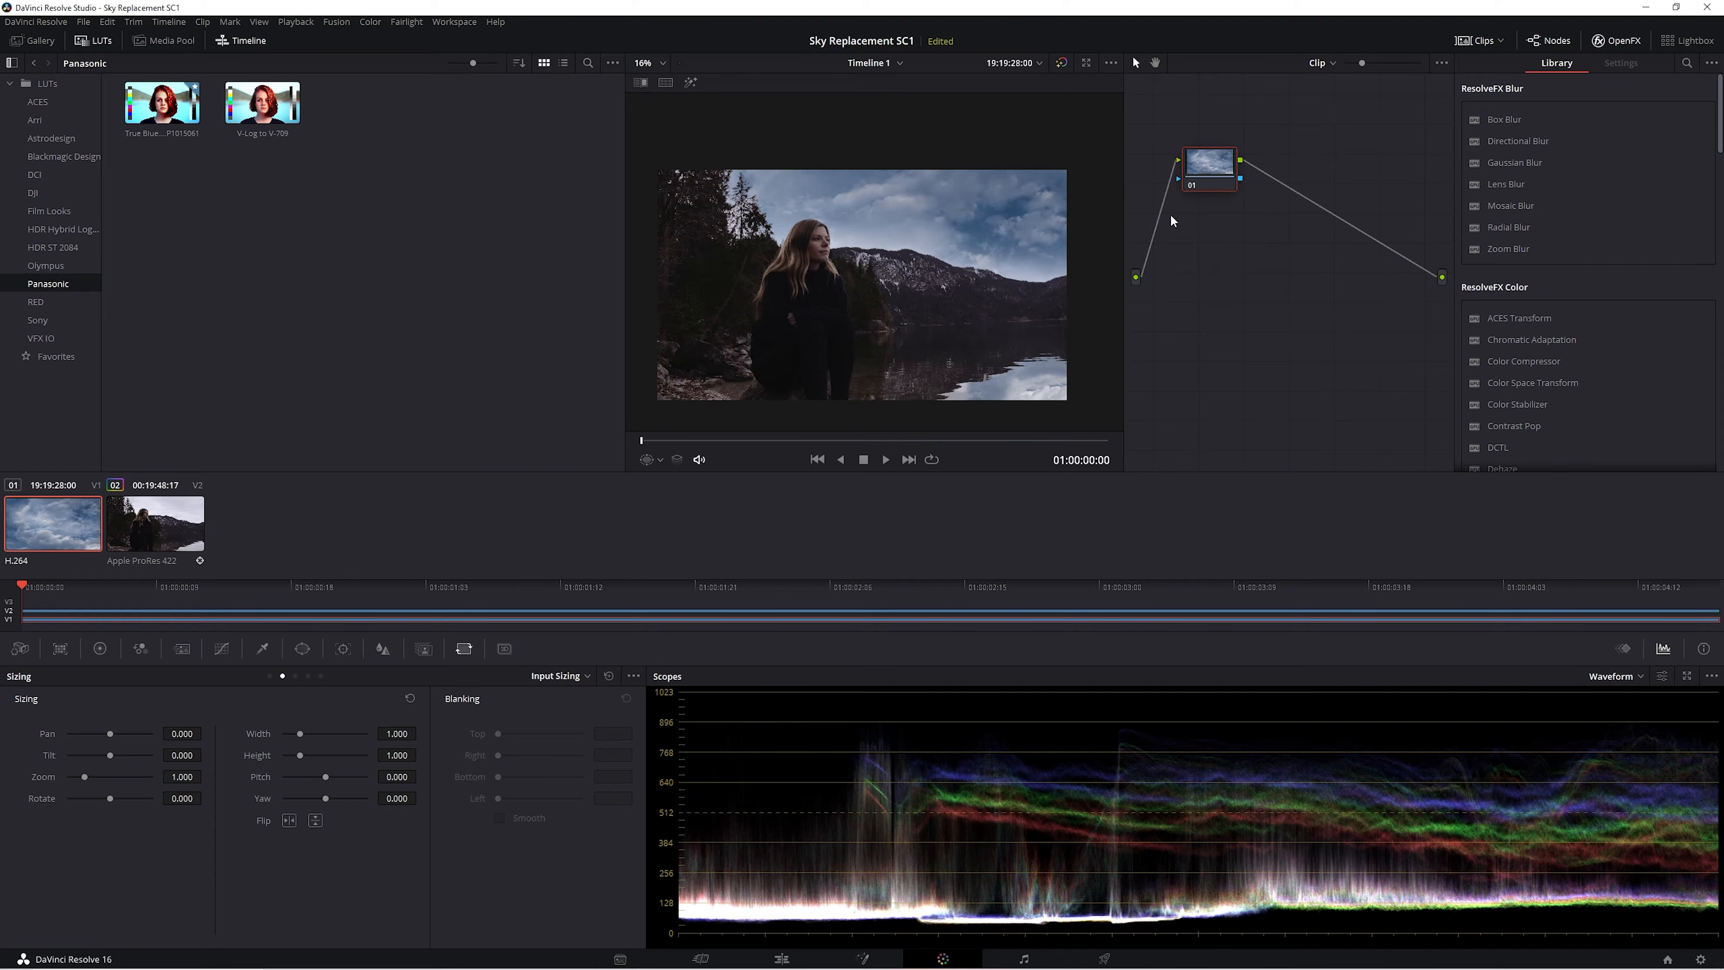
click(222, 651)
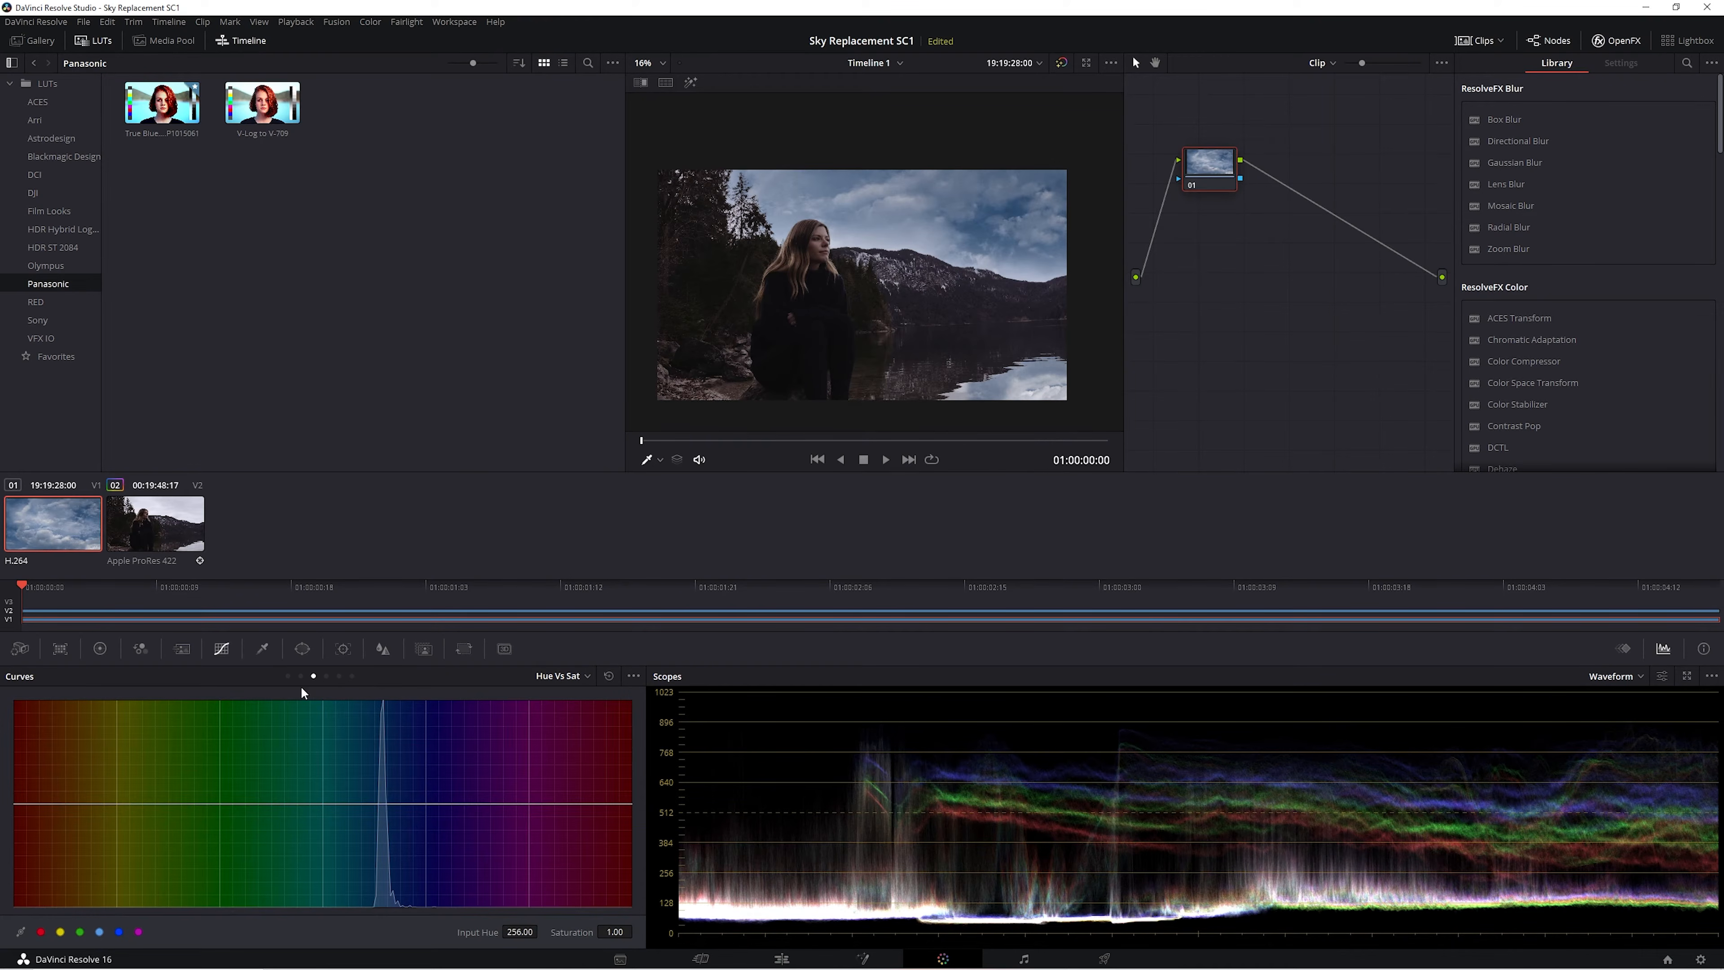
click(288, 675)
click(301, 677)
click(101, 649)
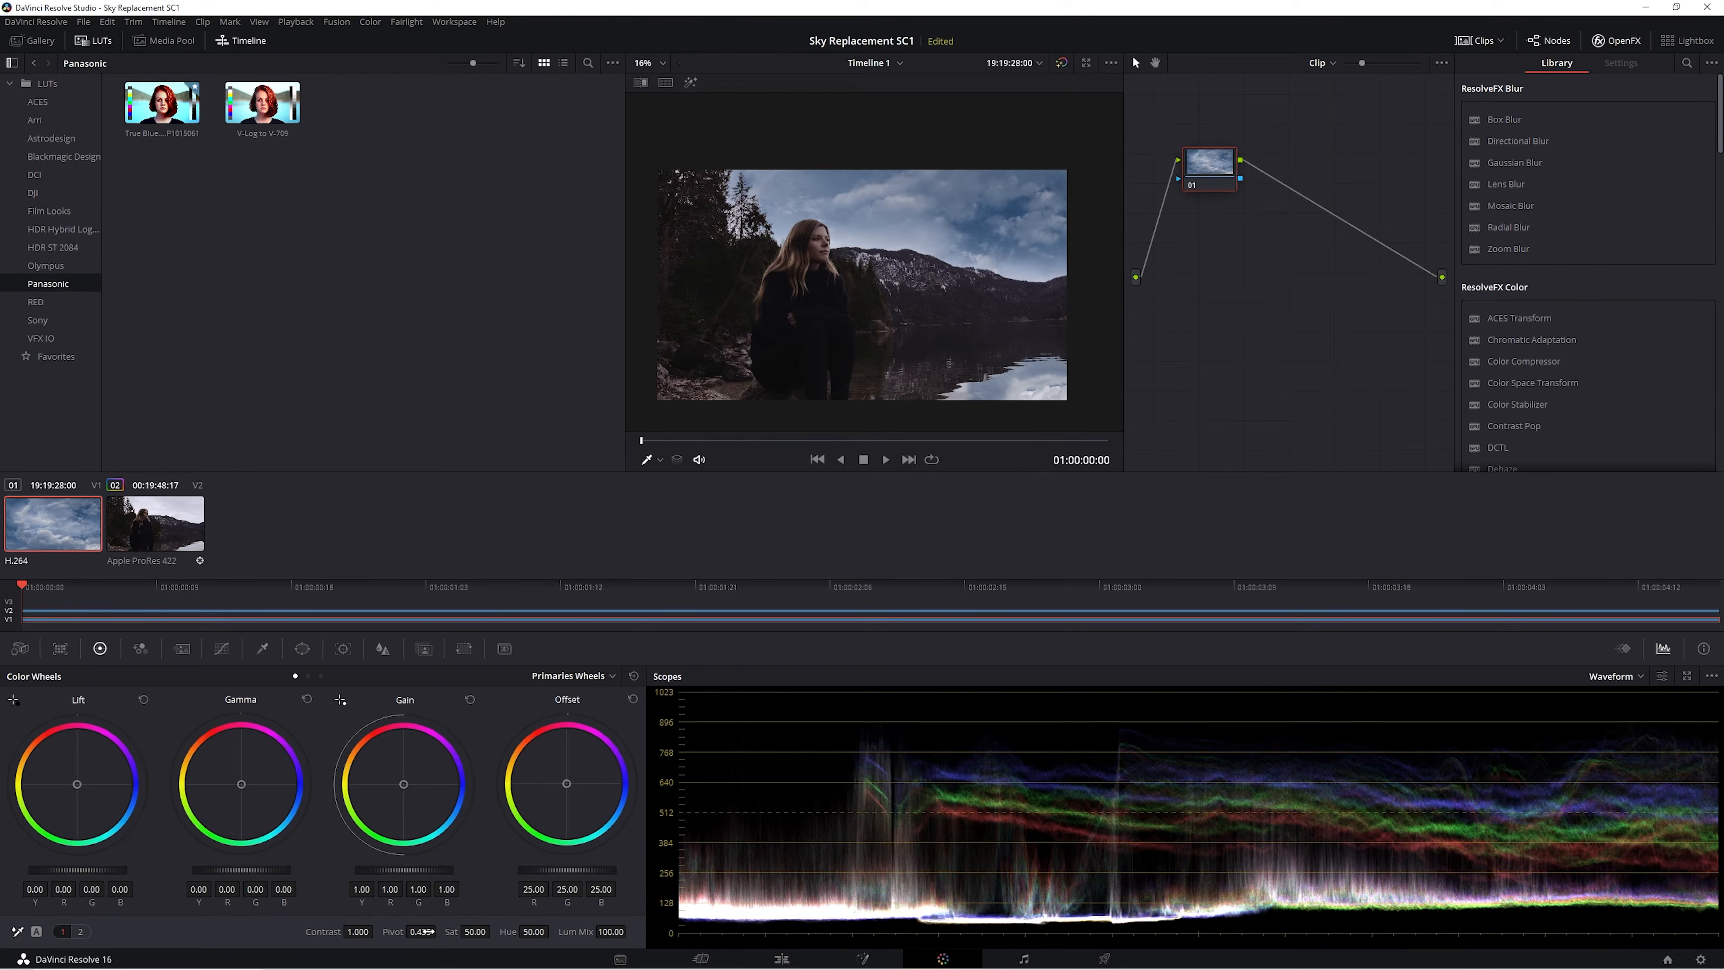
click(216, 651)
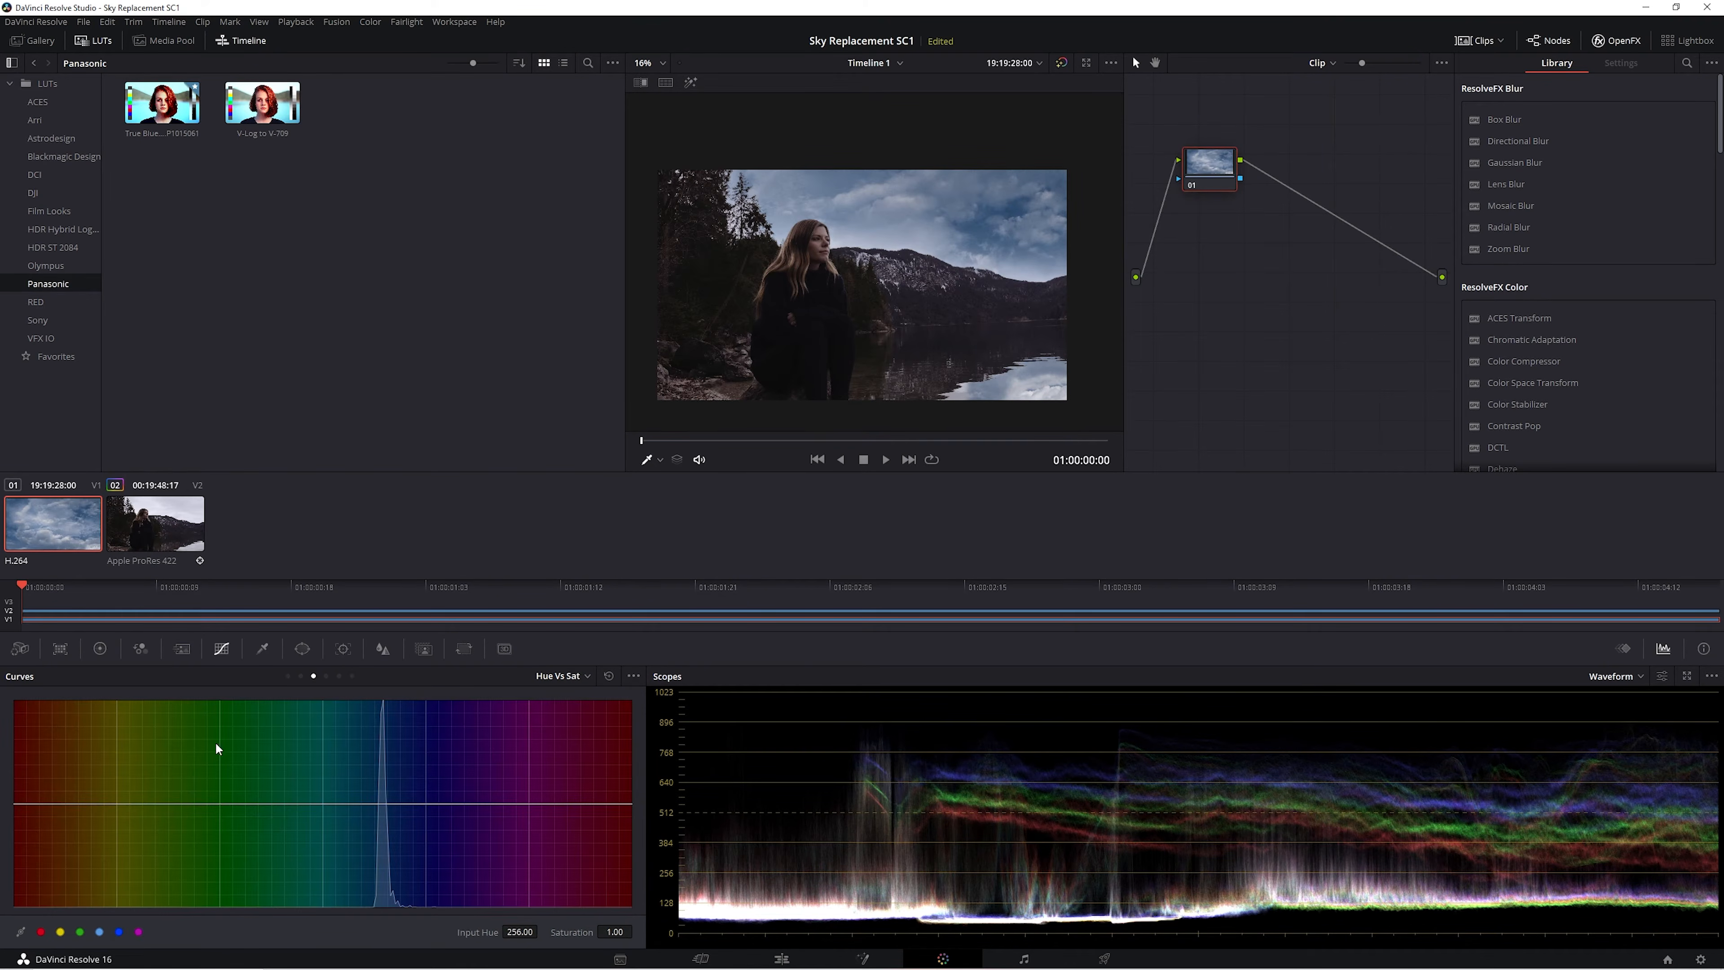
drag(296, 805, 300, 852)
scroll(663, 335, up, 4)
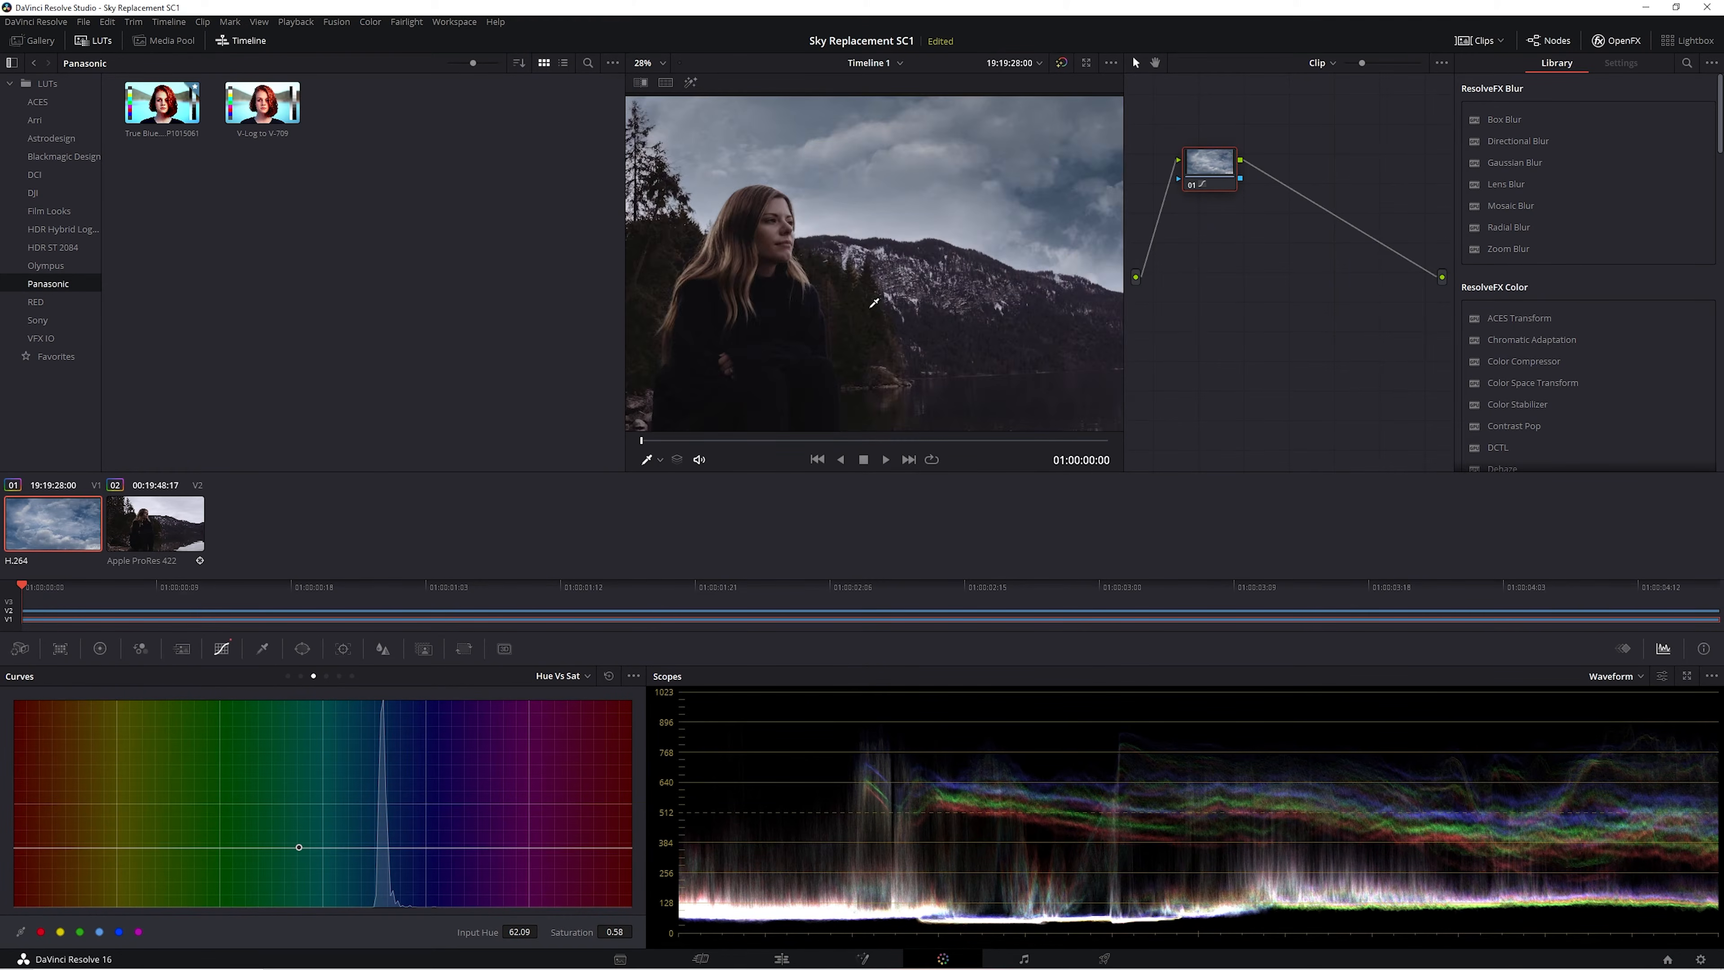
scroll(663, 335, down, 4)
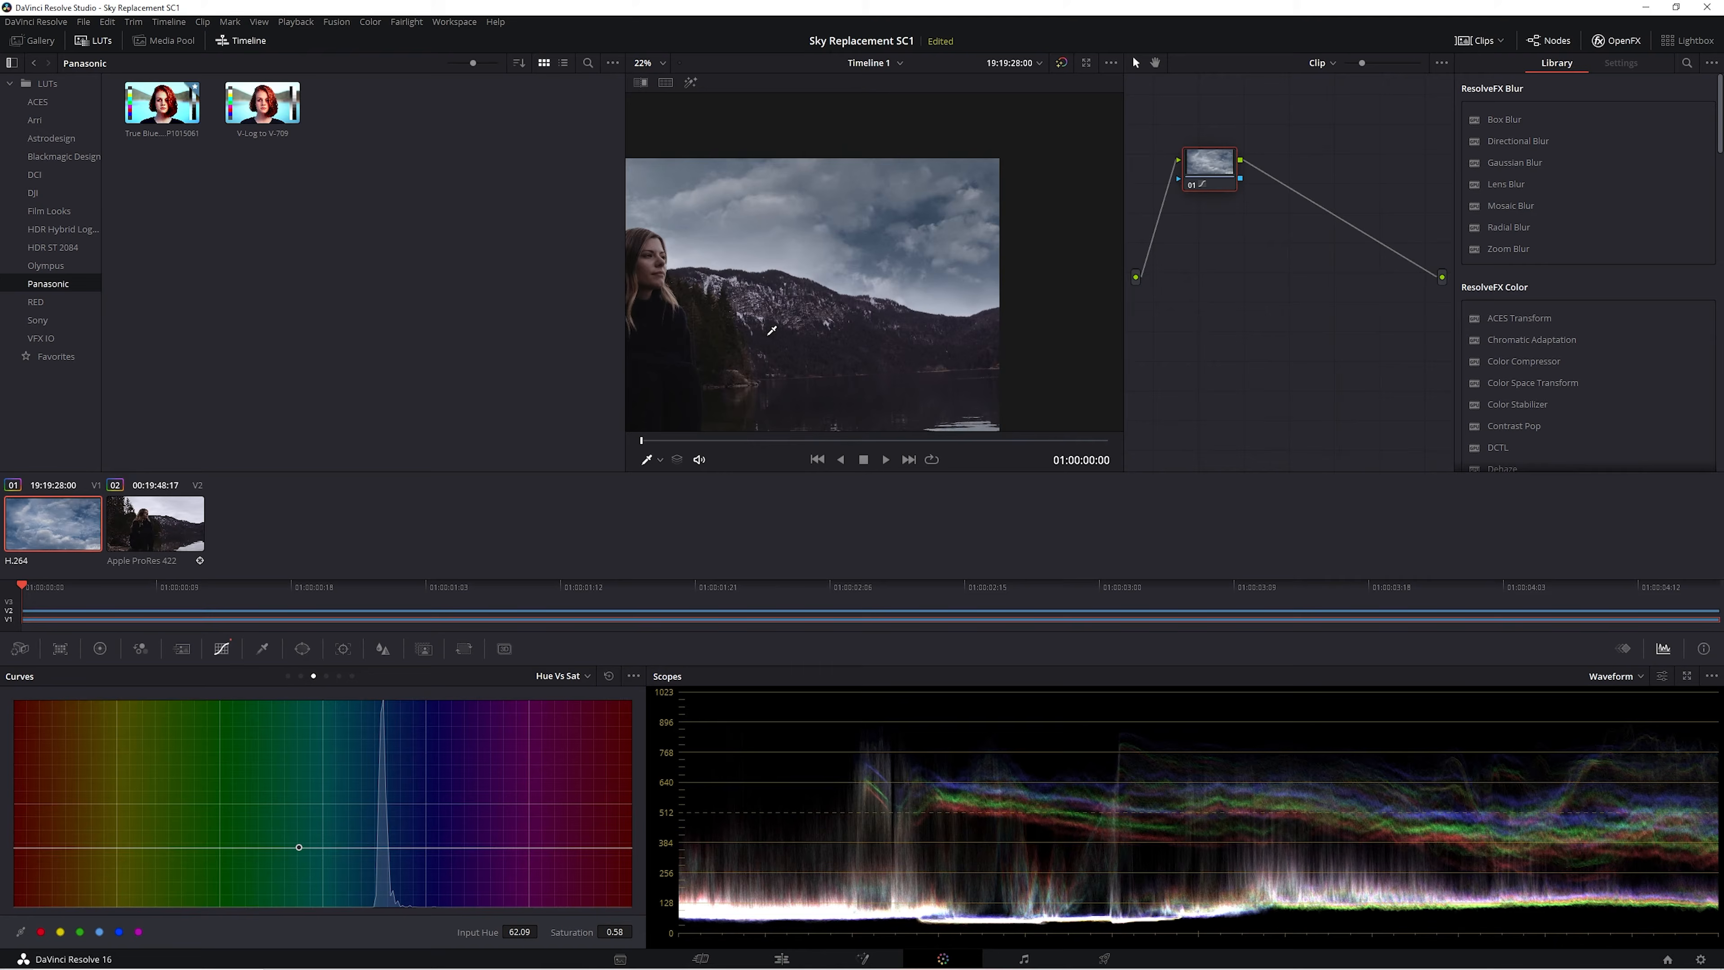
key(ctrl+z)
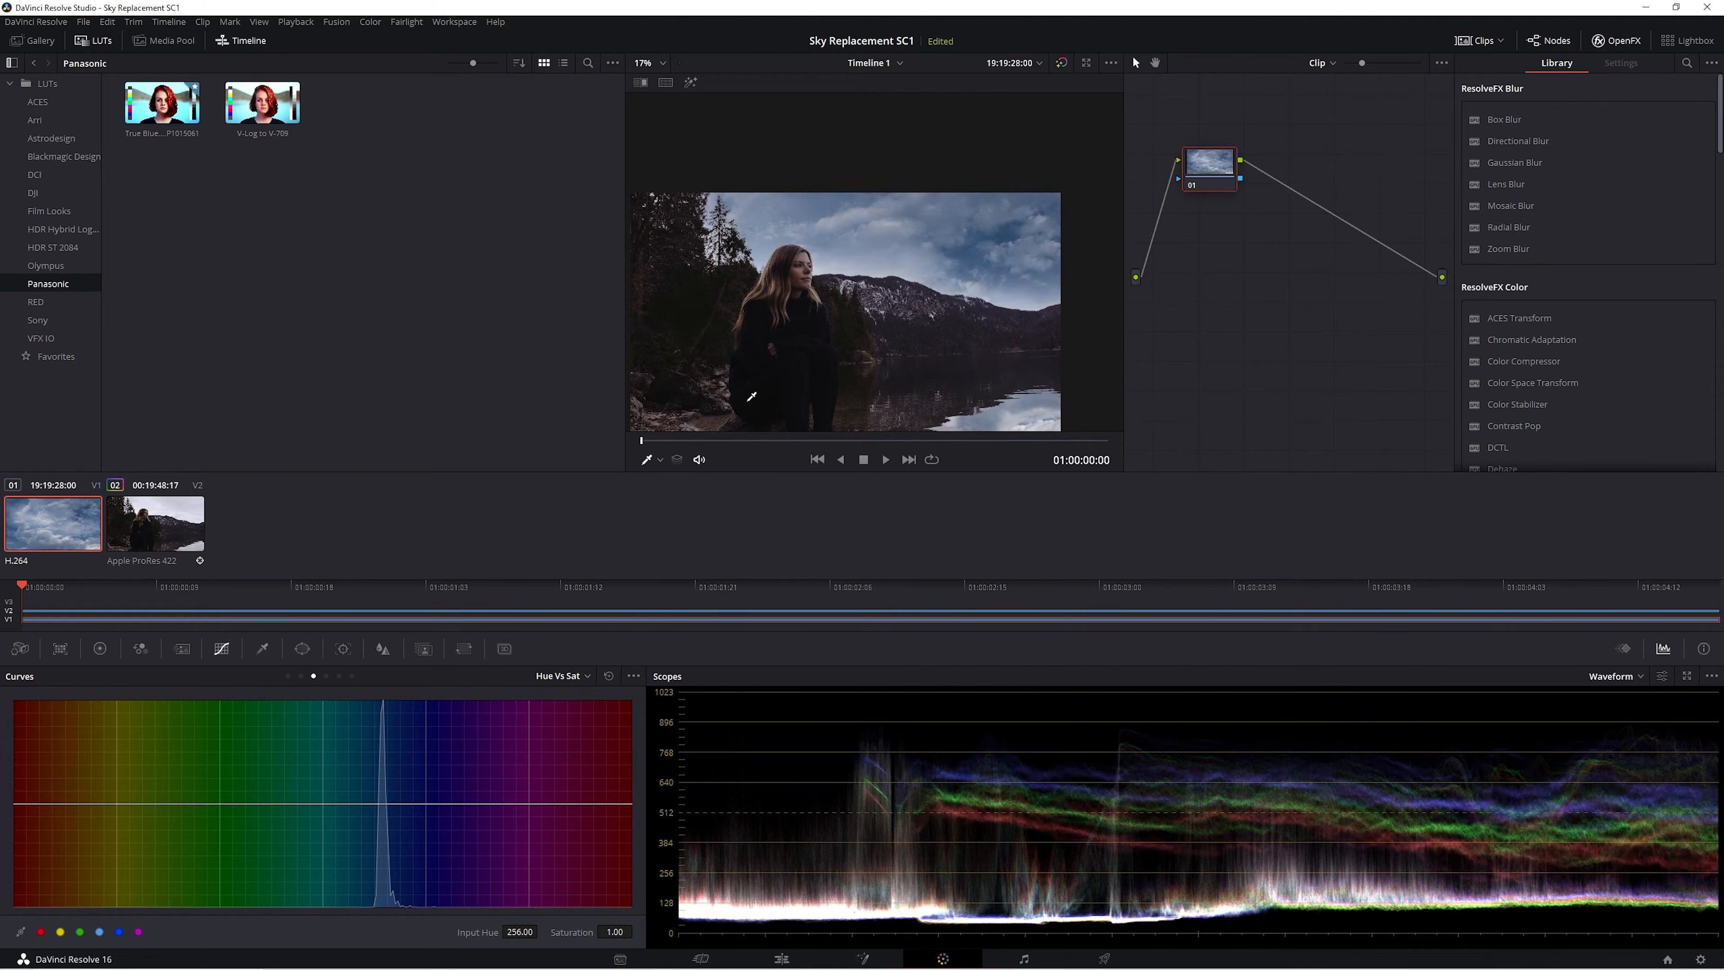
Raise the whole Hue Vs Sat curve of the woman-by-the-lake clip to a saturation of about 1.64.
click(154, 541)
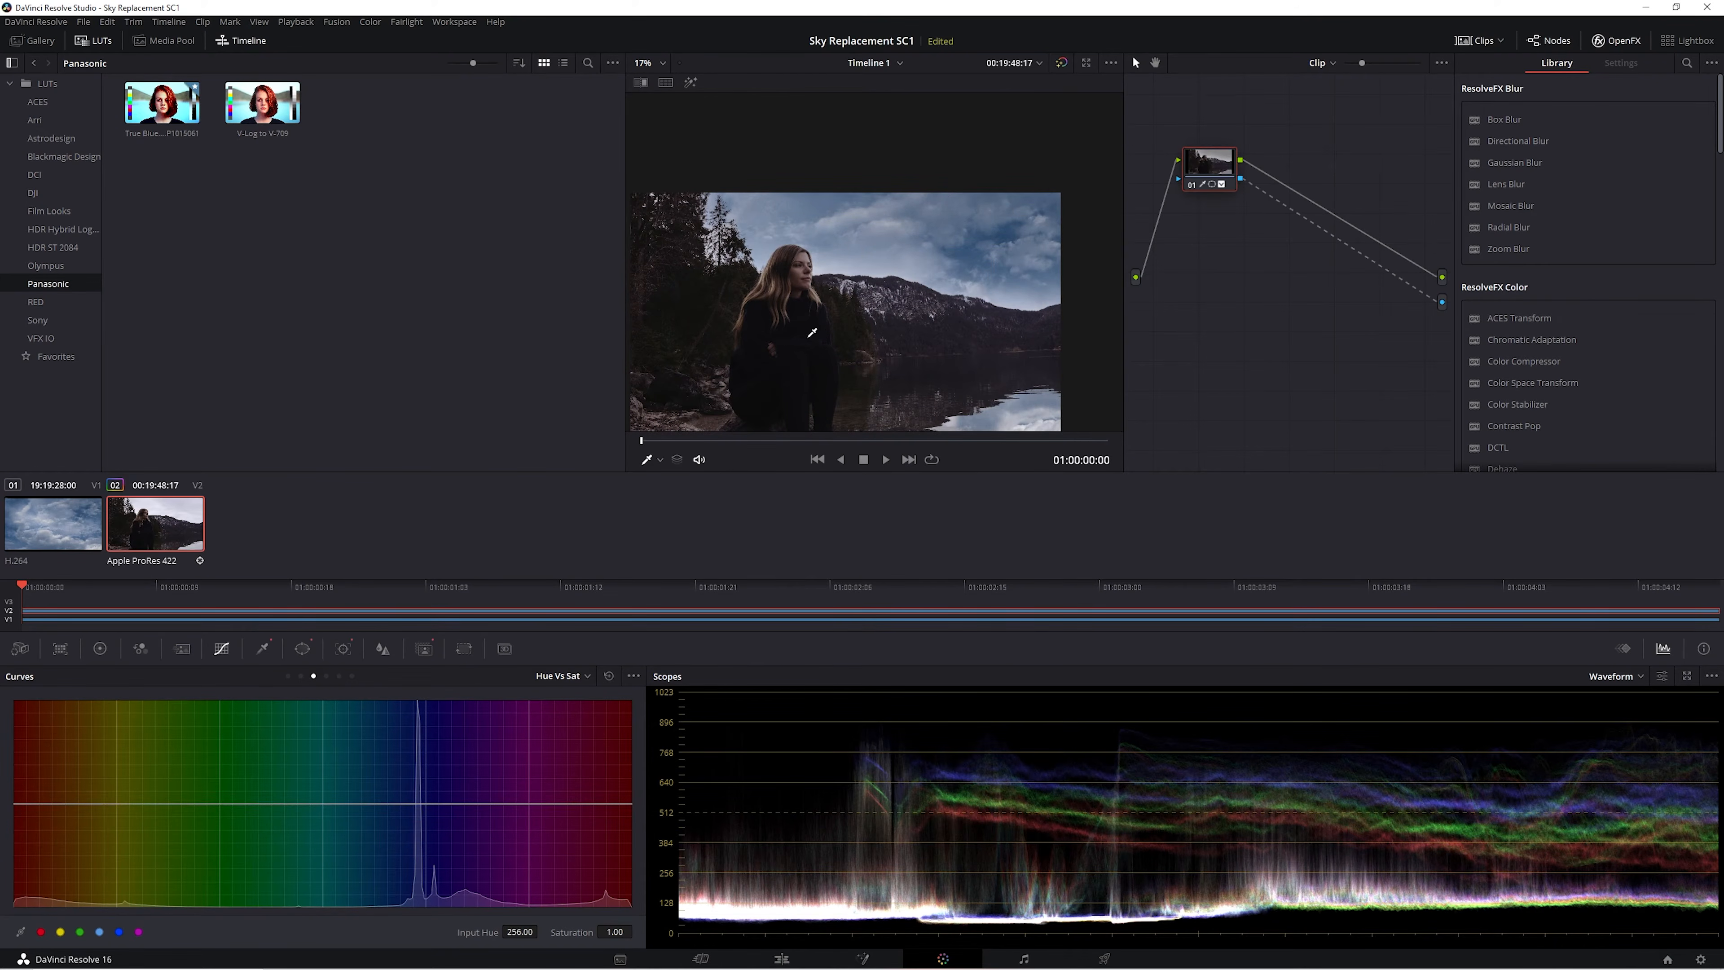
drag(379, 808, 379, 735)
scroll(857, 412, up, 5)
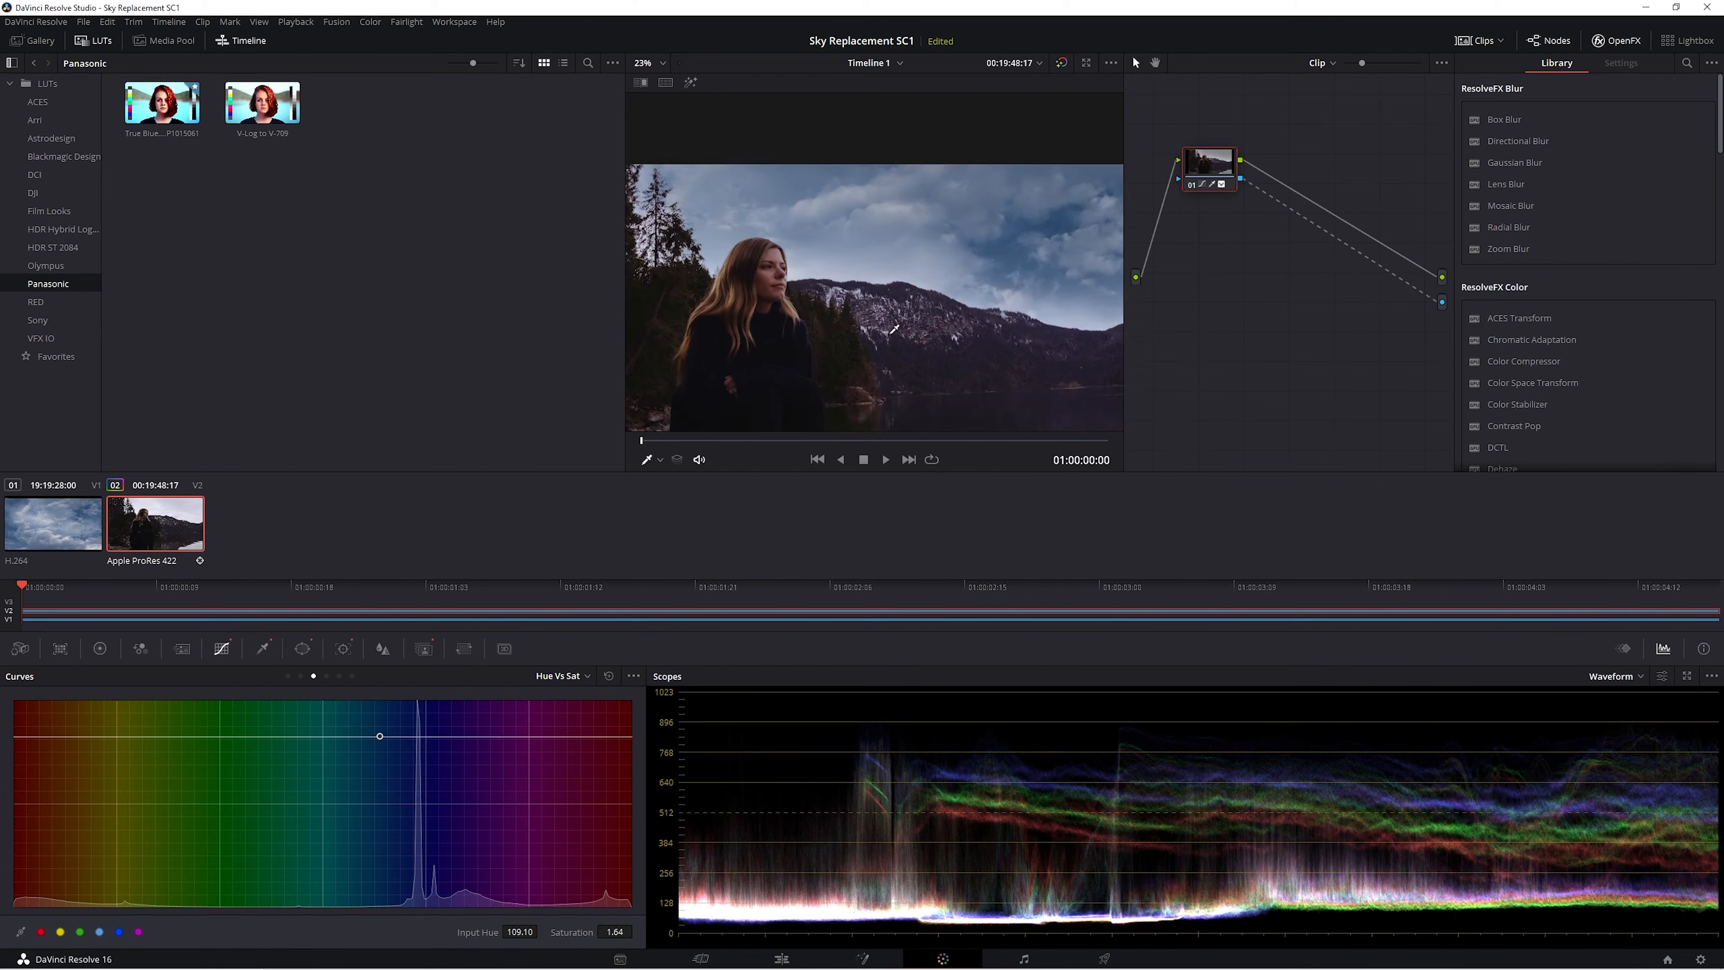
drag(882, 293, 531, 269)
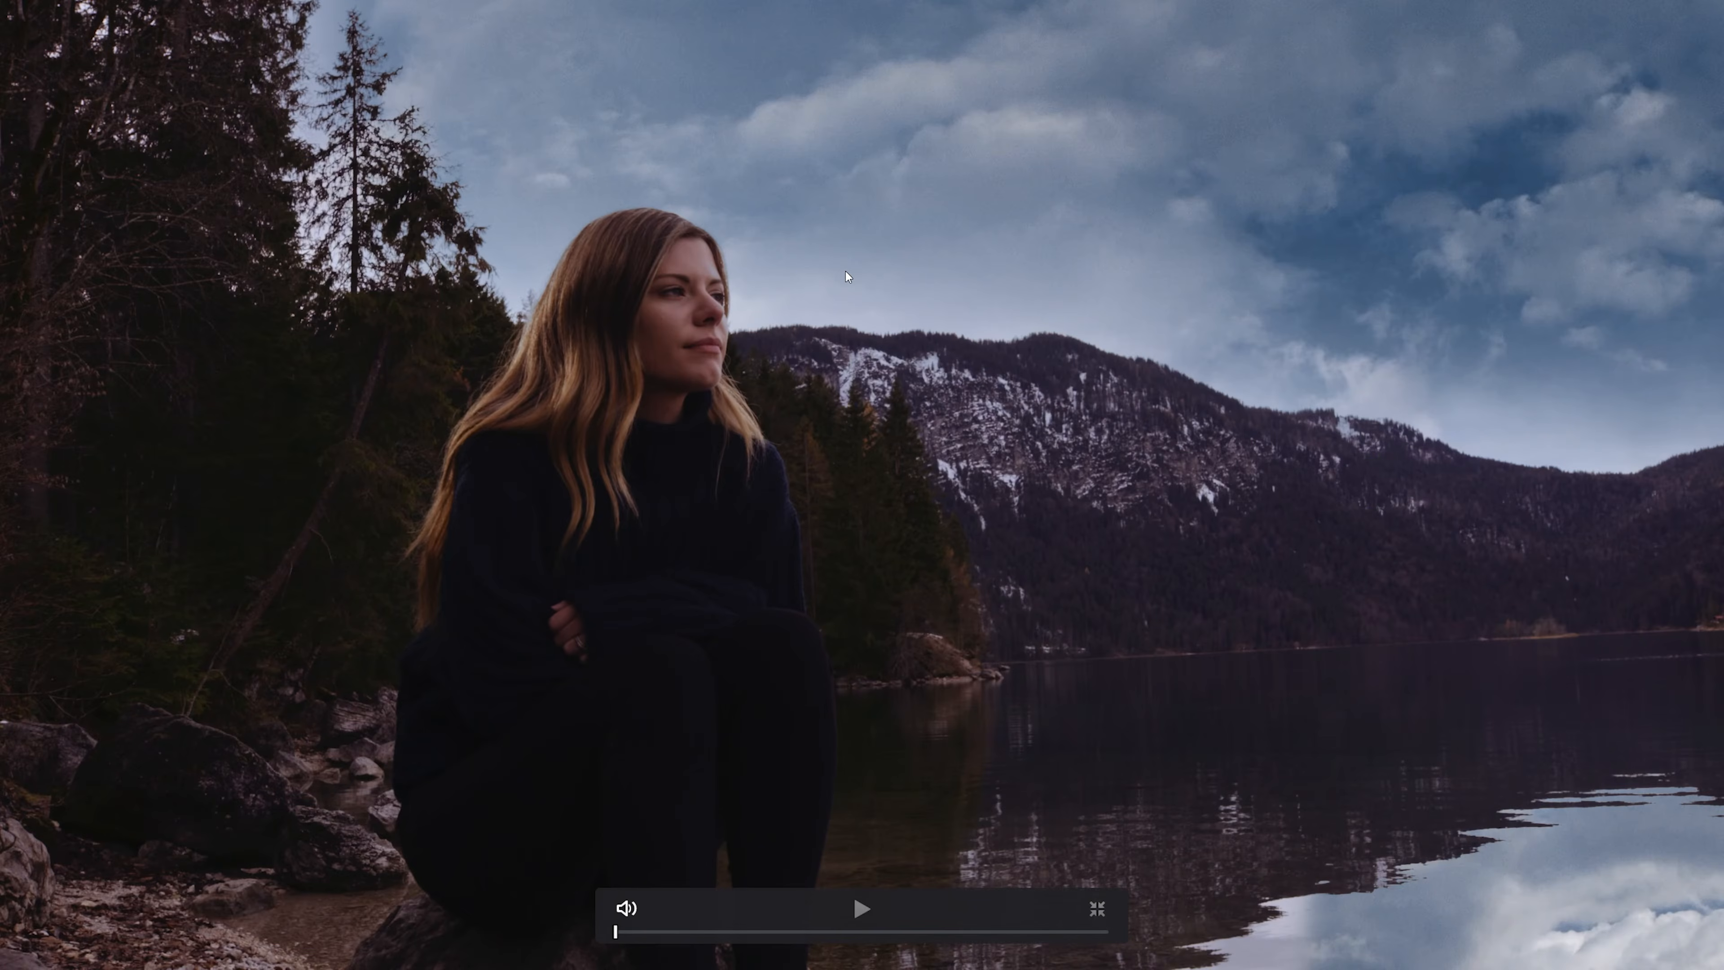
Play the composite back in full screen several times to check the blended sky and reflection.
key(space)
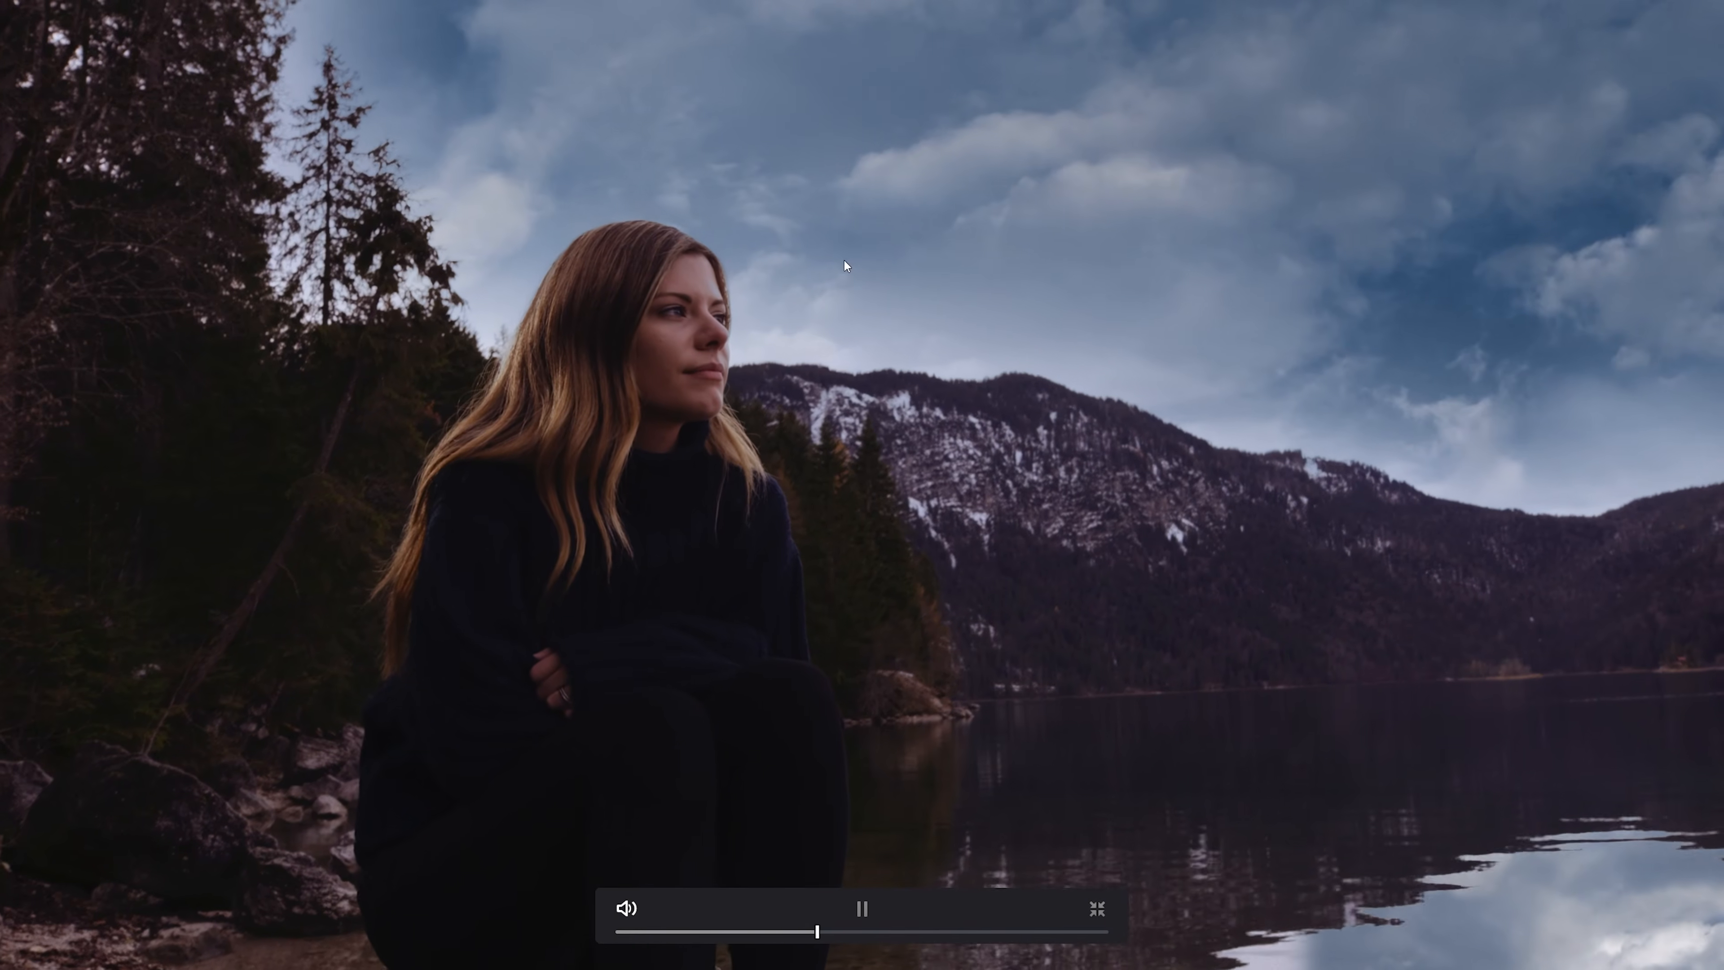
key(space)
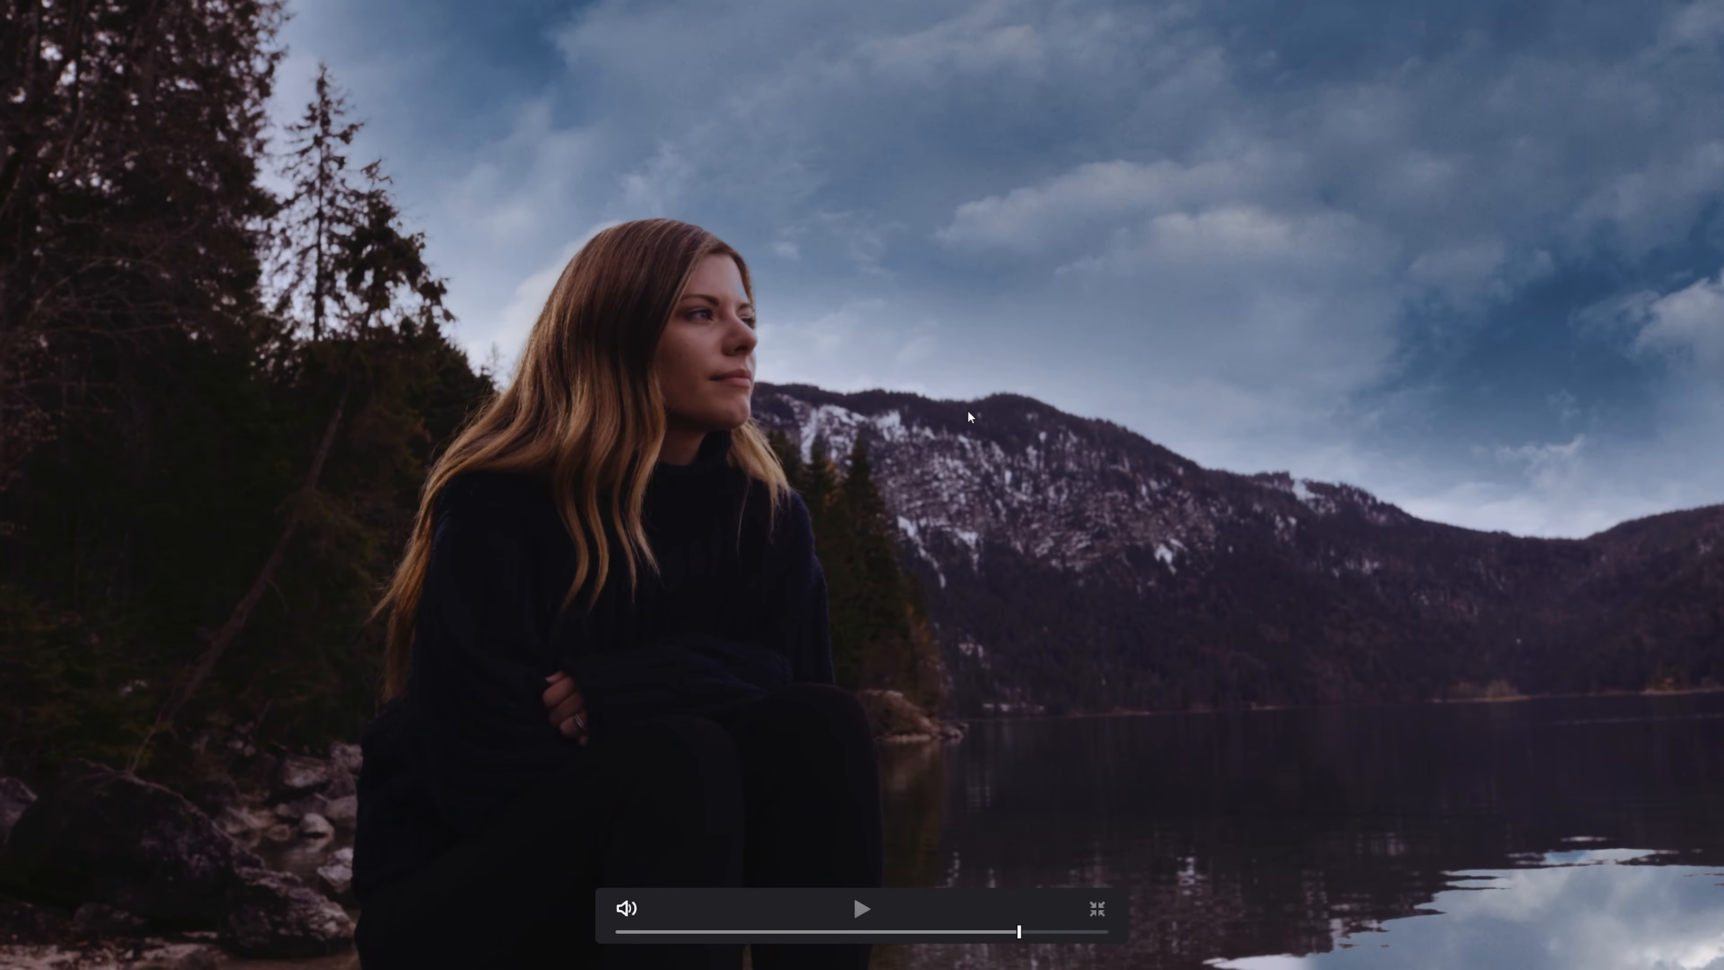
drag(1019, 931, 698, 932)
key(space)
key(space)
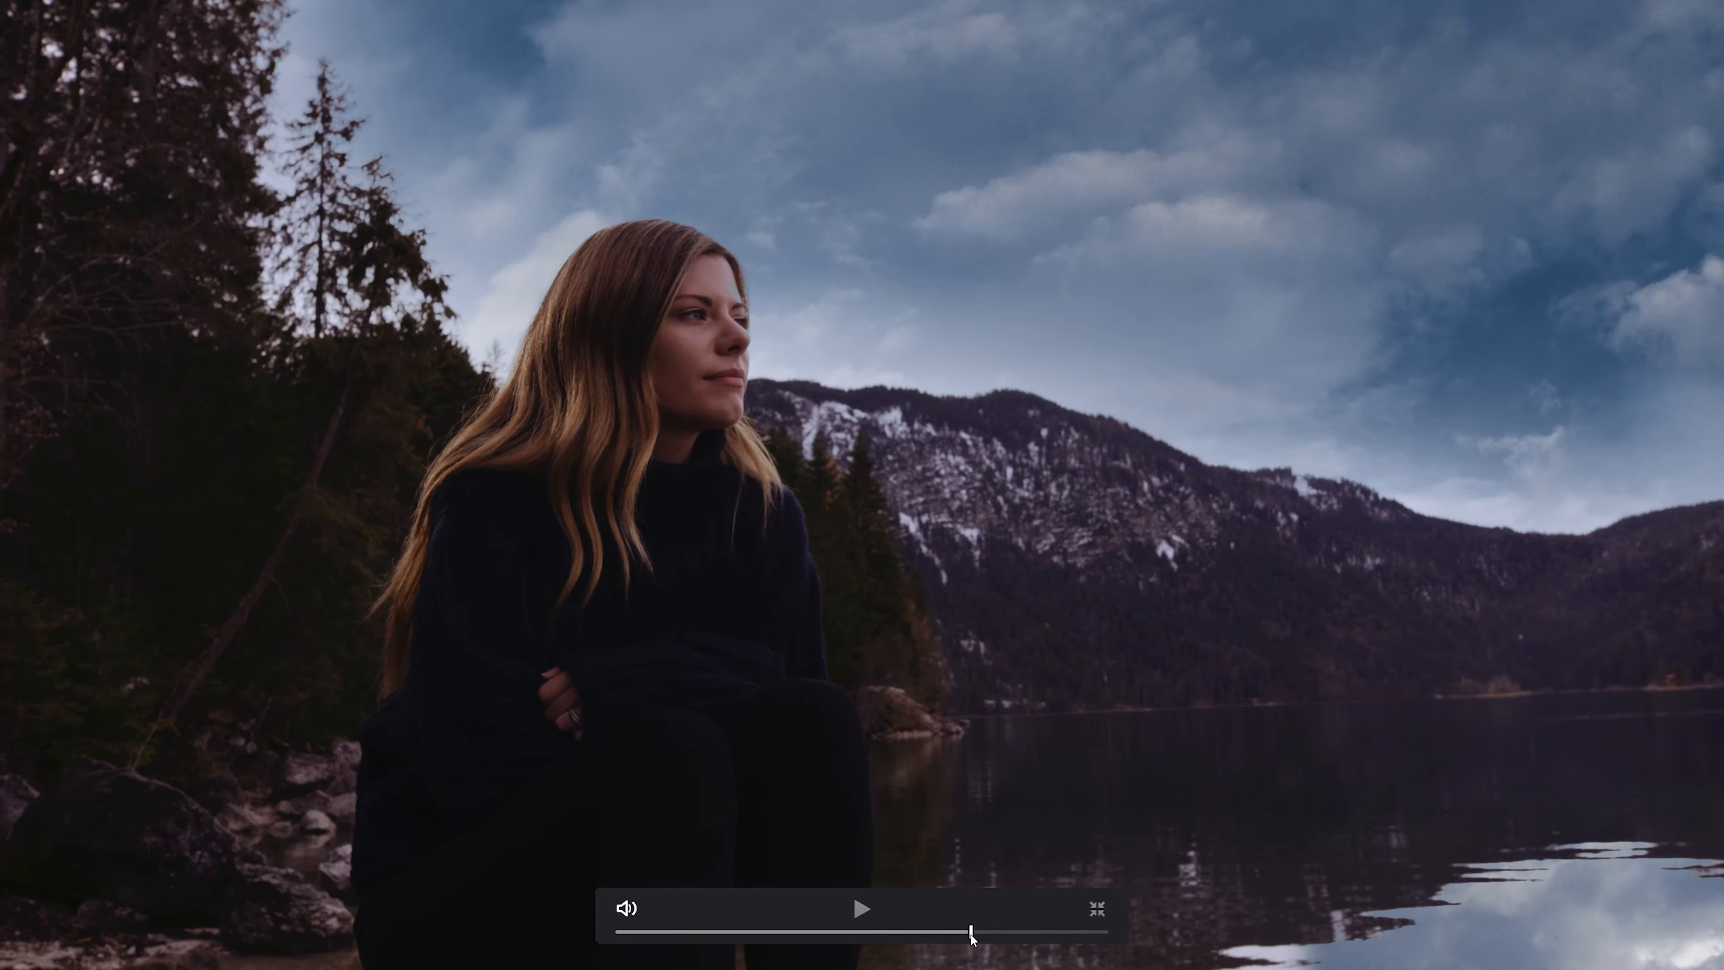
drag(970, 931, 699, 946)
key(space)
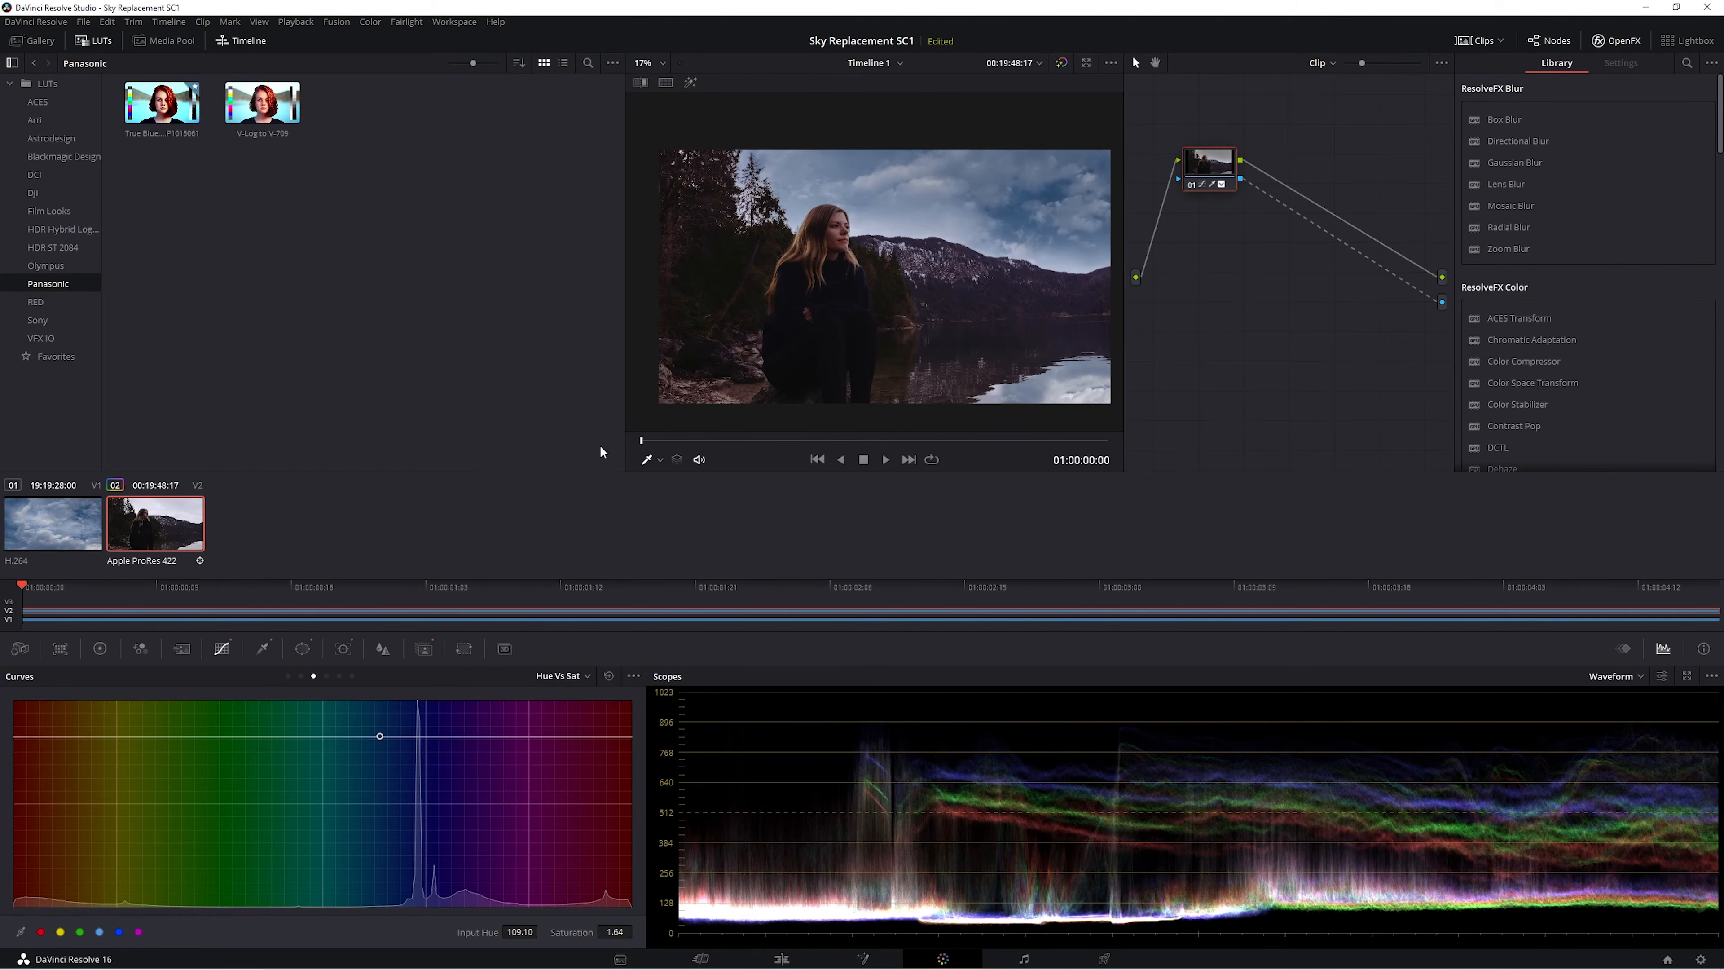
On the Edit page, turn off Video 2's output and scrub through the clouds clip alone.
click(781, 958)
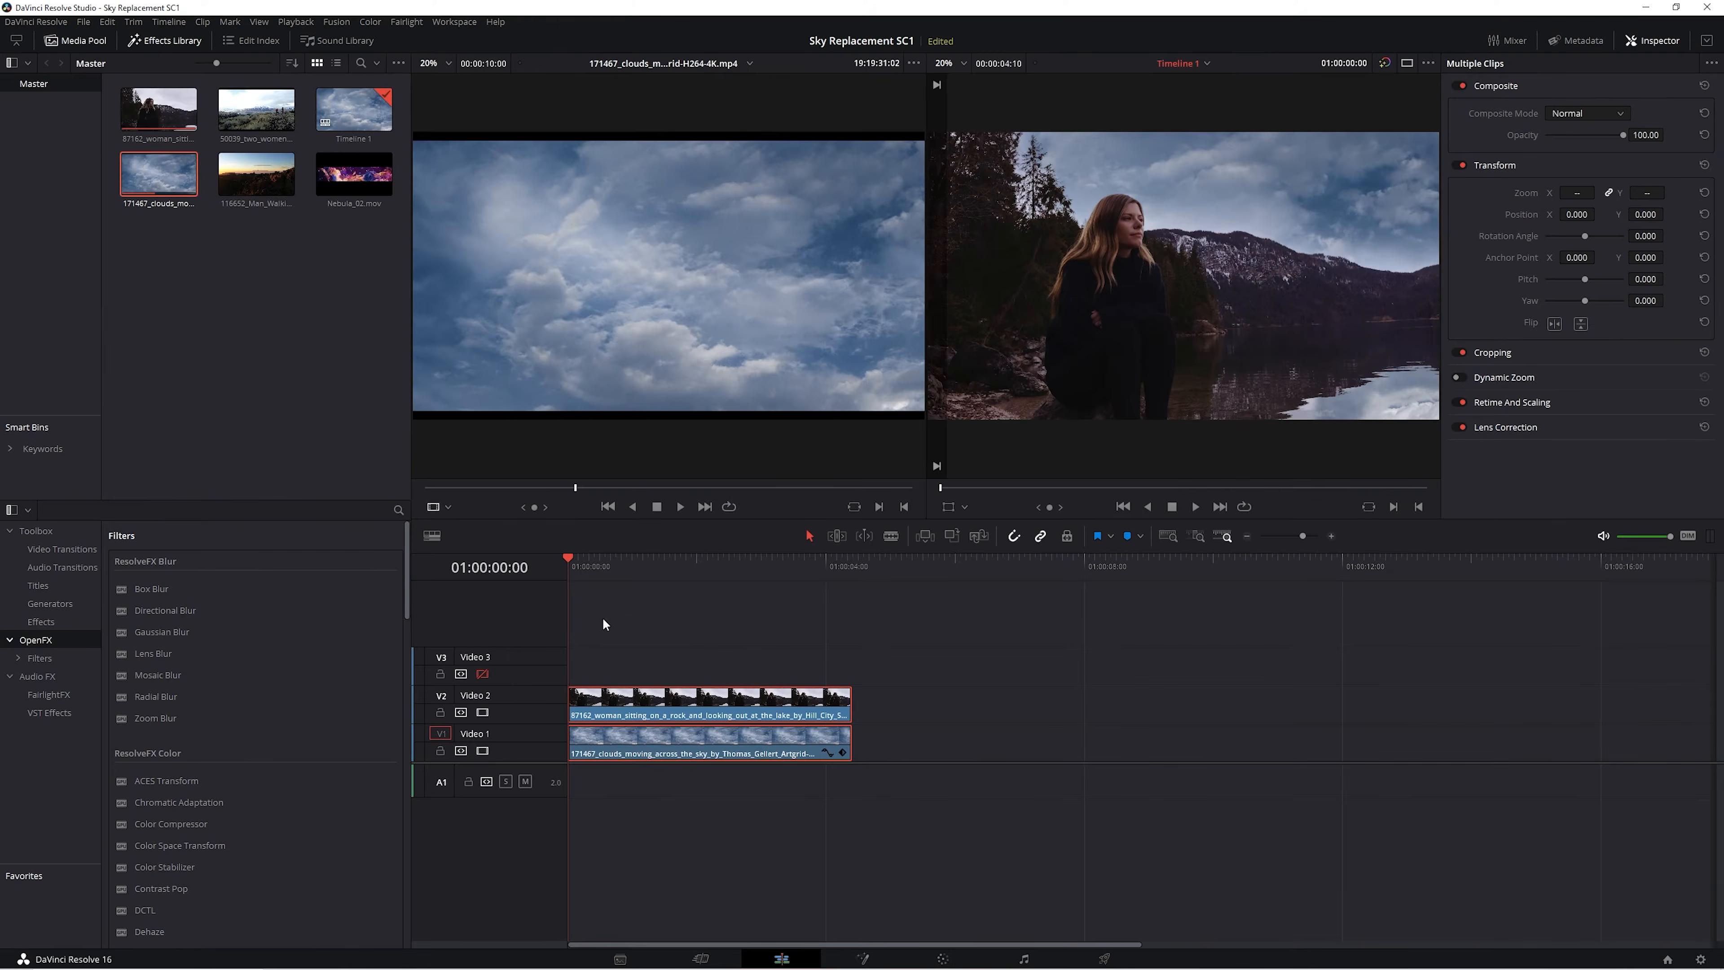
click(483, 712)
drag(682, 562, 563, 588)
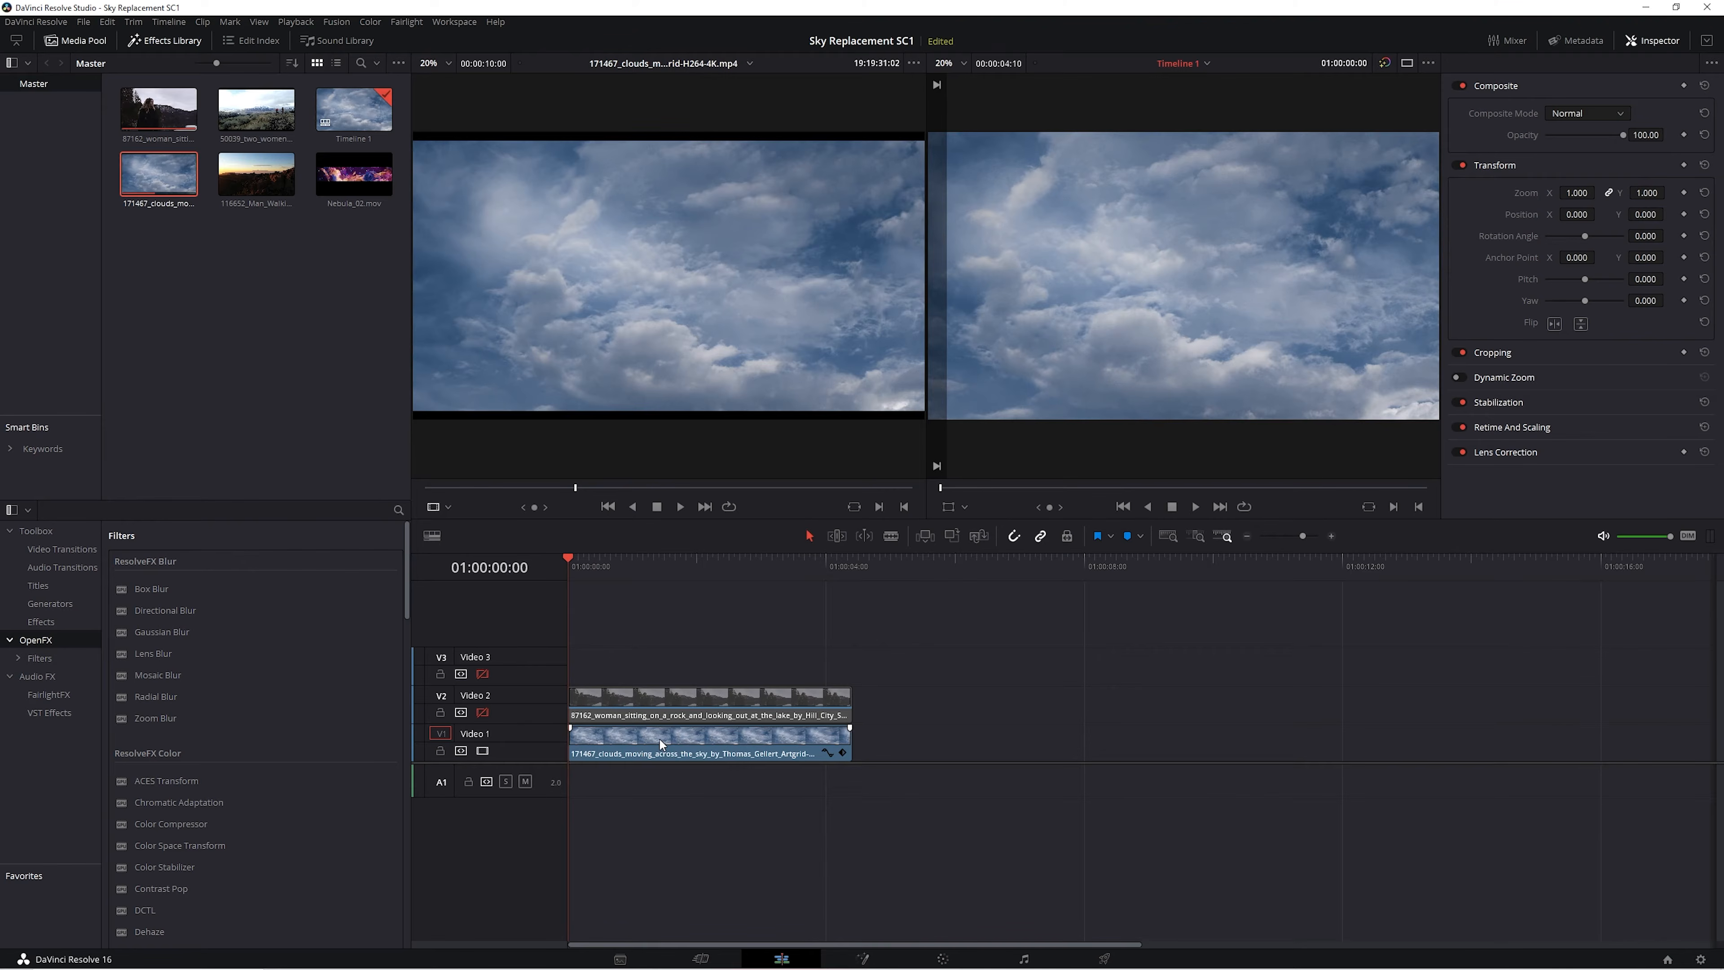
Turn the Video 1 clouds clip into a freeze frame through Change Clip Speed and scrub to check it.
right_click(633, 739)
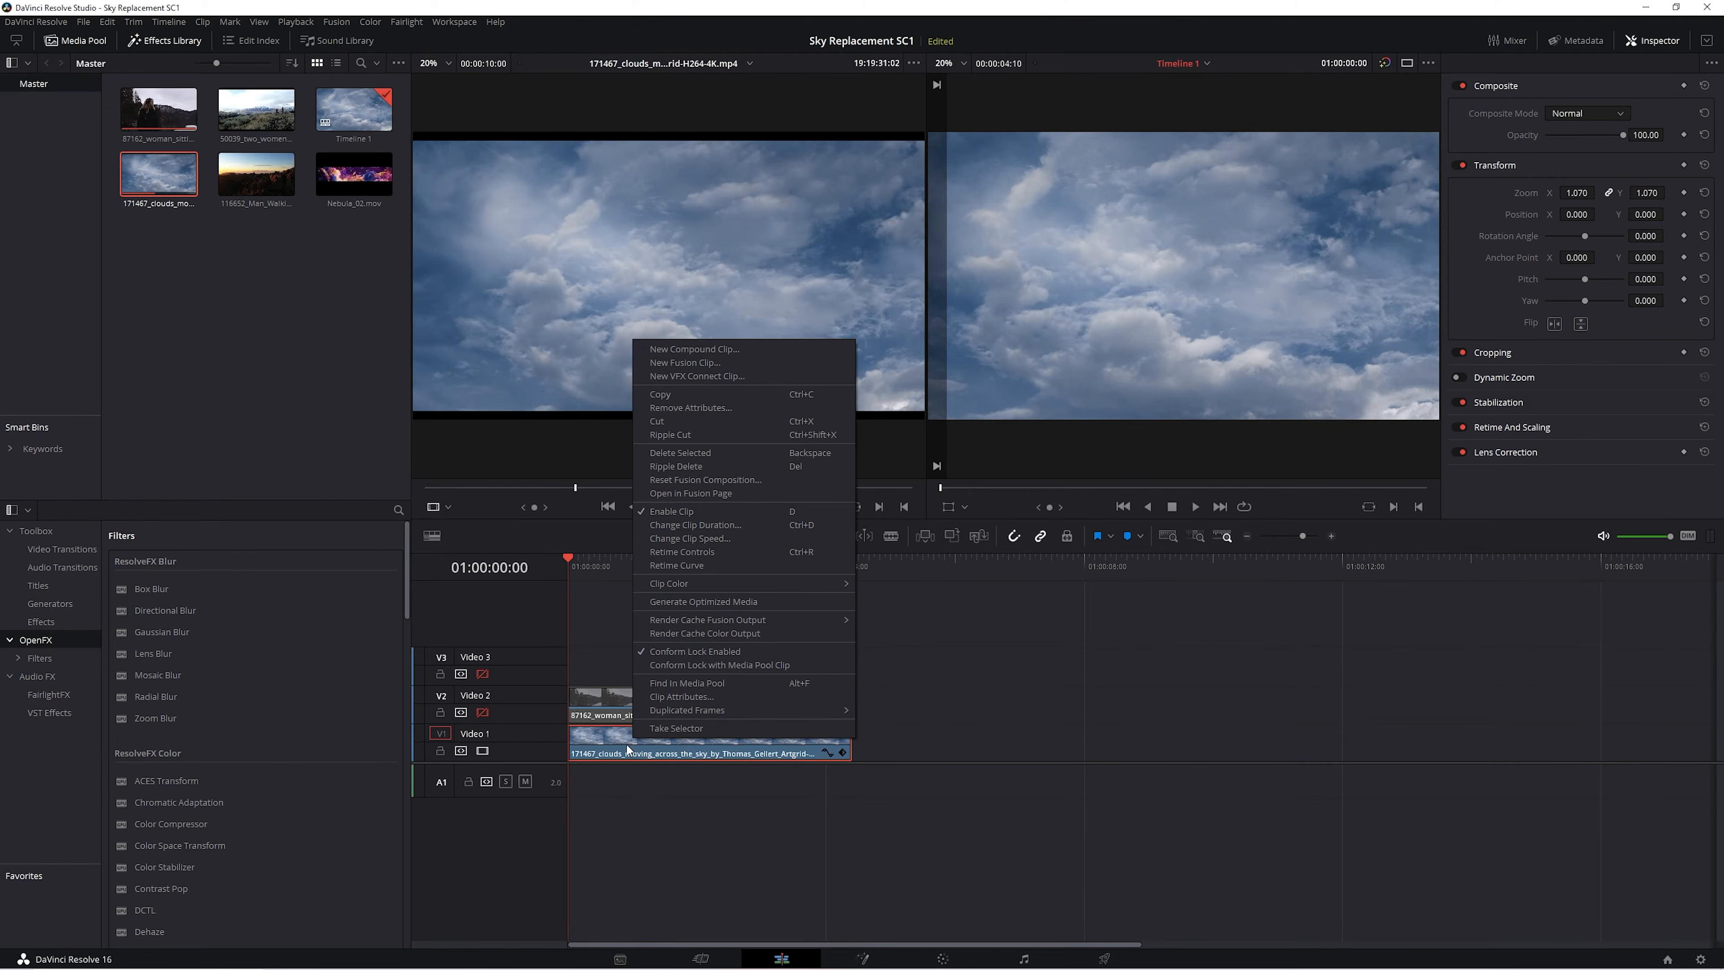
click(703, 538)
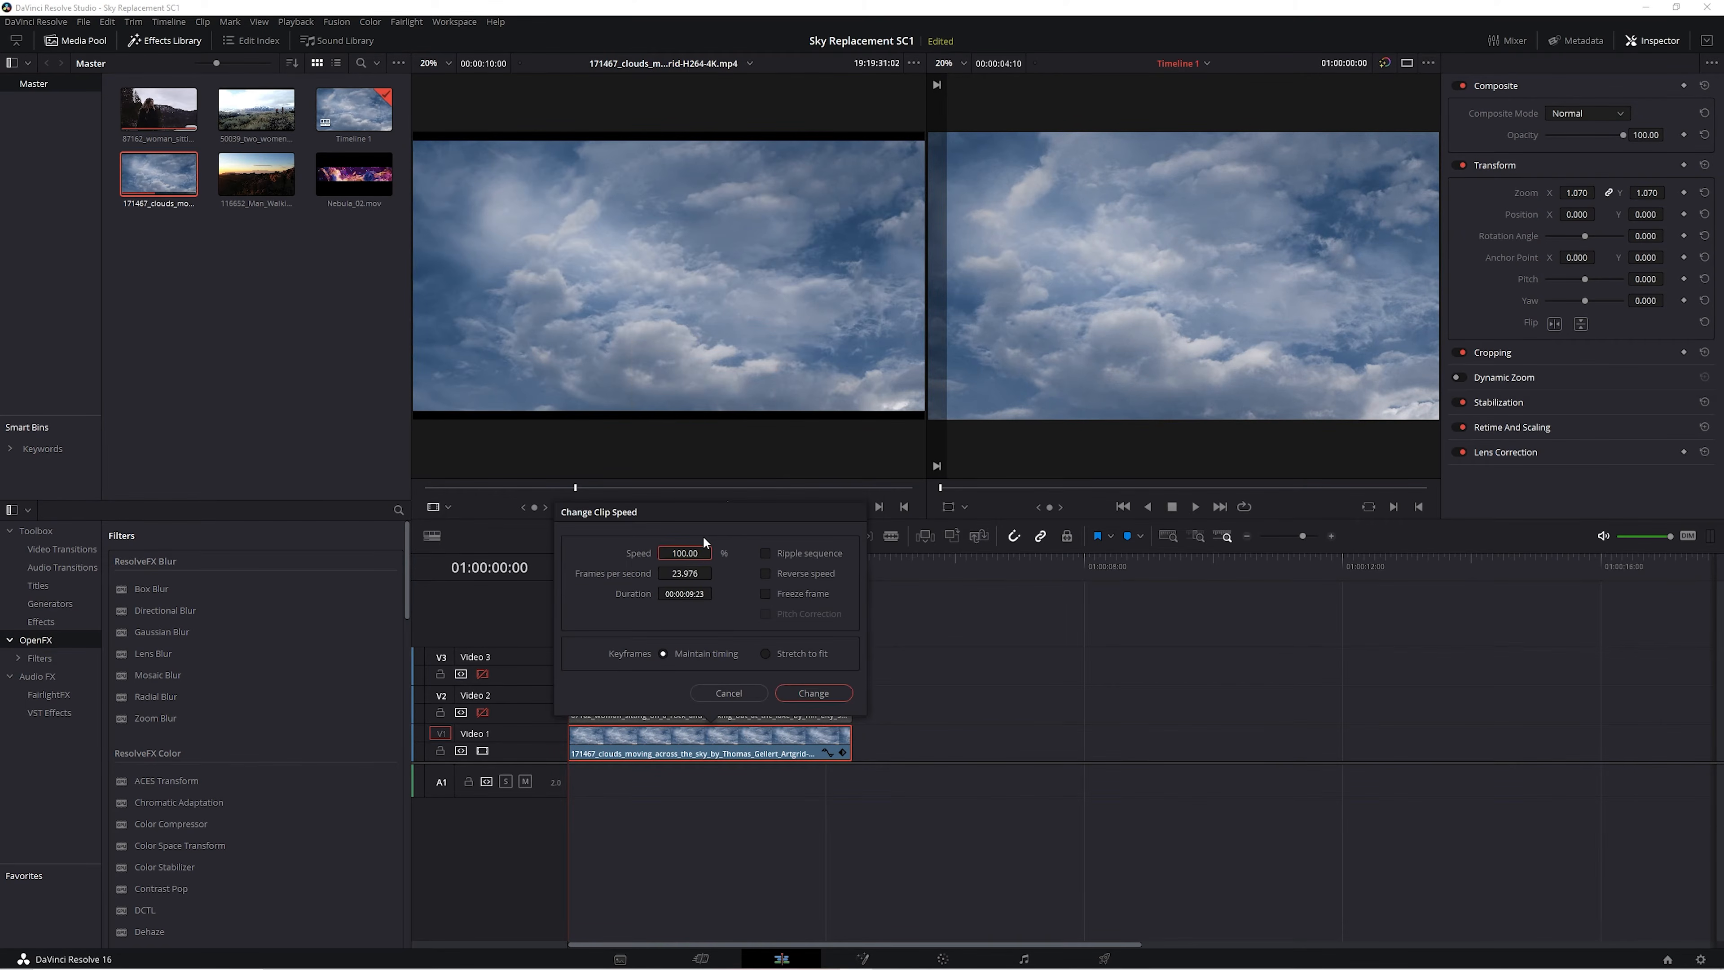
click(765, 593)
click(813, 692)
mouse_move(573, 561)
mouse_down()
mouse_move(799, 569)
mouse_move(568, 574)
mouse_up()
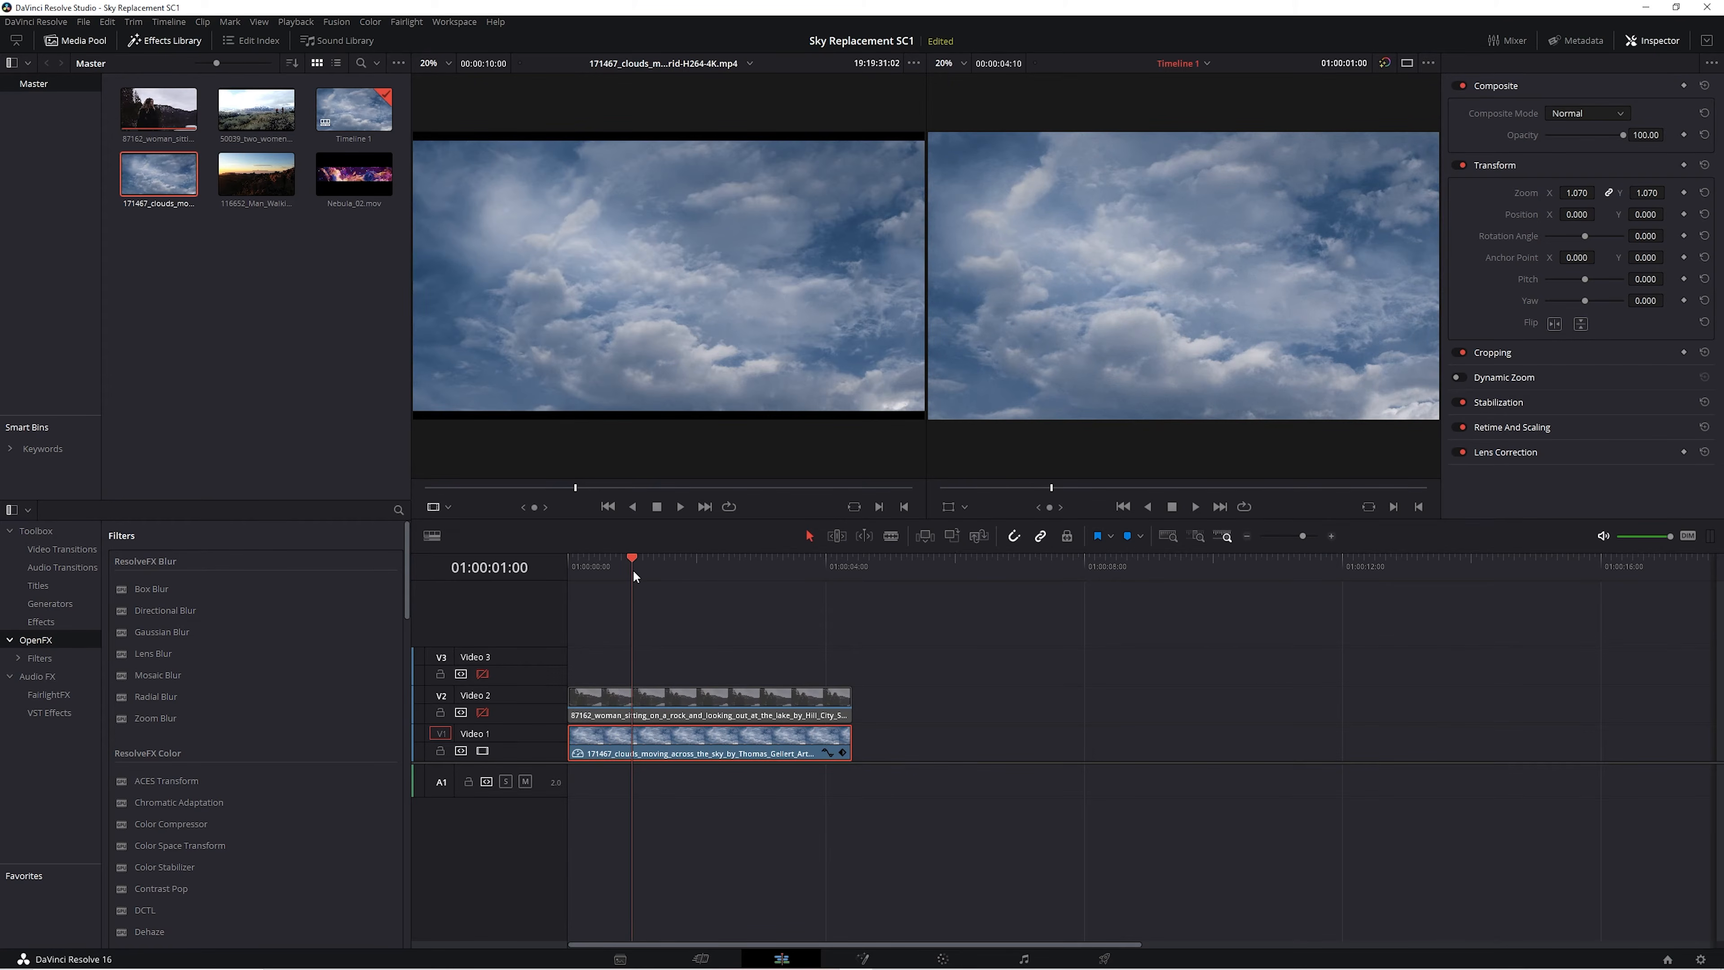
Turn Video 2's output back on and play the composite from the start with the frozen clouds.
click(482, 711)
key(space)
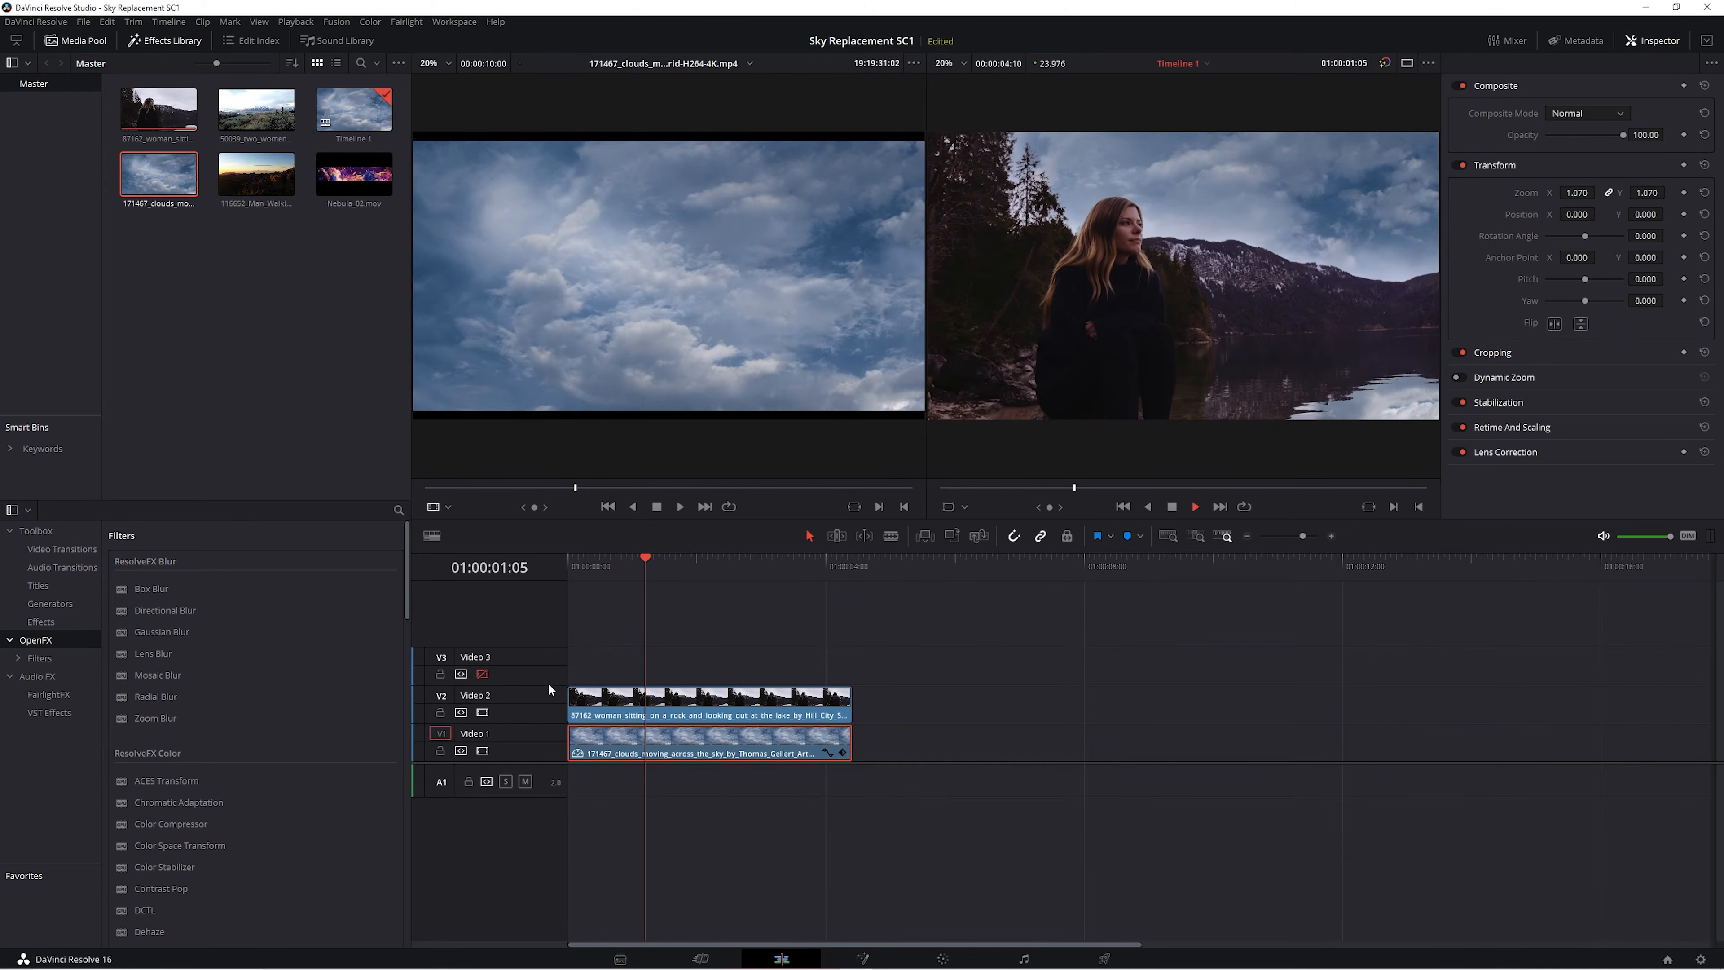
click(796, 561)
drag(797, 560, 532, 555)
key(space)
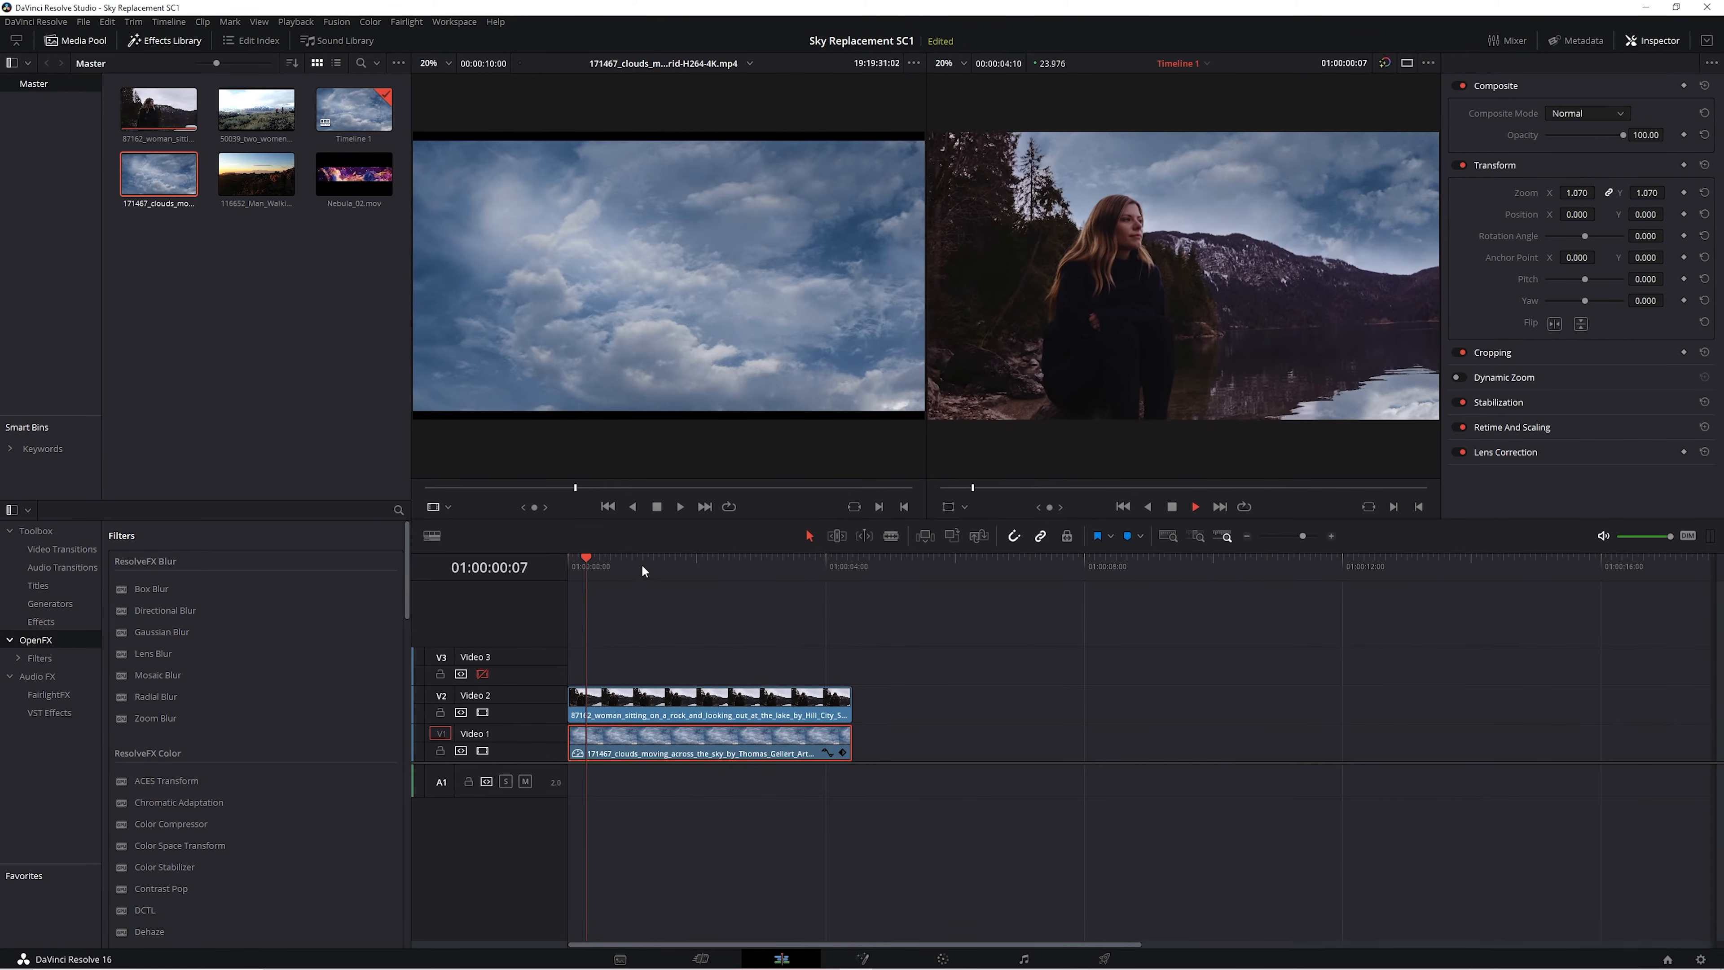
drag(687, 572, 563, 594)
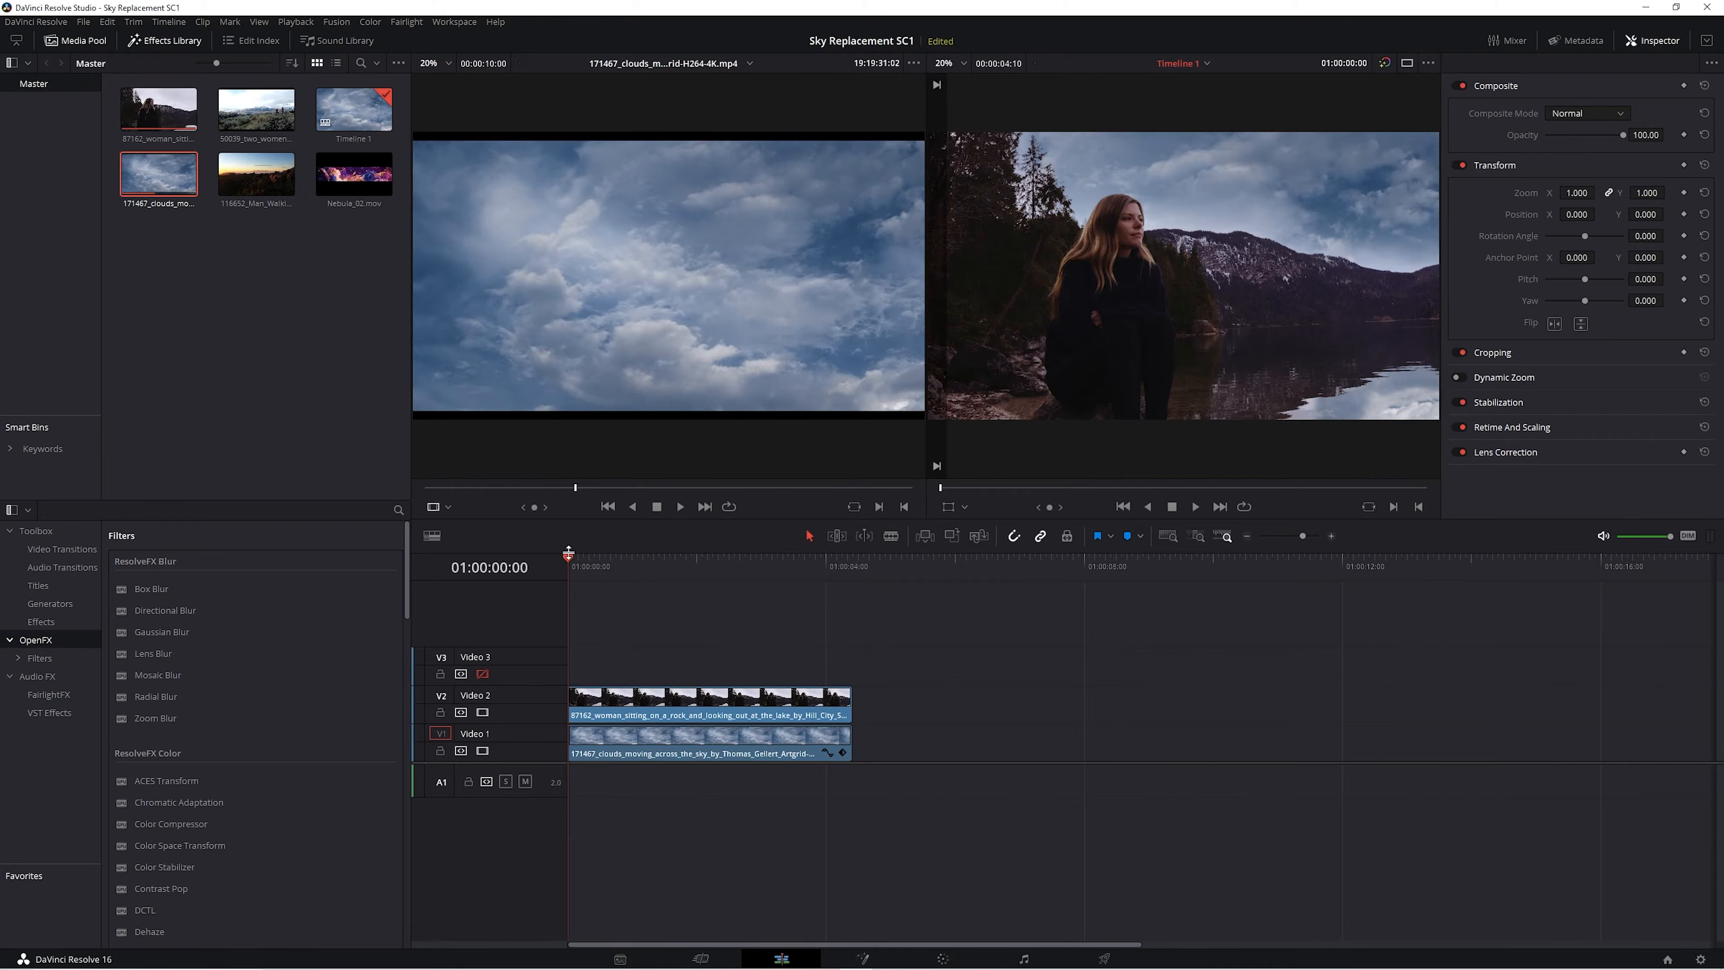
At the timeline's first frame, disable and re-enable the clip to compare the composite.
mouse_move(566, 553)
mouse_down()
mouse_move(781, 570)
mouse_move(568, 570)
mouse_up()
key(d)
key(d)
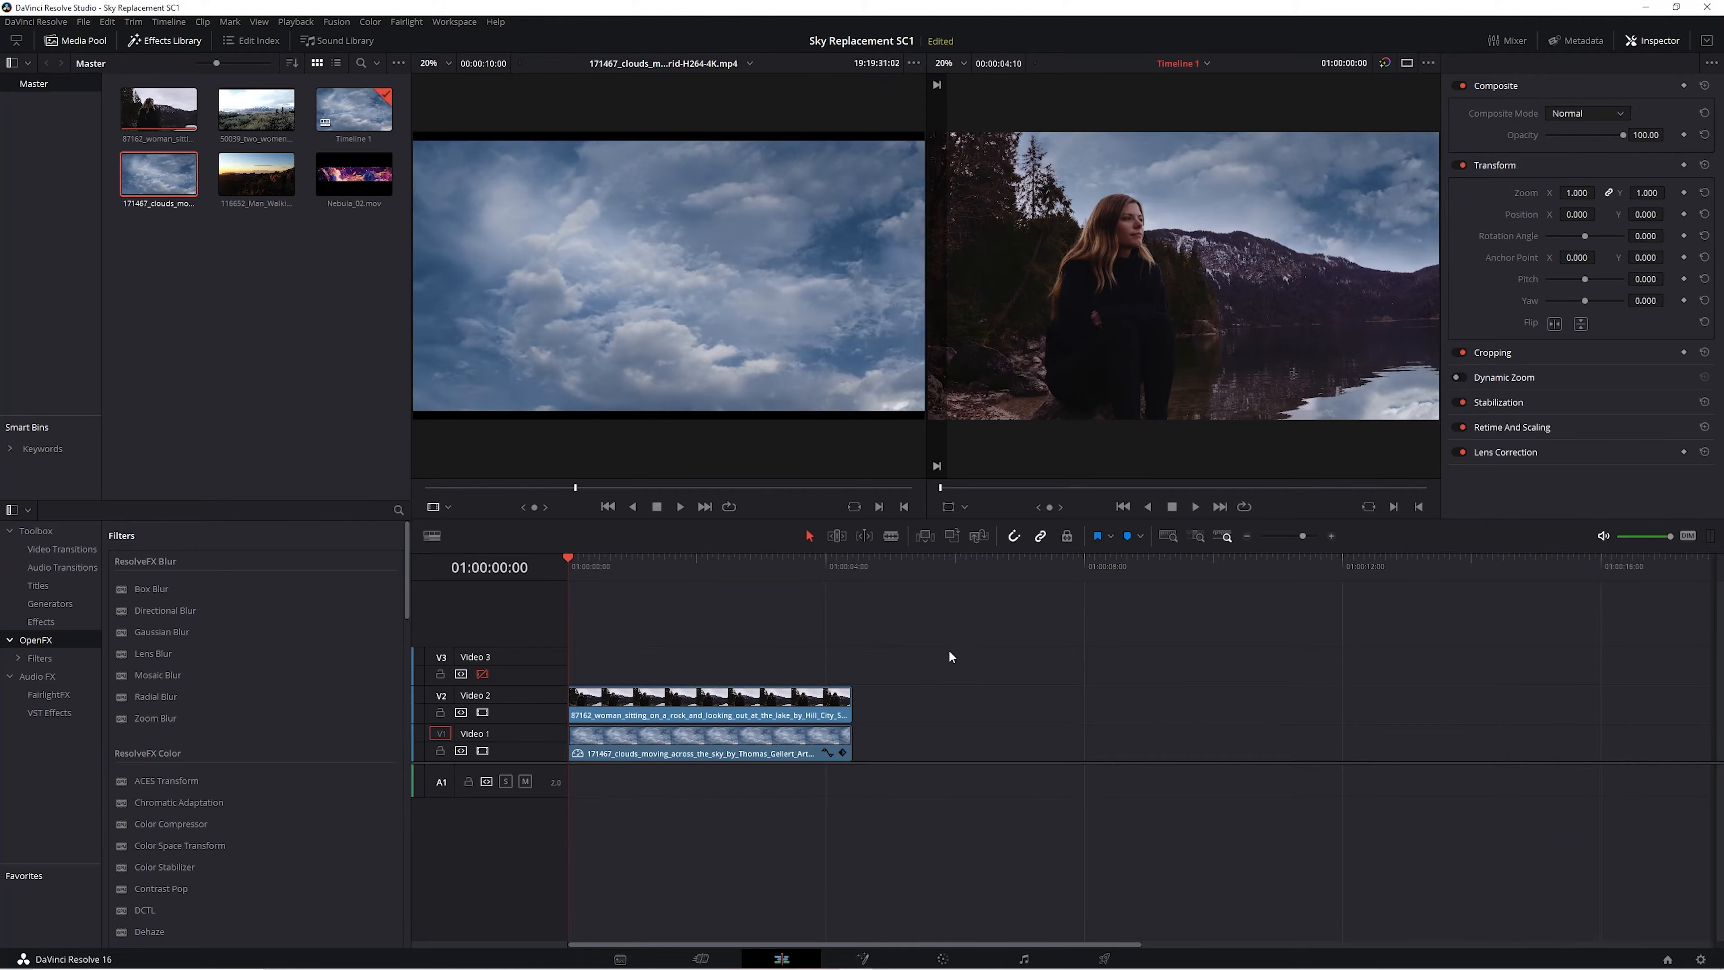
Duplicate the stacked woman and clouds clips further along Video 2 and Video 1, leaving a gap after the originals.
drag(961, 617, 695, 774)
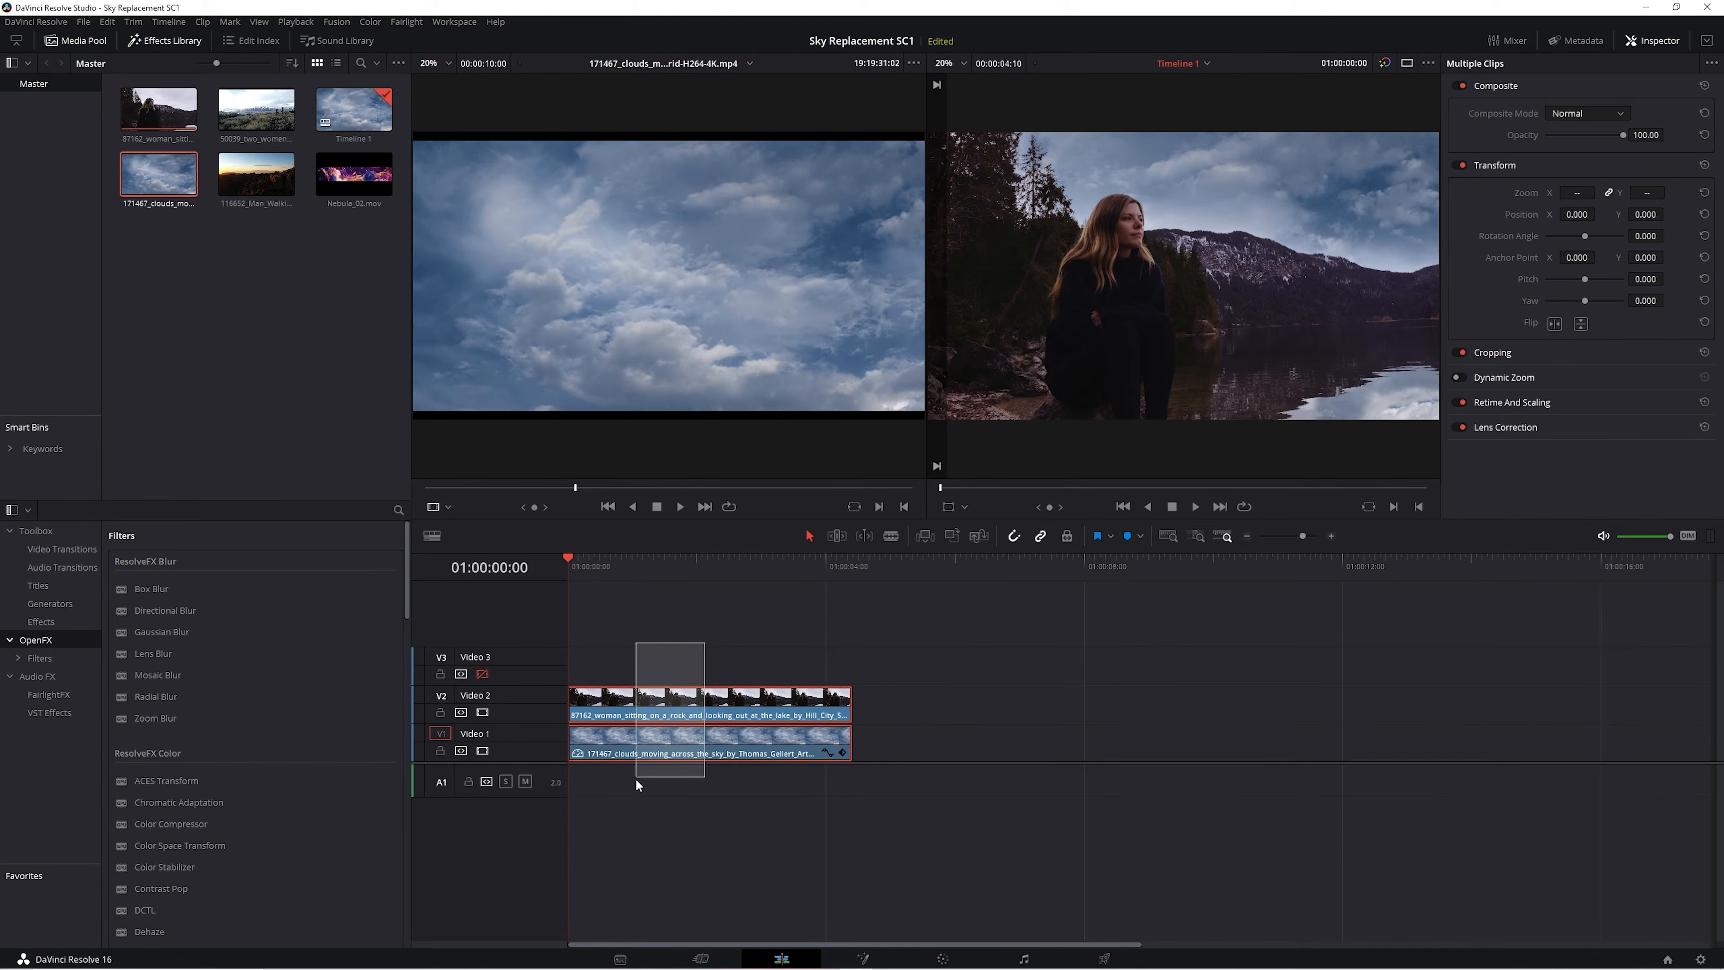
drag(621, 706, 1103, 706)
click(1246, 643)
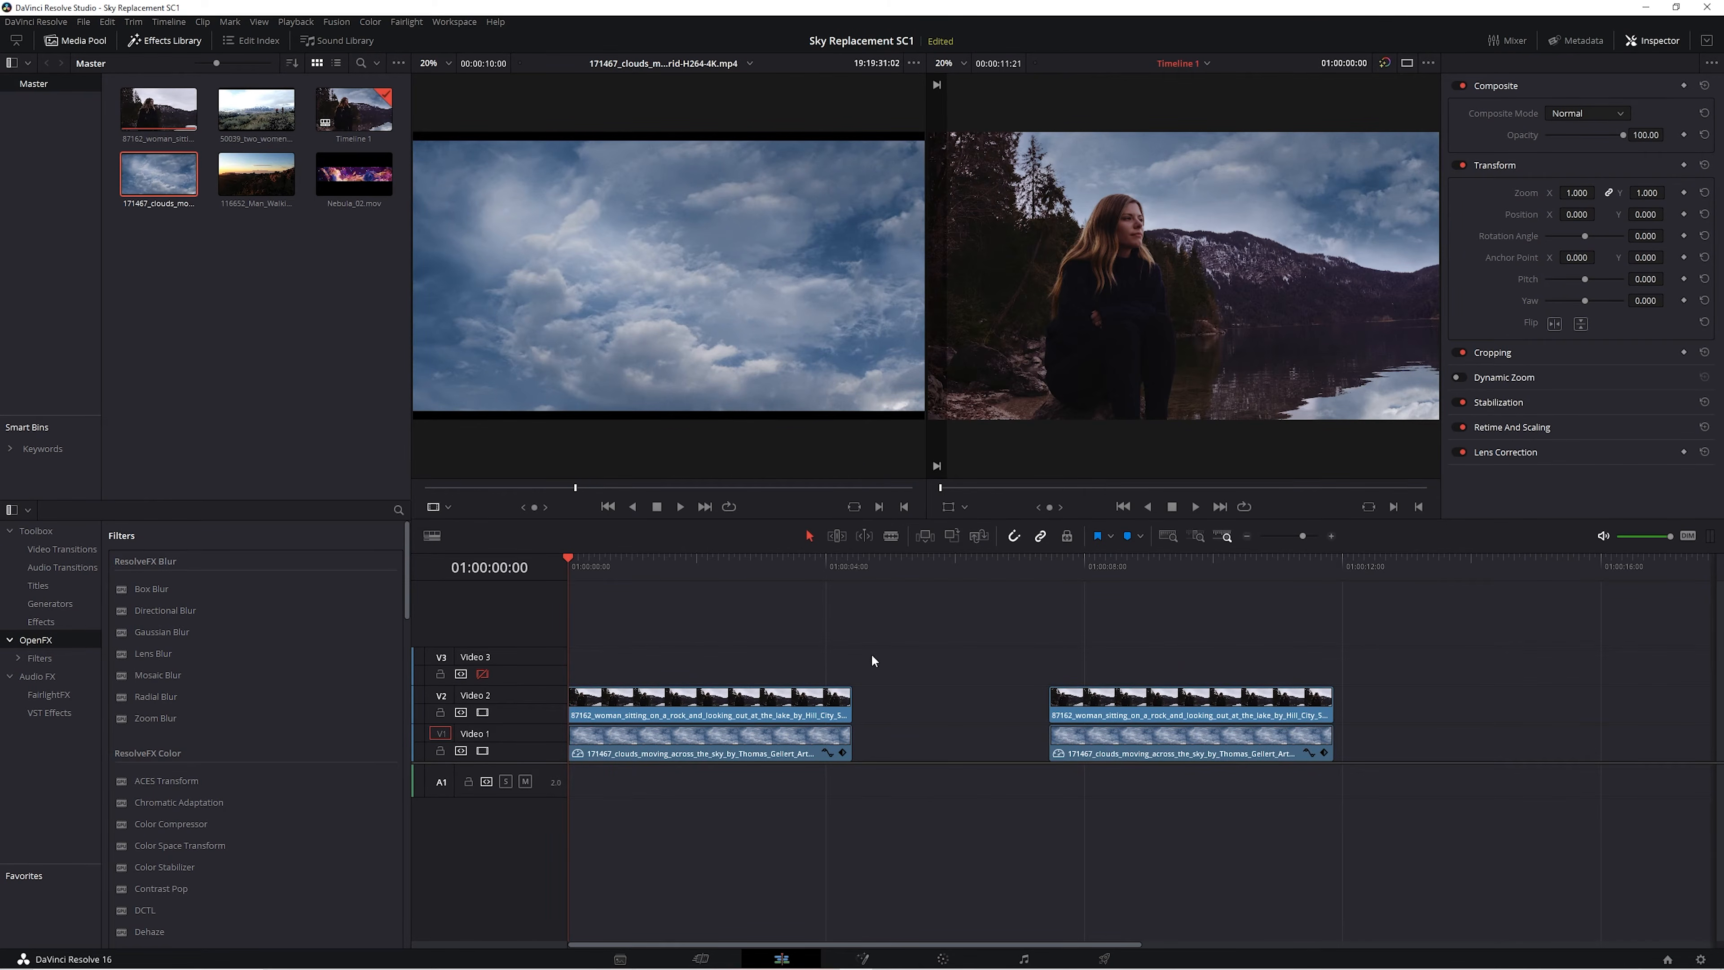
Combine the first stacked woman and clouds clips into a new Fusion clip and open it on the Fusion page.
drag(685, 623, 656, 737)
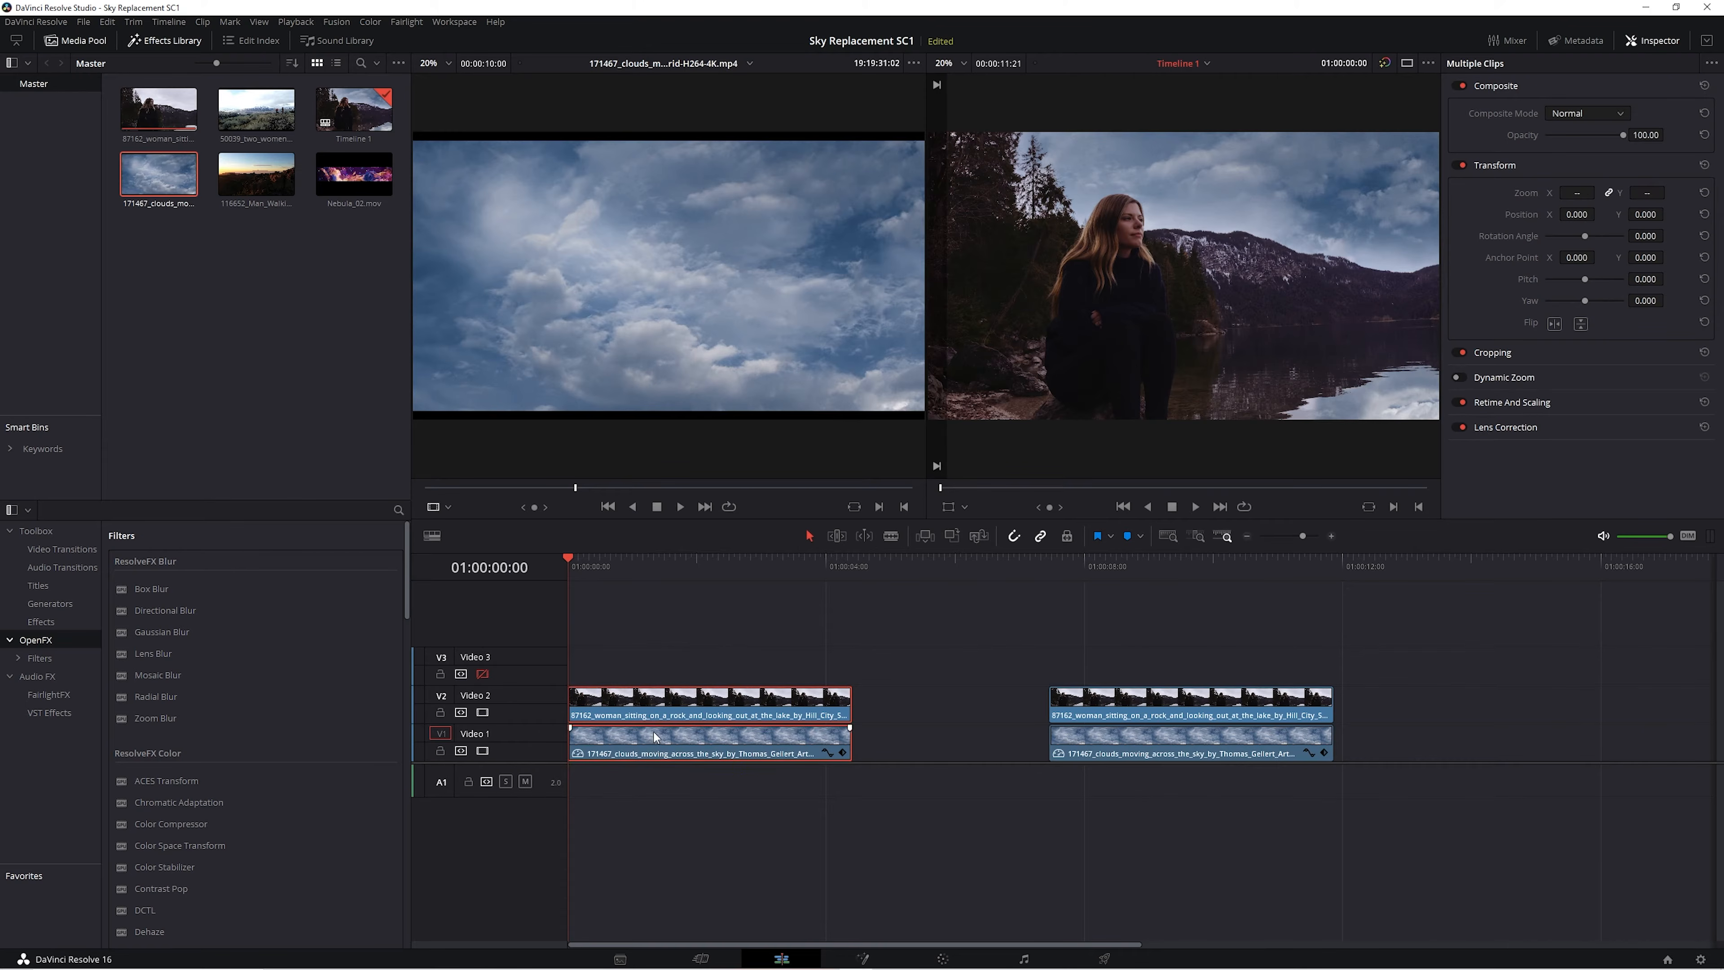
right_click(662, 703)
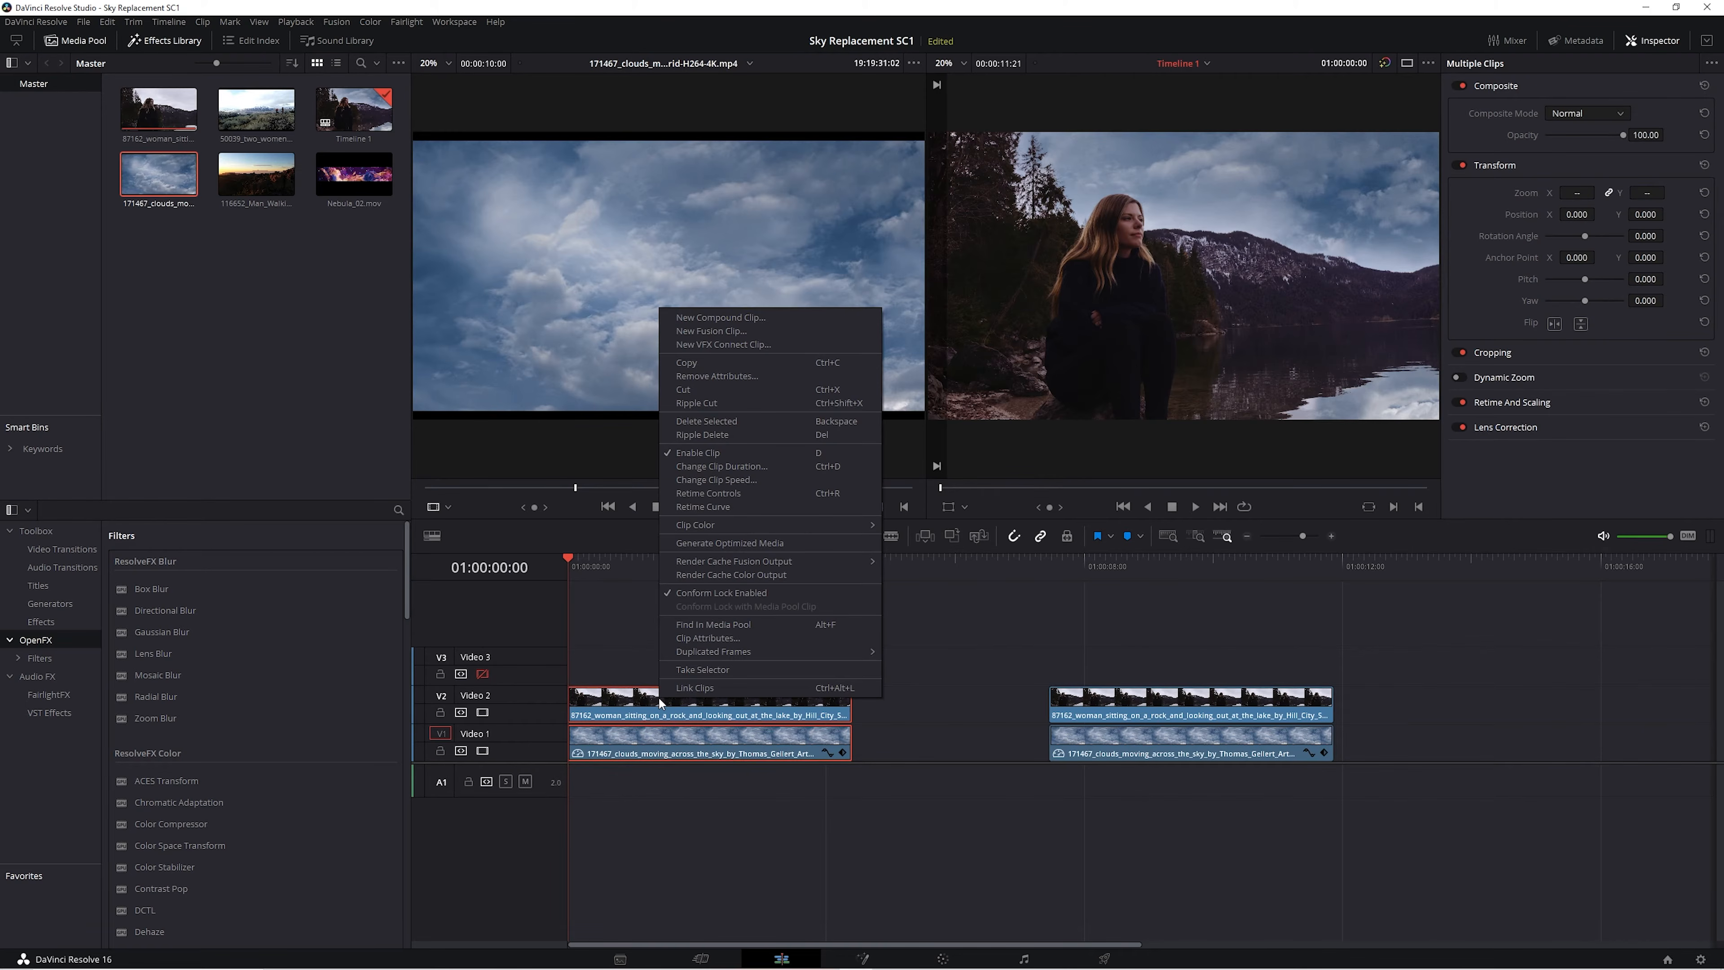
click(724, 331)
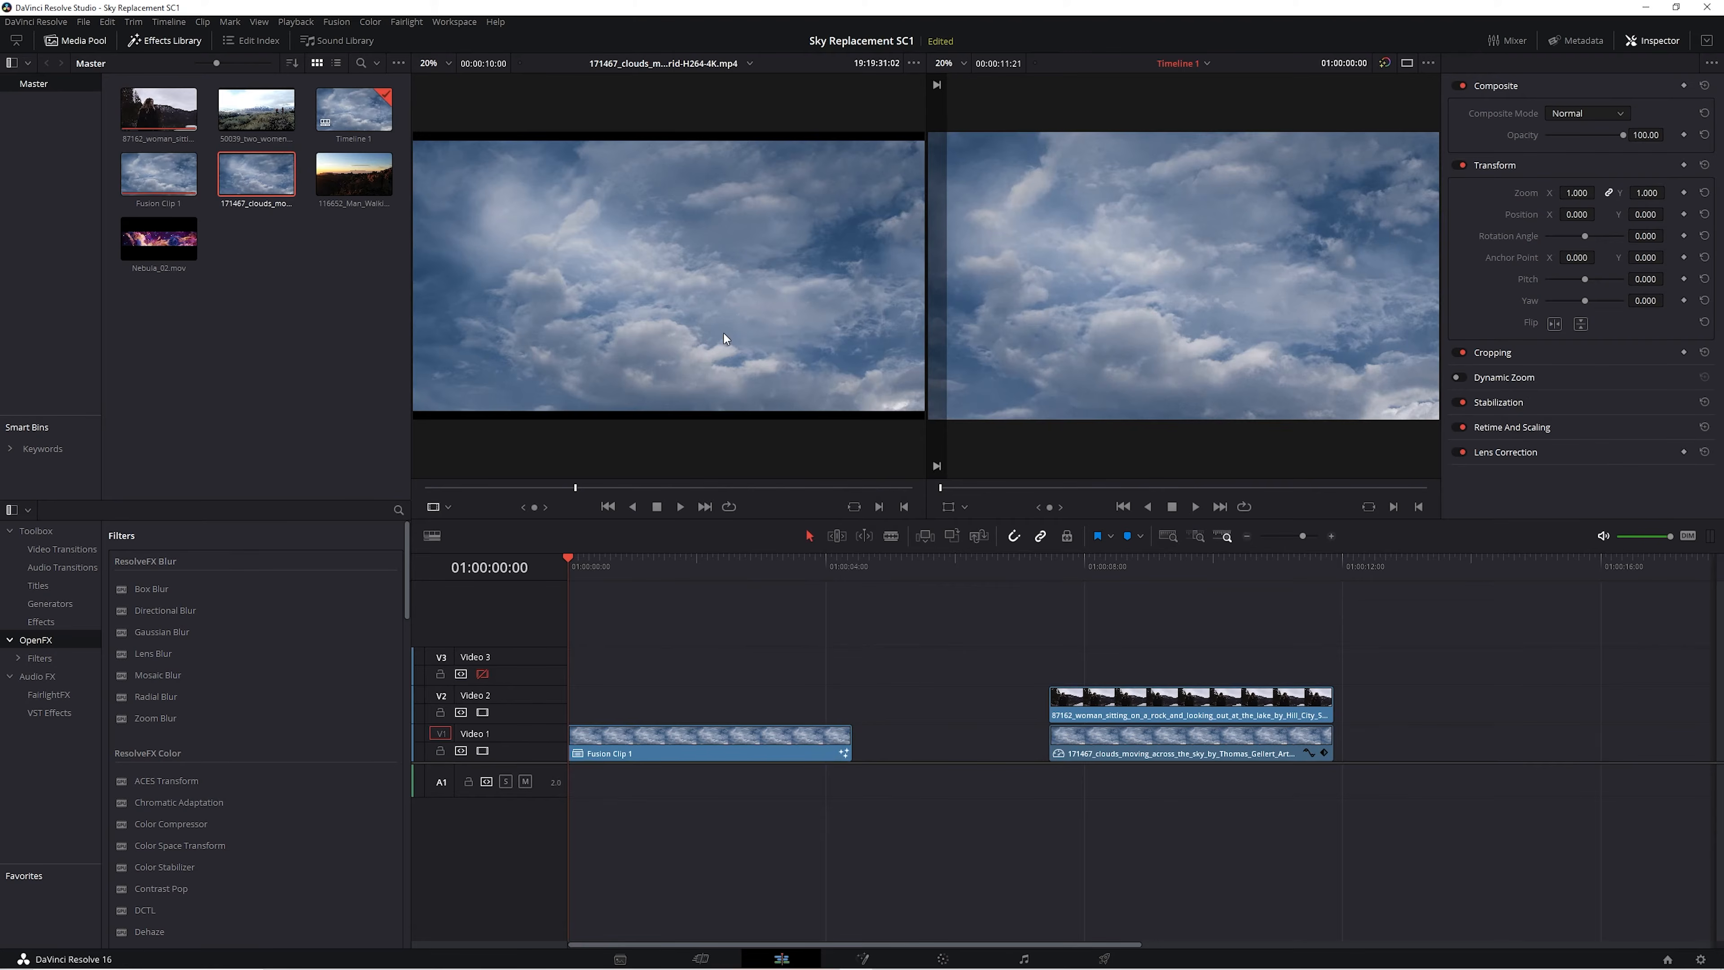
click(661, 739)
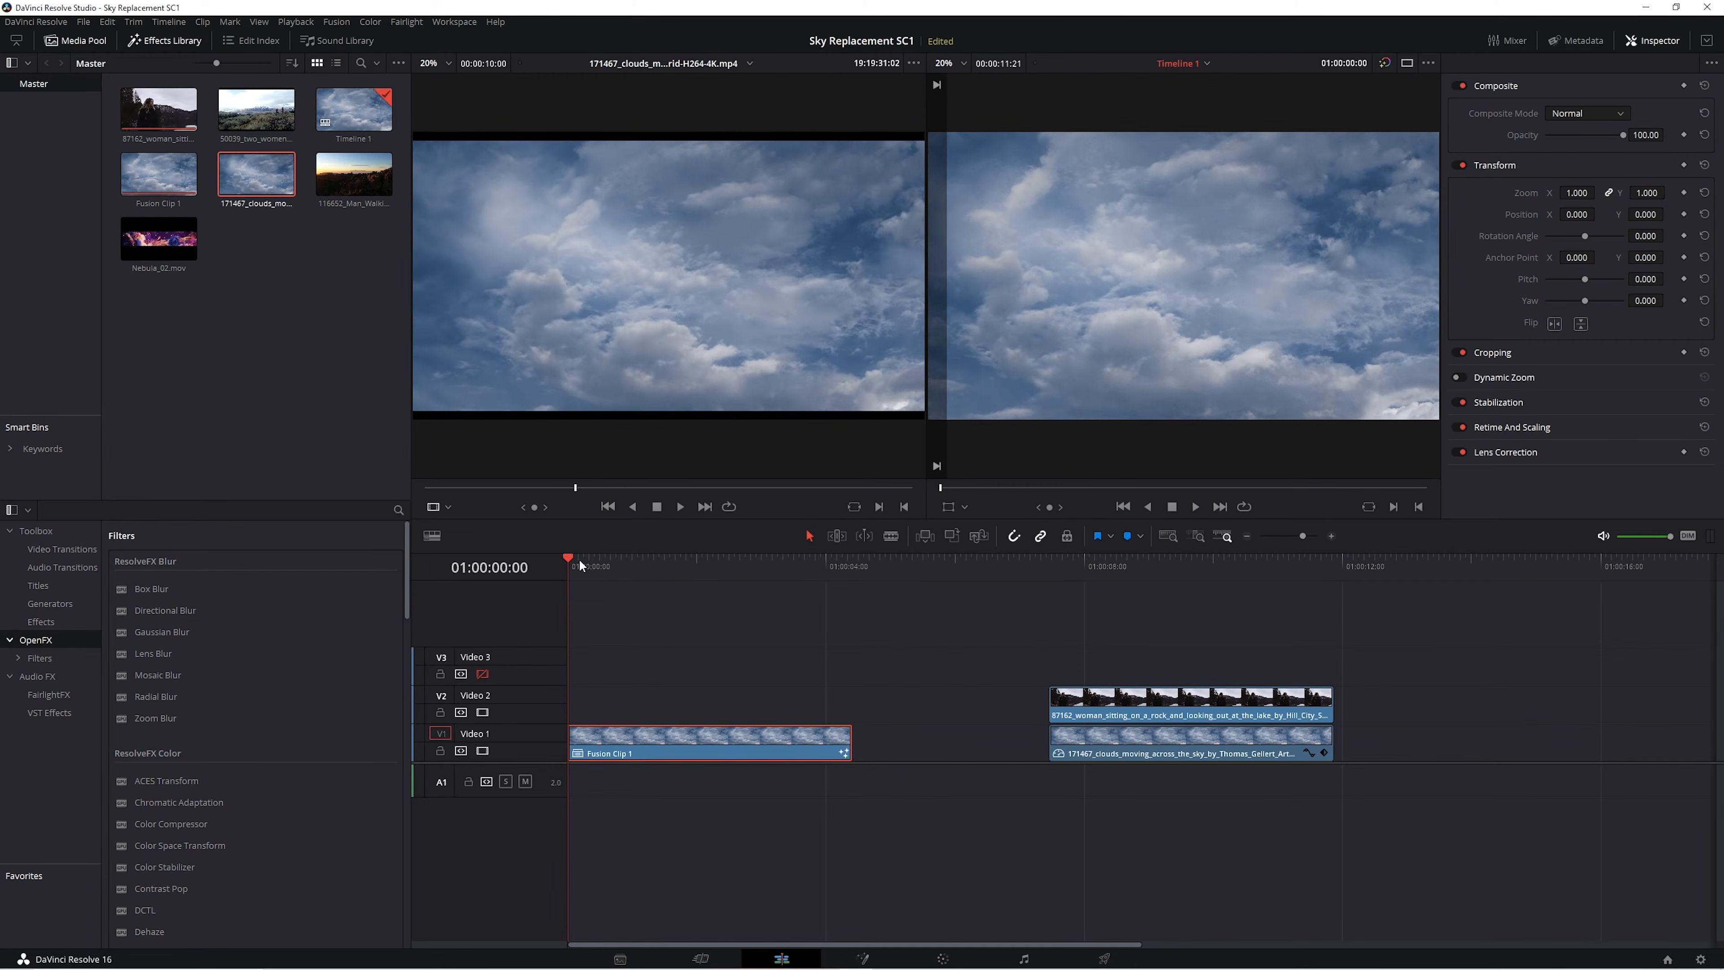
click(864, 958)
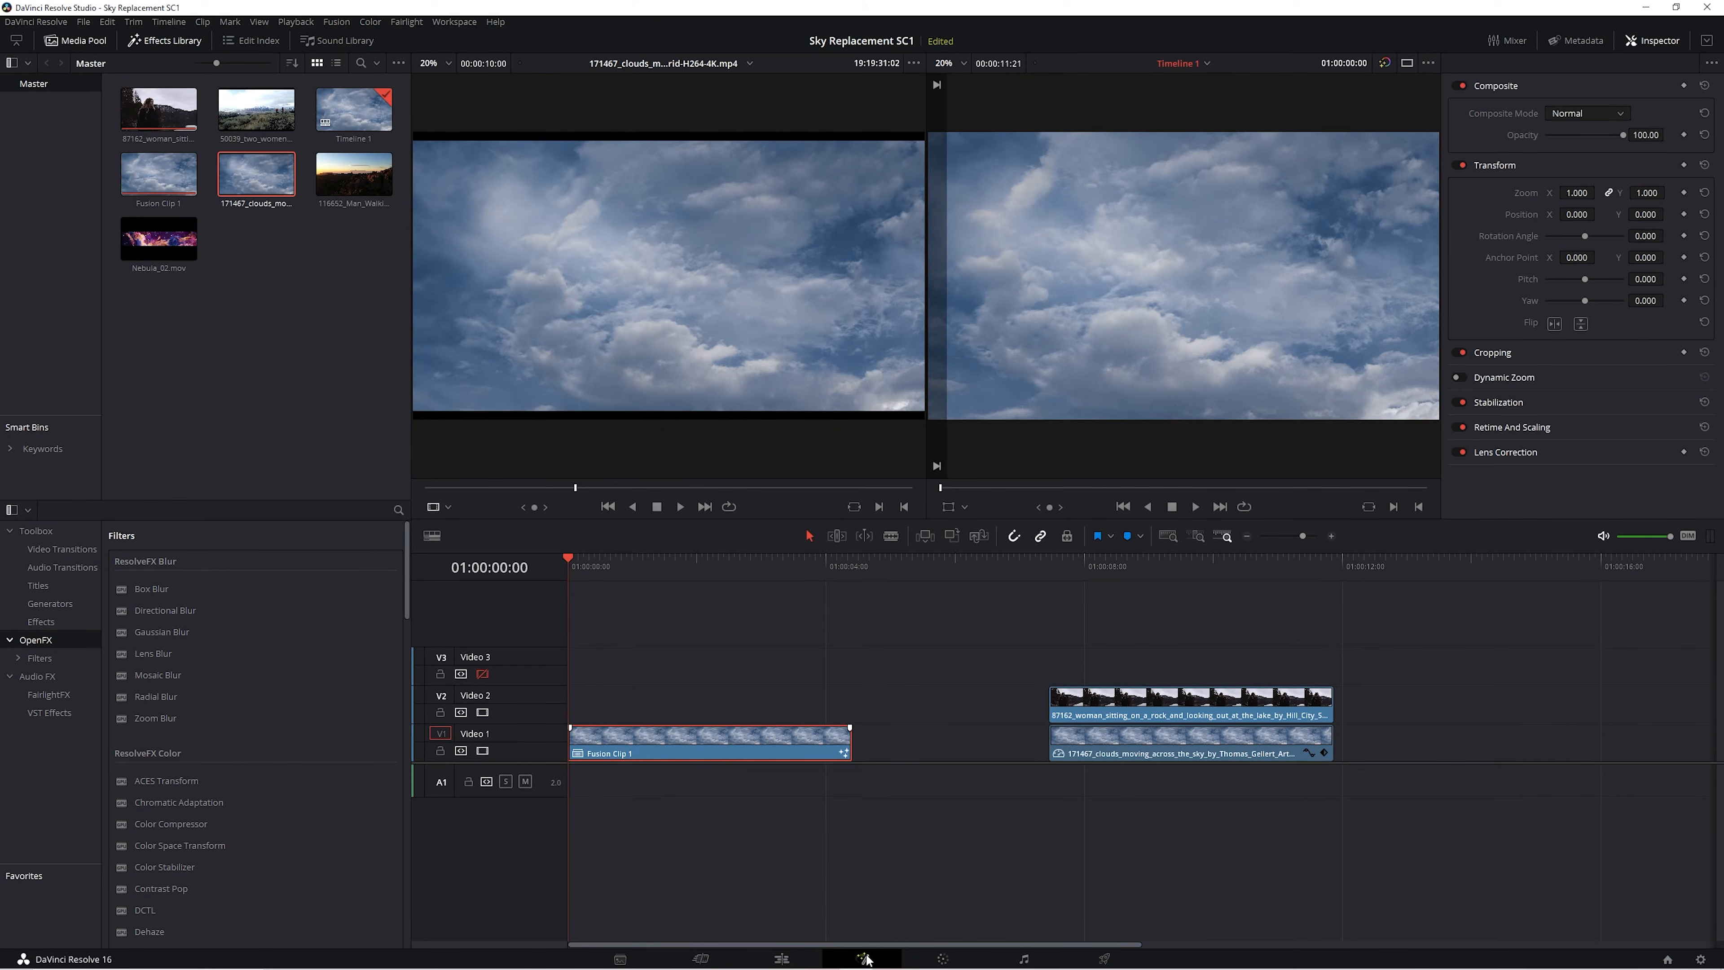
Rearrange the nodes so MediaIn1 and MediaIn2 sit above and below the input side of Merge1, with MediaOut1 level with Merge1.
drag(637, 653, 848, 655)
drag(366, 669, 600, 684)
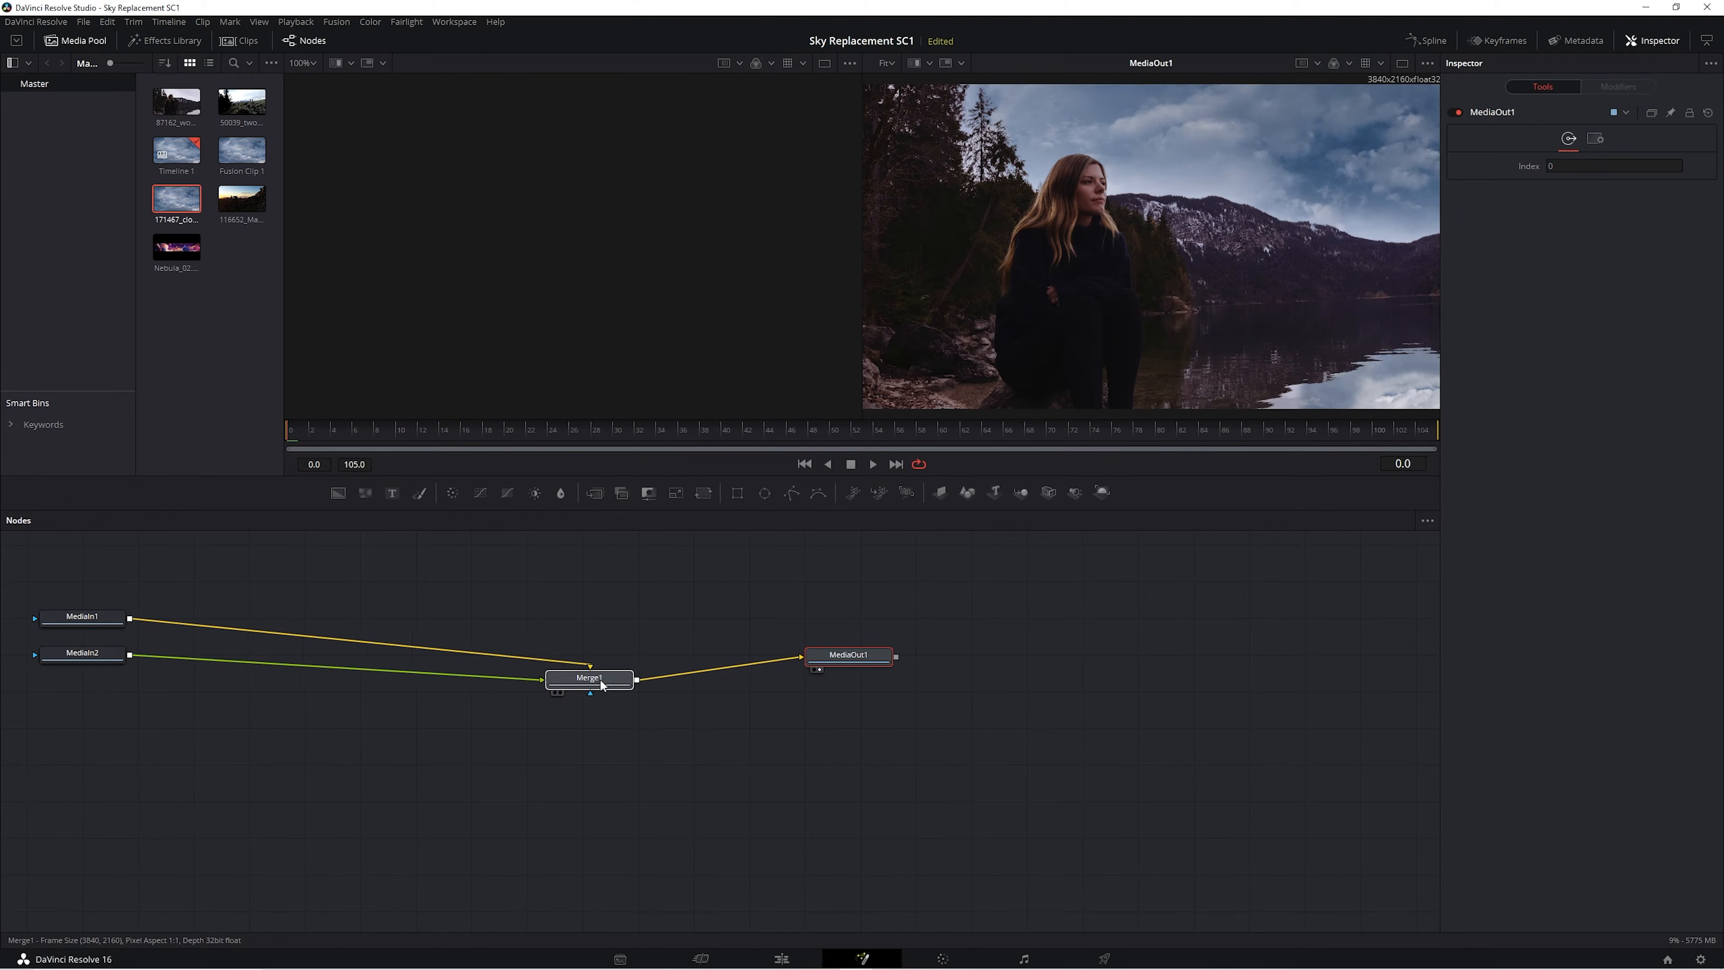
drag(109, 657, 412, 739)
drag(95, 618, 484, 611)
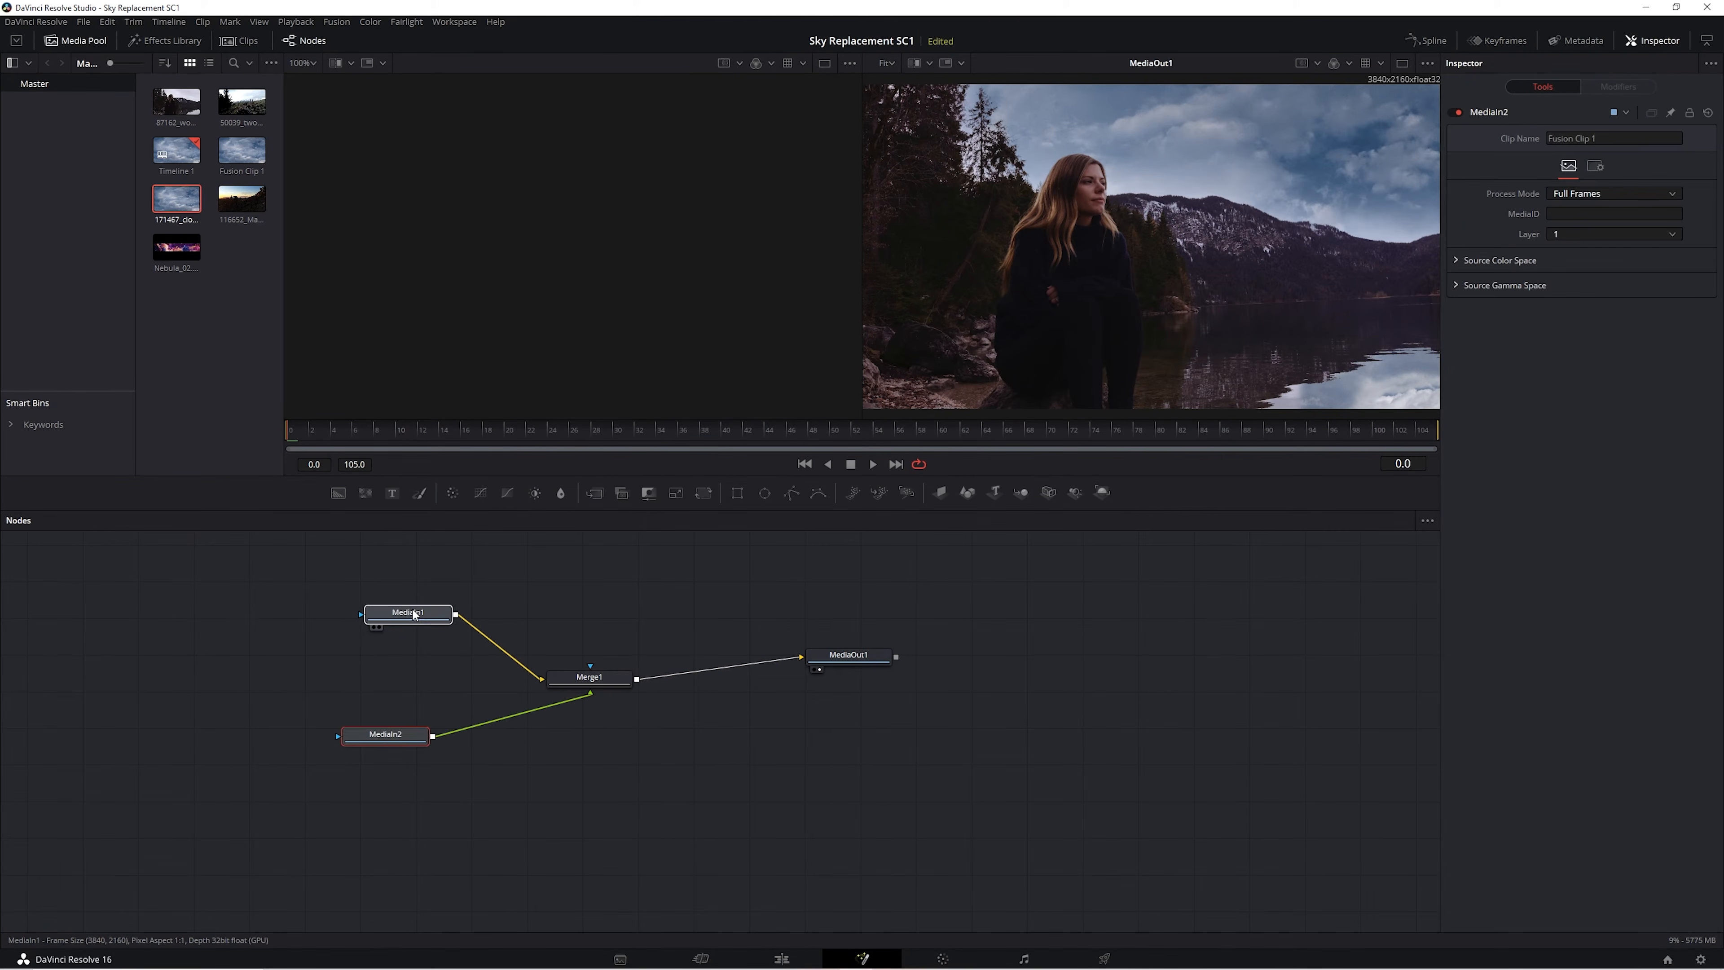
click(391, 739)
click(603, 684)
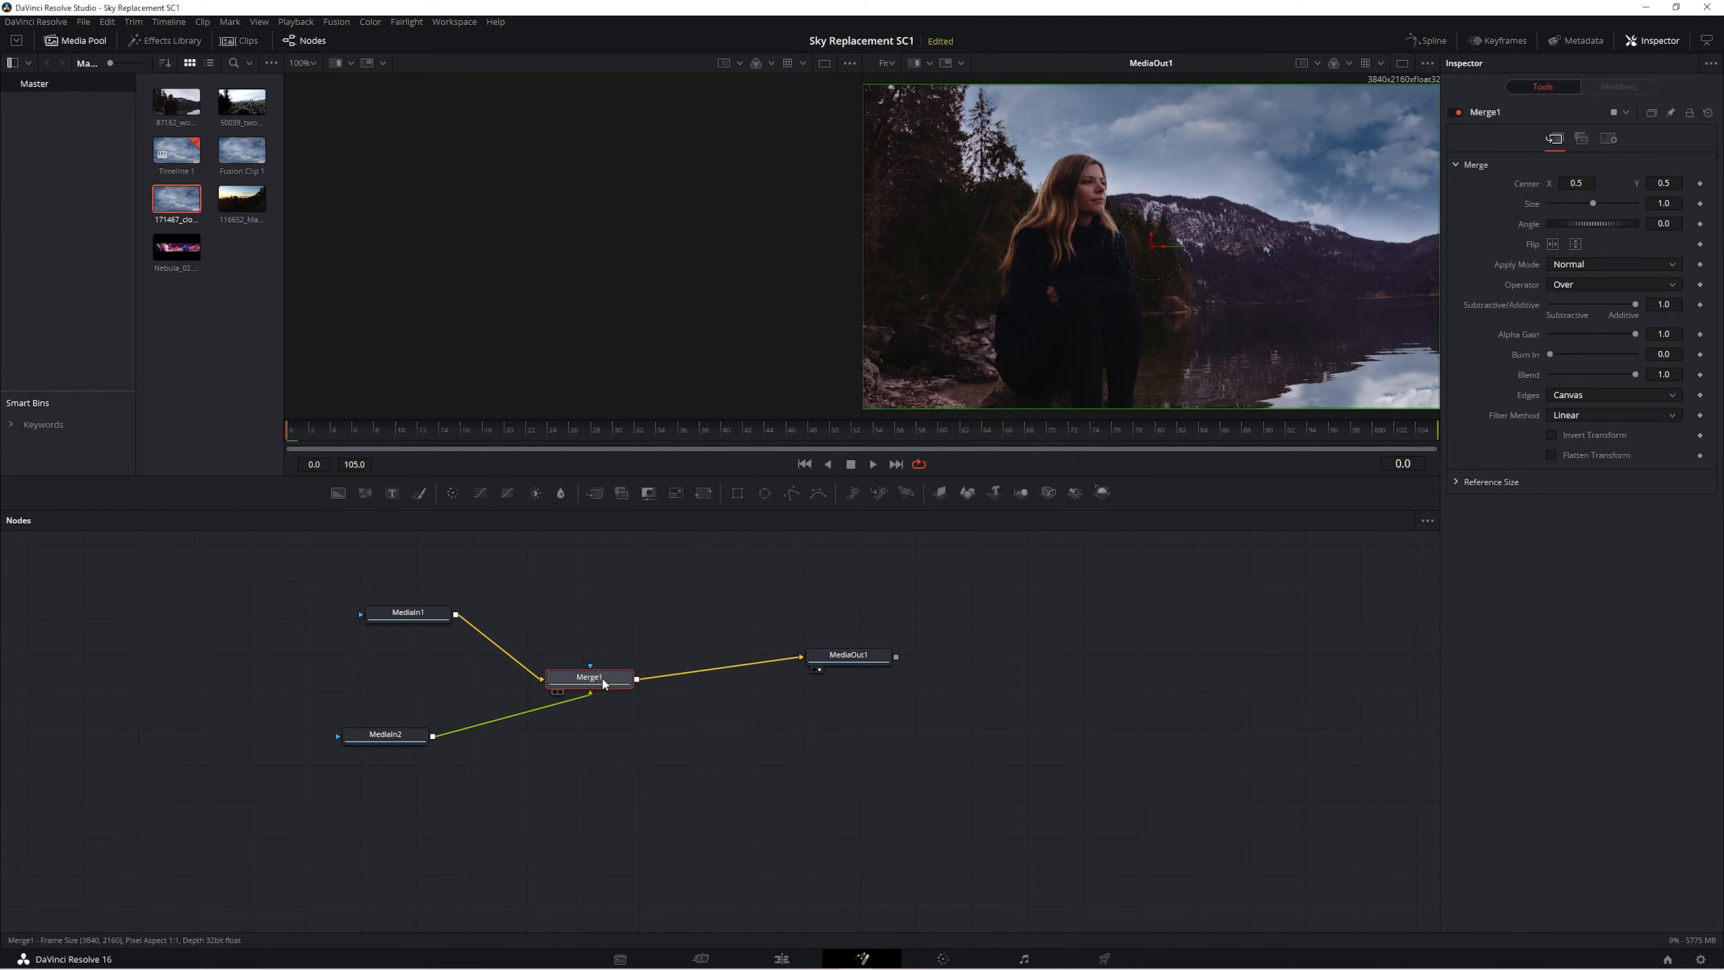
drag(870, 659, 915, 682)
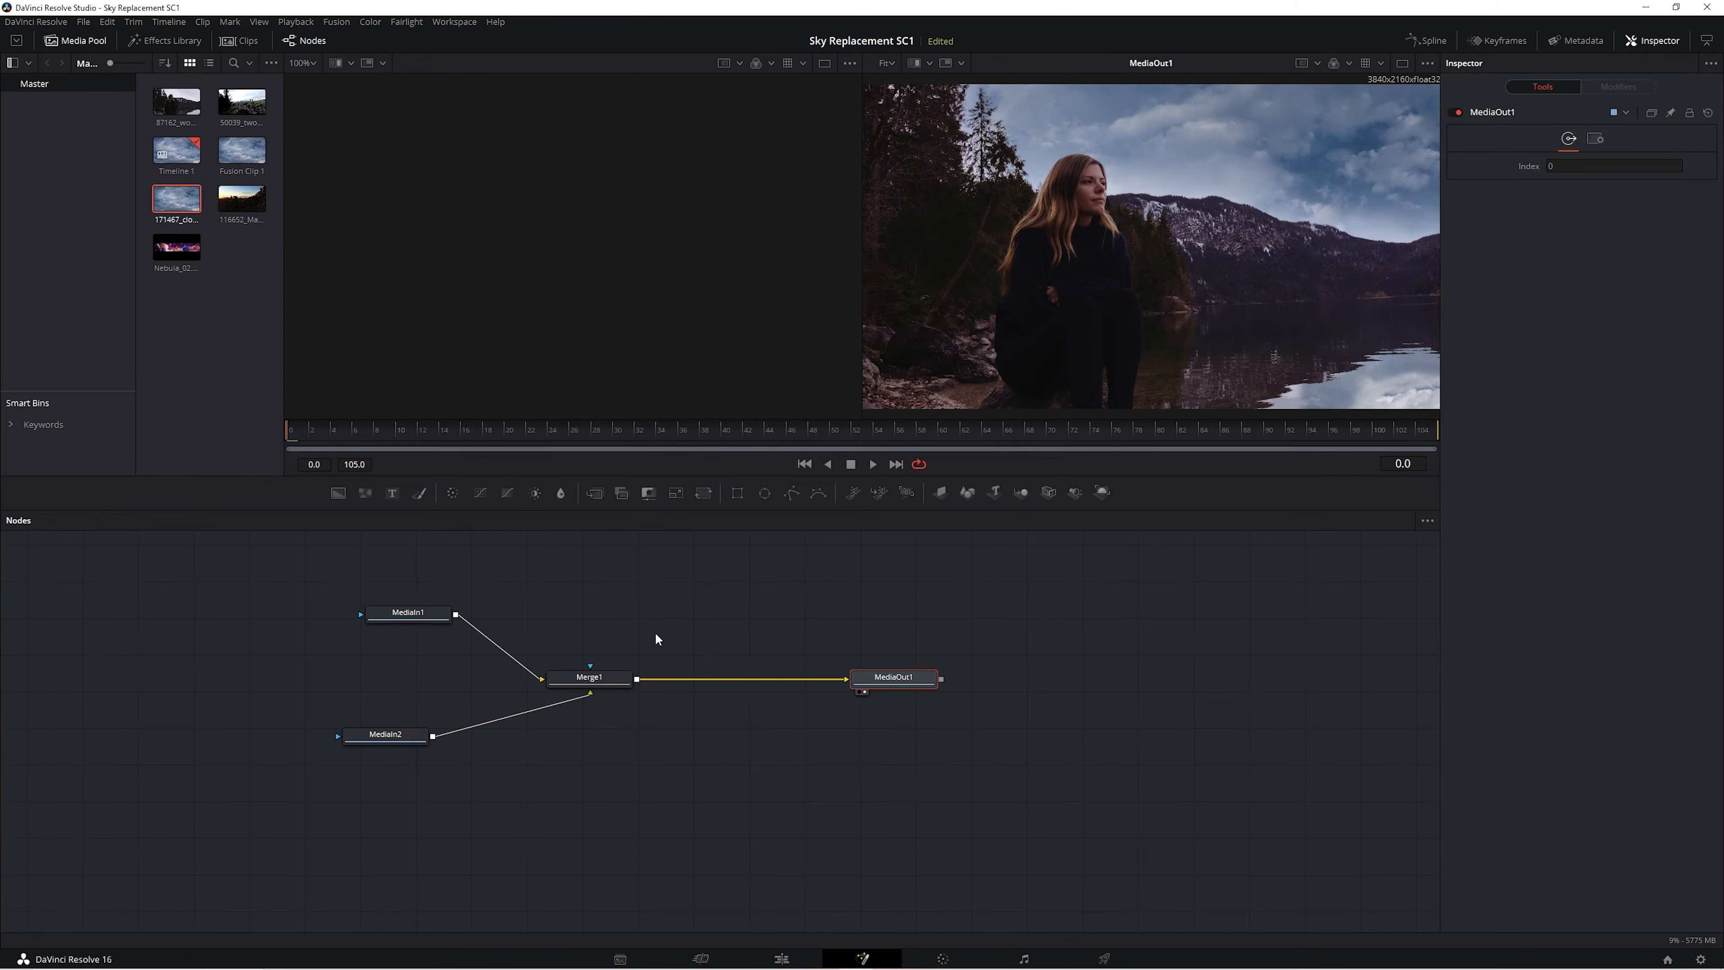
Show the MediaIn1 node in the first viewer and rename it Clouds.
click(415, 612)
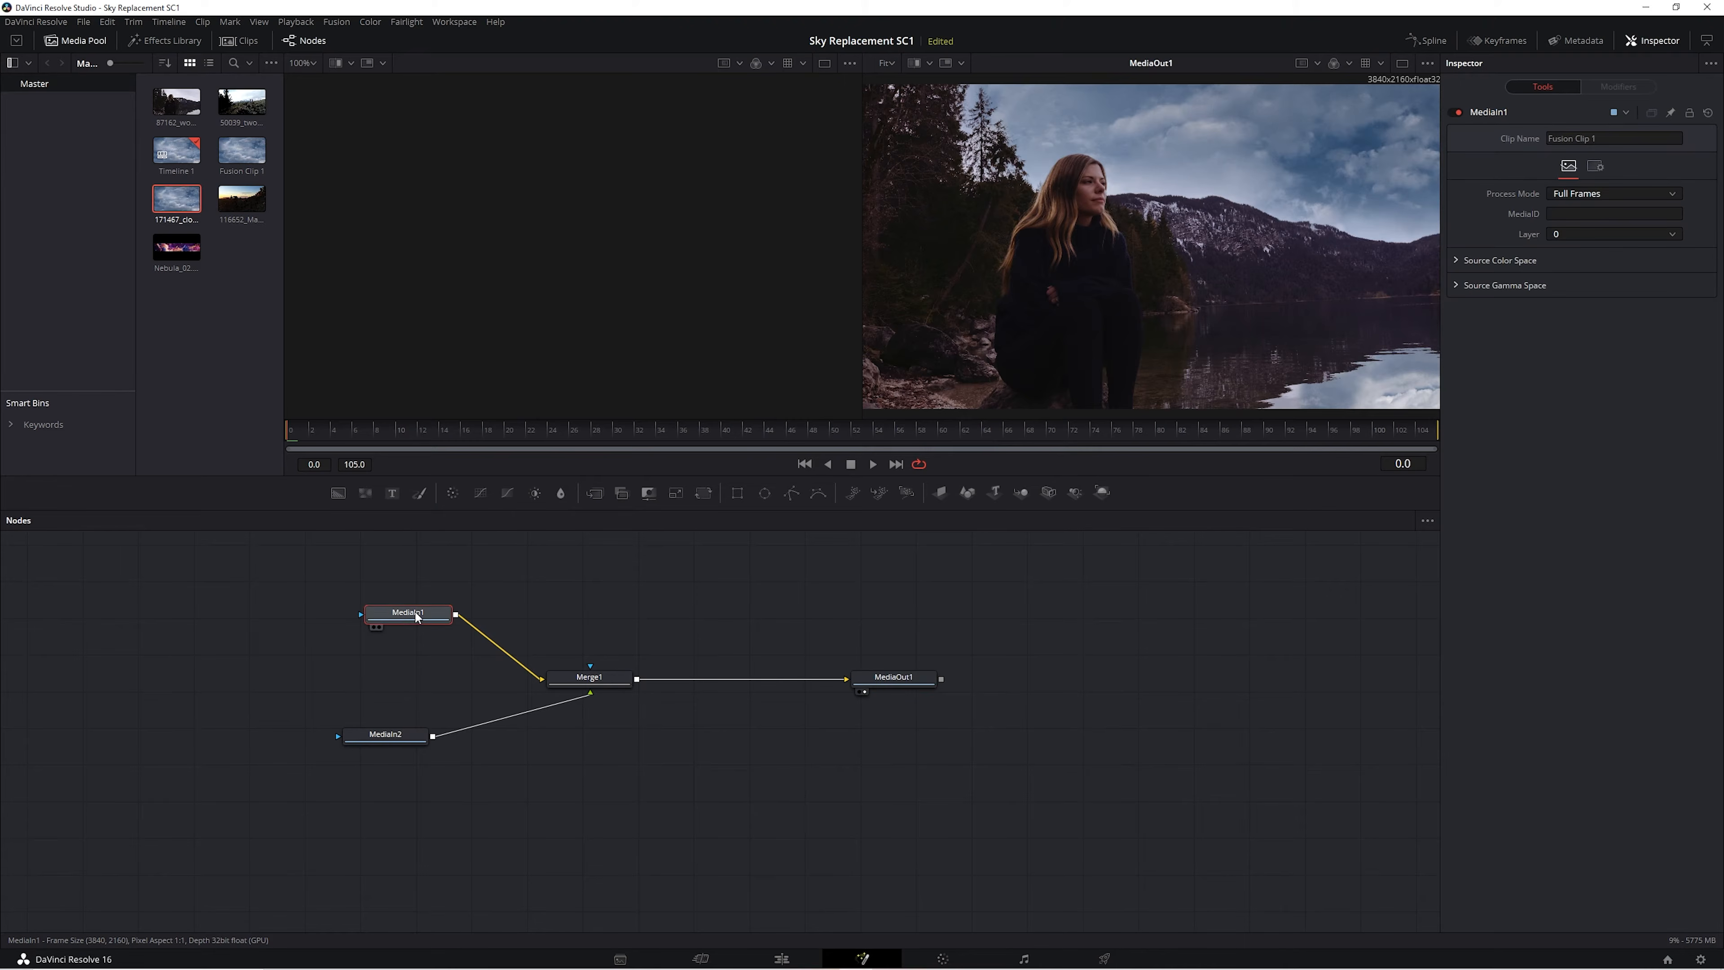
click(392, 738)
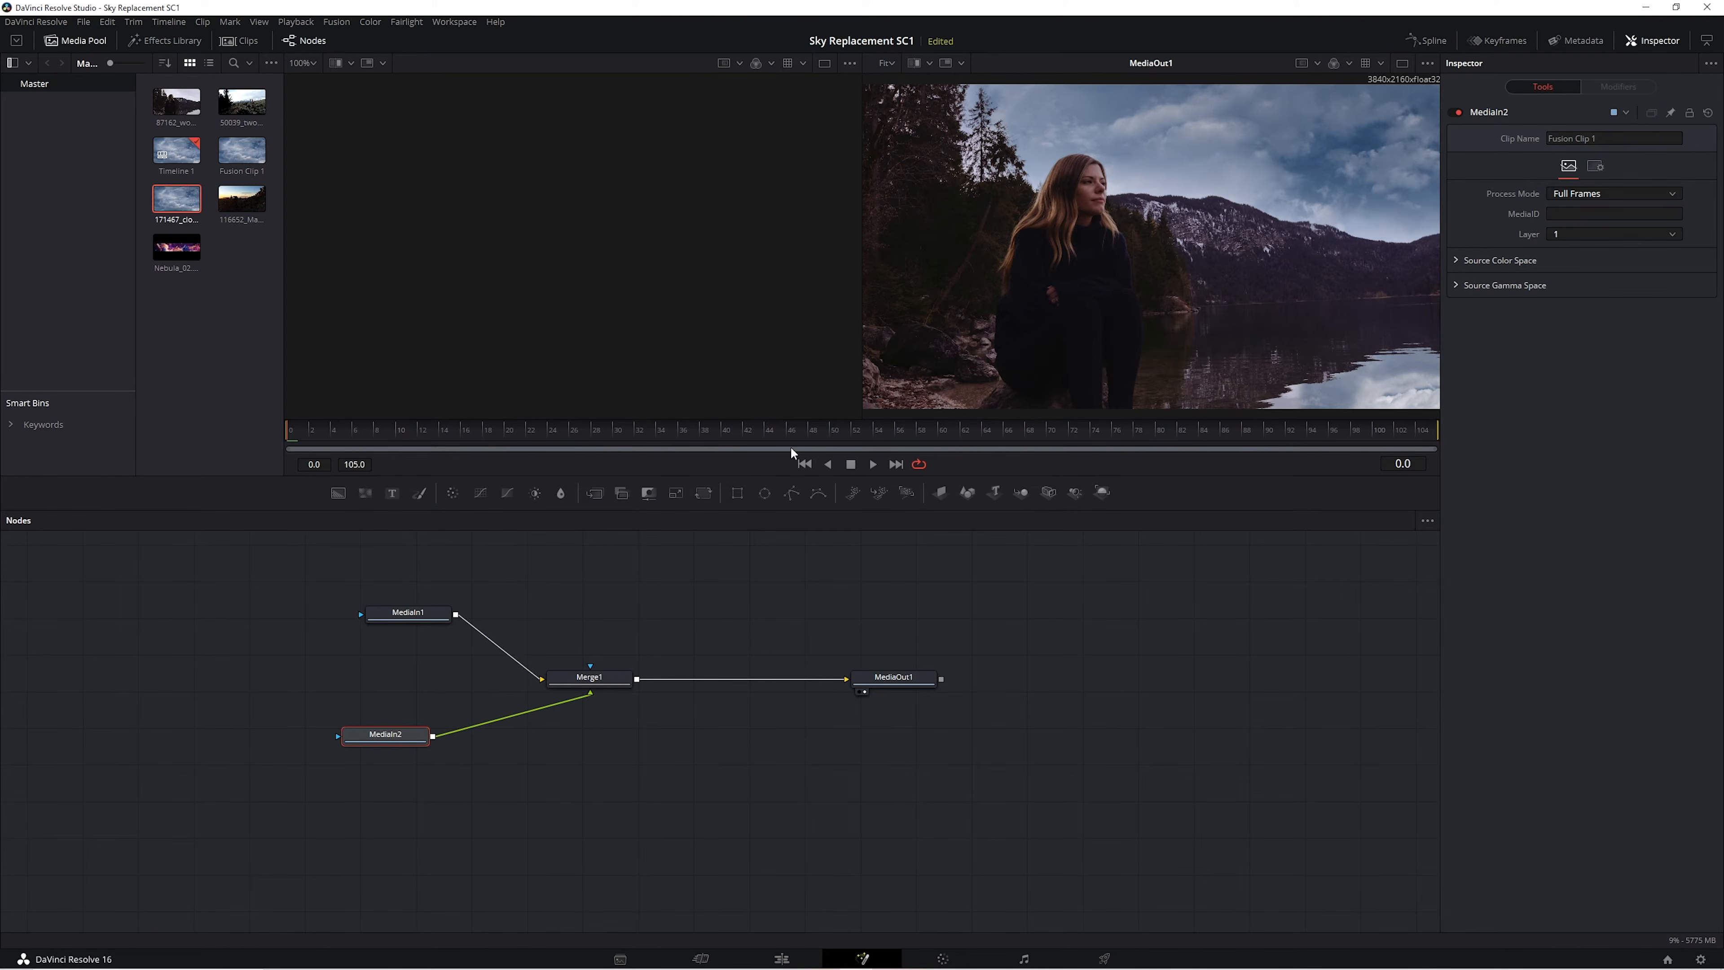
click(412, 614)
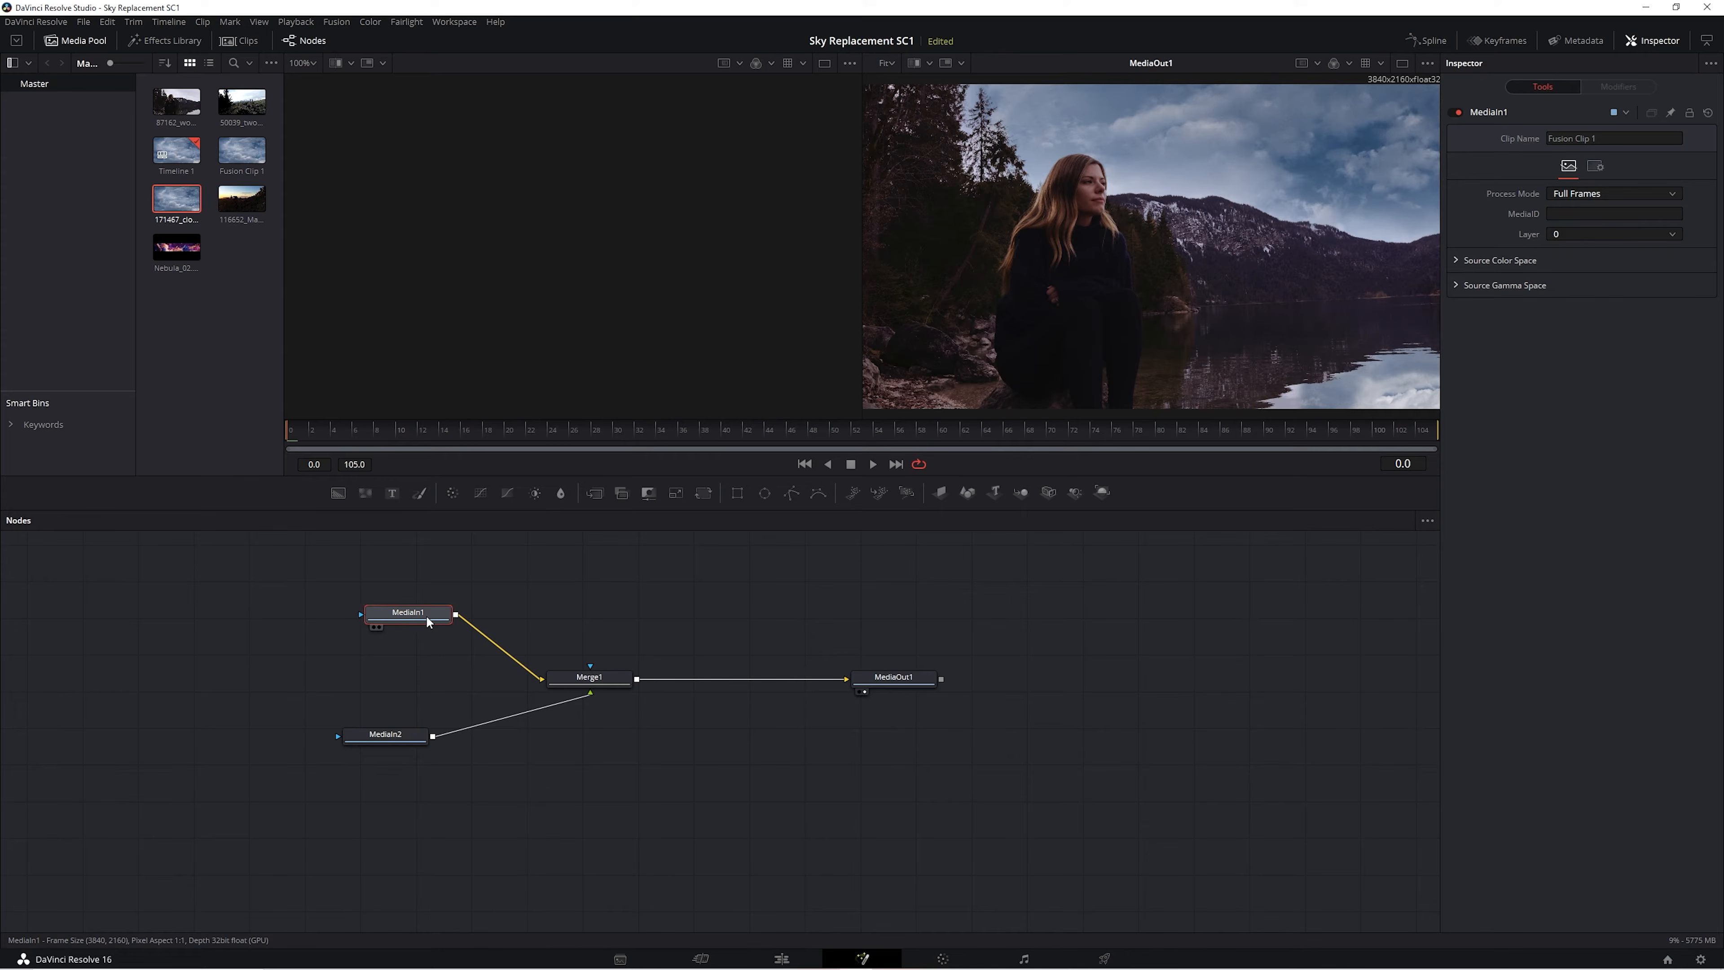
key(1)
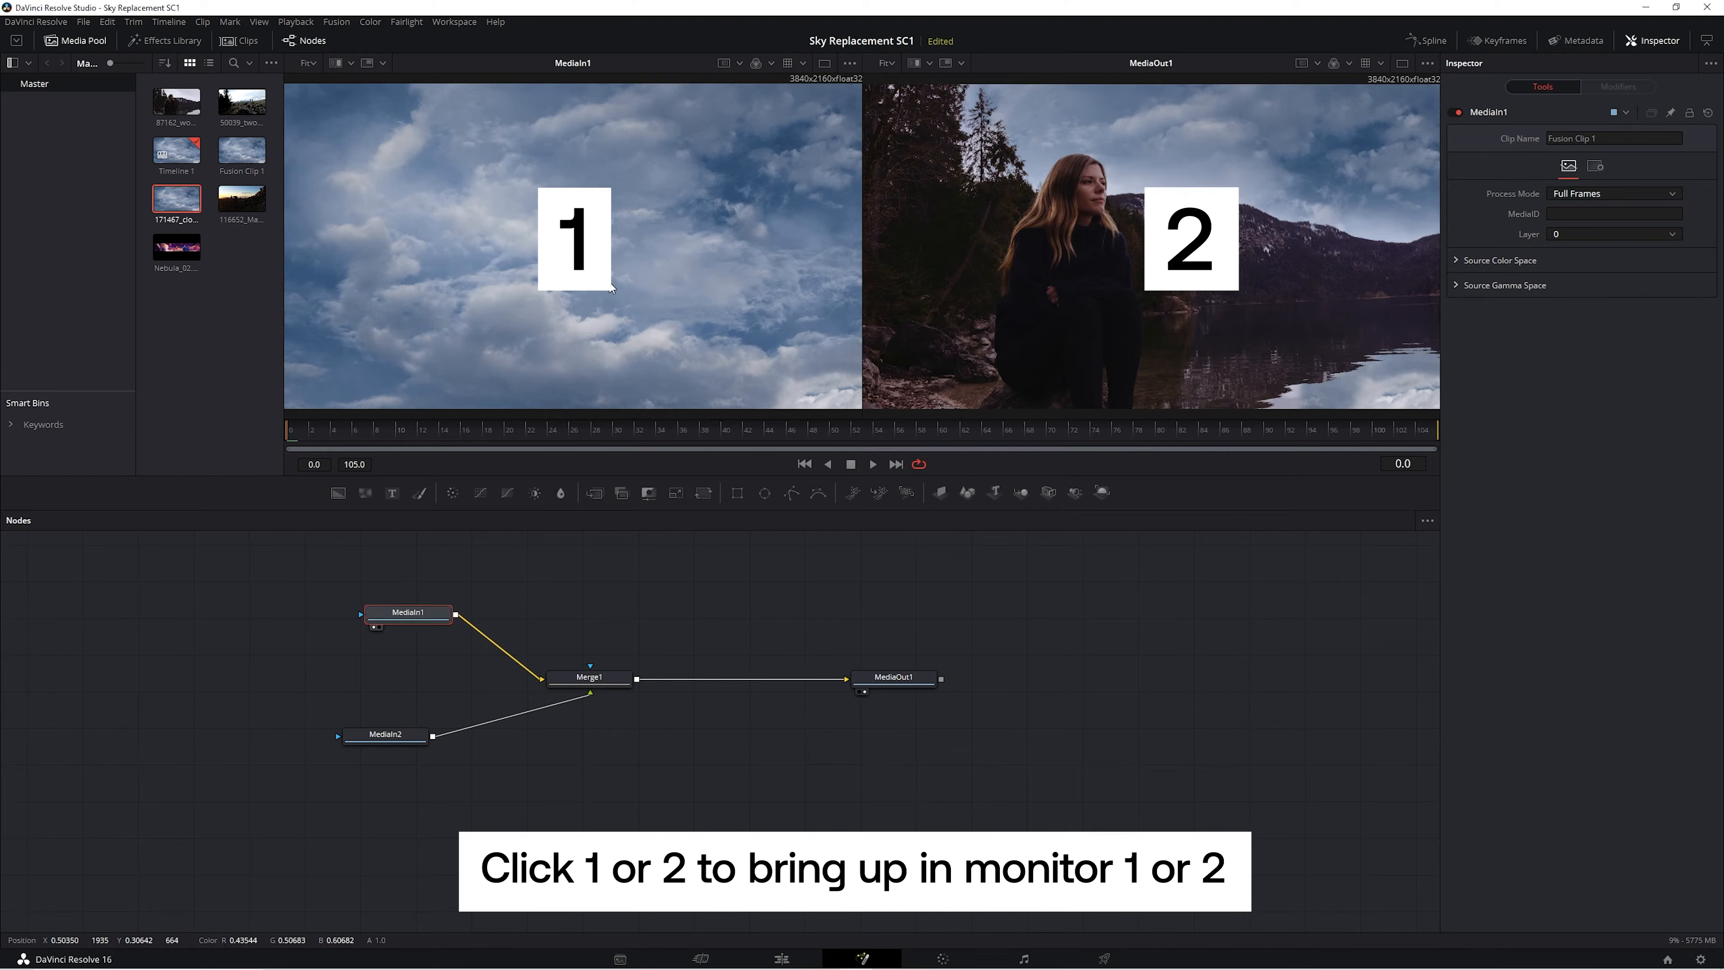
right_click(412, 618)
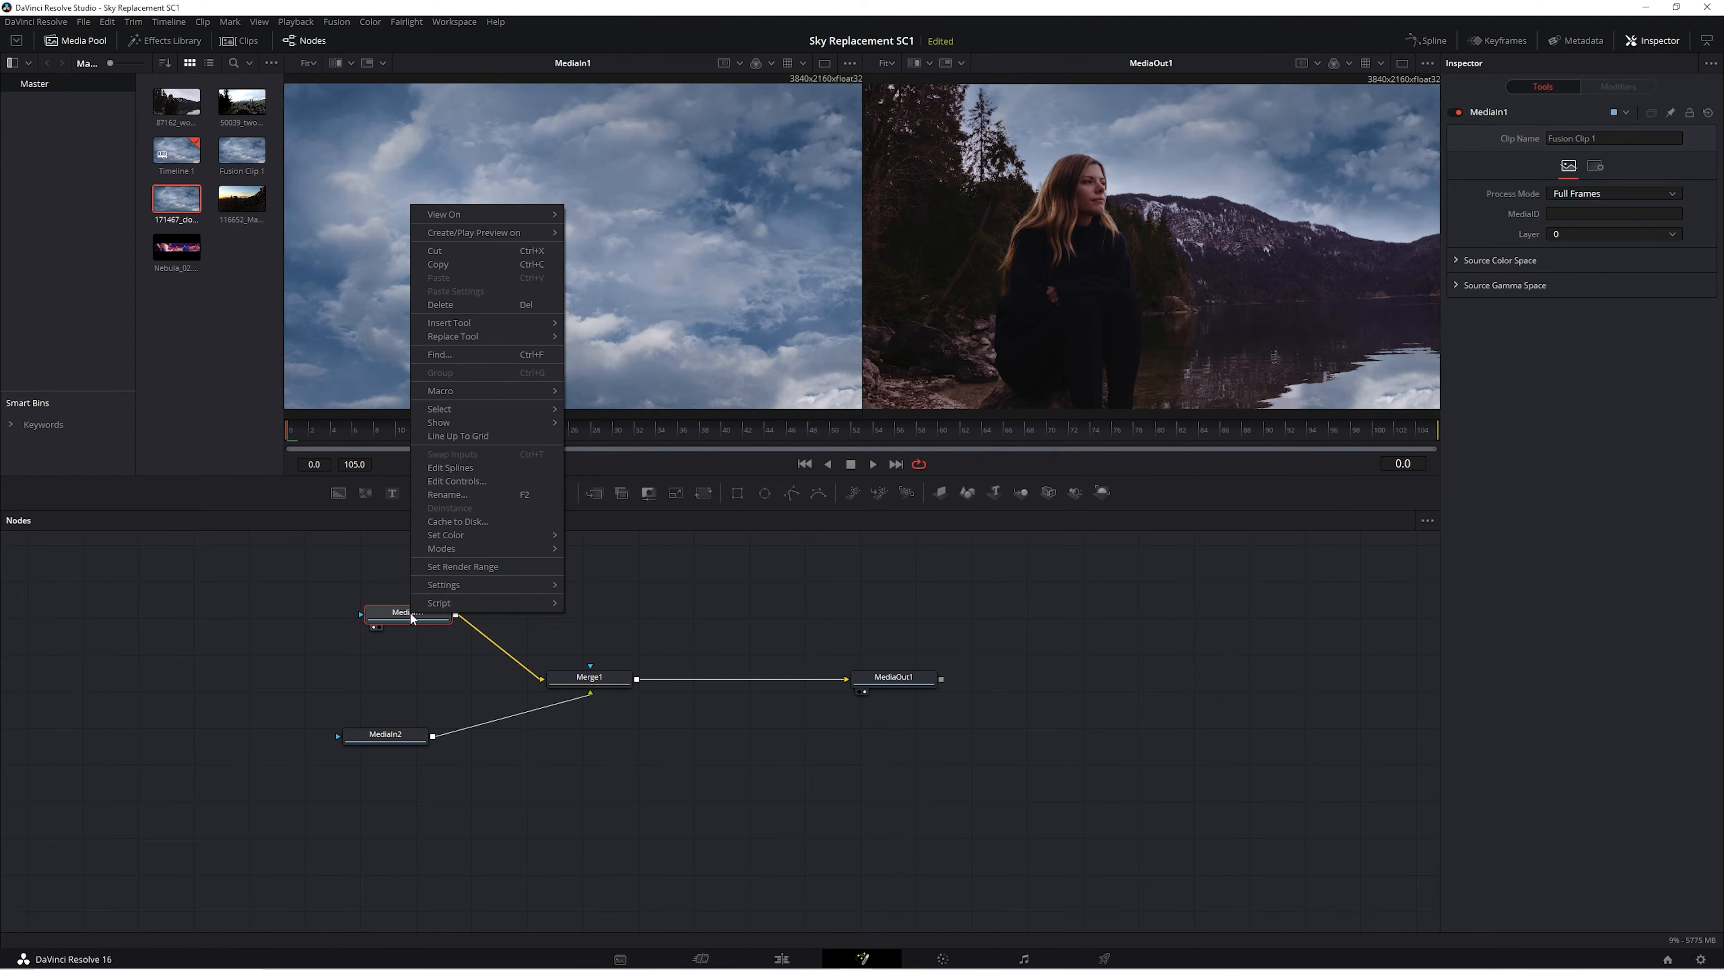
click(485, 495)
text(Clouds)
key(Return)
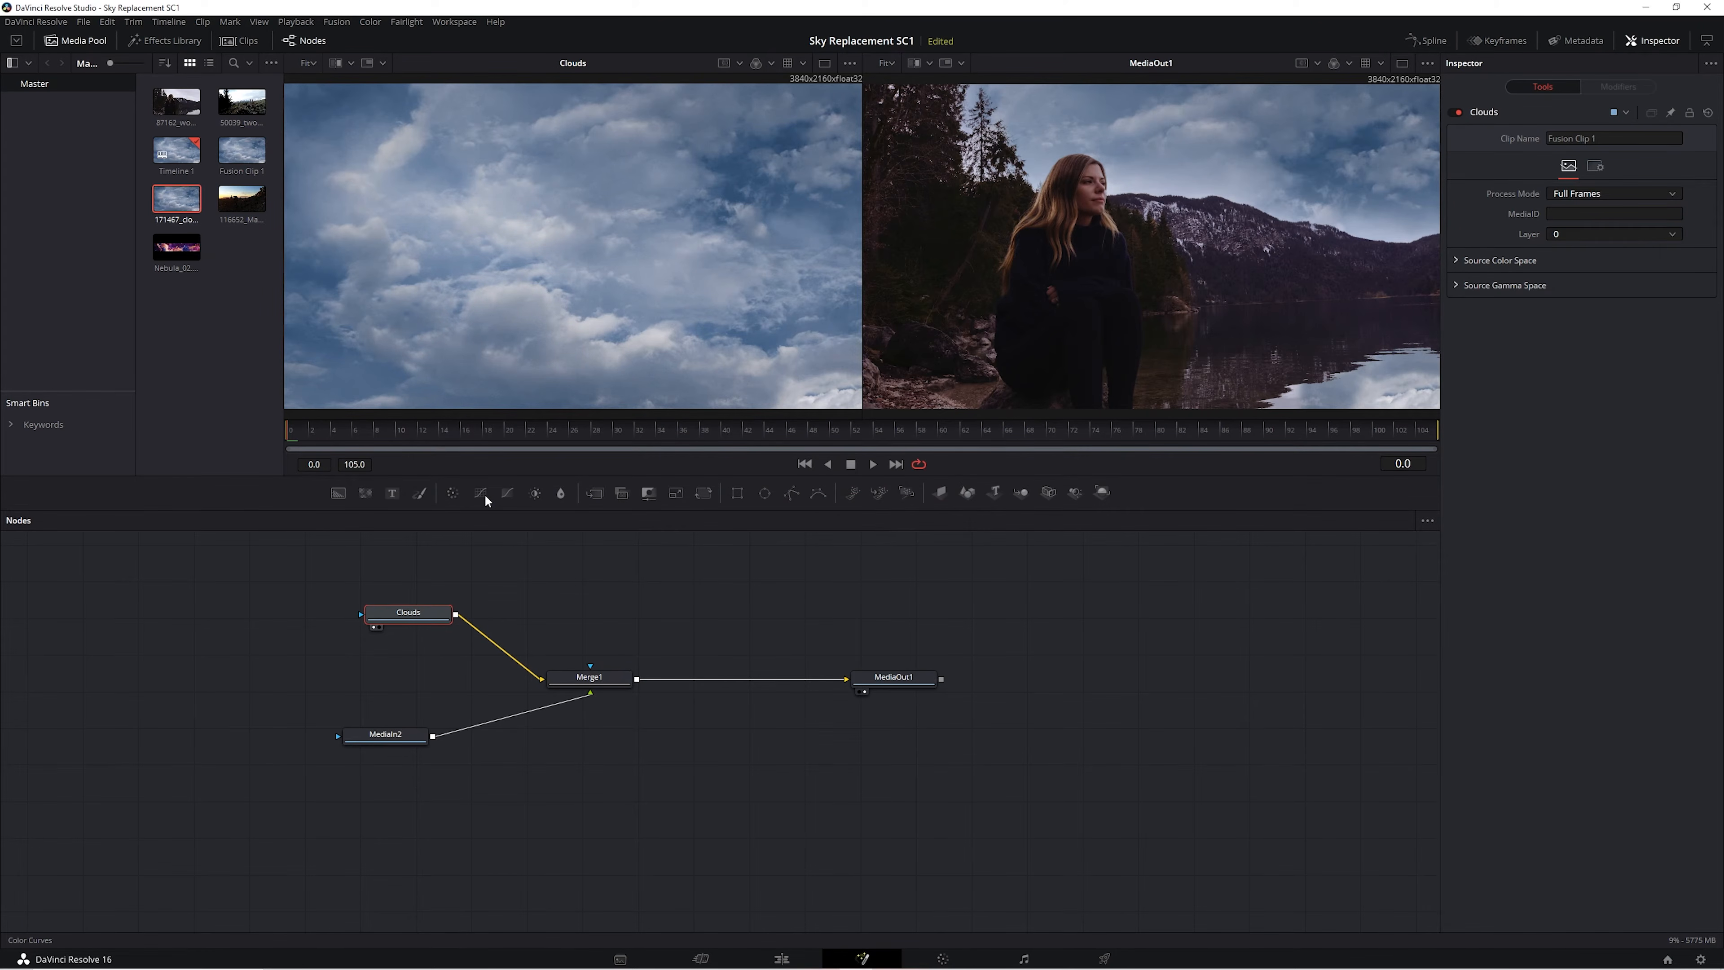
Show the MediaIn2 node in the first viewer and rename it Subject.
click(448, 585)
drag(375, 633, 375, 633)
click(381, 734)
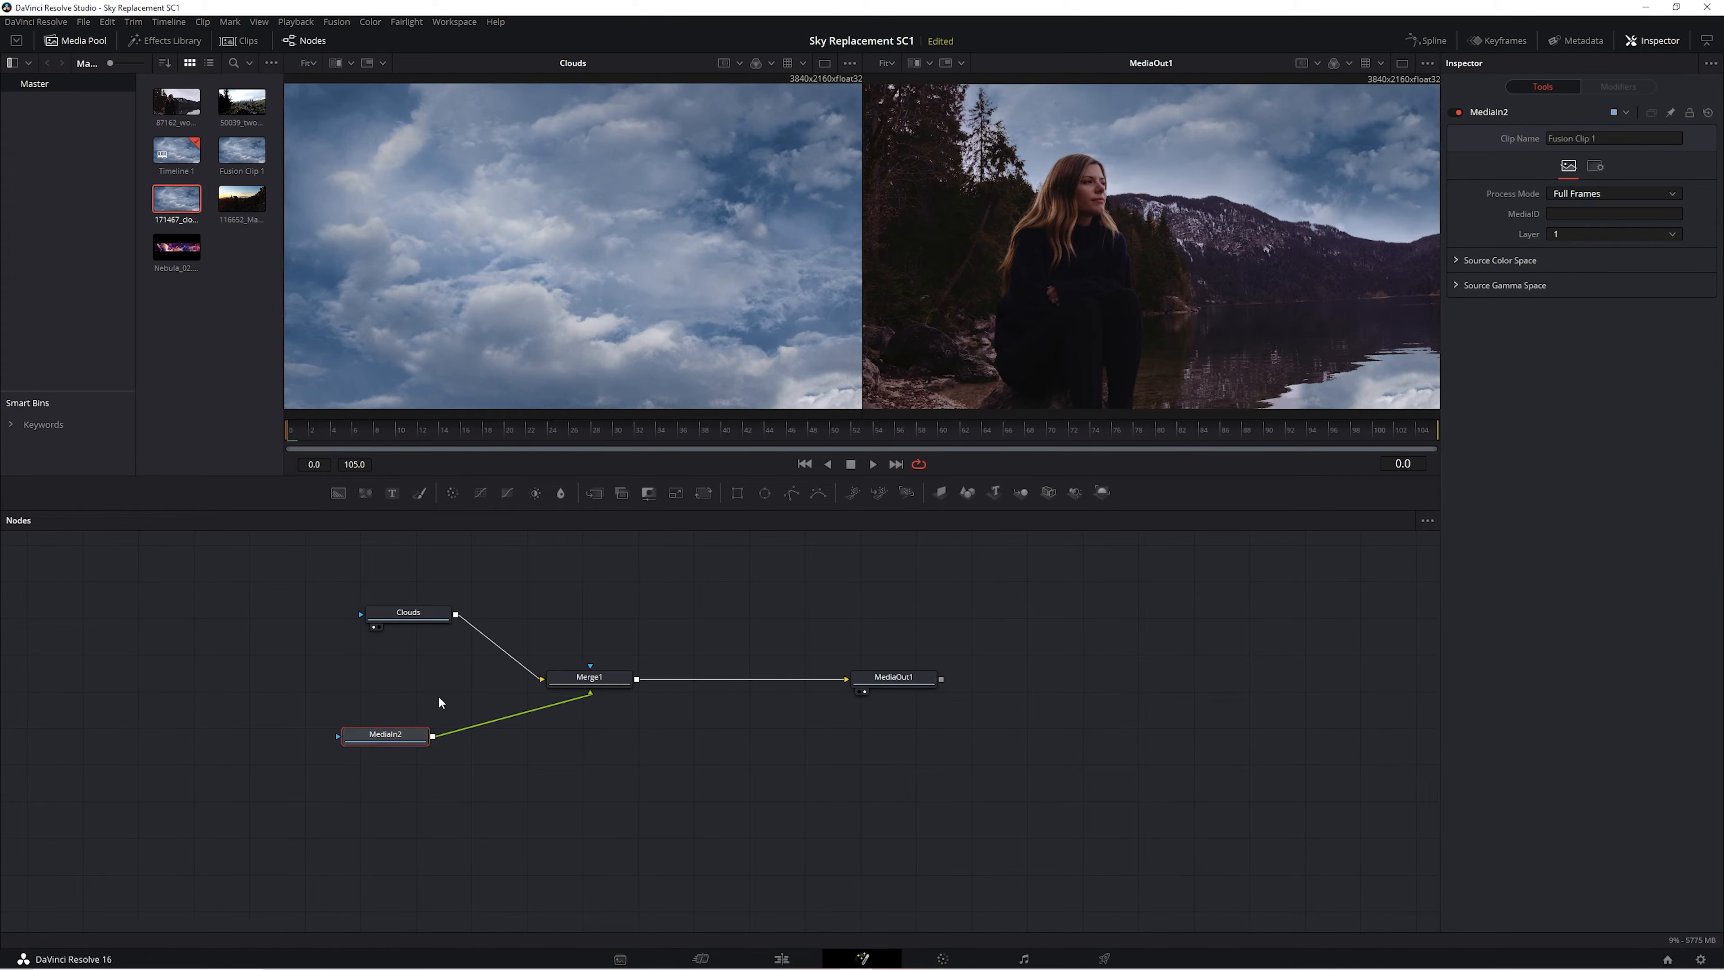
drag(437, 695, 387, 742)
key(1)
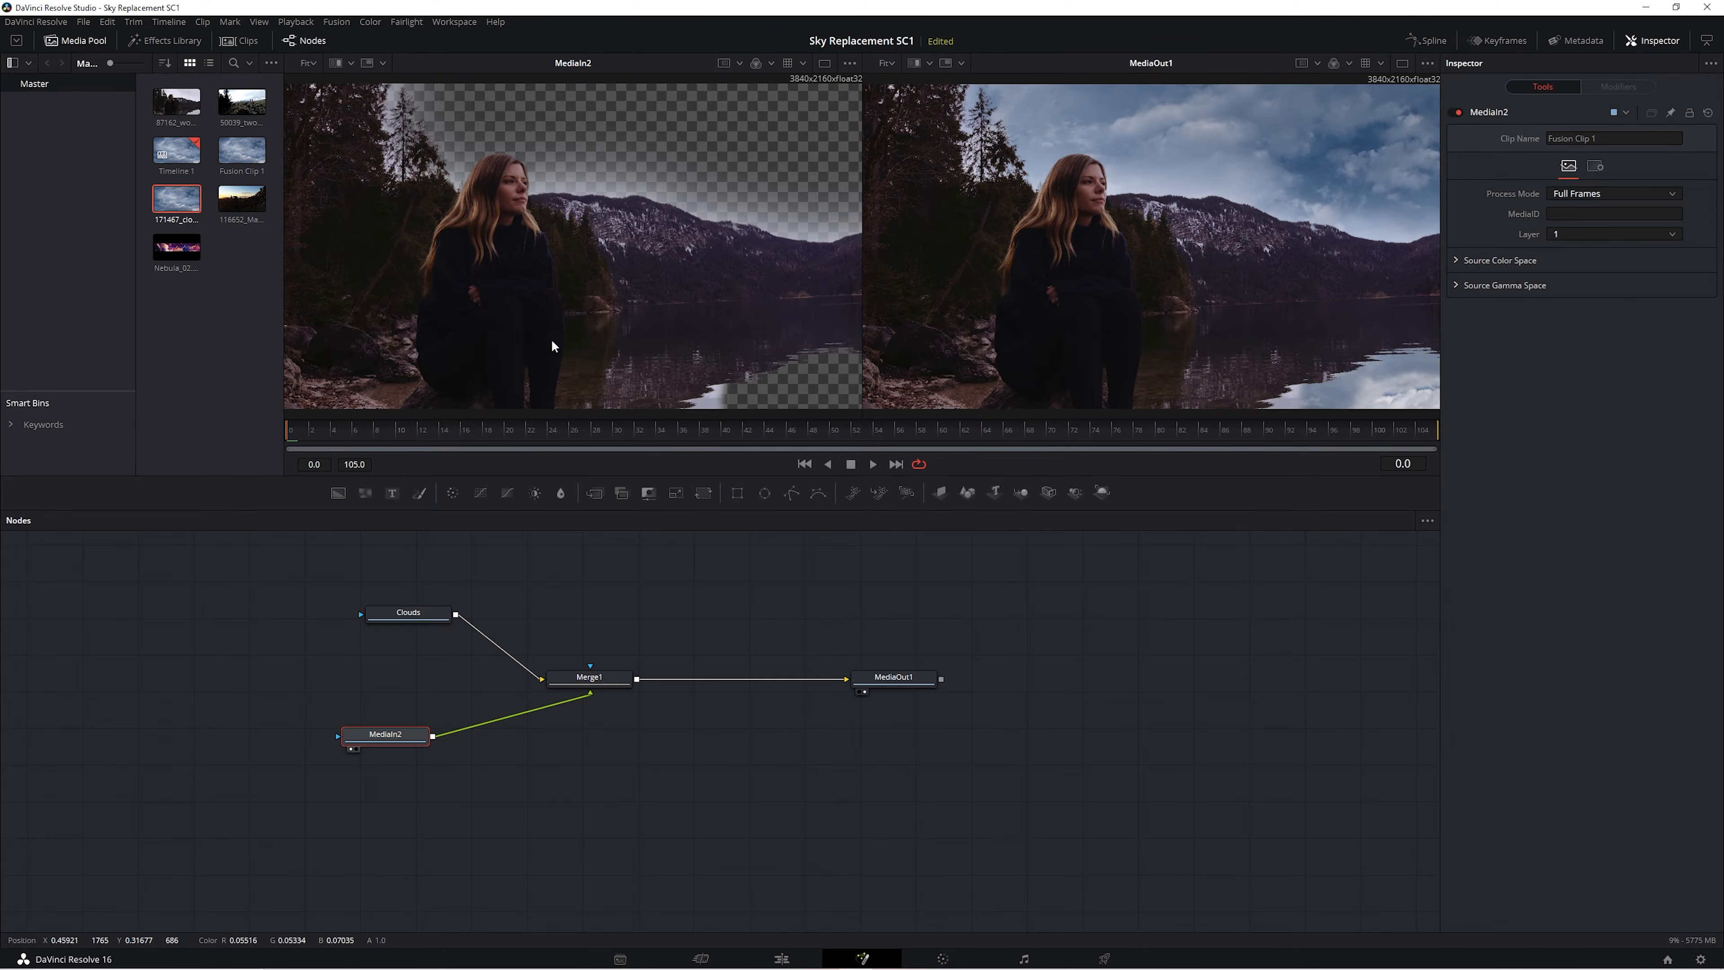
right_click(389, 735)
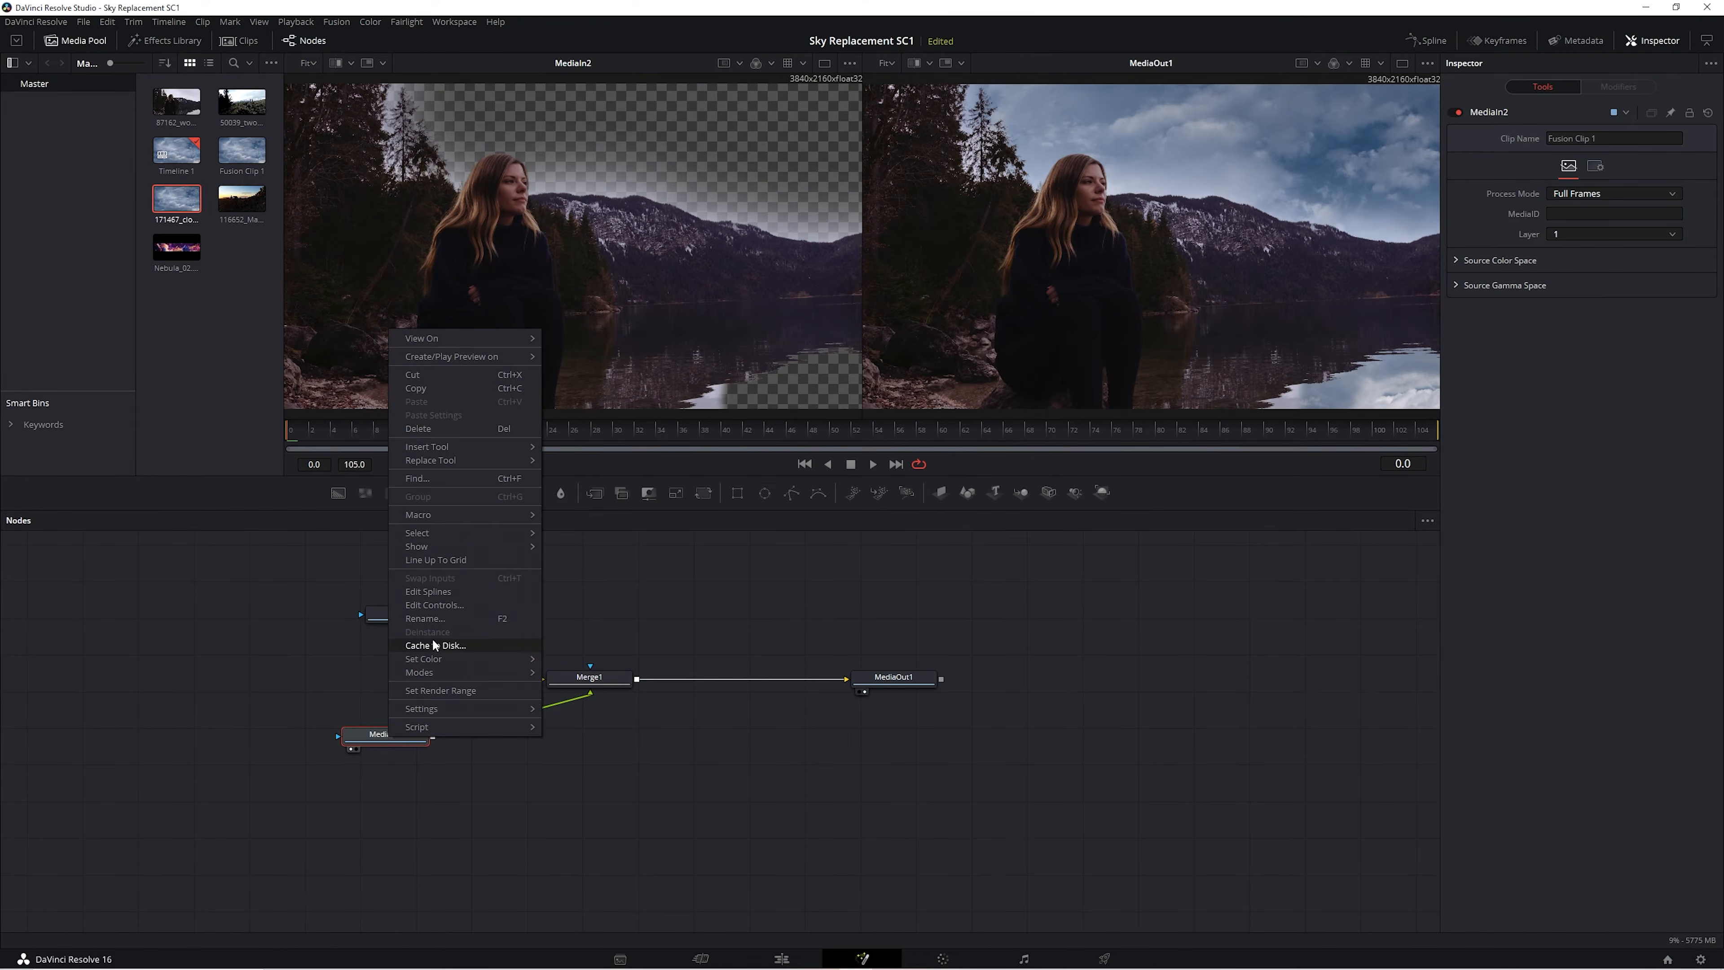
click(460, 621)
text(Subject)
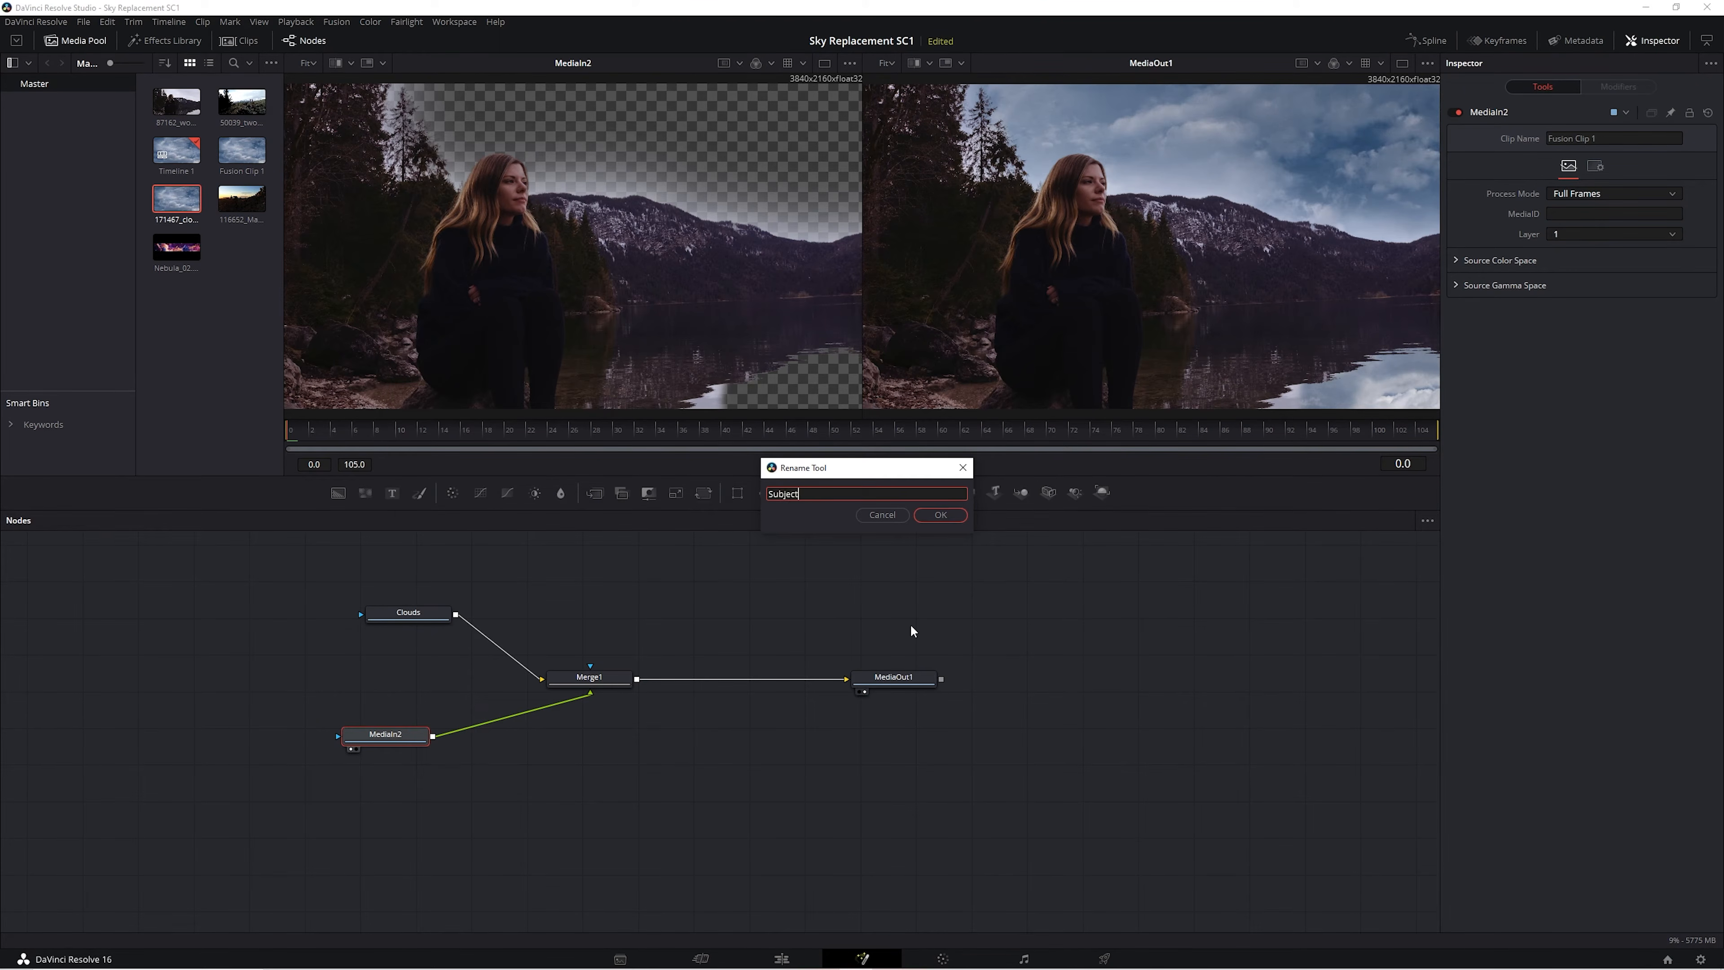
key(Return)
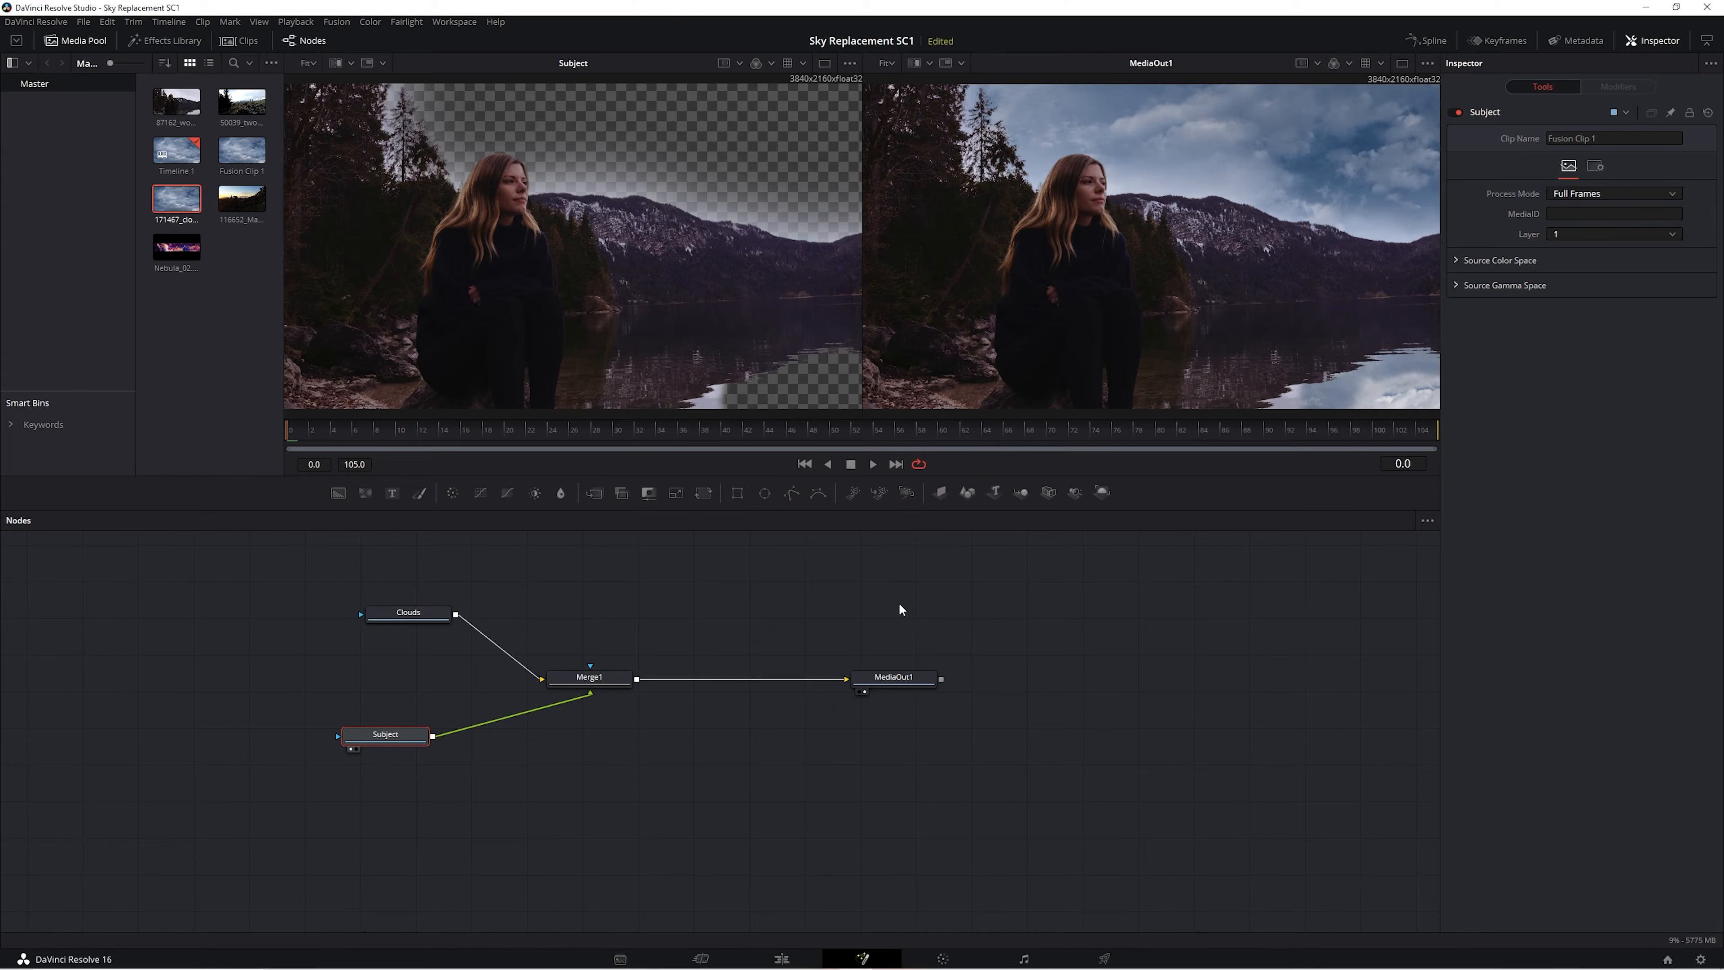
Arrange the input nodes so Subject sits above Clouds, ahead of Merge1.
click(736, 584)
drag(408, 735, 417, 698)
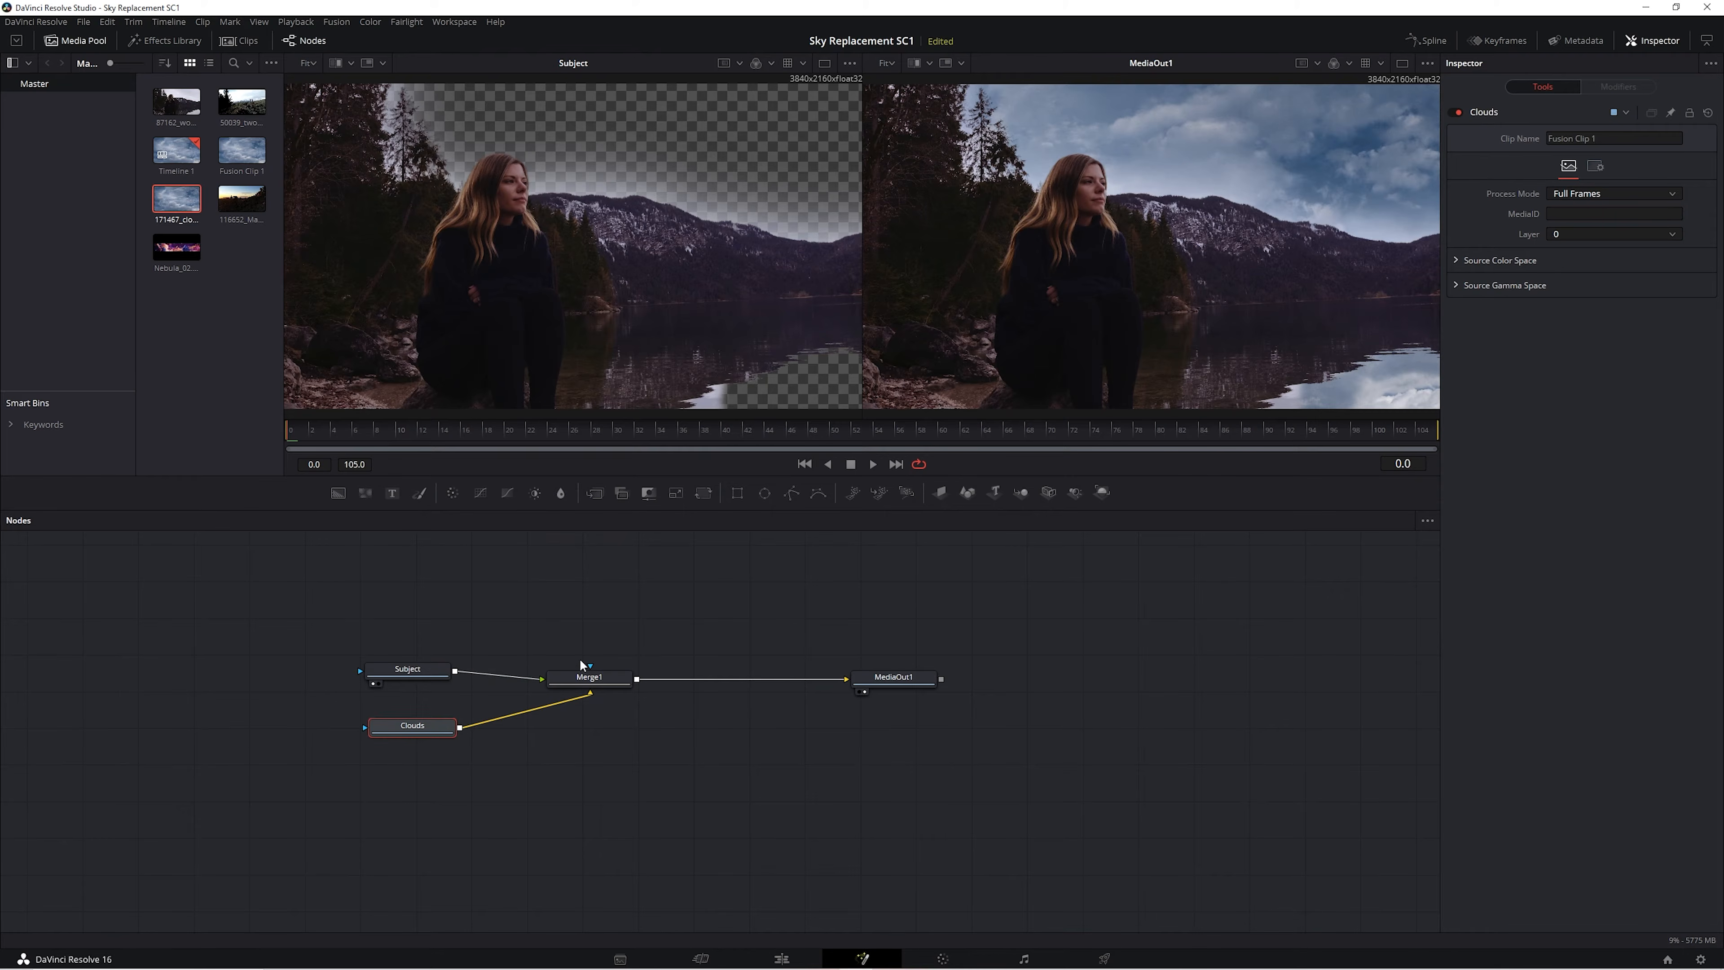
drag(423, 668, 426, 615)
Try swapping Merge1's input connections, and reconnect Subject as the foreground and Clouds as the background.
mouse_move(572, 659)
mouse_down()
mouse_move(581, 634)
mouse_move(526, 717)
mouse_move(529, 663)
mouse_move(592, 673)
mouse_move(577, 672)
mouse_up()
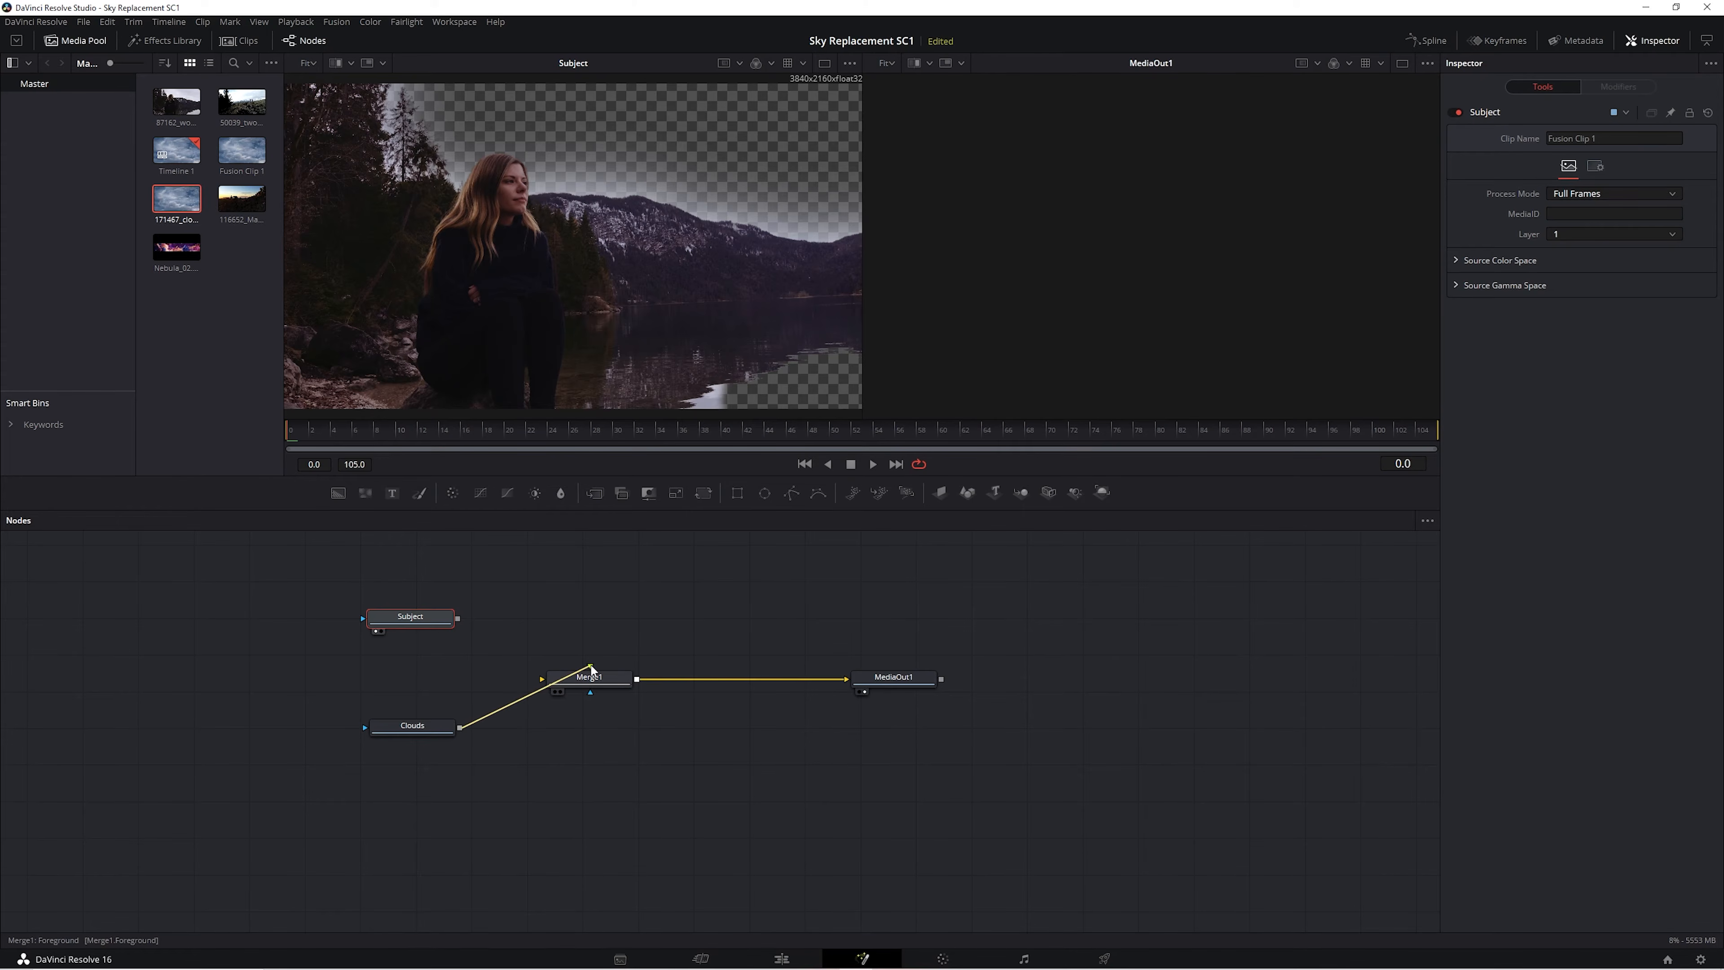
drag(459, 617, 589, 668)
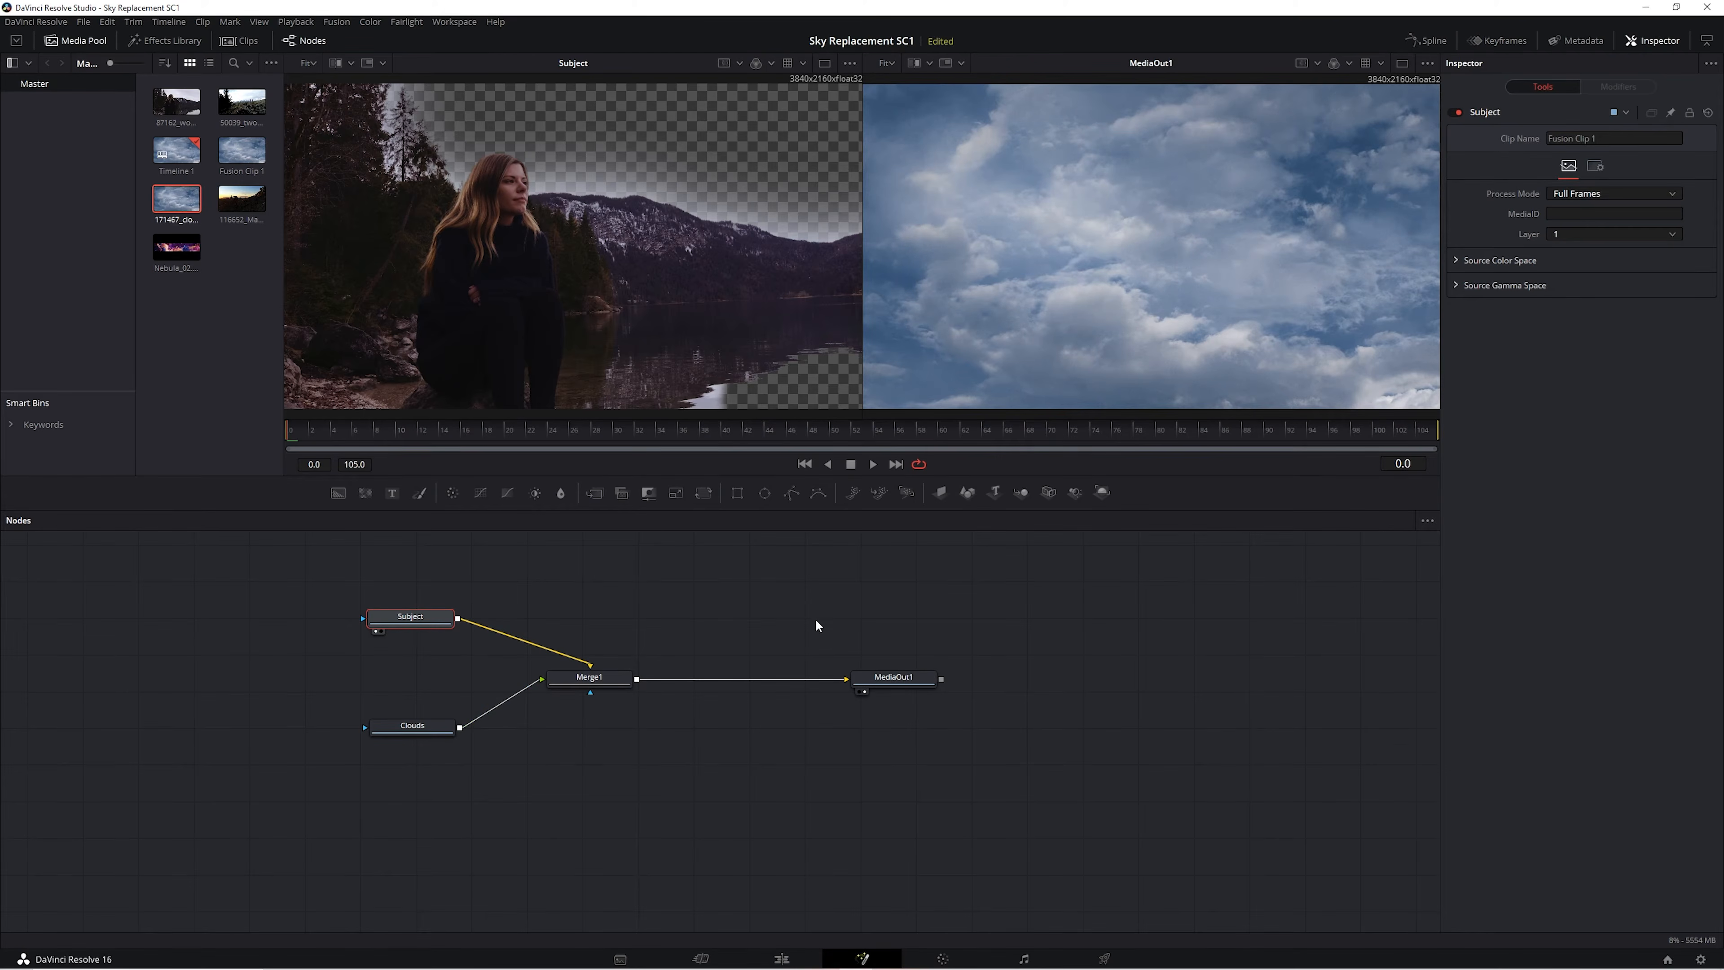
click(526, 689)
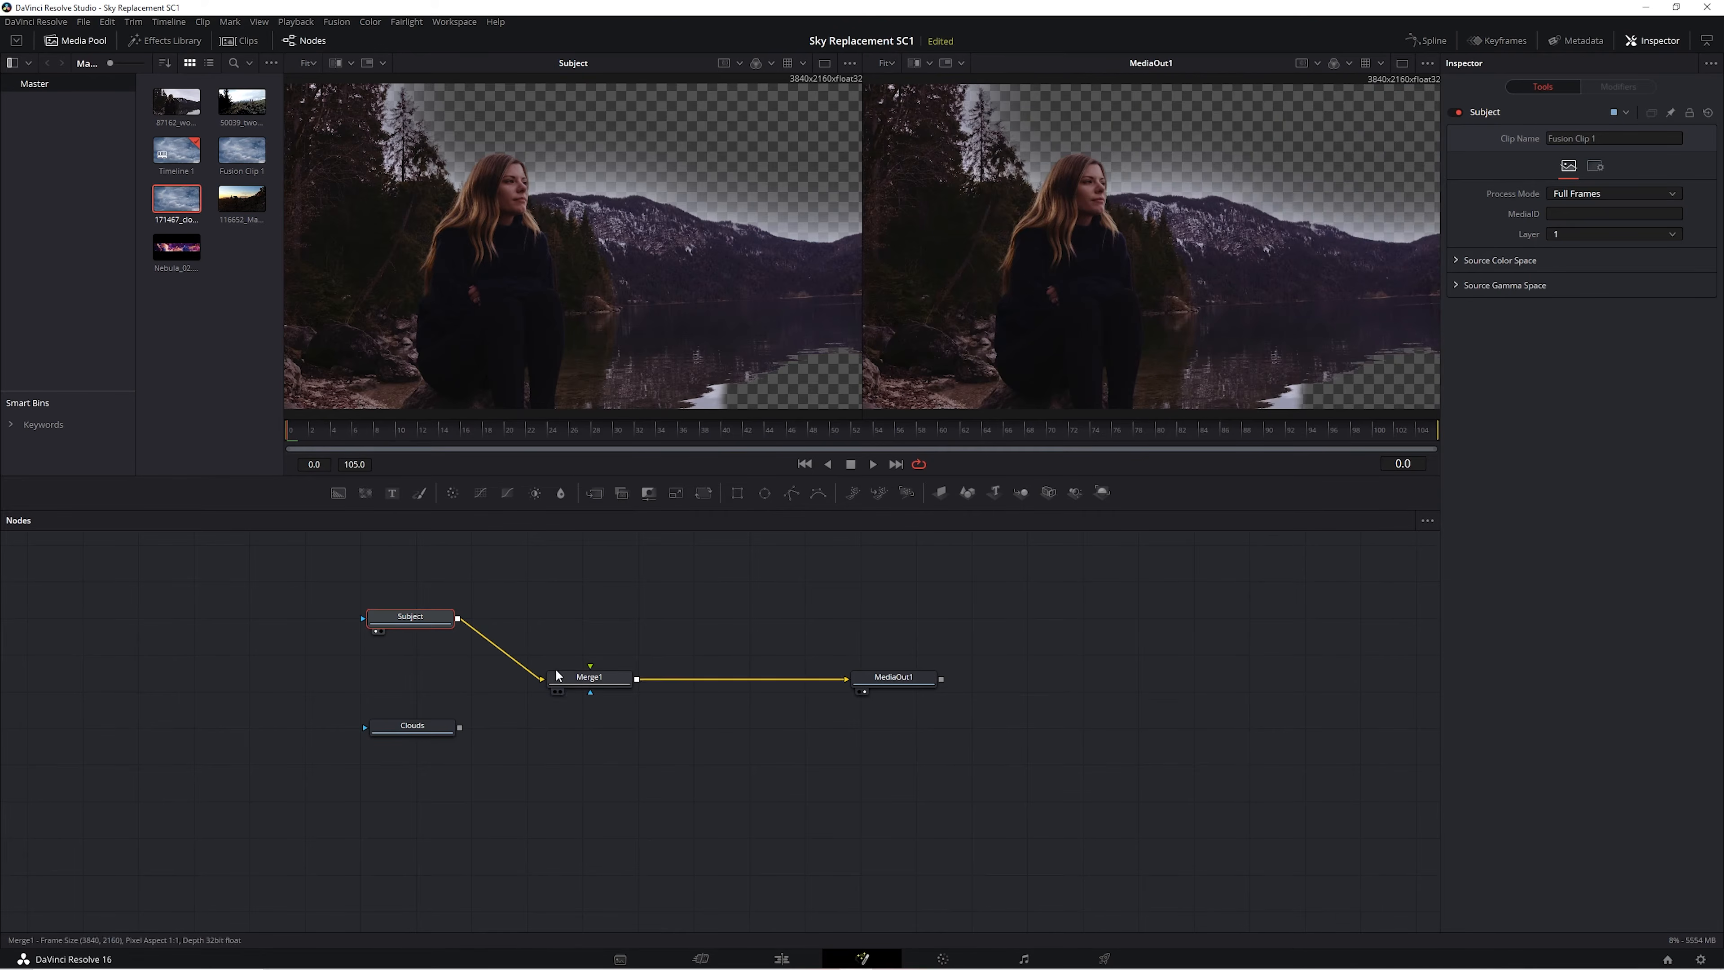
click(526, 667)
drag(457, 617, 584, 678)
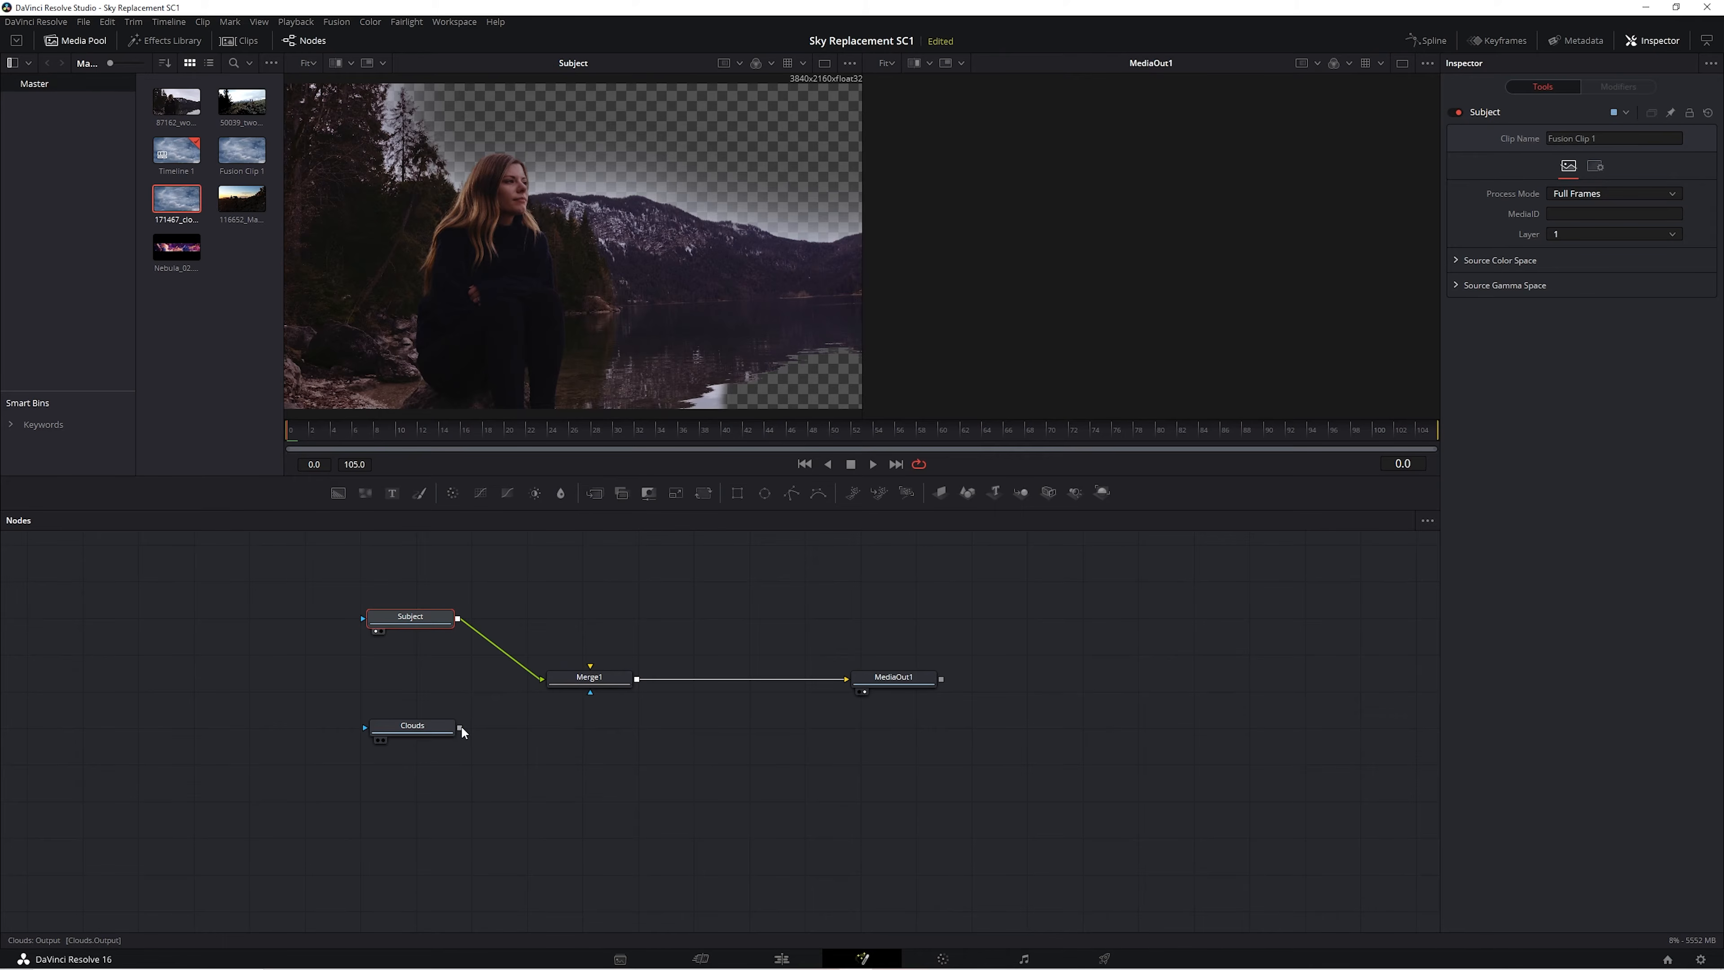
drag(460, 728, 590, 672)
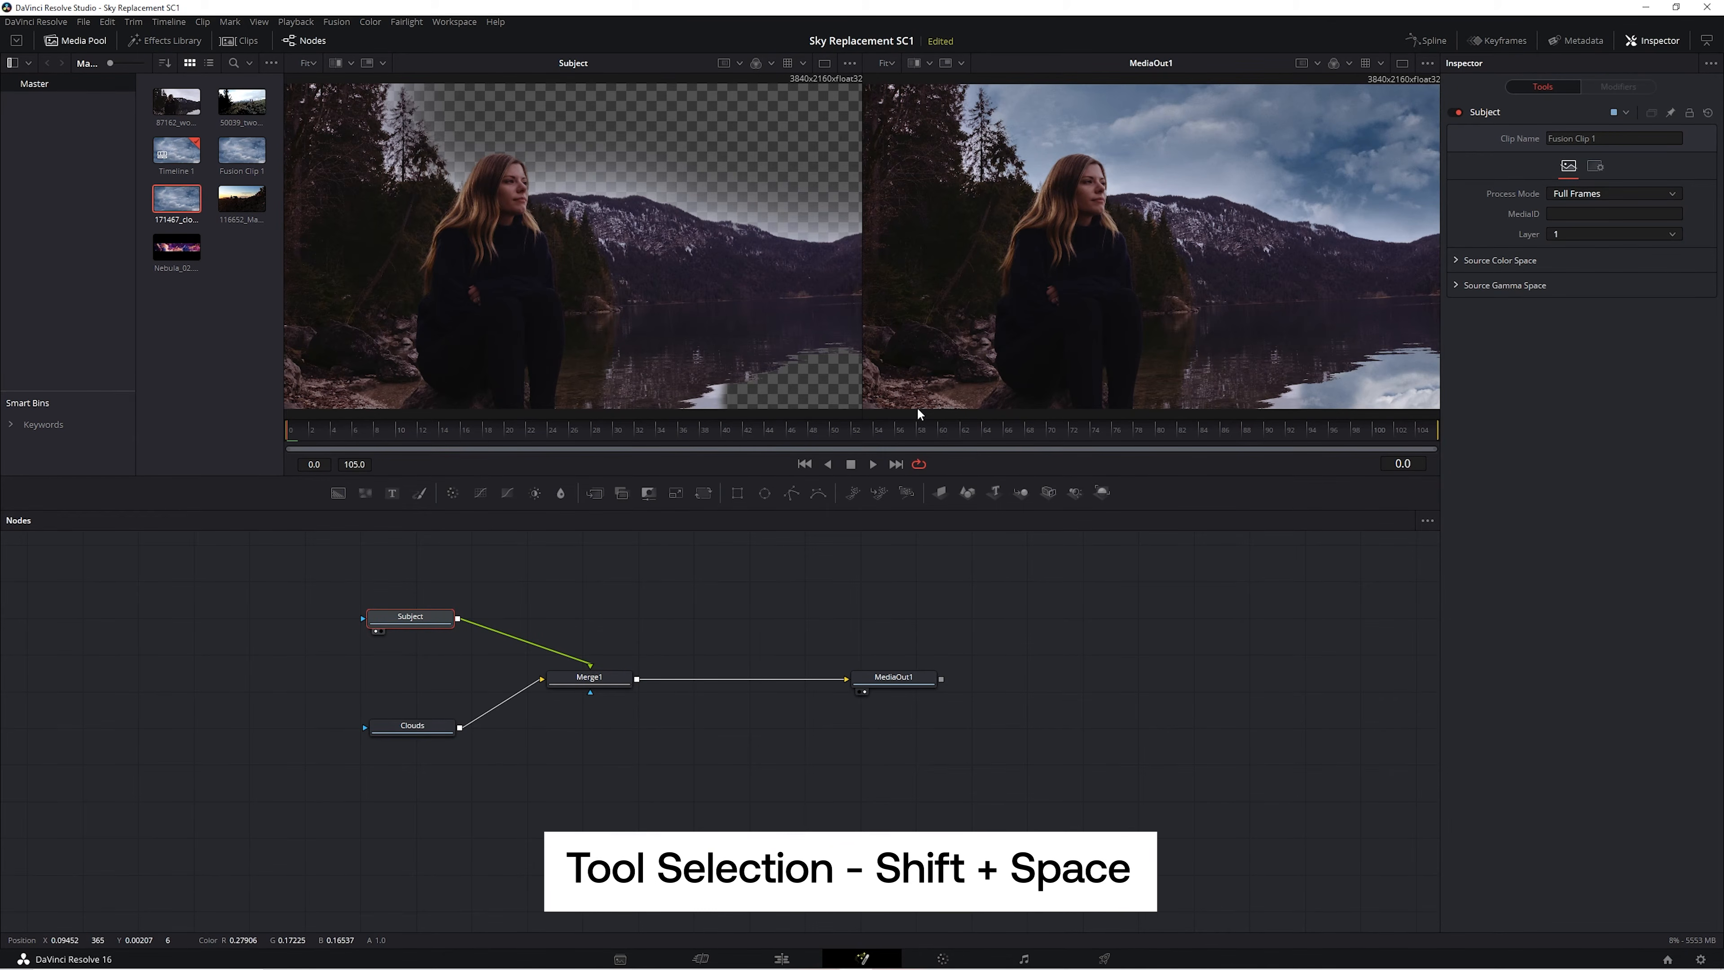
Add a Planar Tracker node between Subject and Merge1 using the tool search for "tracker".
key(shift+space)
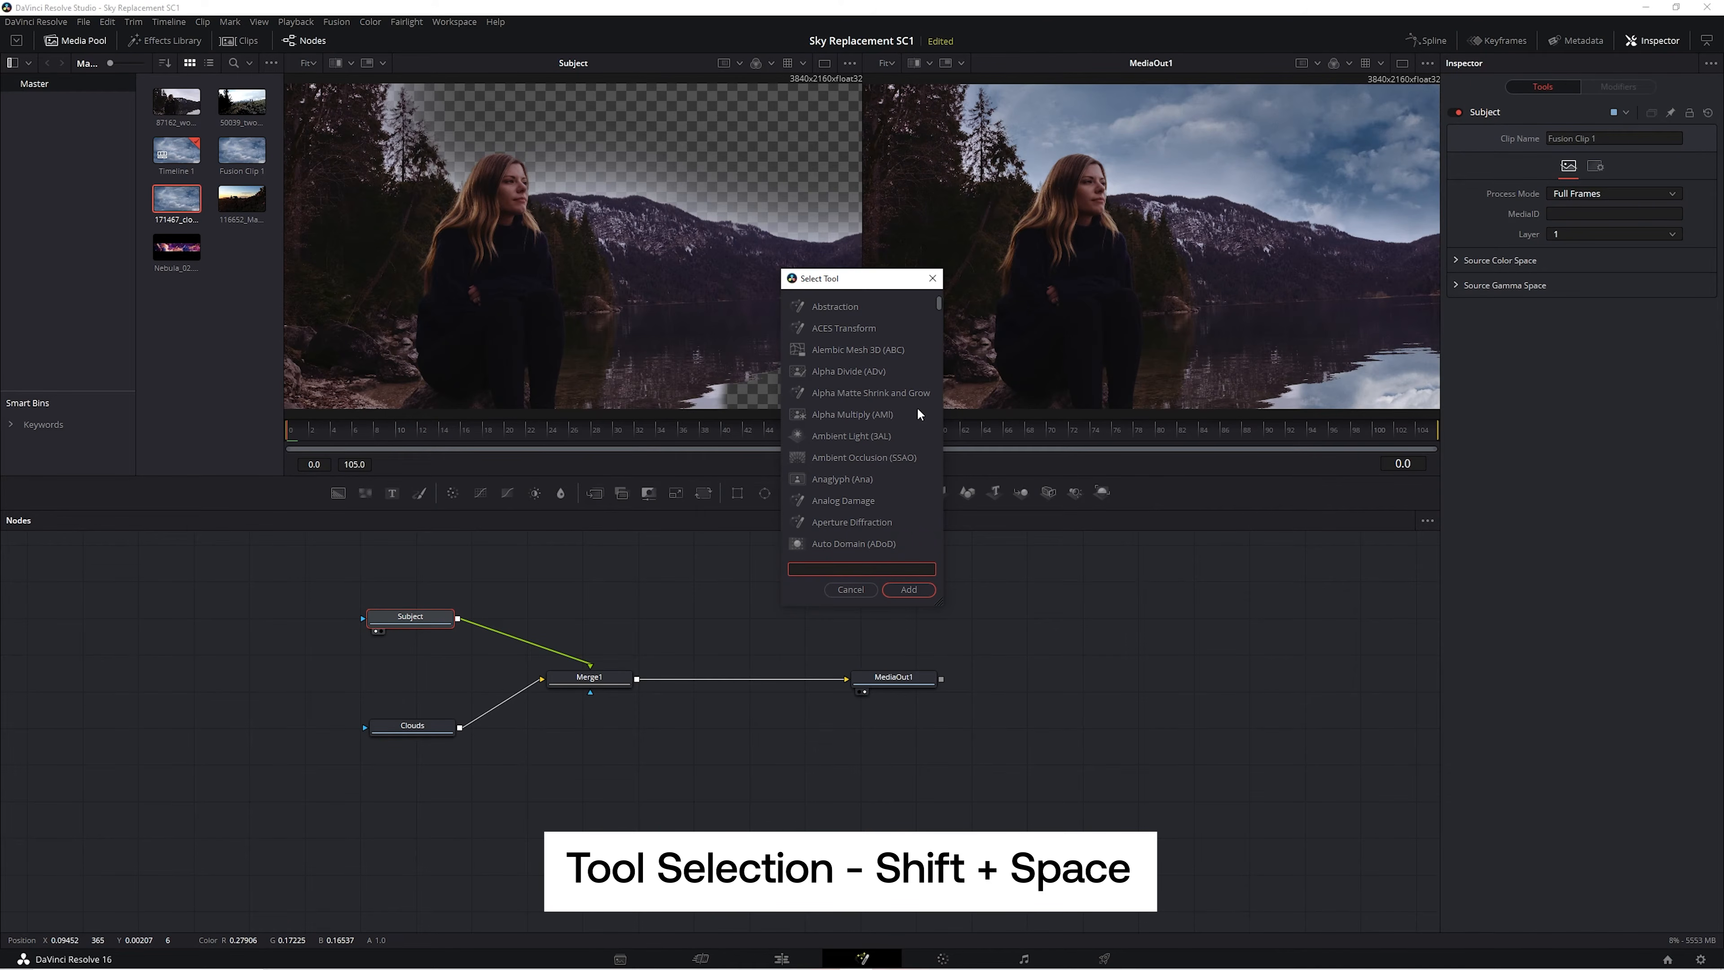
text(tracker)
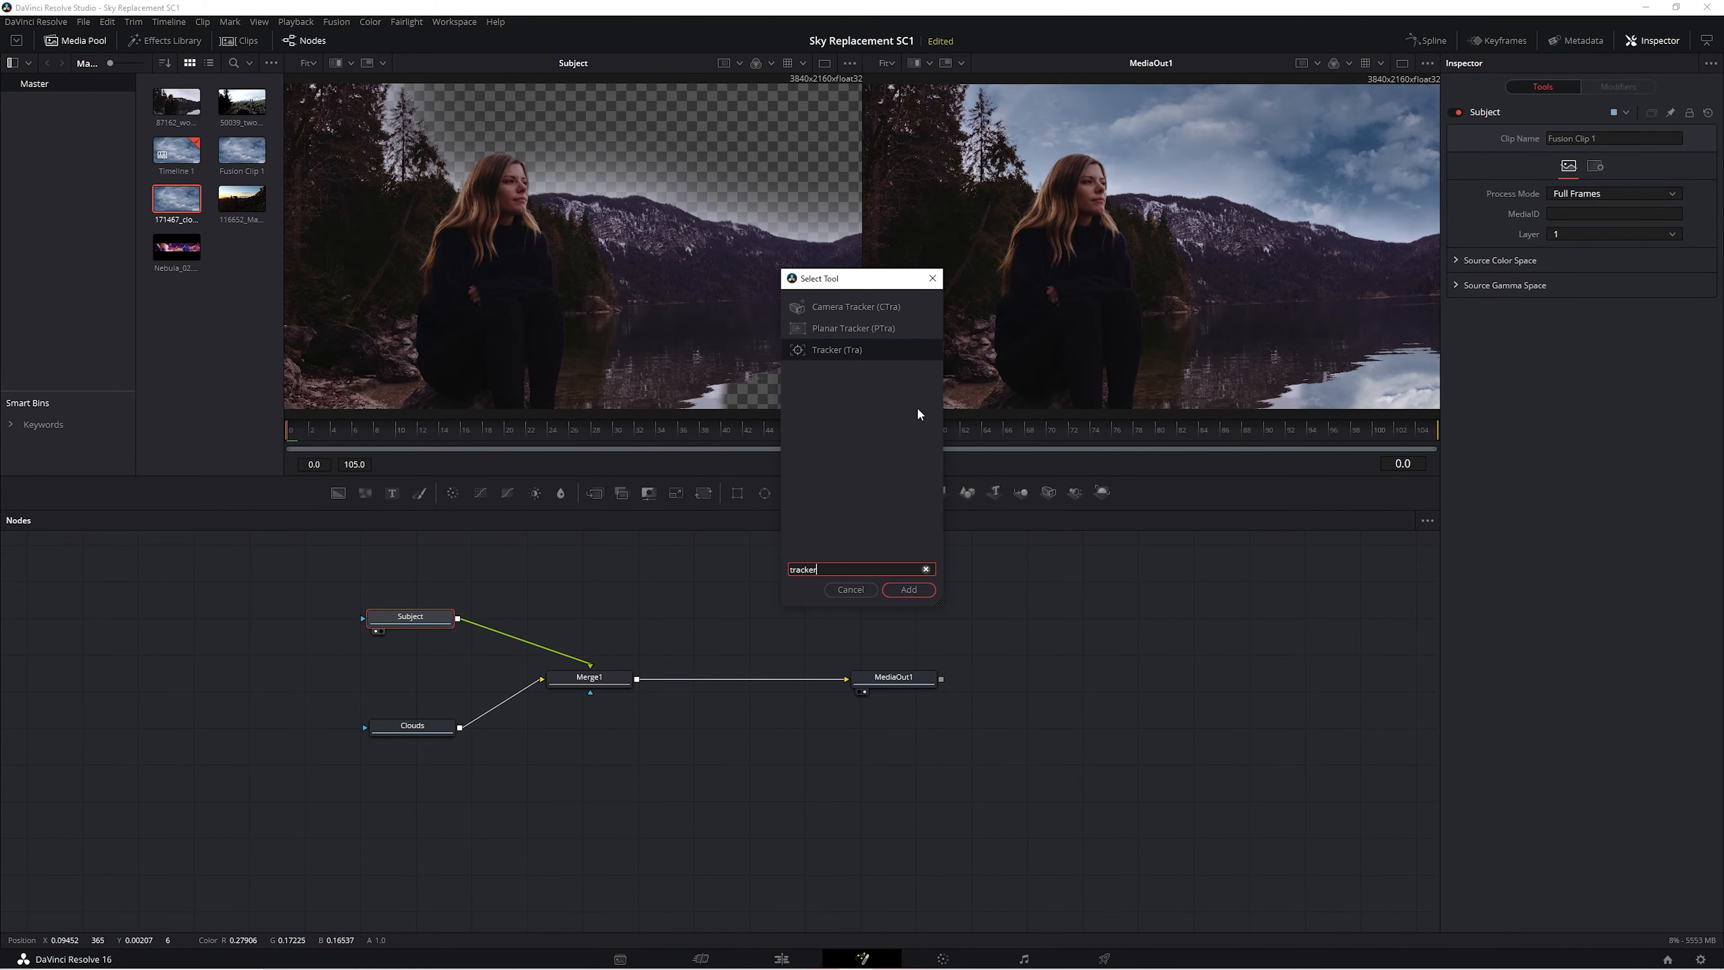
click(867, 327)
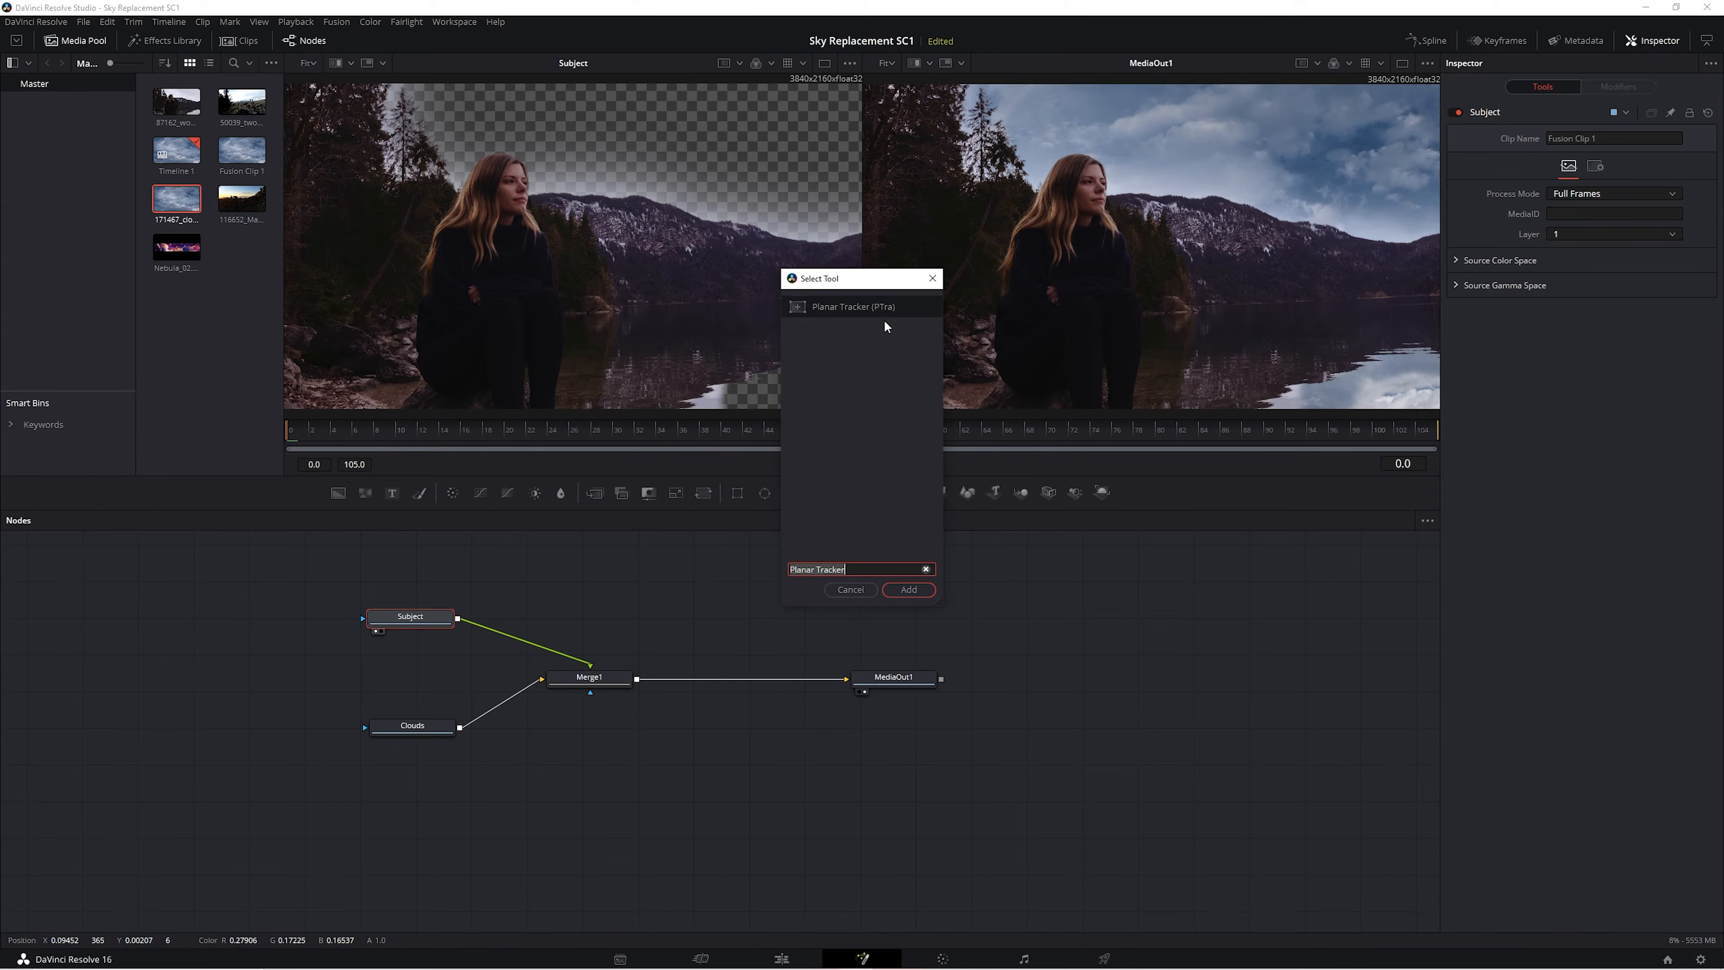
click(909, 590)
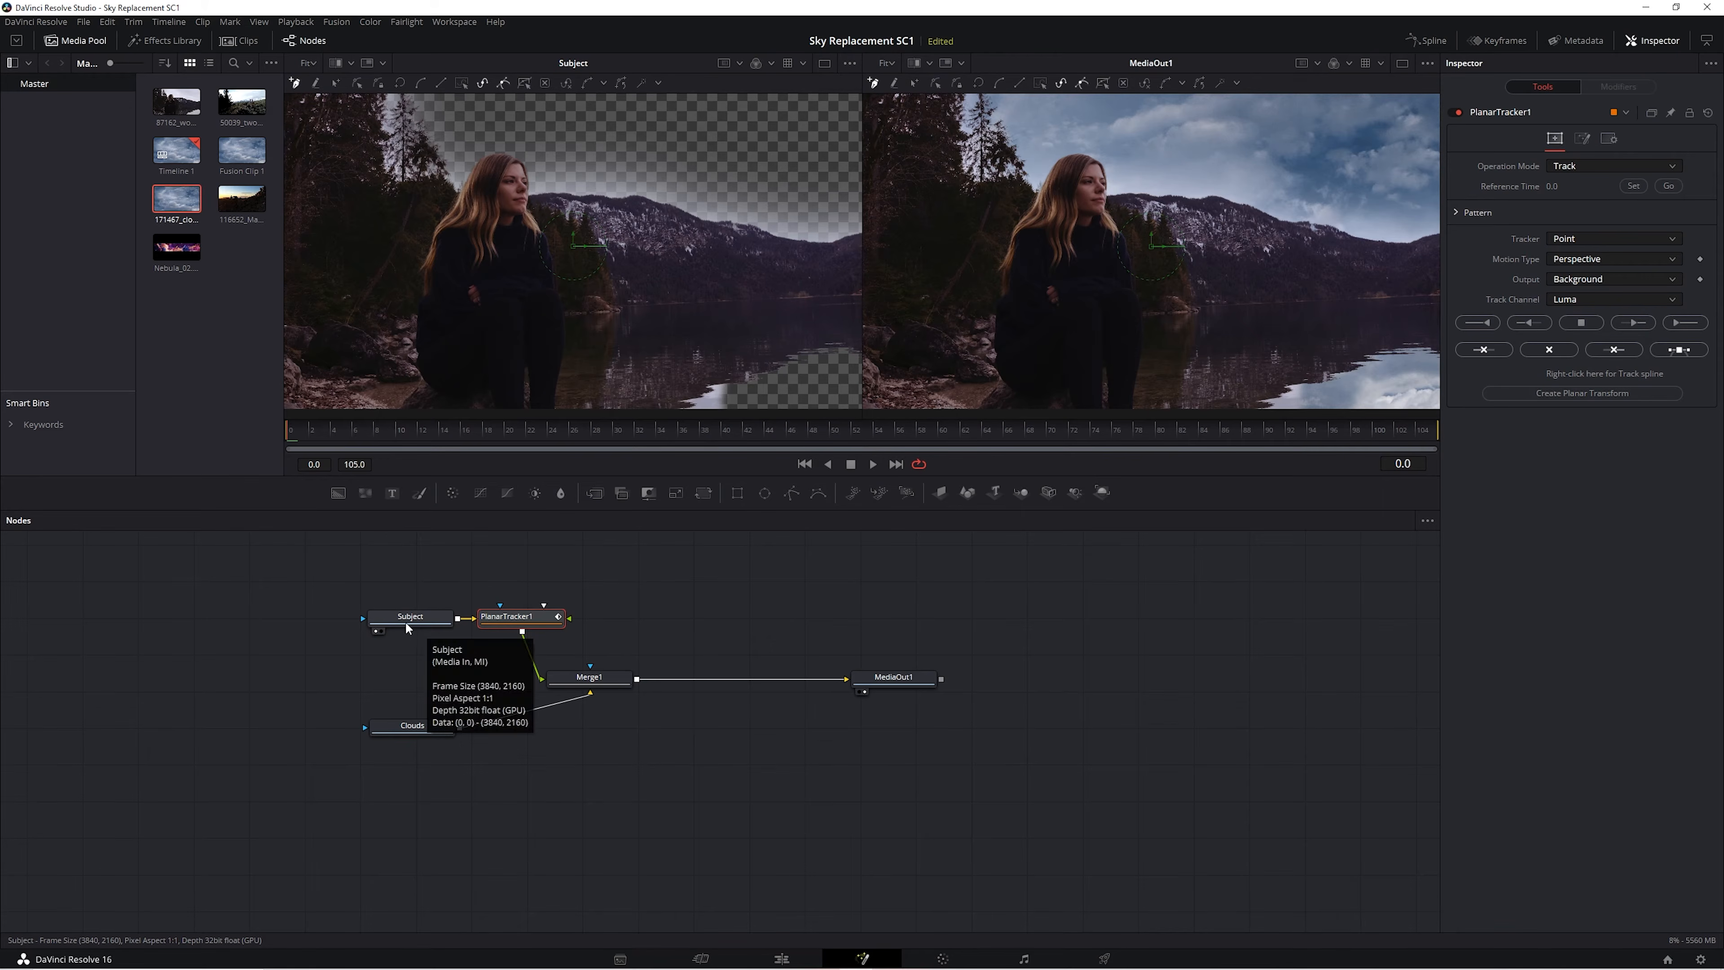
Pull PlanarTracker1 out of the connection, insert it back between Subject and Merge1, and move Subject up clear of it.
click(423, 622)
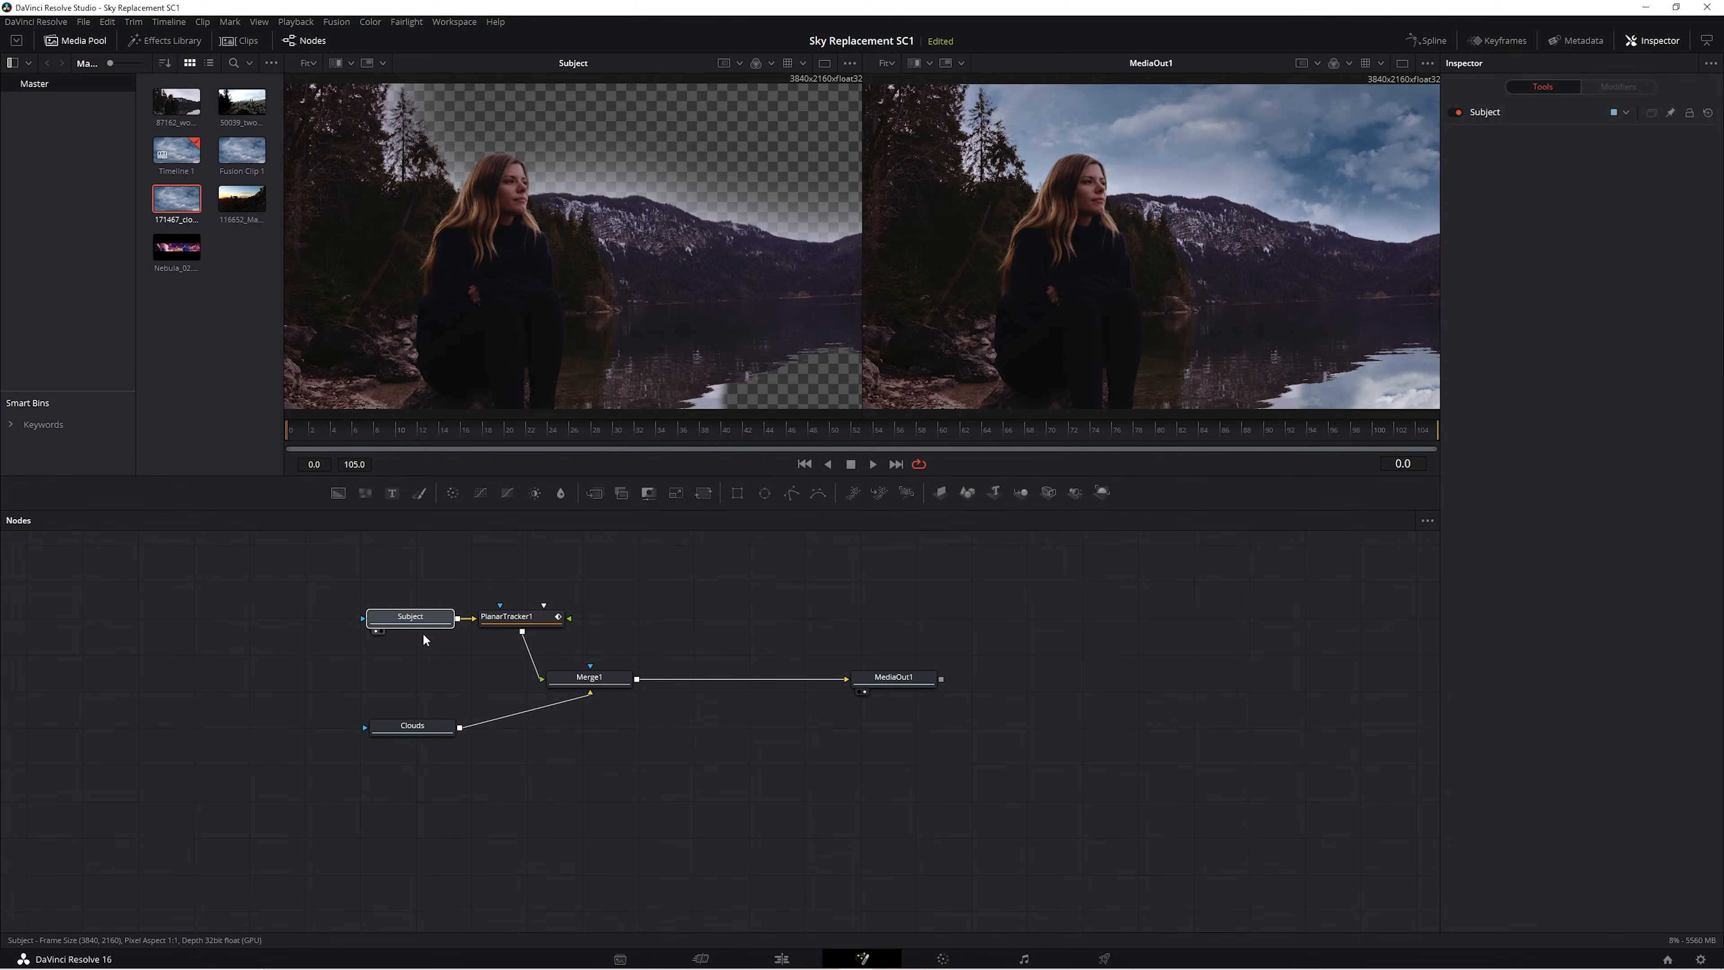
click(589, 677)
drag(527, 622, 678, 606)
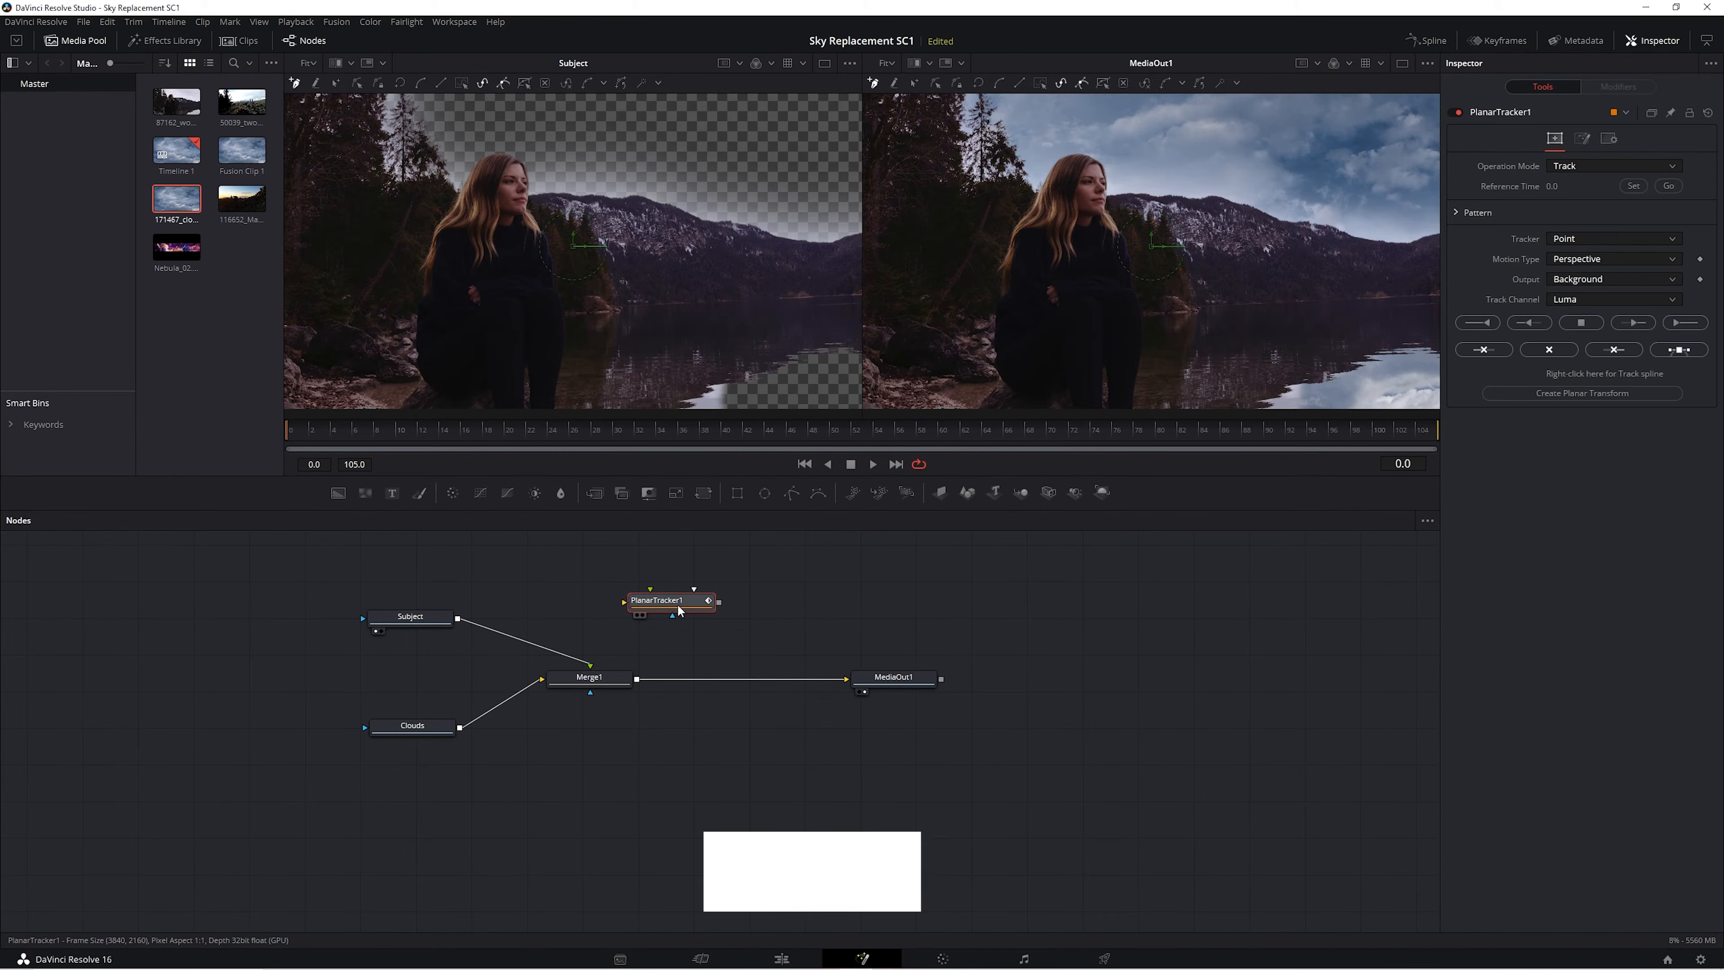
drag(681, 604, 538, 642)
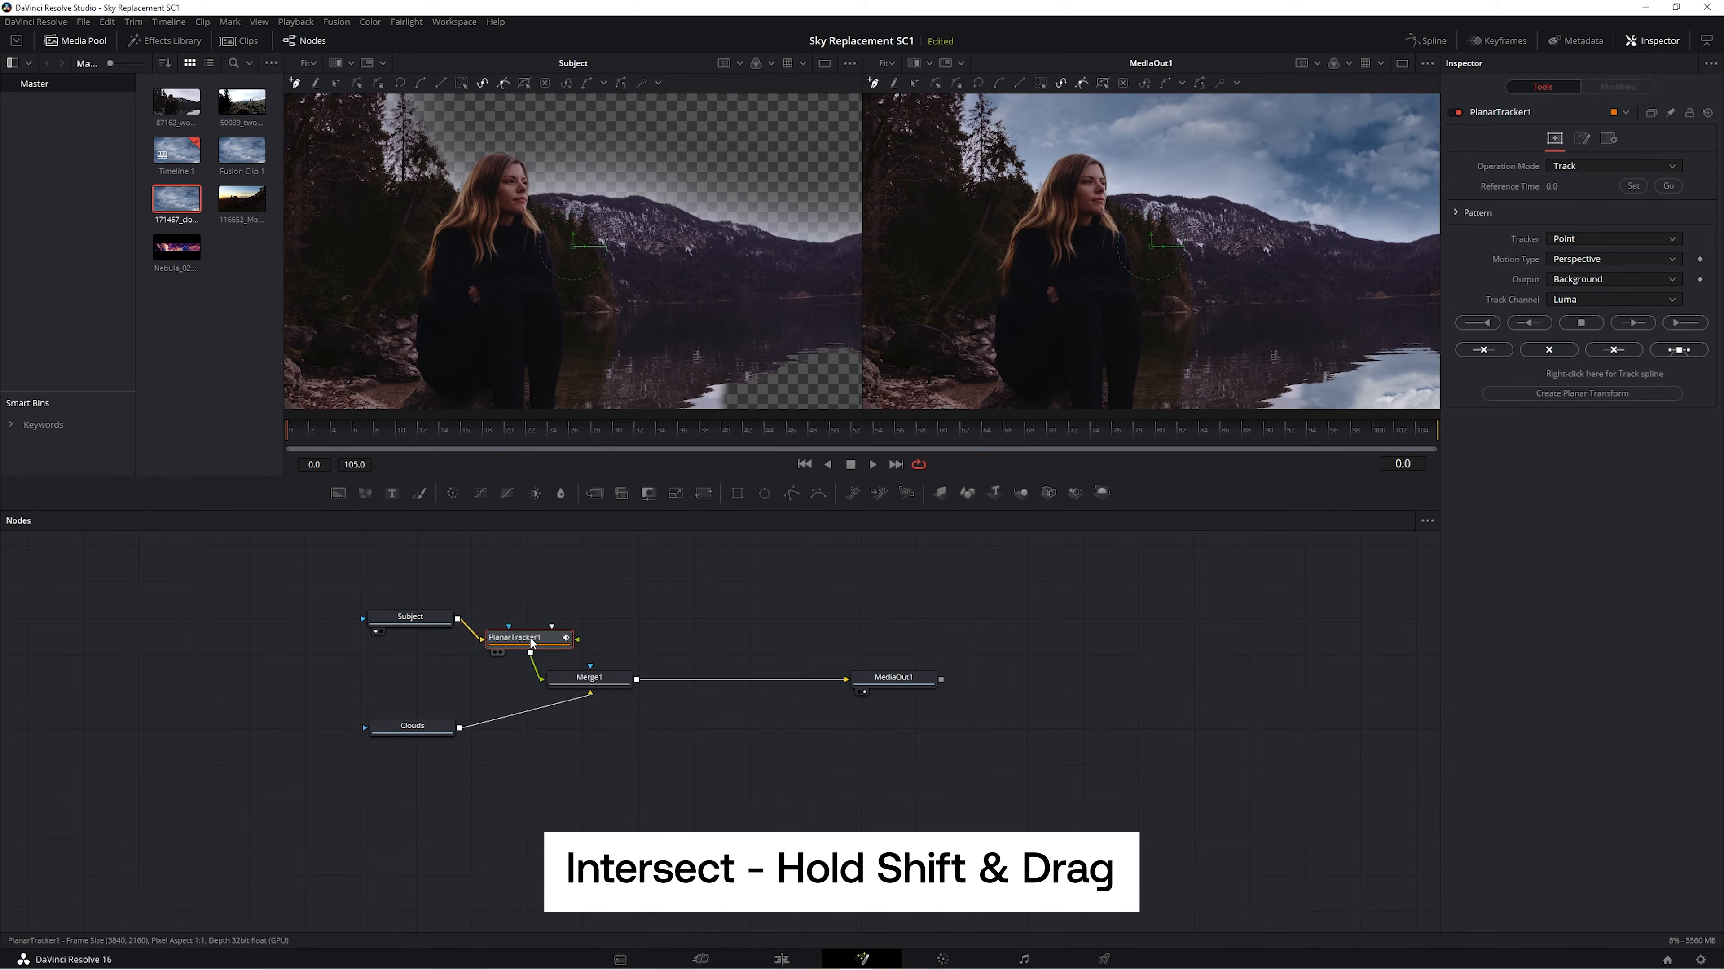
drag(433, 626, 404, 593)
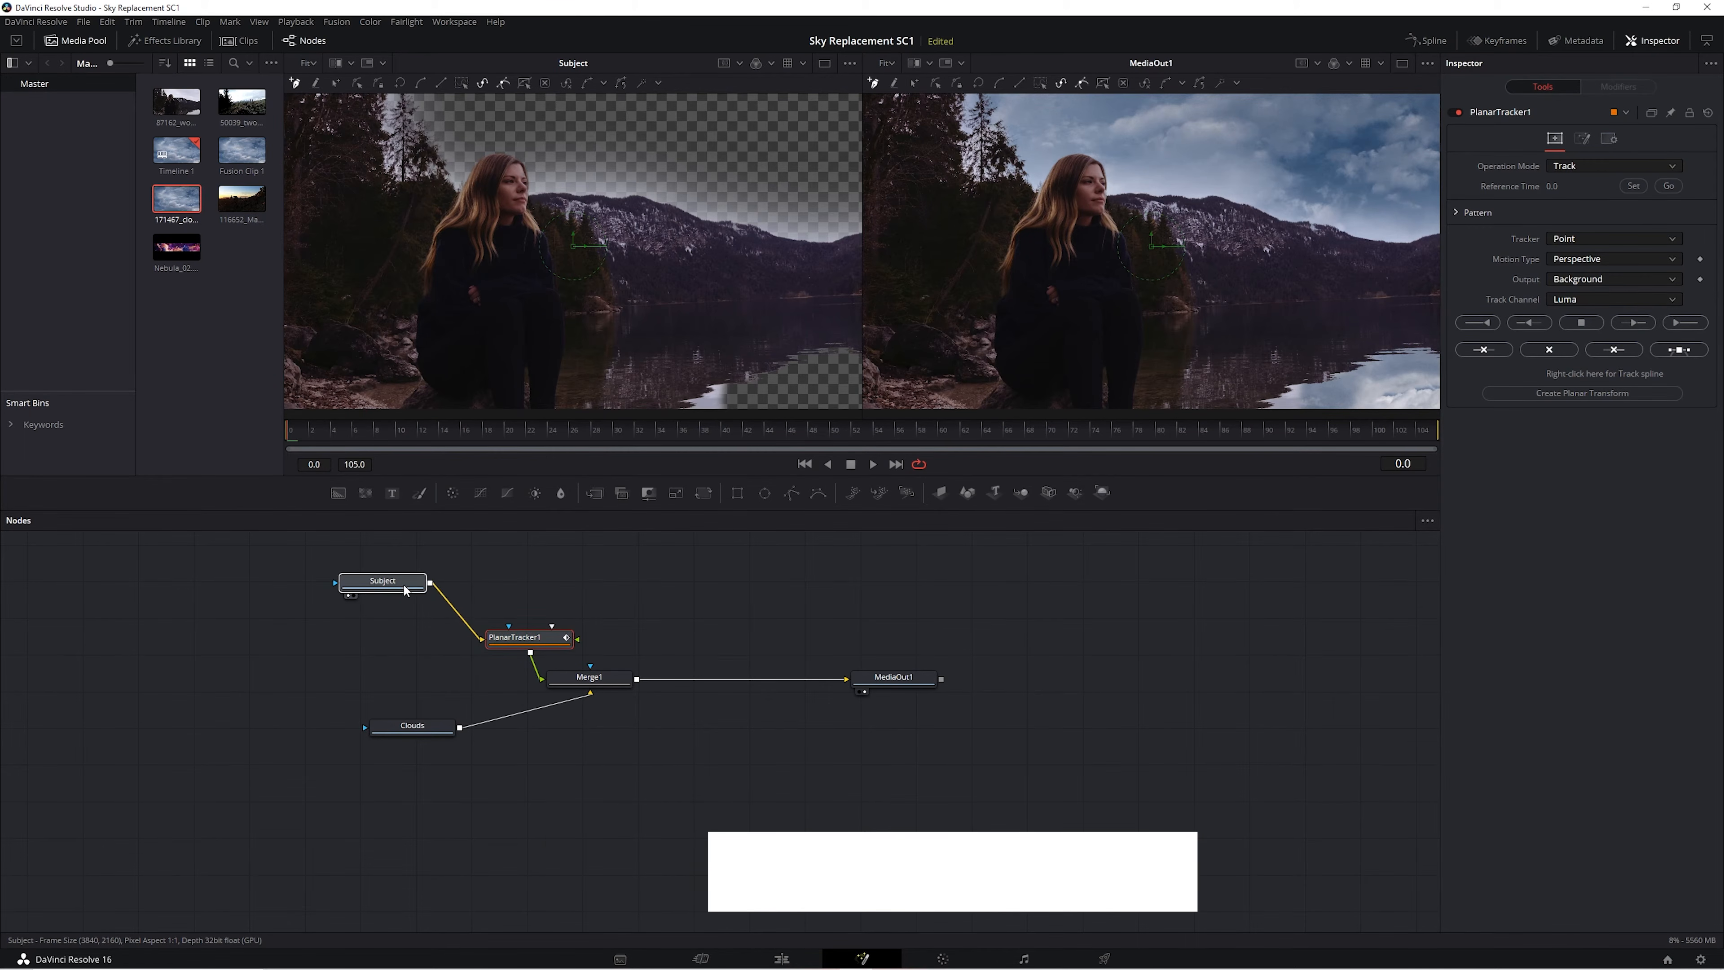
click(541, 644)
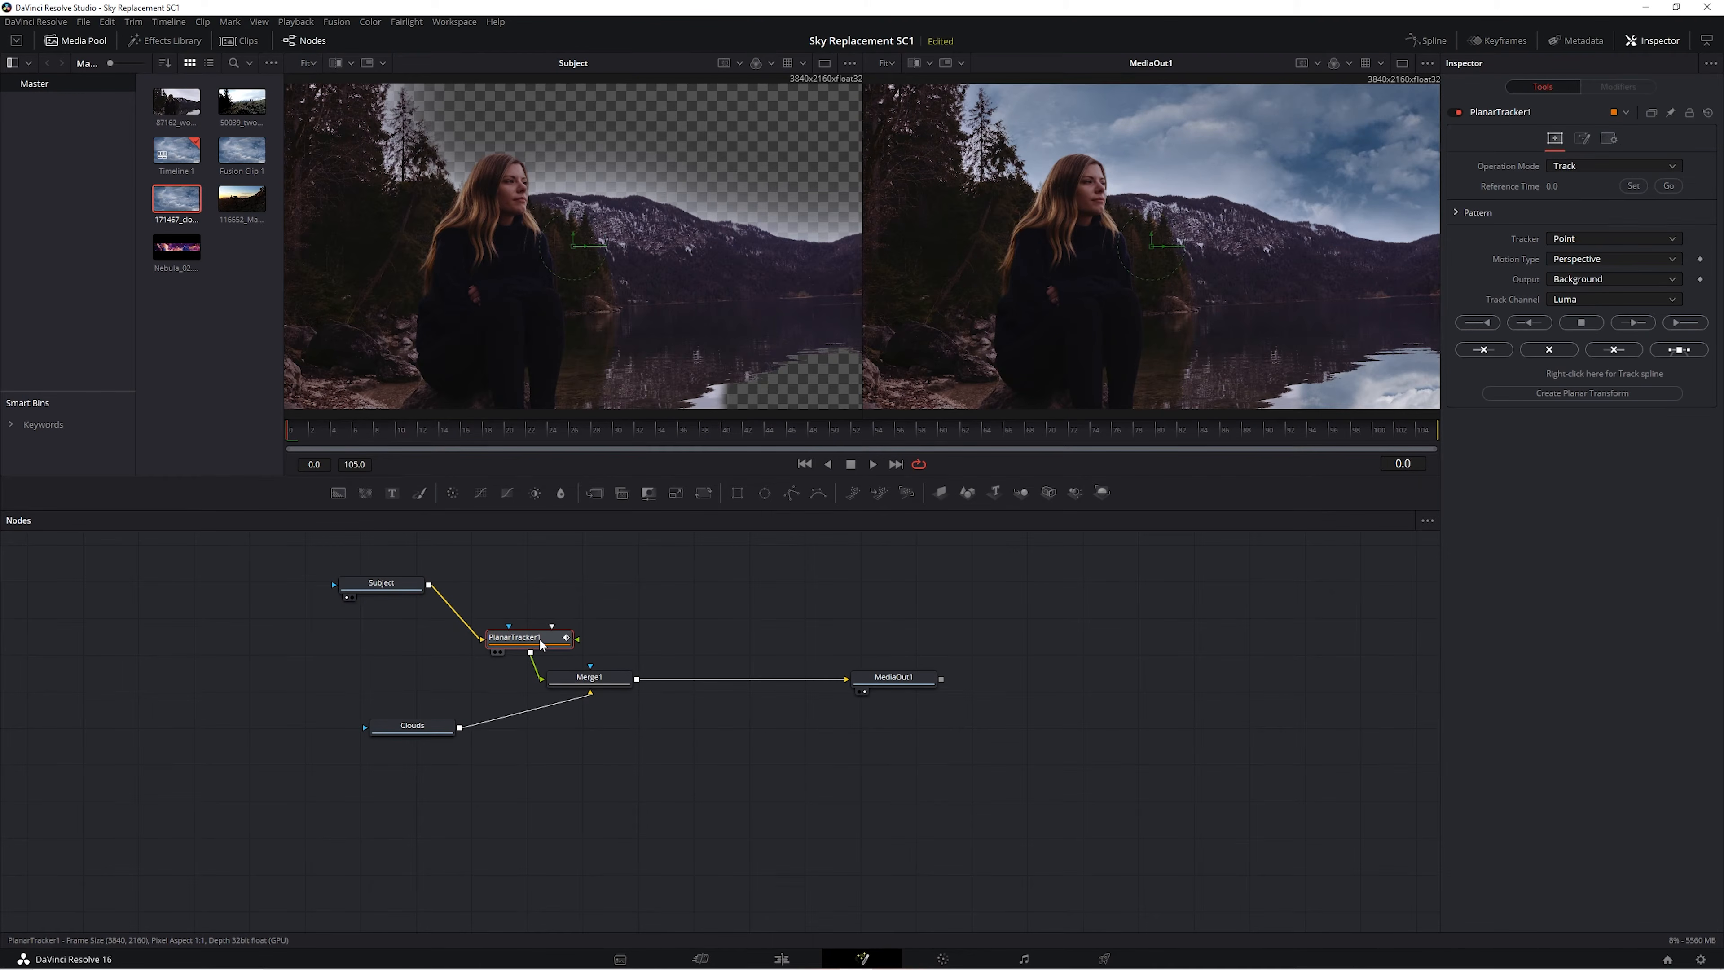
Set PlanarTracker1's motion type to Translation, Rotation, Scale.
click(1654, 42)
click(1655, 41)
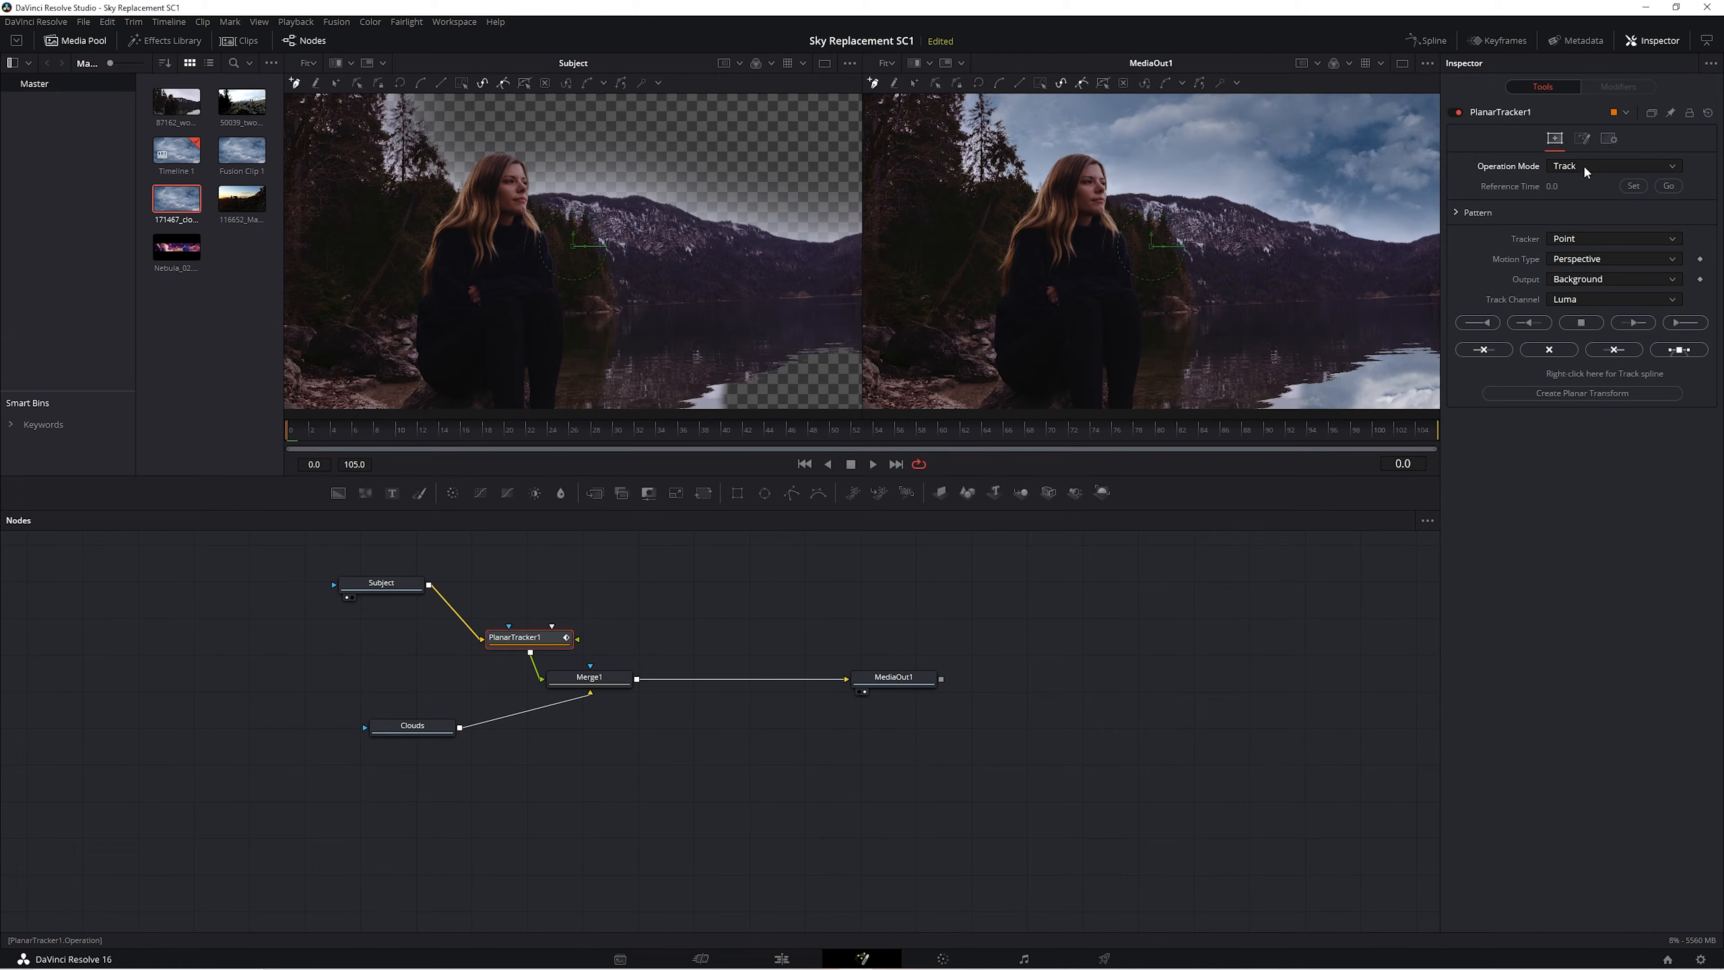
click(1609, 238)
click(1608, 256)
click(1607, 258)
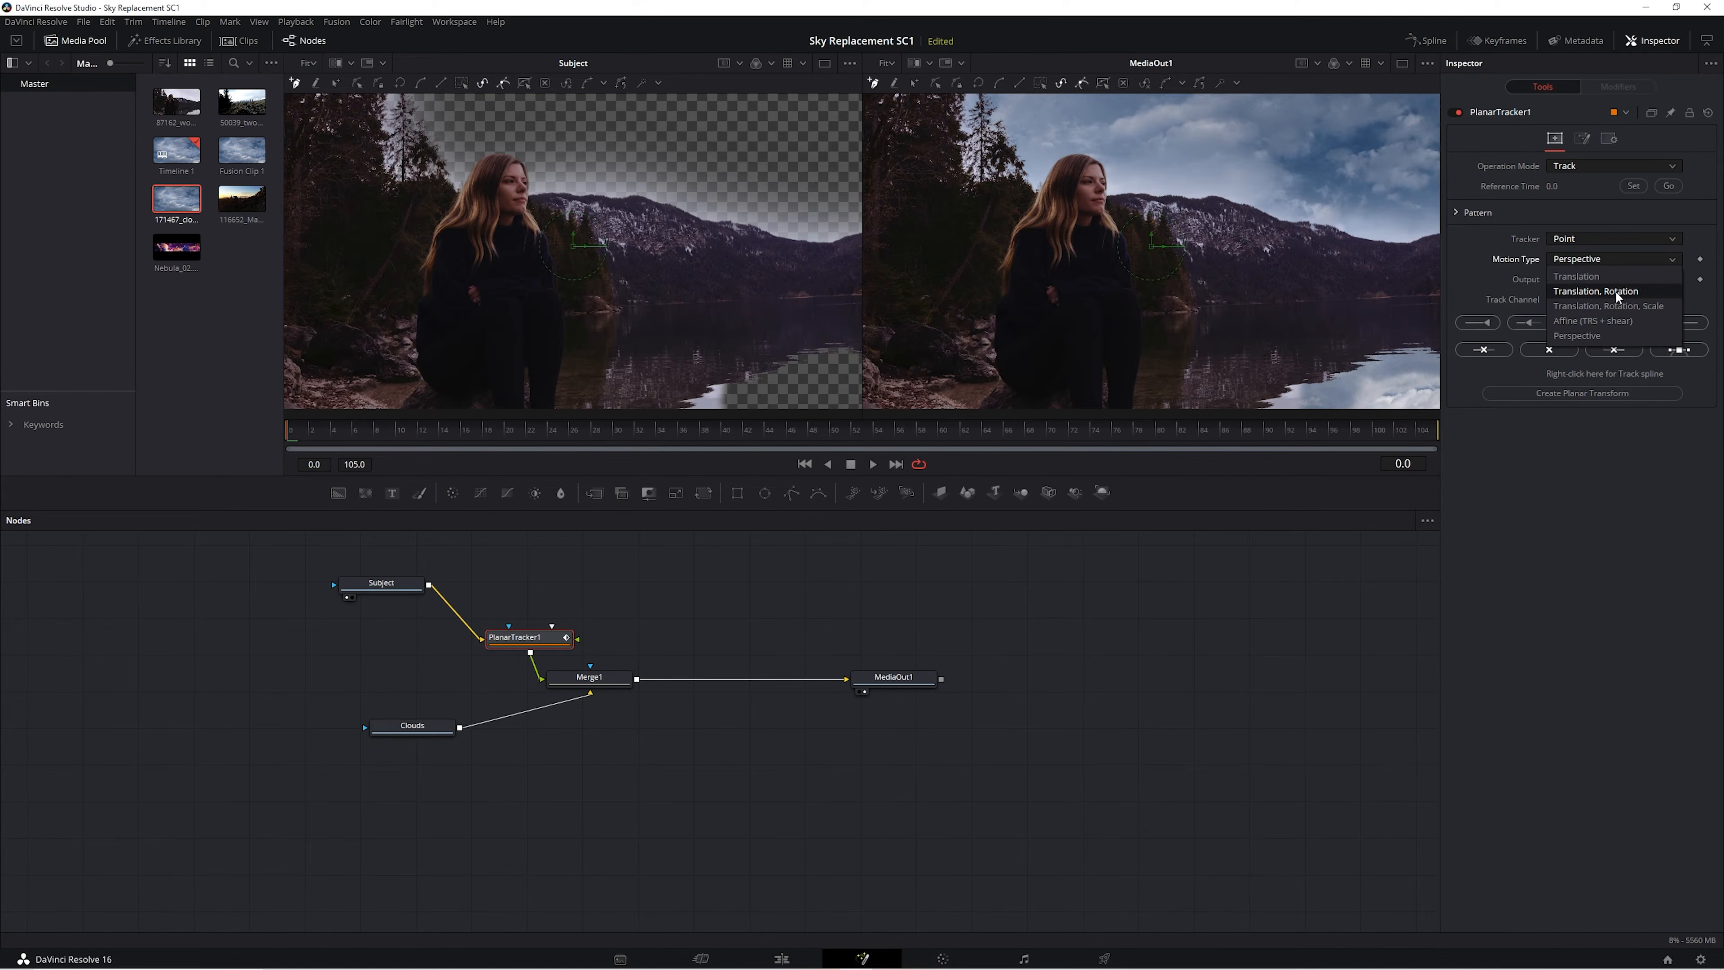
click(1645, 305)
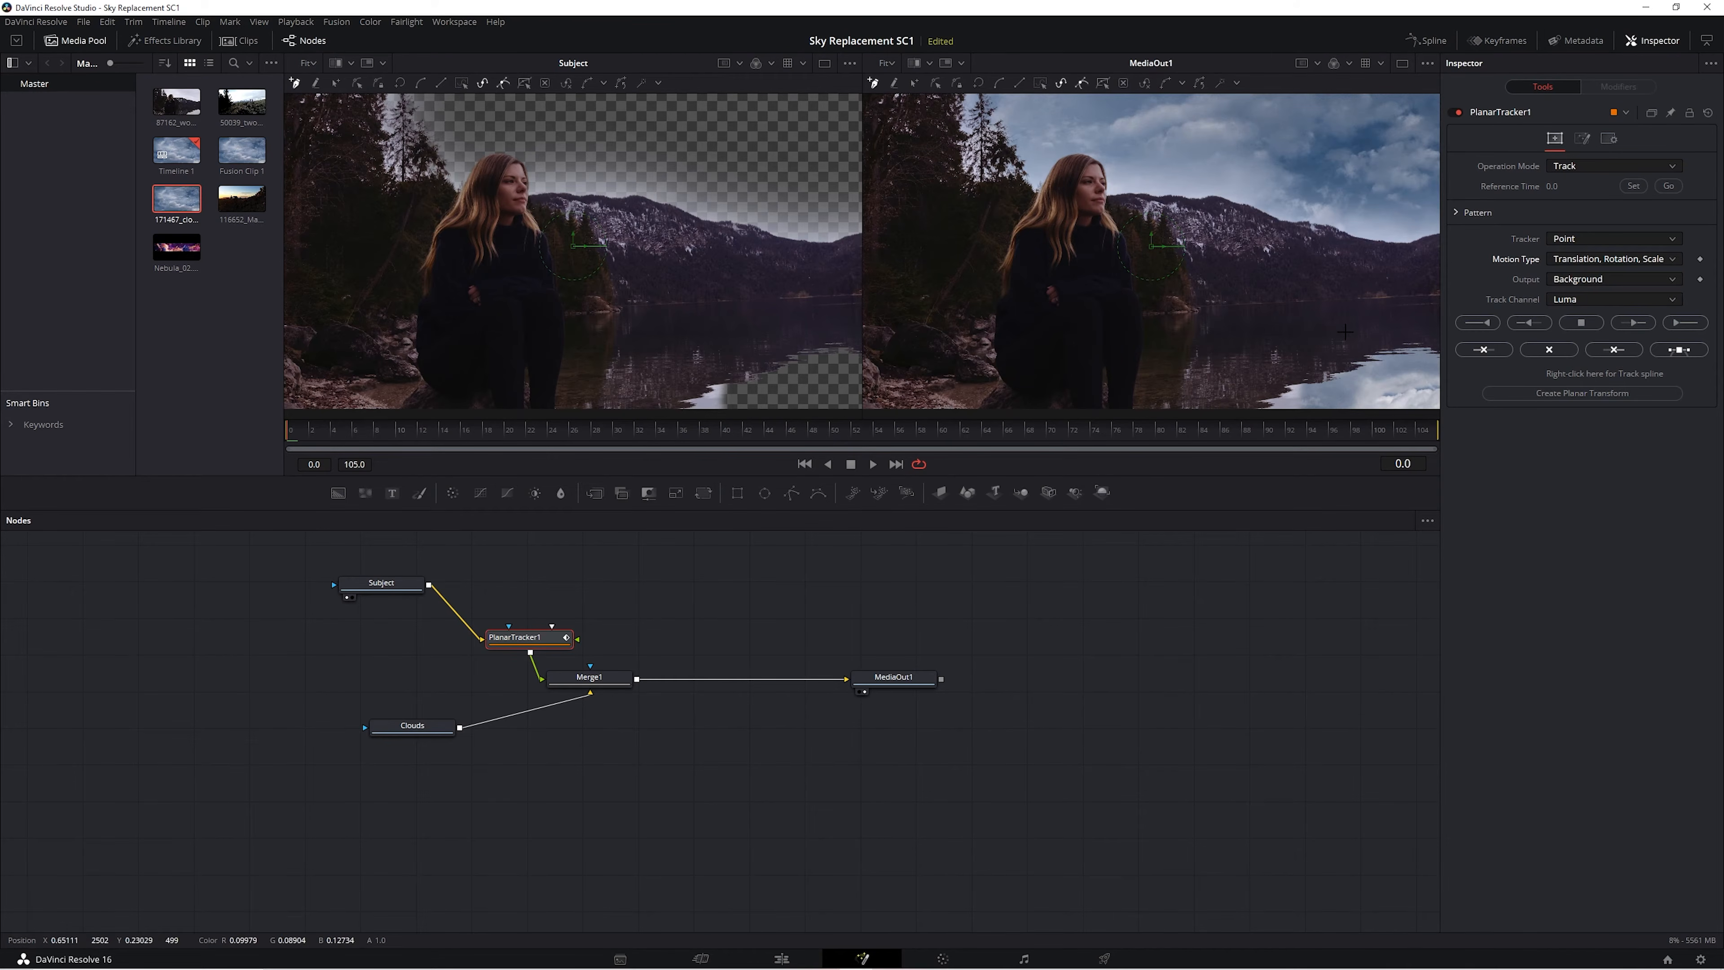
Outline the snowy mountain range with a closed spline at frame 0 and track it forward to the end of the shot.
click(548, 432)
drag(570, 436, 250, 439)
click(1276, 205)
click(1245, 186)
click(1225, 187)
click(1205, 189)
drag(1199, 258, 1225, 271)
click(1354, 279)
drag(1425, 258, 1322, 211)
click(1277, 207)
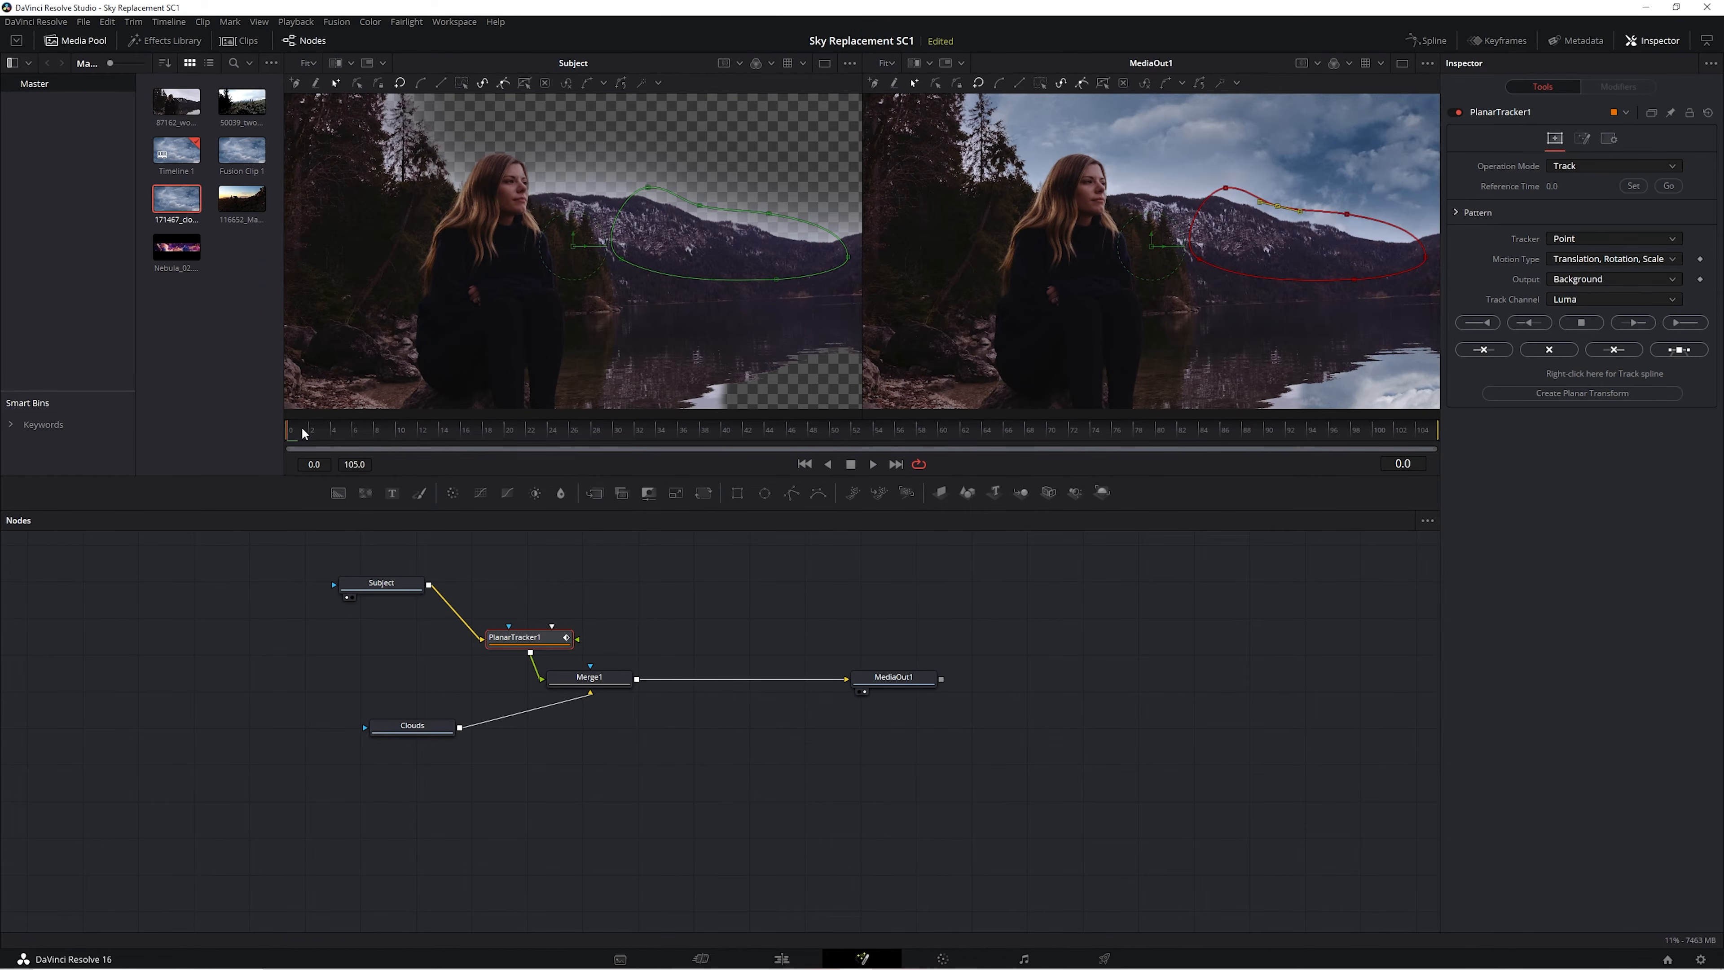
click(1689, 324)
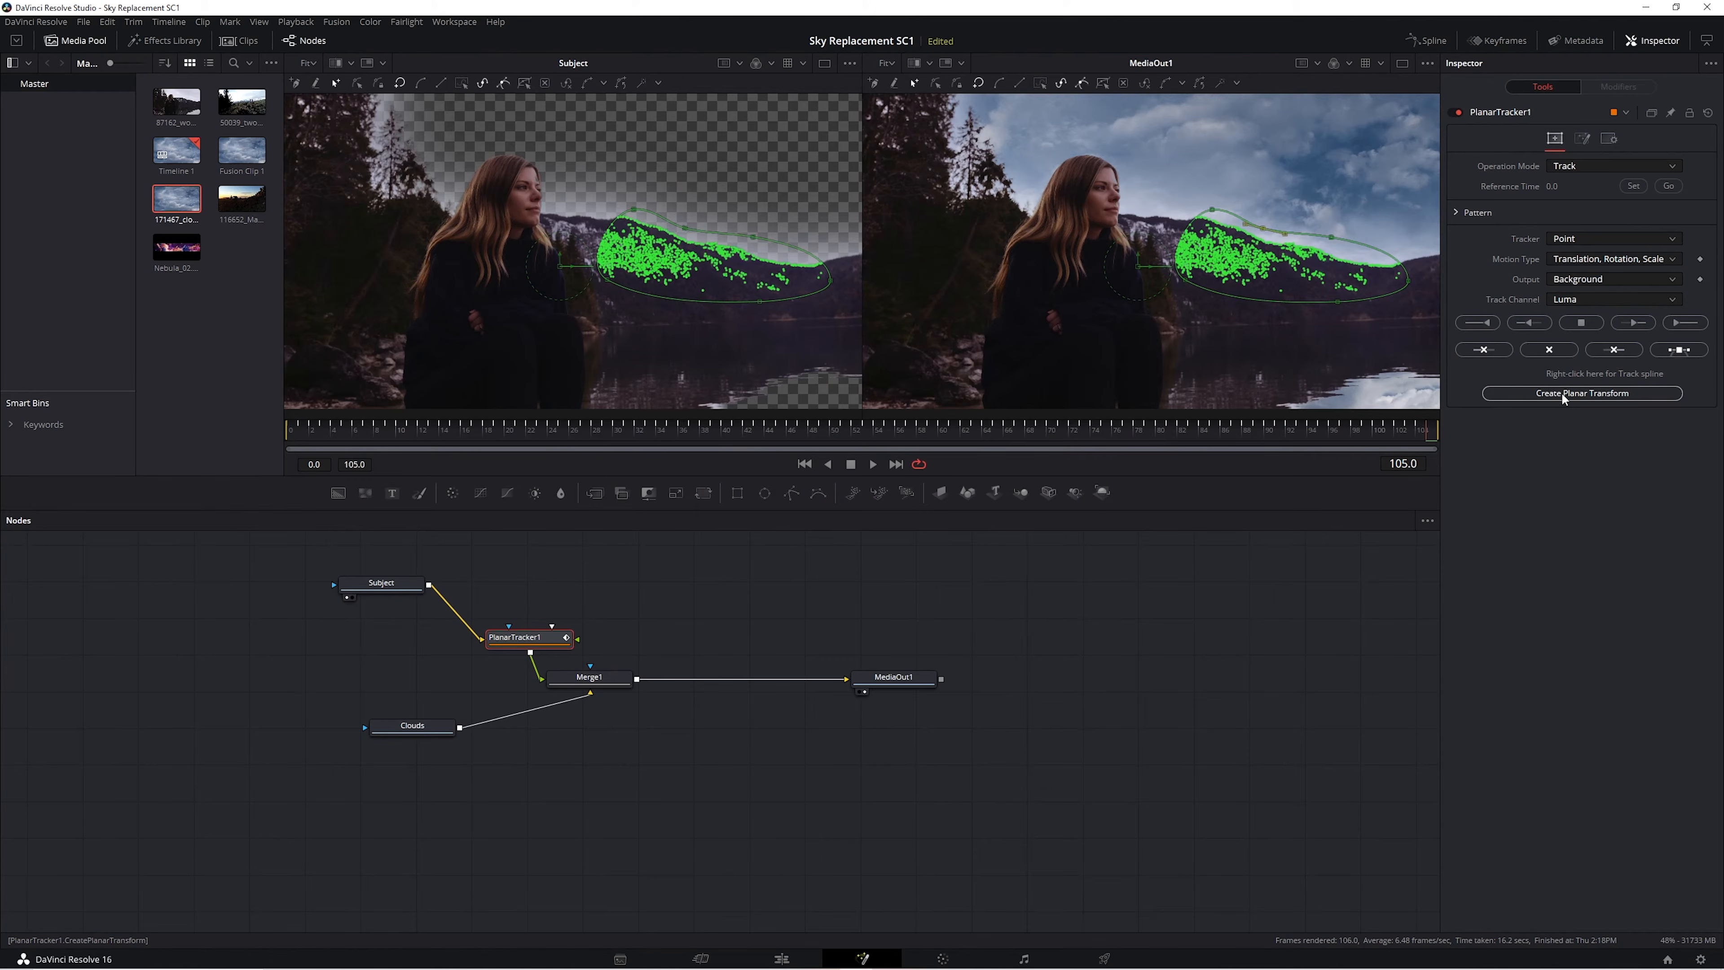
Create a Planar Transform from the track, insert it between Clouds and Merge1 with room around the nodes, and scrub the shot to check it.
click(1651, 395)
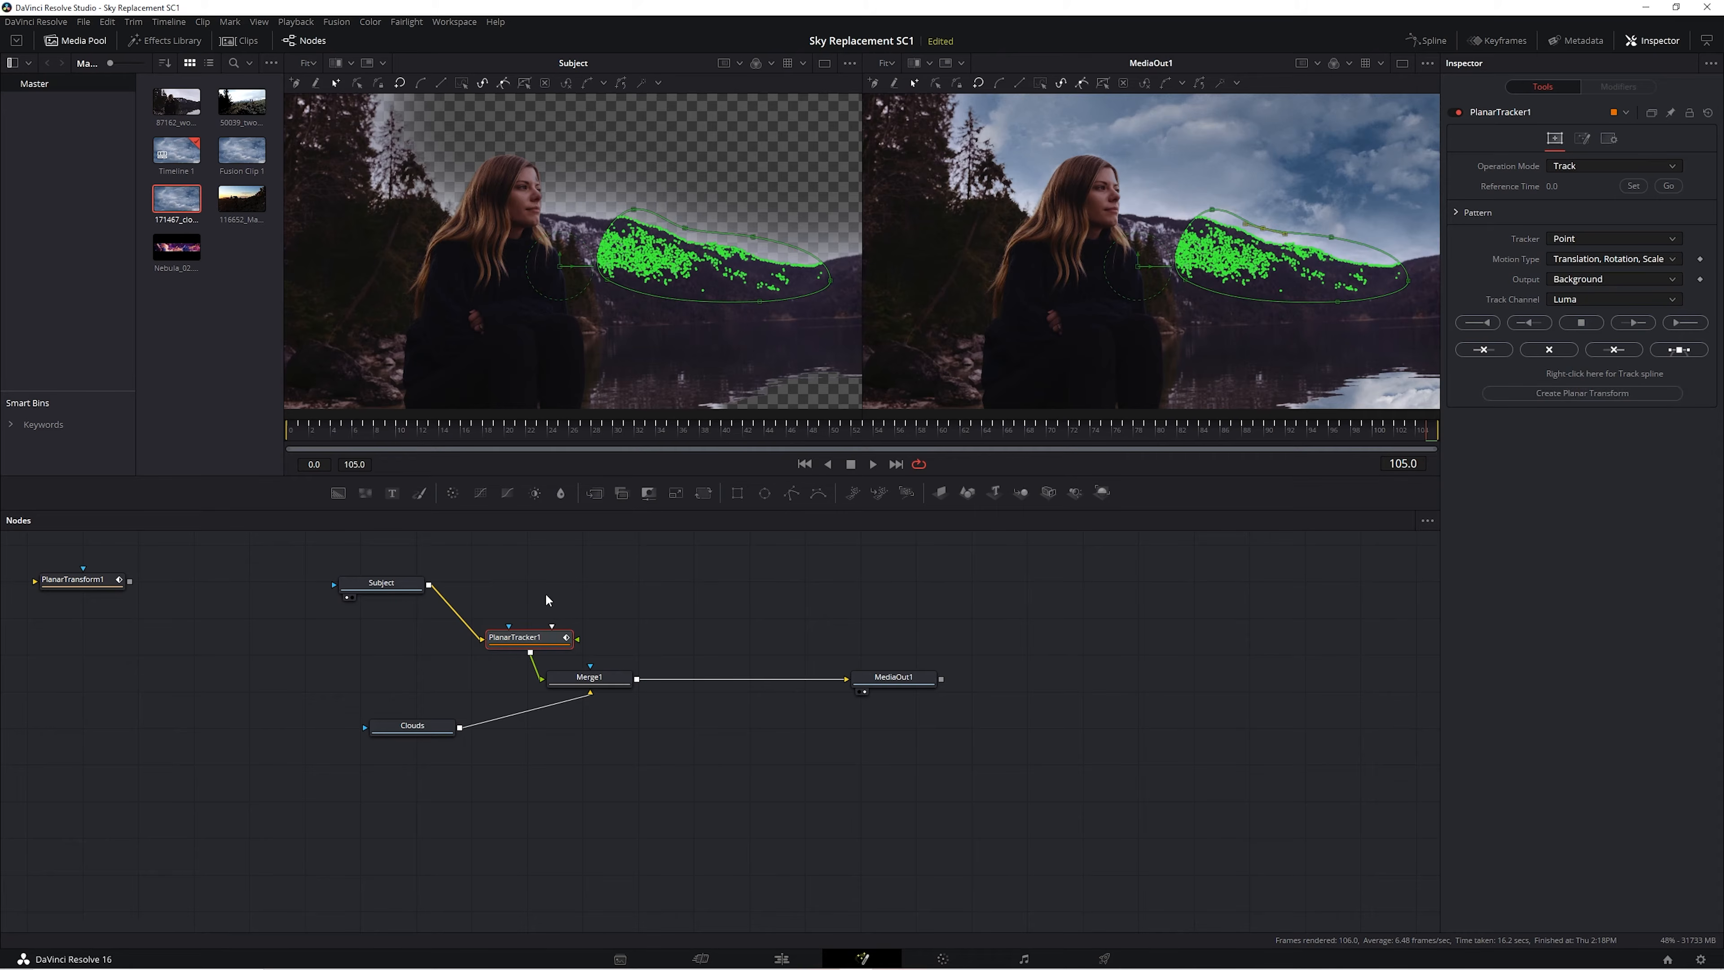
drag(83, 583, 209, 667)
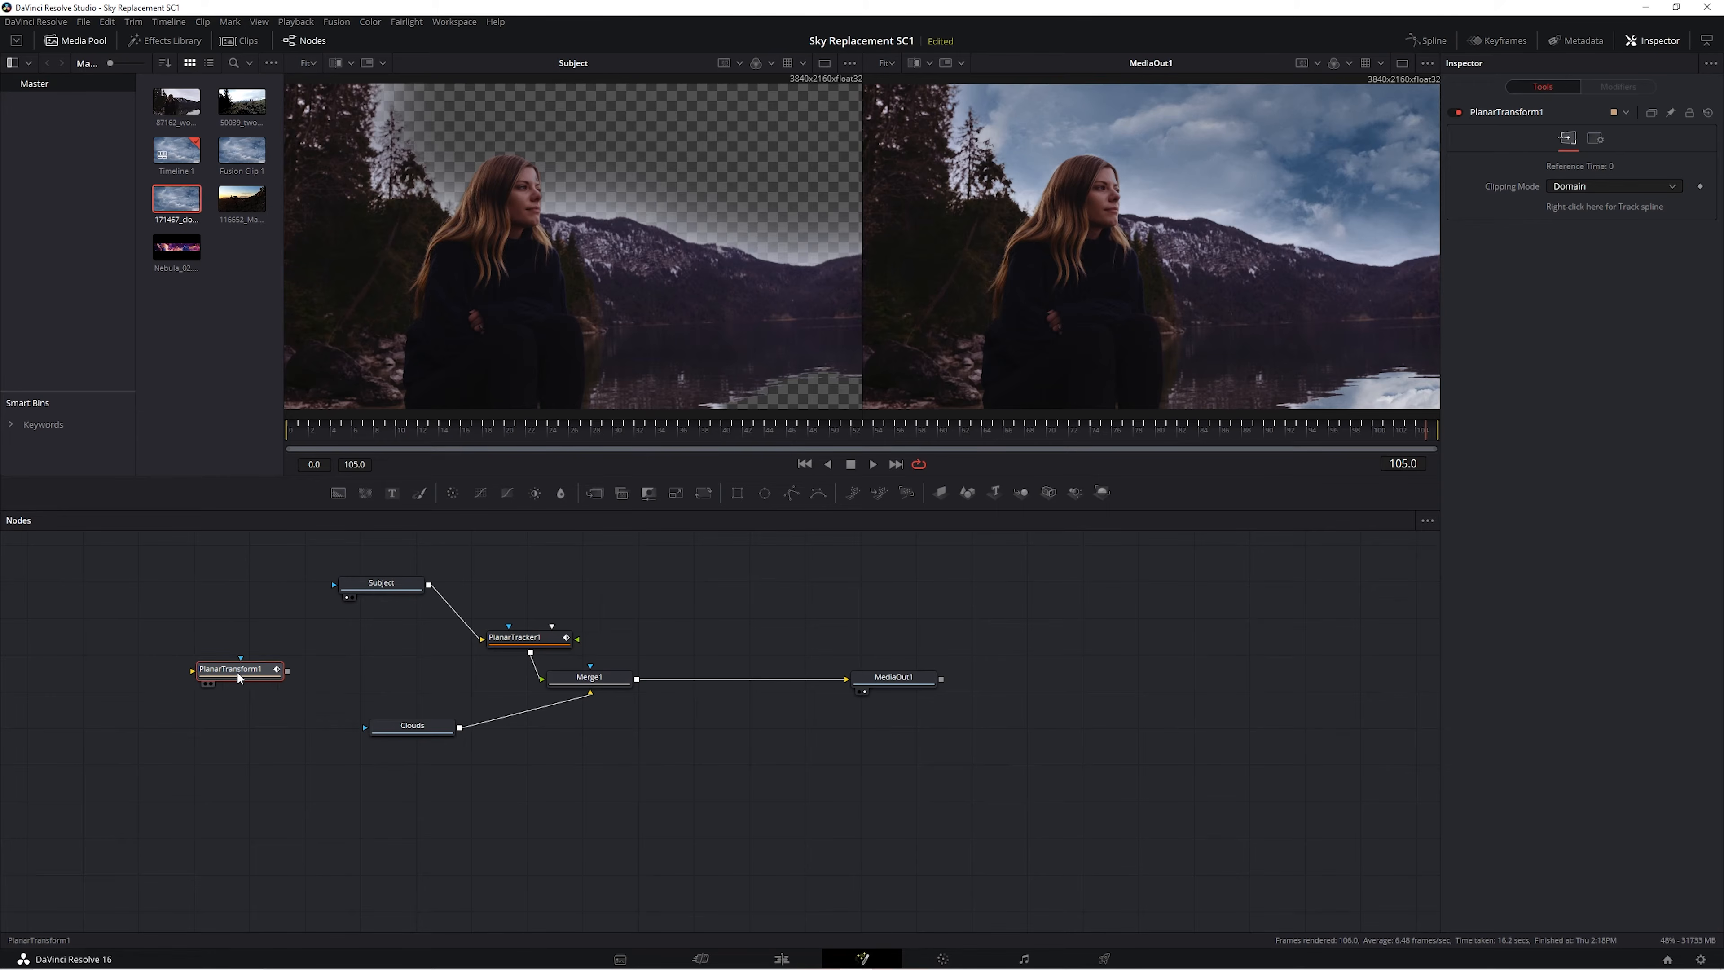
drag(454, 848, 520, 719)
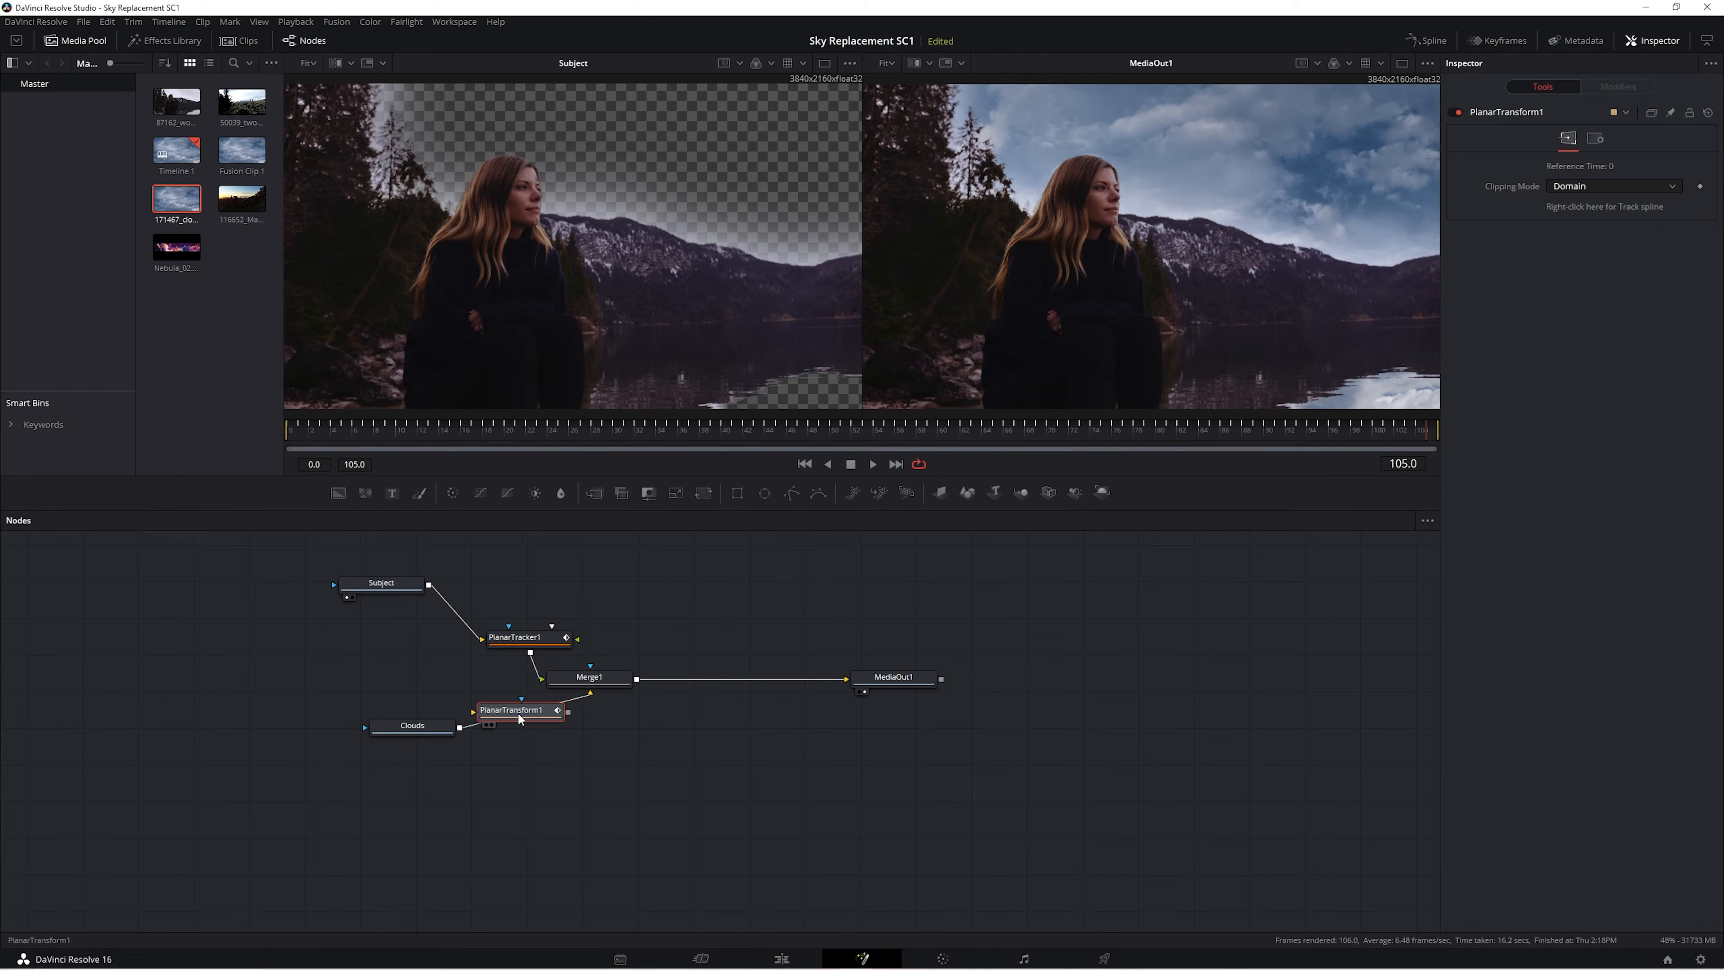
drag(411, 732, 324, 777)
drag(504, 721, 481, 741)
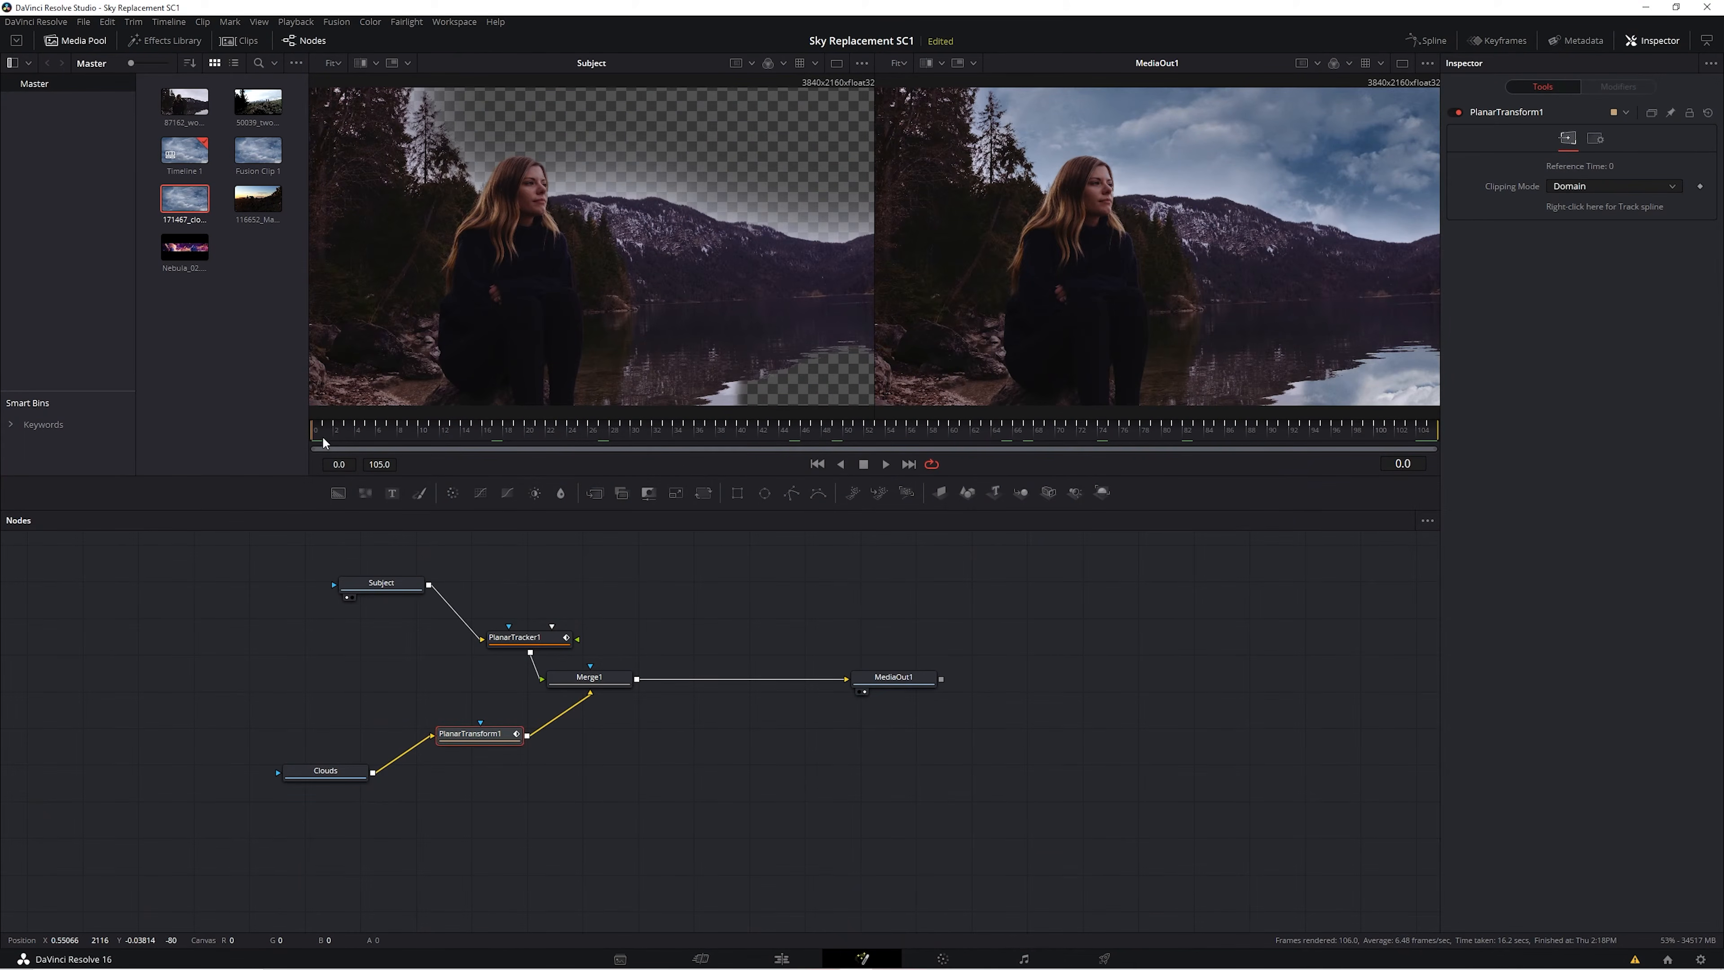
drag(320, 445, 1433, 426)
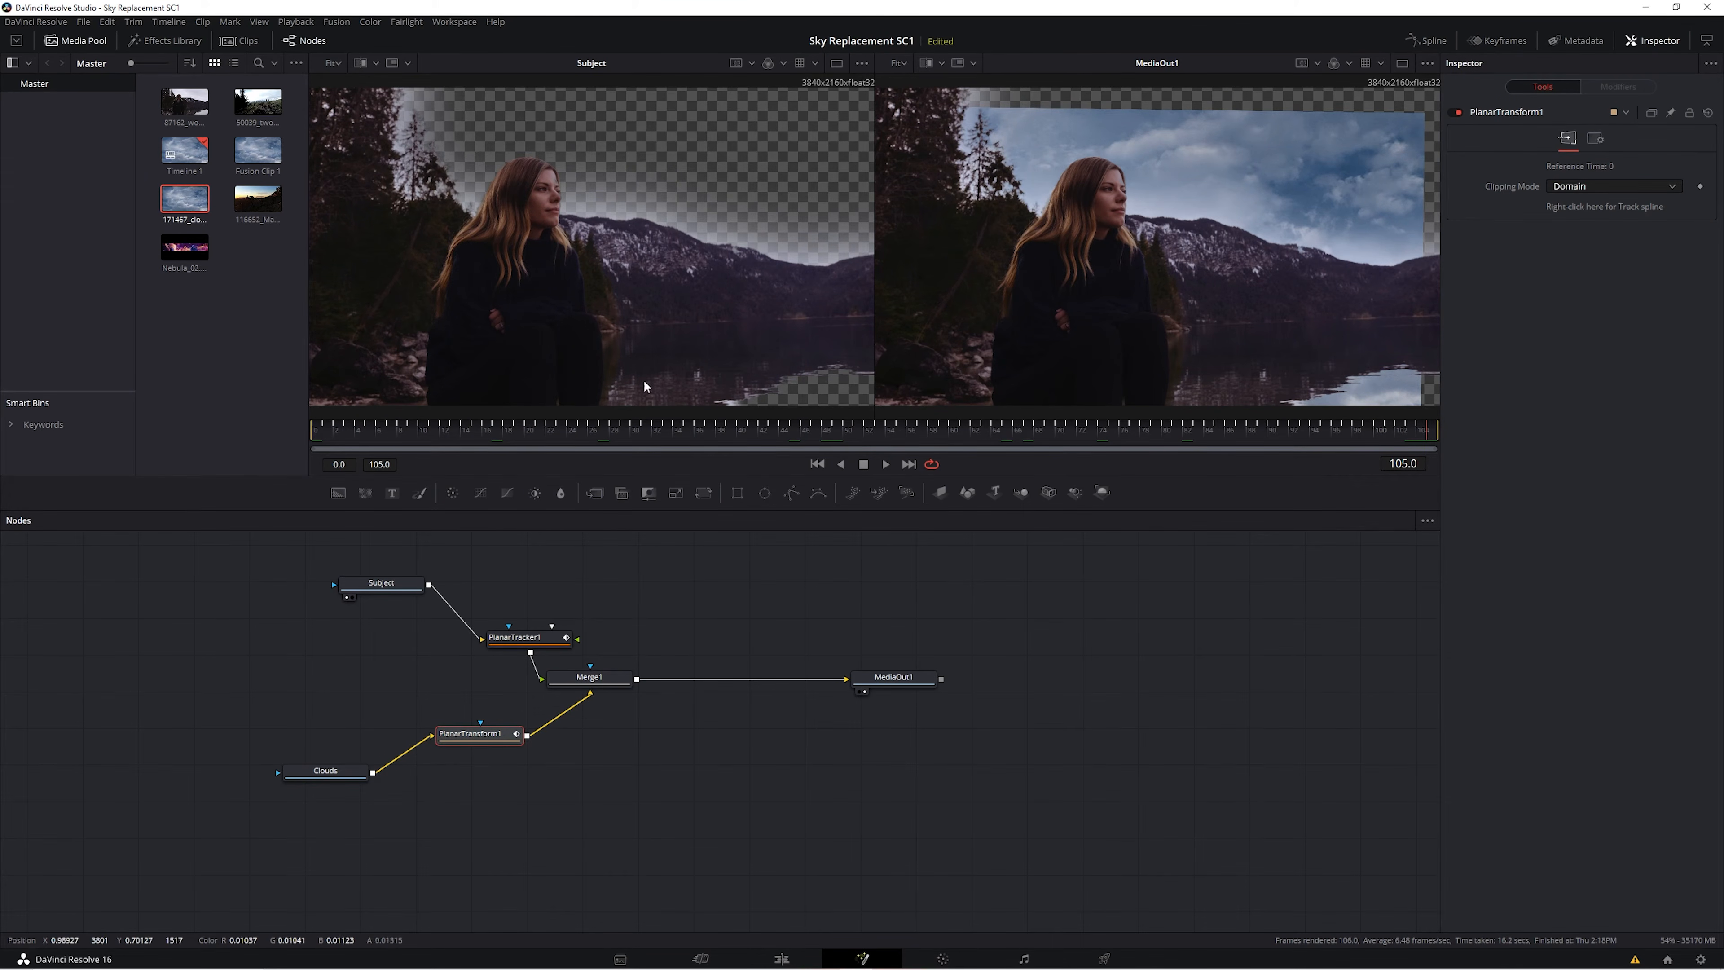
Add a Transform node between Clouds and PlanarTransform1 using the tool search for "transform", and line up the three nodes.
click(339, 771)
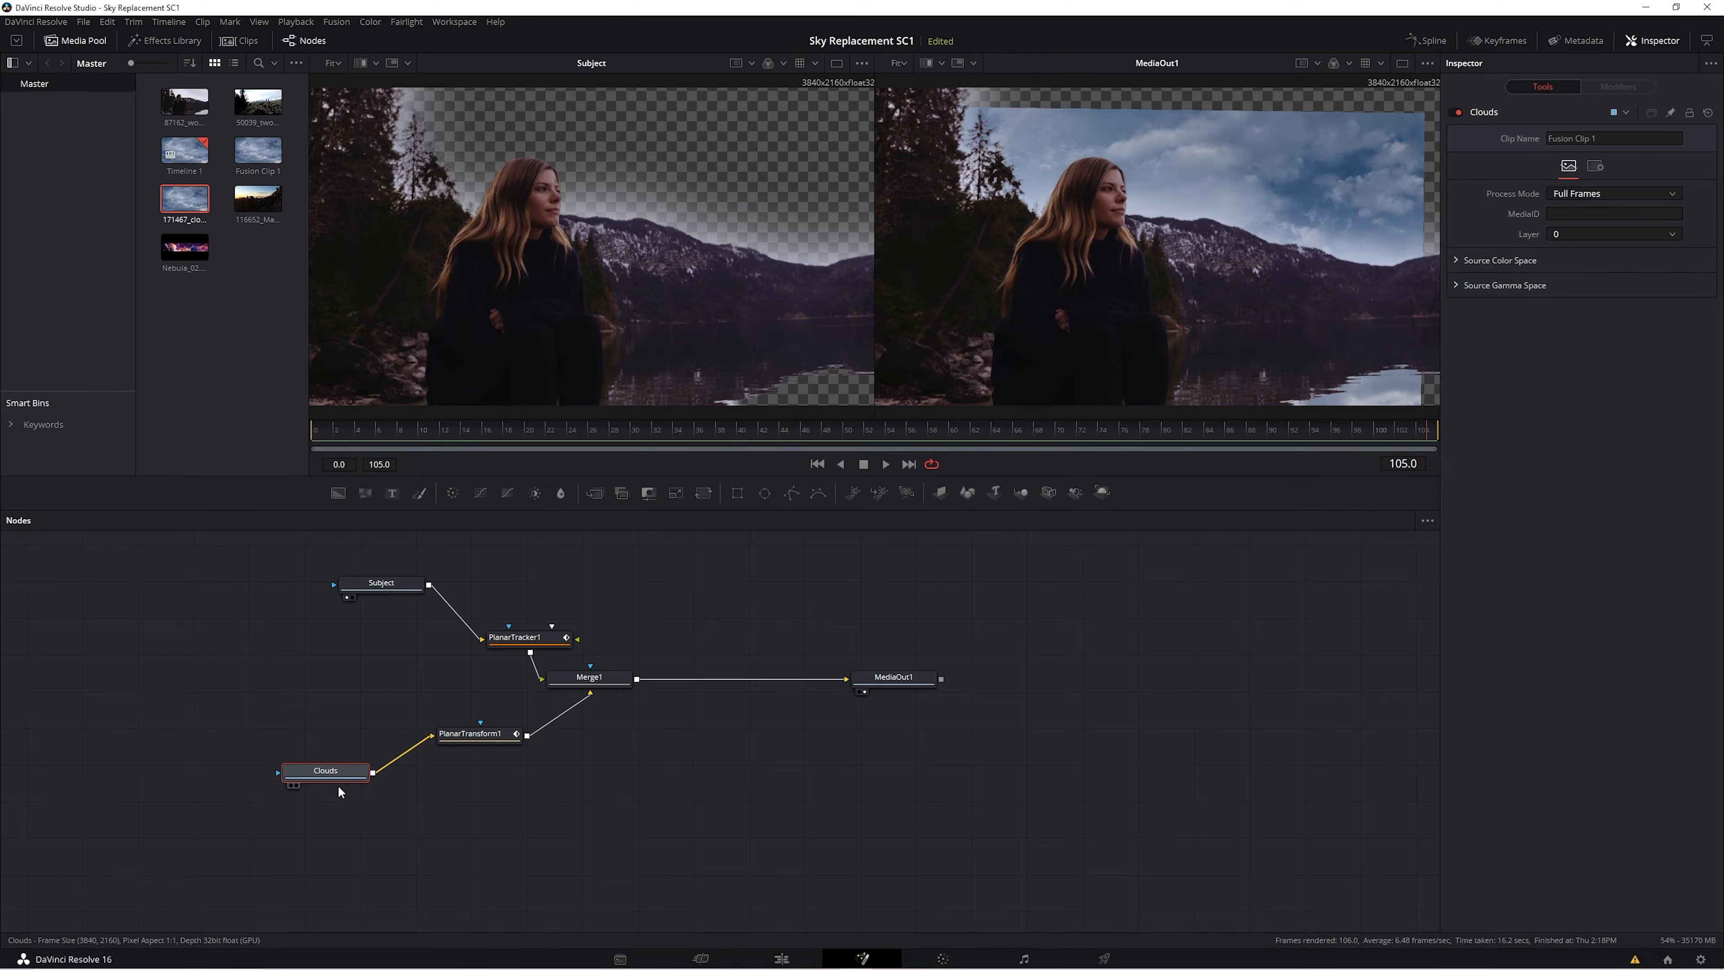
key(shift+space)
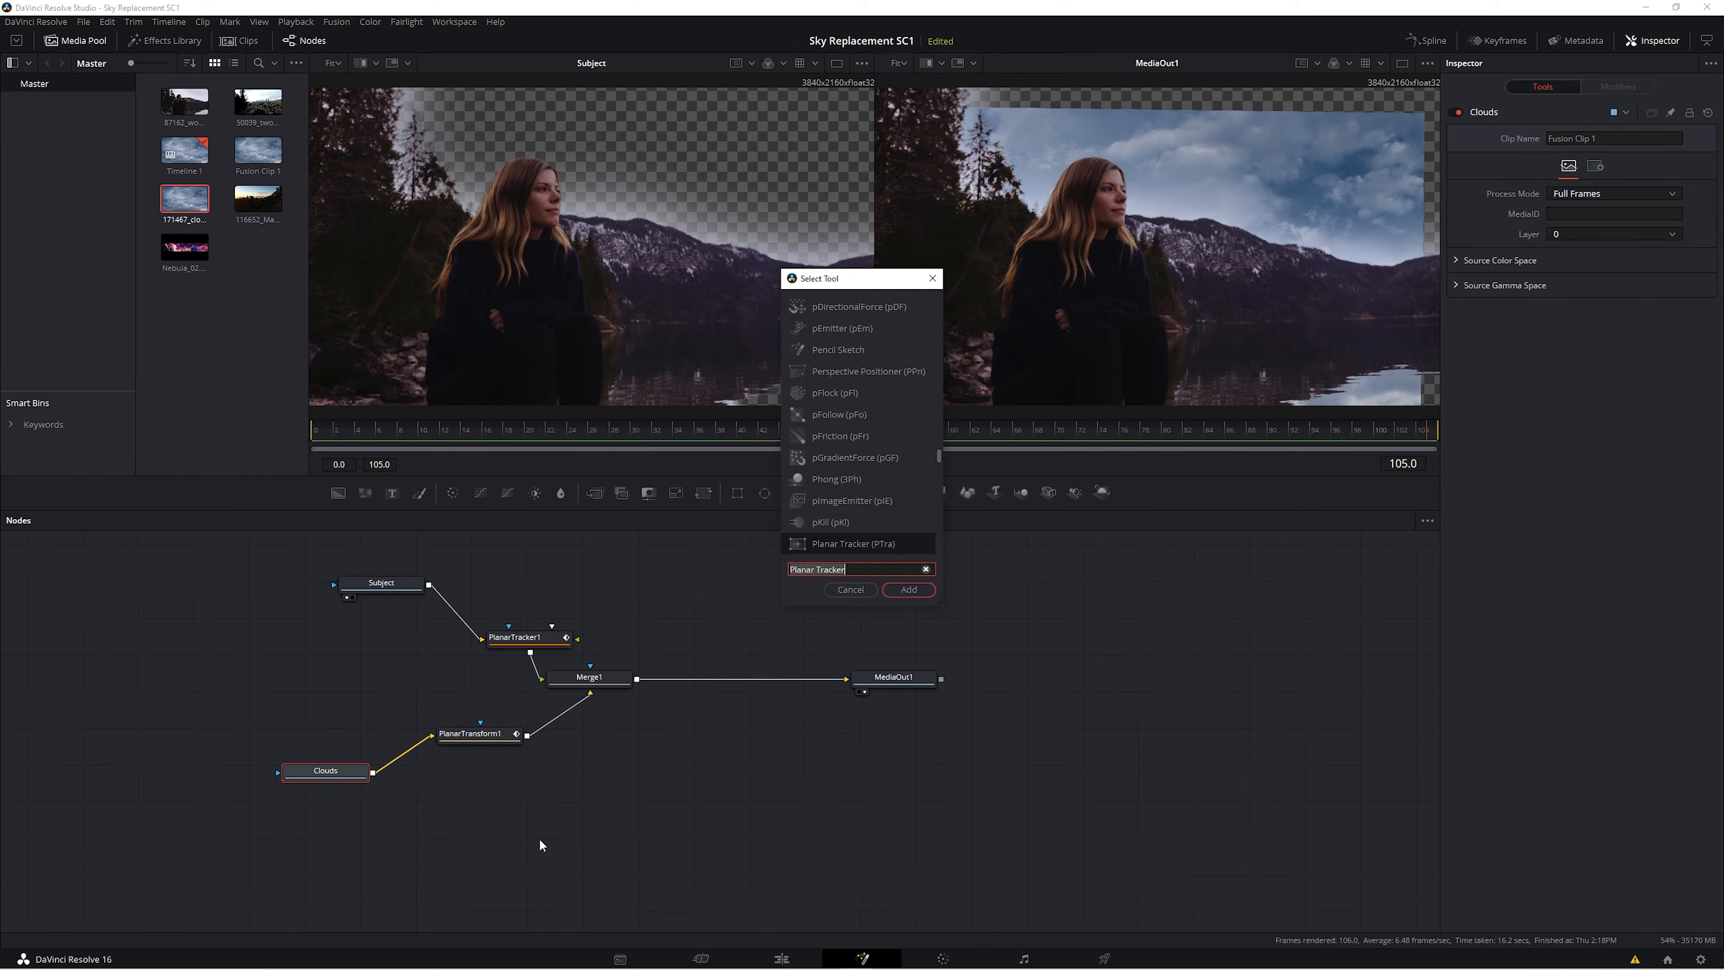
text(transform)
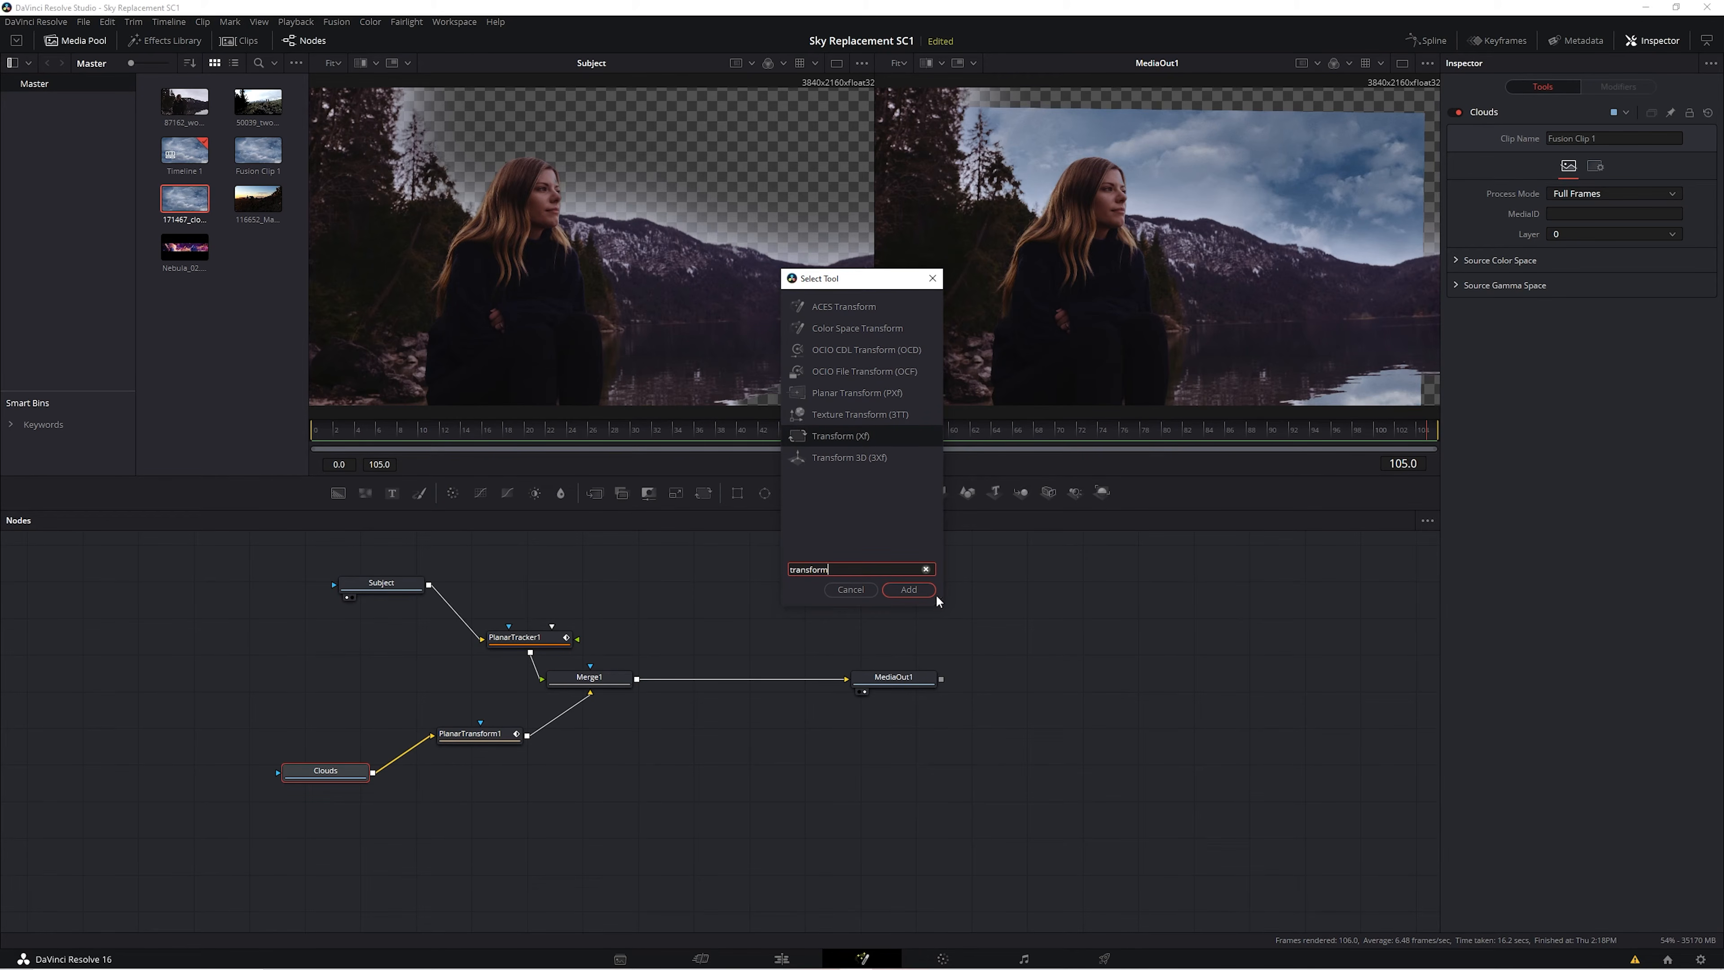
click(907, 590)
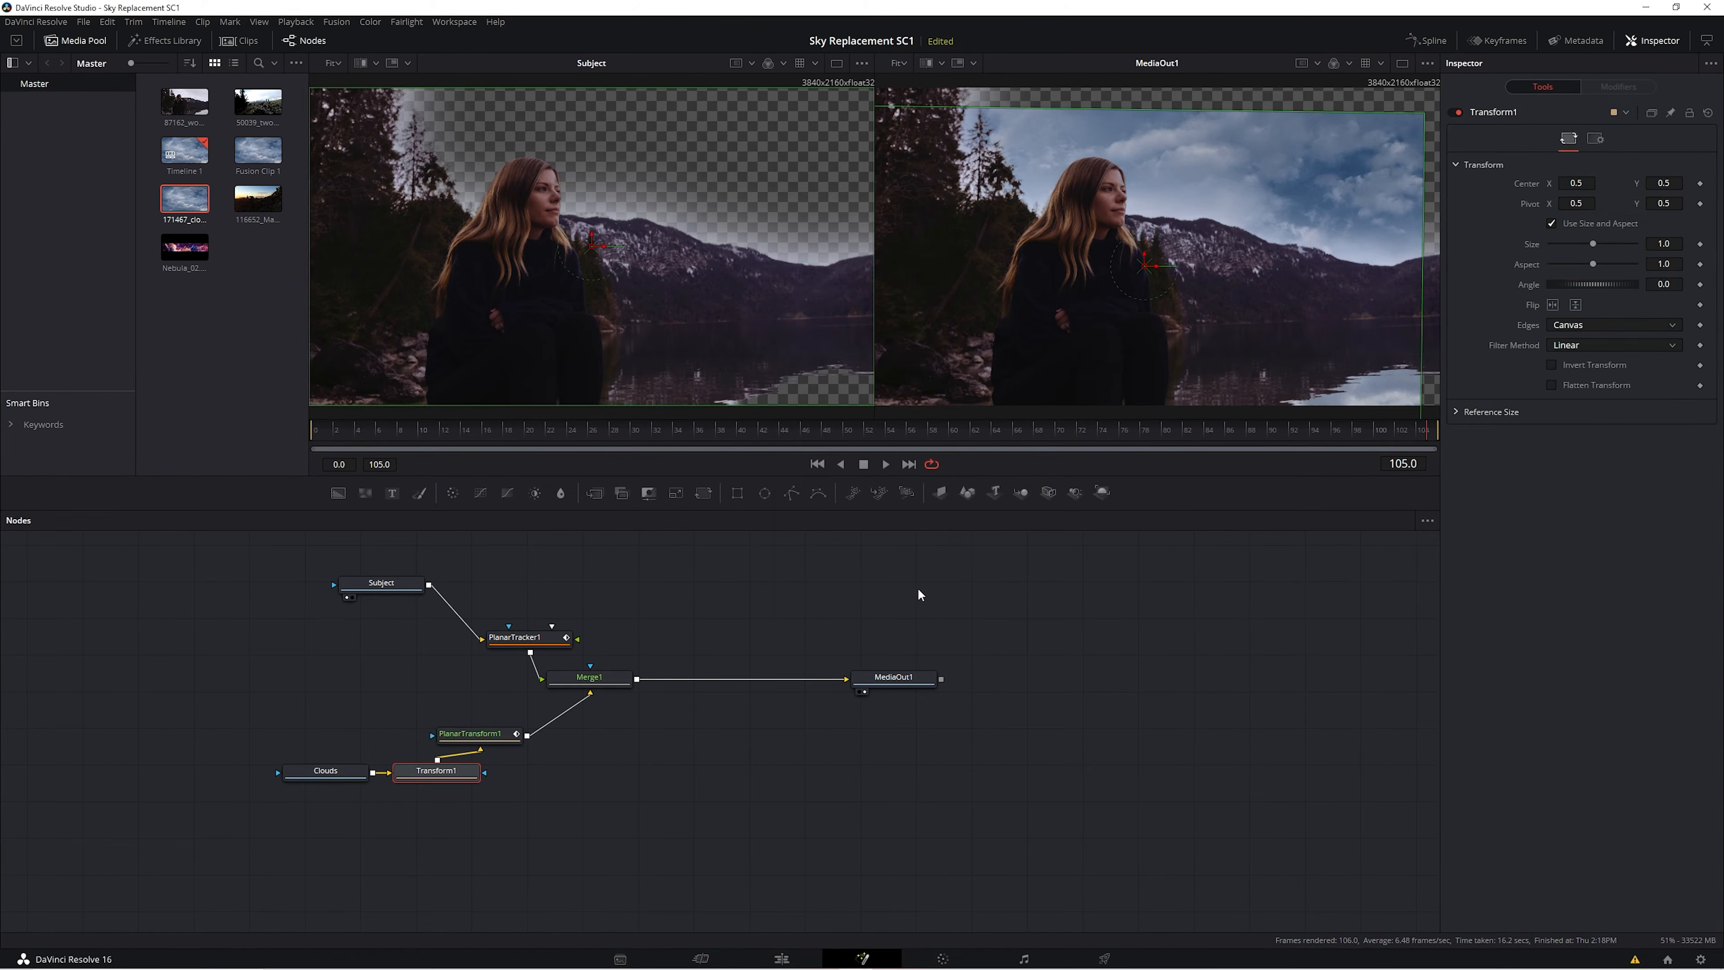
drag(344, 781, 251, 785)
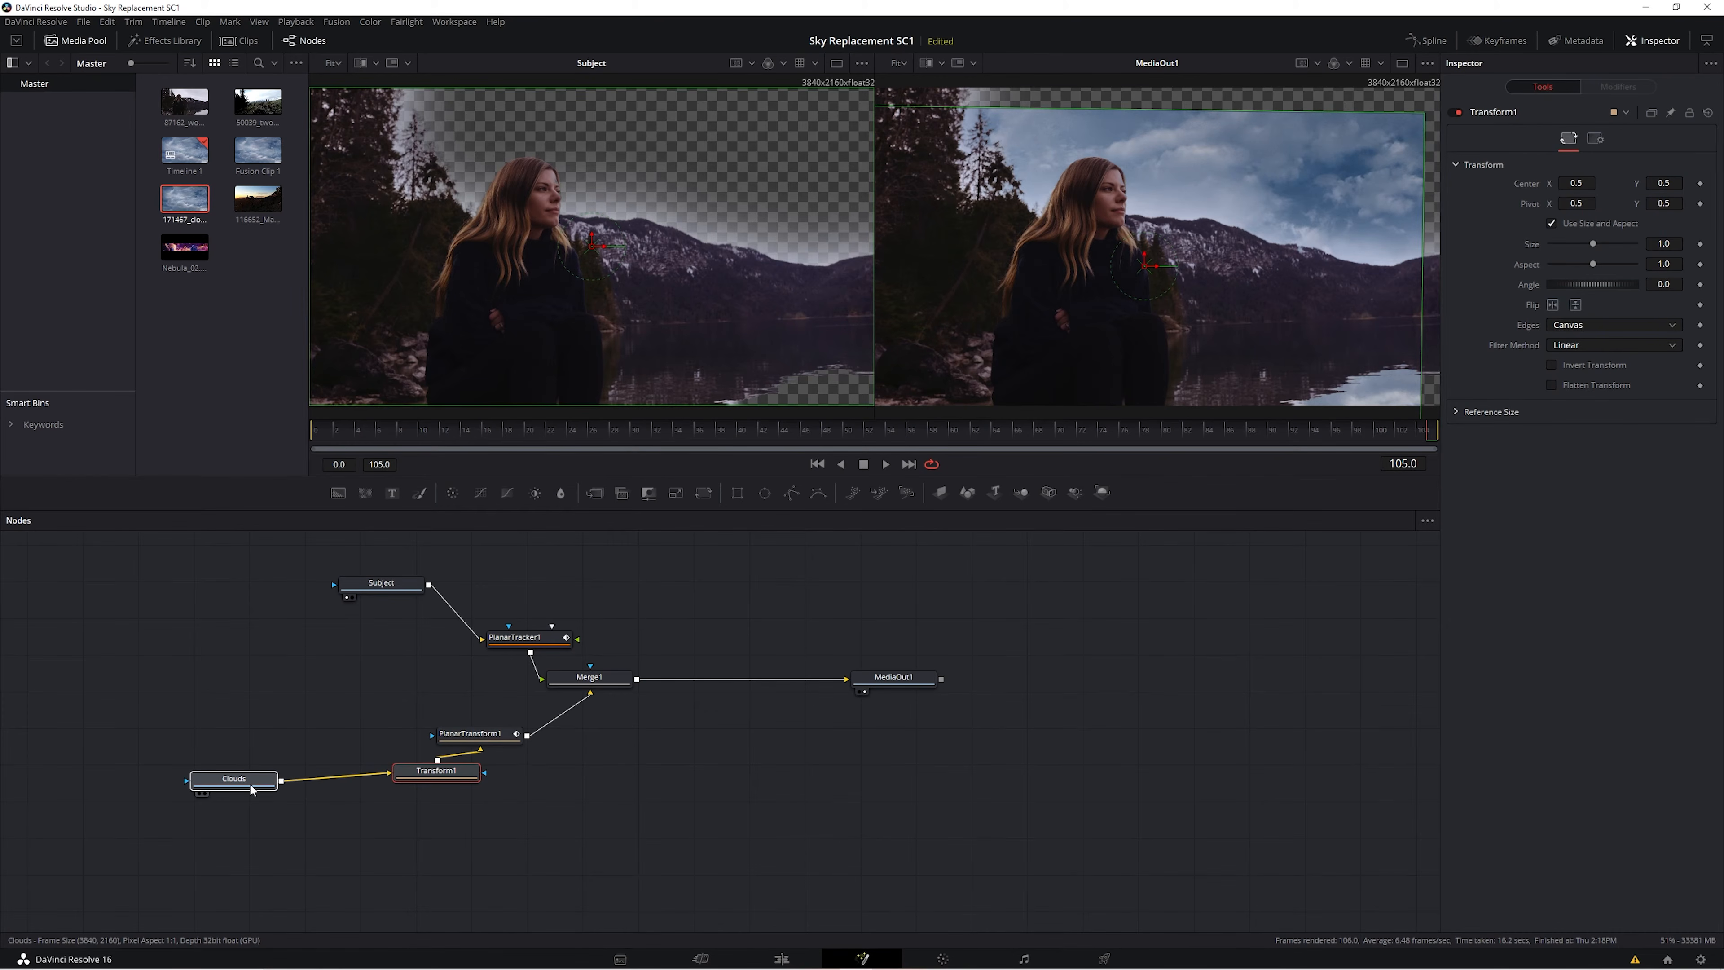
drag(423, 780, 347, 757)
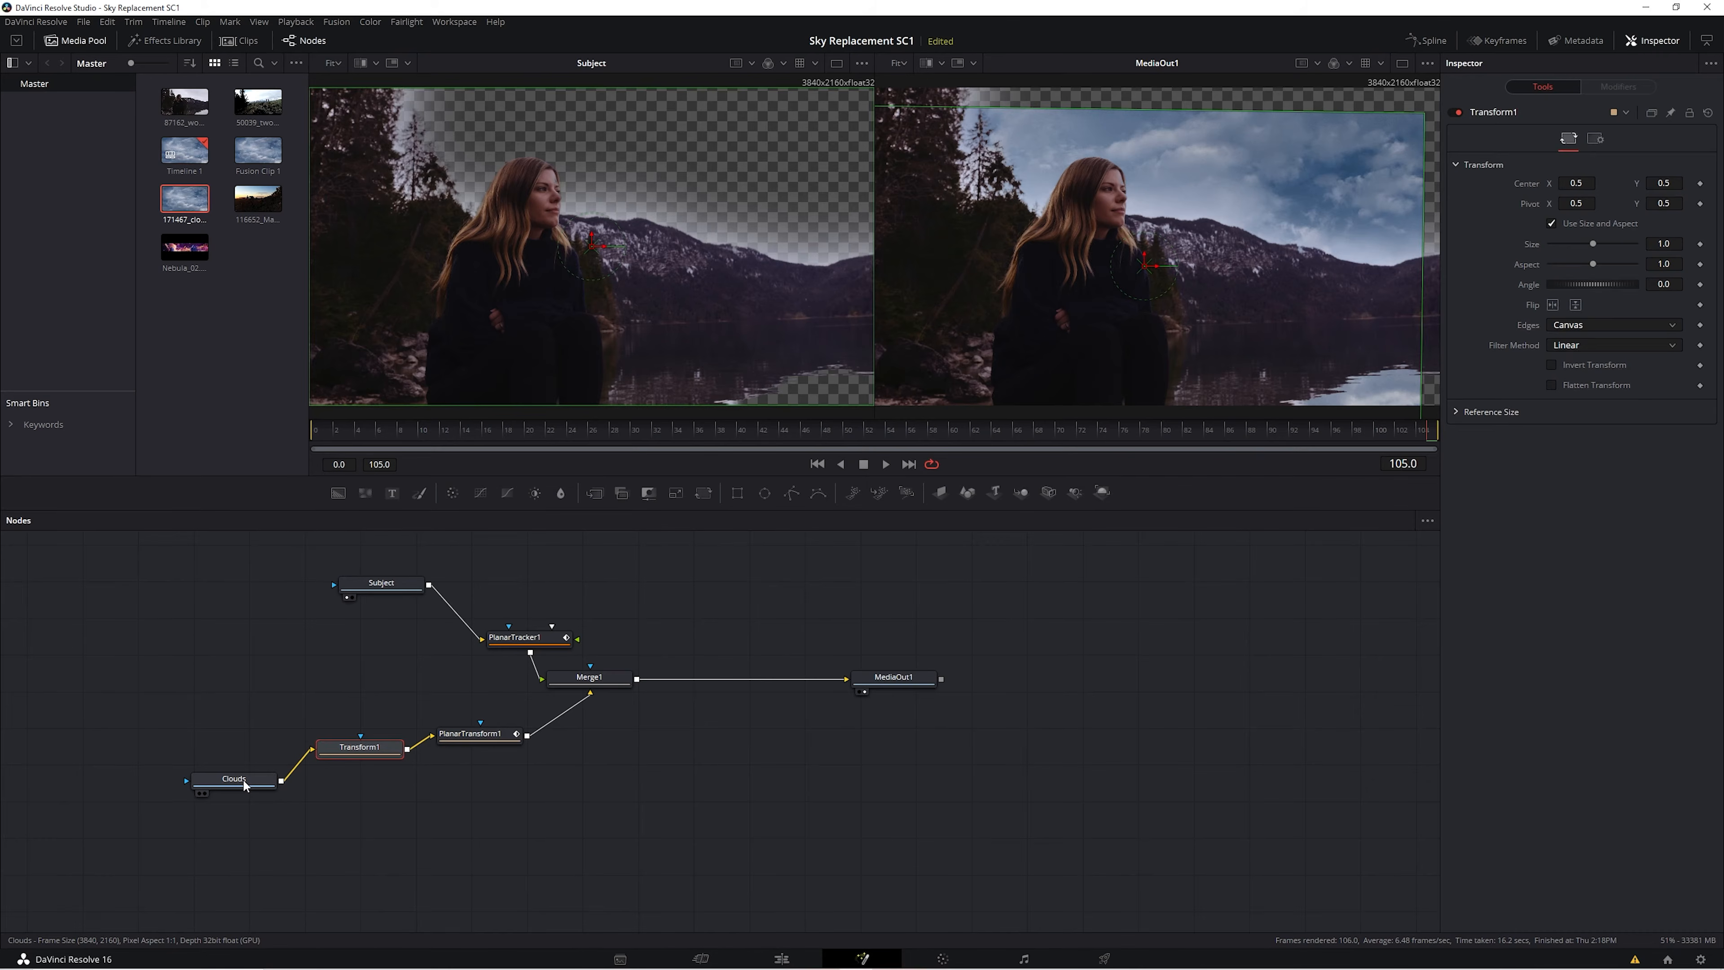
click(490, 735)
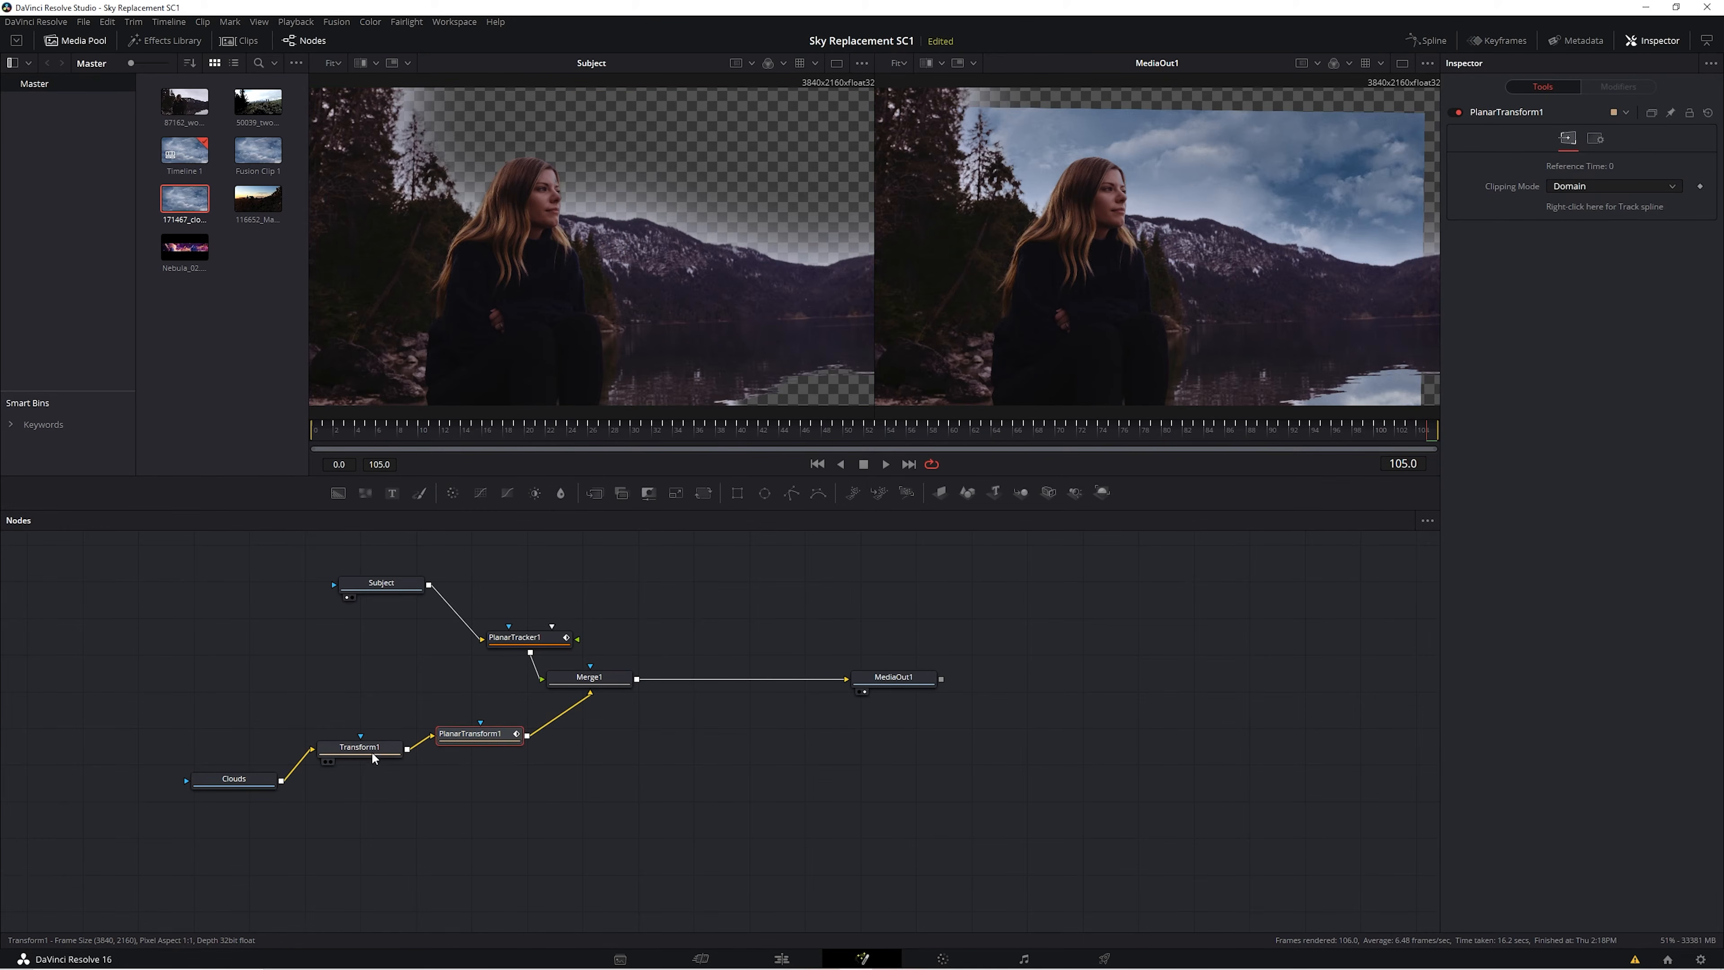
drag(399, 753, 364, 759)
Set Transform1's Size to 1.083, Center Y to 0.544 and Pivot Y to 0.526, and return to the Edit page.
click(435, 836)
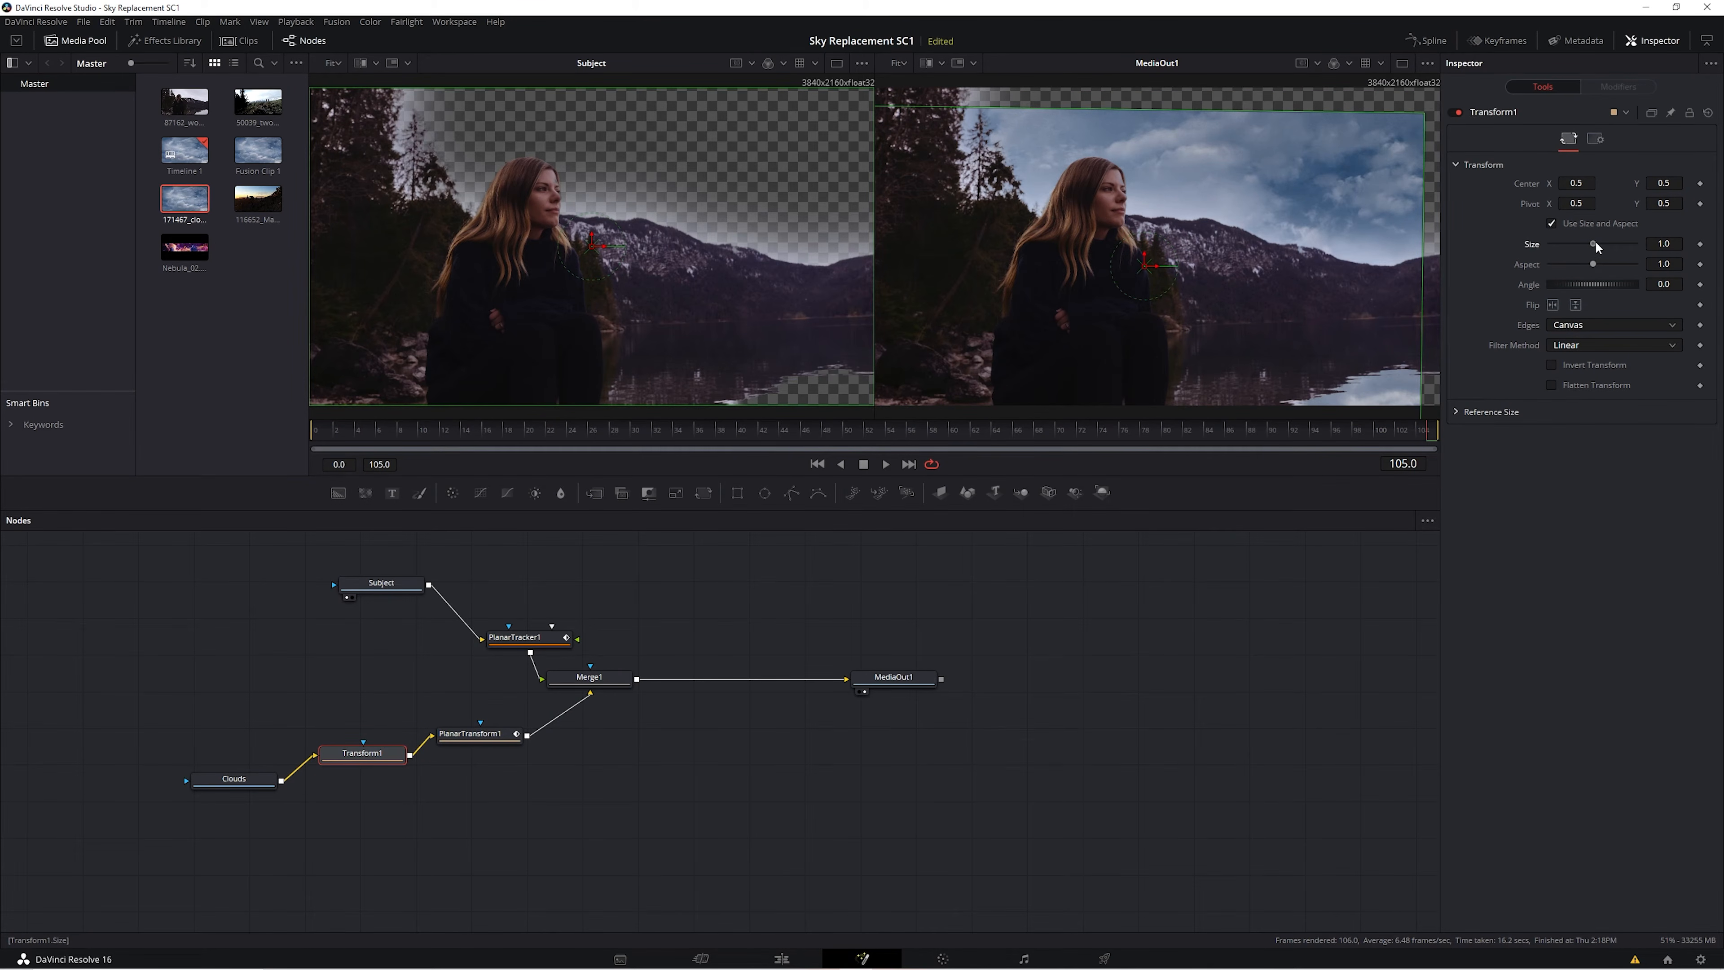
drag(1596, 247, 1605, 249)
mouse_move(1669, 186)
mouse_down()
mouse_move(1655, 204)
mouse_move(1701, 184)
mouse_up()
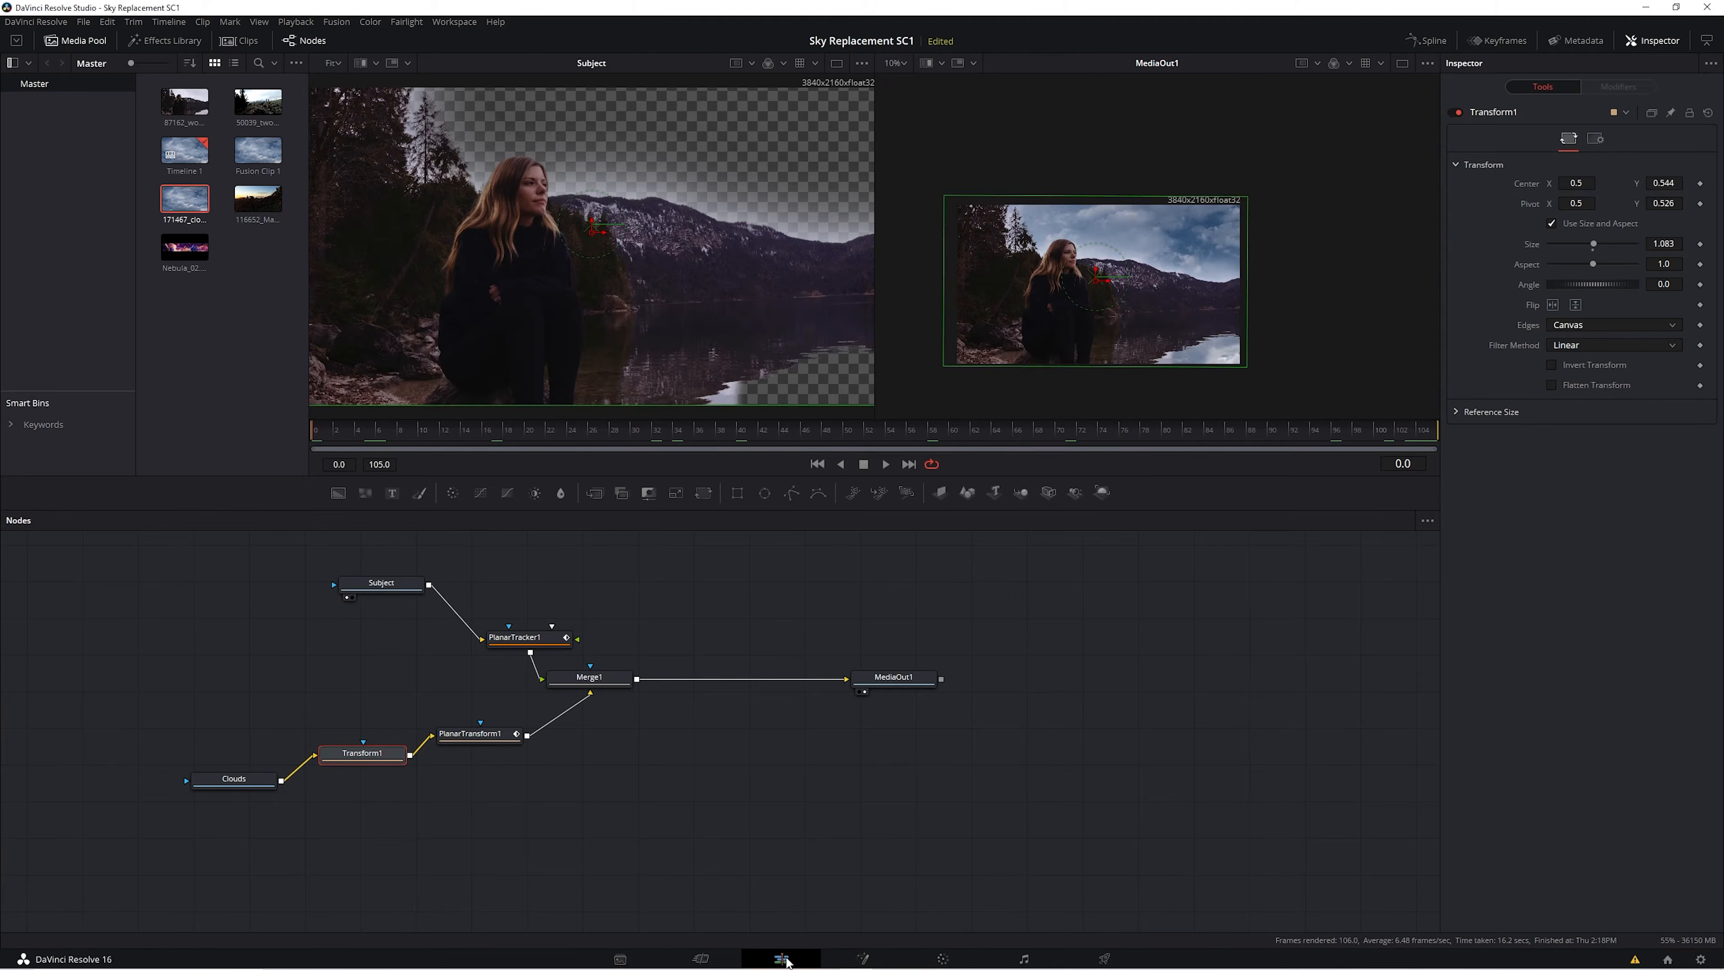
click(784, 957)
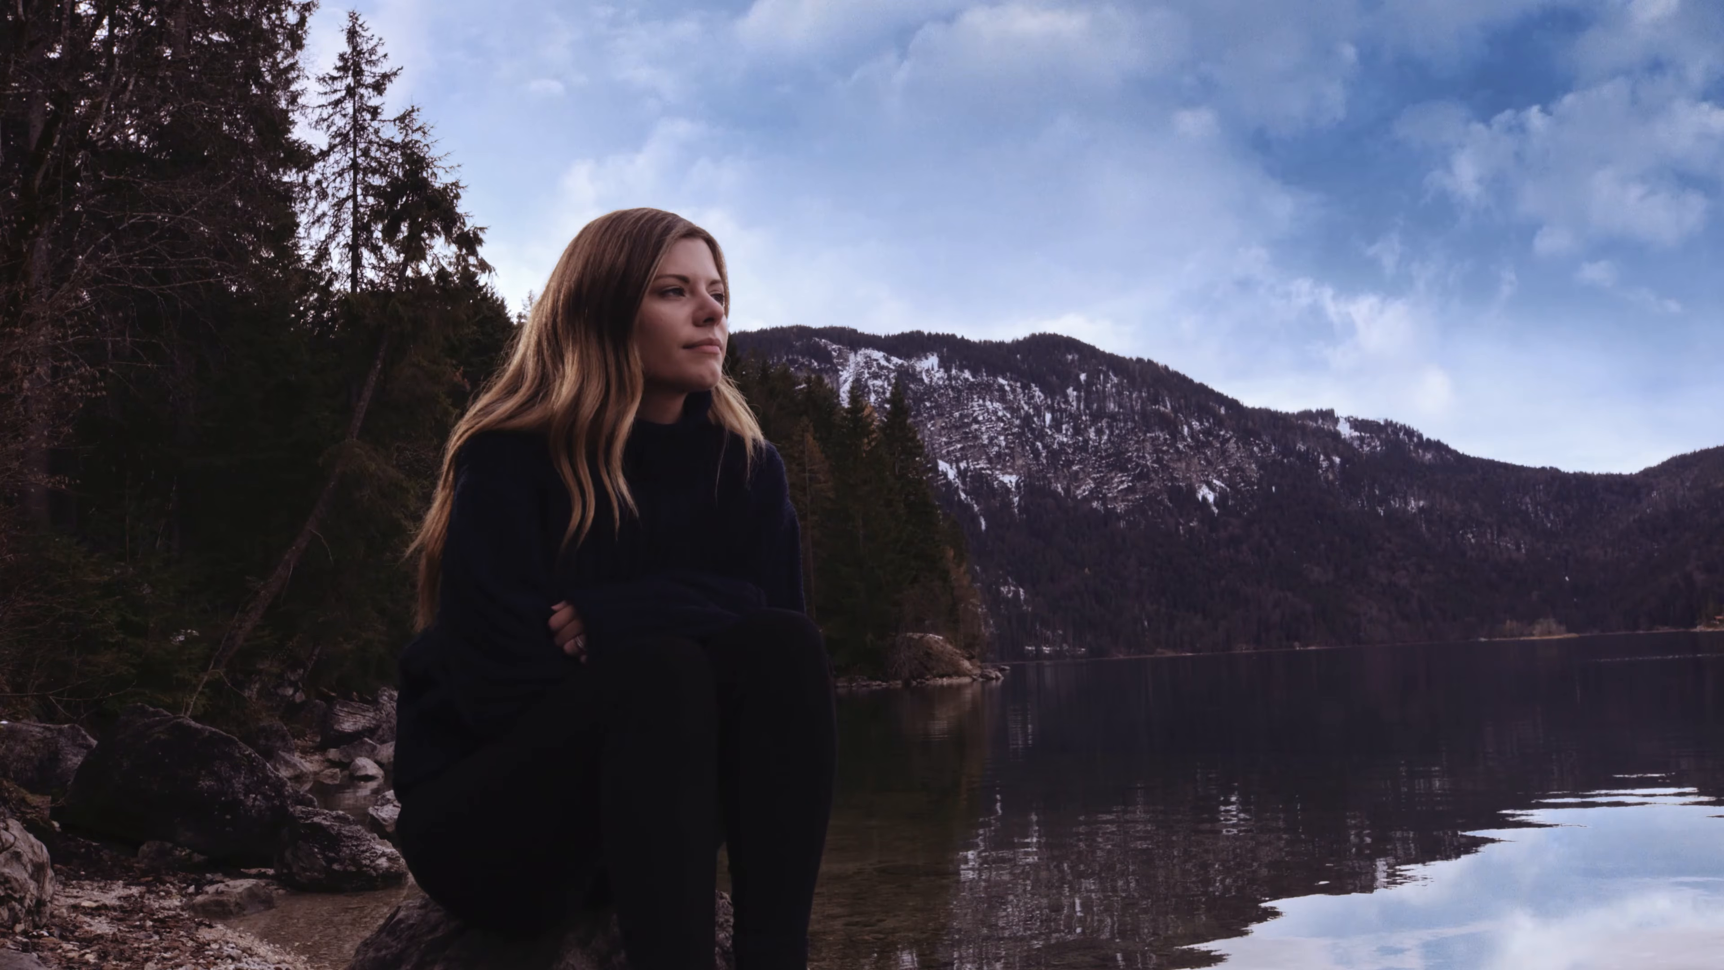
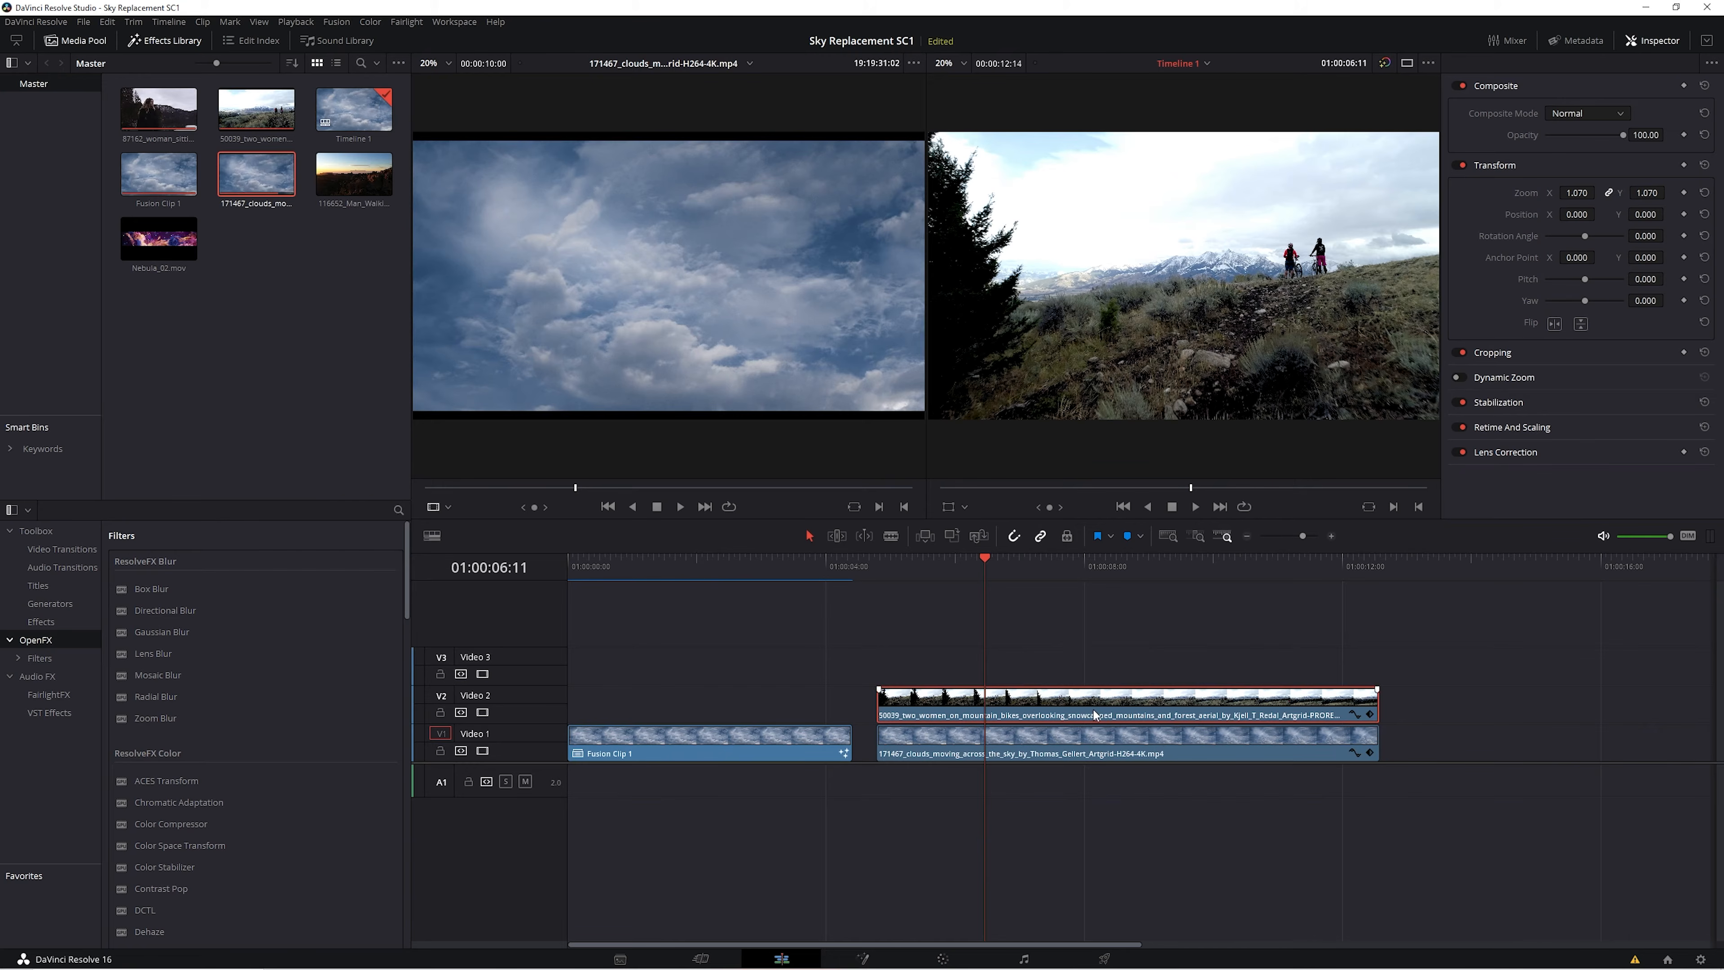
On the Color page, qualify the mountain bikers clip's sky by luminance only, with hue and saturation switched off.
click(939, 959)
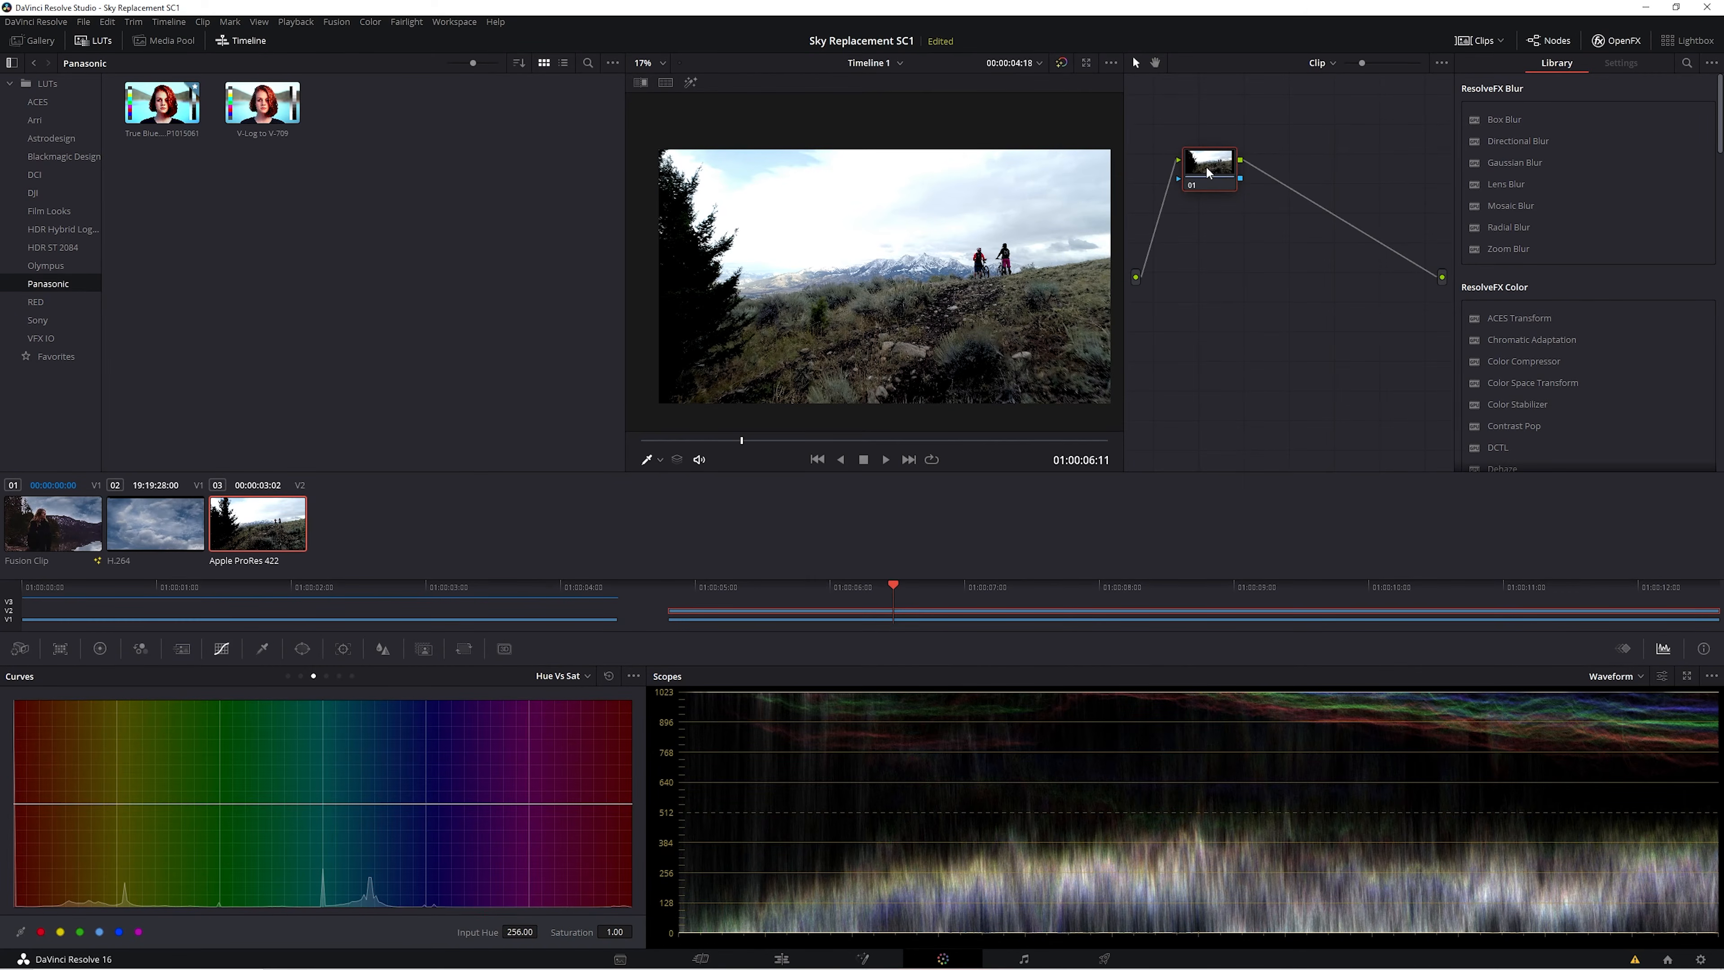
drag(1207, 172, 1214, 179)
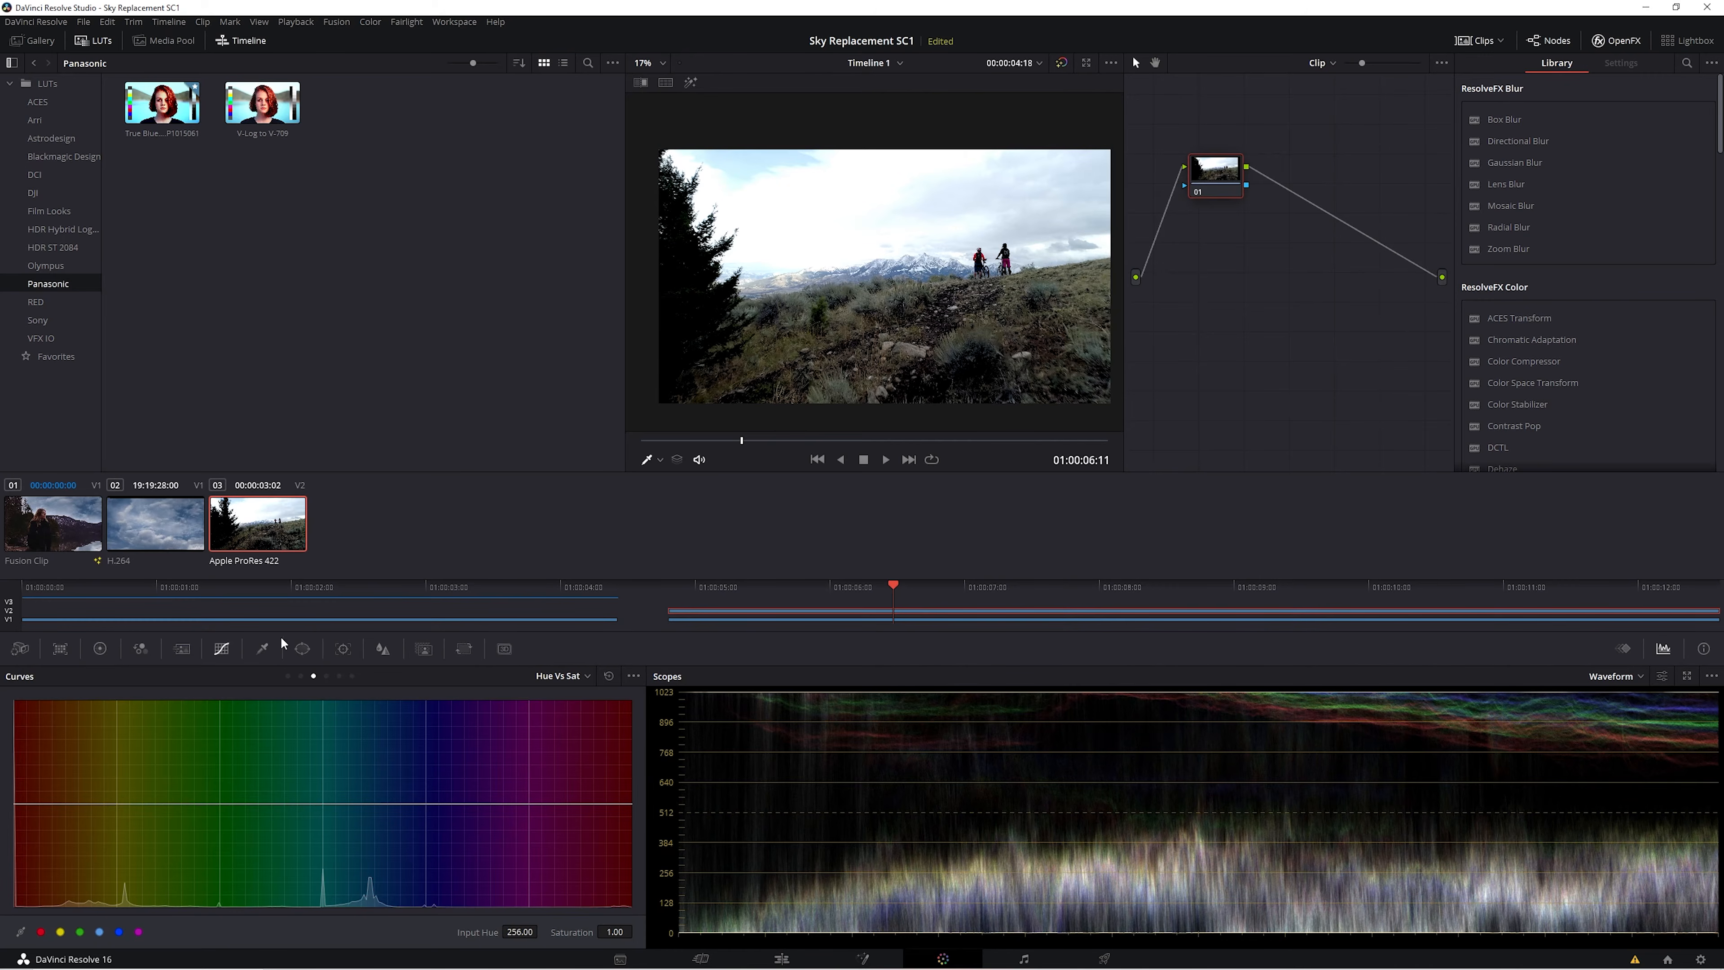
click(264, 650)
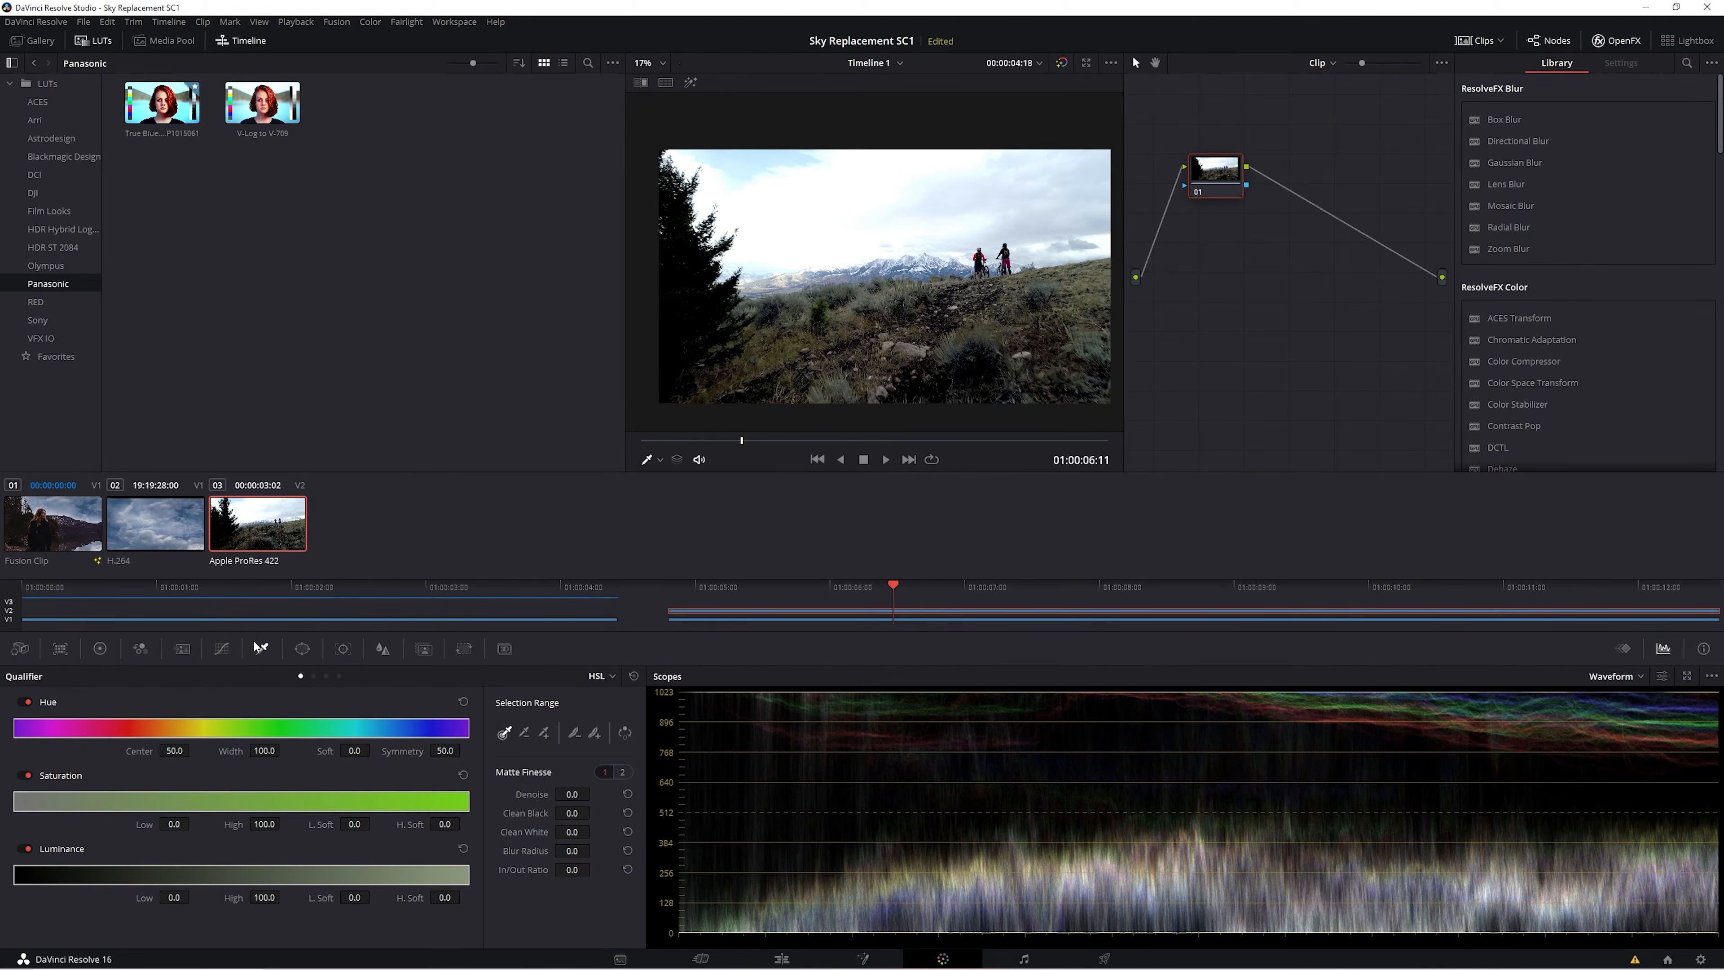
click(25, 703)
click(27, 776)
click(858, 203)
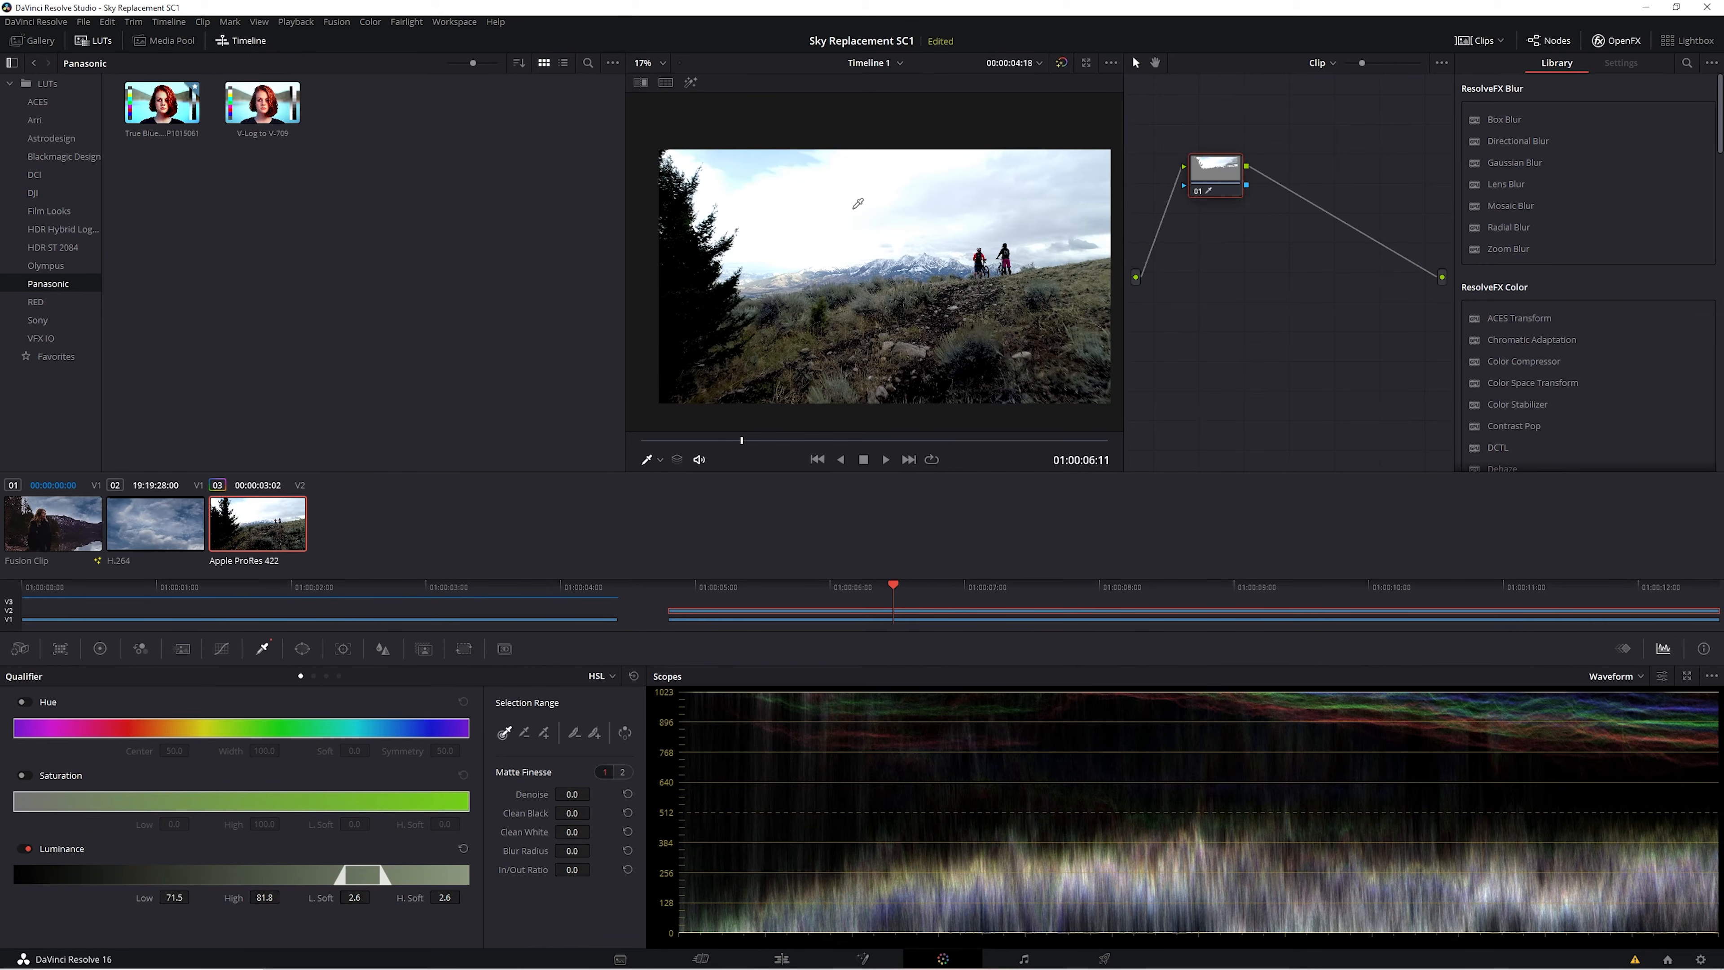
Invert node 01's key output to exclude the sky, and turn on the viewer's Highlight display.
click(424, 649)
click(625, 788)
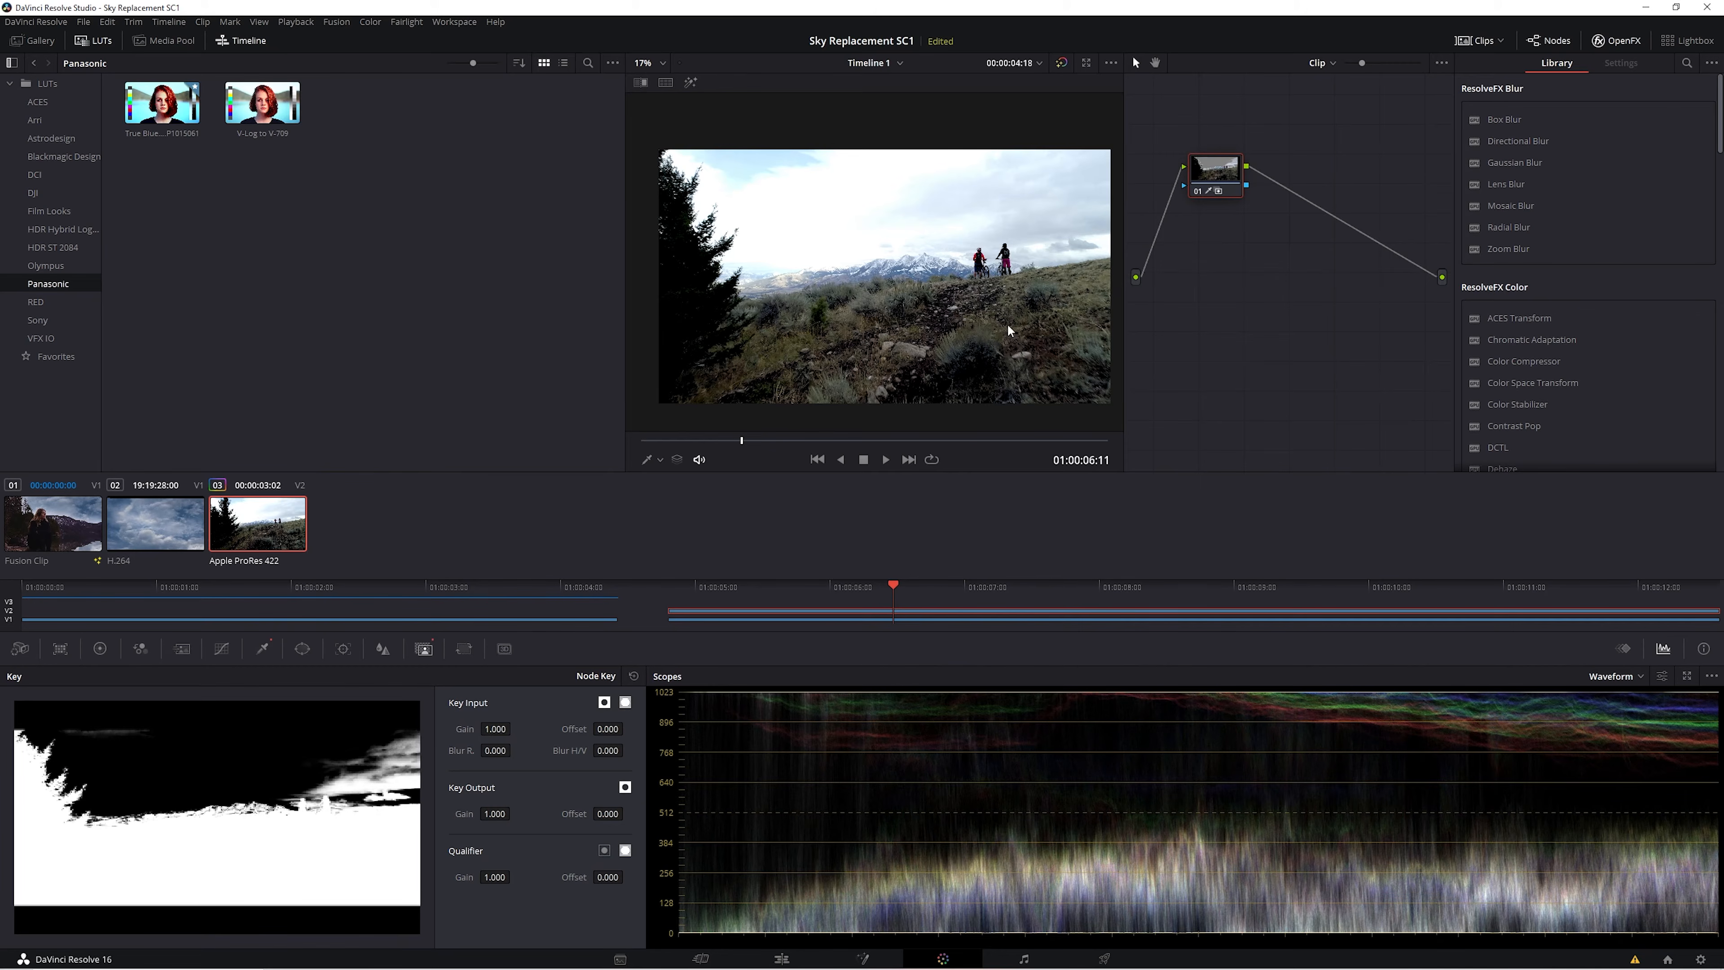
click(690, 83)
click(625, 787)
click(625, 788)
click(625, 788)
click(625, 787)
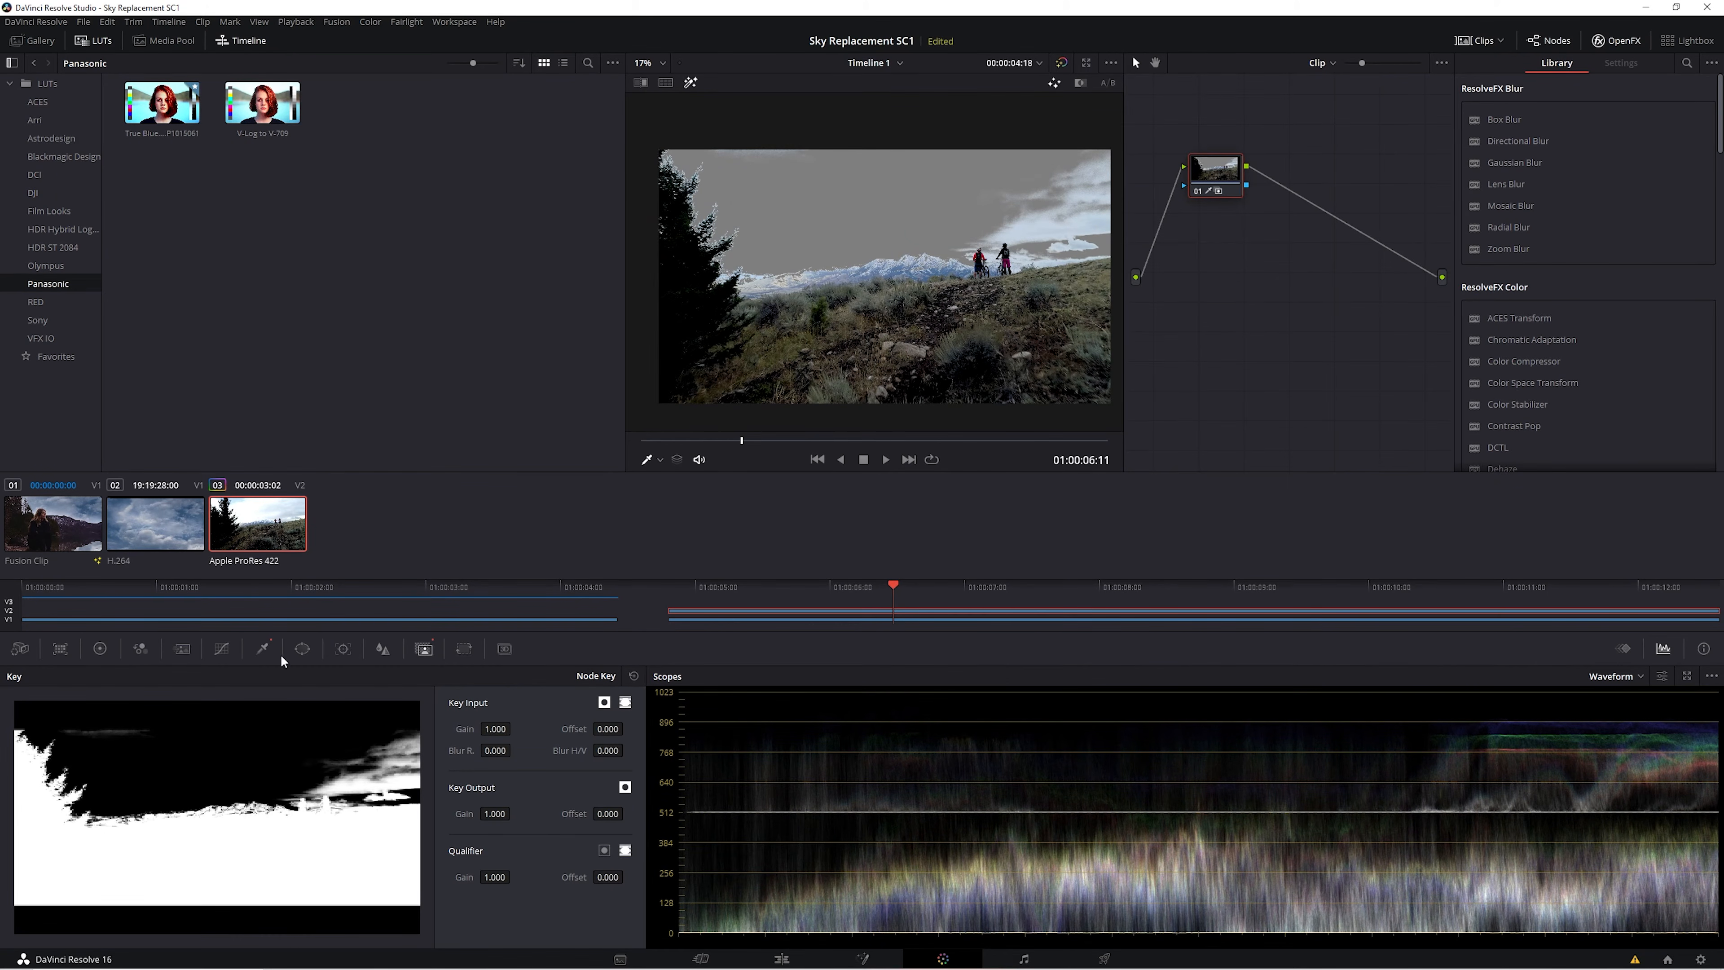
Lower the qualifier's luminance Low to 69.5 and inspect the key around the bikers and mountains.
click(268, 651)
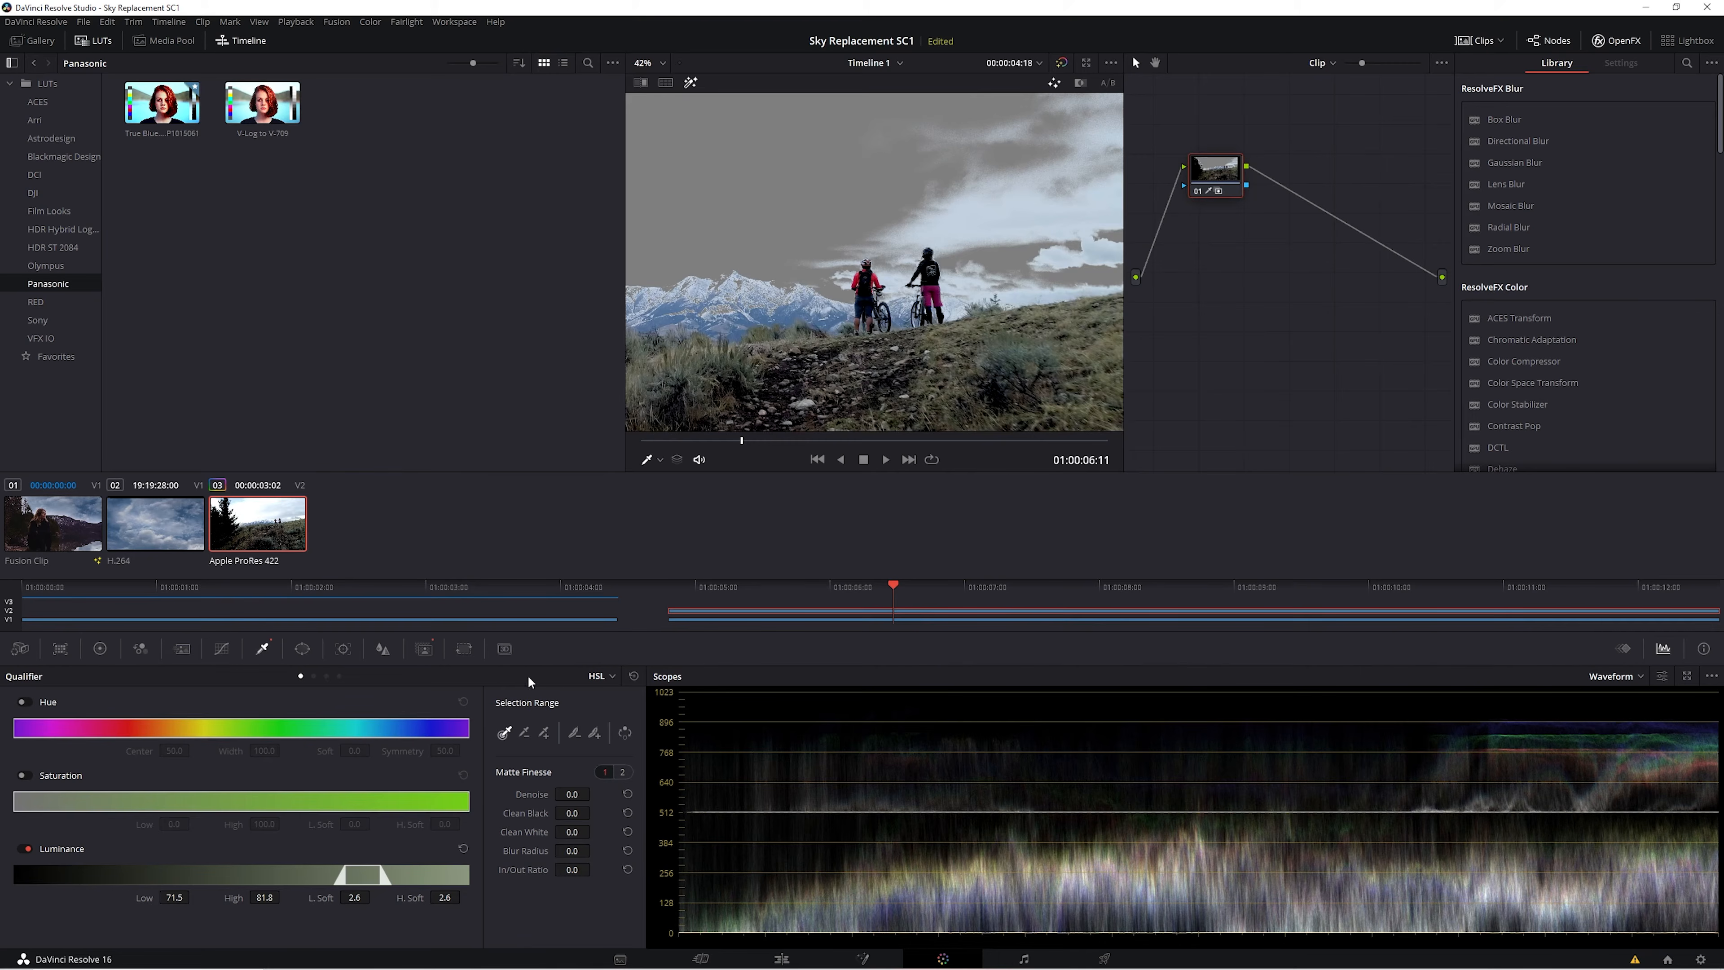
drag(346, 883, 337, 888)
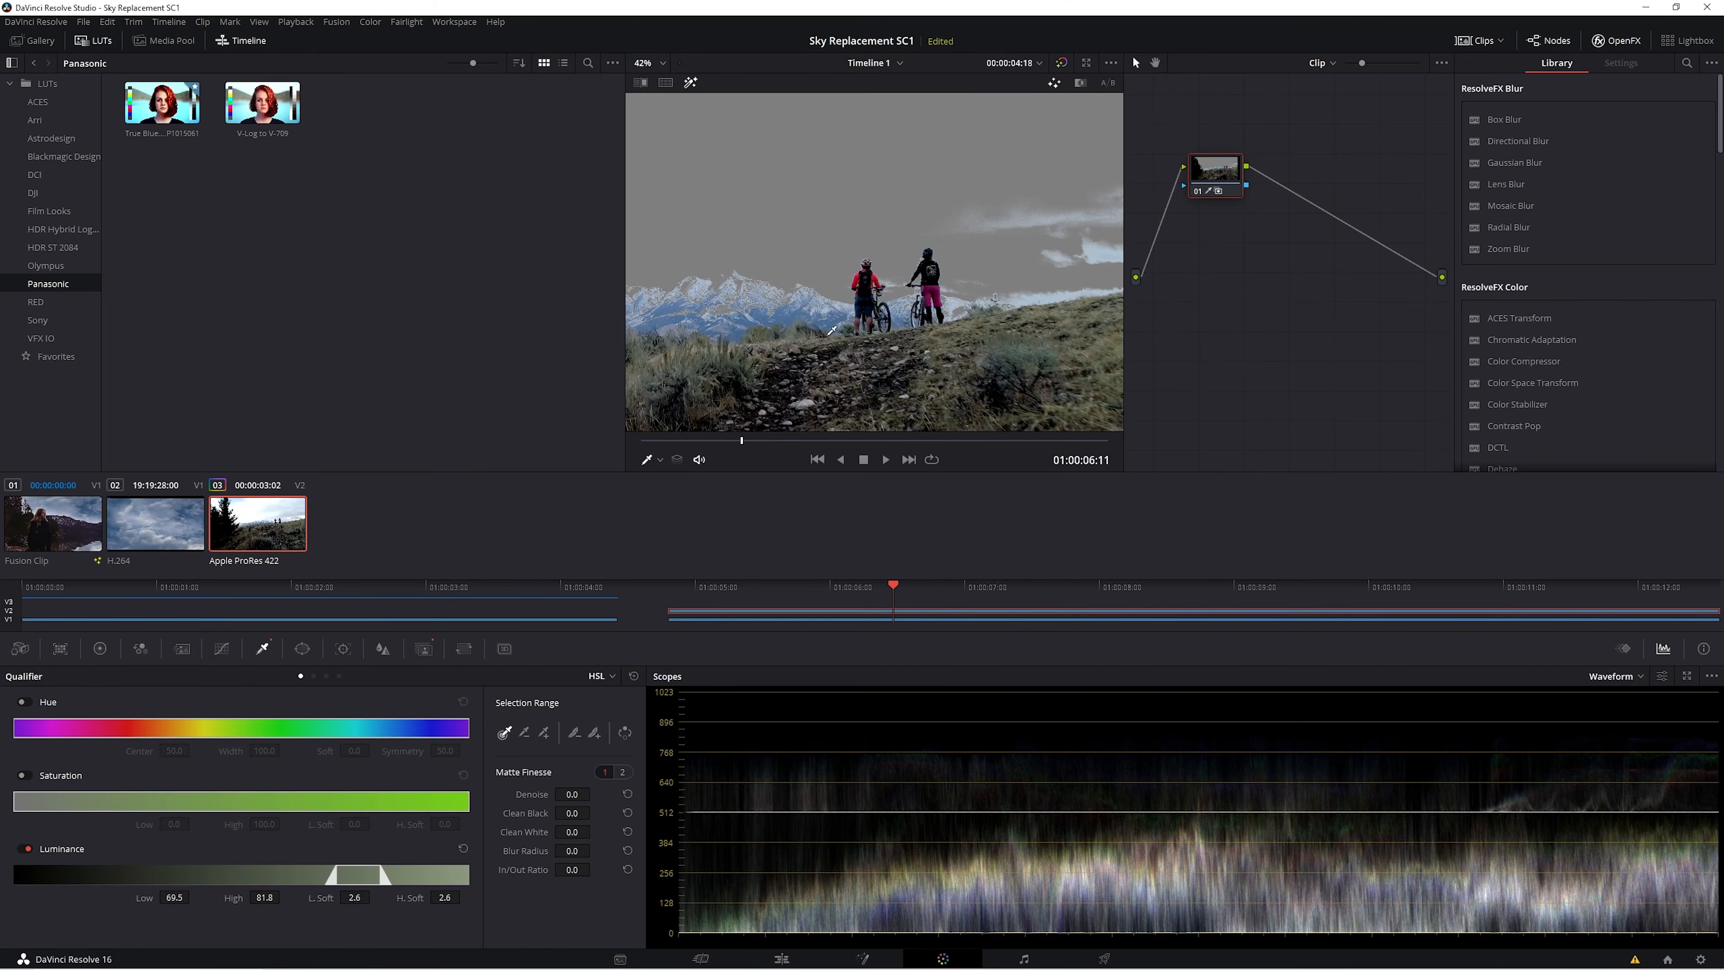
drag(824, 337, 1181, 285)
drag(958, 302, 764, 290)
scroll(864, 304, down, 2)
scroll(791, 290, down, 1)
scroll(878, 288, down, 1)
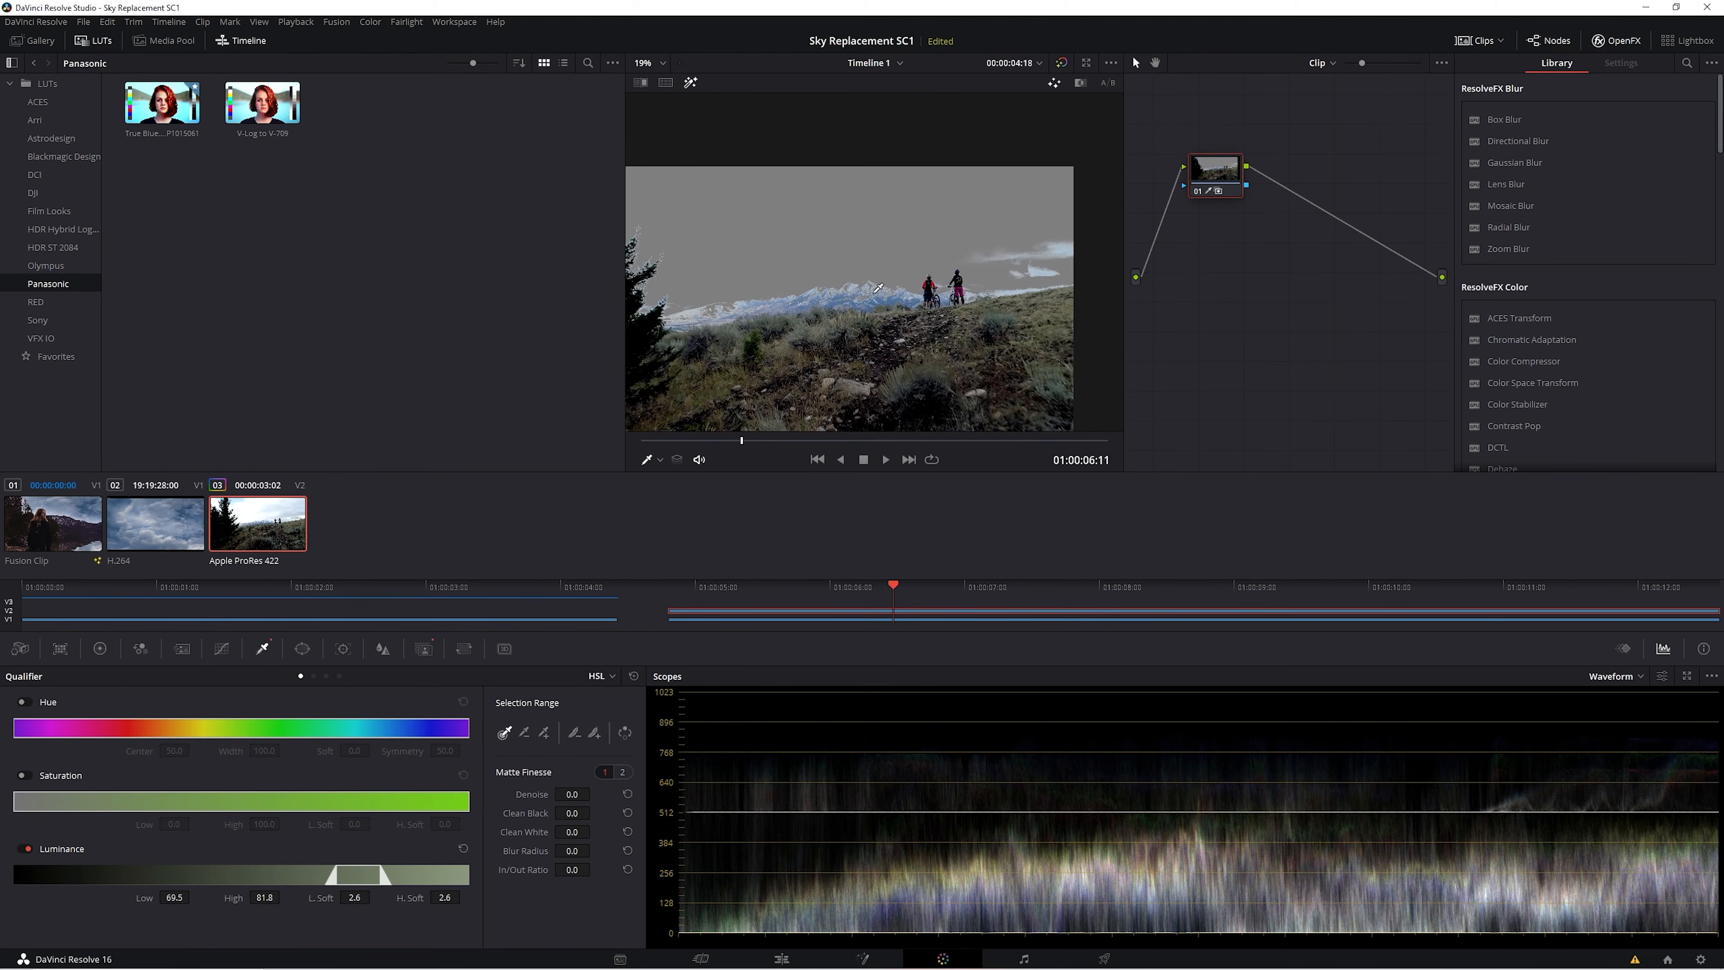
Refine the sky key with L. Soft 5.1, Denoise 4.6, Clean White 4.7 and In/Out Ratio 7.1, and check the bikers' edges.
drag(355, 897, 594, 832)
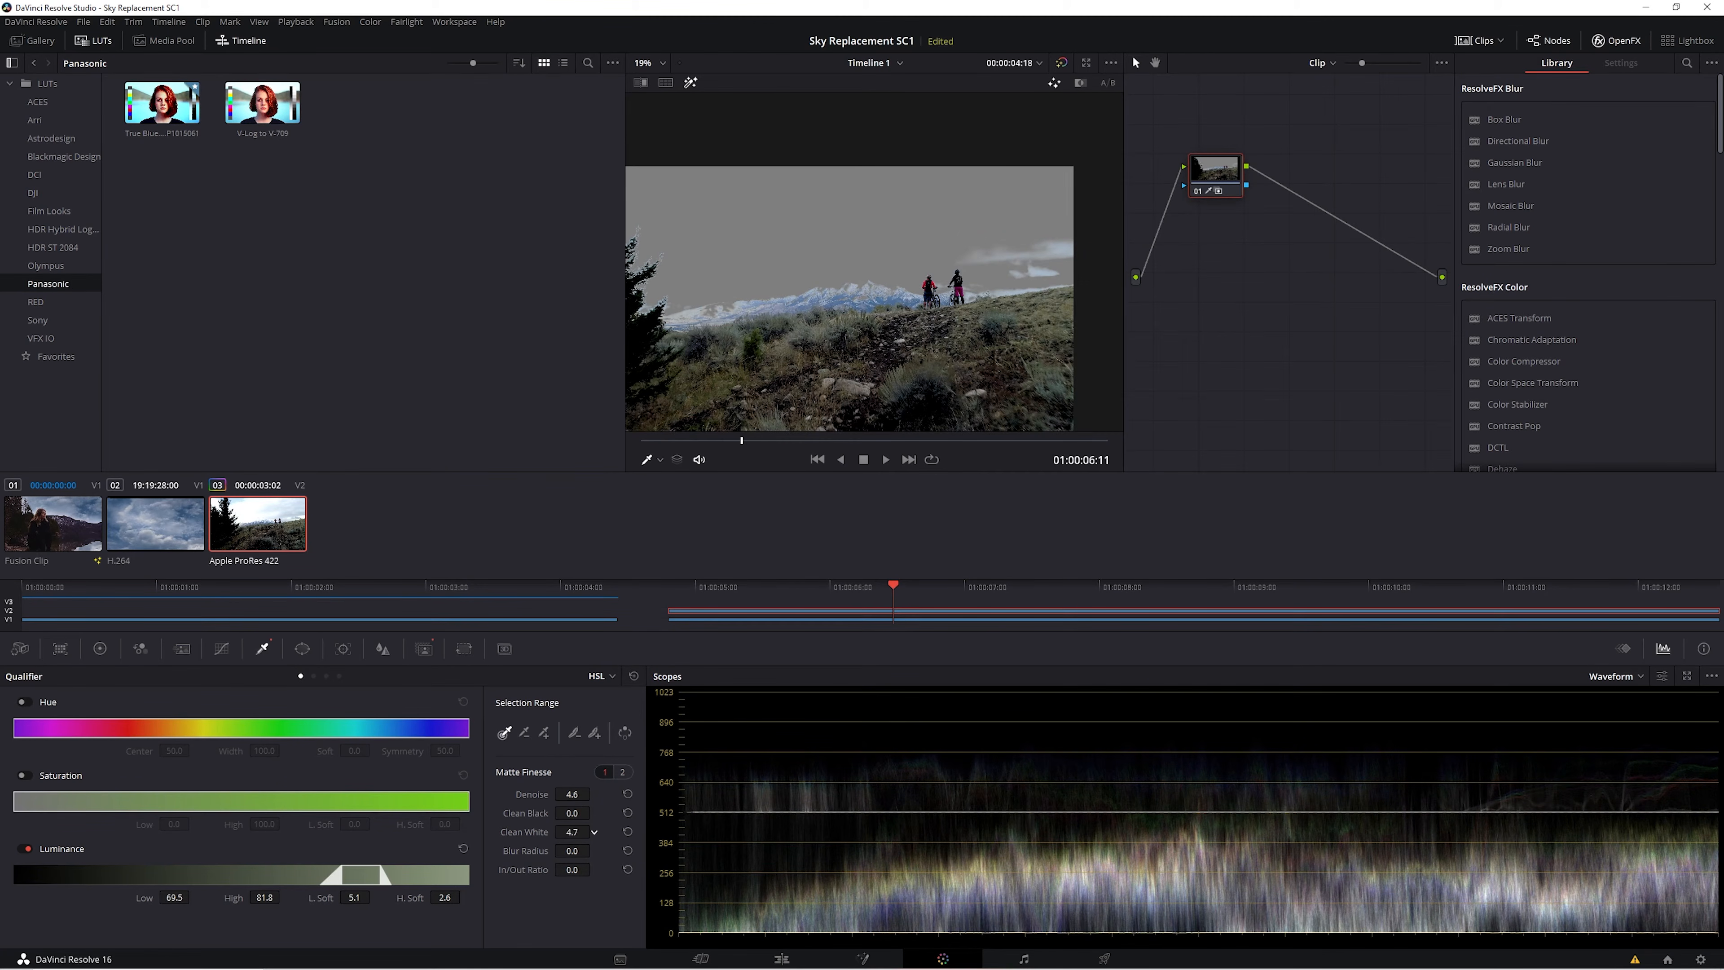
drag(571, 869, 594, 869)
scroll(878, 309, up, 6)
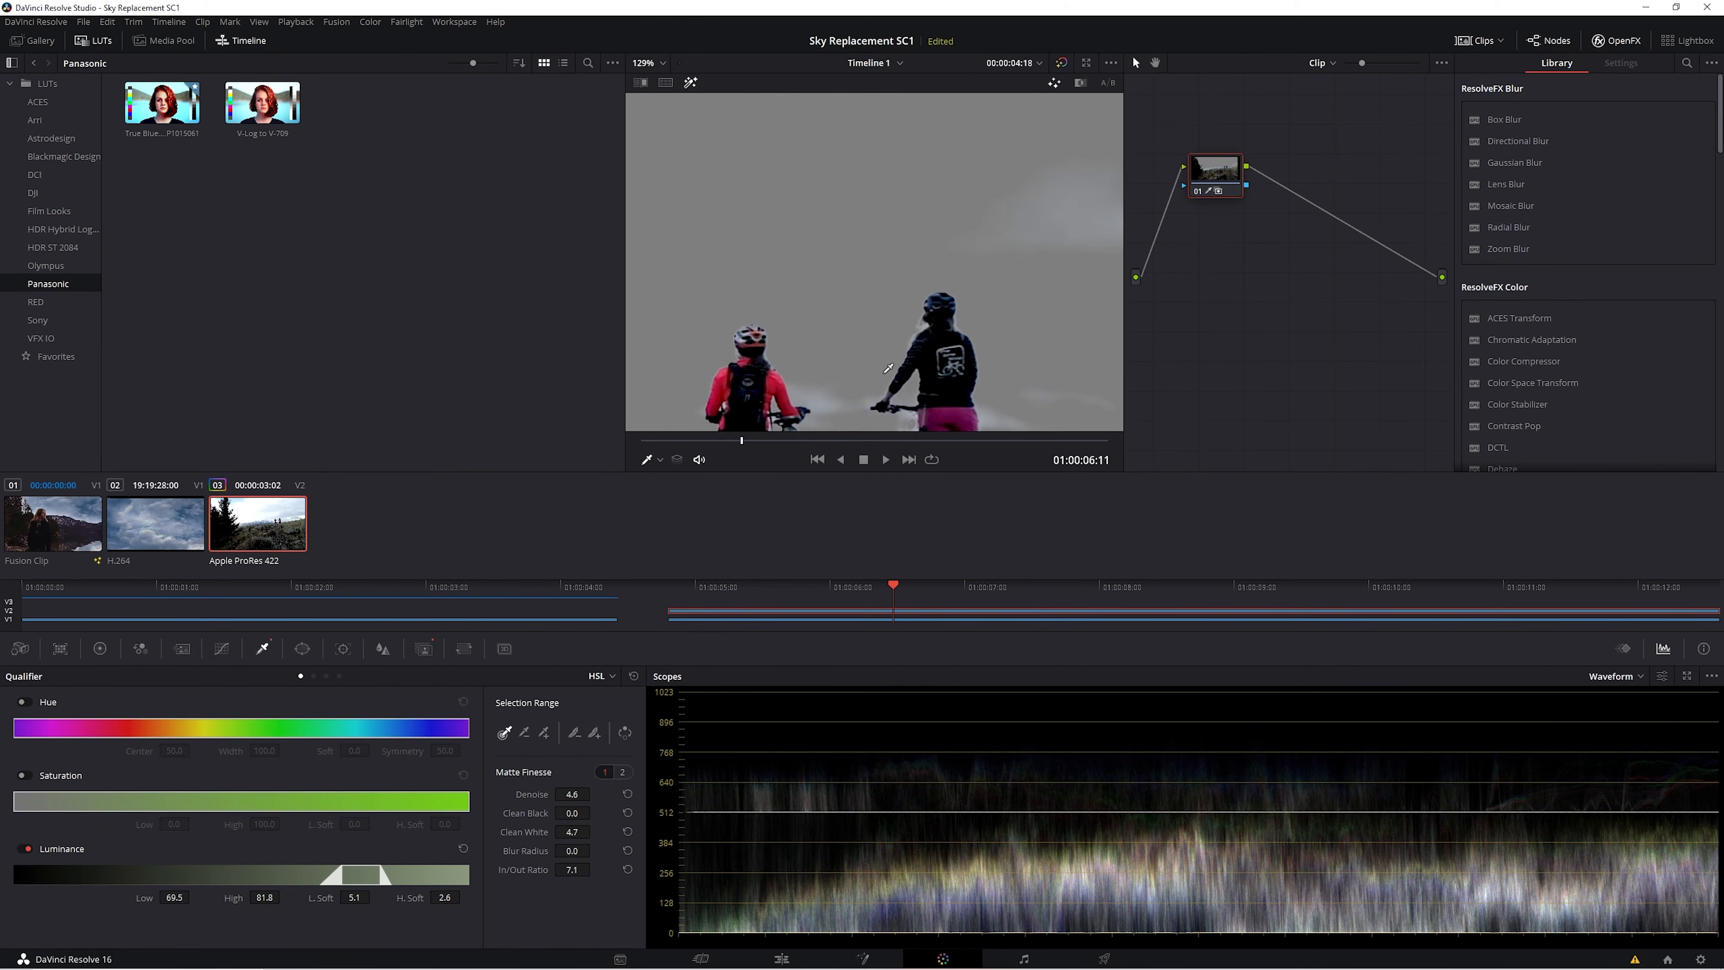
scroll(881, 226, up, 3)
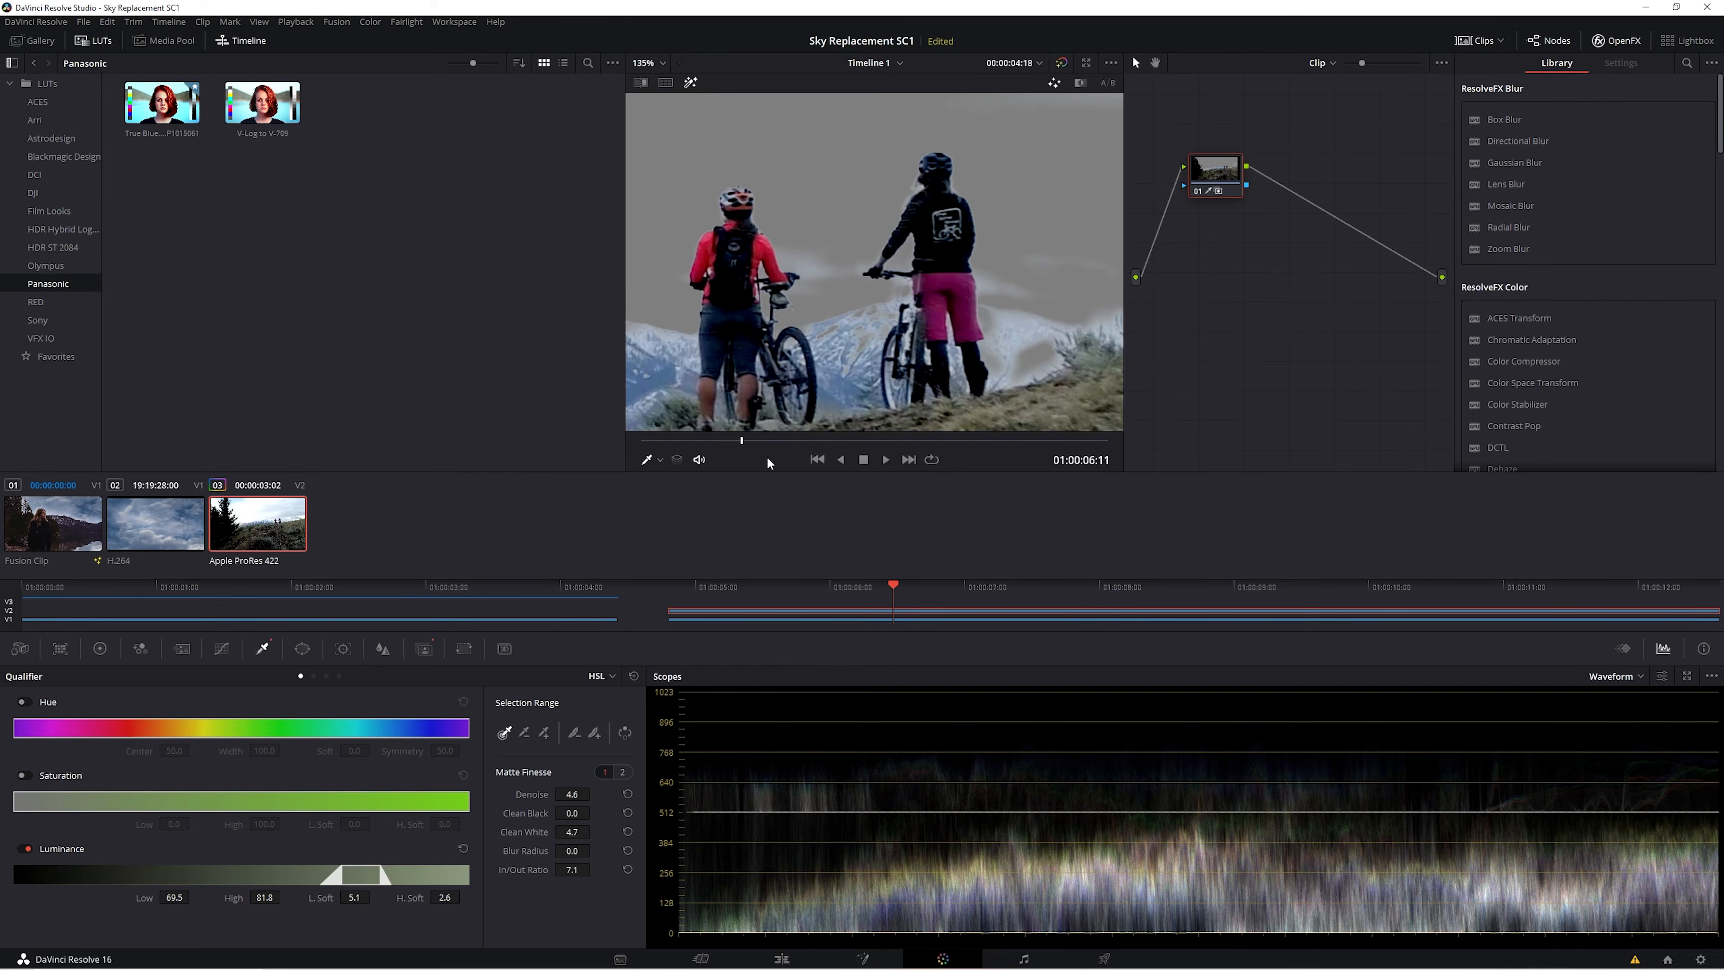
scroll(753, 307, down, 9)
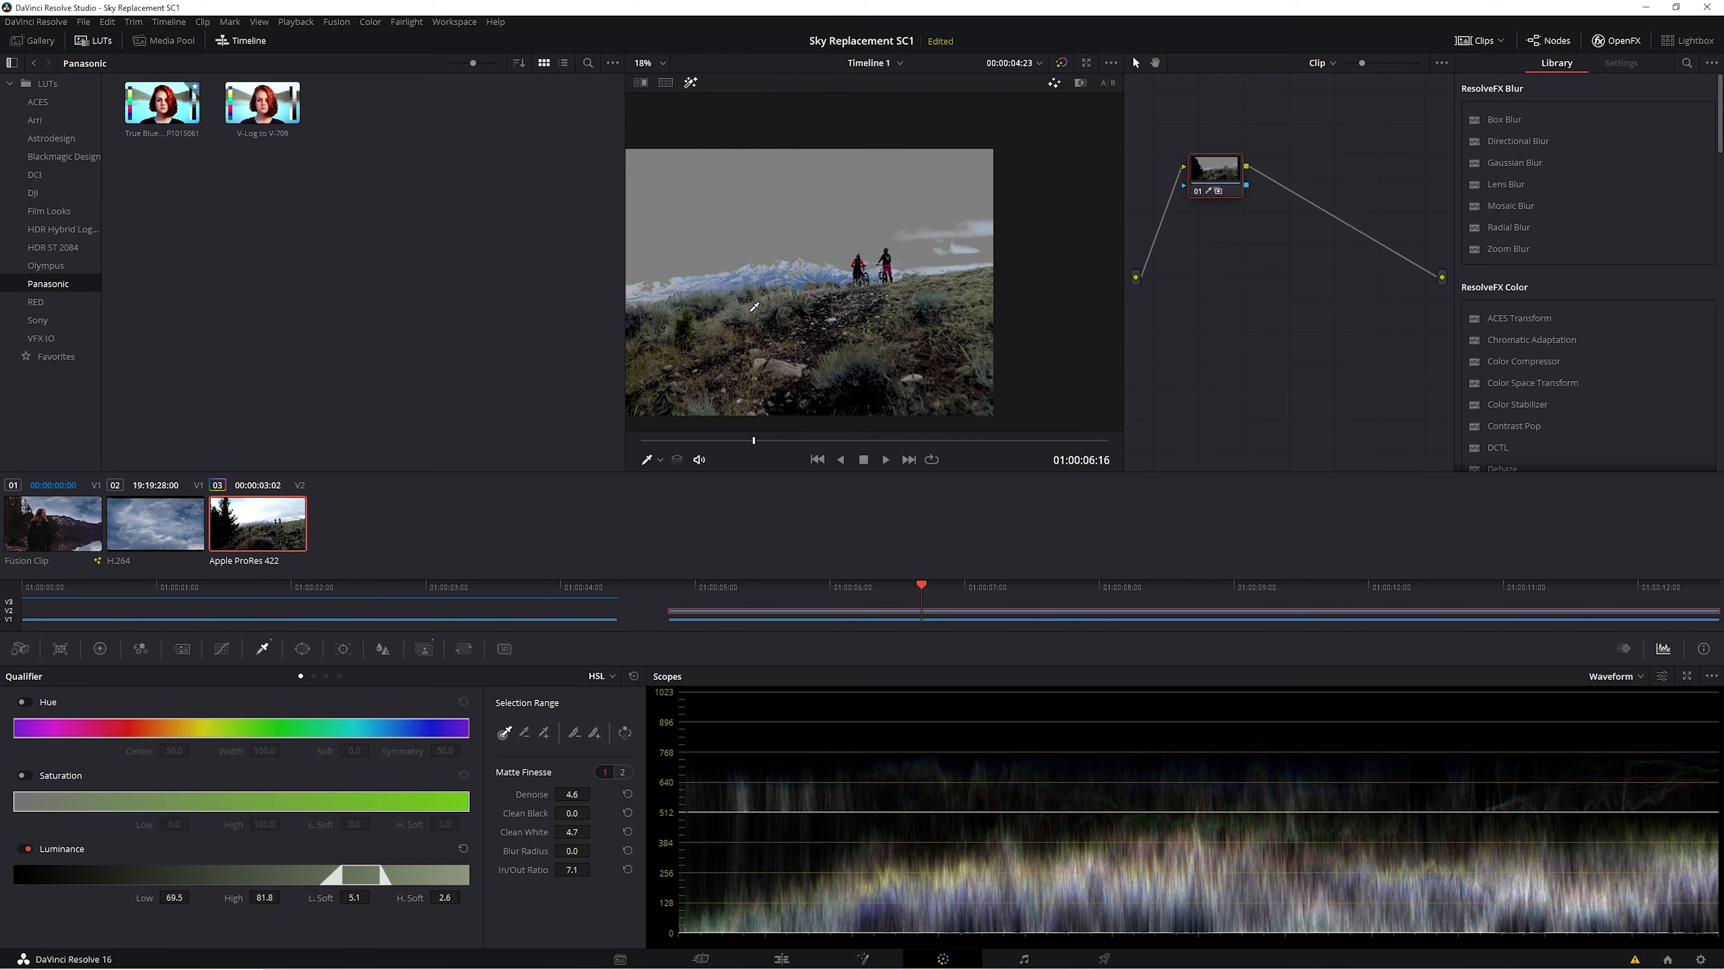
Add an alpha output, connect node 01's key output to it, and turn off Highlight to check the clip's opening frames.
right_click(1290, 231)
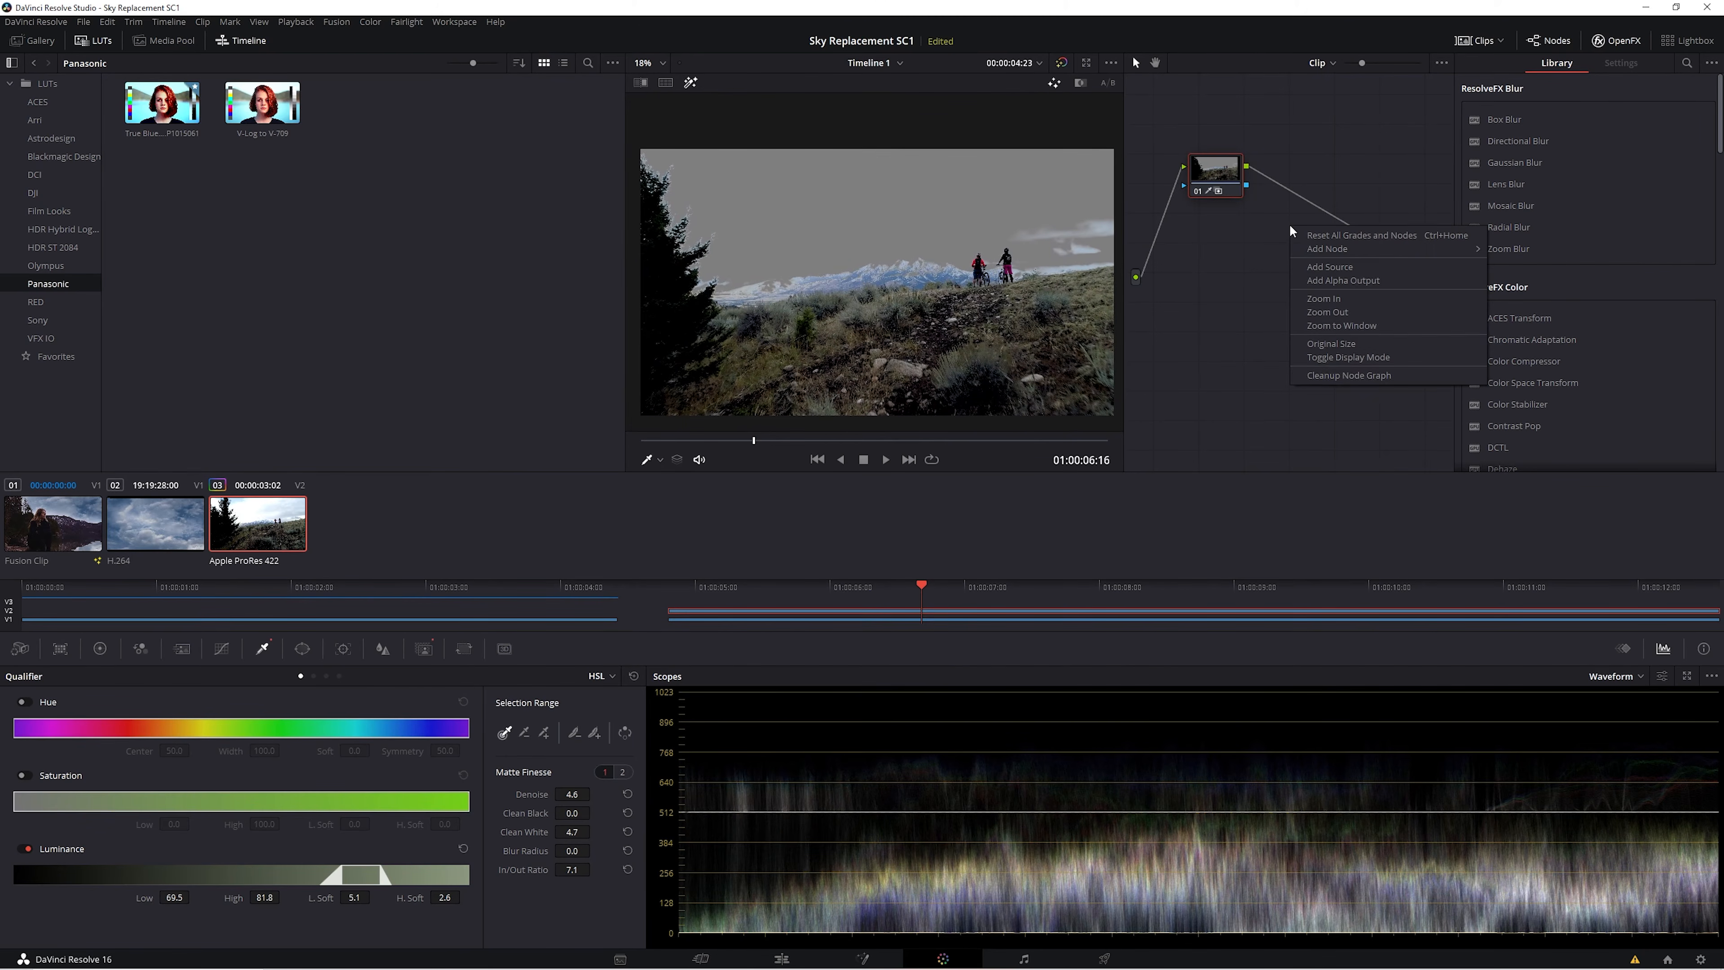
click(1342, 281)
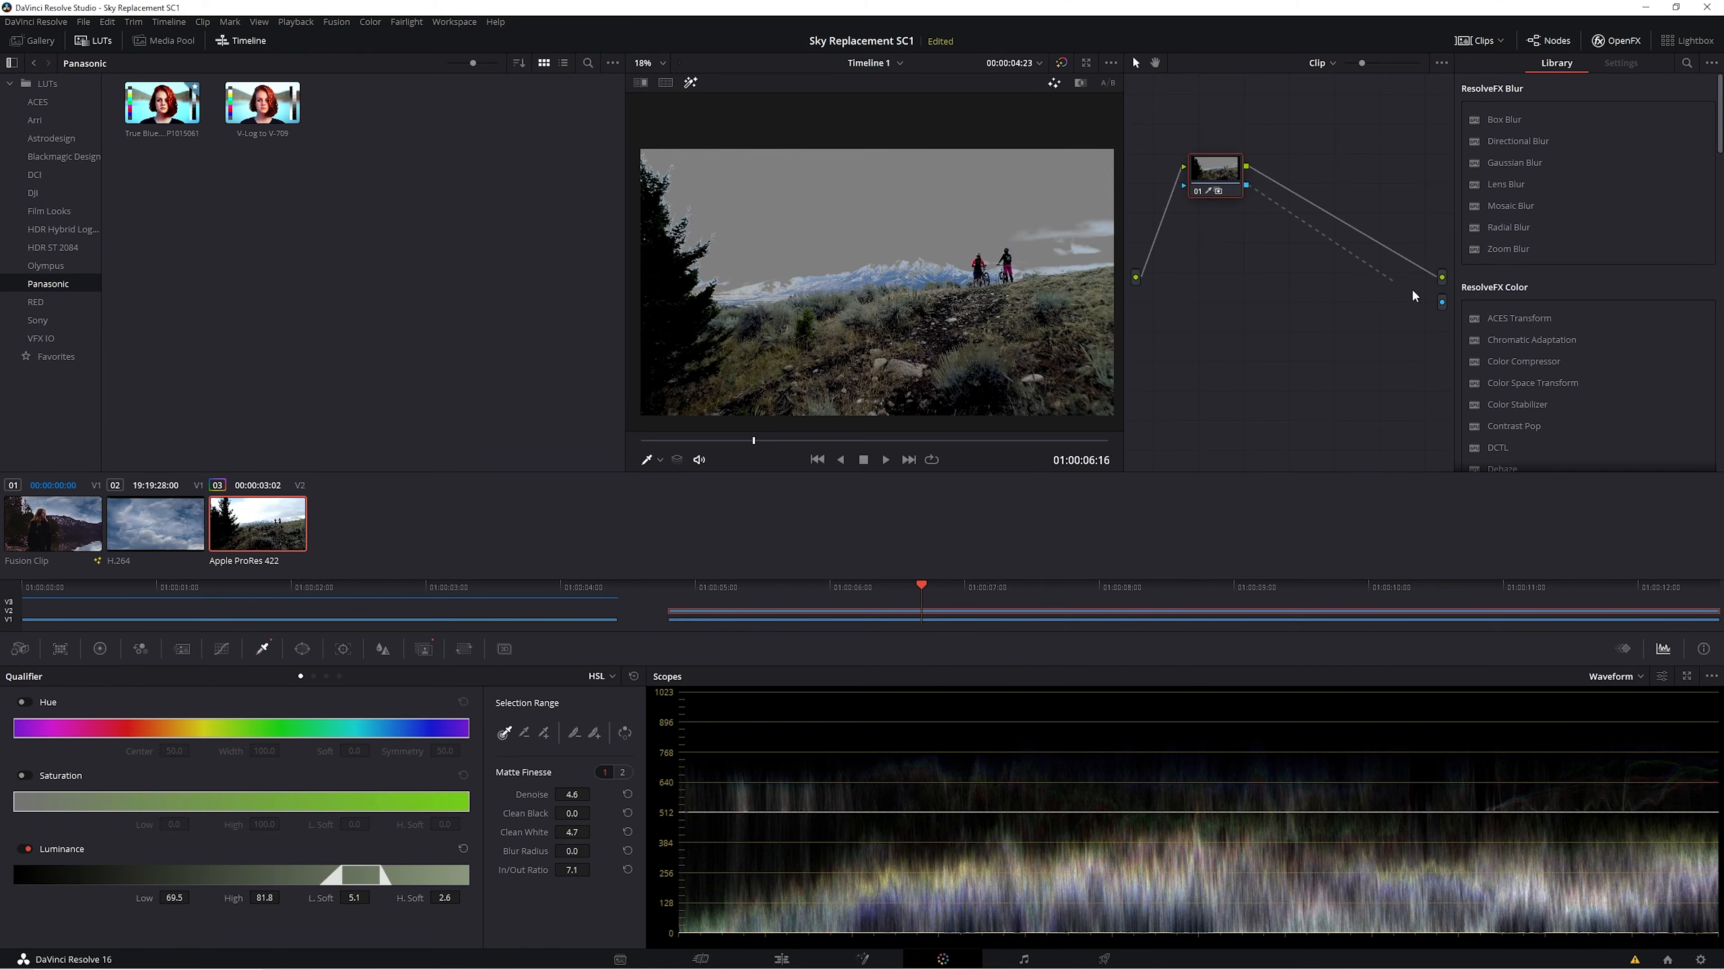
click(689, 83)
drag(753, 439, 640, 459)
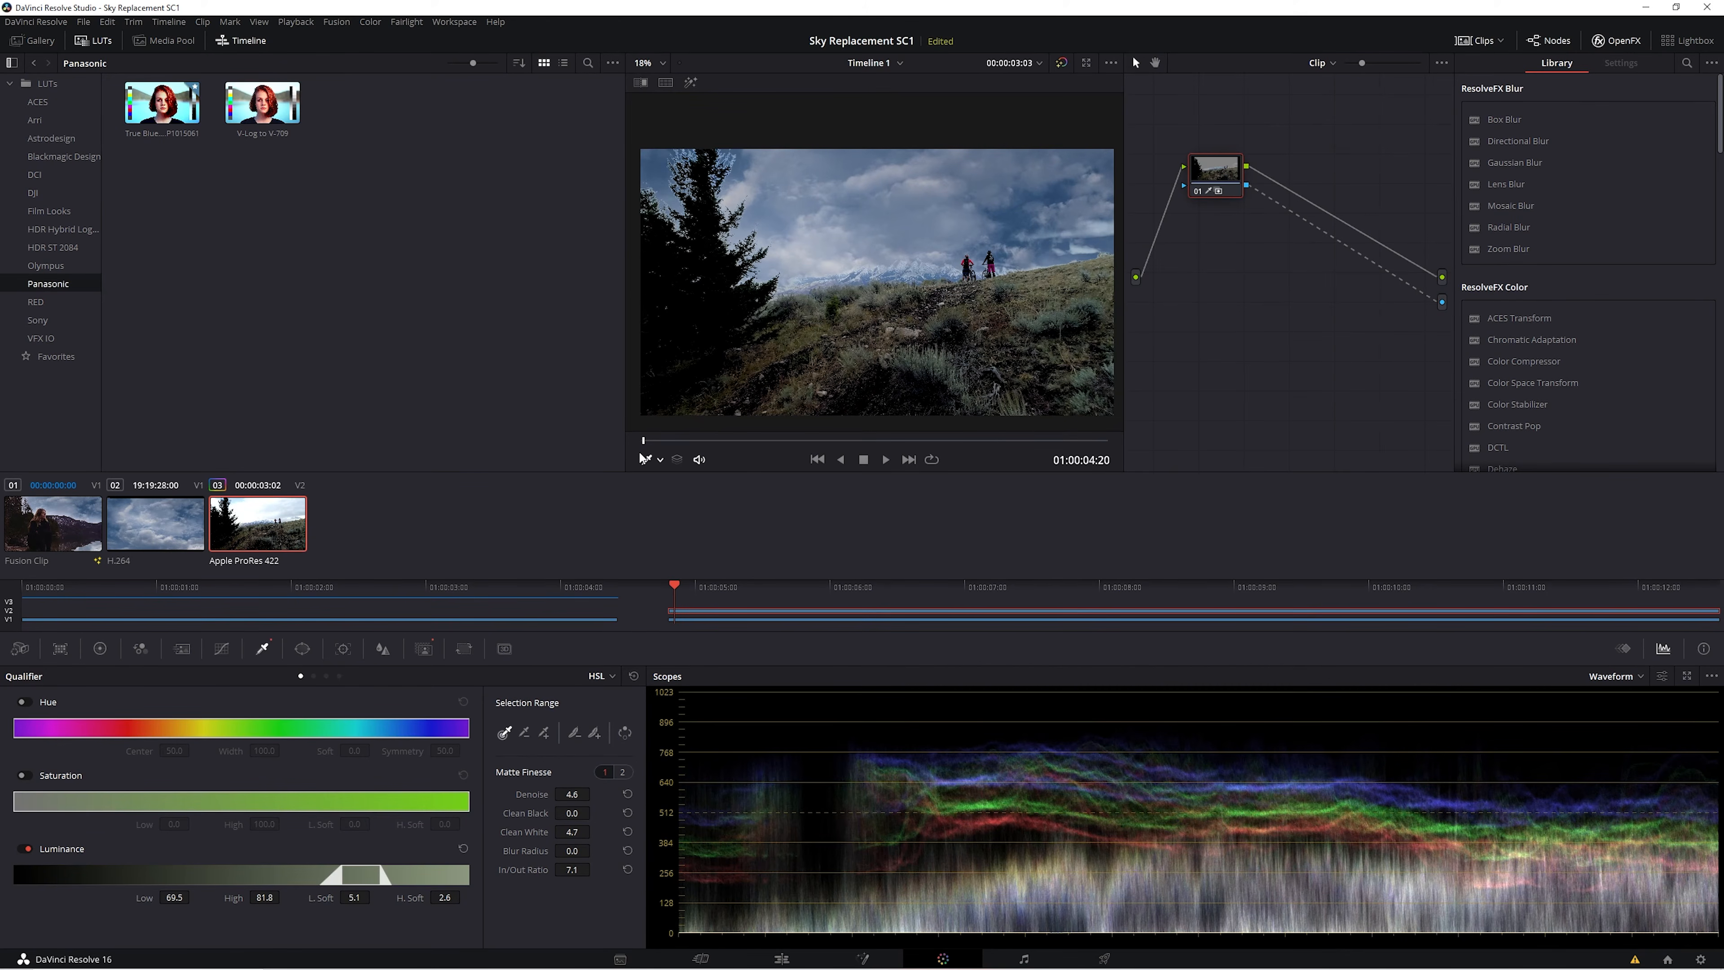
On the Edit page, change the clip speed of the clouds clip beneath the mountain bikers to Freeze frame, from the clip's start.
click(782, 958)
click(878, 558)
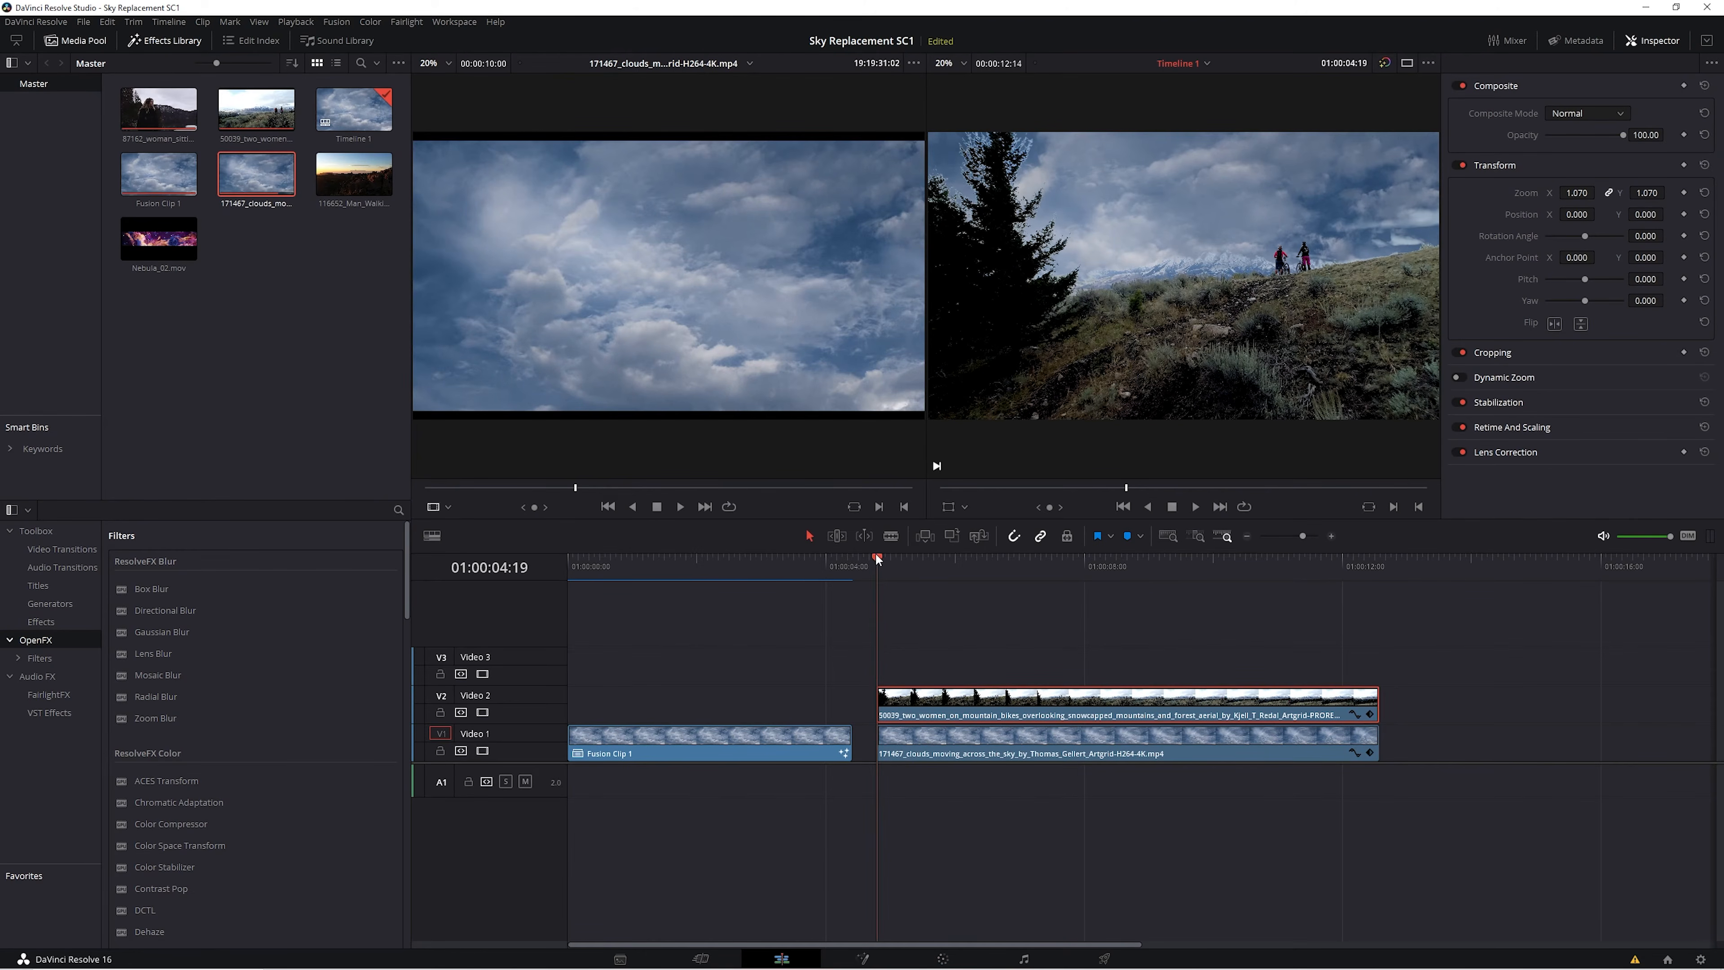
click(932, 750)
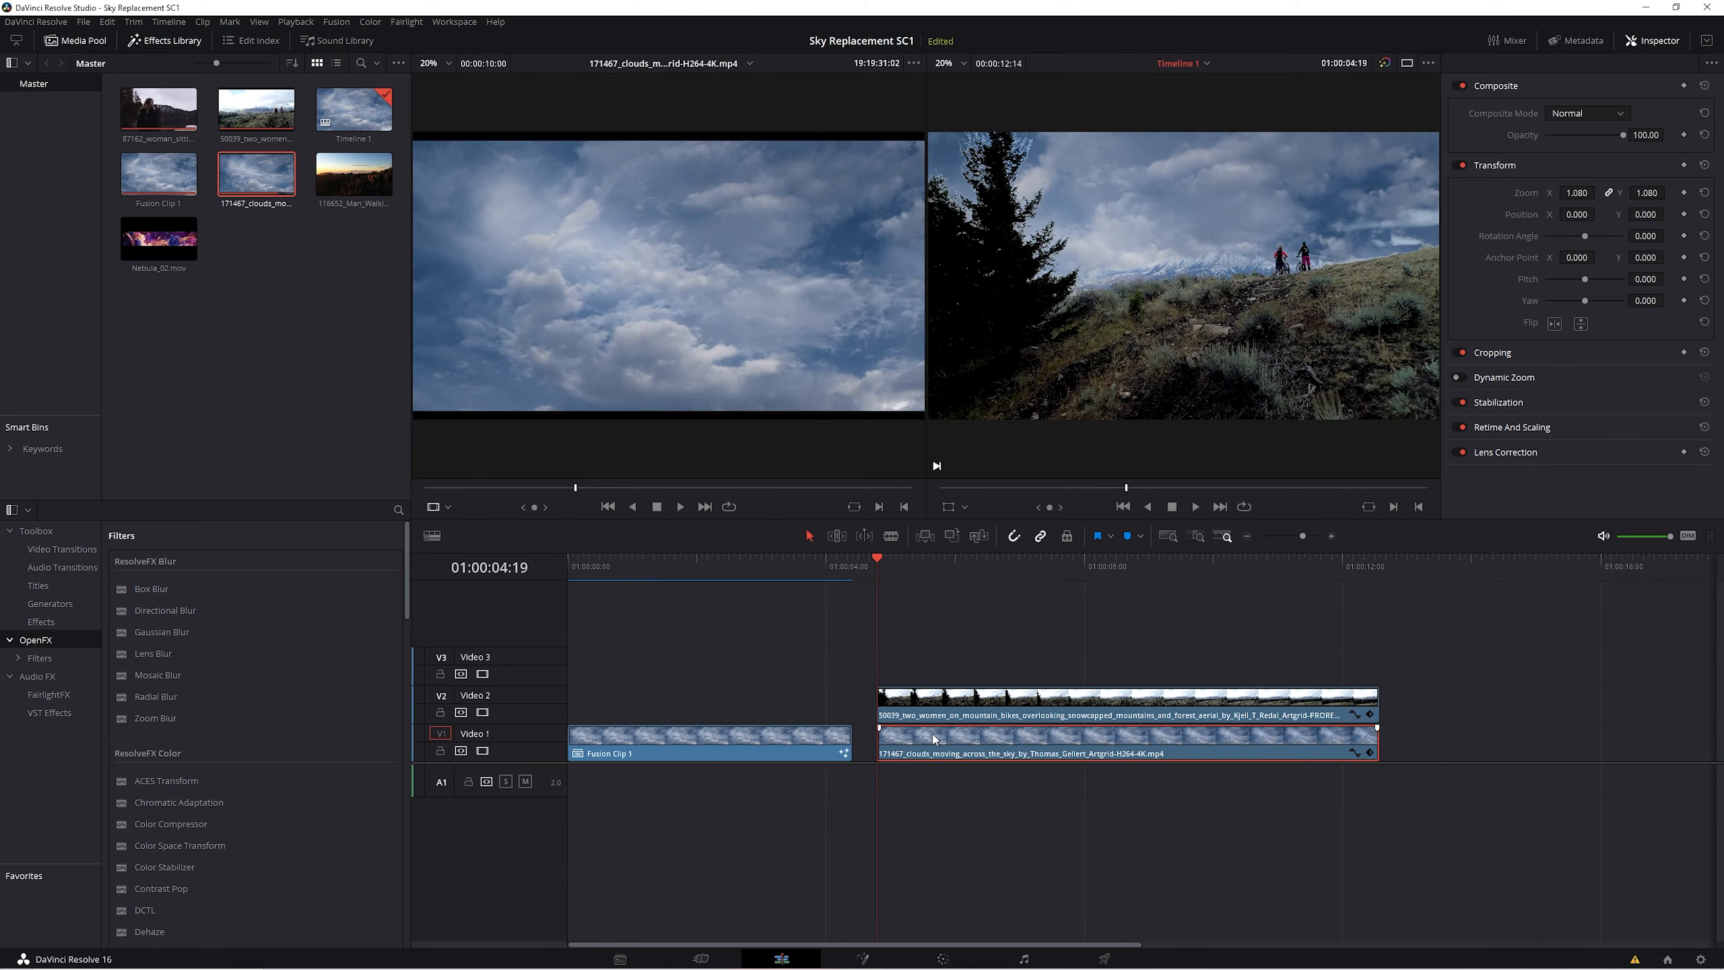
right_click(932, 734)
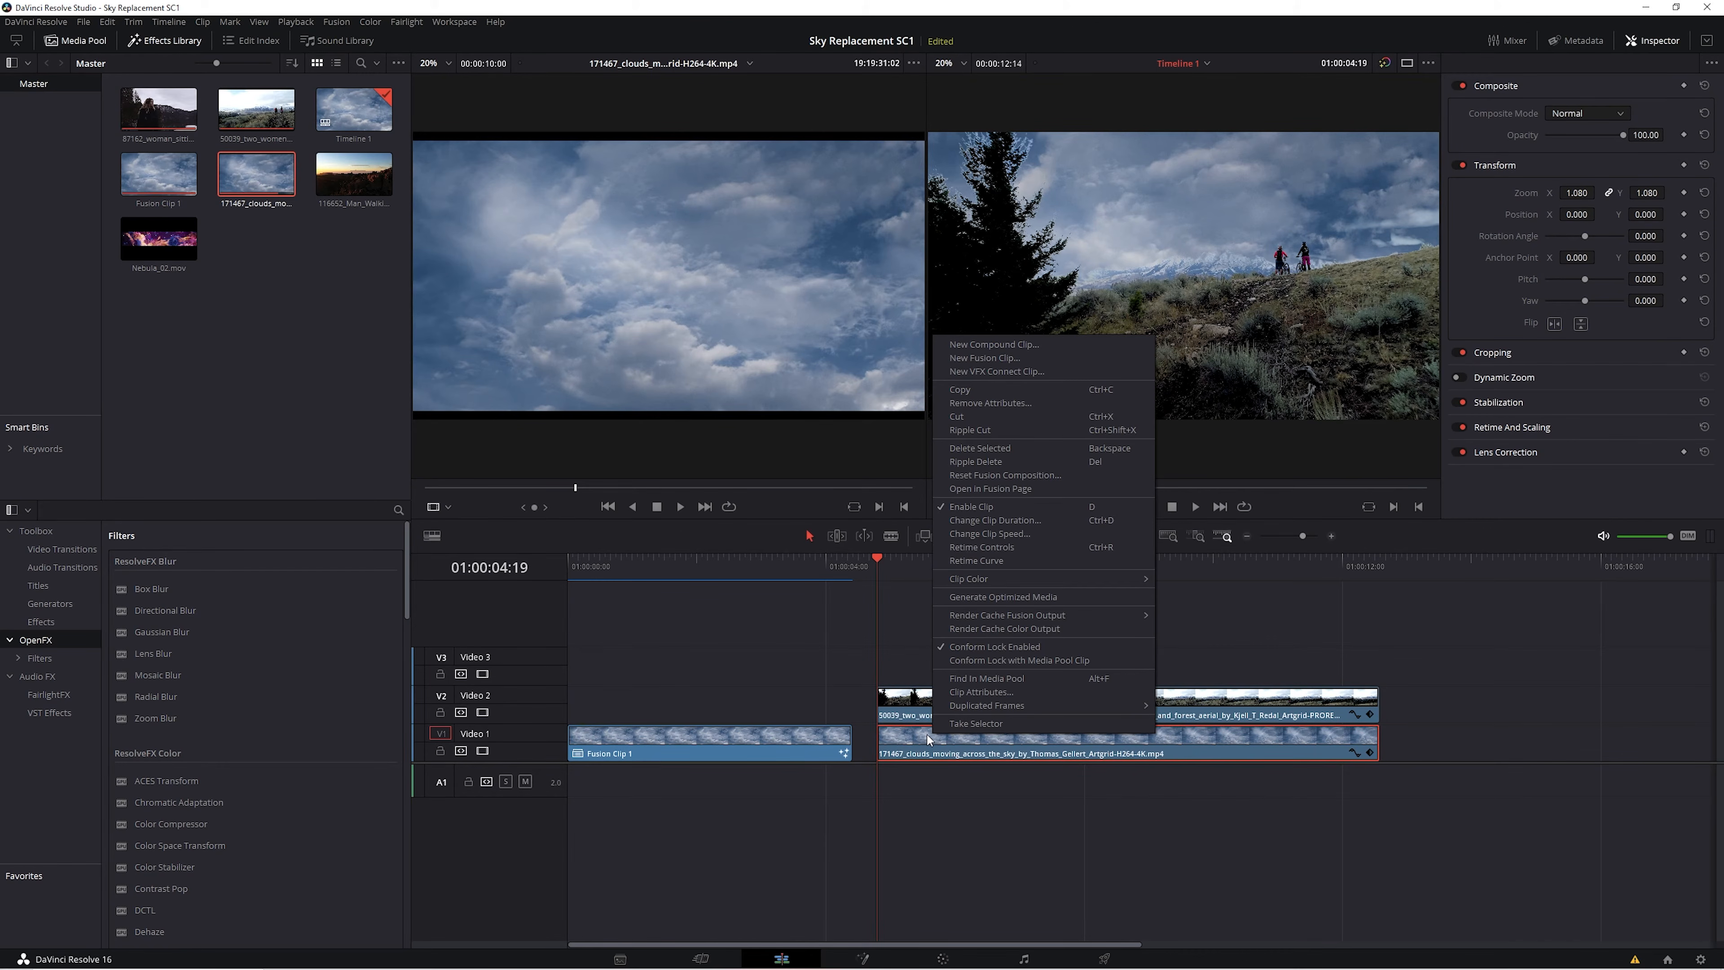
click(1016, 534)
click(1184, 593)
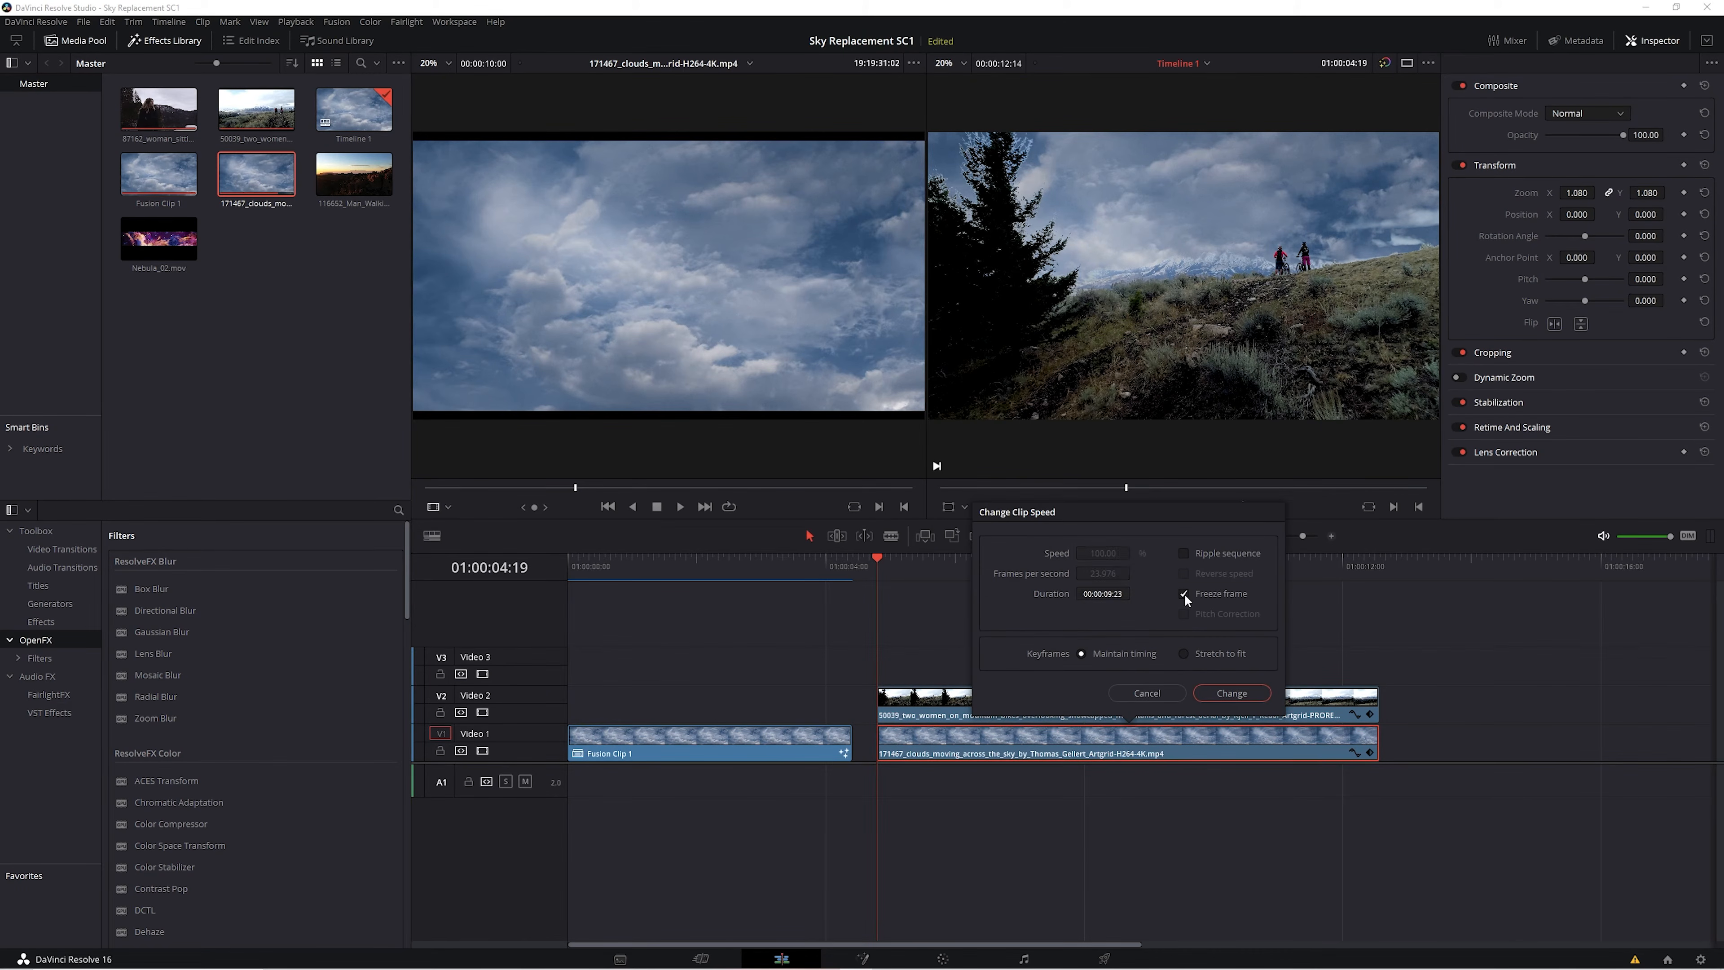
click(1226, 692)
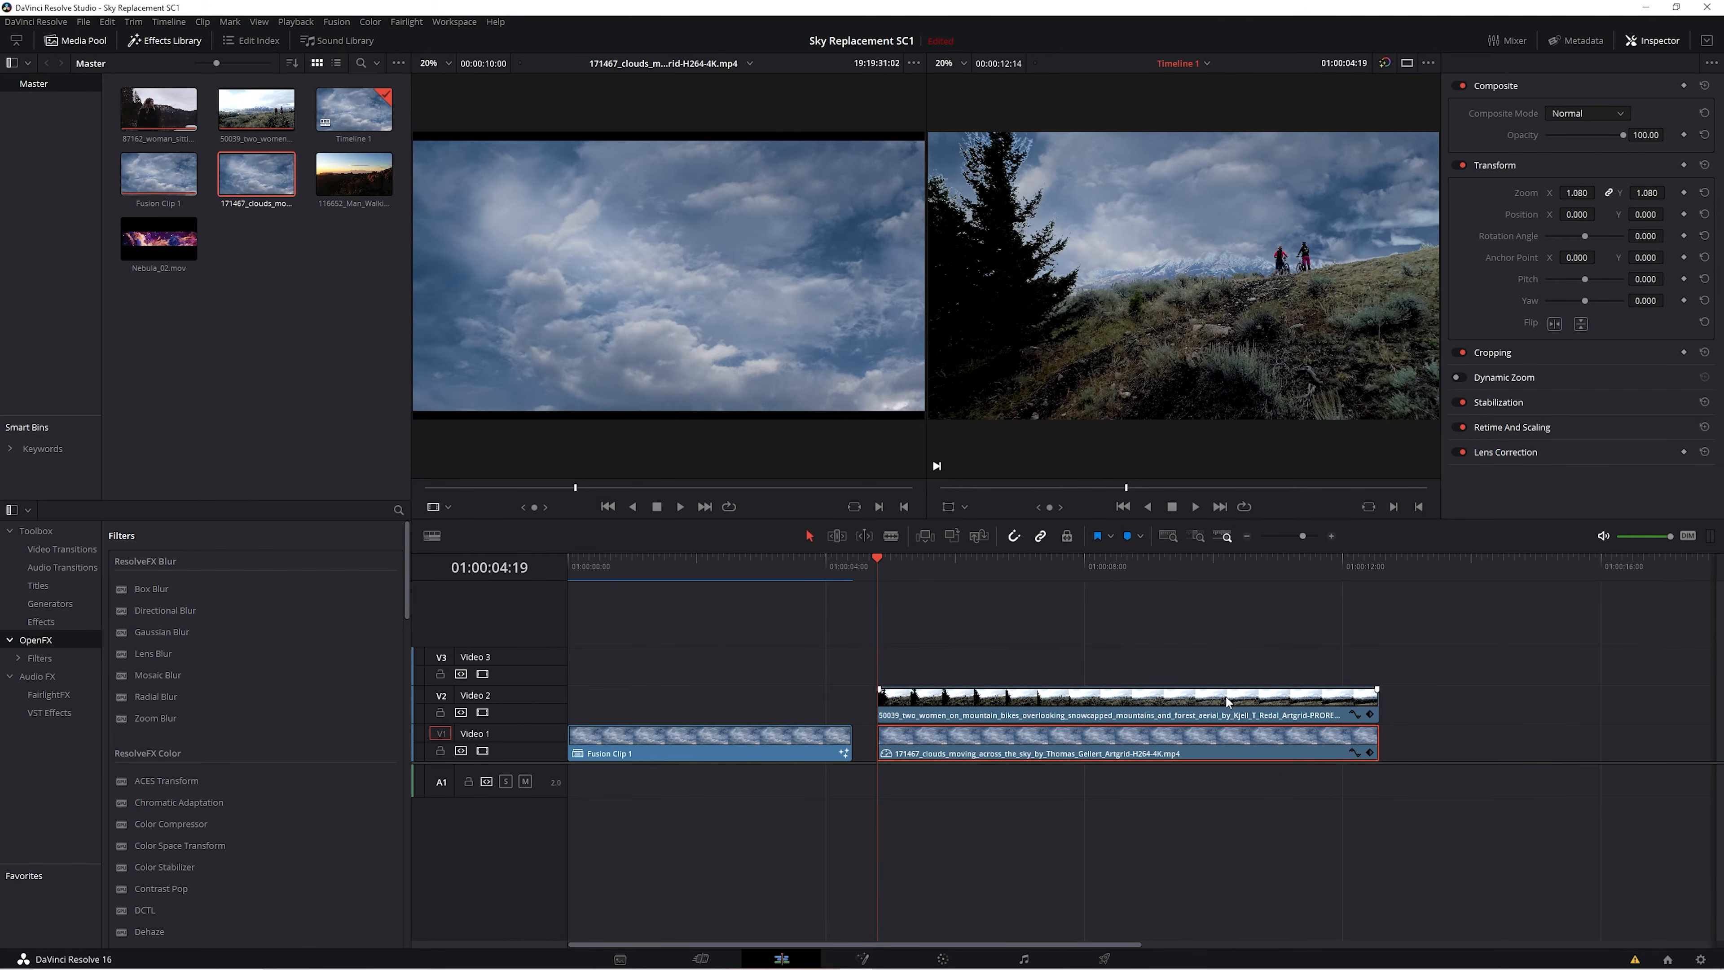
Return to the Color page and review the composited sky across the mountain bikers clip, including full screen.
click(943, 958)
drag(657, 450, 1035, 444)
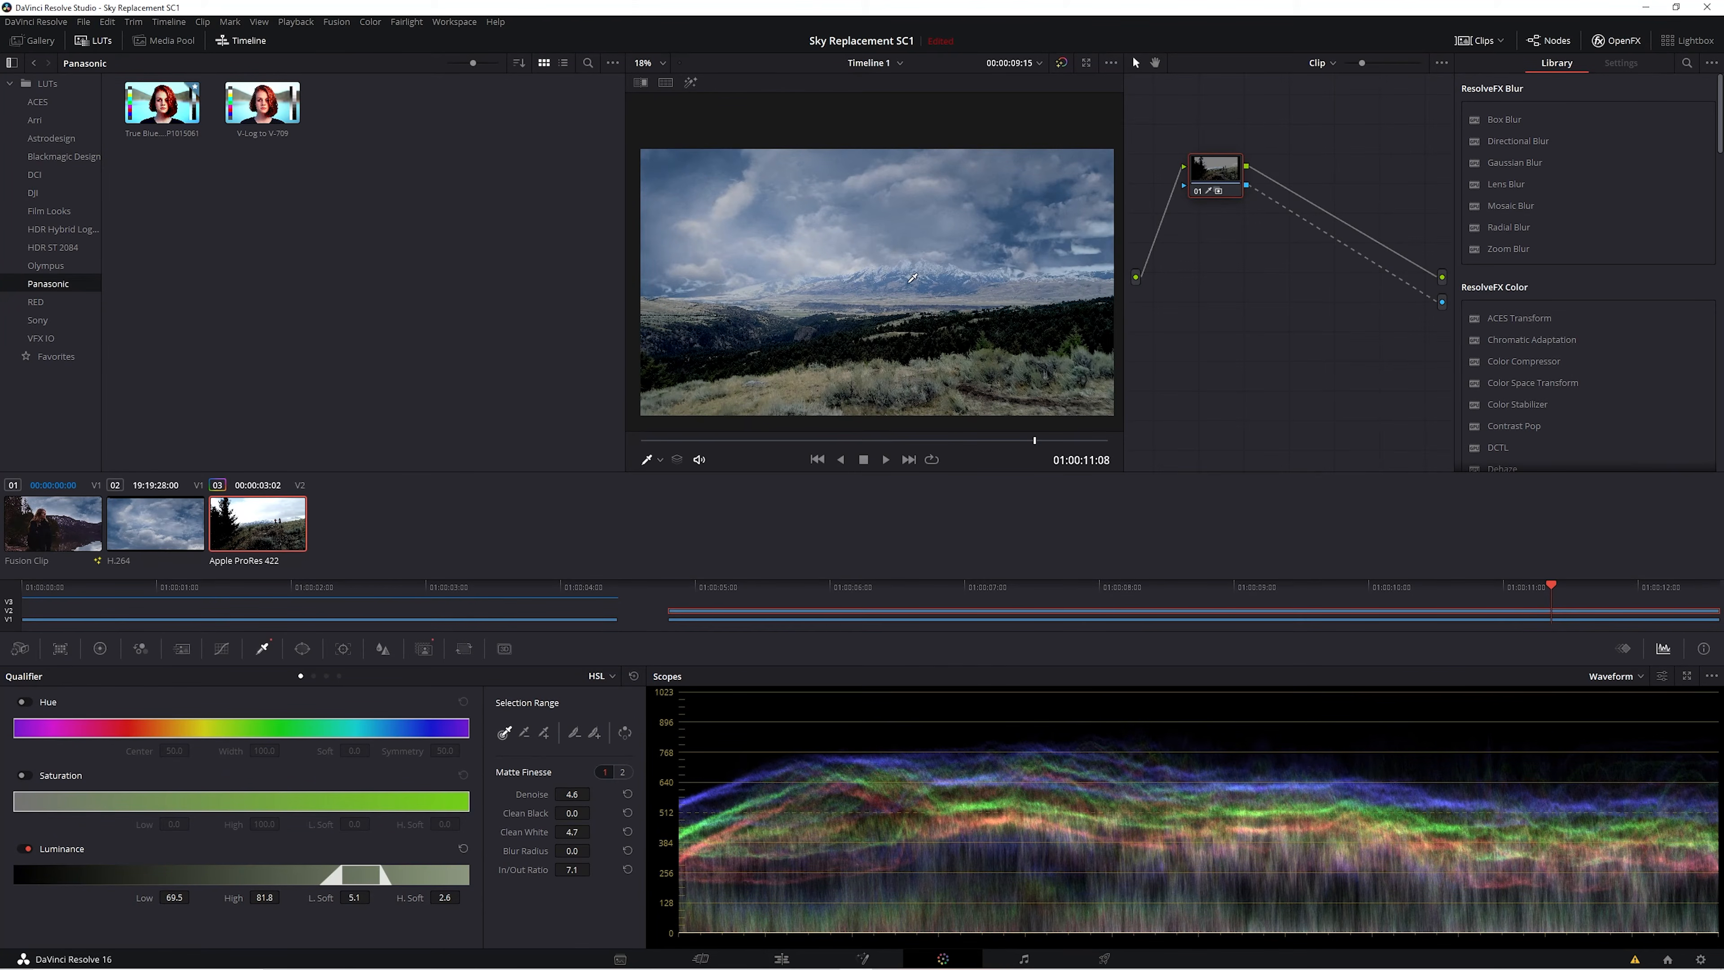
key(ctrl+f)
drag(1028, 935, 941, 899)
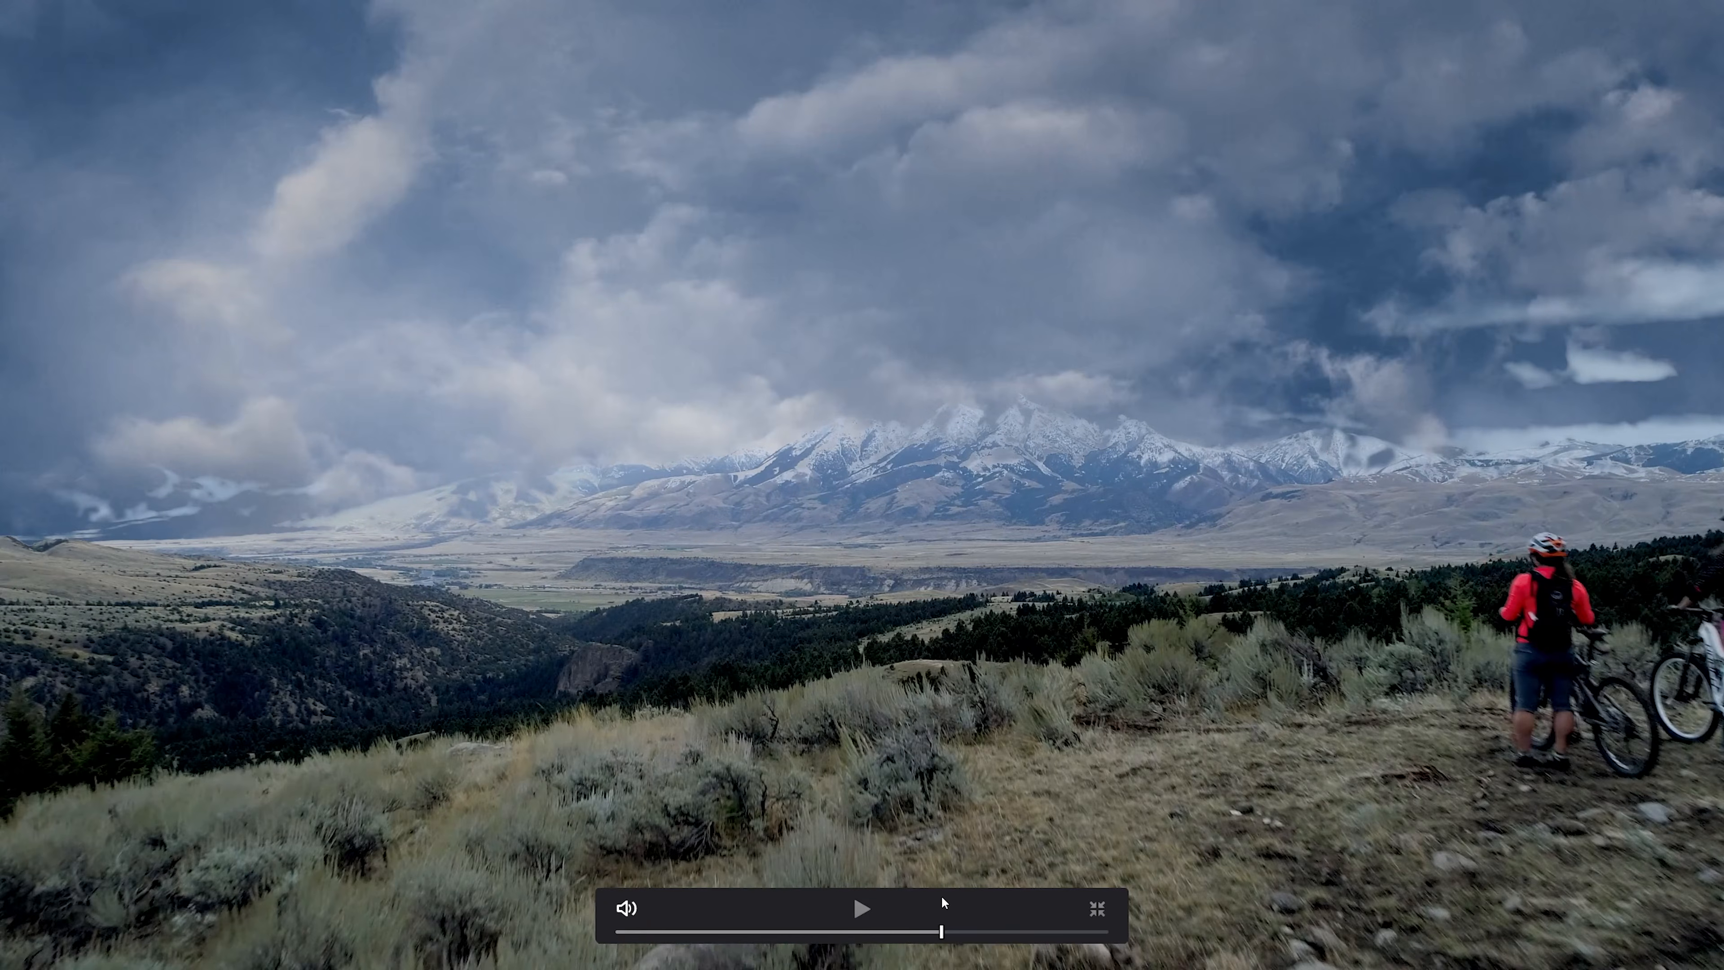
key(Escape)
At 01:00:09:07, draw a closed Curve window on node 01 around the sky, following the snowy mountain ridgeline.
mouse_move(913, 439)
mouse_down()
mouse_move(733, 469)
mouse_move(911, 469)
mouse_up()
click(302, 649)
click(29, 848)
click(656, 277)
click(726, 287)
click(803, 280)
click(834, 278)
click(877, 269)
click(892, 267)
click(908, 267)
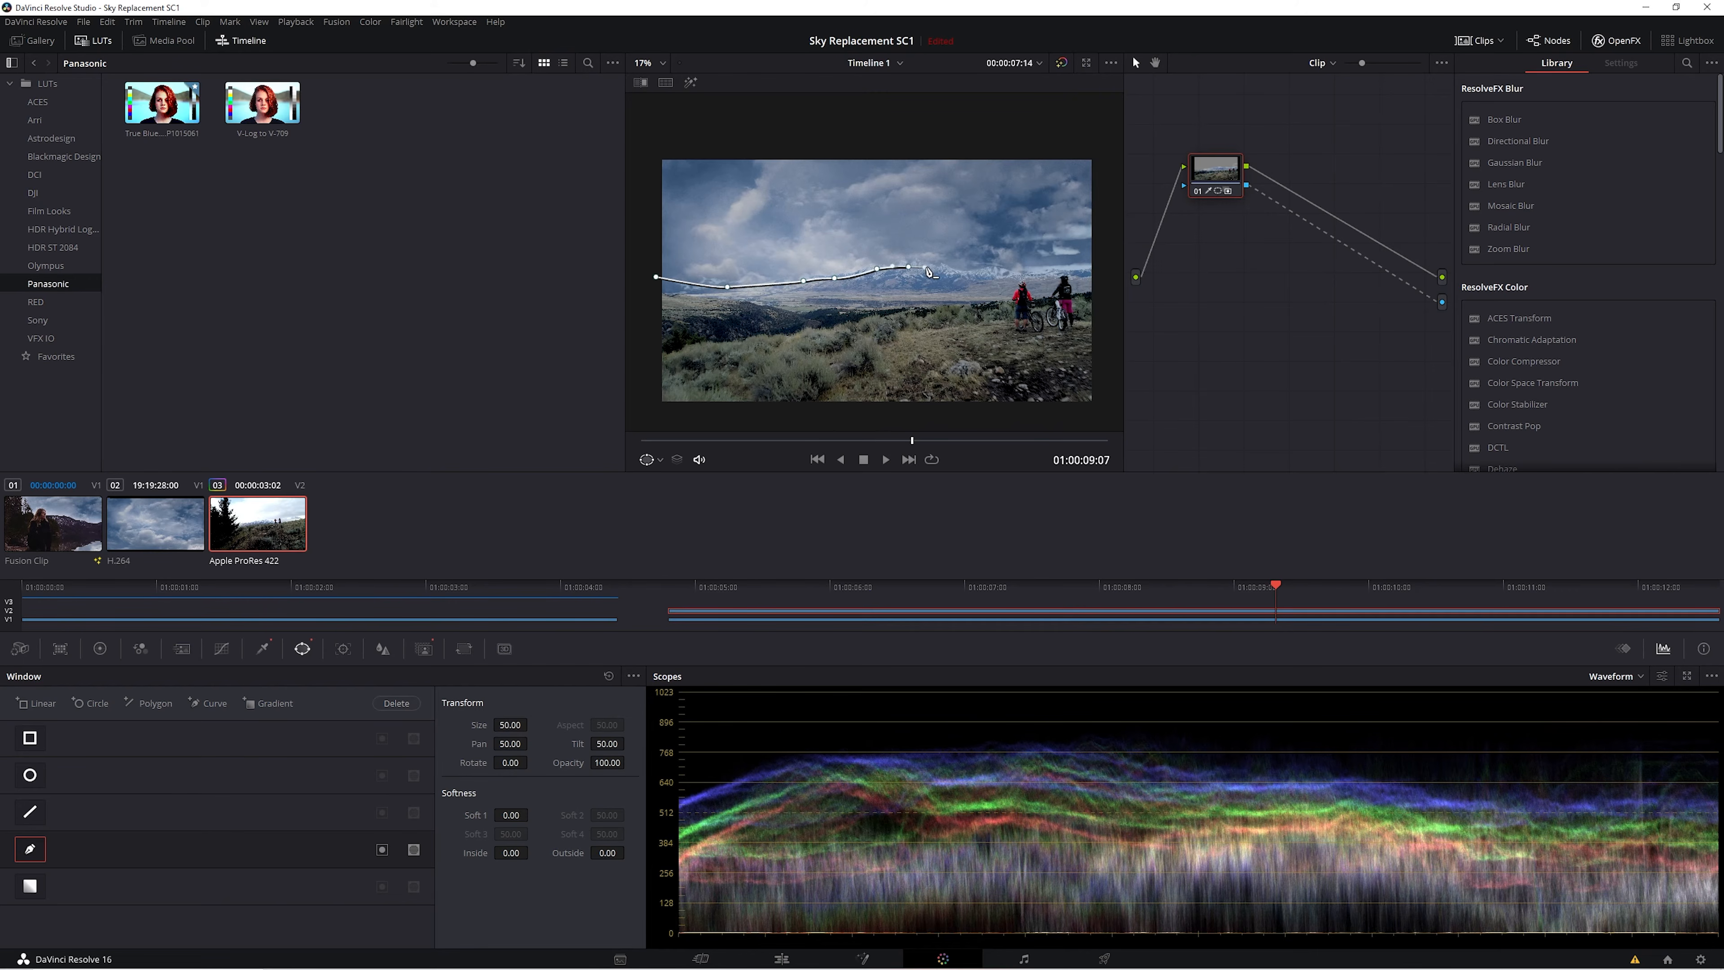
click(958, 274)
click(998, 274)
click(1035, 277)
click(1063, 272)
click(1101, 277)
click(1100, 141)
click(651, 147)
click(656, 280)
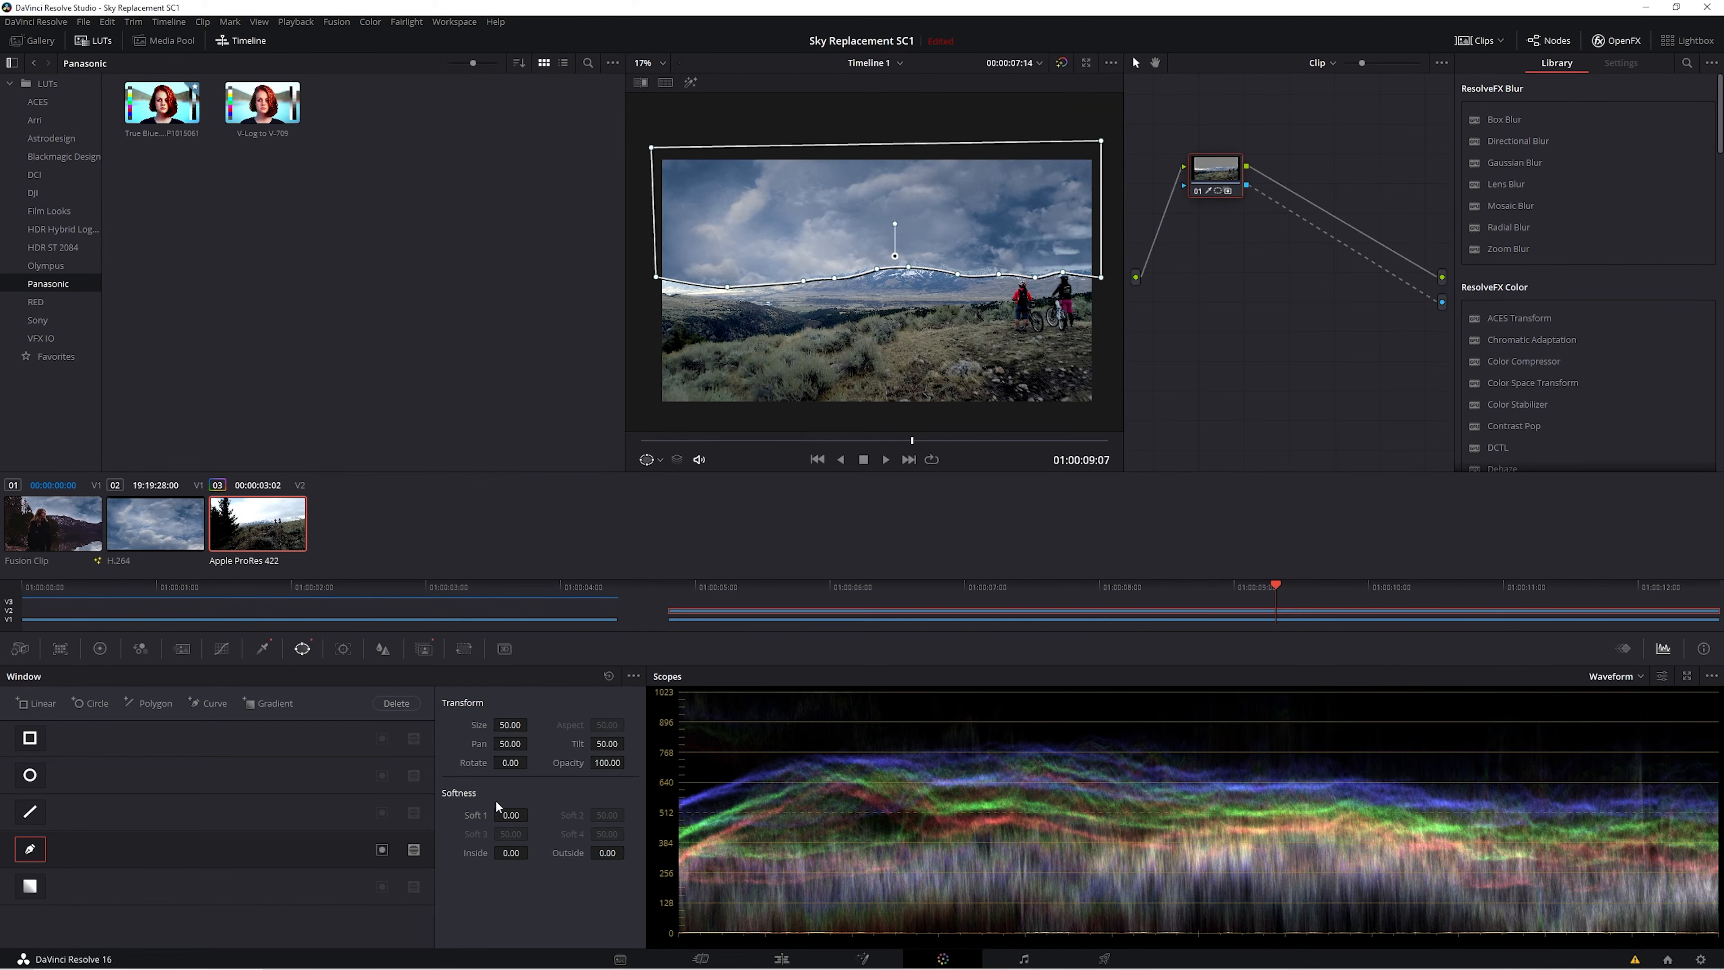
Set the window's Soft 1 to 13.16, shift it slightly to Pan 50.48 and Tilt 50.62, and check it at other frames.
drag(510, 815, 532, 813)
drag(914, 441, 1126, 421)
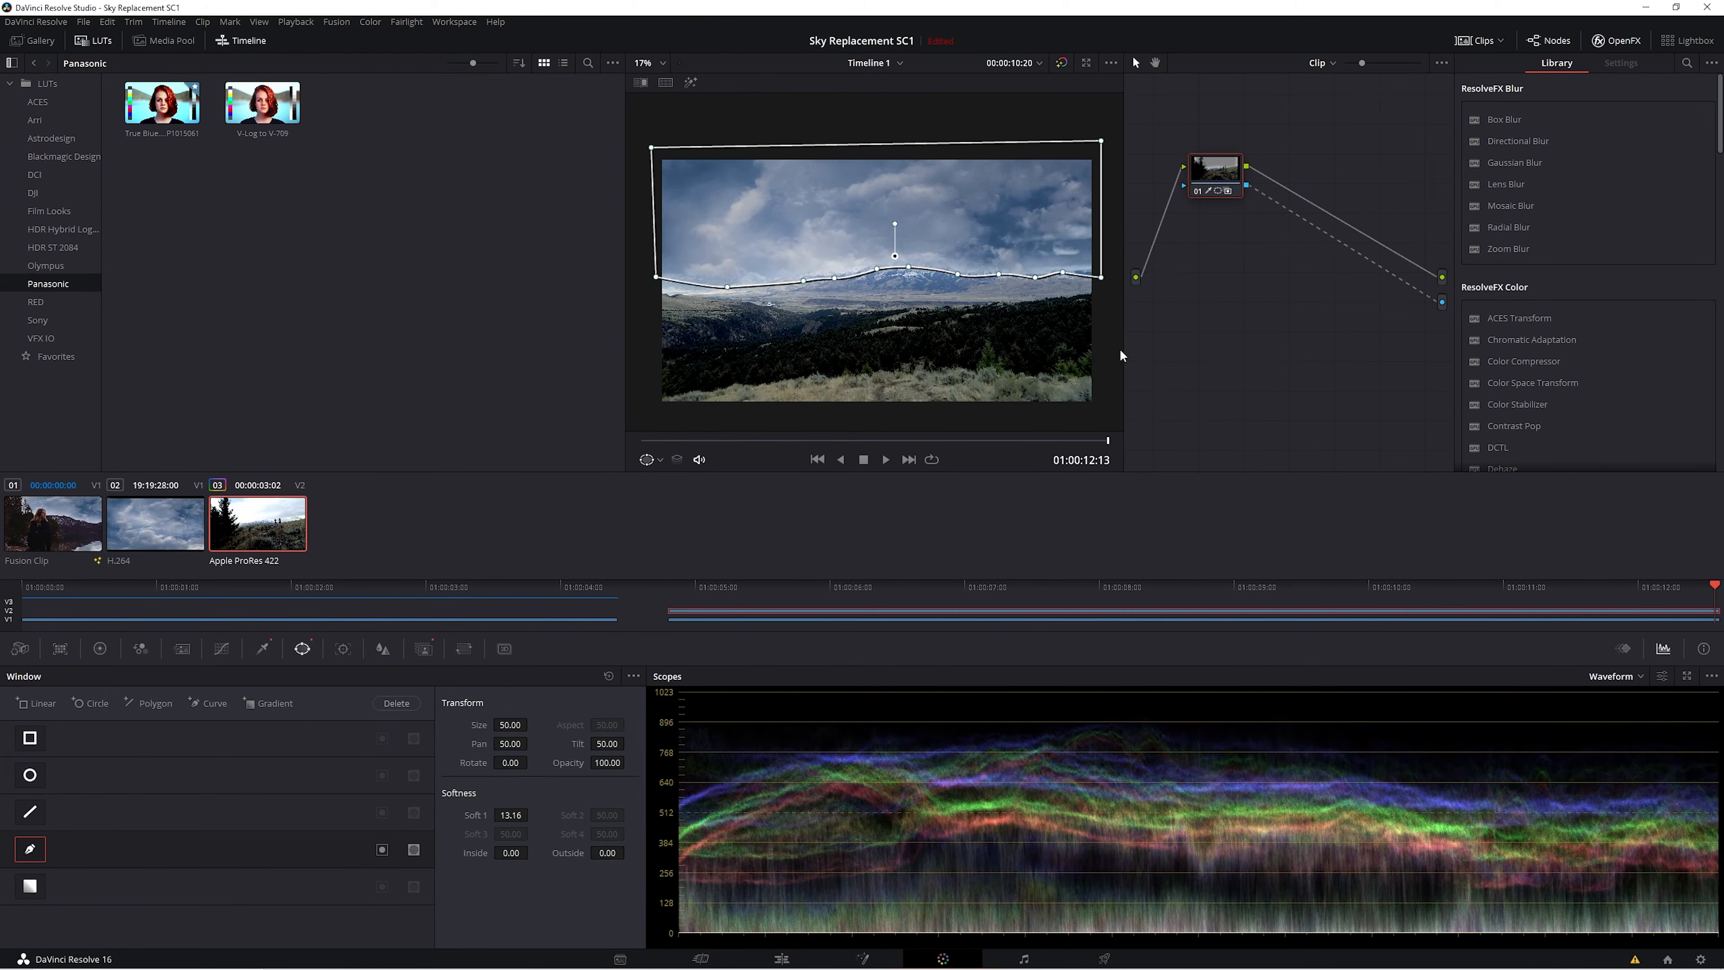
drag(979, 219, 984, 211)
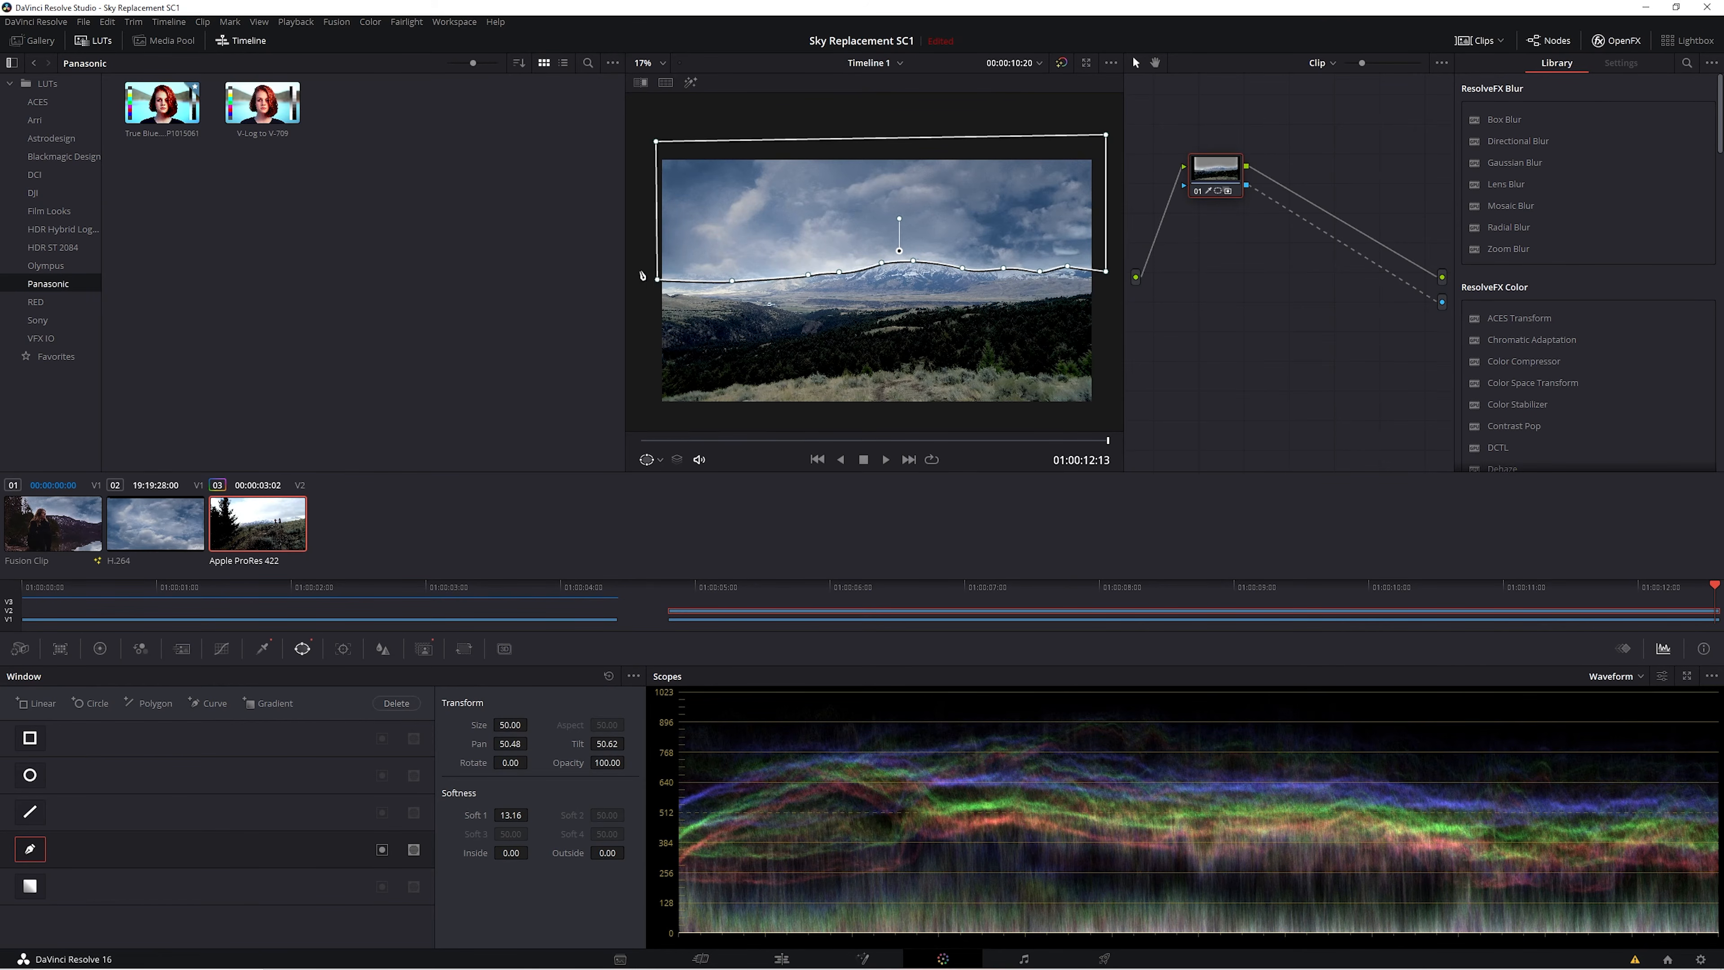
drag(957, 439, 873, 440)
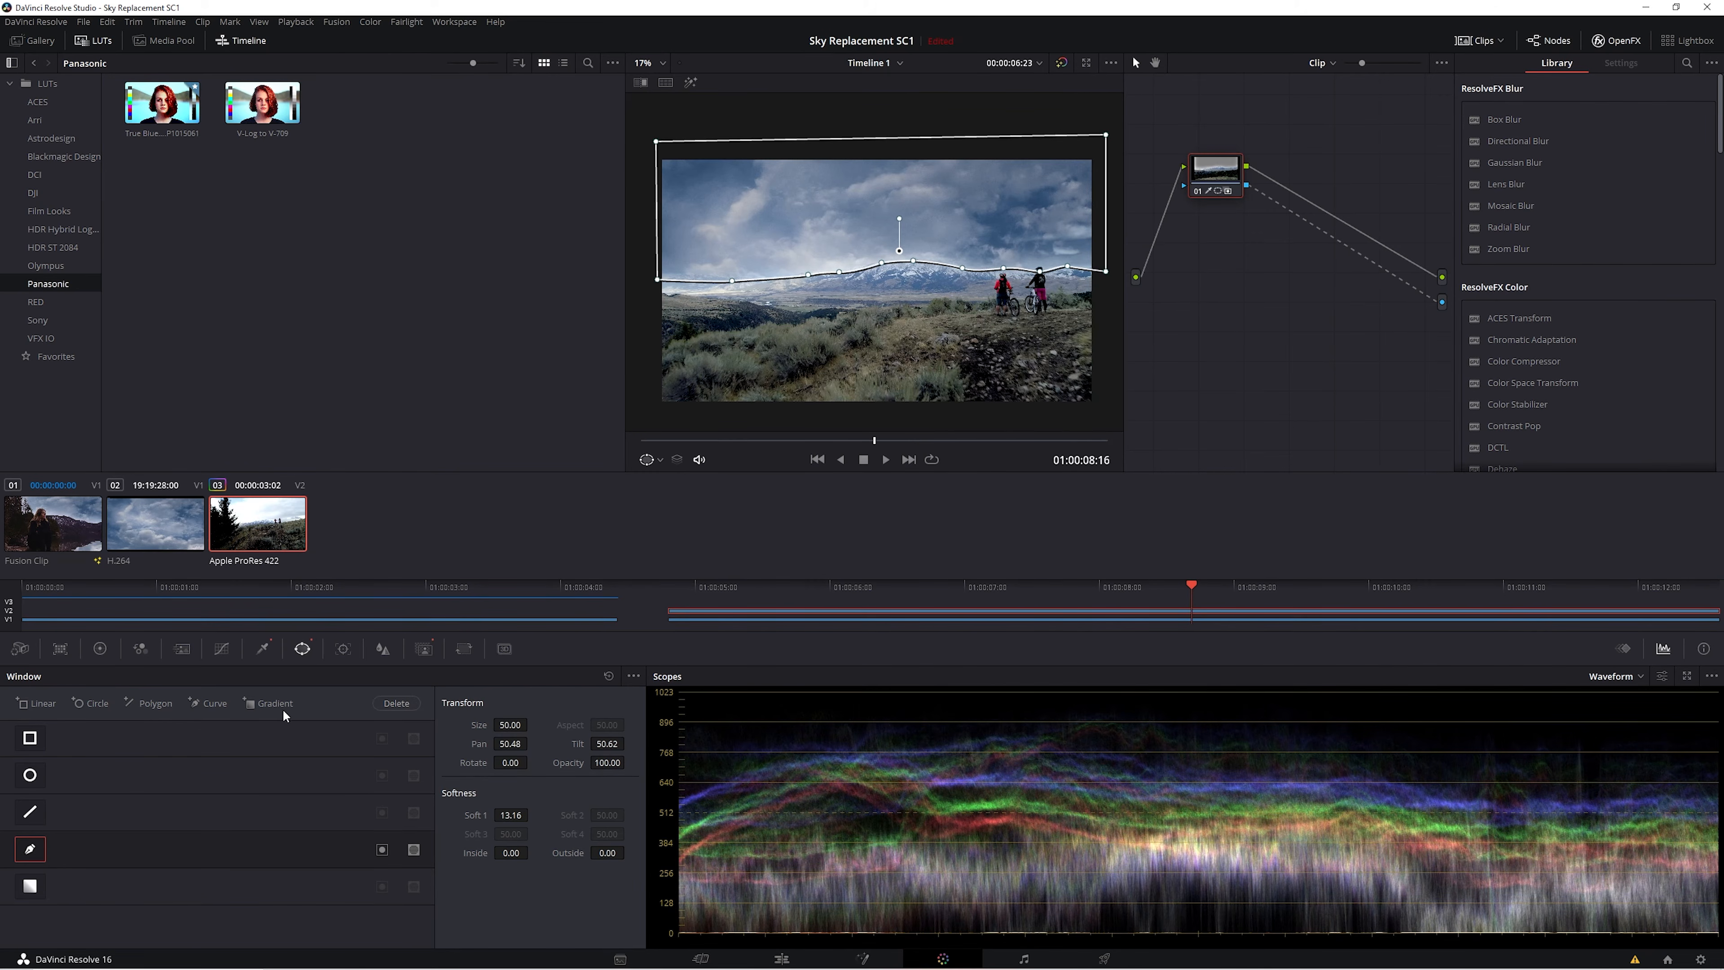
Select the clouds clip and brighten it by raising a point slightly above the middle of its custom curve.
click(268, 649)
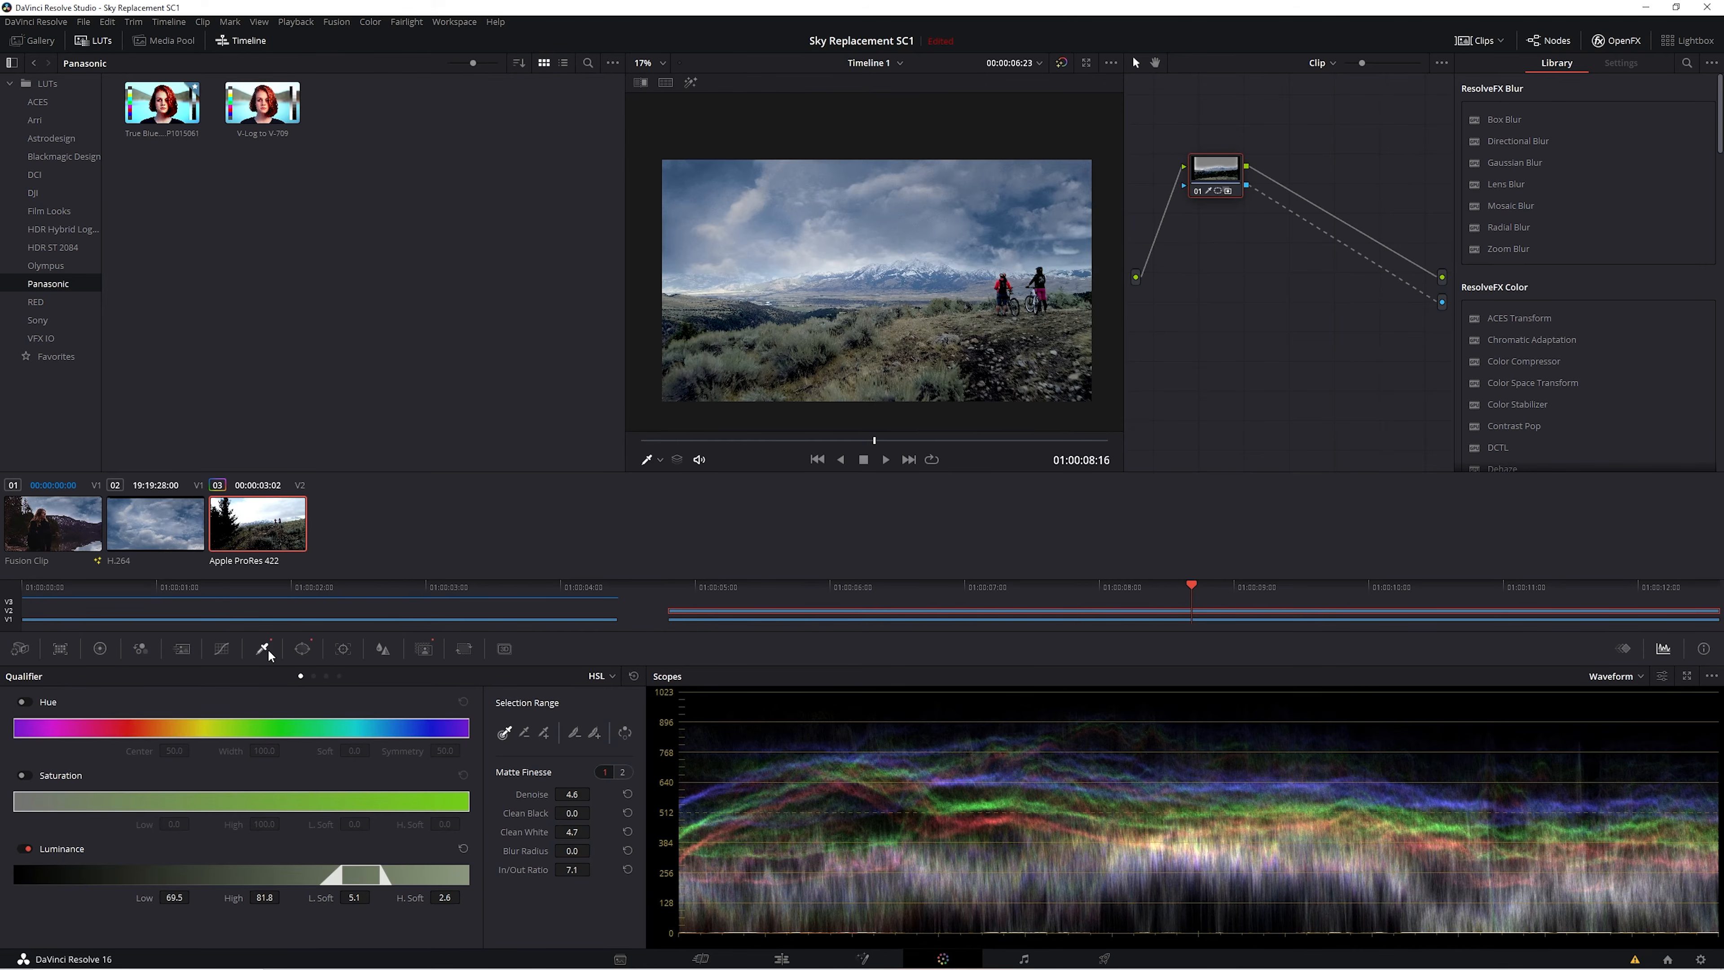
click(168, 525)
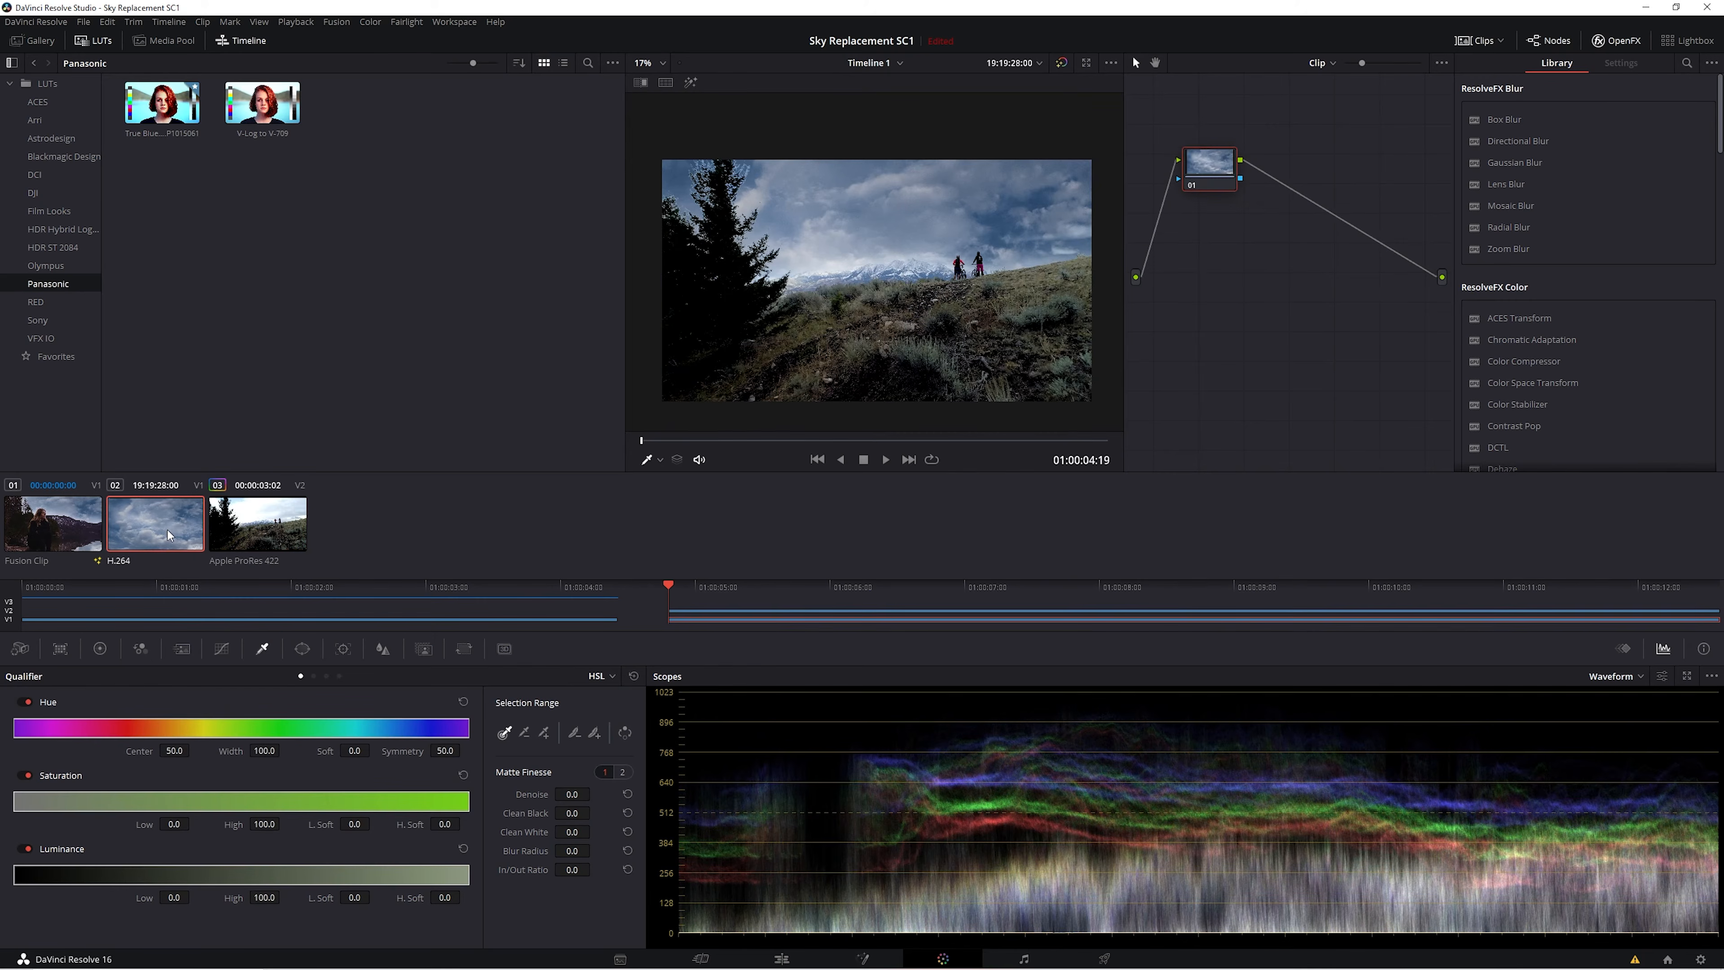
click(222, 649)
drag(301, 803, 272, 759)
click(287, 677)
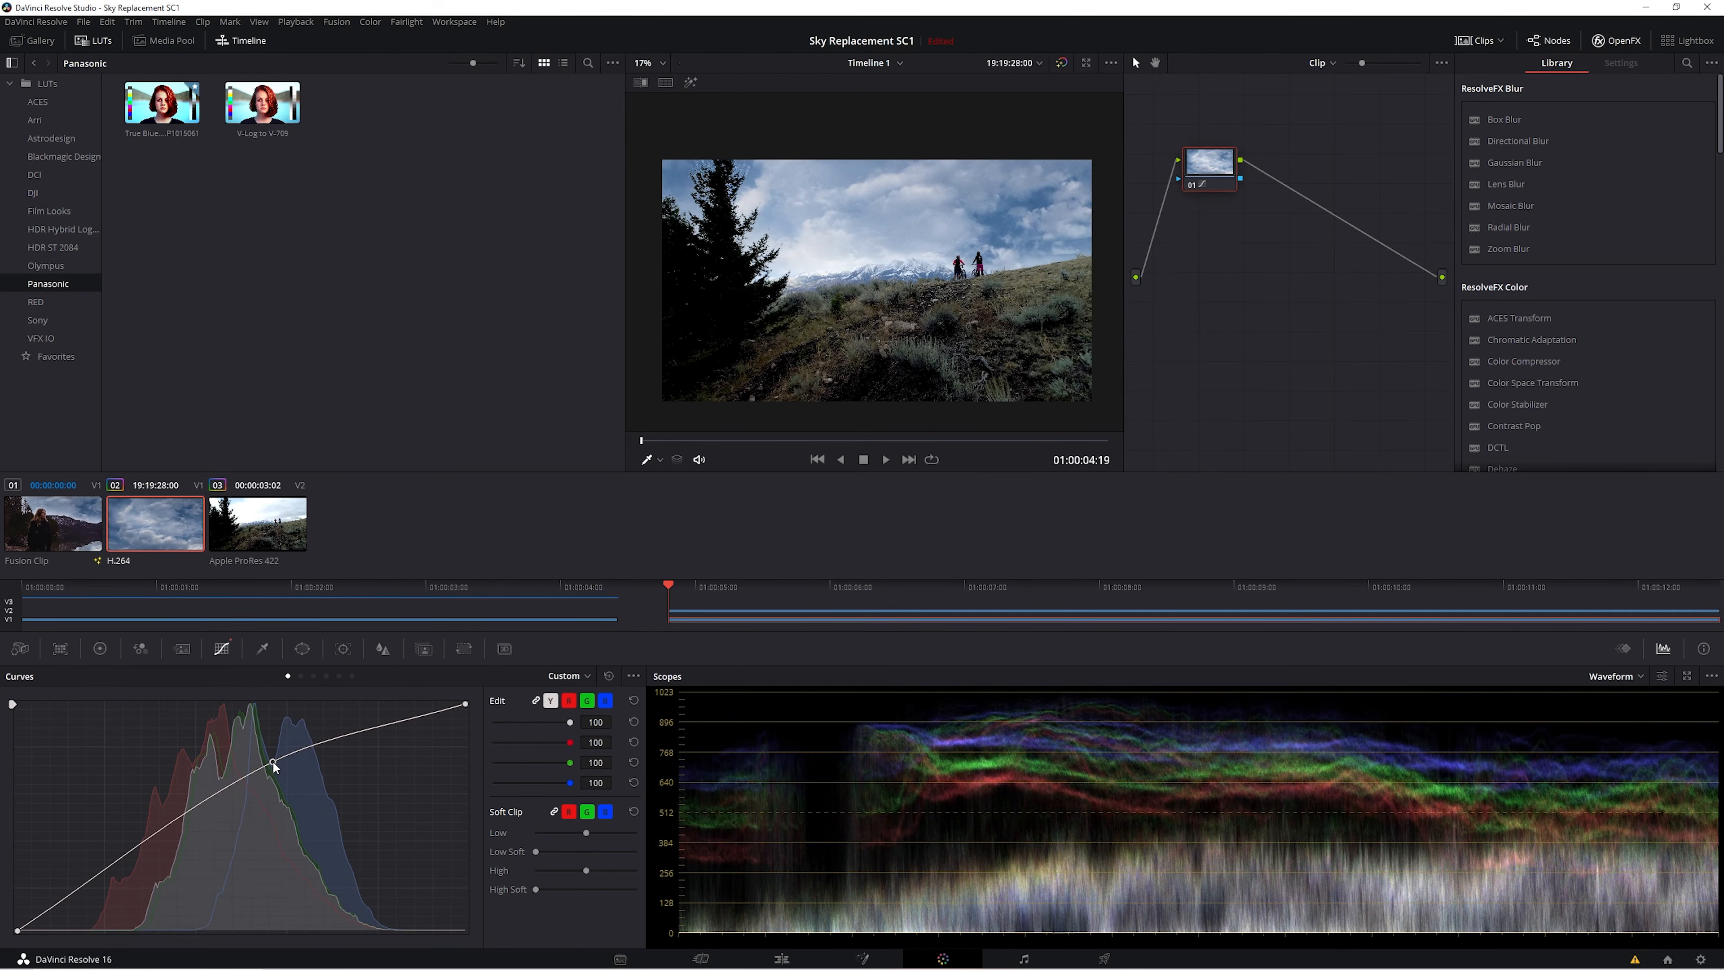
Compare the shot with and without the clouds' curve adjustment, inspecting the tree's edges close up.
key(ctrl+z)
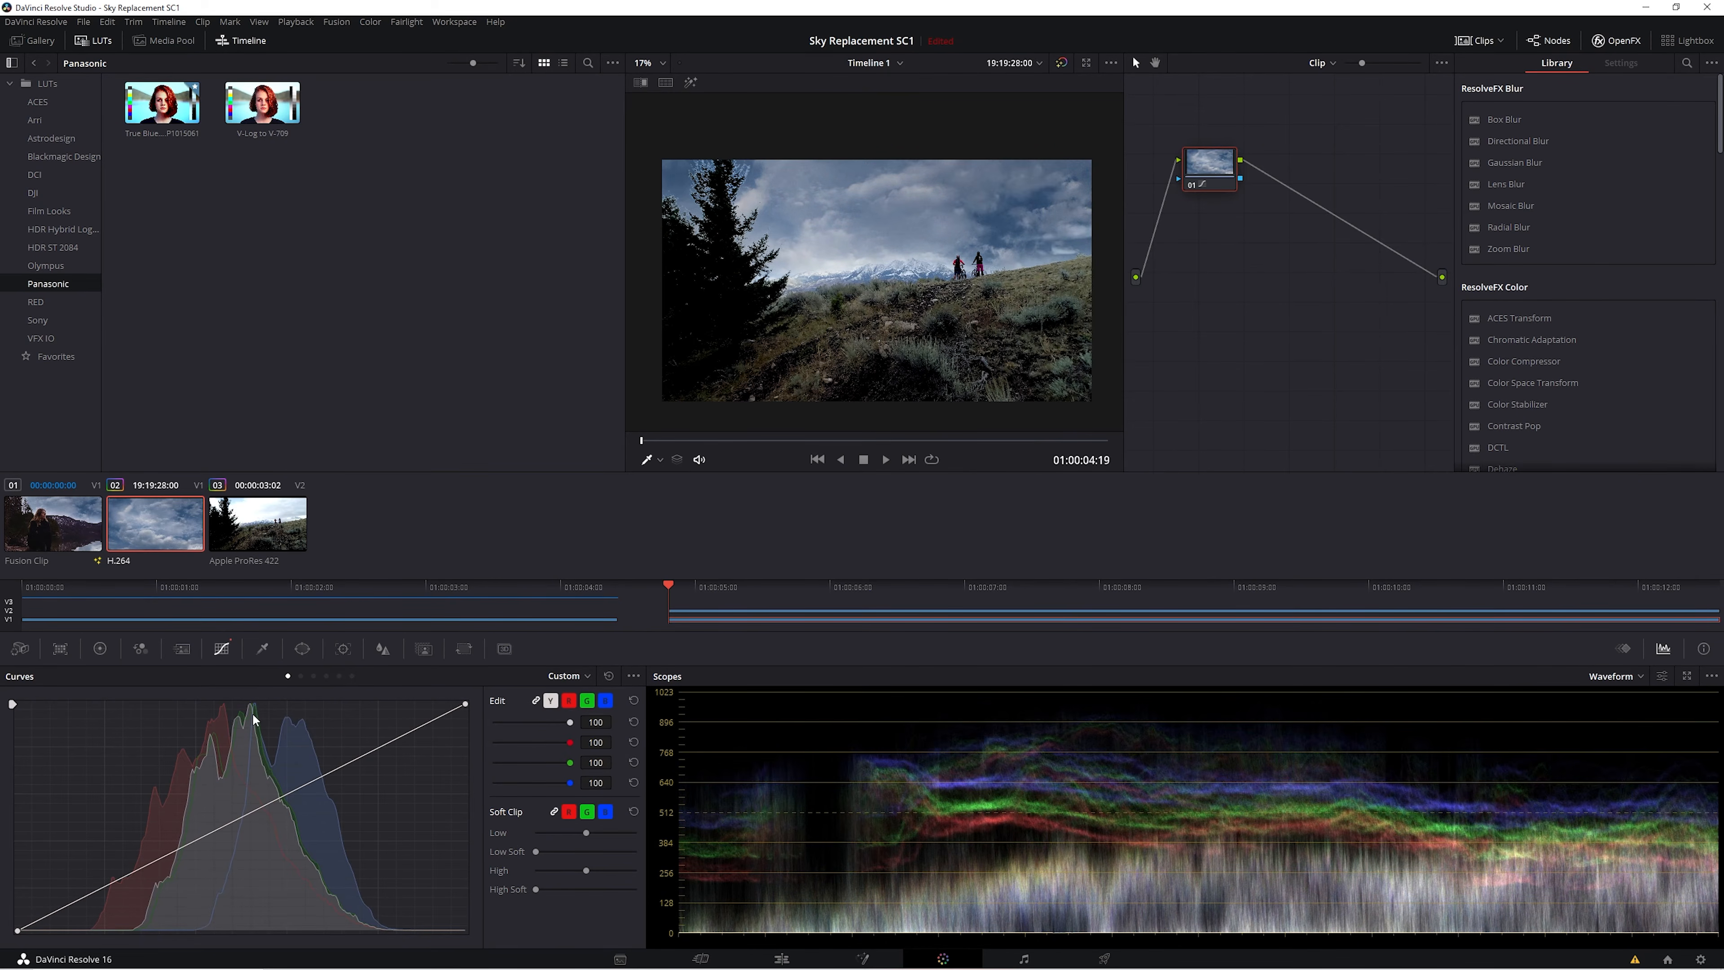
key(ctrl+shift+z)
drag(268, 761, 272, 756)
key(ctrl+z)
drag(736, 179, 1074, 270)
scroll(730, 275, up, 5)
scroll(1074, 269, up, 1)
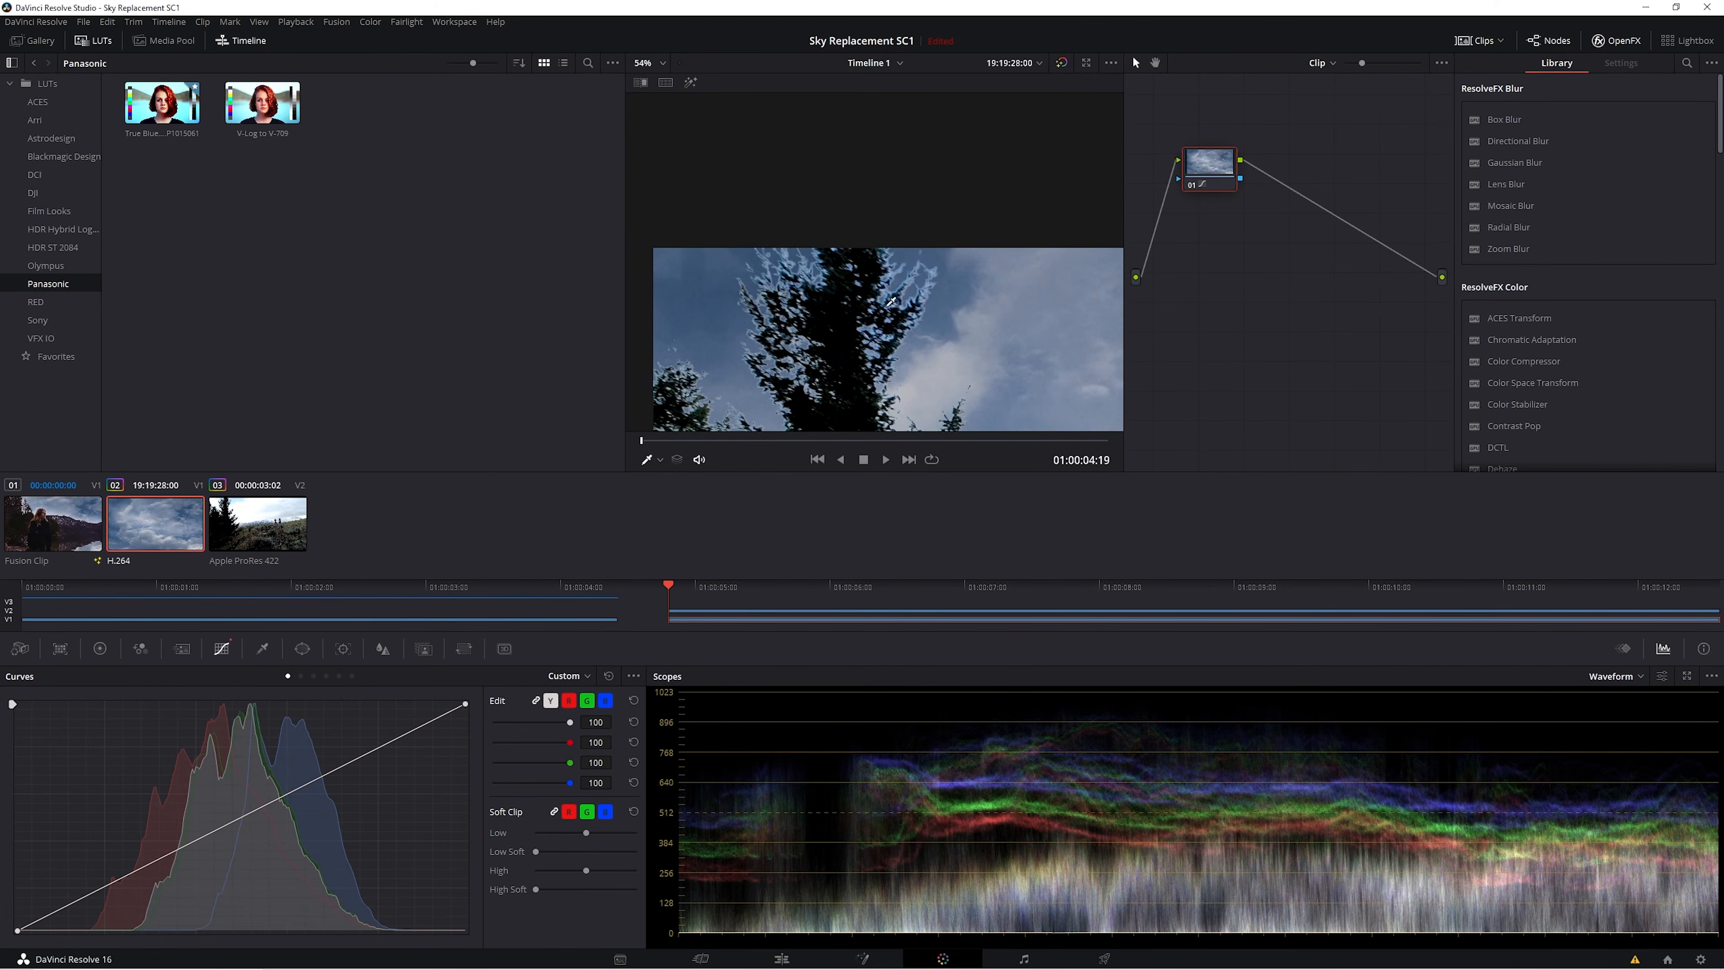
drag(949, 339, 909, 252)
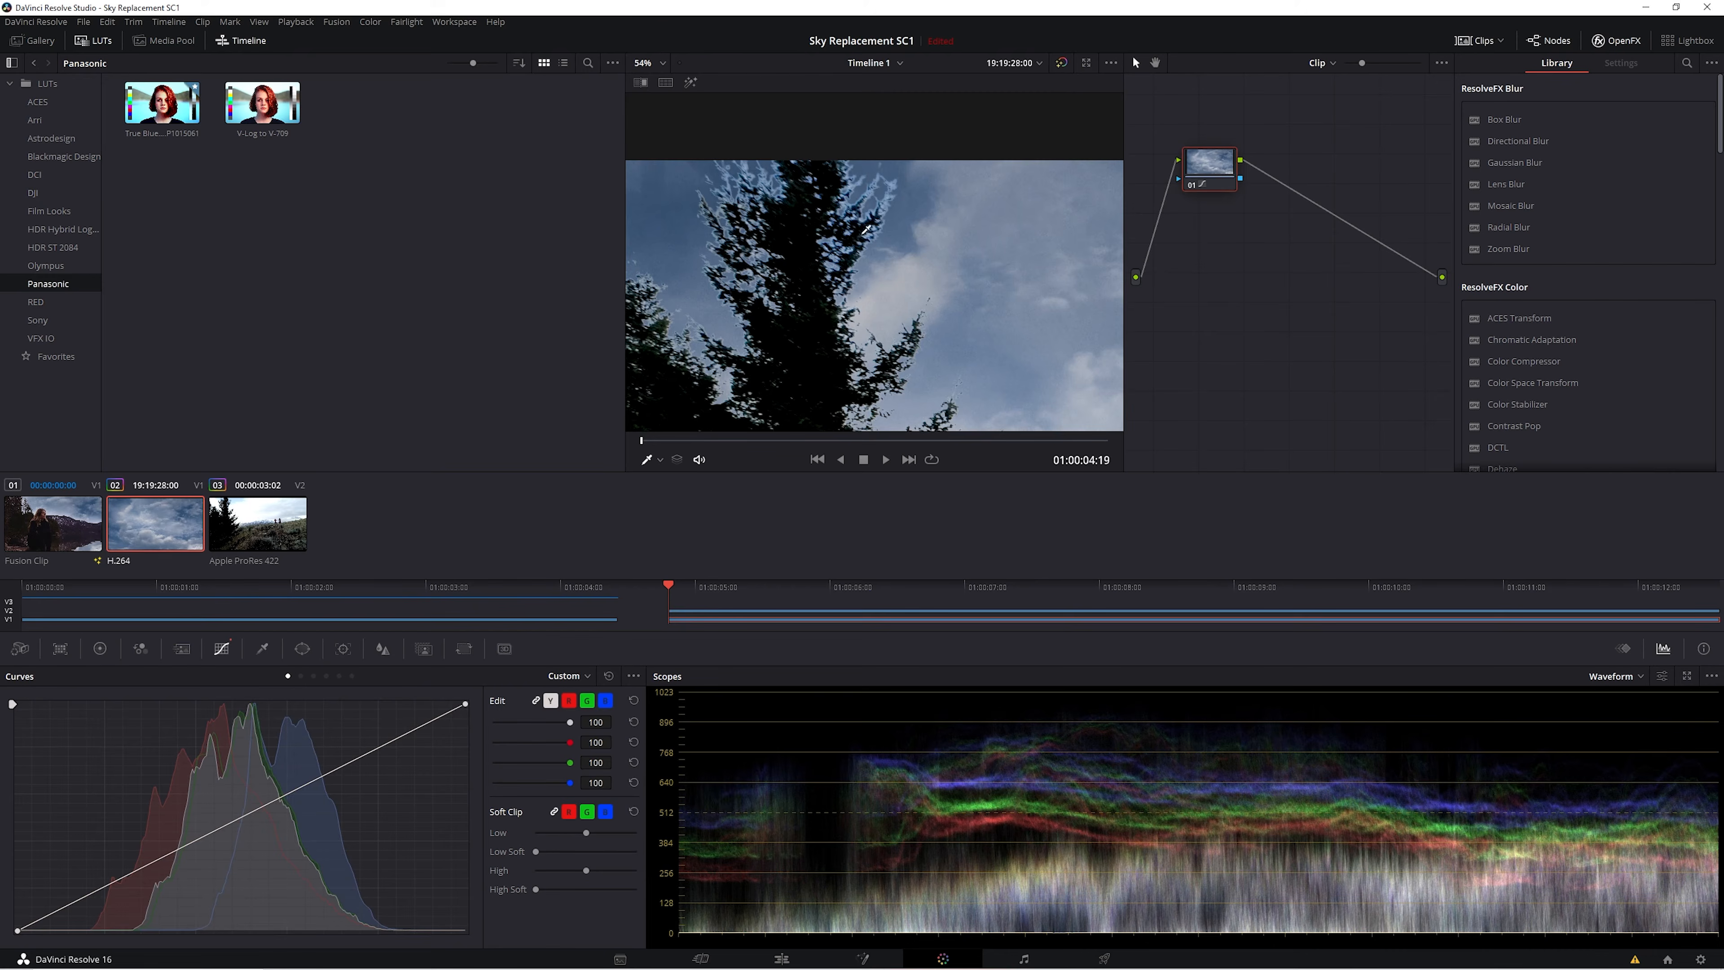
key(ctrl+z)
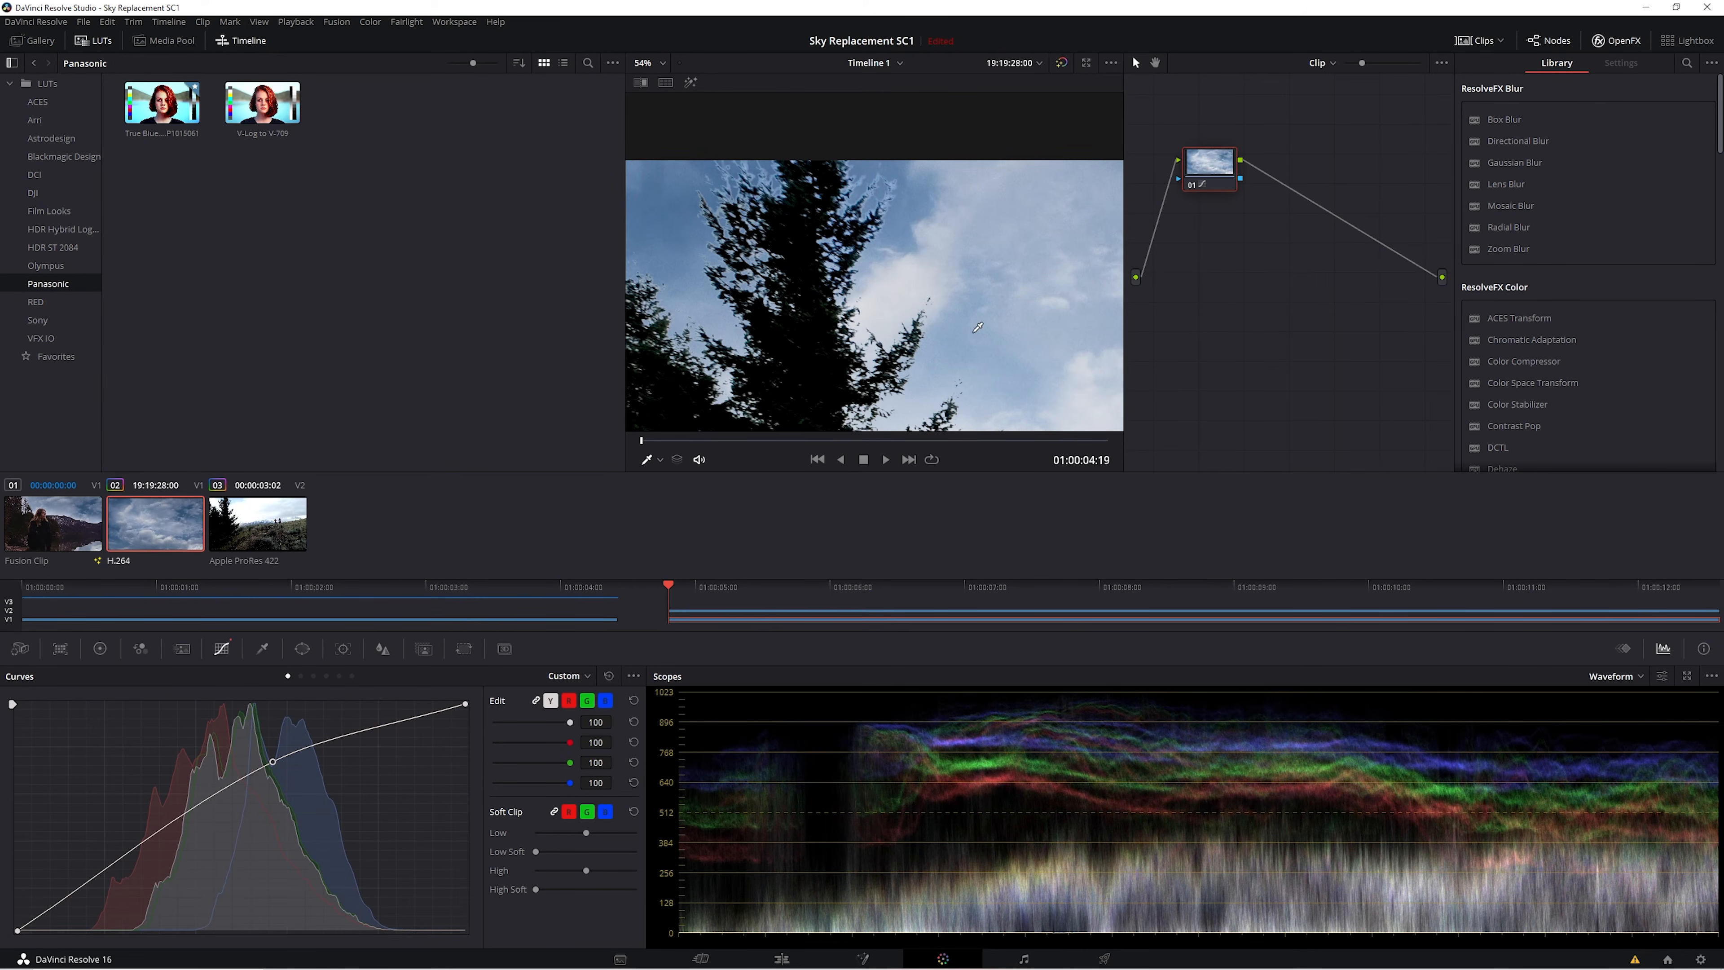
scroll(978, 327, down, 2)
drag(1025, 346, 725, 248)
scroll(748, 254, down, 2)
mouse_move(642, 441)
mouse_down()
mouse_move(1064, 460)
mouse_move(641, 435)
mouse_up()
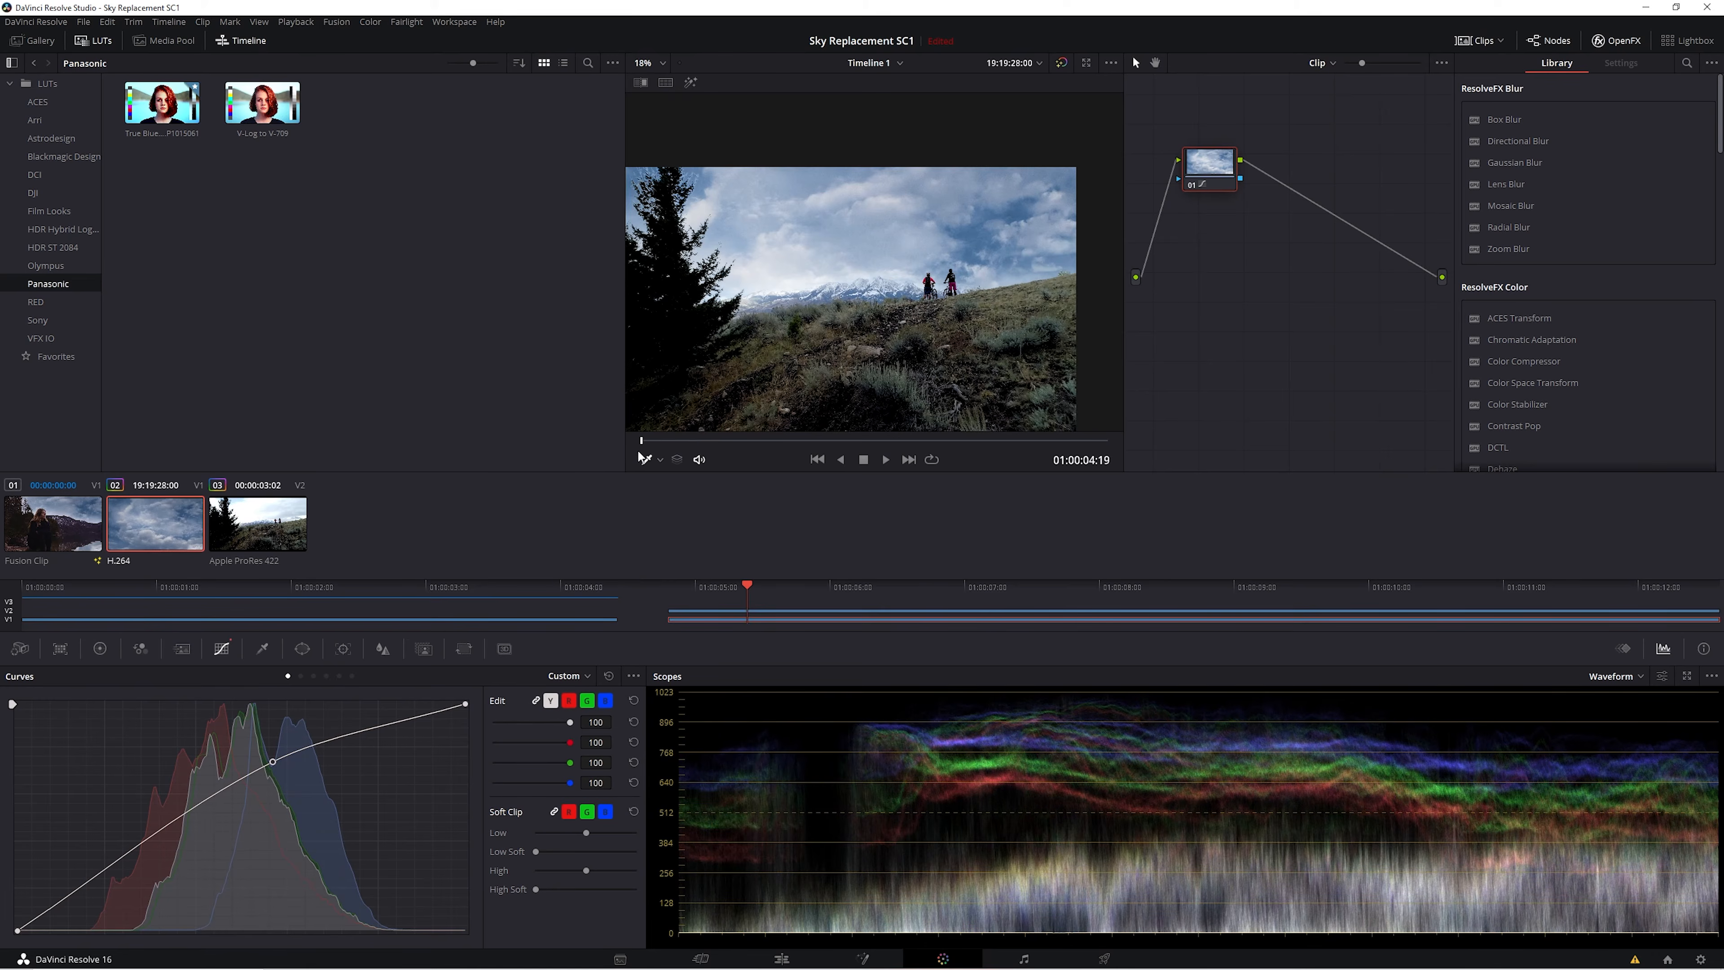
On the Edit page, copy the bikers and clouds clips further along the timeline, and combine the originals into a new Fusion clip.
click(781, 958)
drag(906, 743, 1443, 744)
right_click(1009, 715)
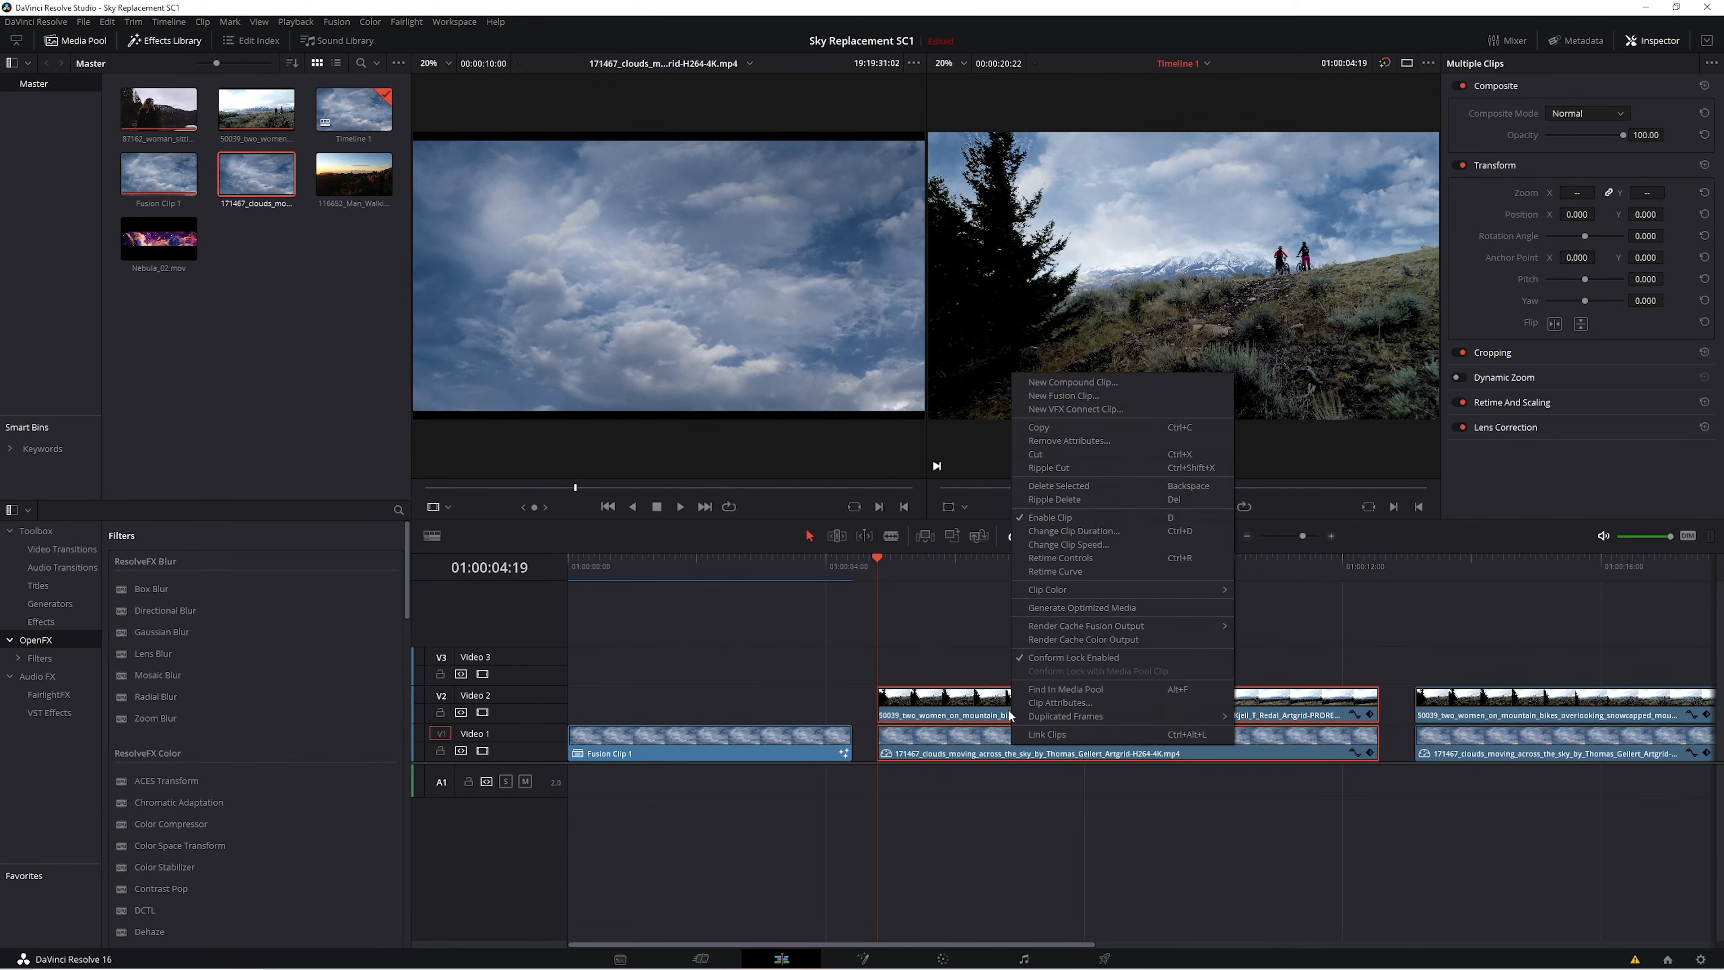
click(1064, 396)
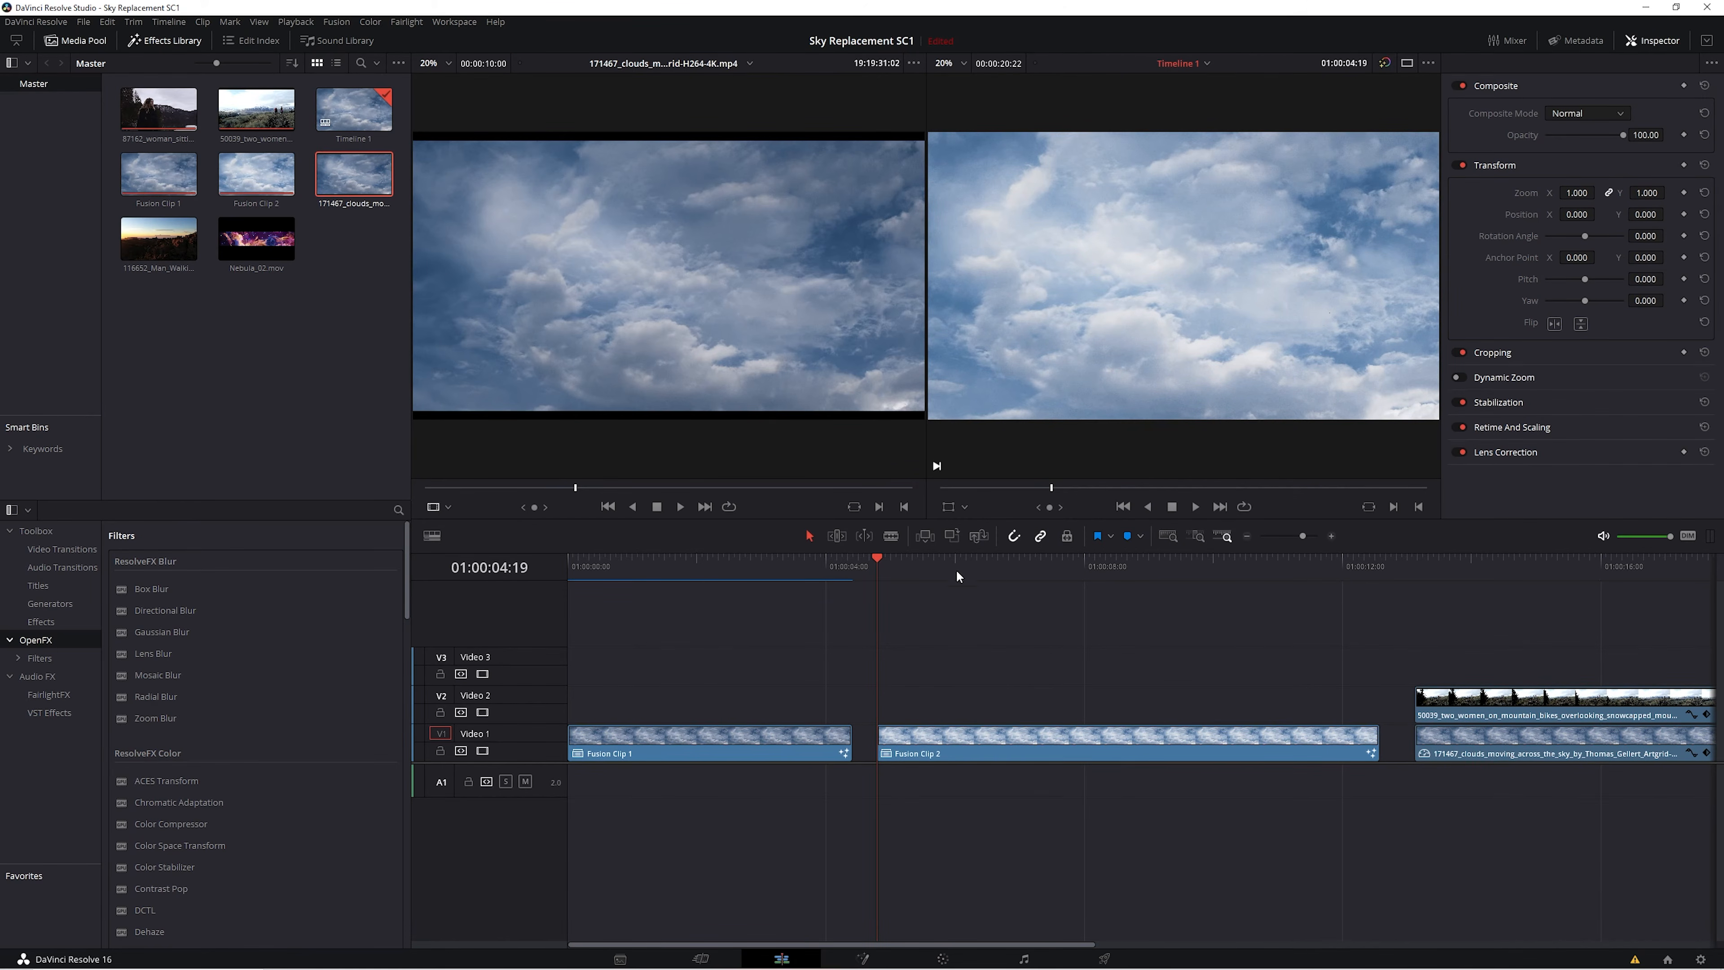
Open Fusion Clip 2 on the Fusion page and spread out the MediaIn1, MediaIn2 and Merge1 nodes.
drag(907, 559, 954, 560)
click(979, 735)
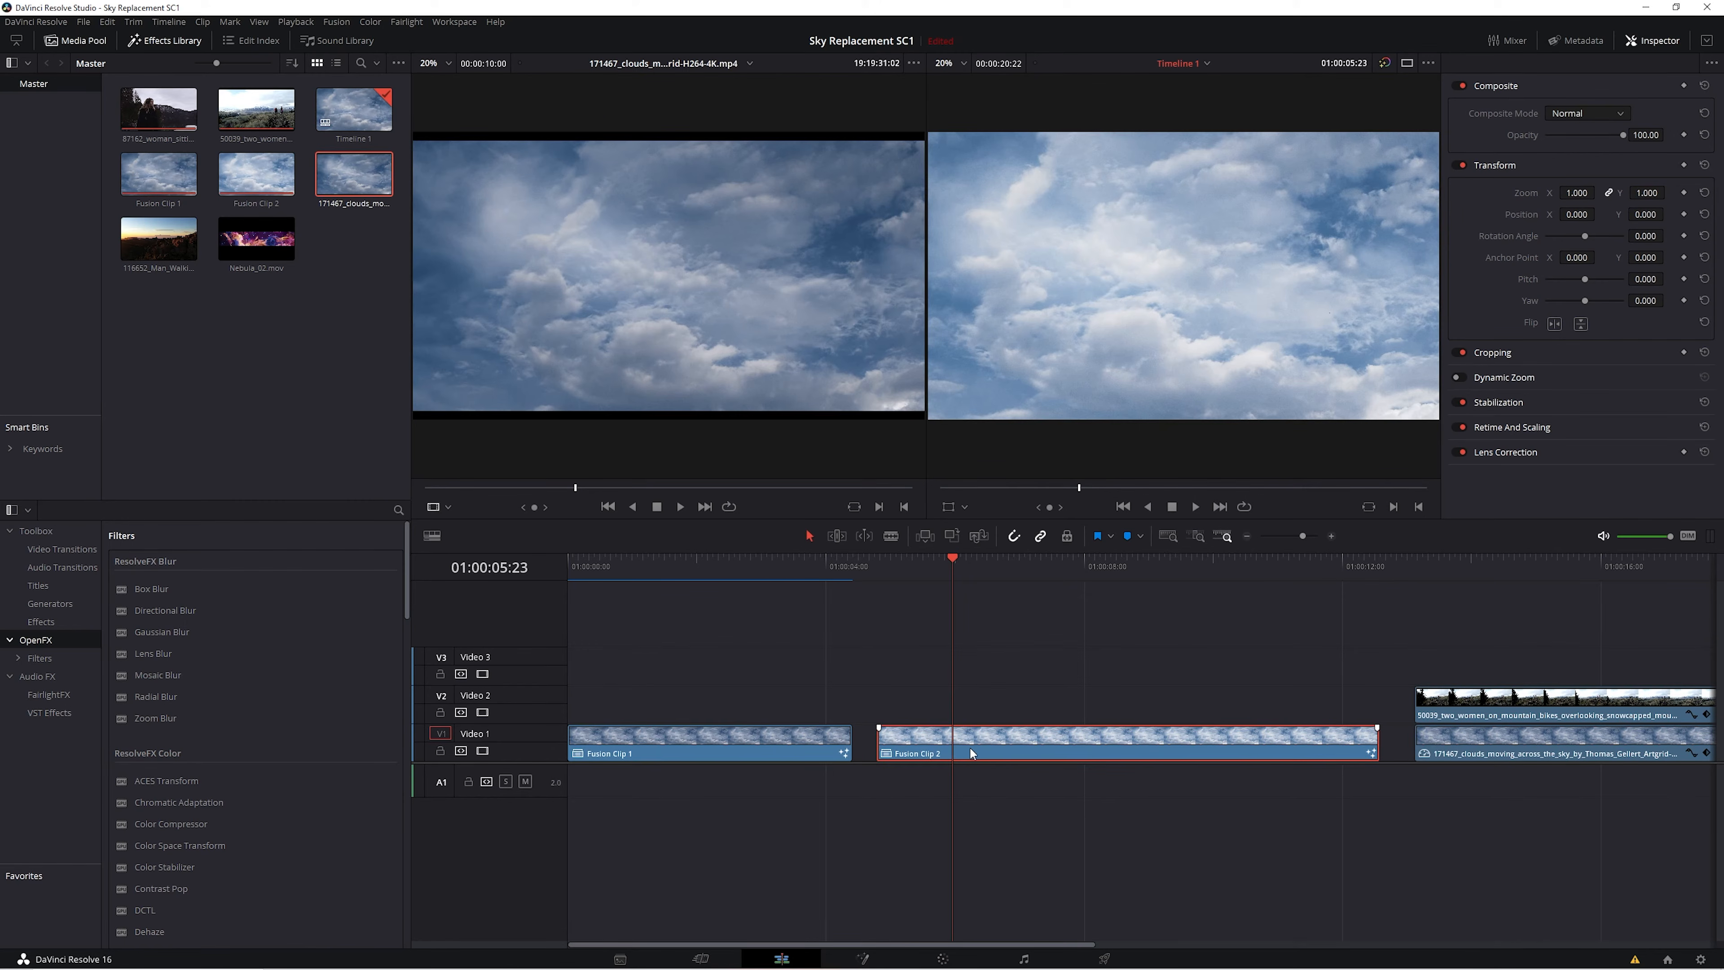
click(865, 958)
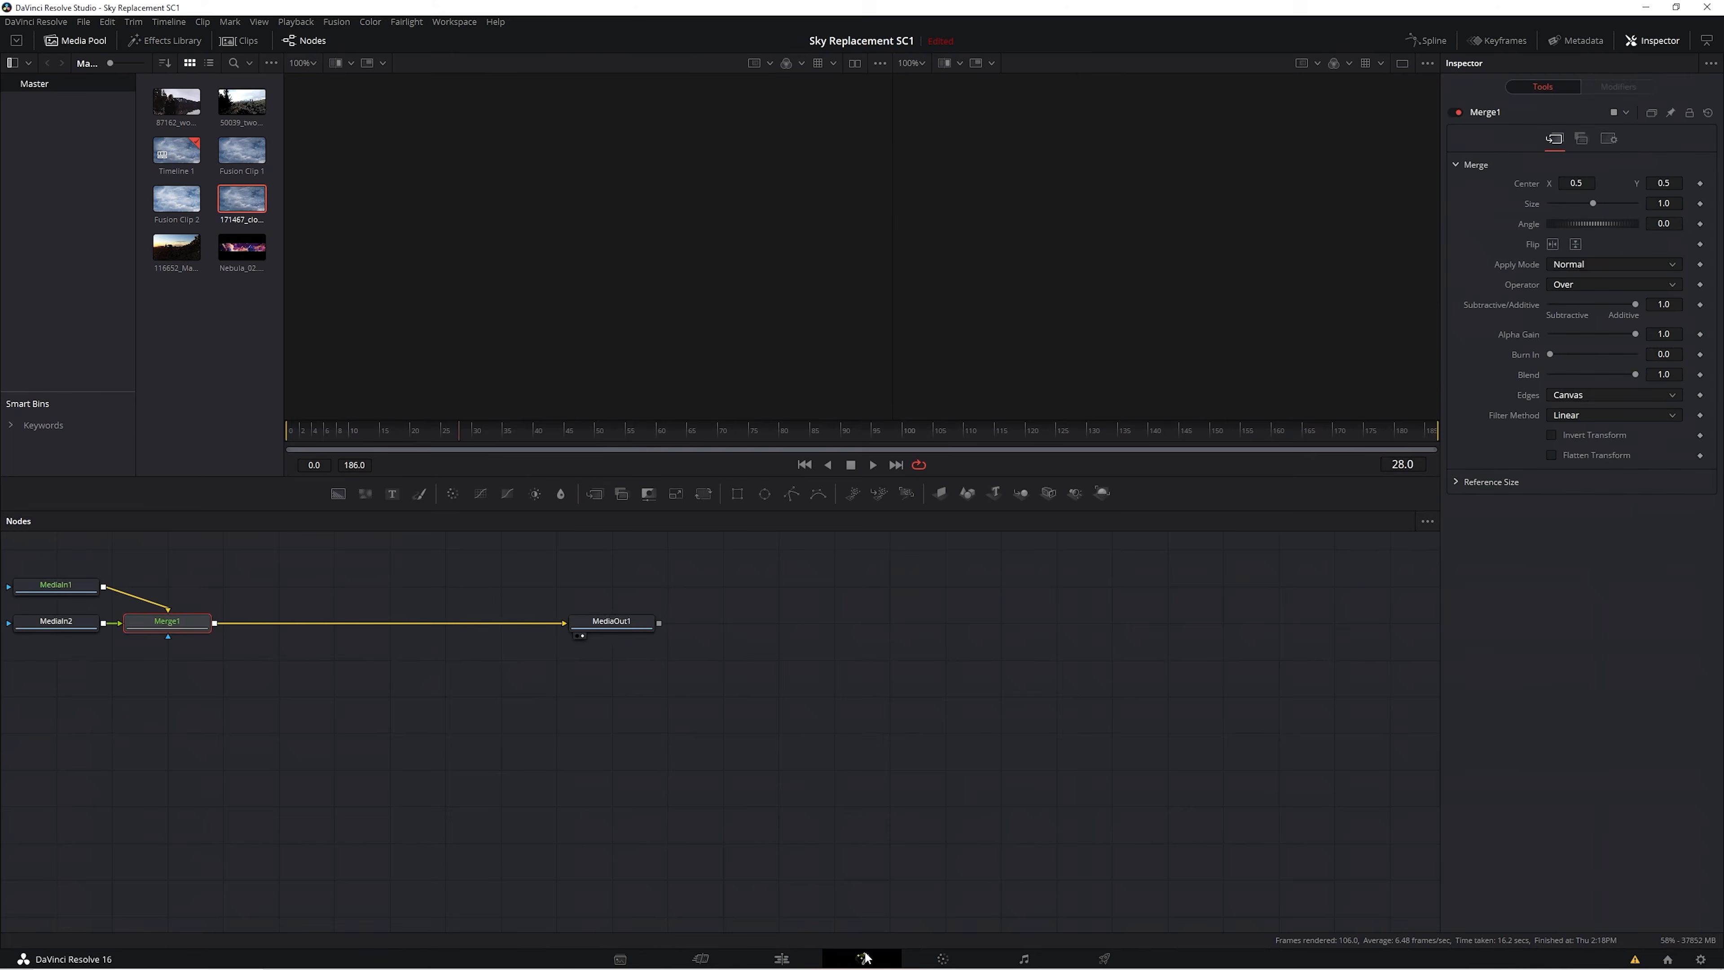
drag(87, 633, 447, 730)
drag(64, 587, 364, 588)
View the MediaIn2 node in the first viewer and rename it Subject.
click(423, 725)
key(1)
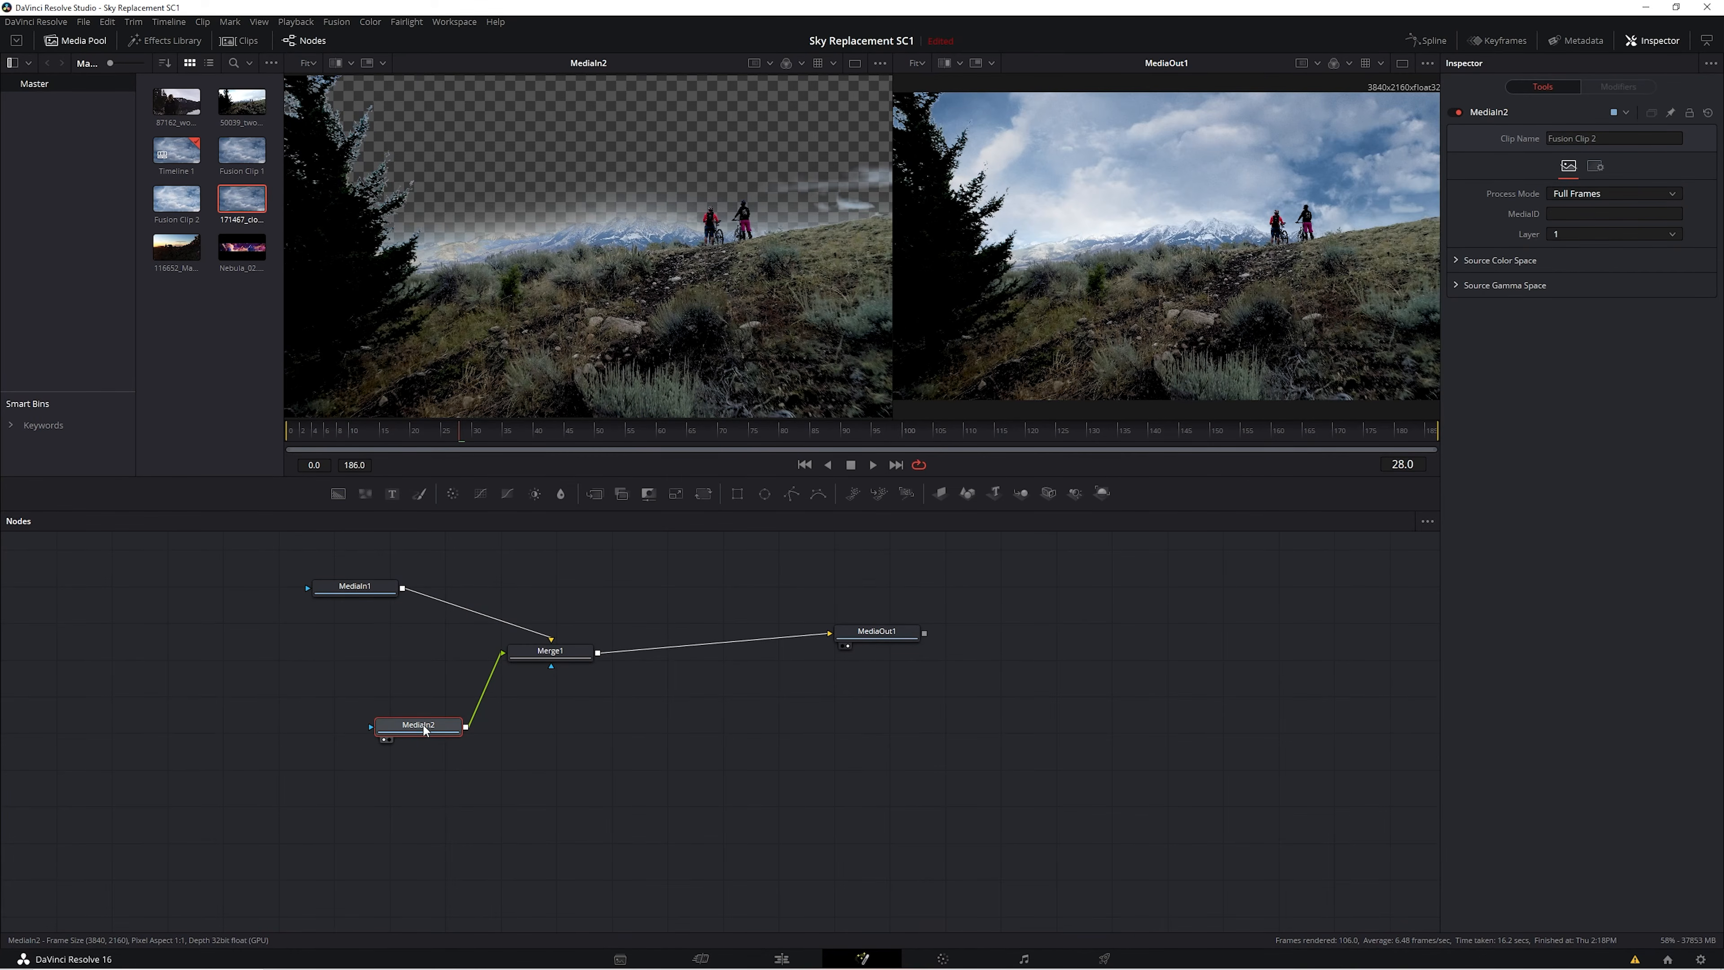
right_click(423, 729)
click(480, 604)
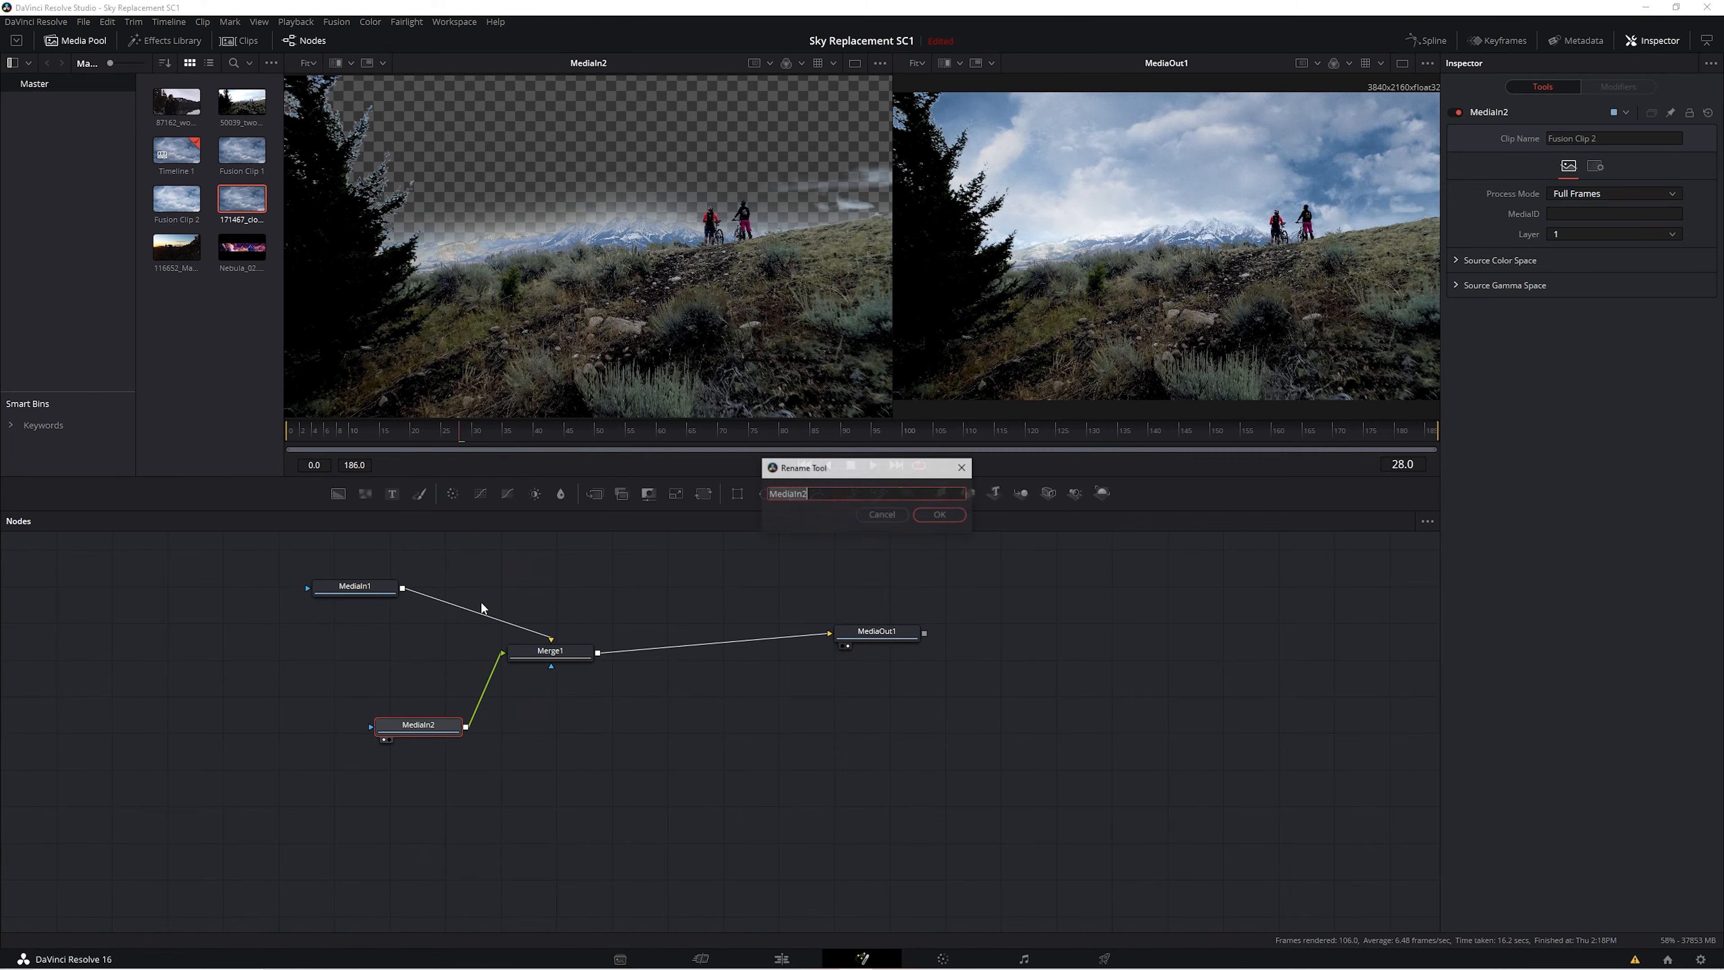
text(Subject)
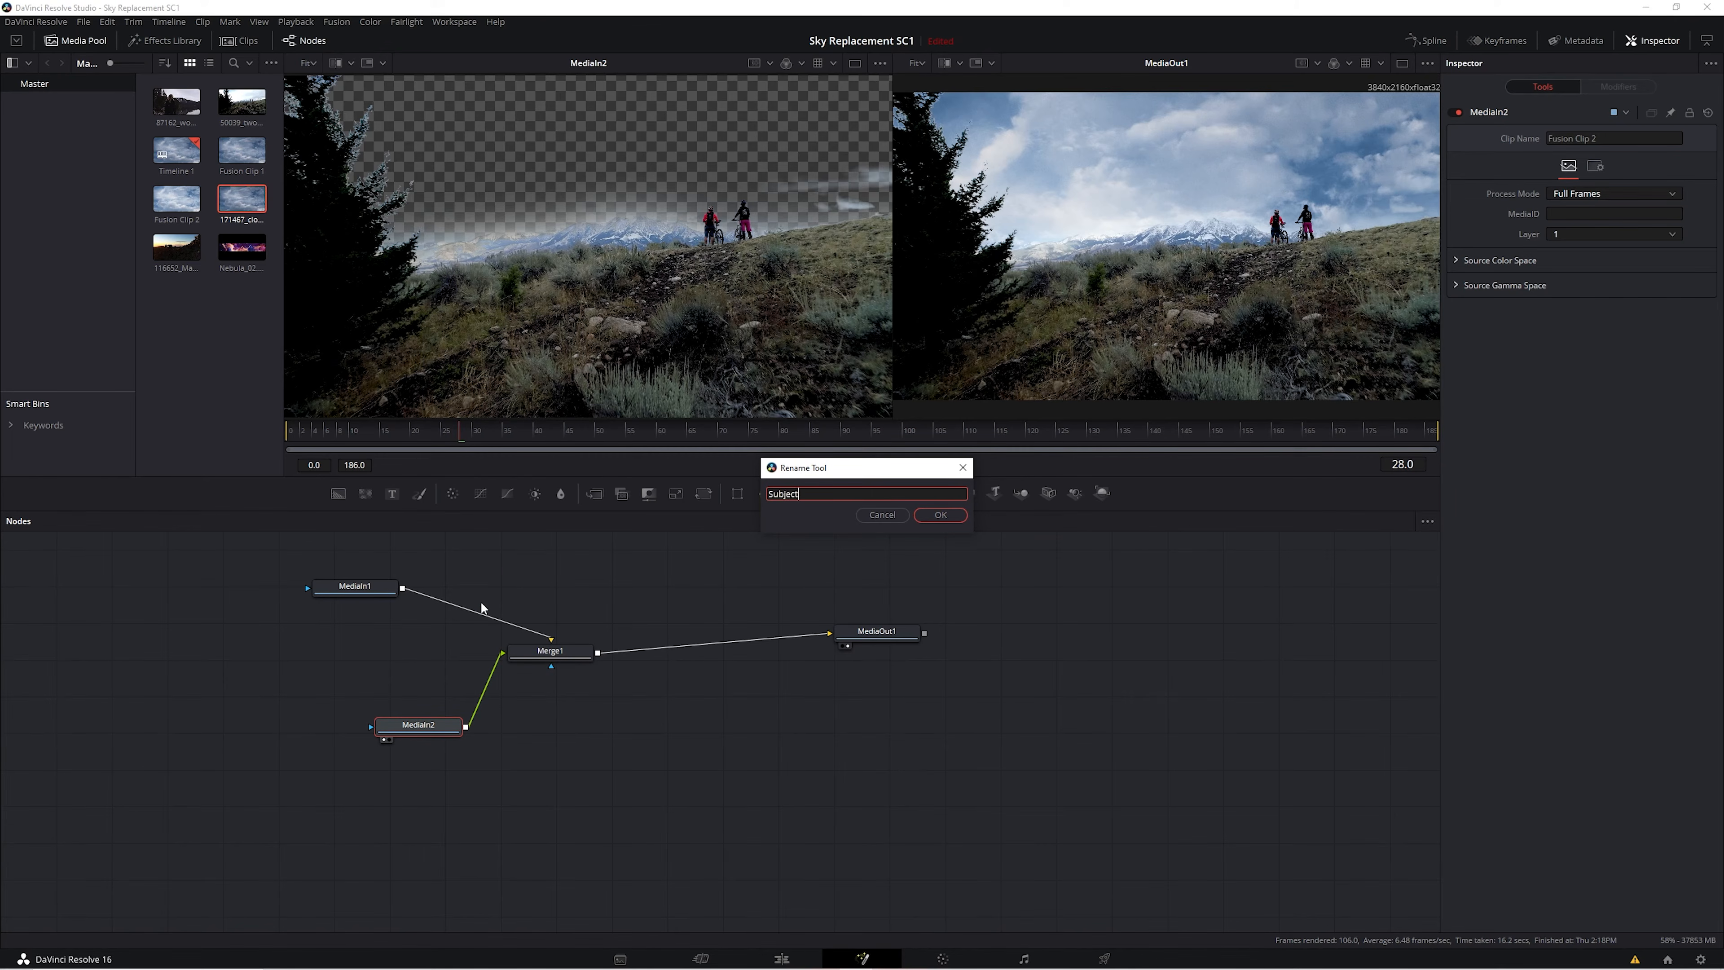
key(Return)
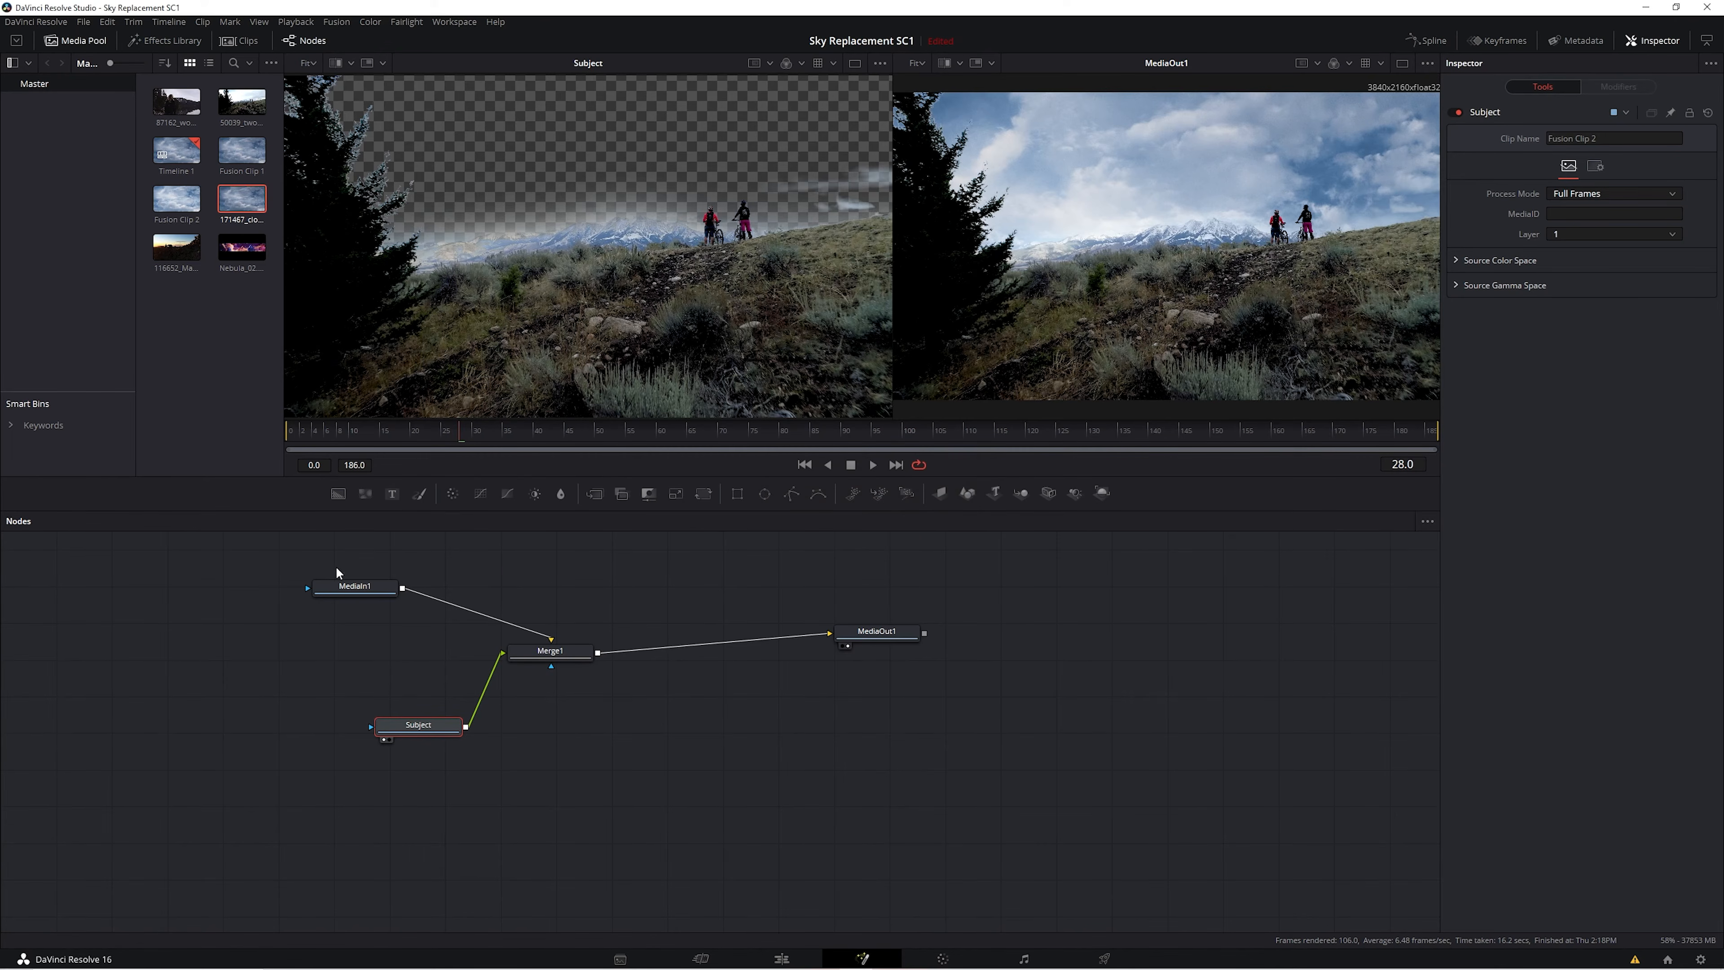
View the MediaIn1 node in the first viewer and rename it Clouds.
click(359, 585)
key(1)
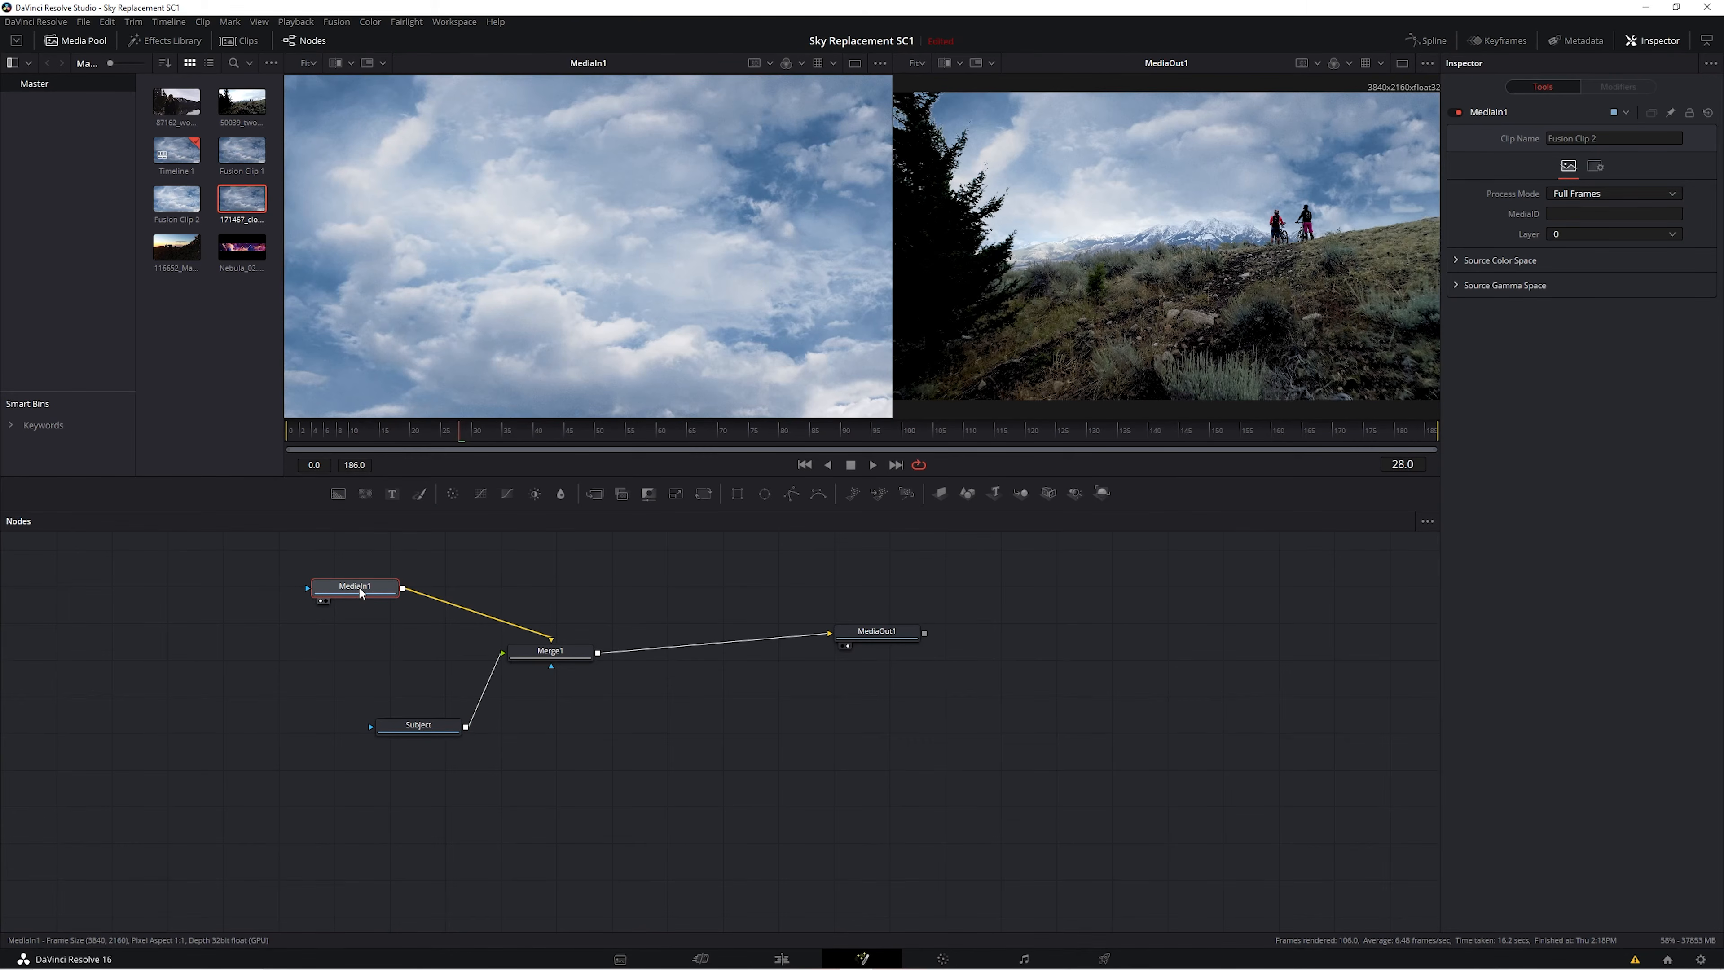
right_click(359, 586)
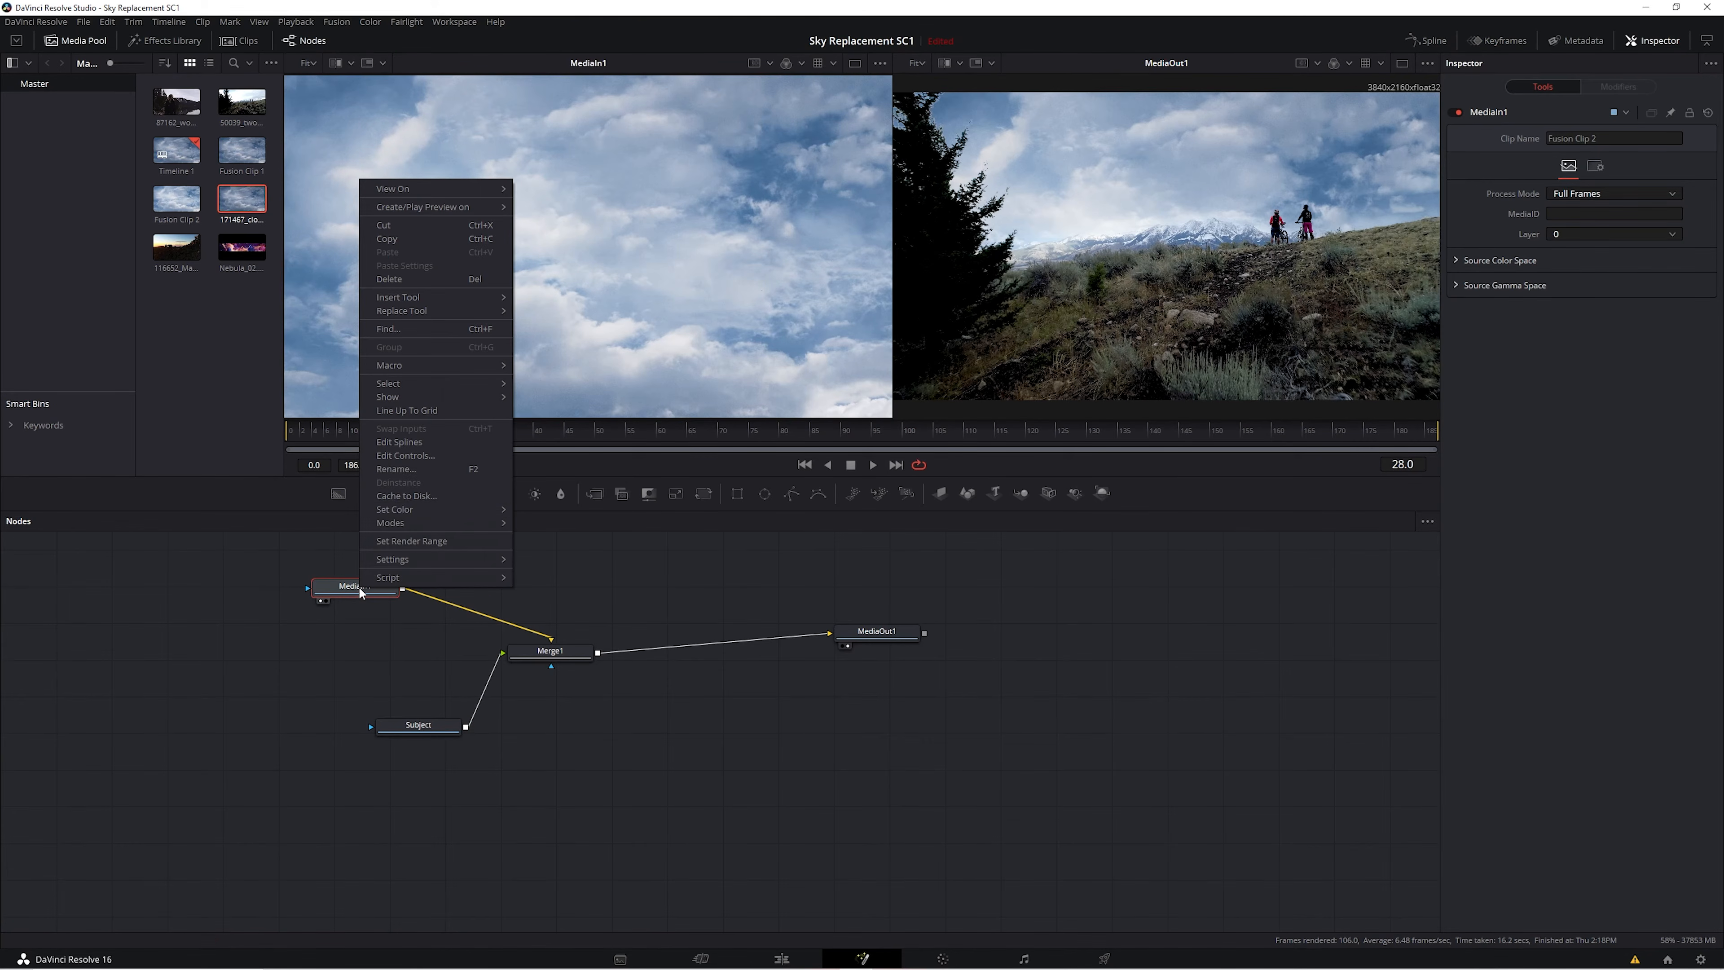
click(429, 468)
text(Clouds)
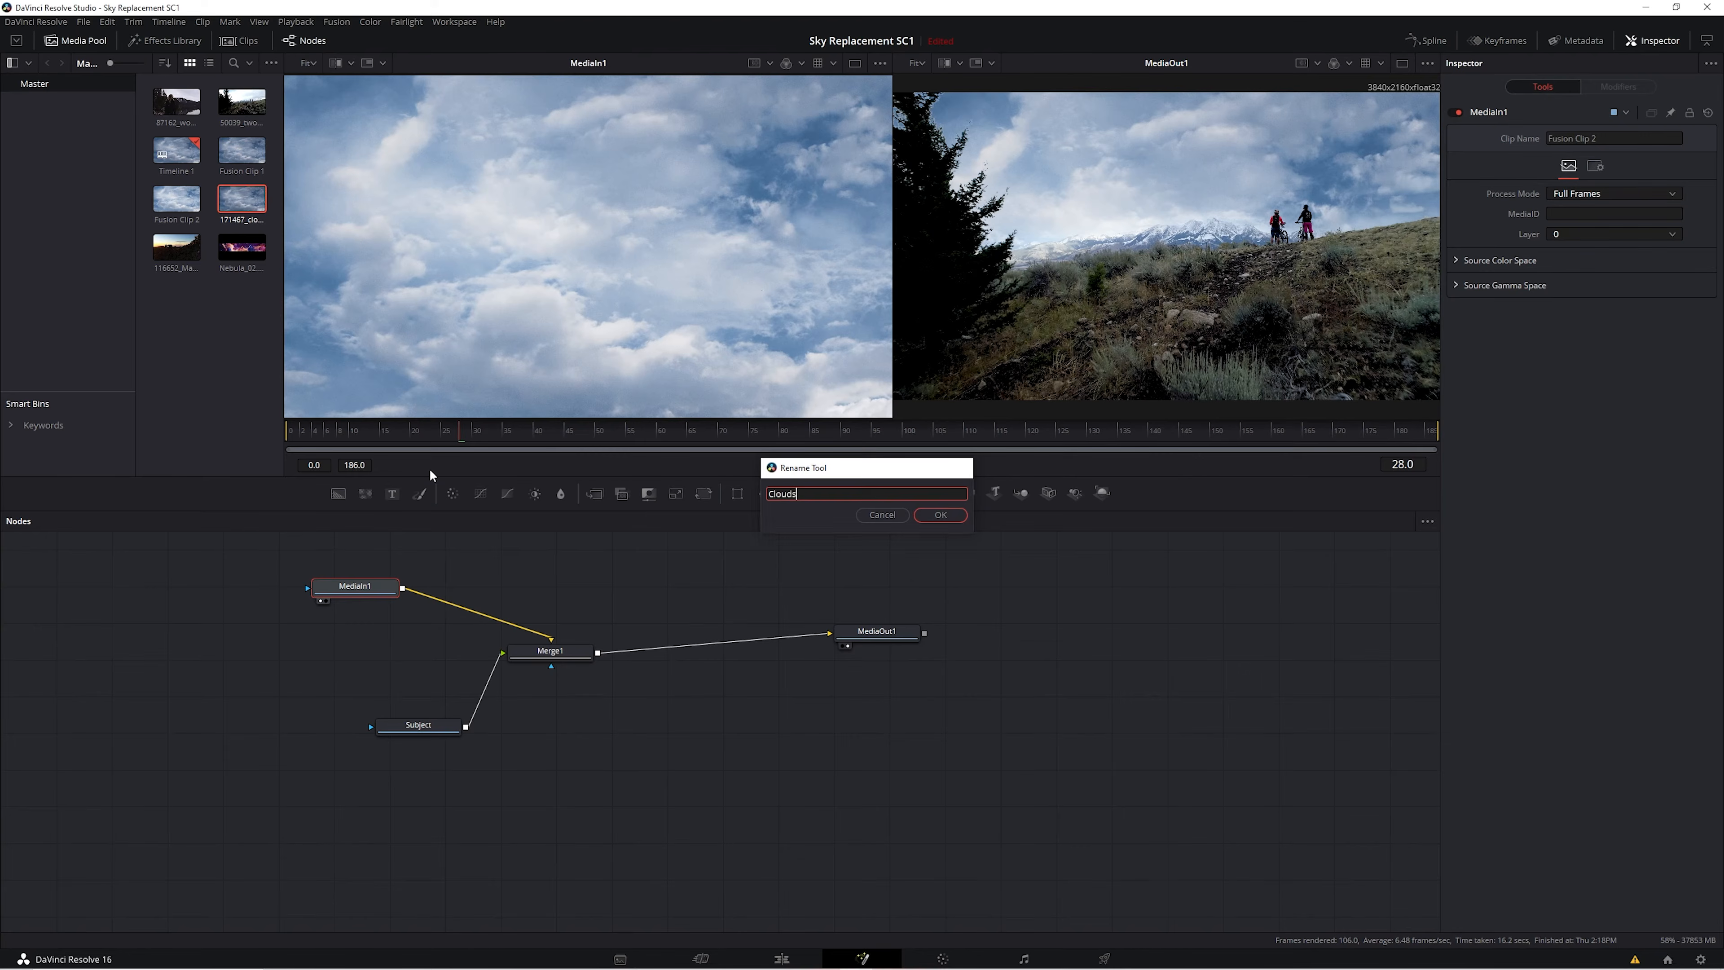
key(Return)
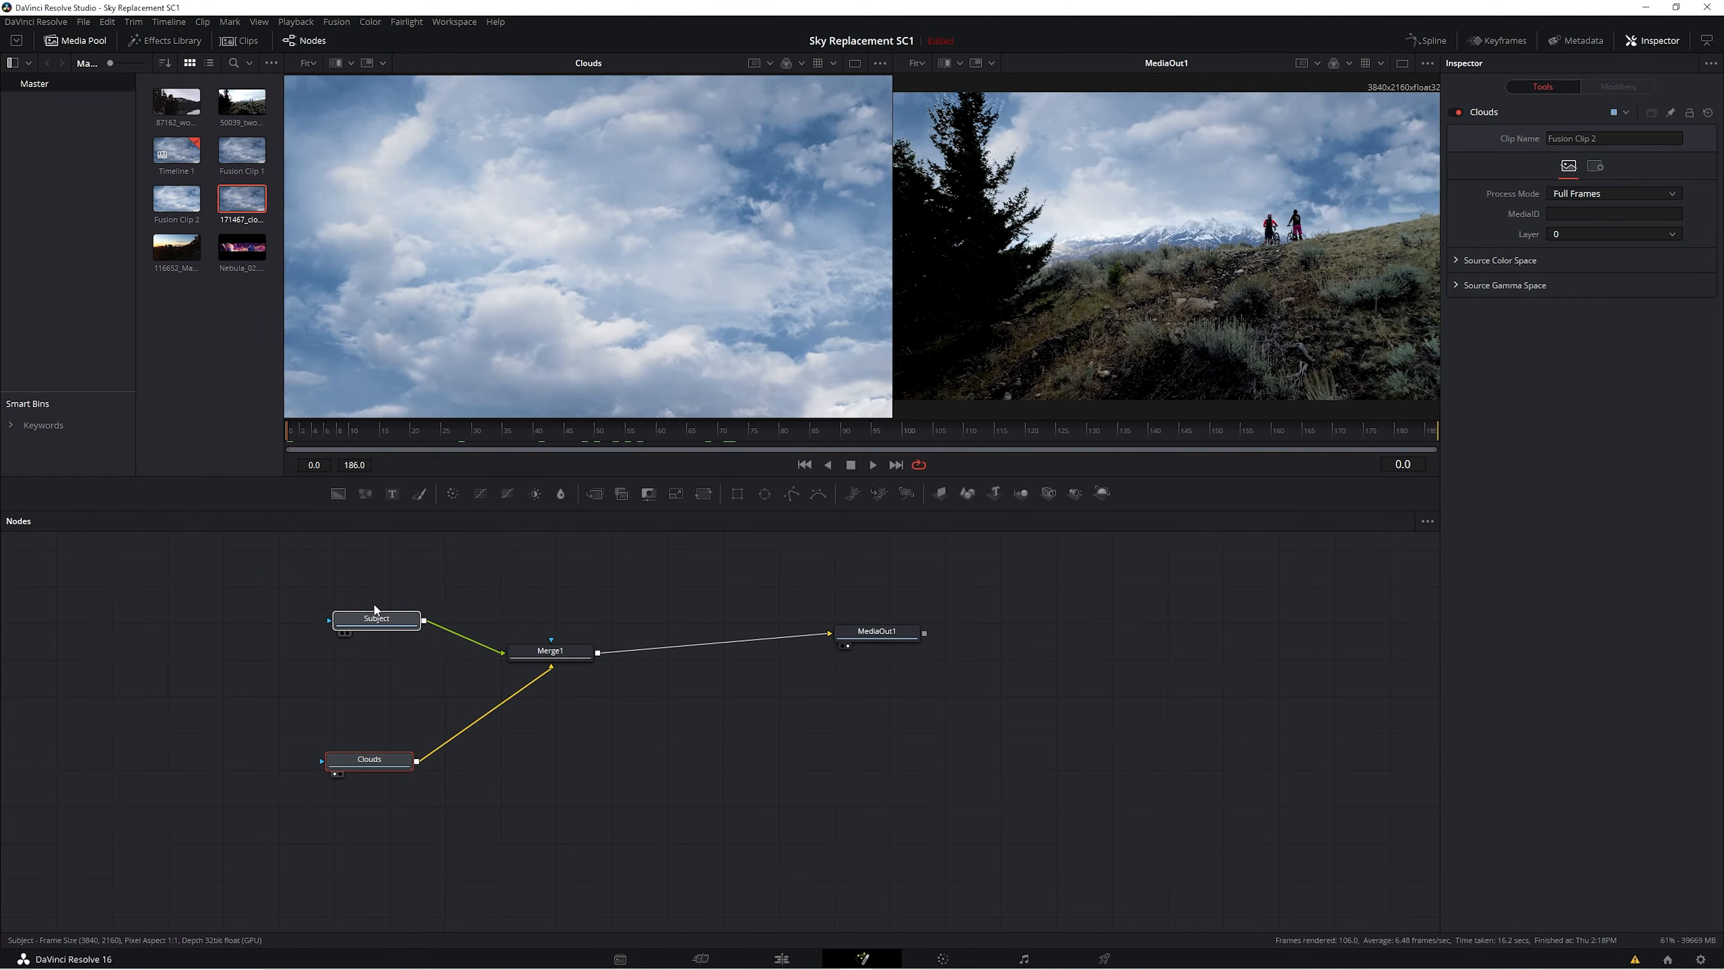
Move the Subject node up and away from Merge1, and add a Planar Tracker node after it.
drag(373, 602, 320, 577)
click(329, 573)
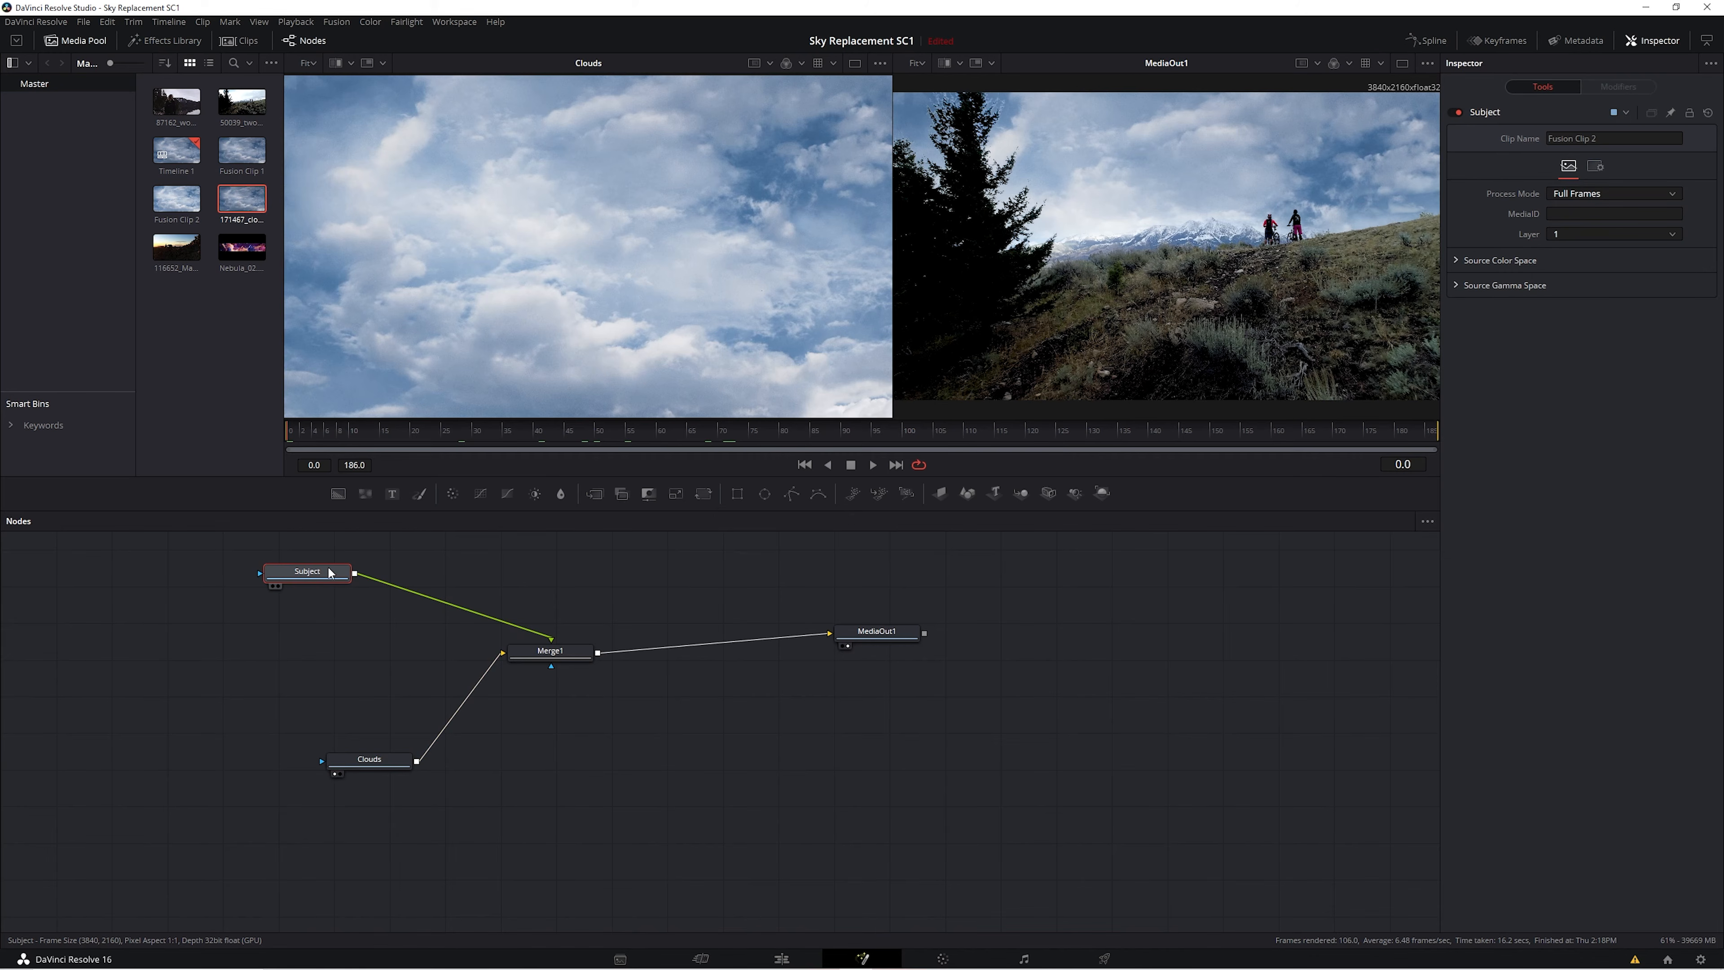
key(ctrl+space)
text(Transform)
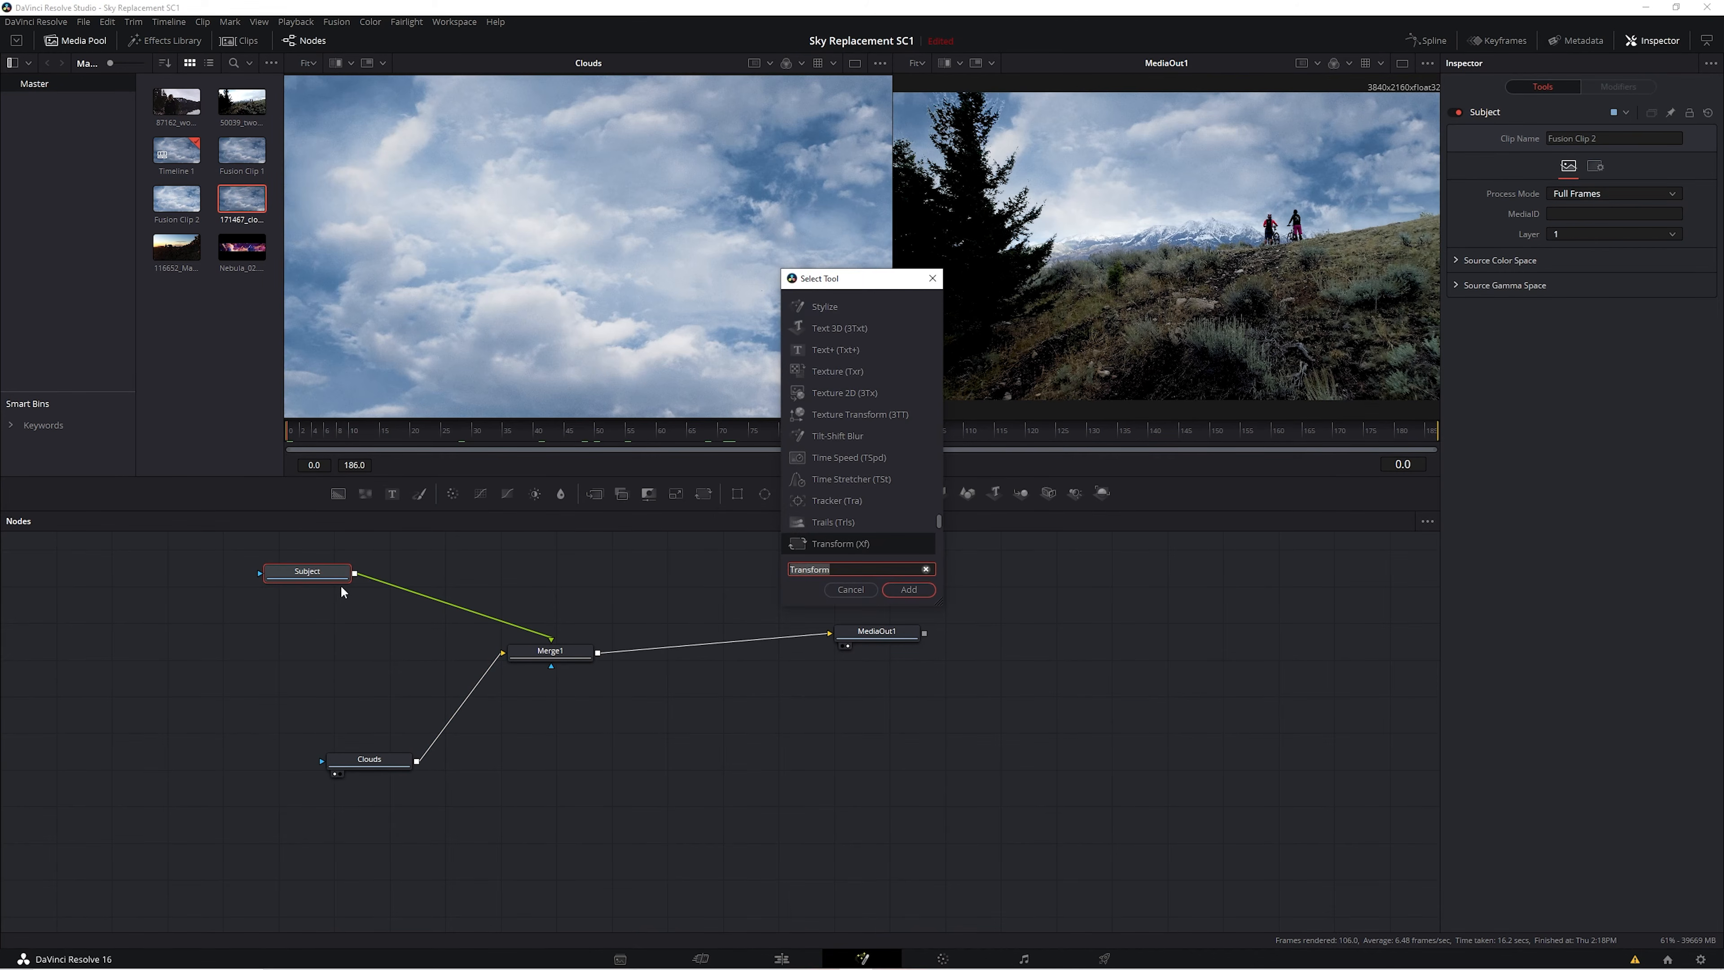
key(ctrl+a)
text(tracker)
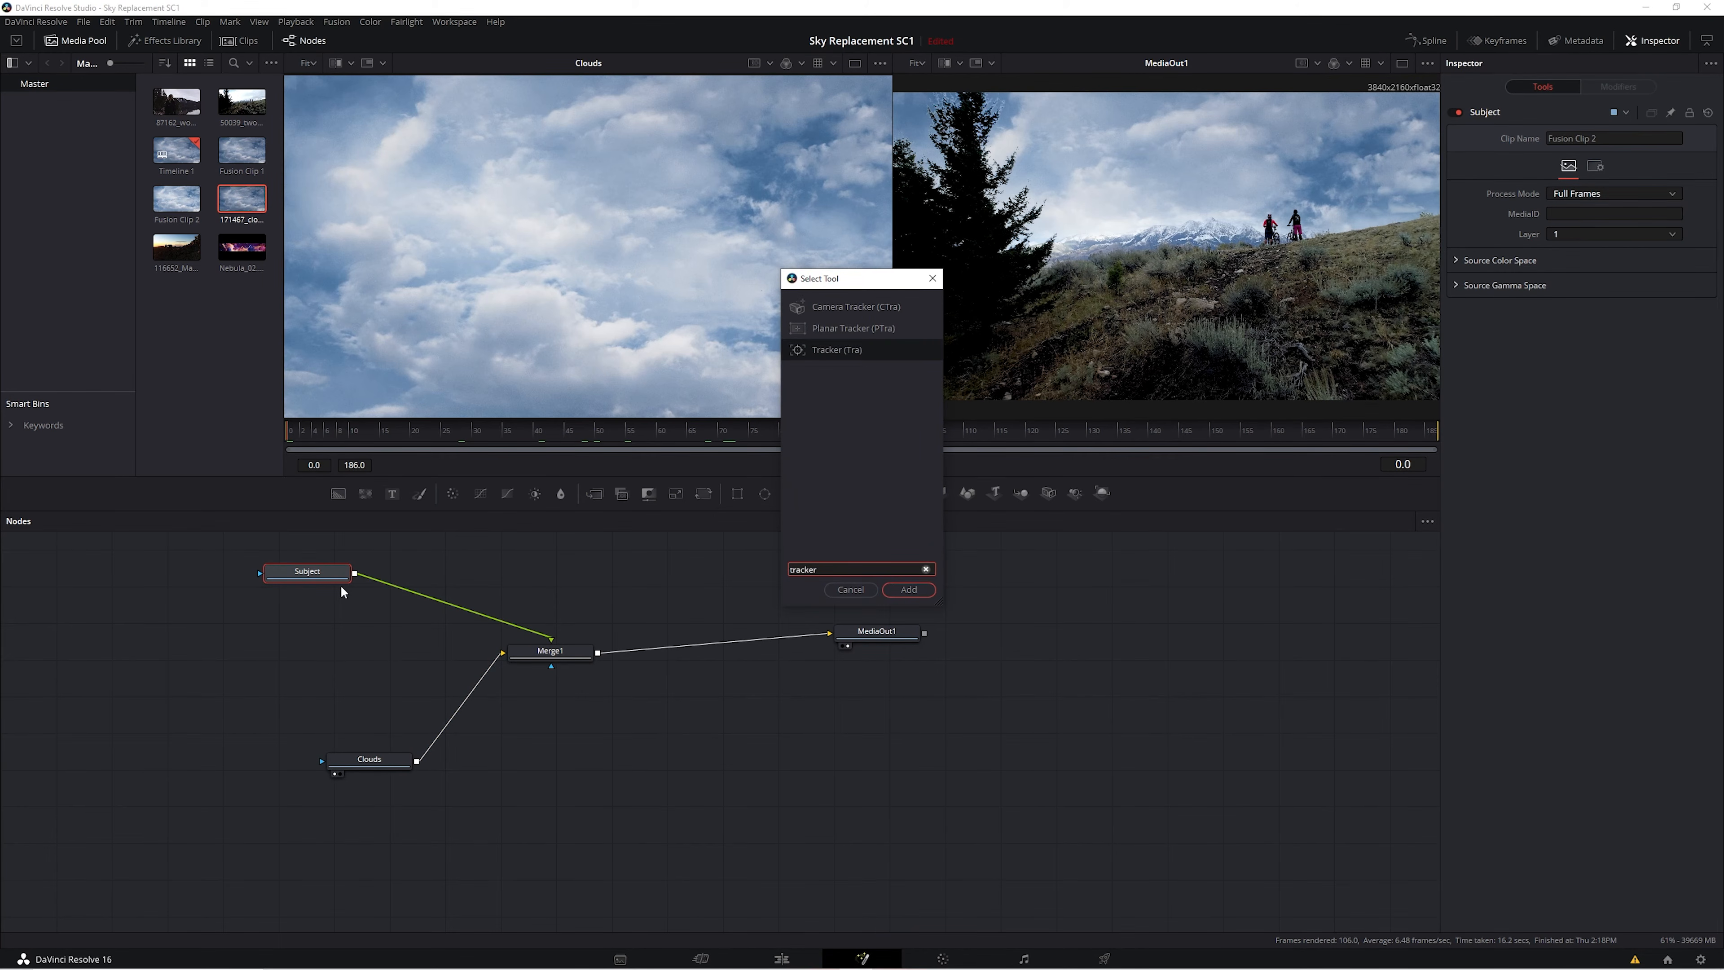
click(874, 324)
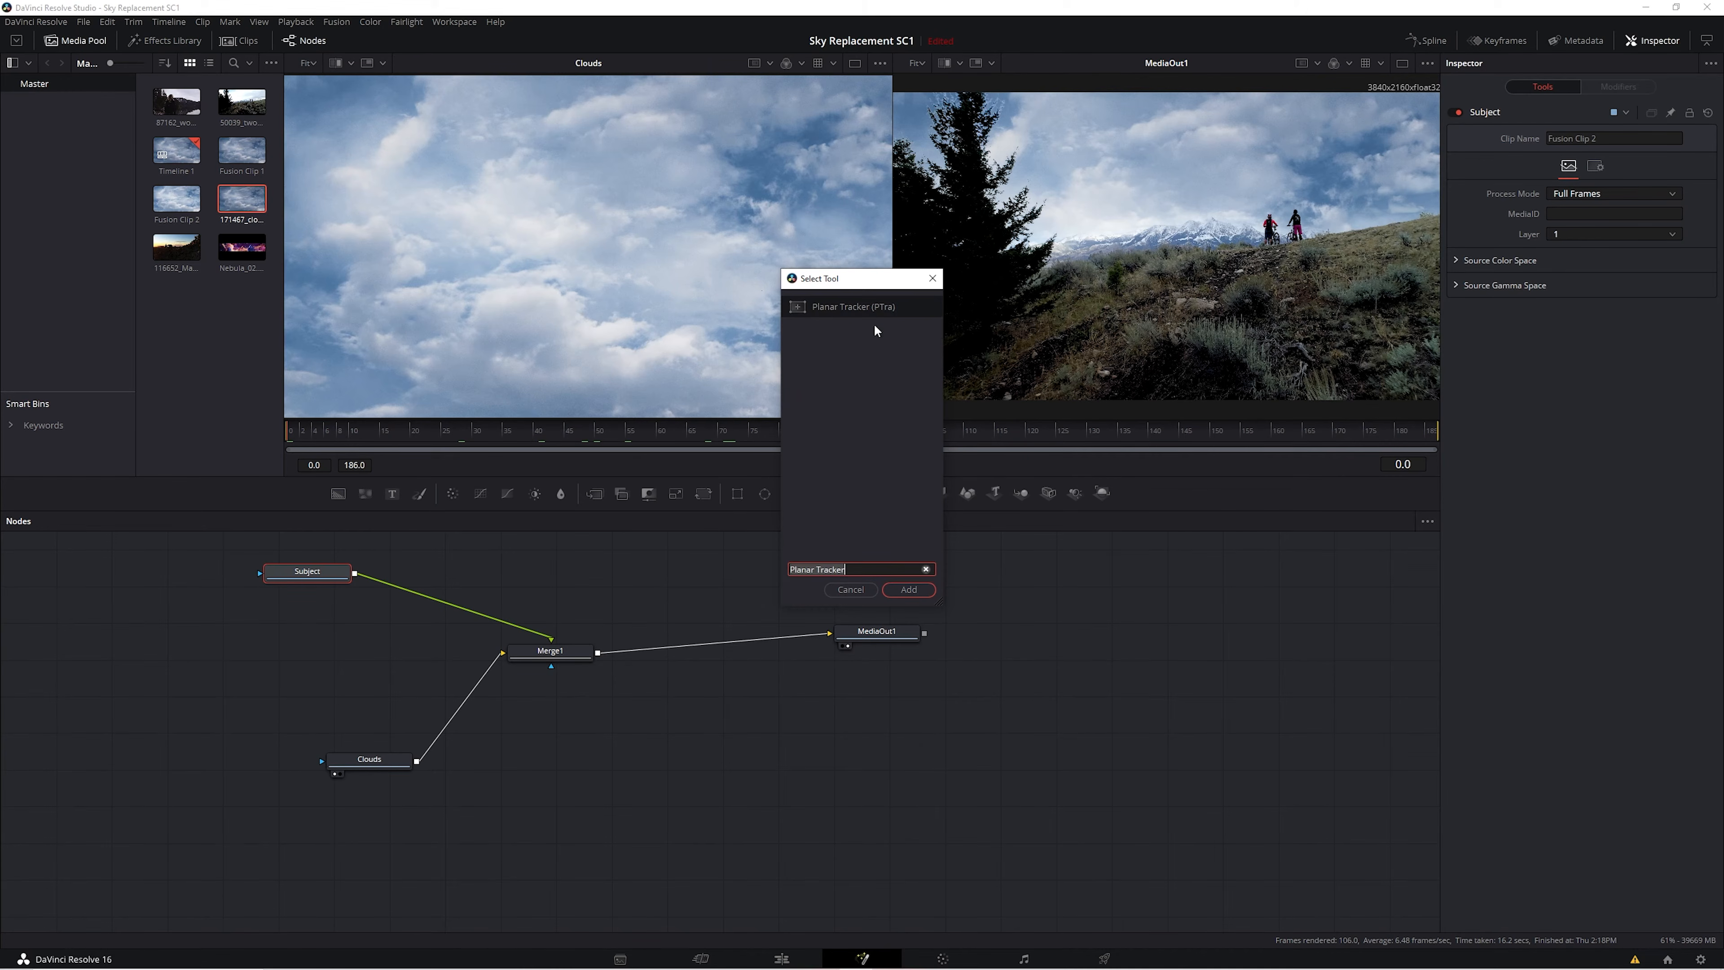
click(914, 588)
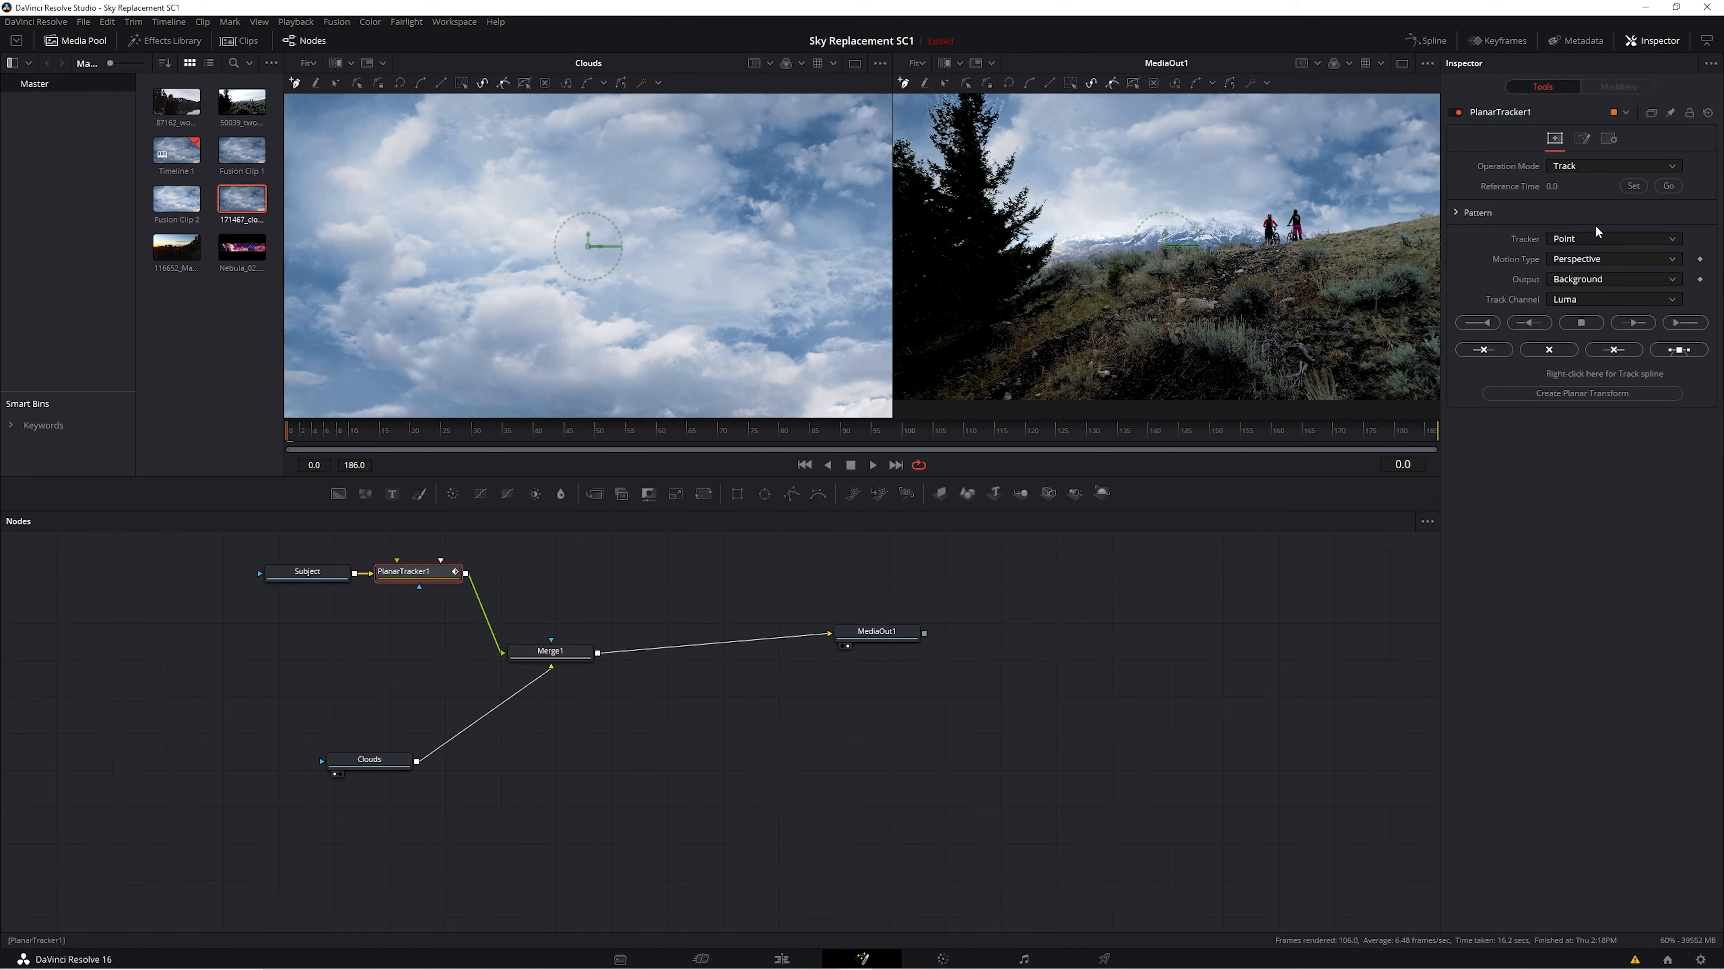
Set the Planar Tracker's motion type to Translation, Rotation, working from the first frame.
click(1614, 257)
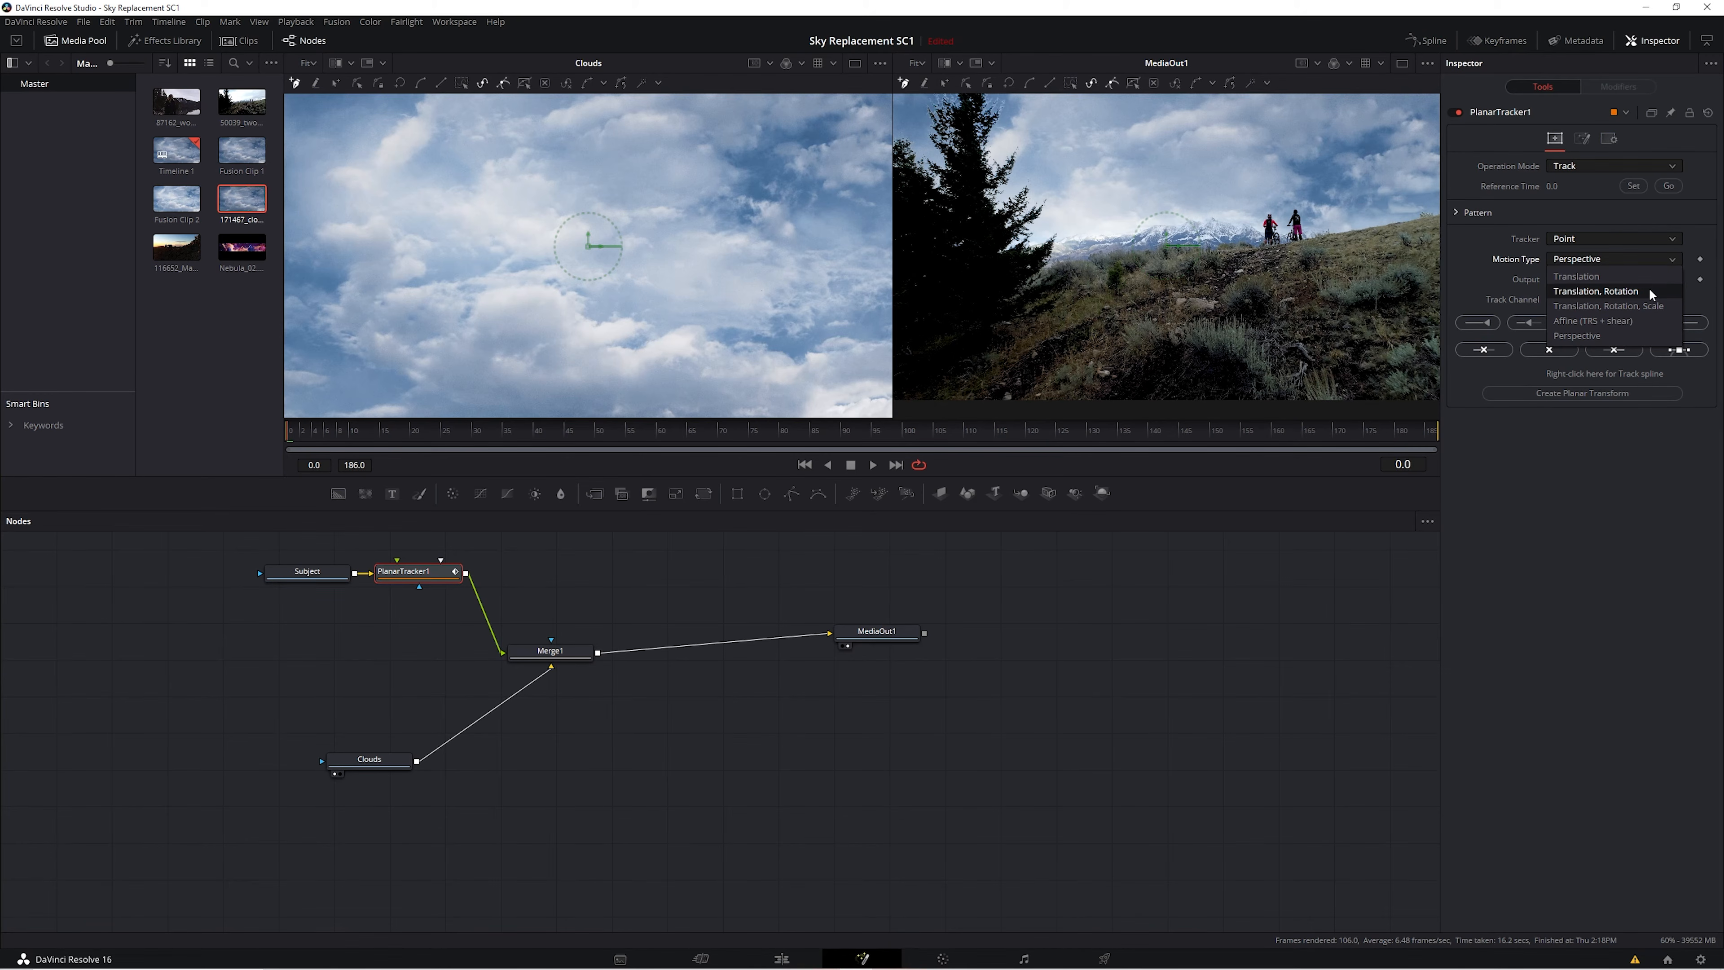
click(1053, 447)
drag(920, 441, 290, 442)
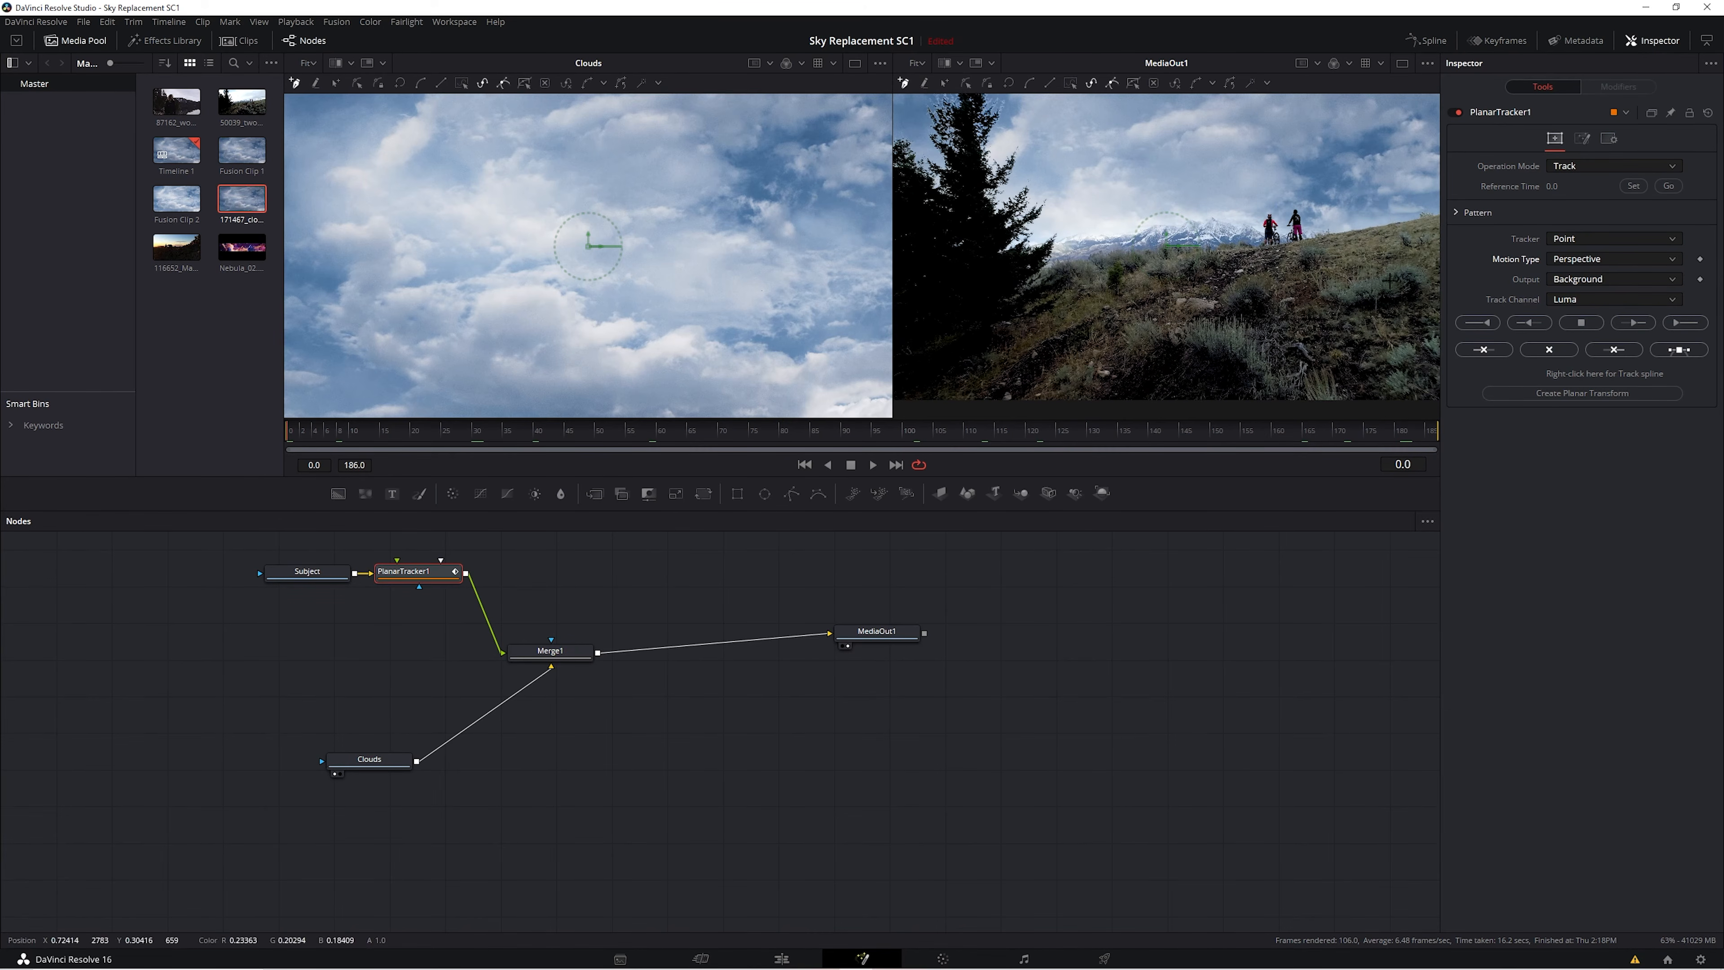
click(1635, 260)
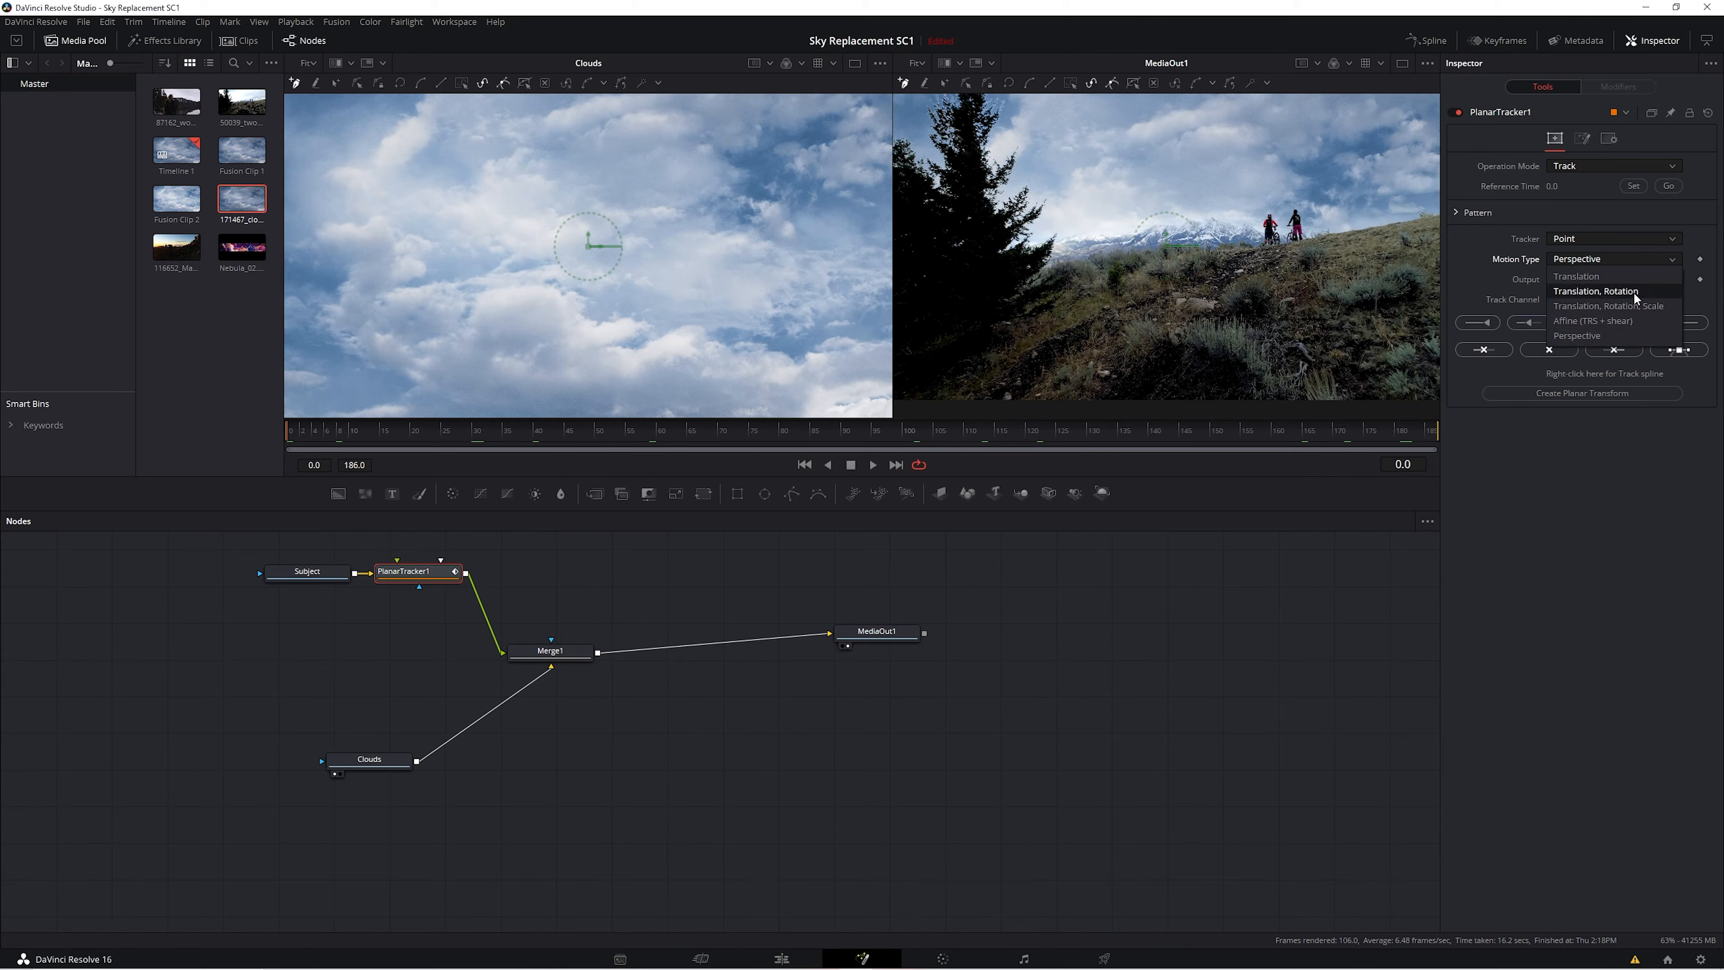
click(1639, 291)
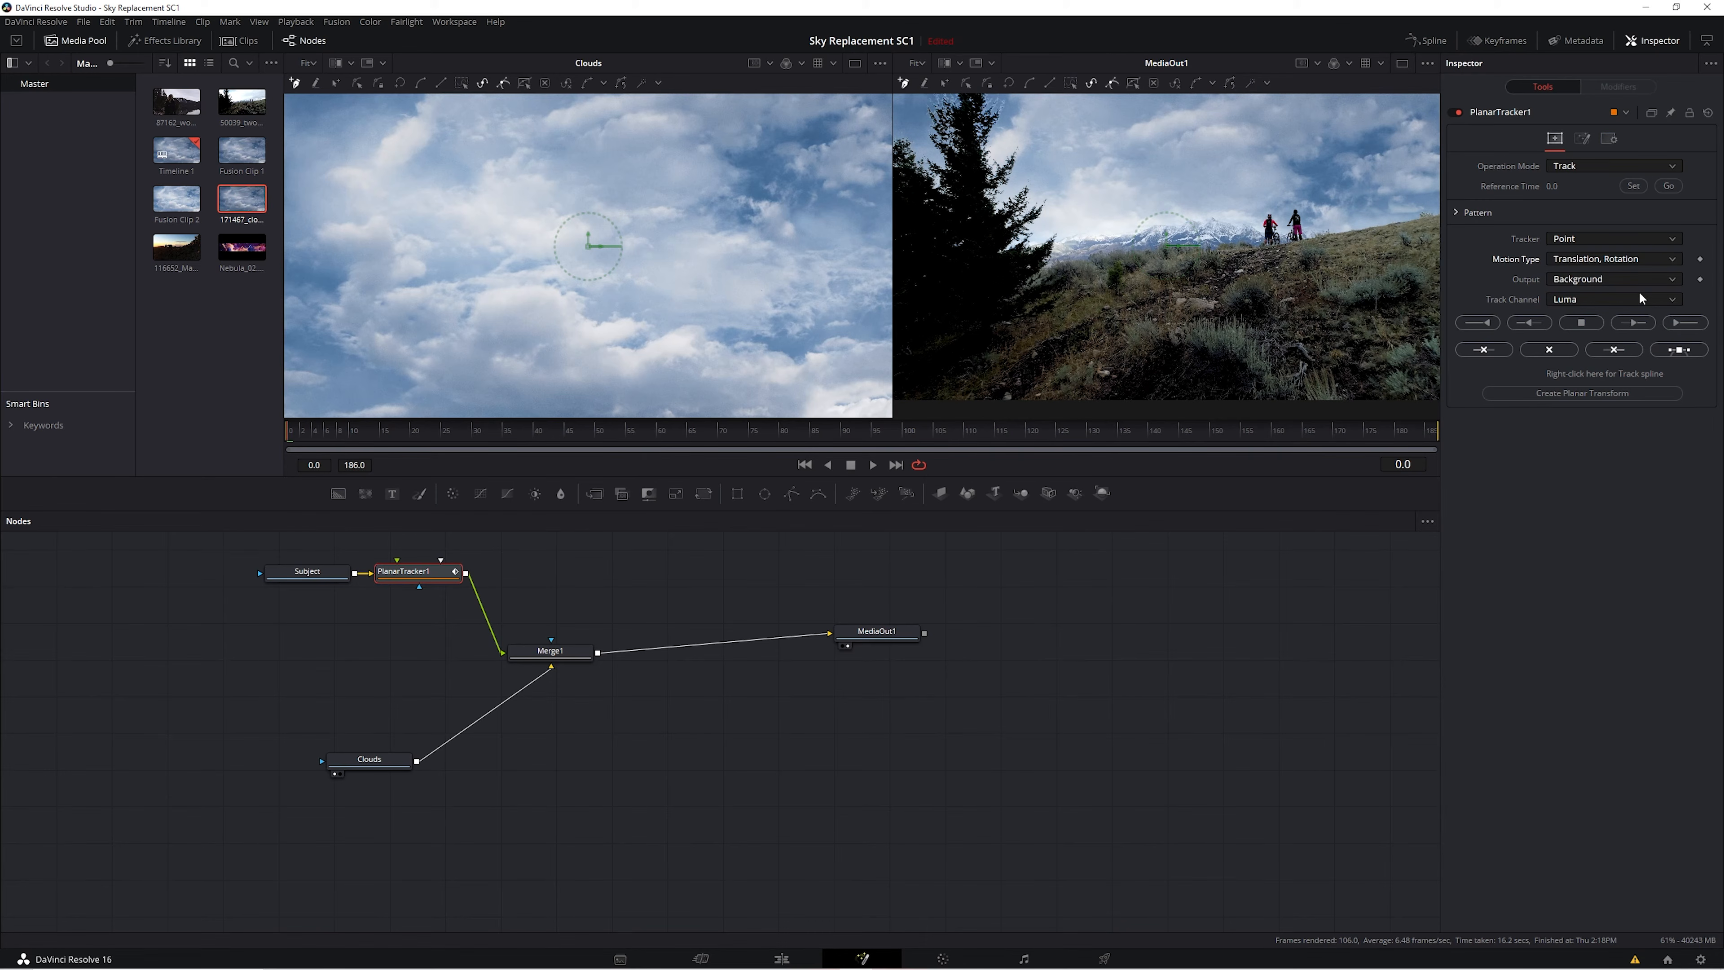
Draw a closed tracking shape around the snowcapped mountains beside the bikers.
click(1206, 205)
click(1142, 218)
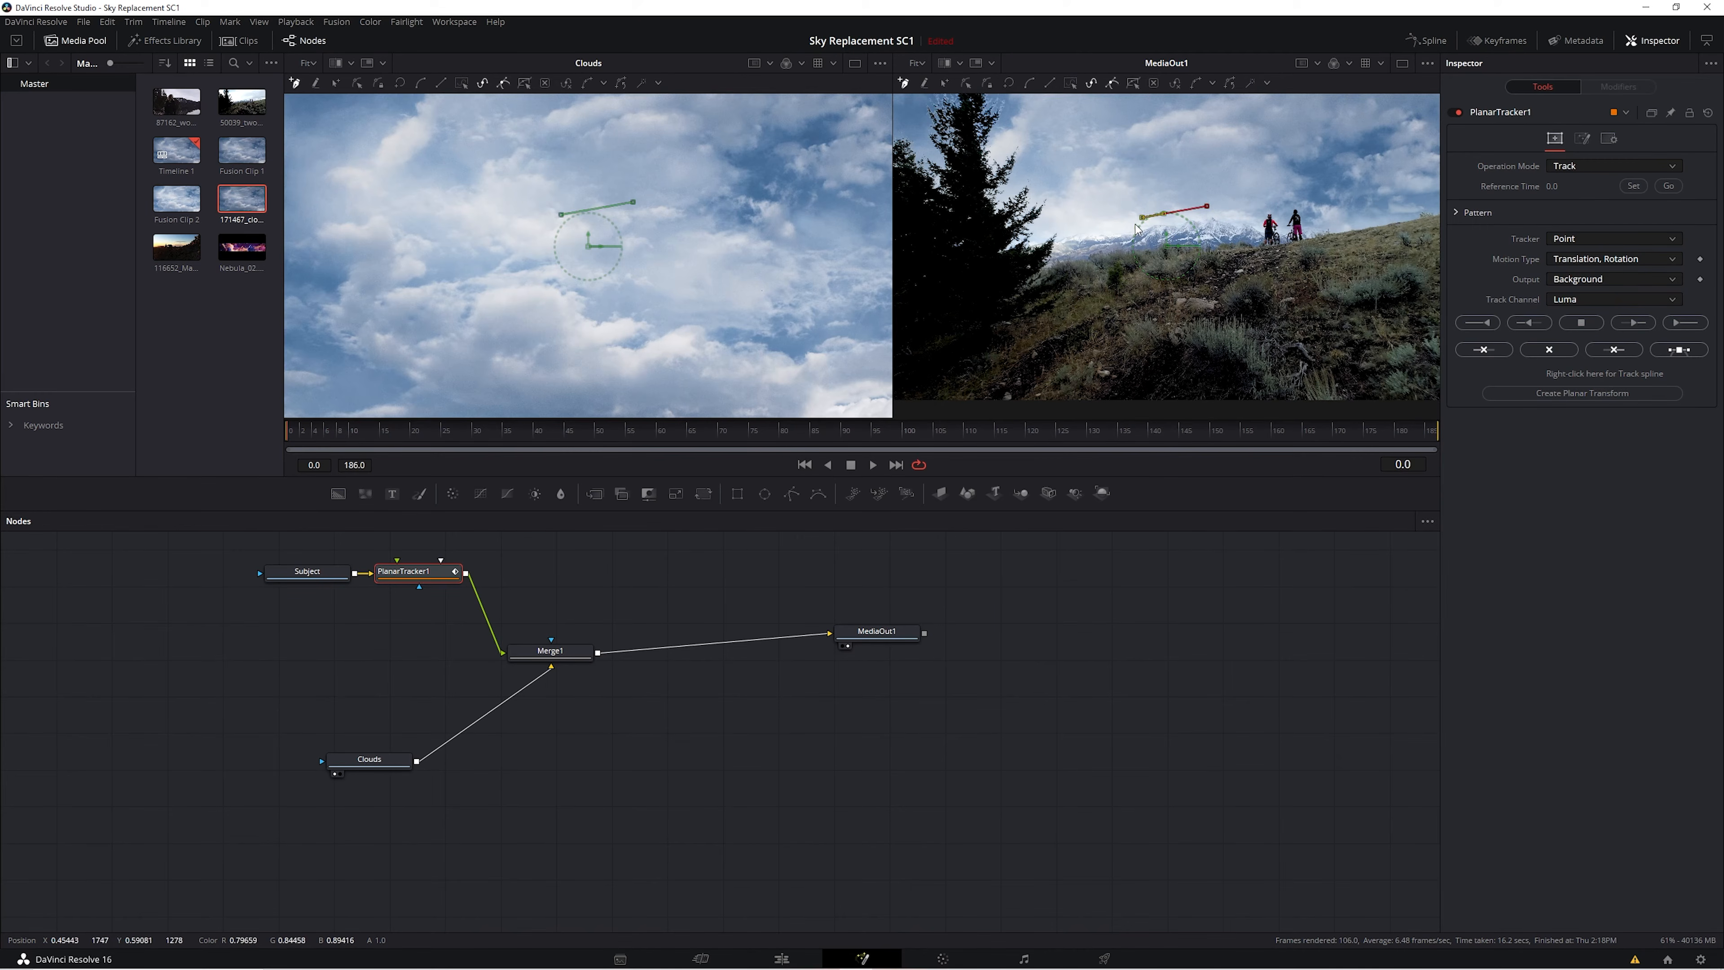
click(1156, 239)
click(1212, 242)
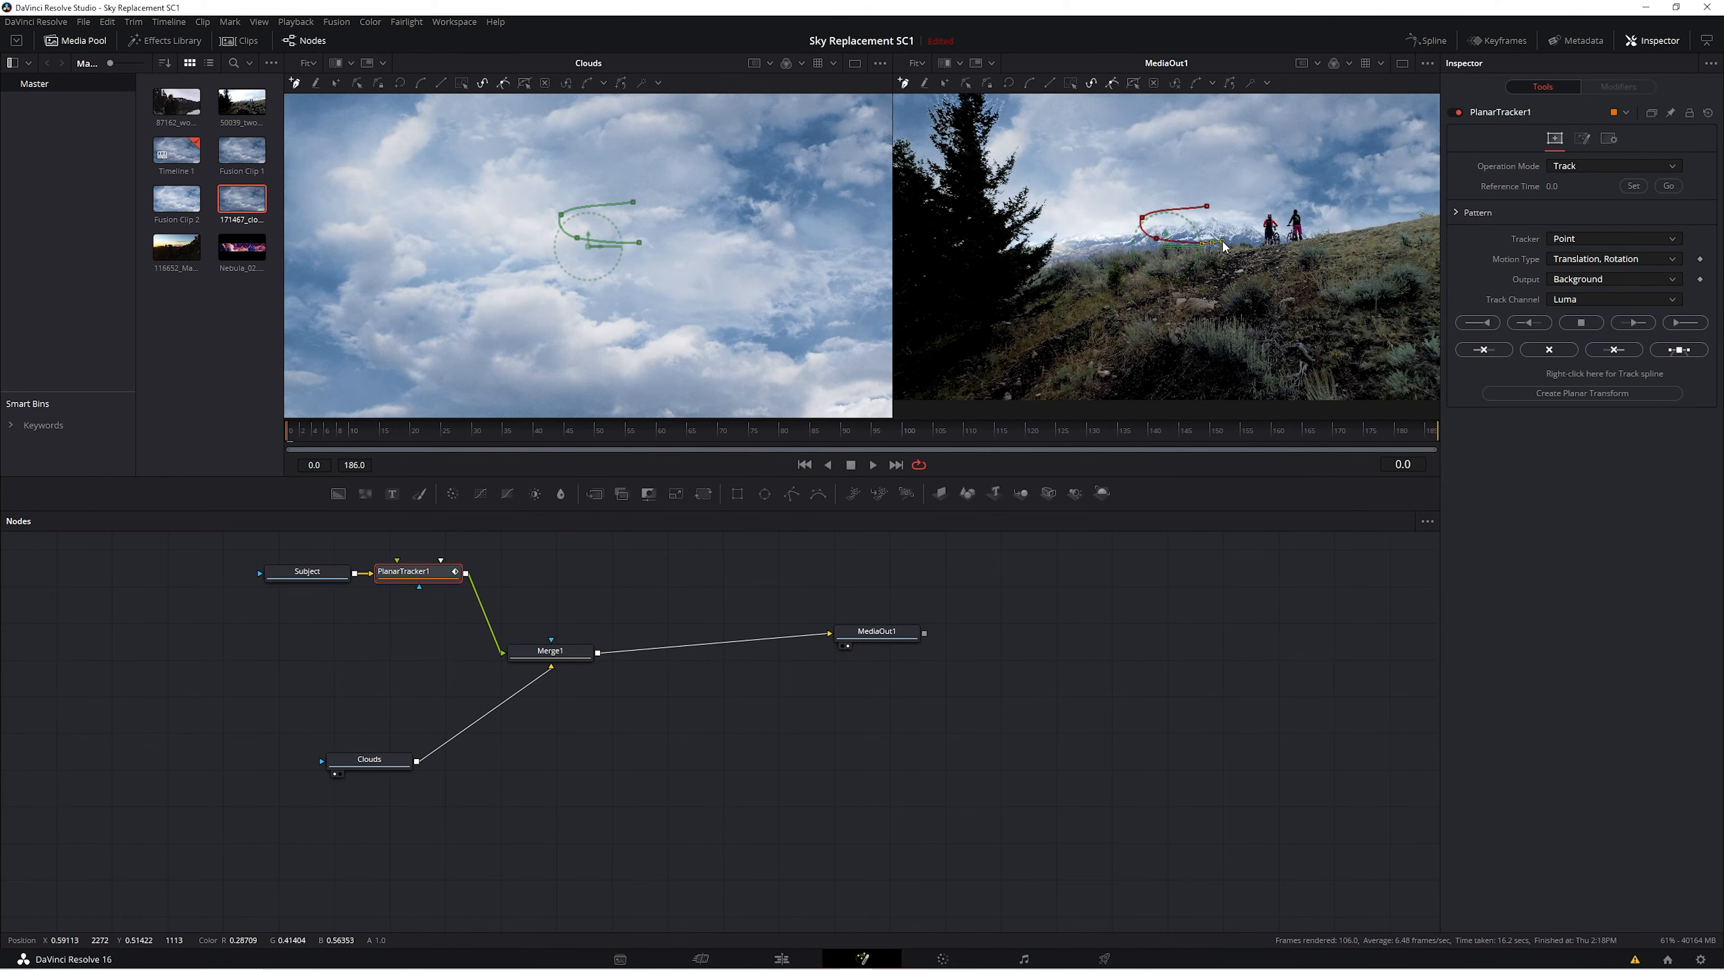
click(1248, 233)
click(1206, 207)
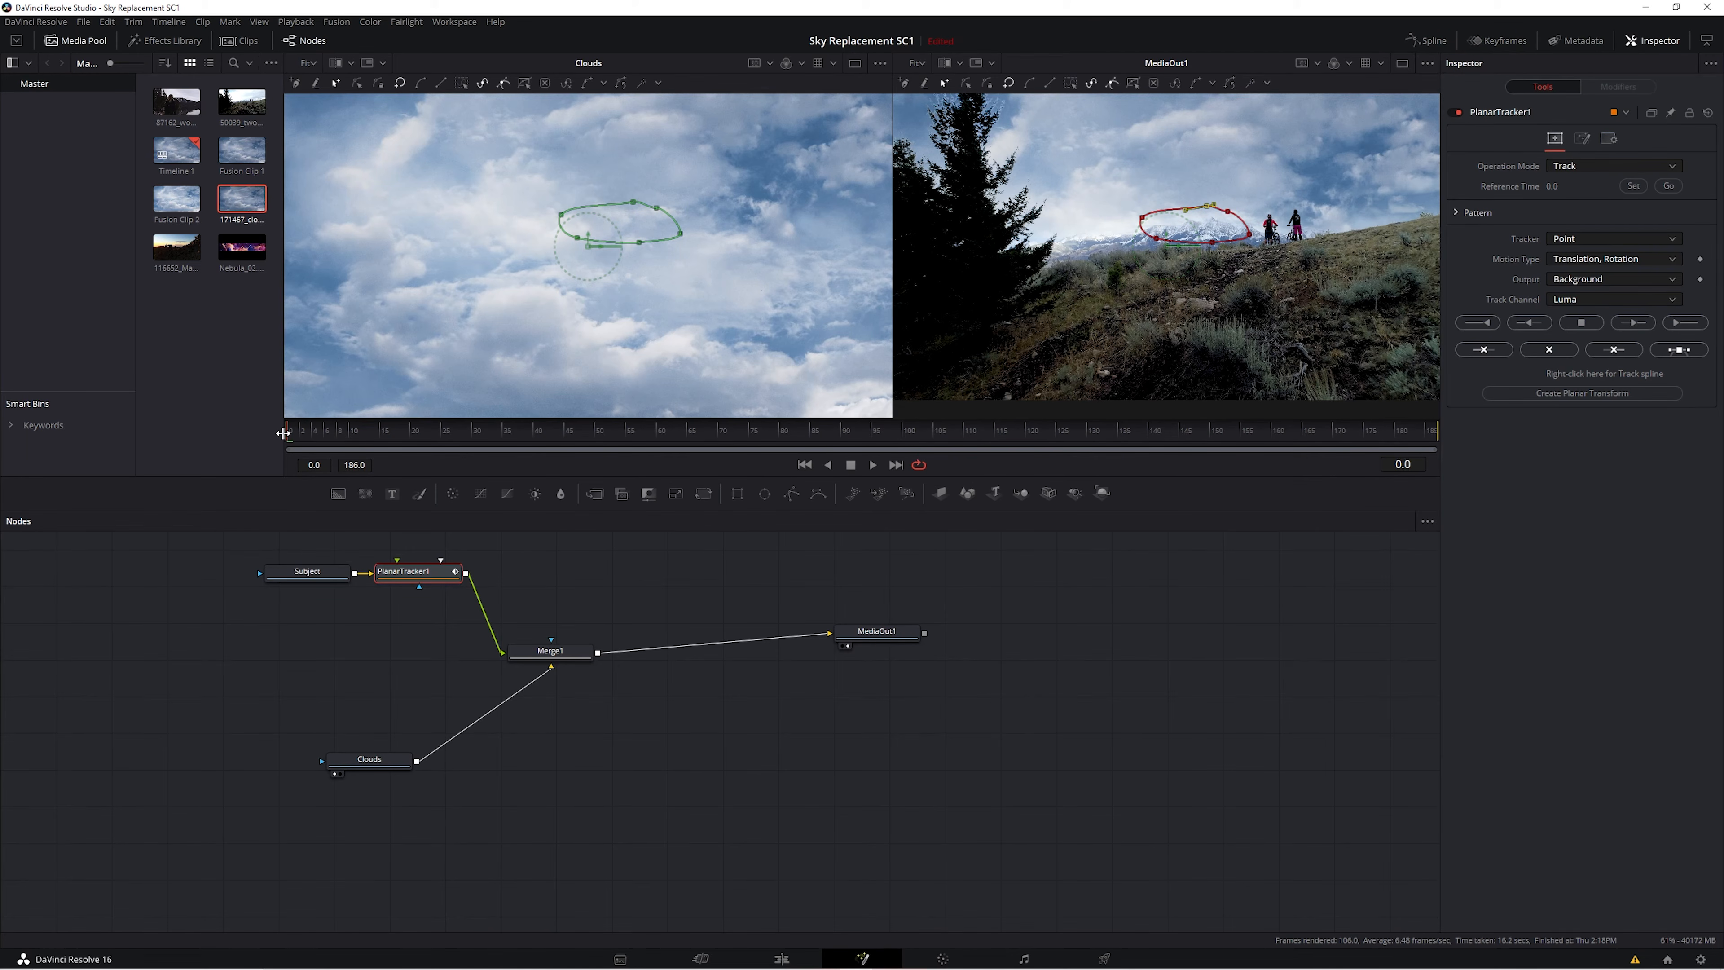
Track the mountain shape forward to the end of the clip and create a planar transform from the track.
click(1684, 323)
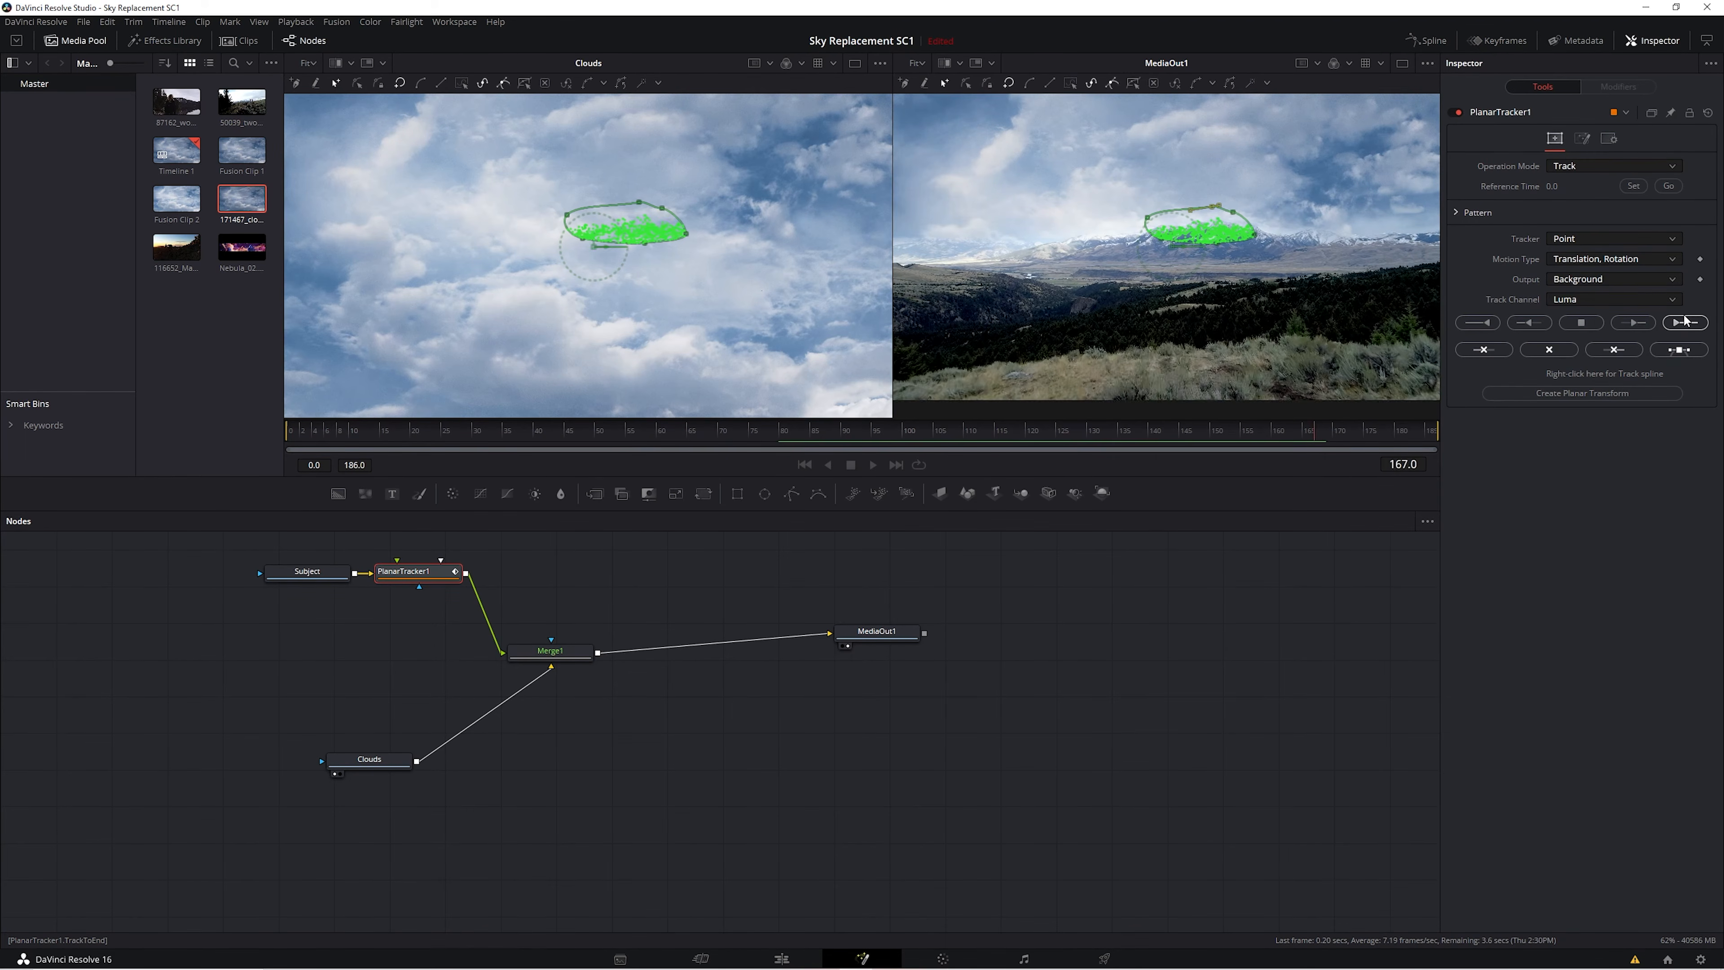
click(1601, 393)
drag(170, 591, 51, 554)
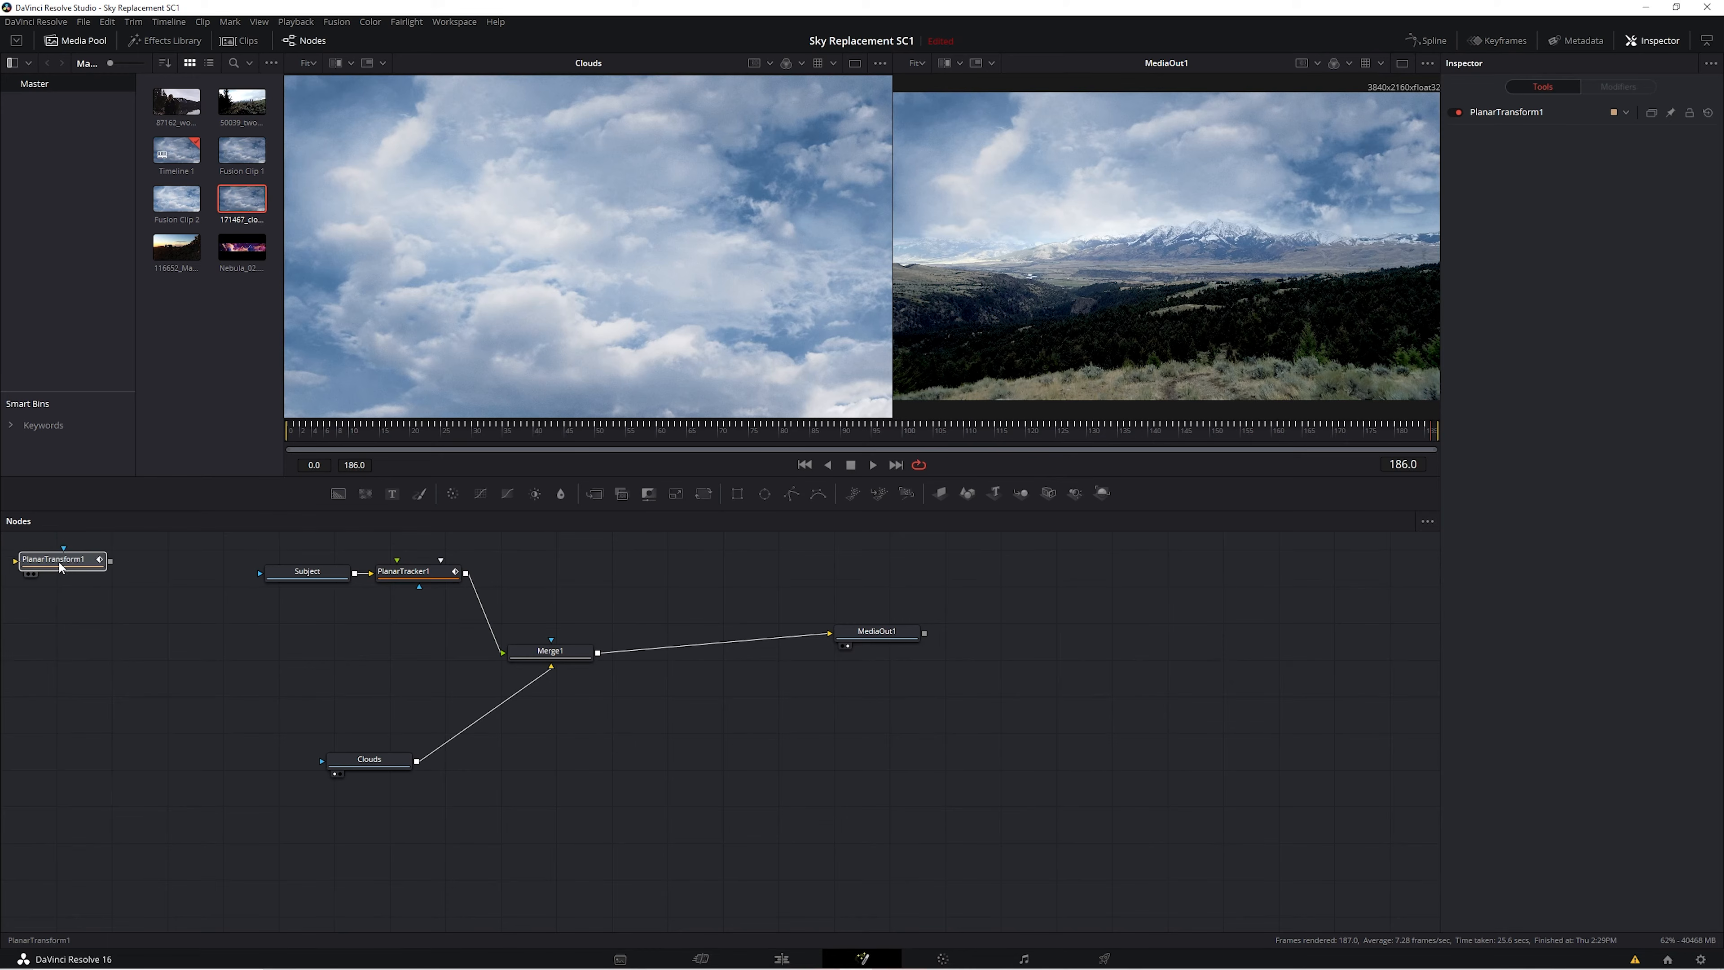
Insert the PlanarTransform1 node between Clouds and Merge1, and scrub through the frames to check the sky's movement.
drag(134, 638, 470, 725)
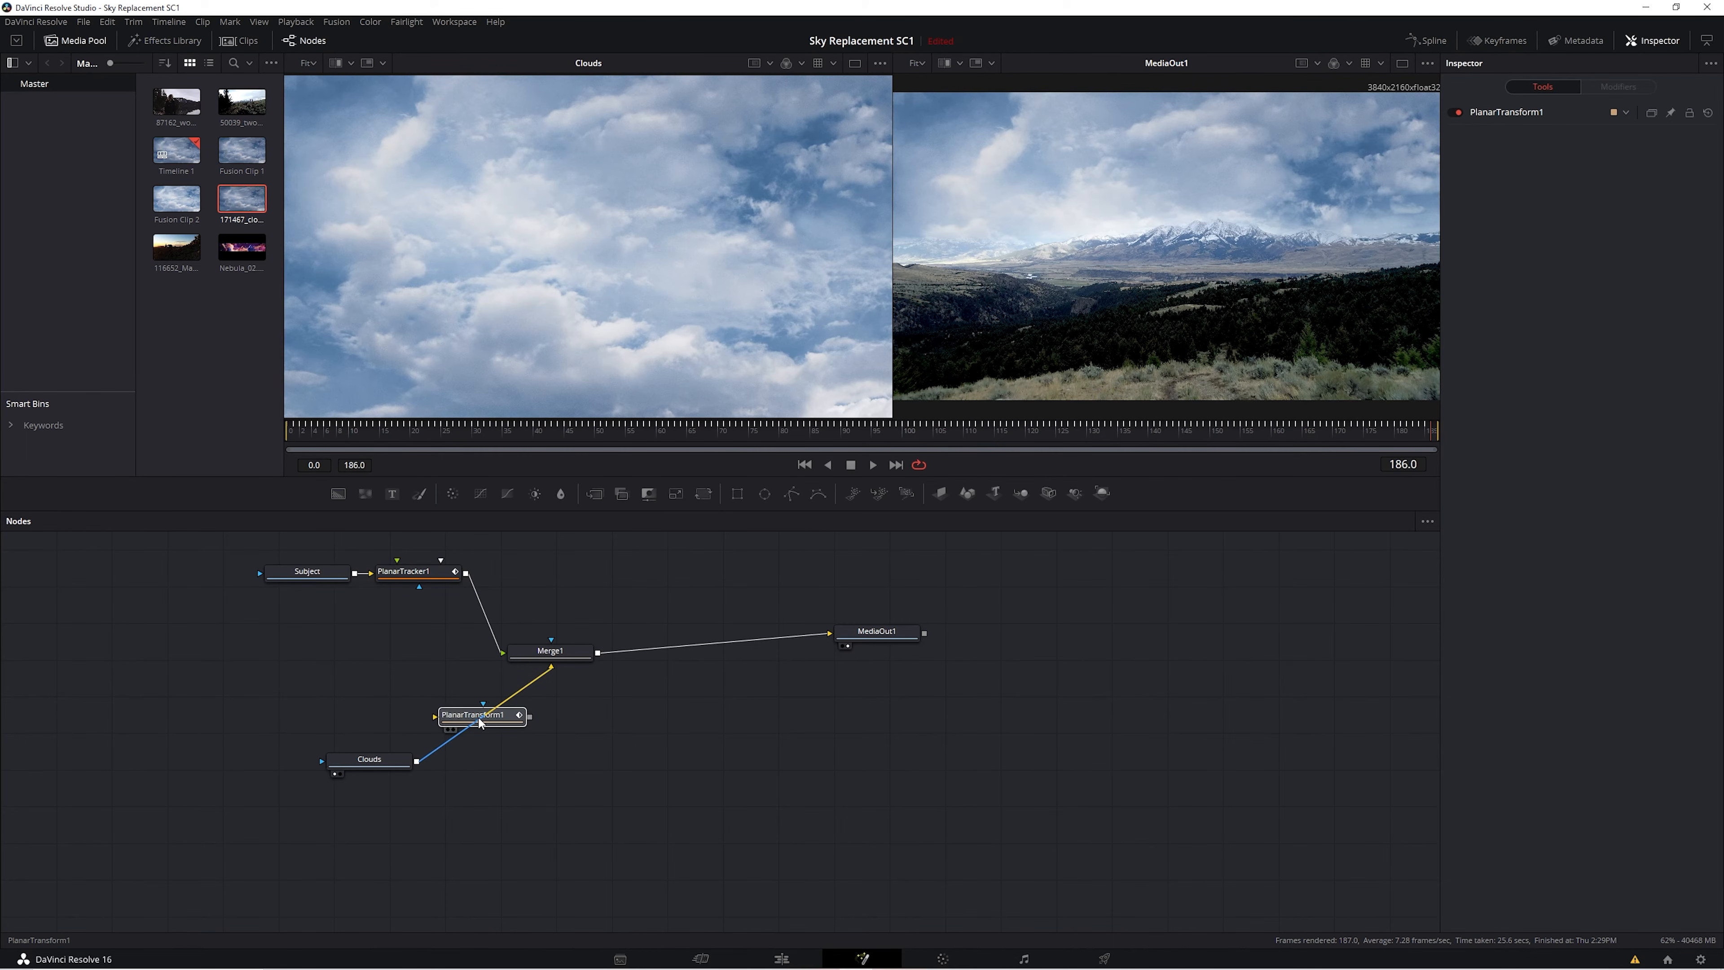
drag(477, 714, 478, 714)
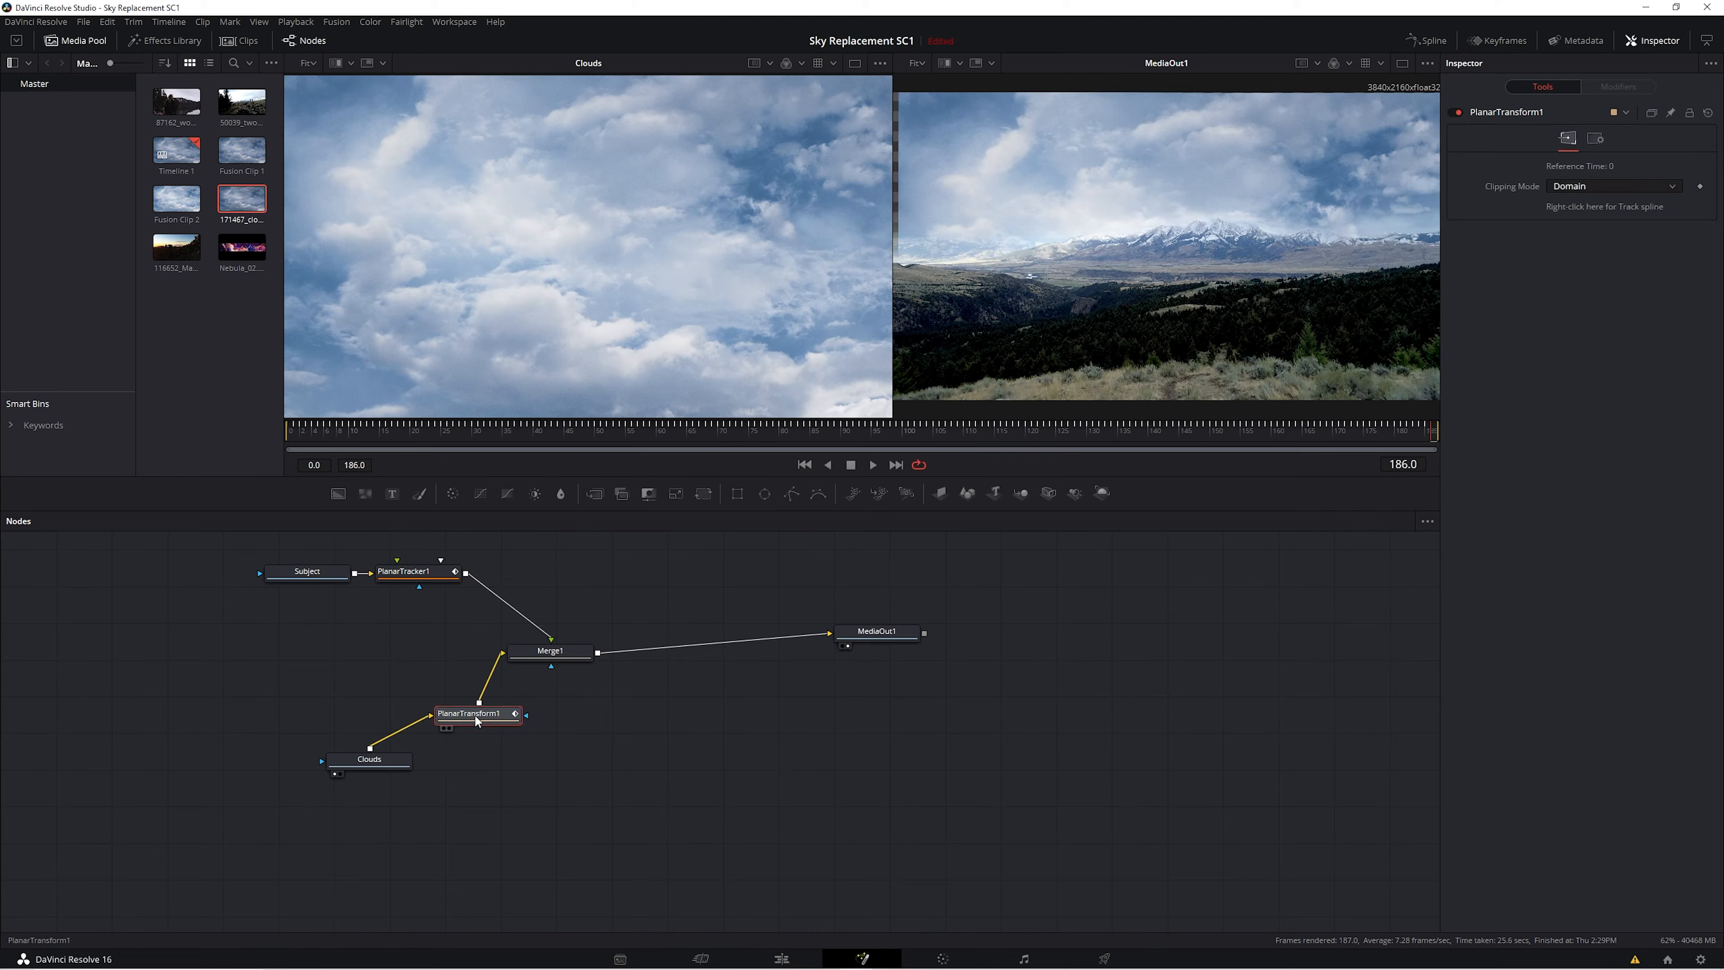
drag(578, 426, 1289, 433)
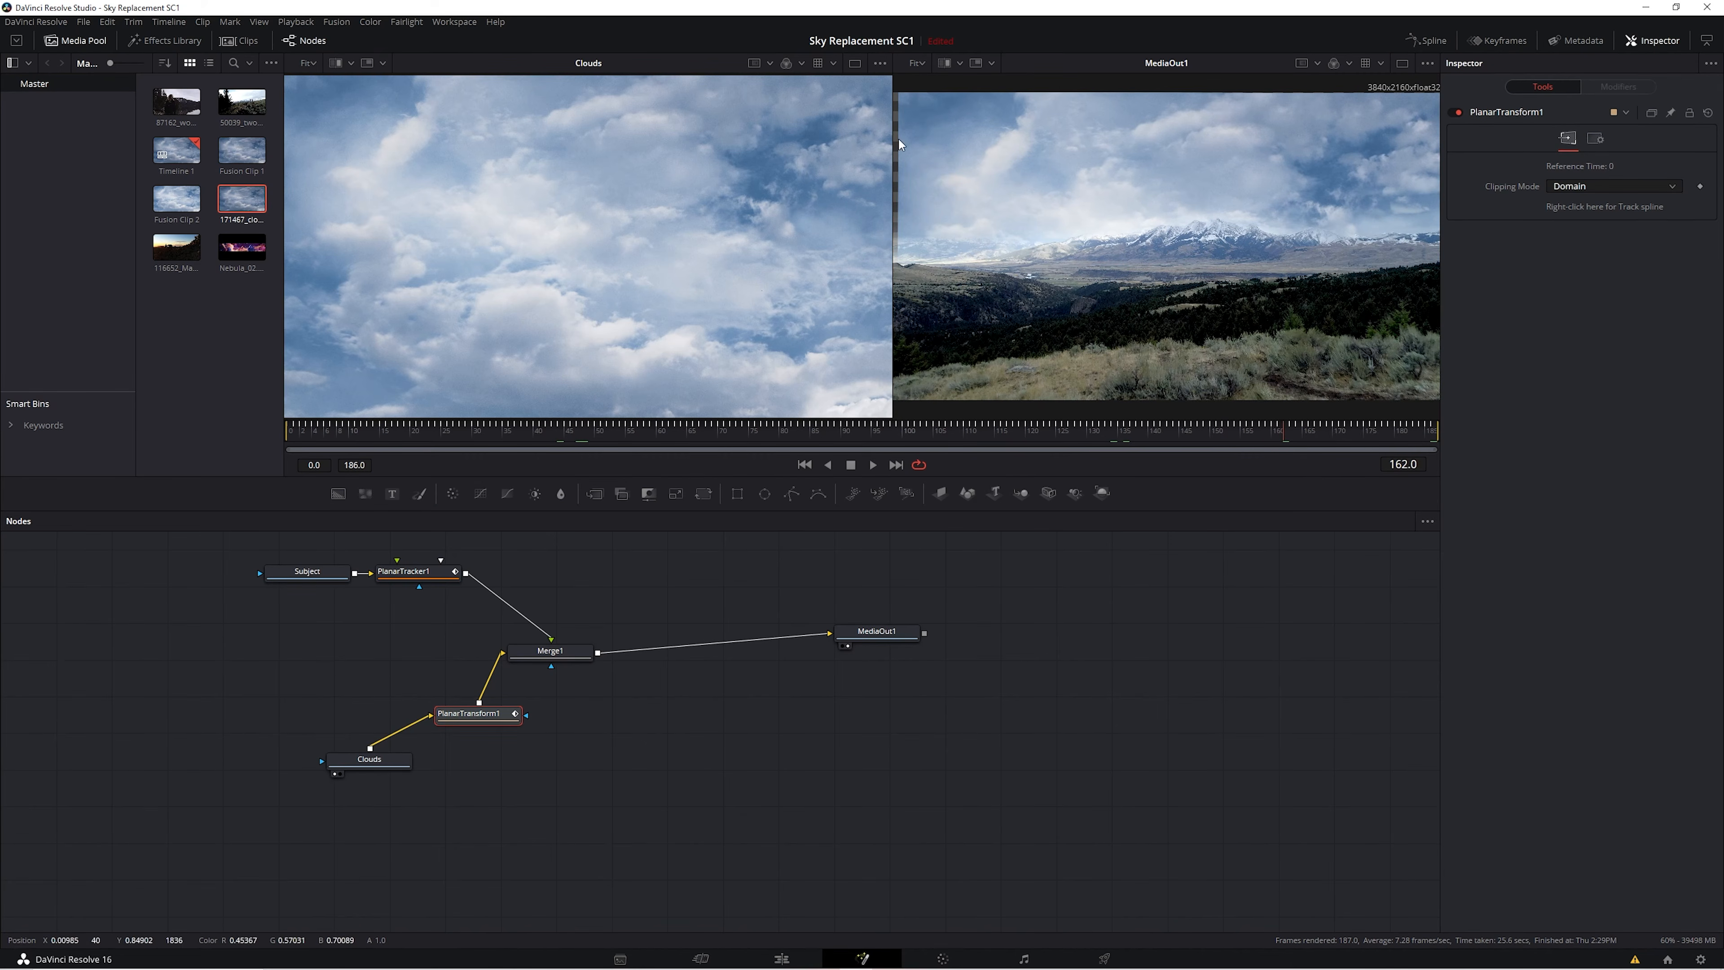
Move the Clouds node aside, add a Transform node after it, and slightly enlarge the clouds to cover the frame edges.
drag(392, 766, 279, 748)
key(shift+space)
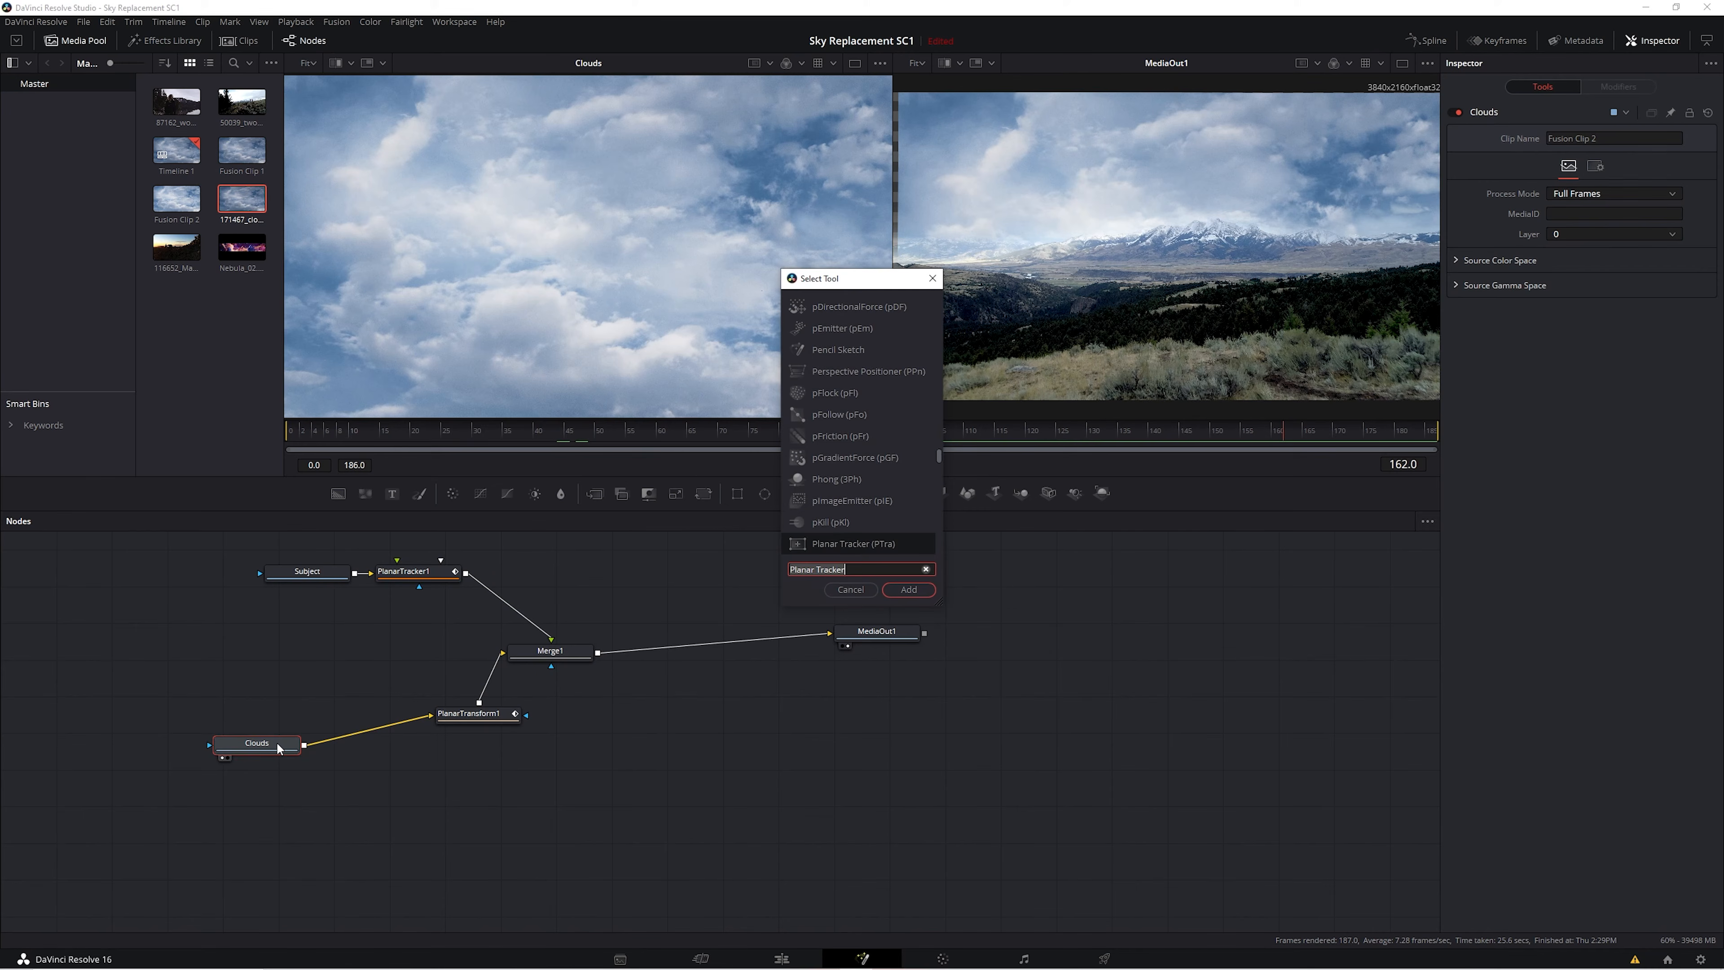
text(transfo)
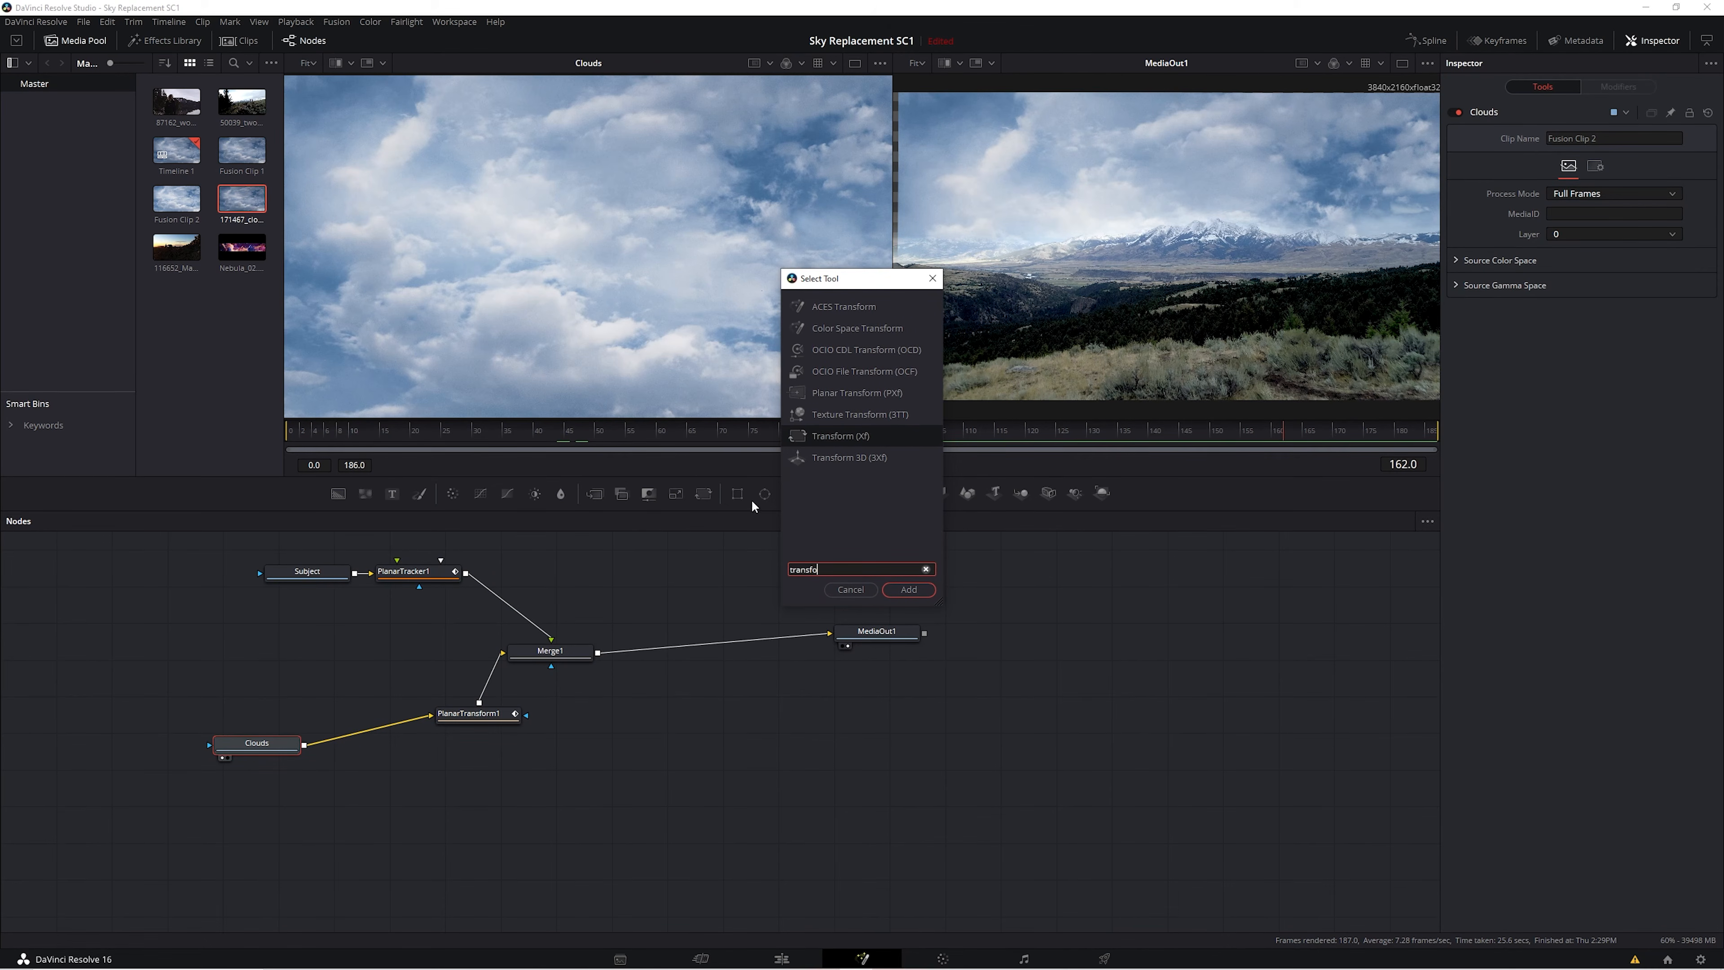
click(868, 438)
click(910, 589)
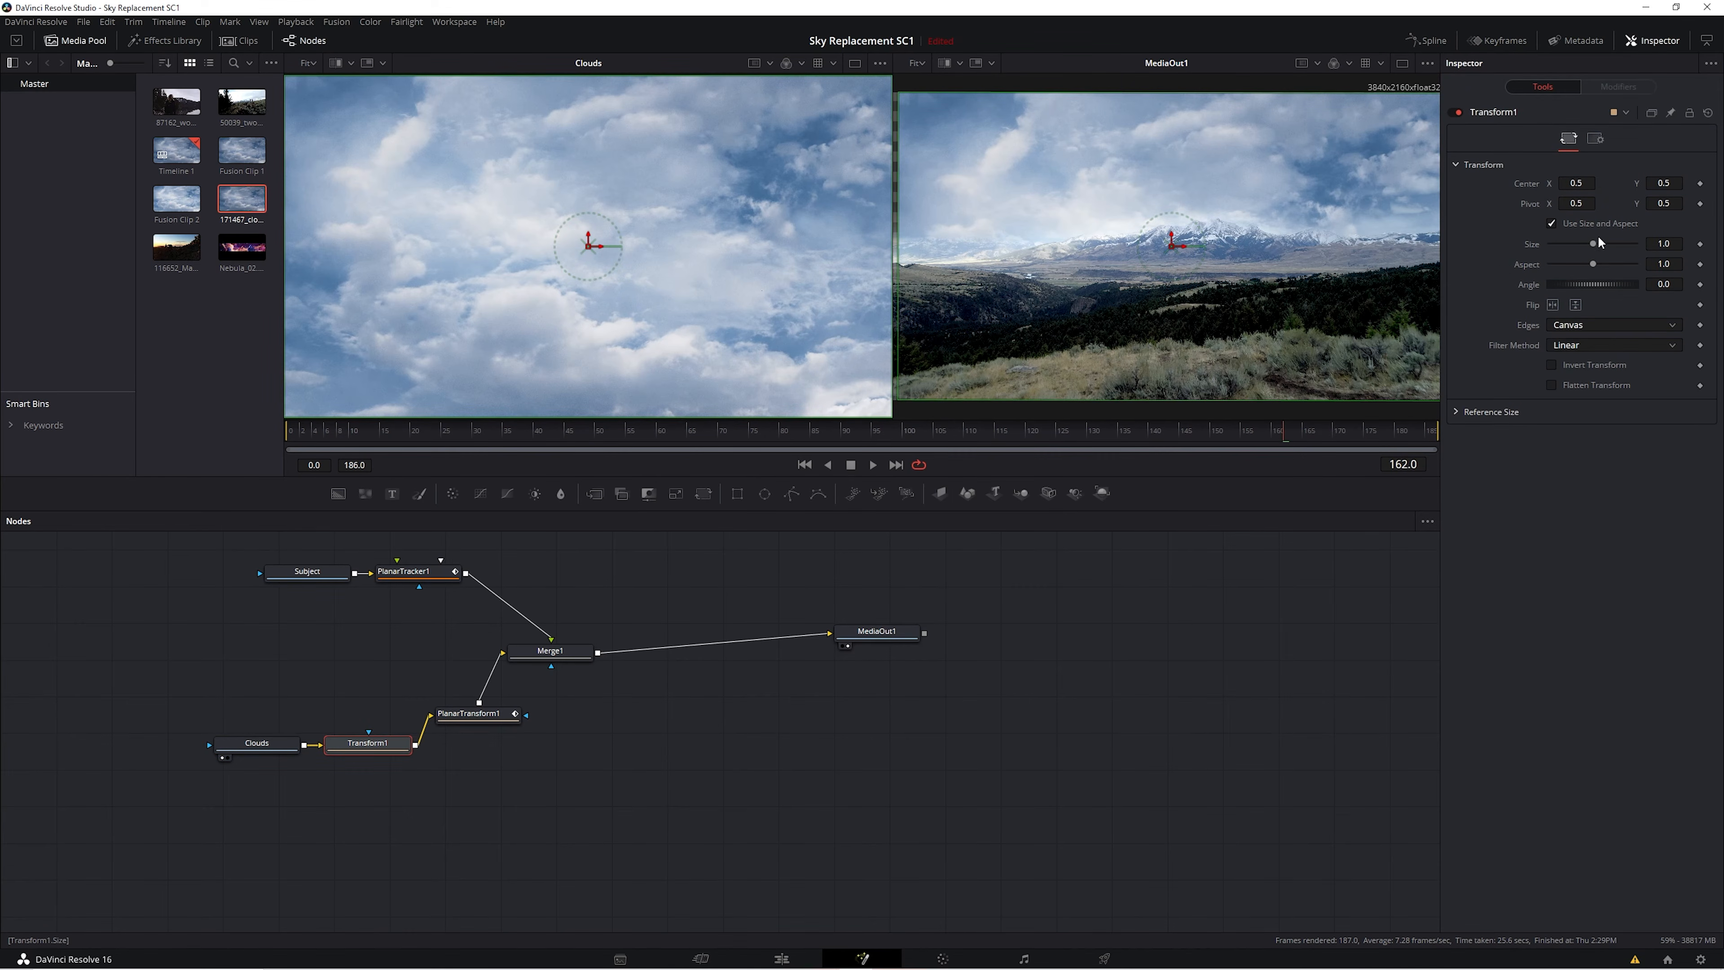
drag(1592, 243, 1595, 244)
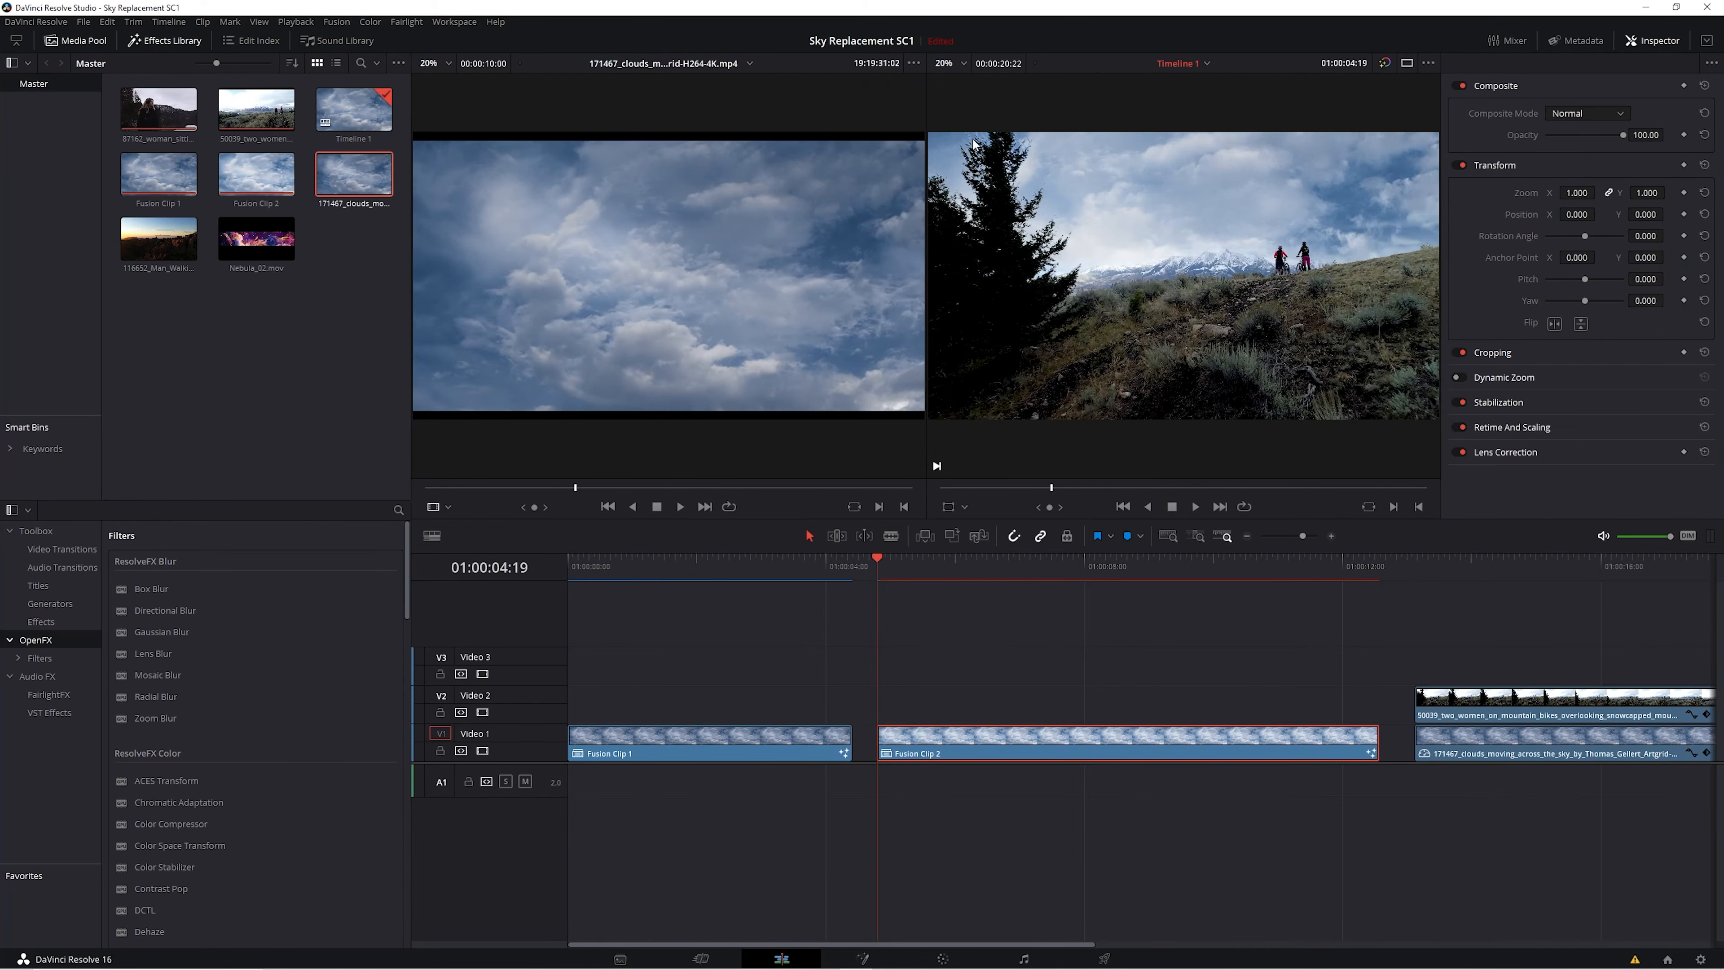
Examine the keyed edges of the tree against the replaced sky up close in the Edit page's timeline viewer.
scroll(973, 145, up, 5)
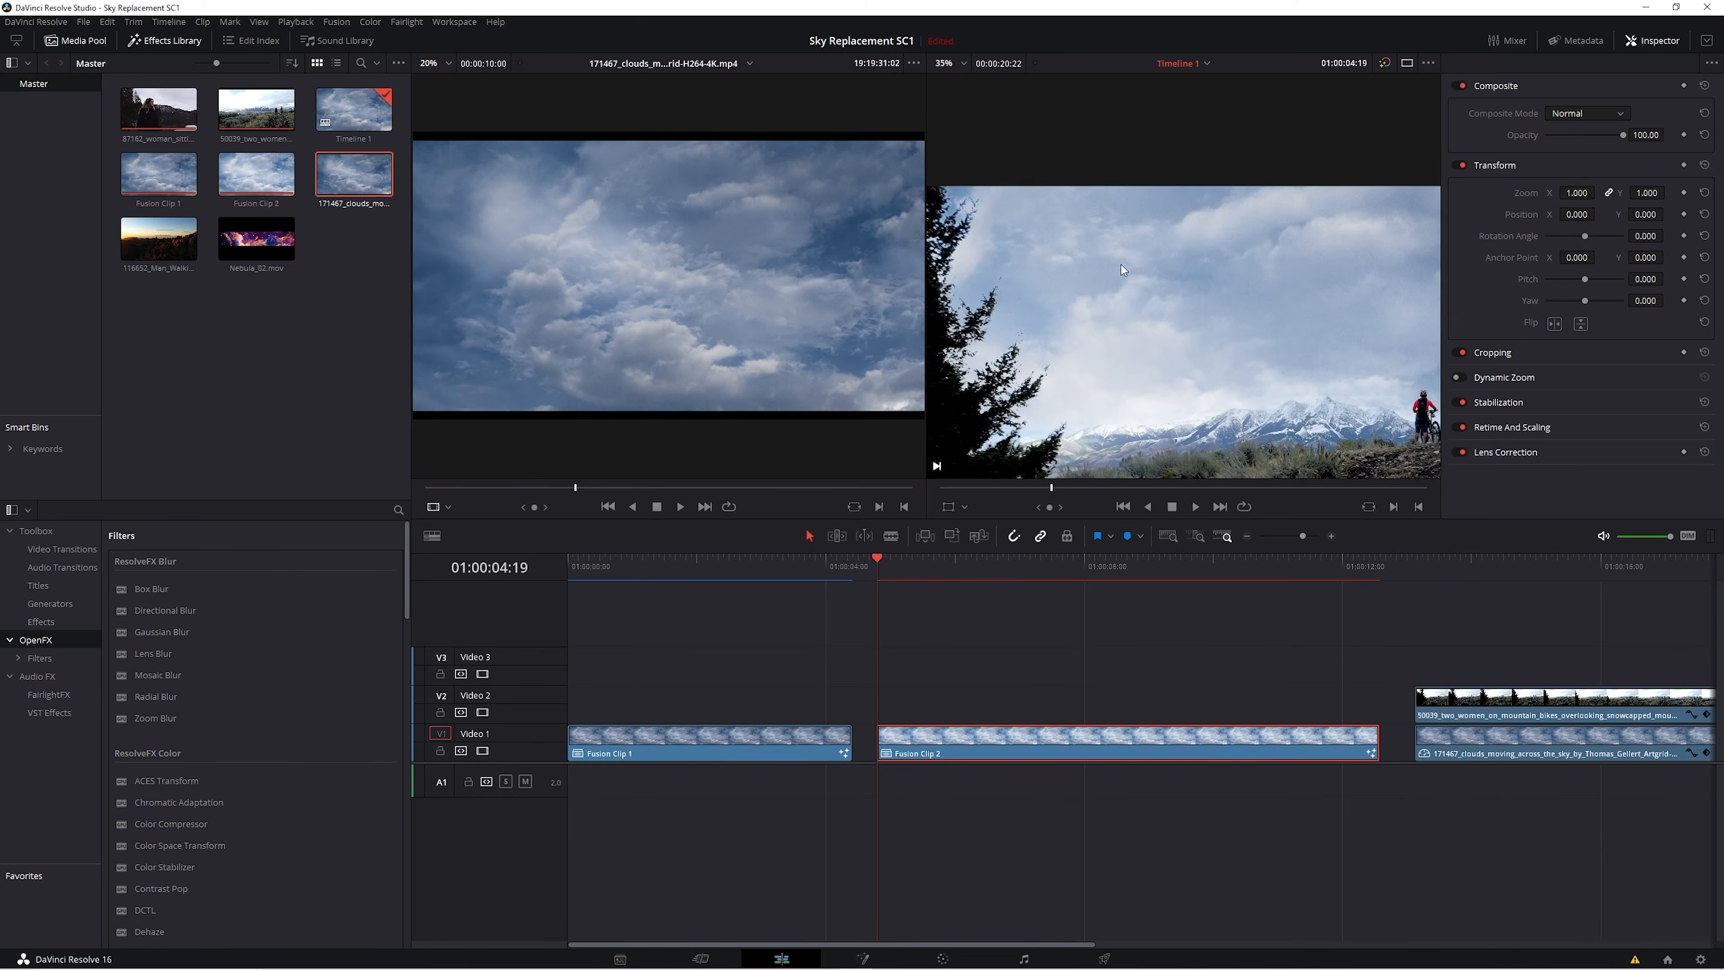
scroll(1118, 264, up, 1)
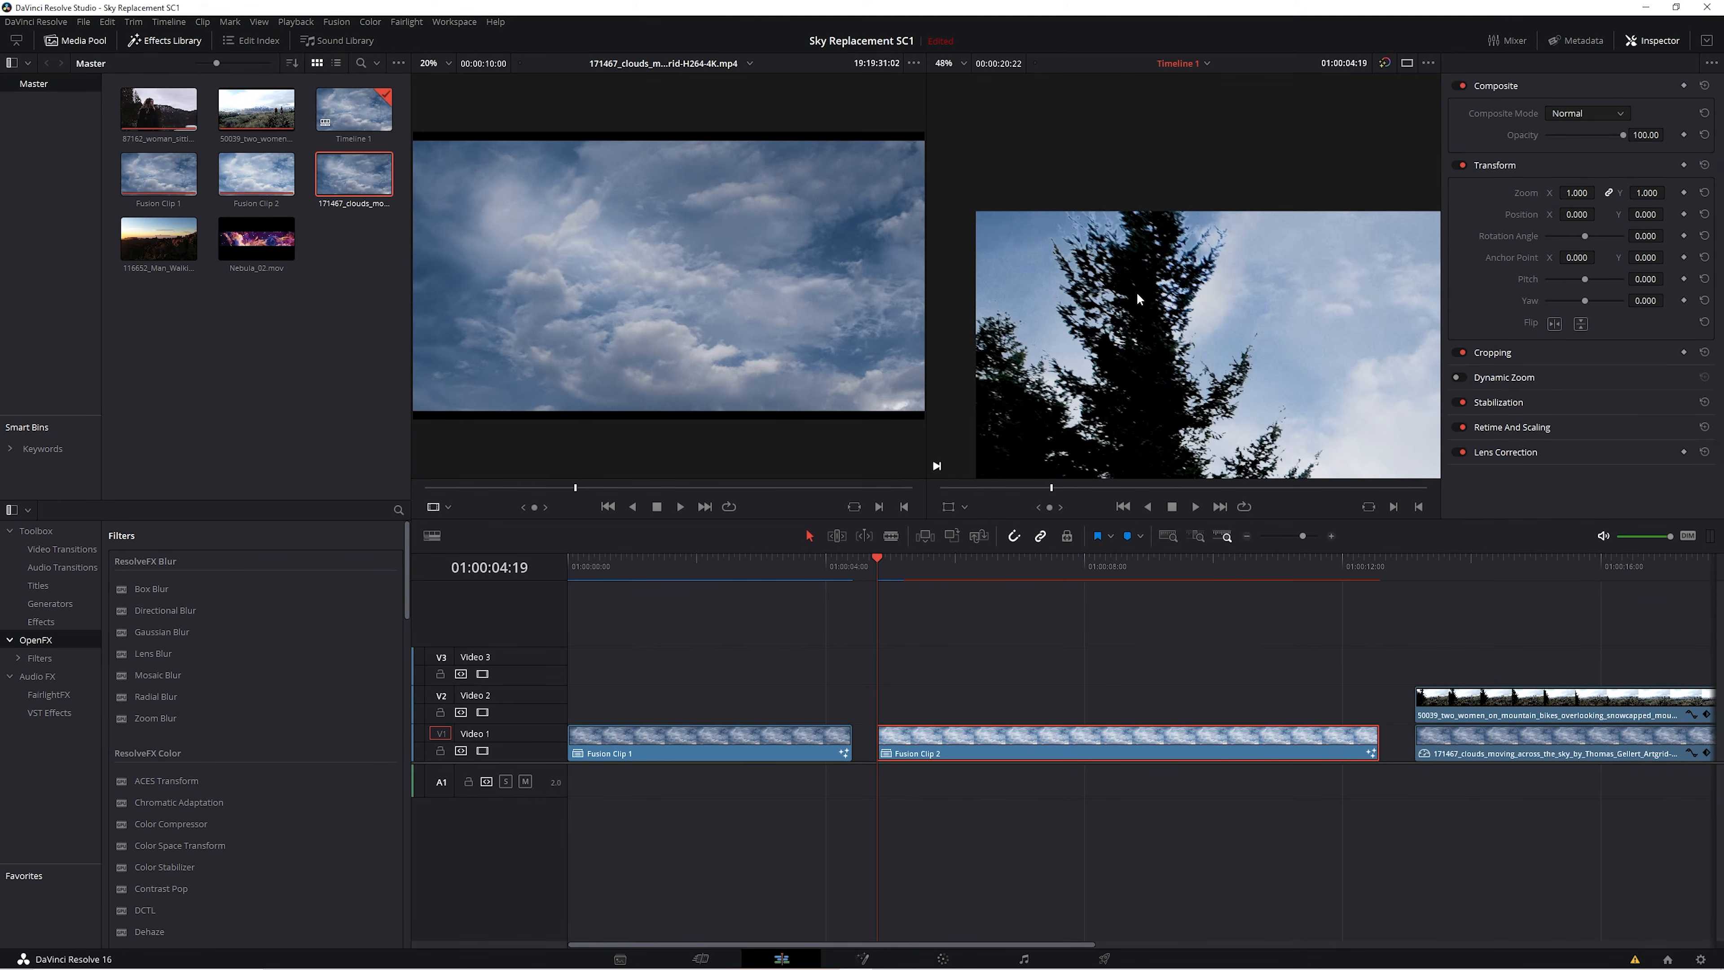
scroll(1127, 289, up, 3)
scroll(1127, 288, down, 5)
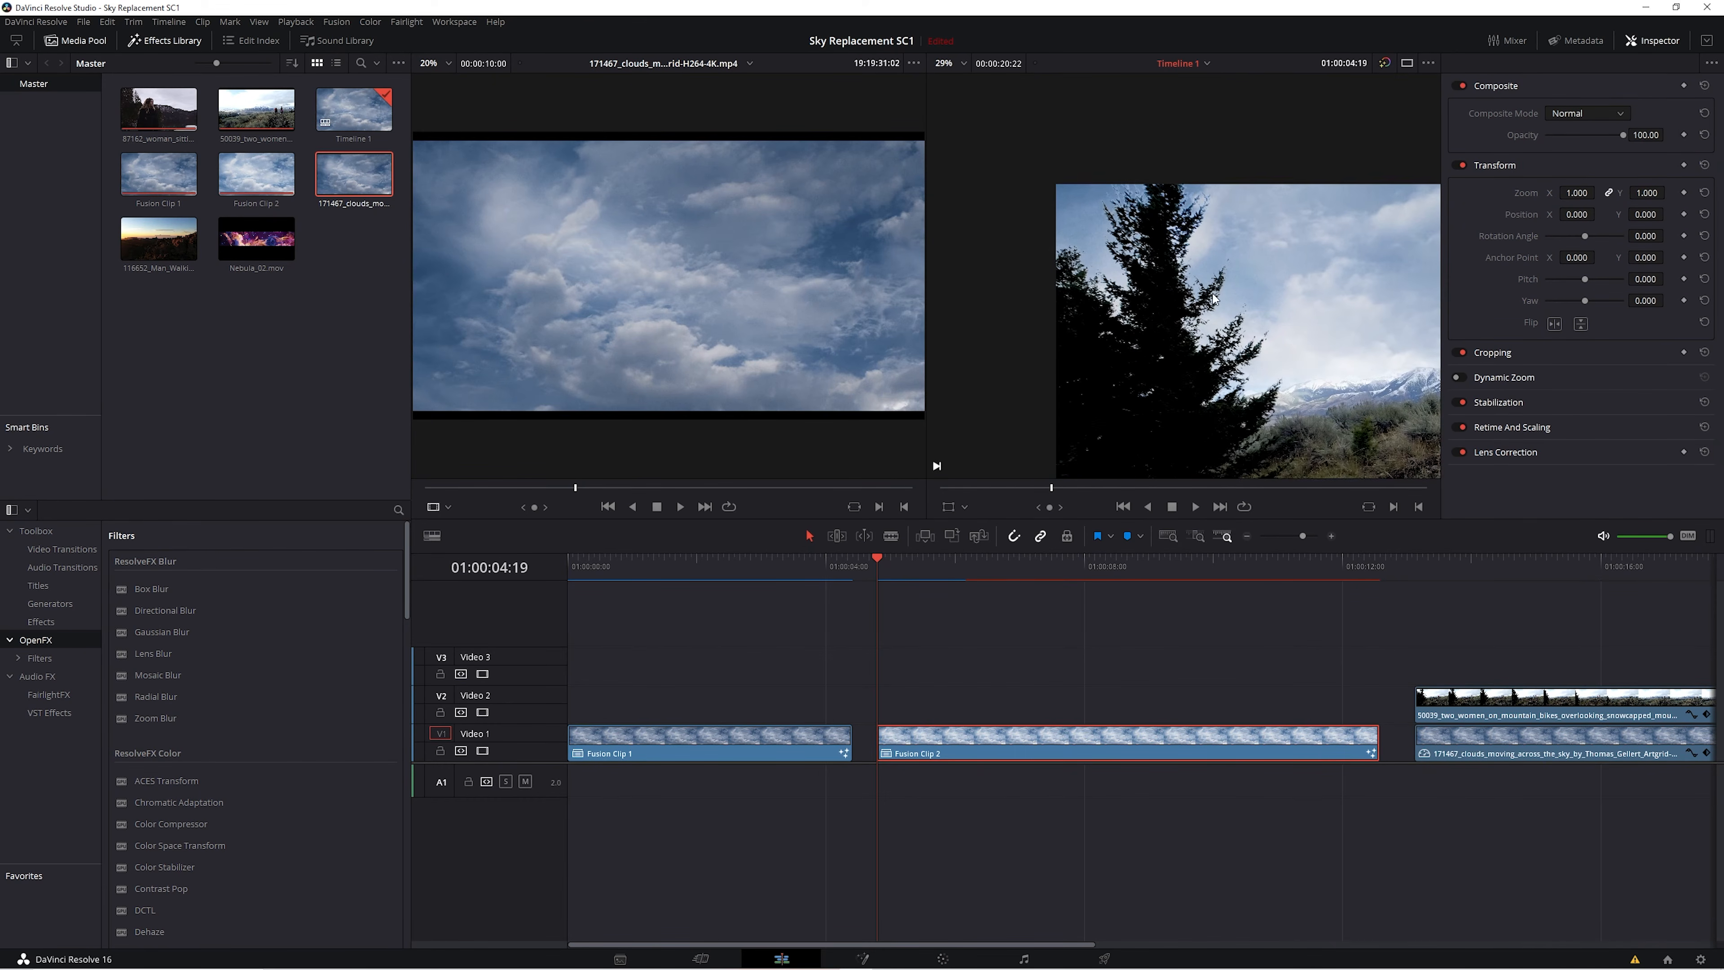
scroll(1094, 268, down, 3)
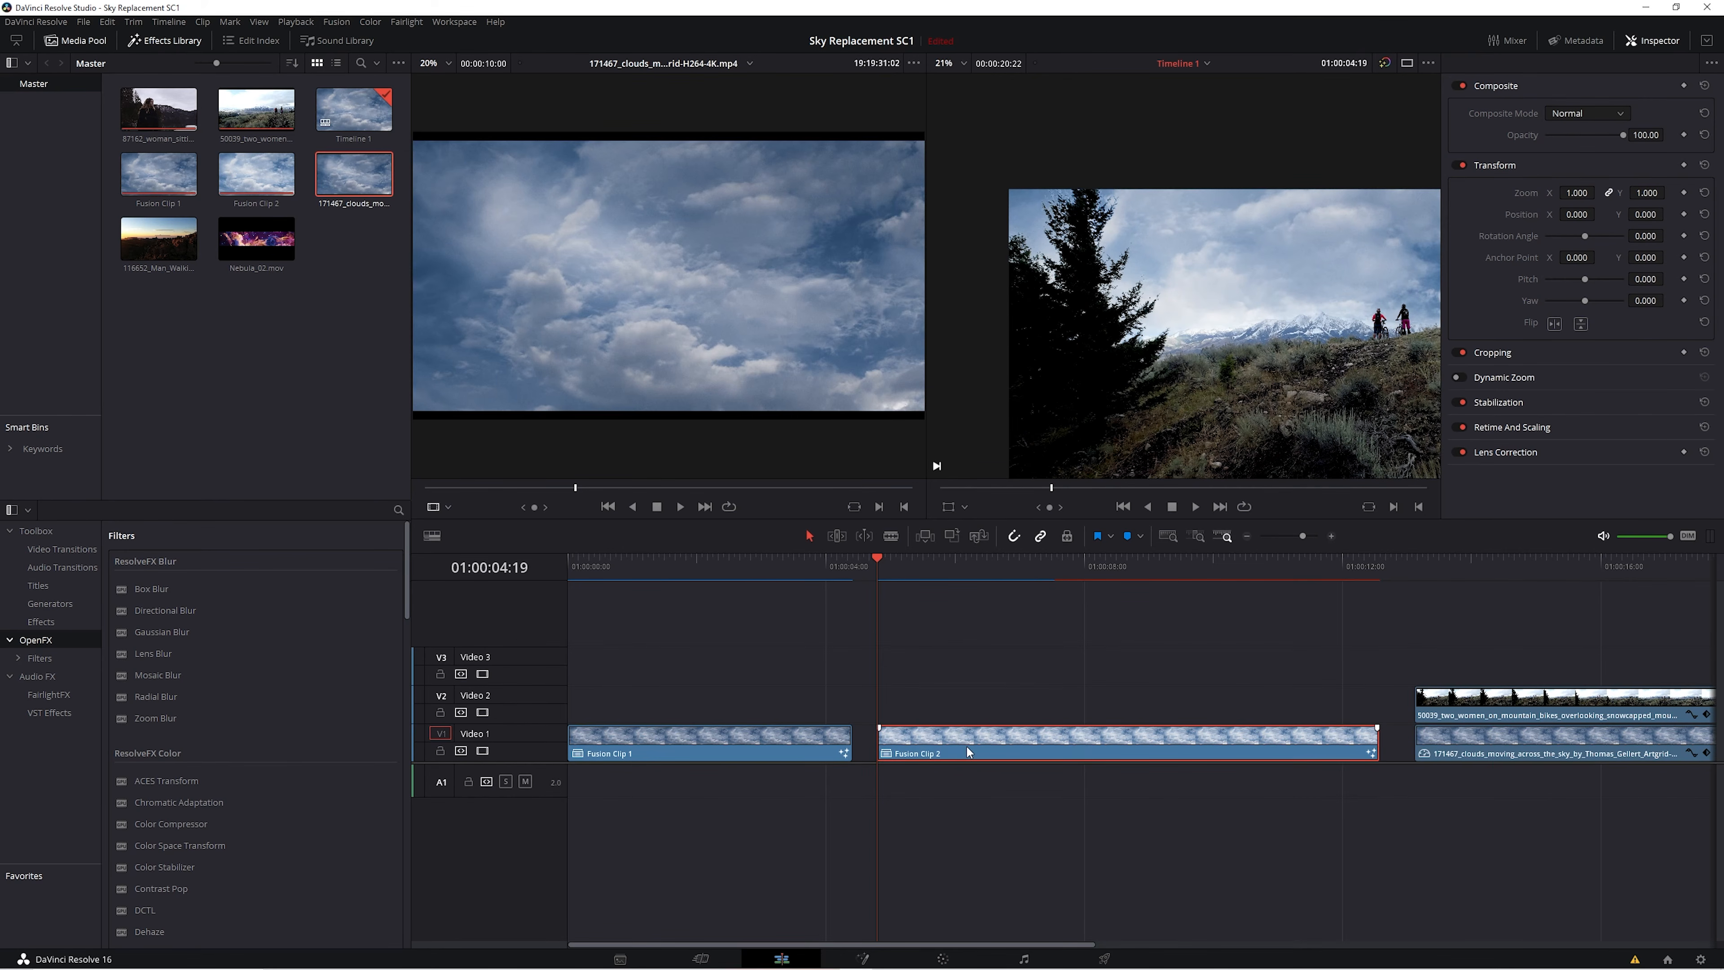
Look at the Qualifier settings for Fusion Clip 2 on the Color page, and return to the Edit page.
click(943, 958)
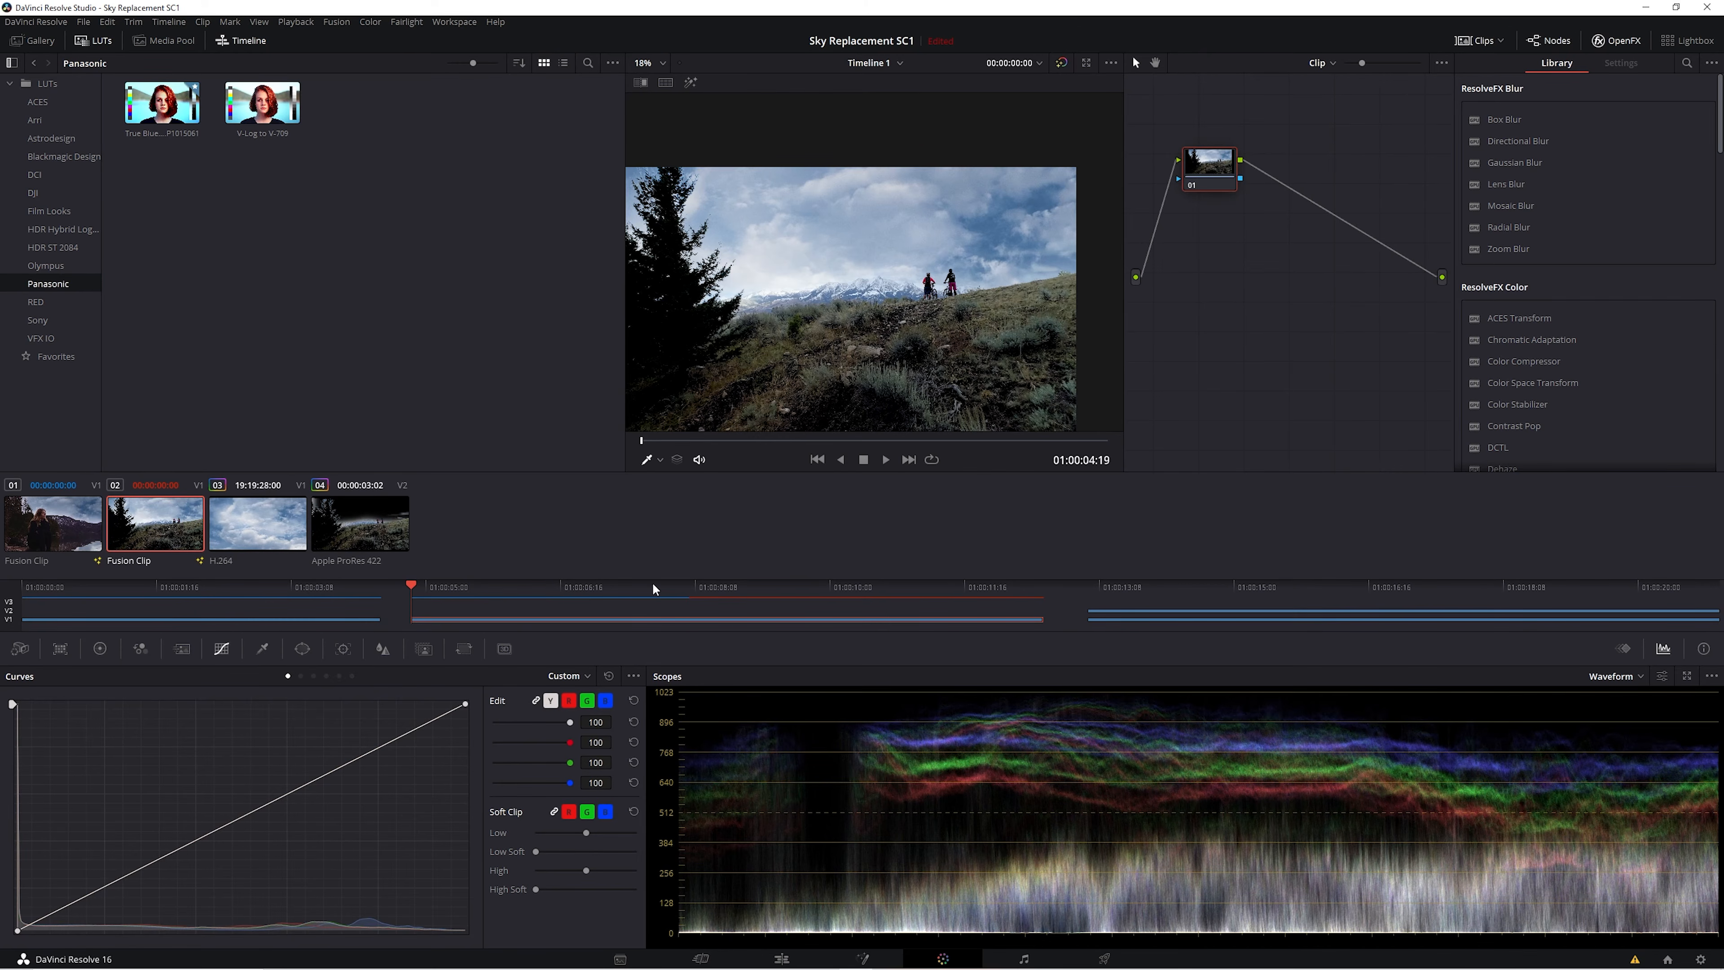
click(264, 650)
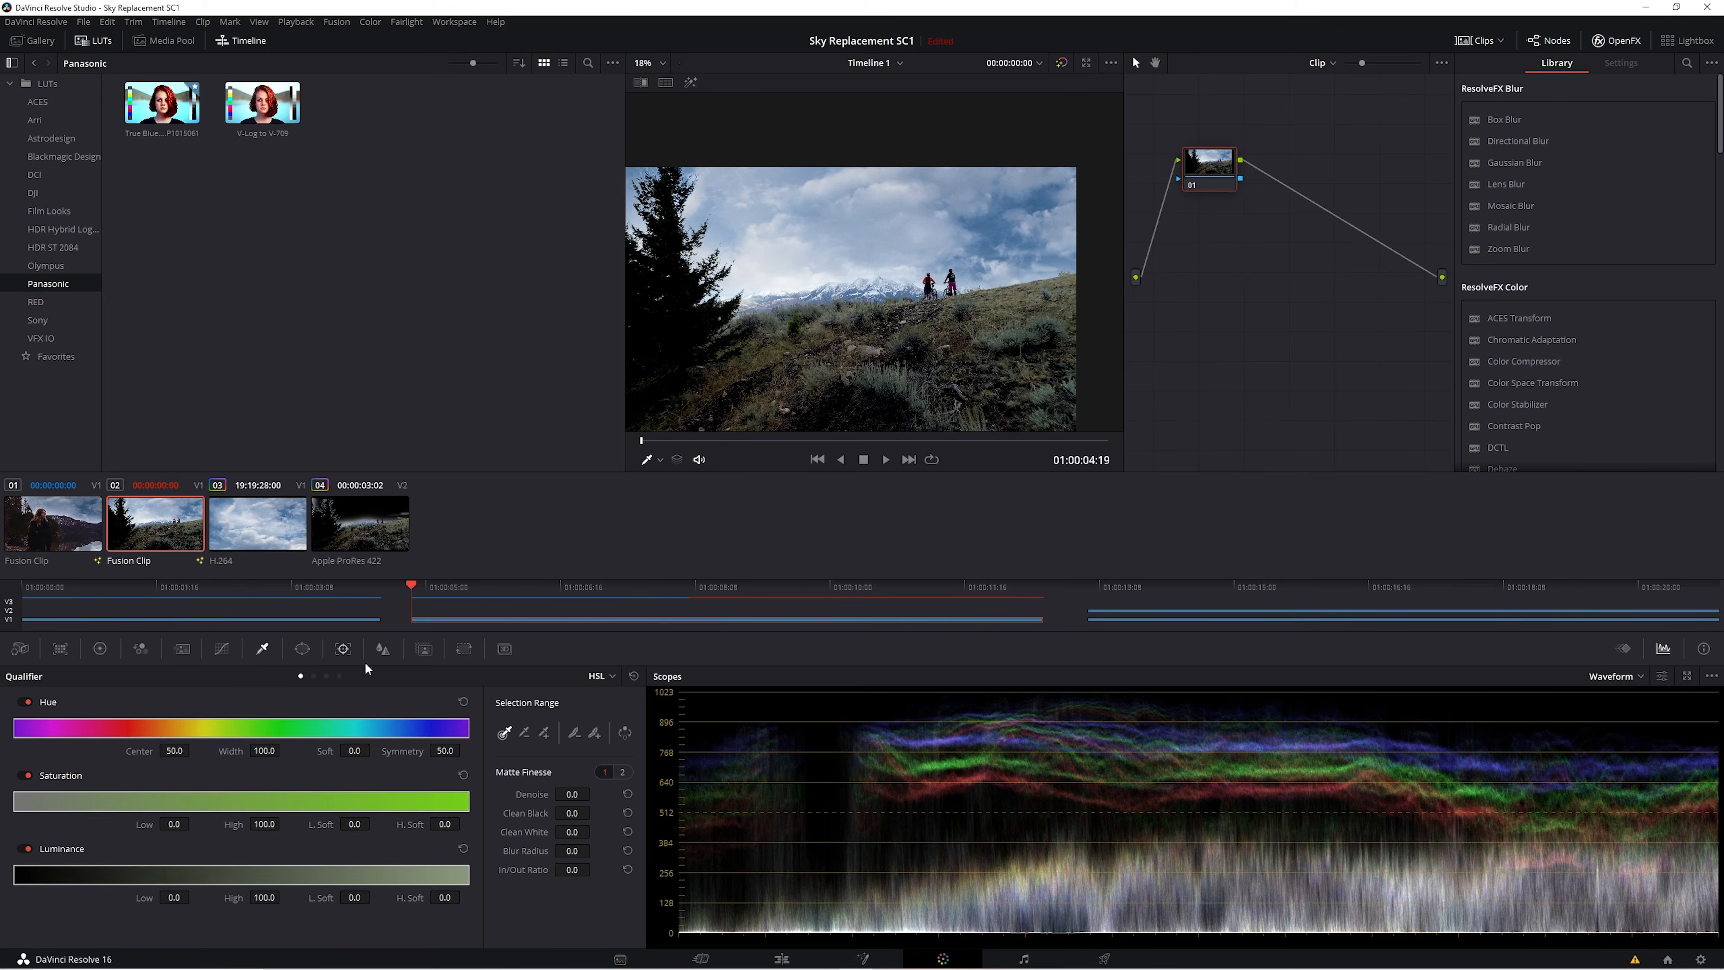
click(802, 954)
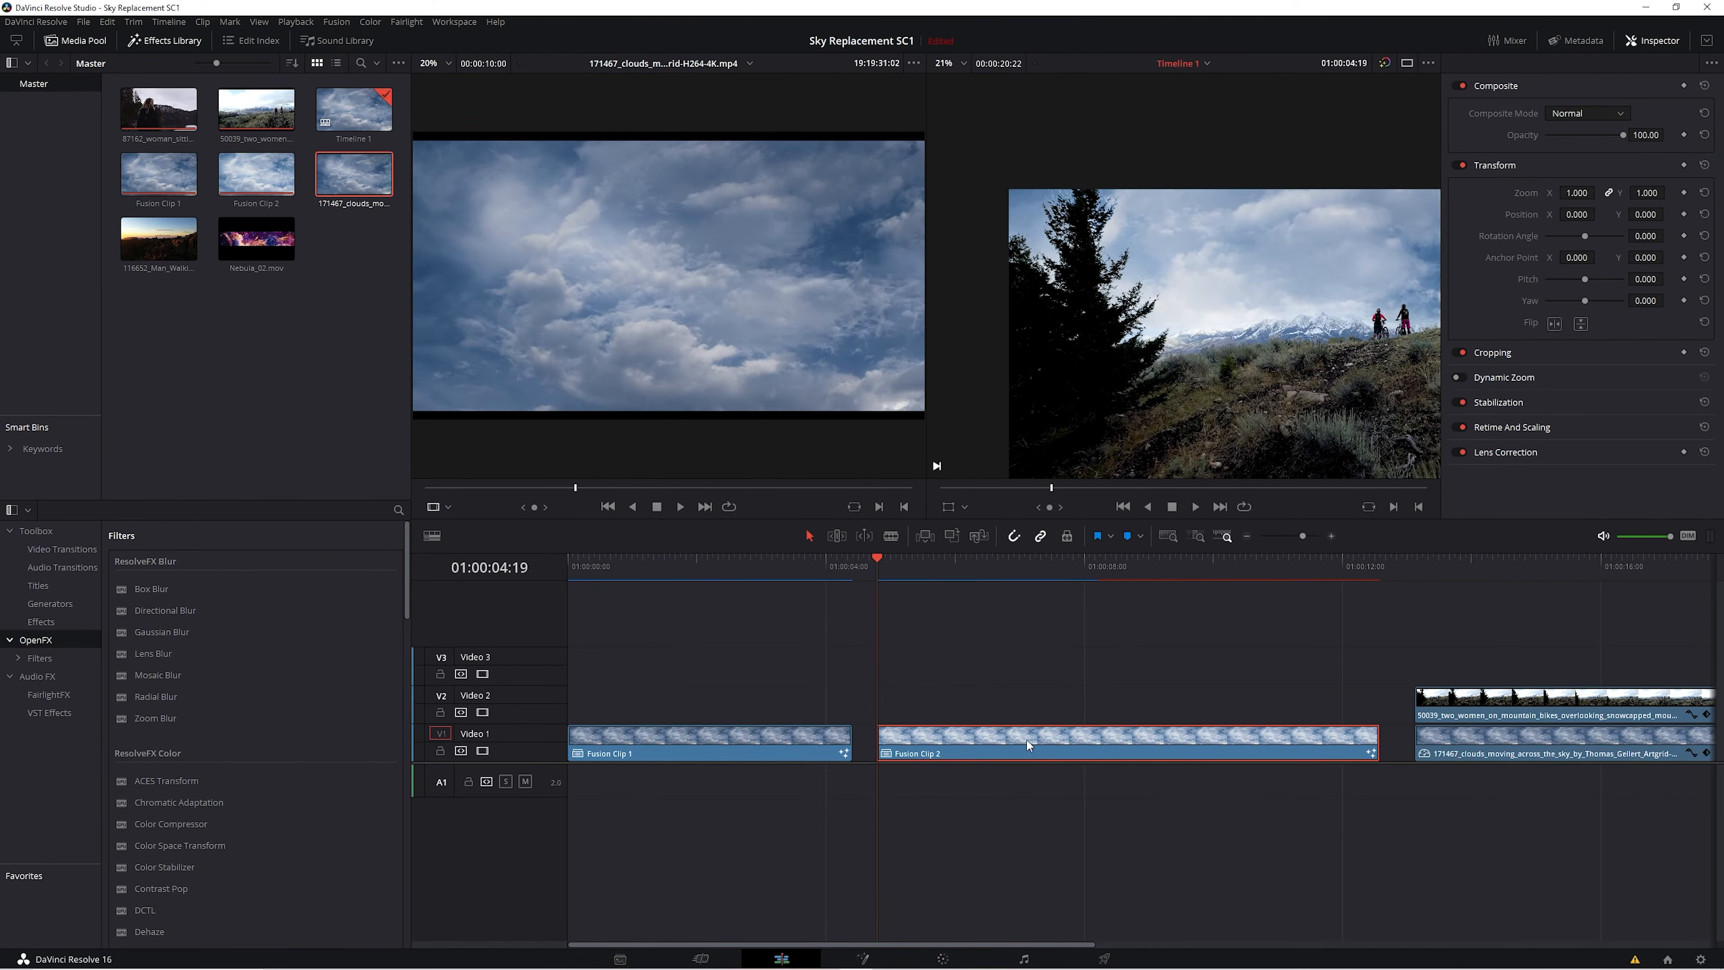
Open Fusion Clip 2 in its own timeline and turn on stacked timelines.
right_click(898, 756)
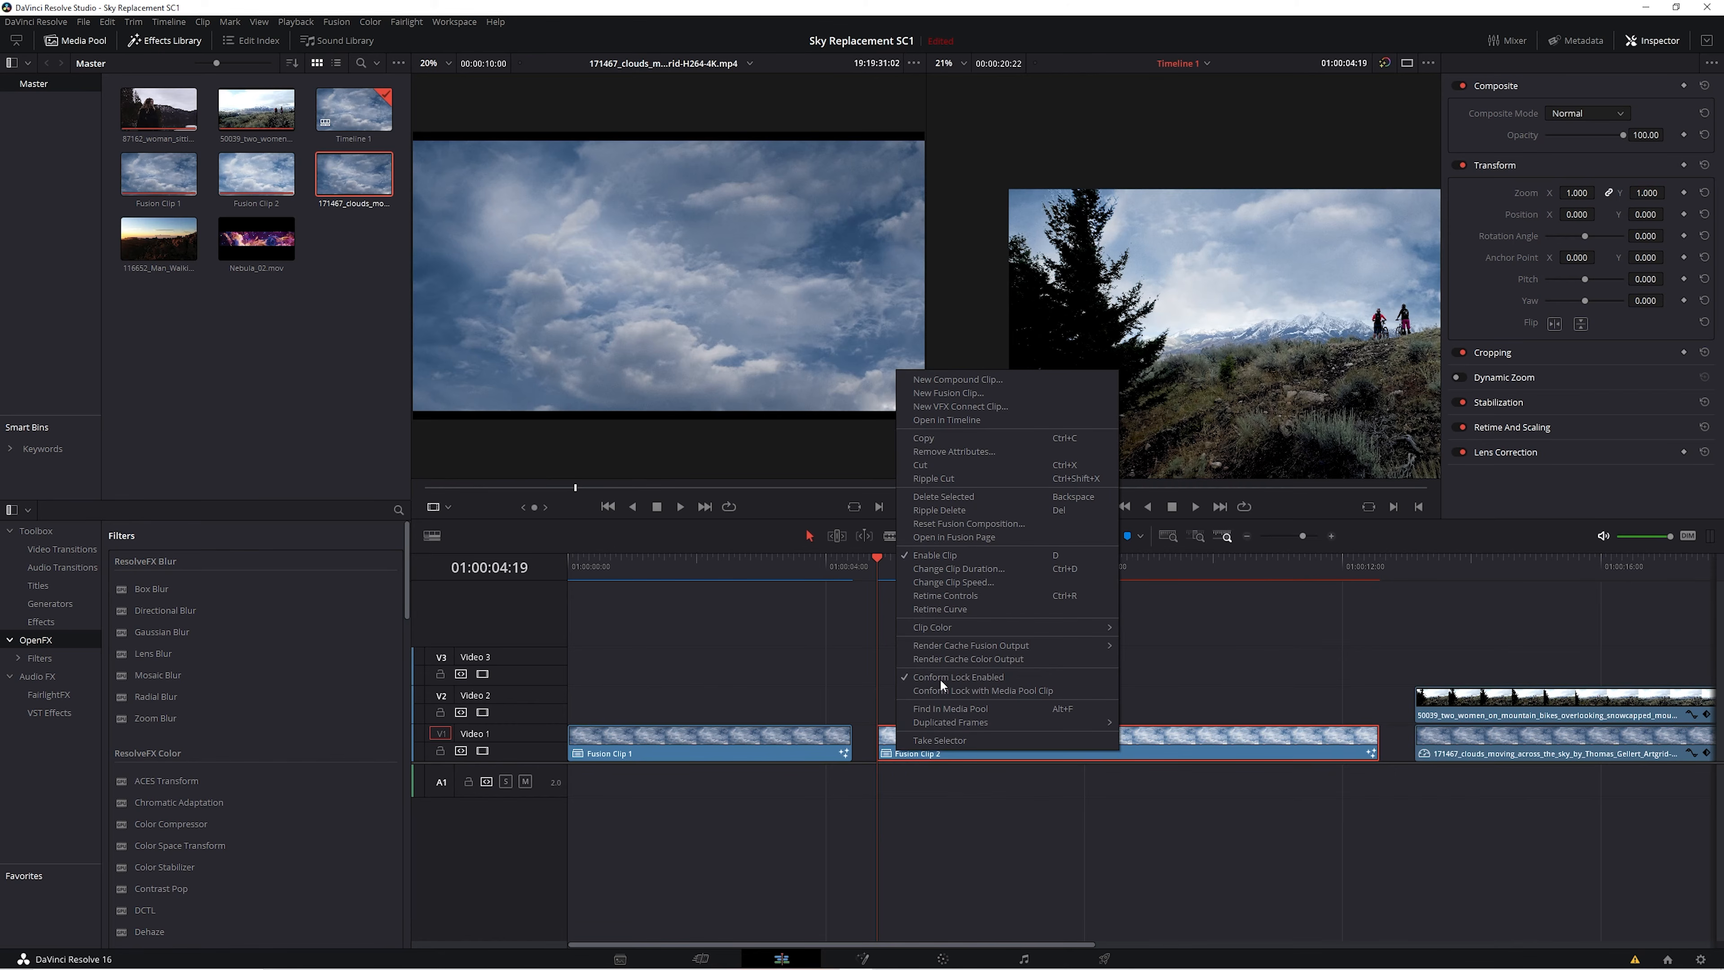
click(947, 418)
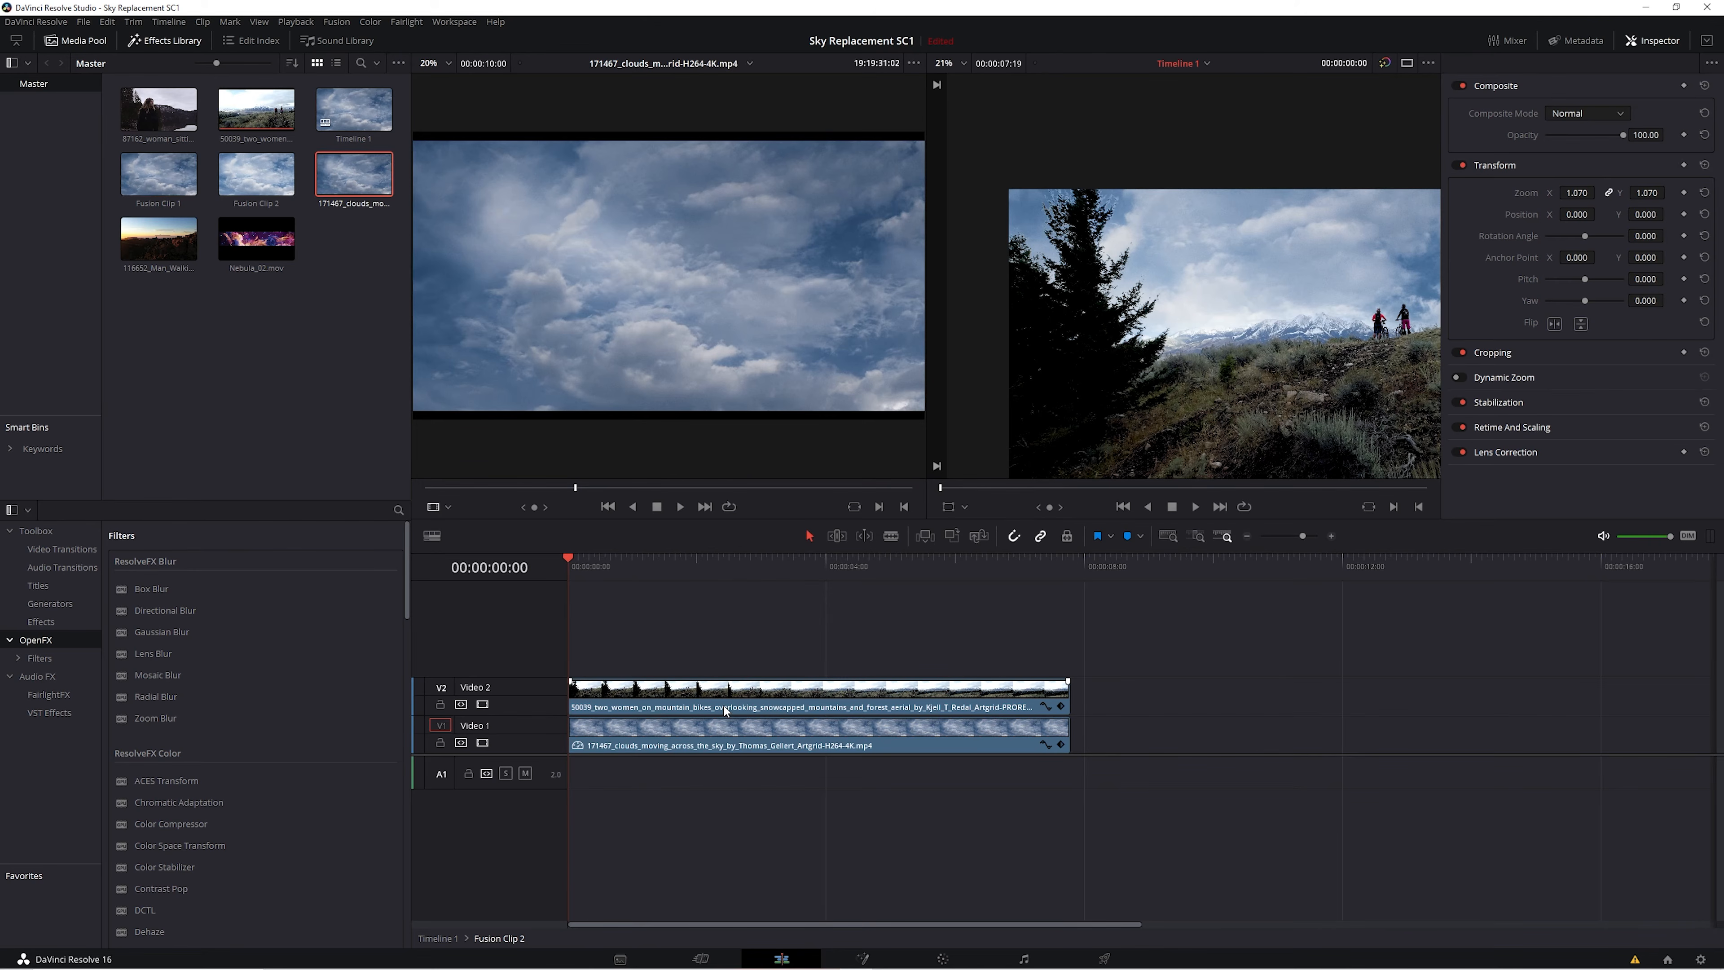
click(435, 536)
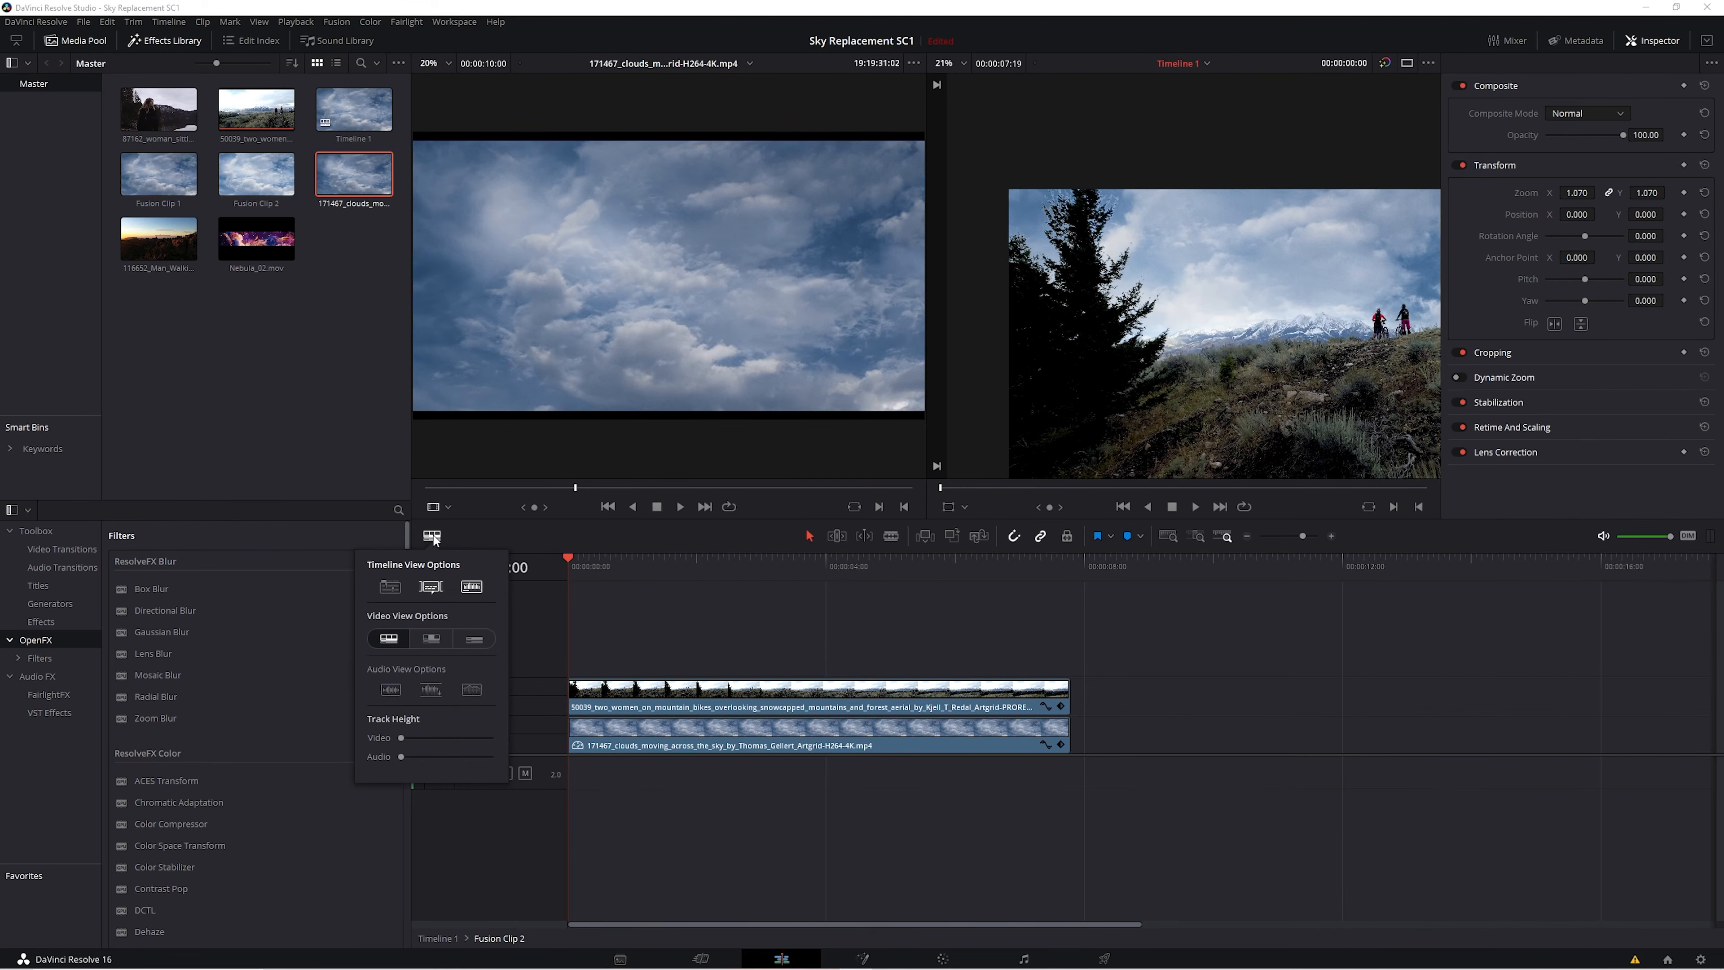
click(391, 588)
Switch back and forth between Timeline 1 and Fusion Clip 2, ending on the Fusion Clip 2 timeline.
click(445, 564)
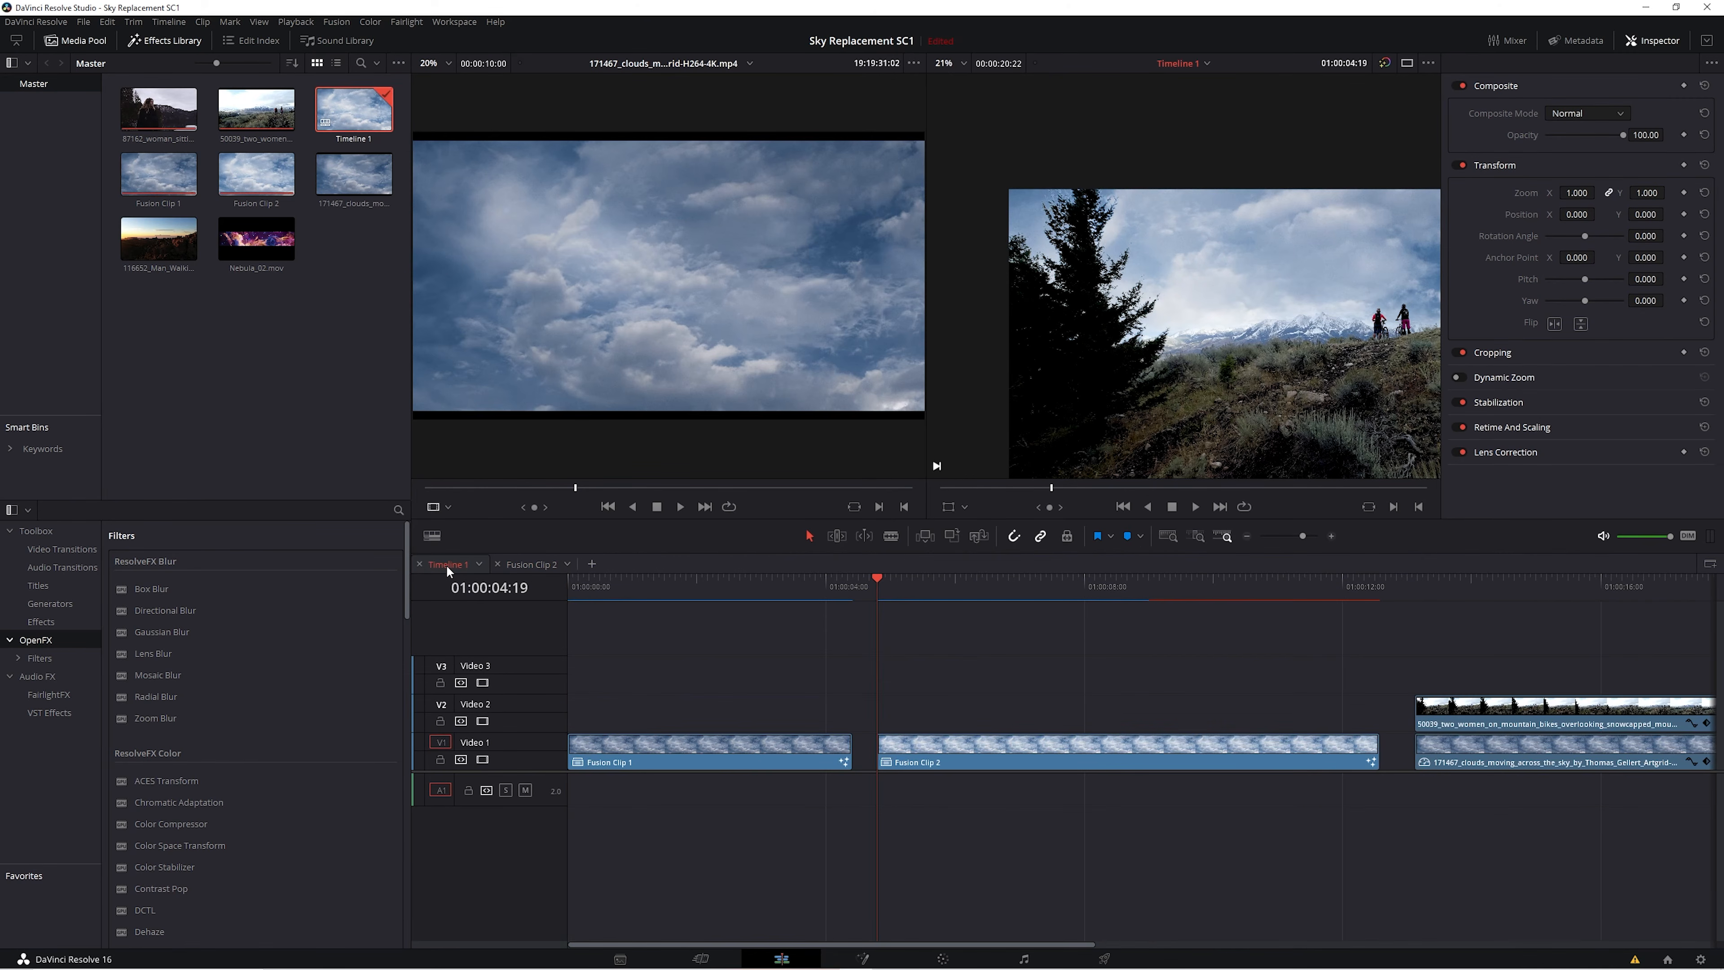
click(527, 563)
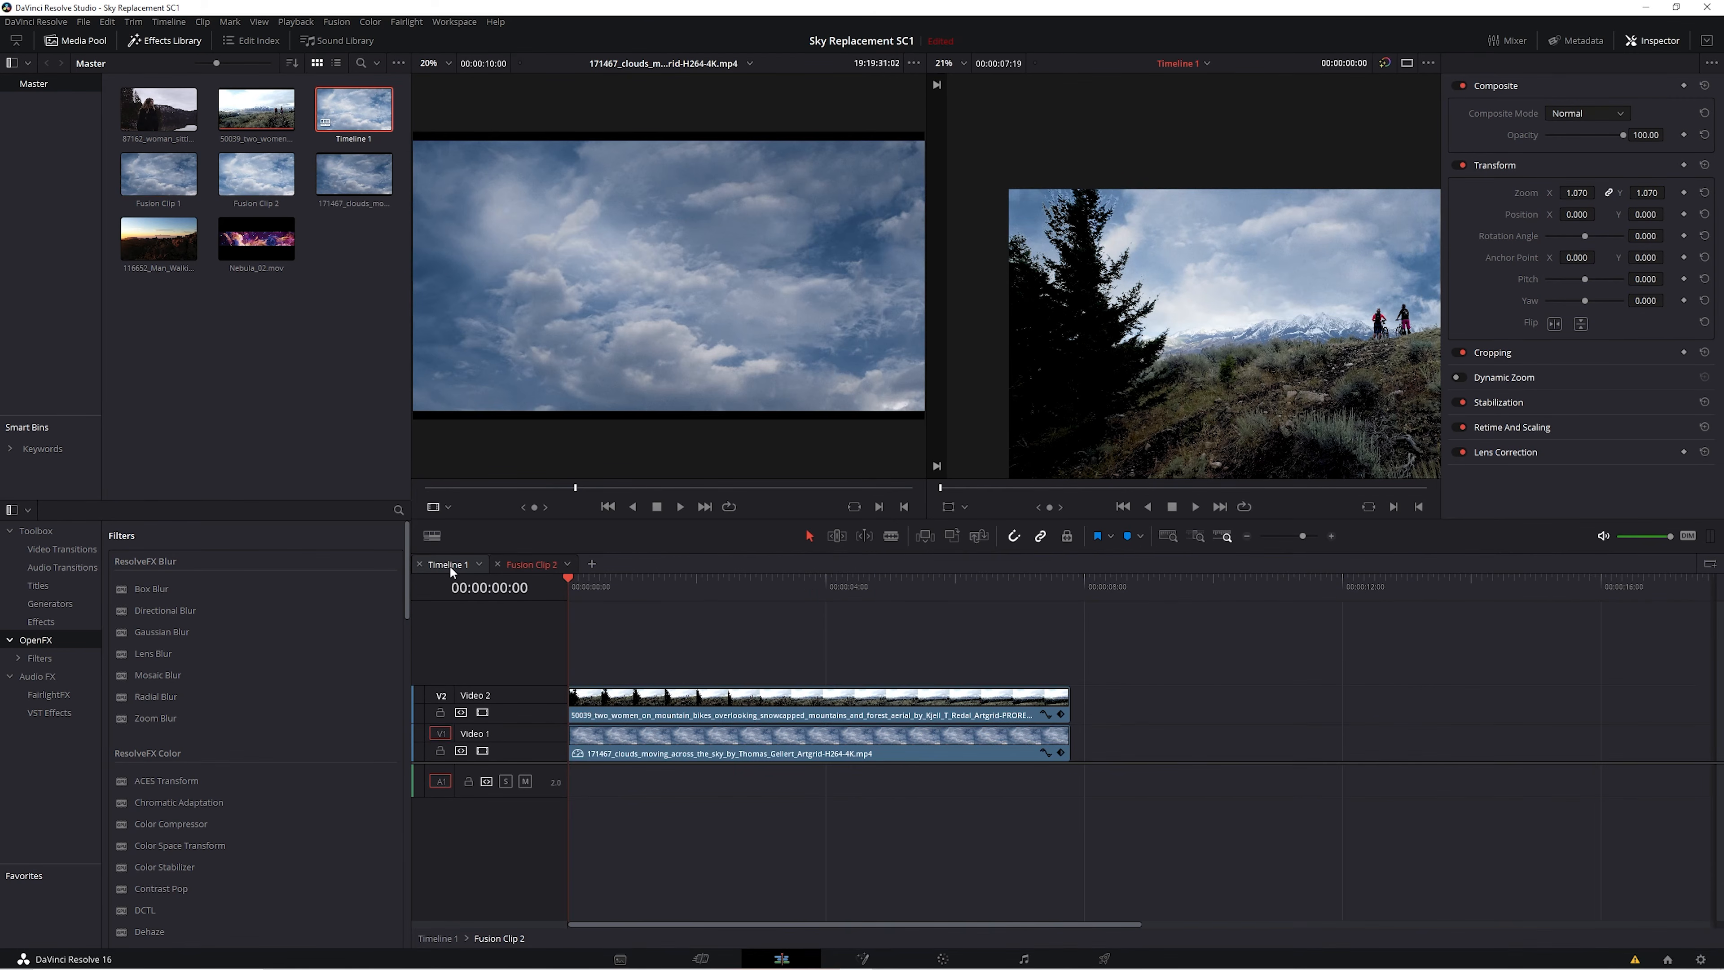
click(450, 563)
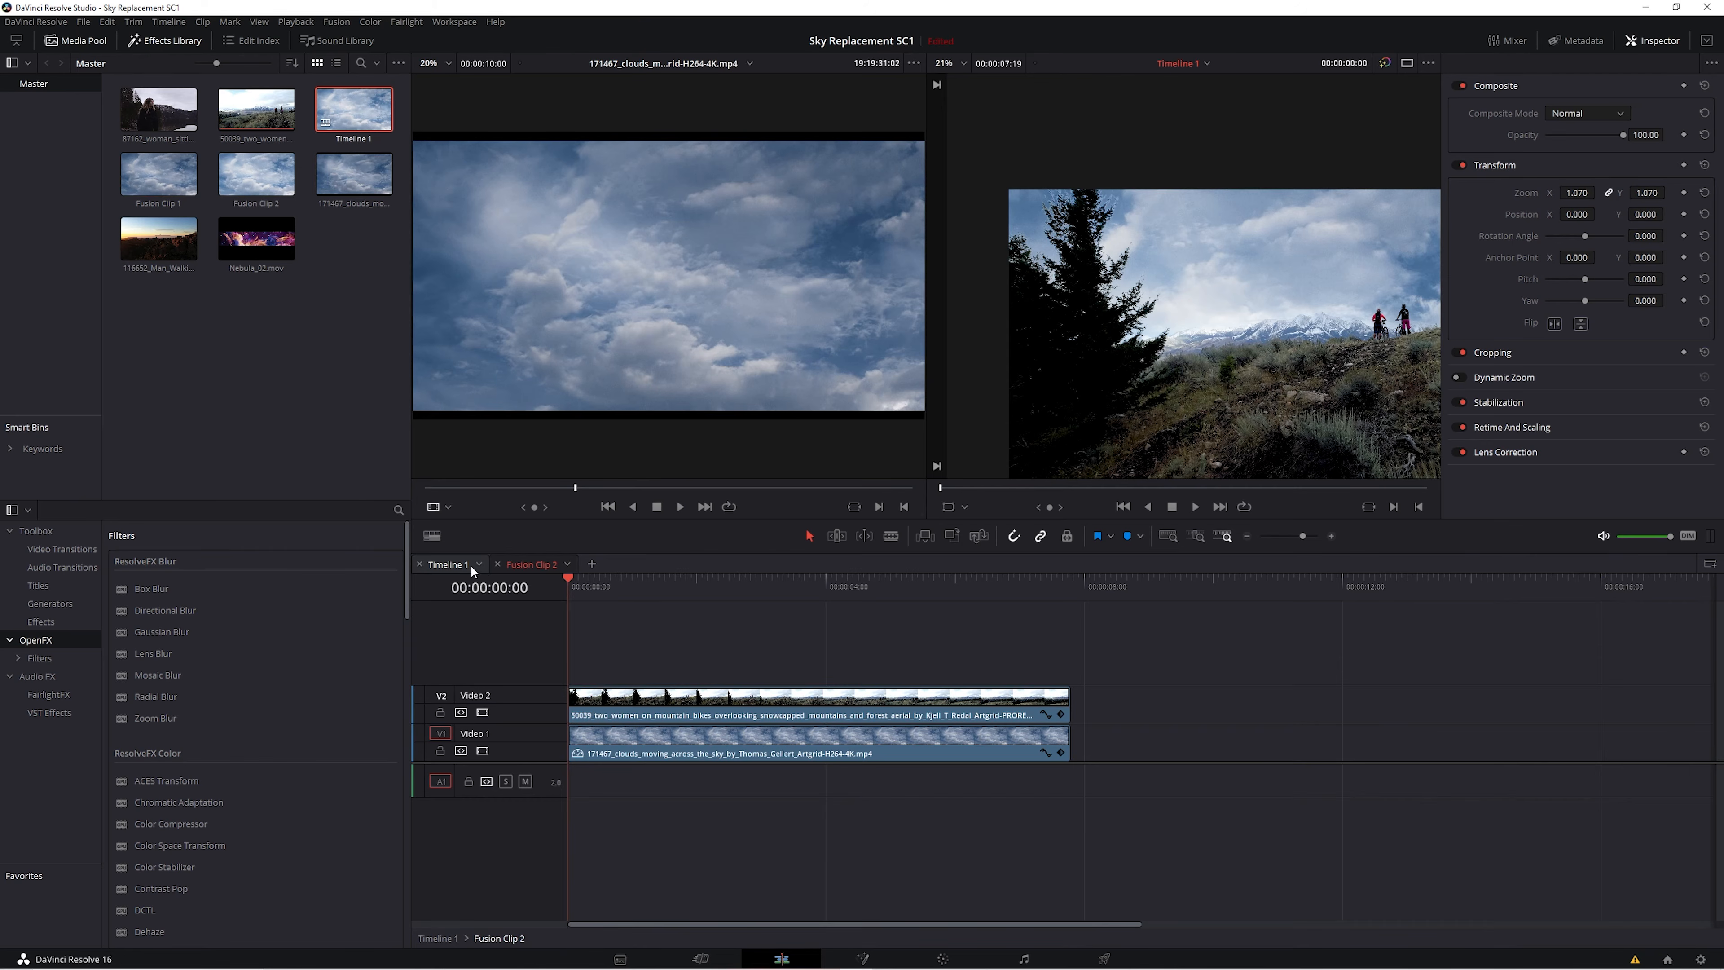
click(523, 569)
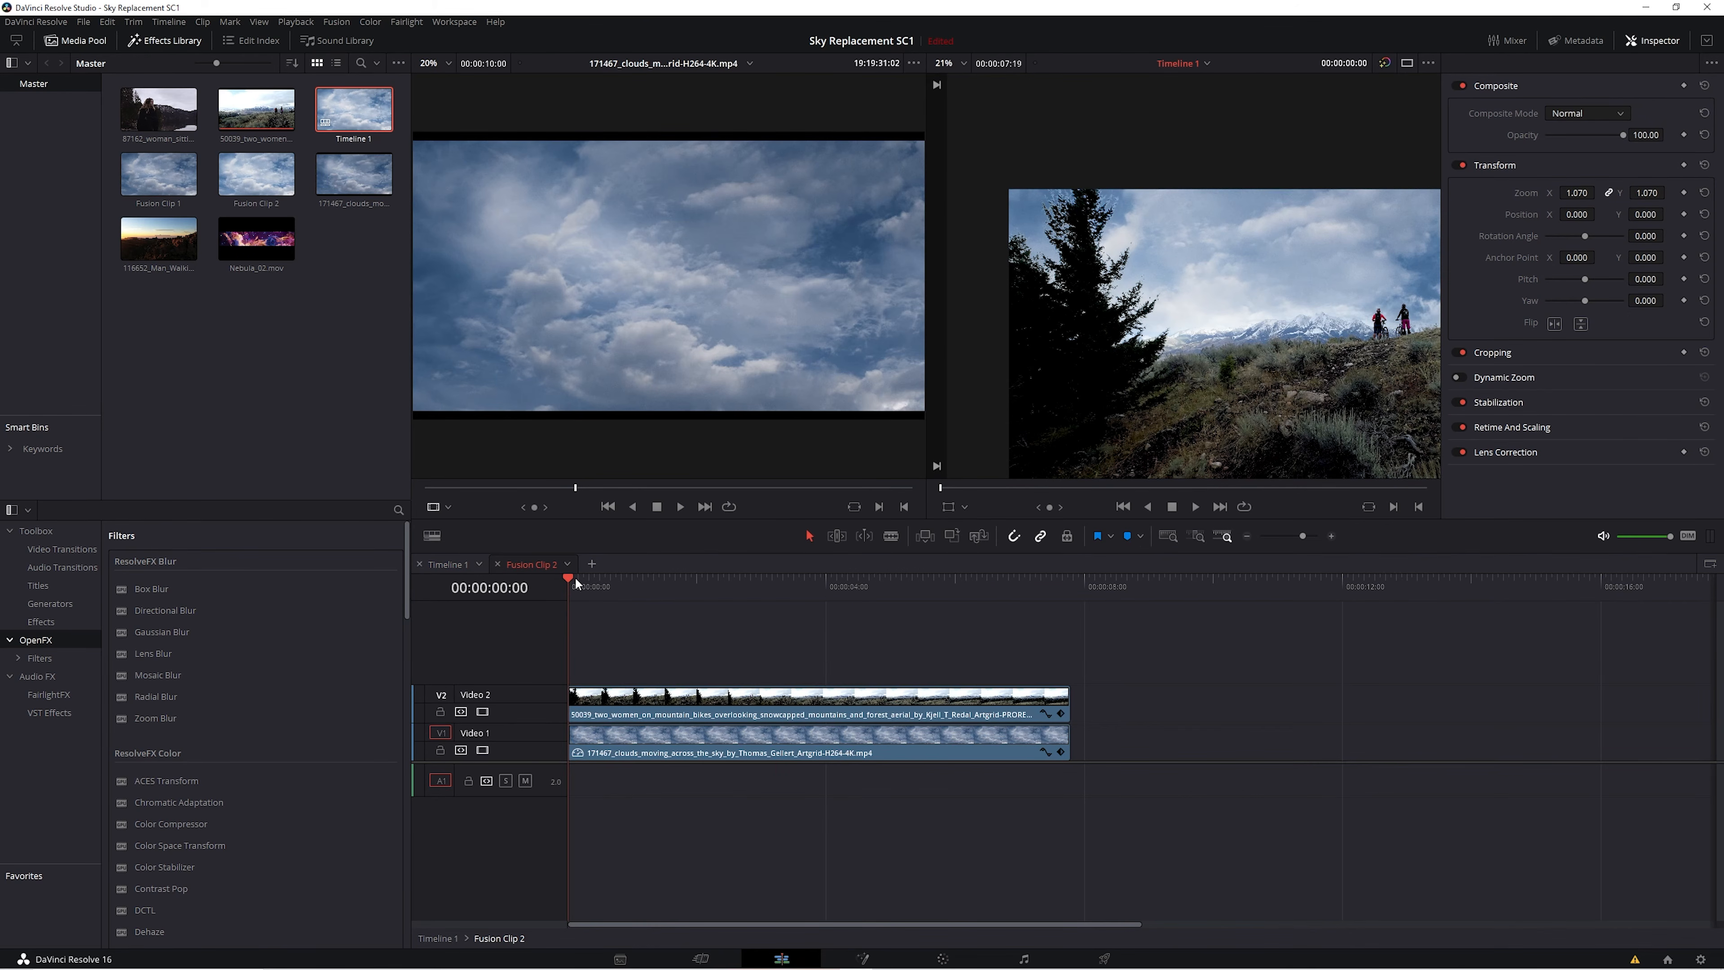
Open the mountain biker clip on Video 2 of Fusion Clip 2 in the Color page.
drag(569, 583, 783, 586)
click(817, 711)
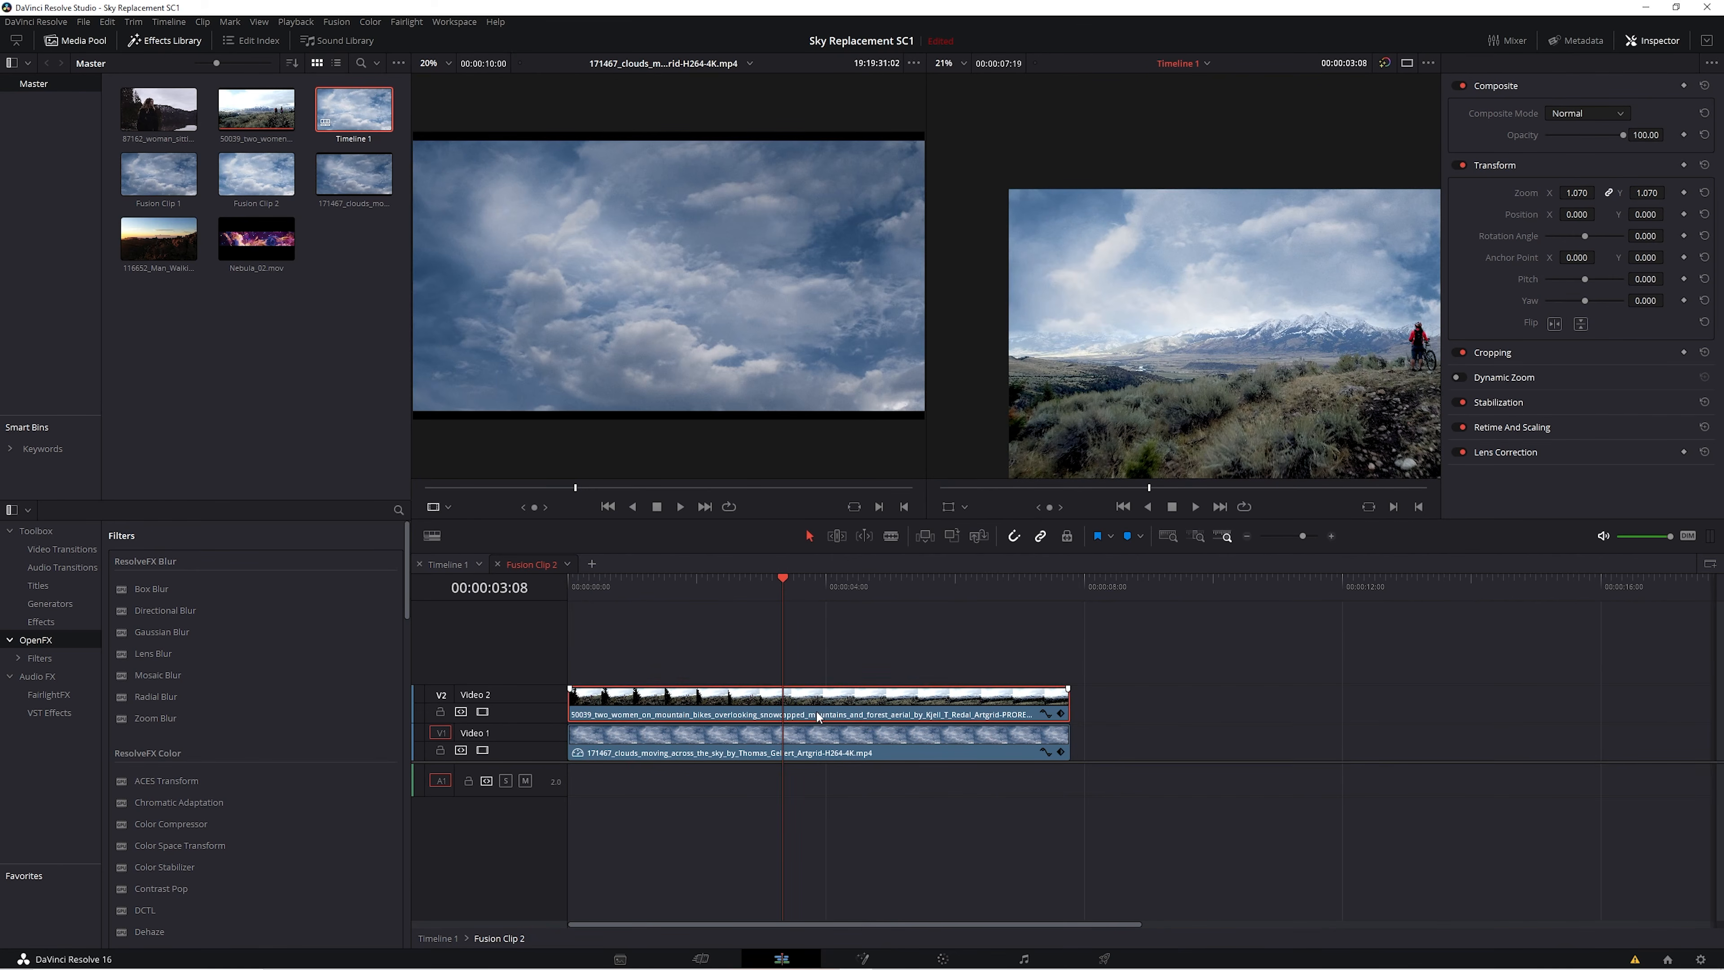
click(943, 958)
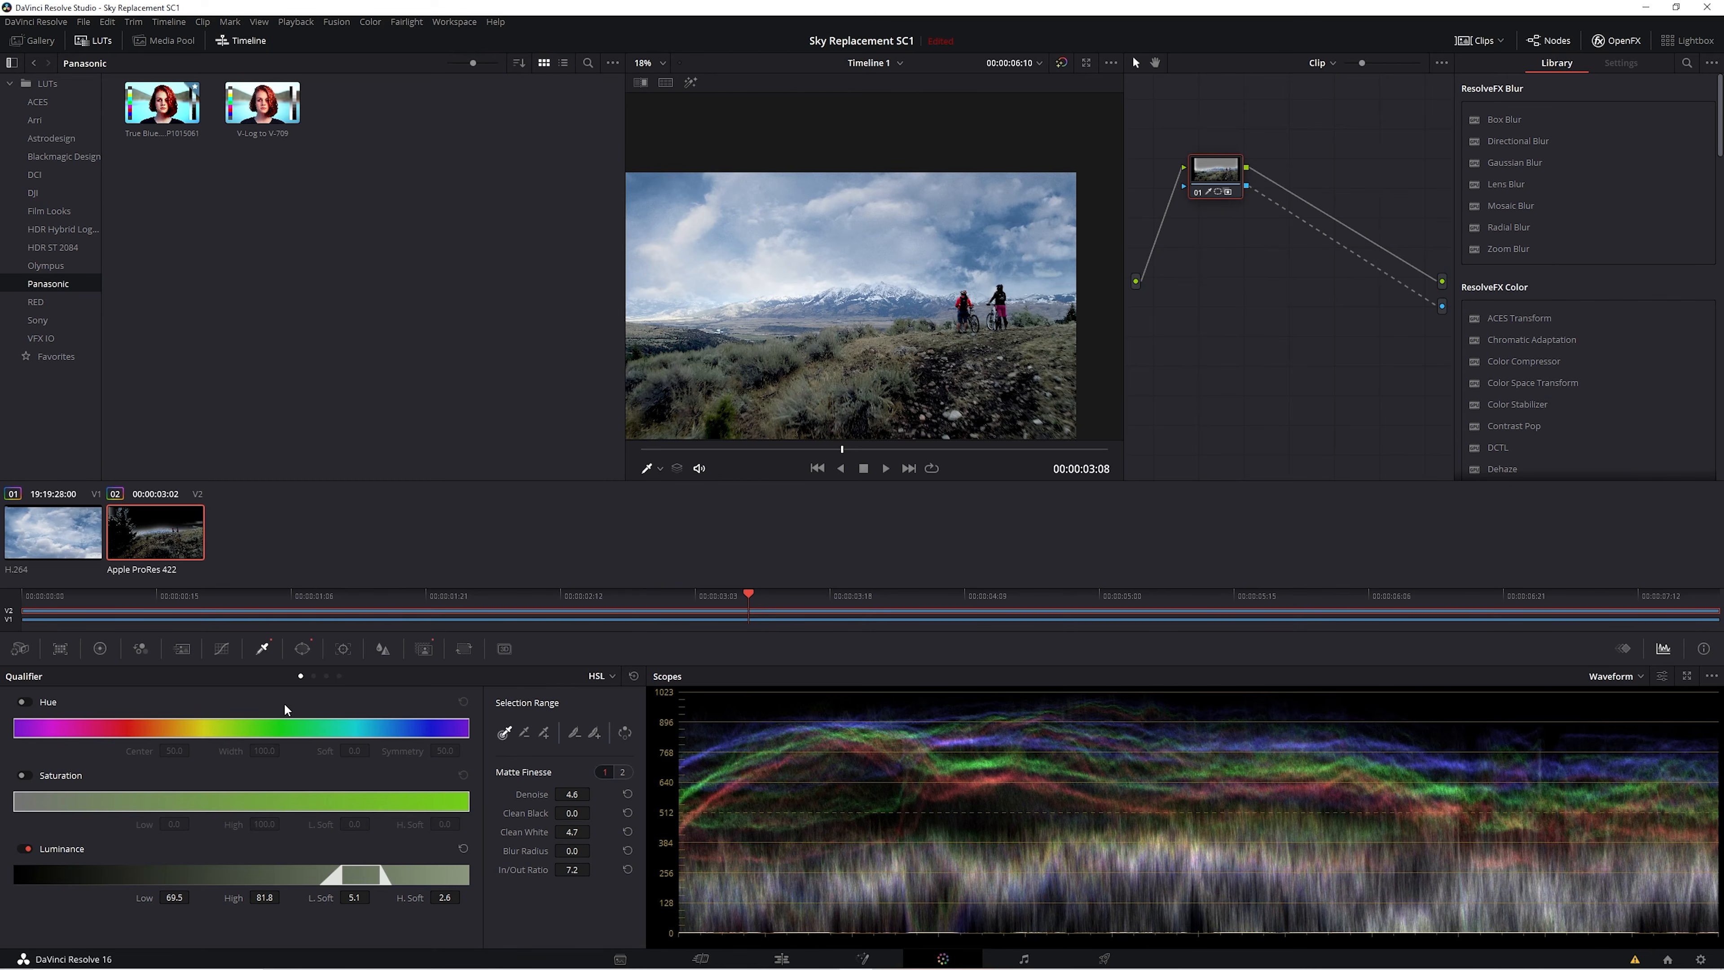
Refine the luminance key around the tree at the clip's start: Low 67.8, L. Soft 9.1, Clean White 20.8 and In/Out Ratio 12.7.
drag(842, 449, 639, 449)
scroll(687, 192, up, 3)
scroll(688, 191, up, 2)
drag(710, 163, 1026, 263)
scroll(858, 261, up, 4)
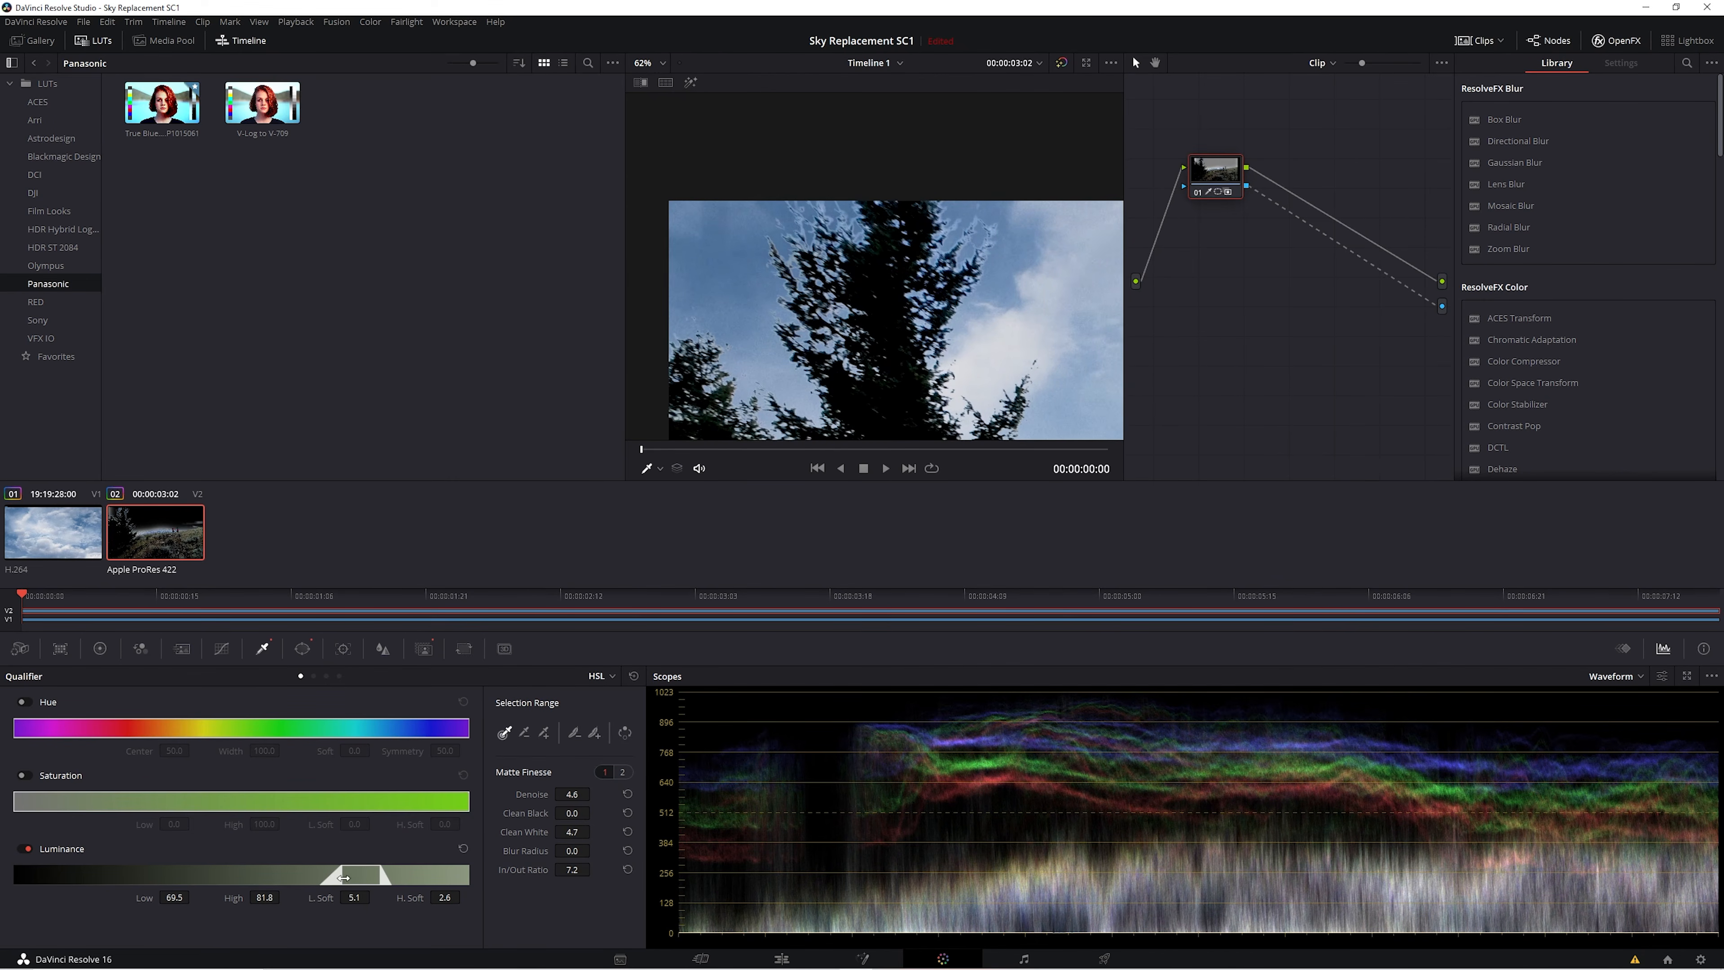
drag(343, 877, 370, 898)
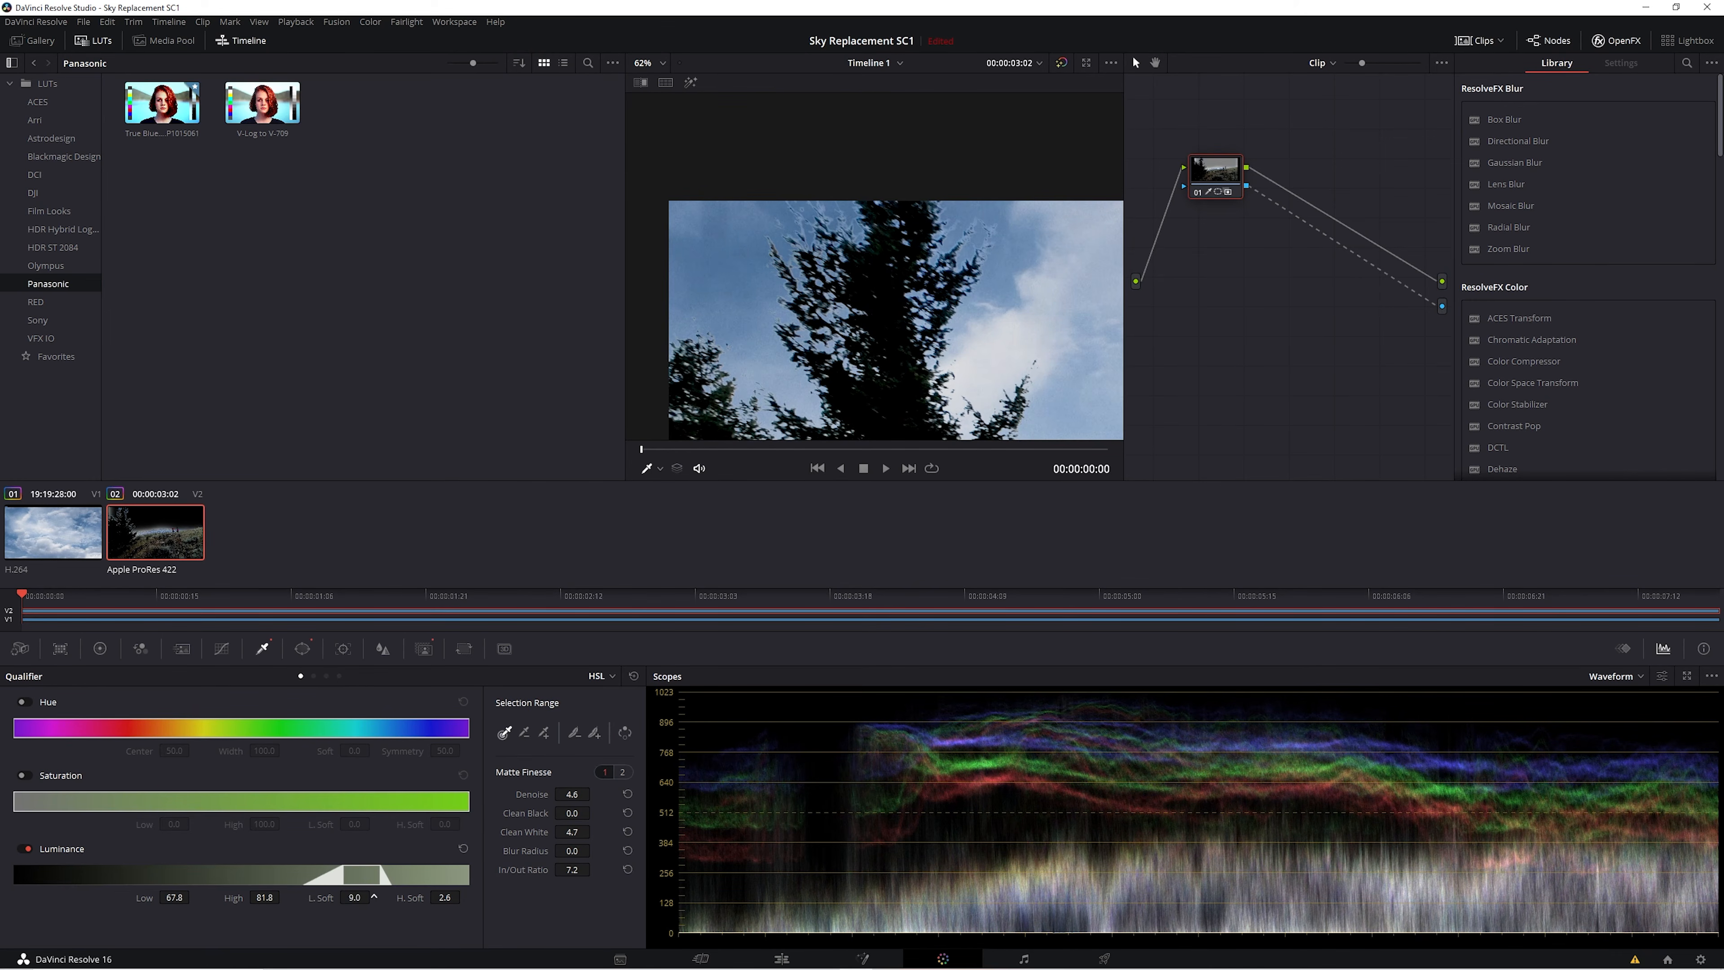
drag(572, 869, 594, 869)
drag(572, 830, 596, 831)
Inspect the refined key edges around the tree and the two bikers up close in the viewer.
scroll(891, 373, down, 5)
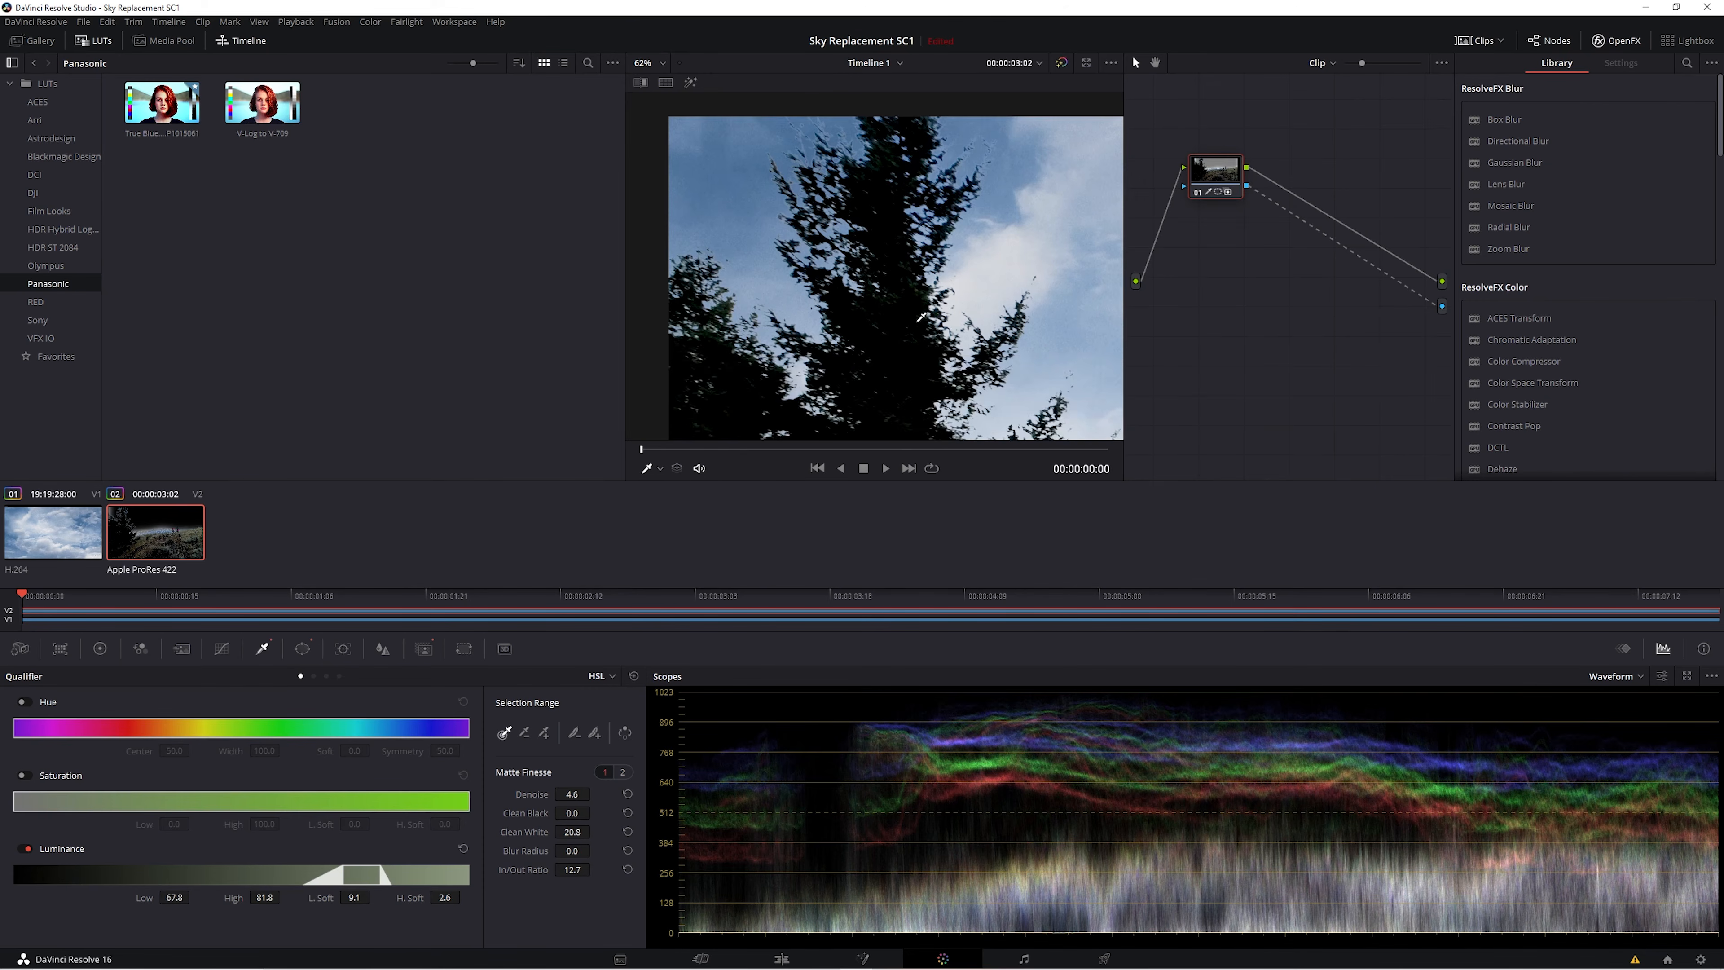
scroll(894, 316, up, 5)
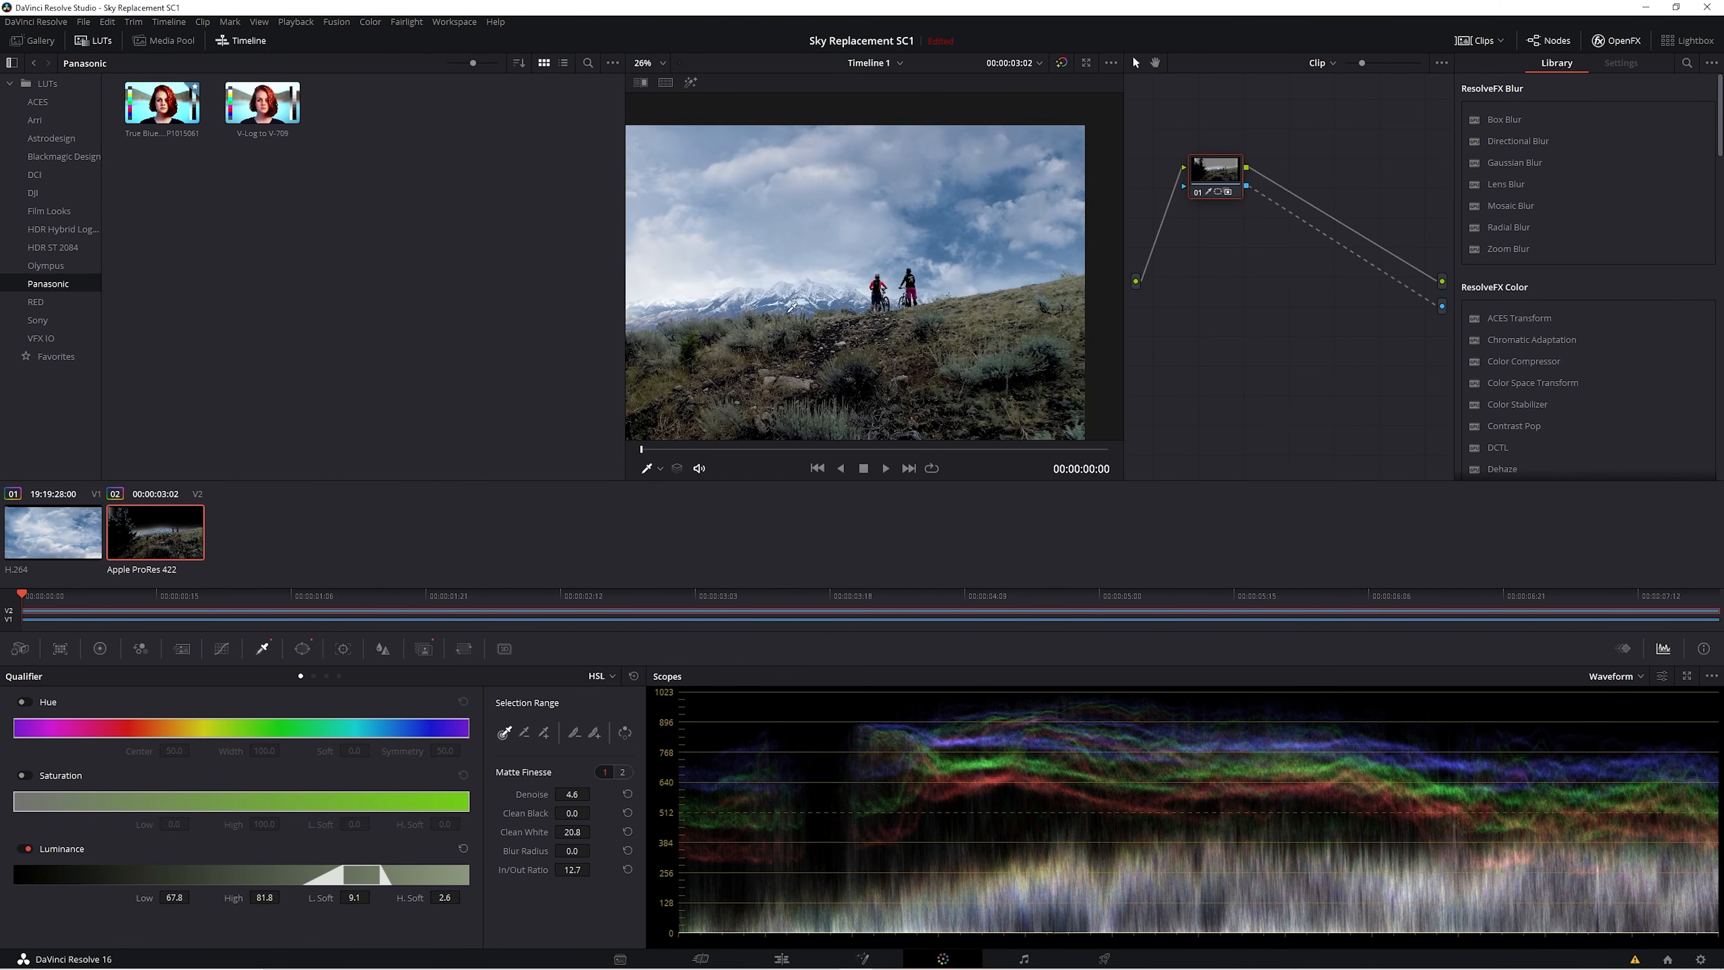
scroll(894, 319, up, 1)
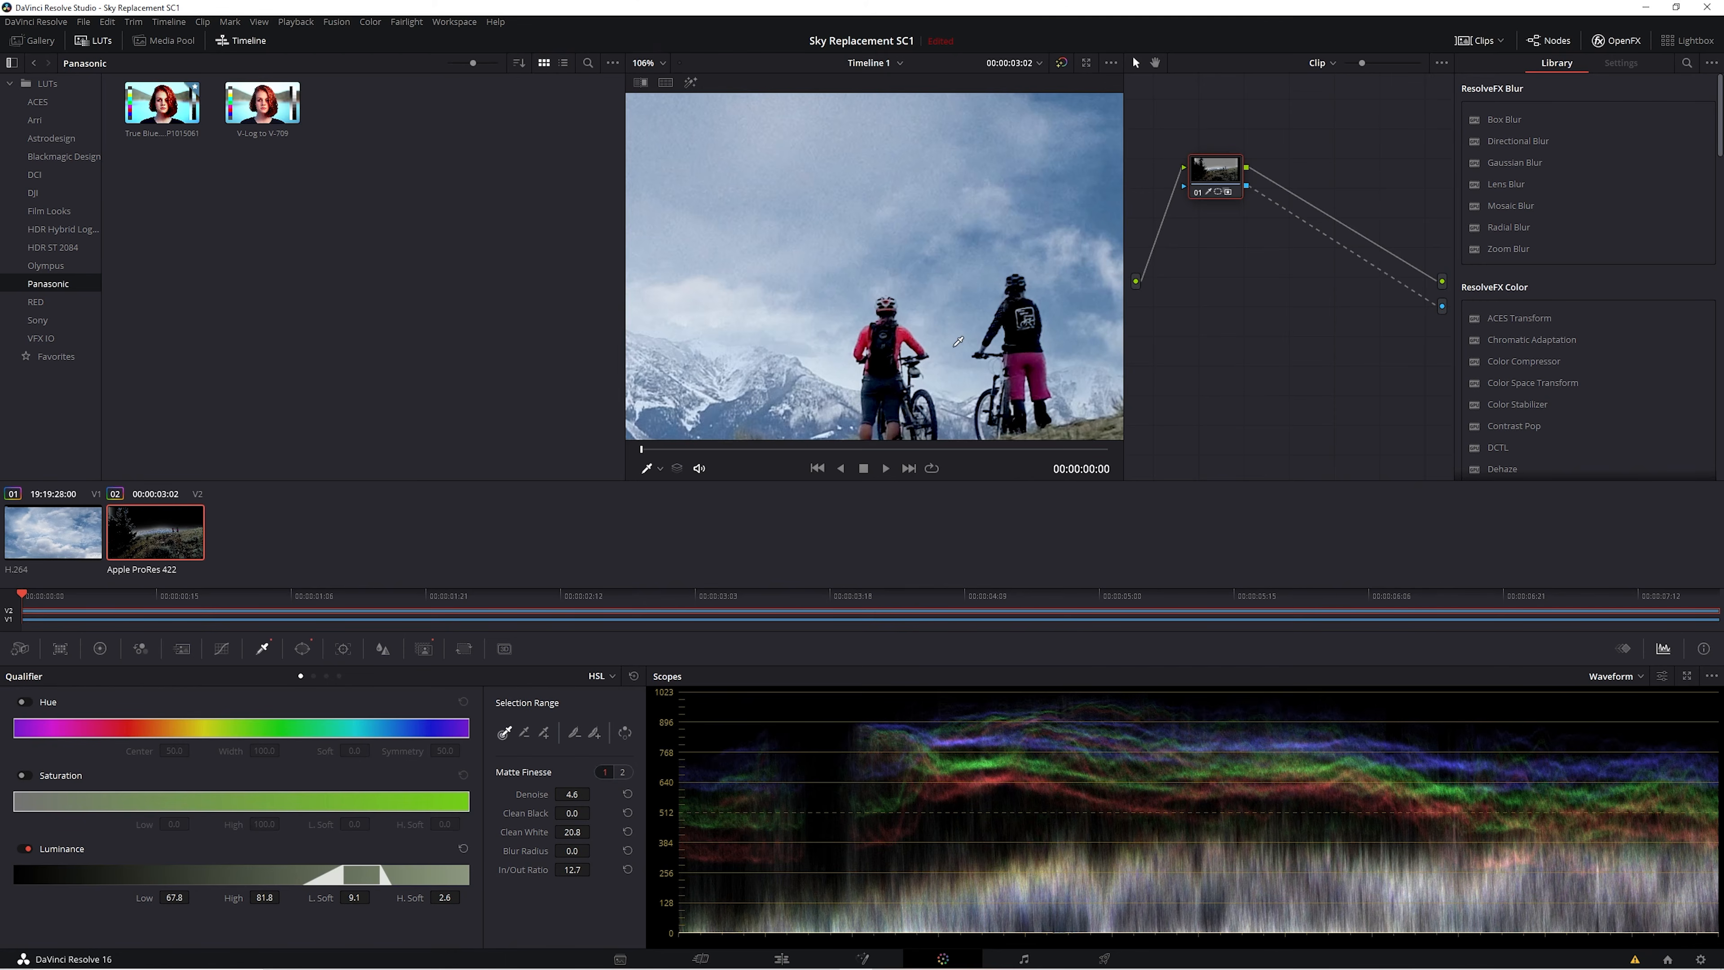
drag(958, 333, 726, 293)
drag(1035, 349, 1044, 282)
scroll(747, 290, down, 6)
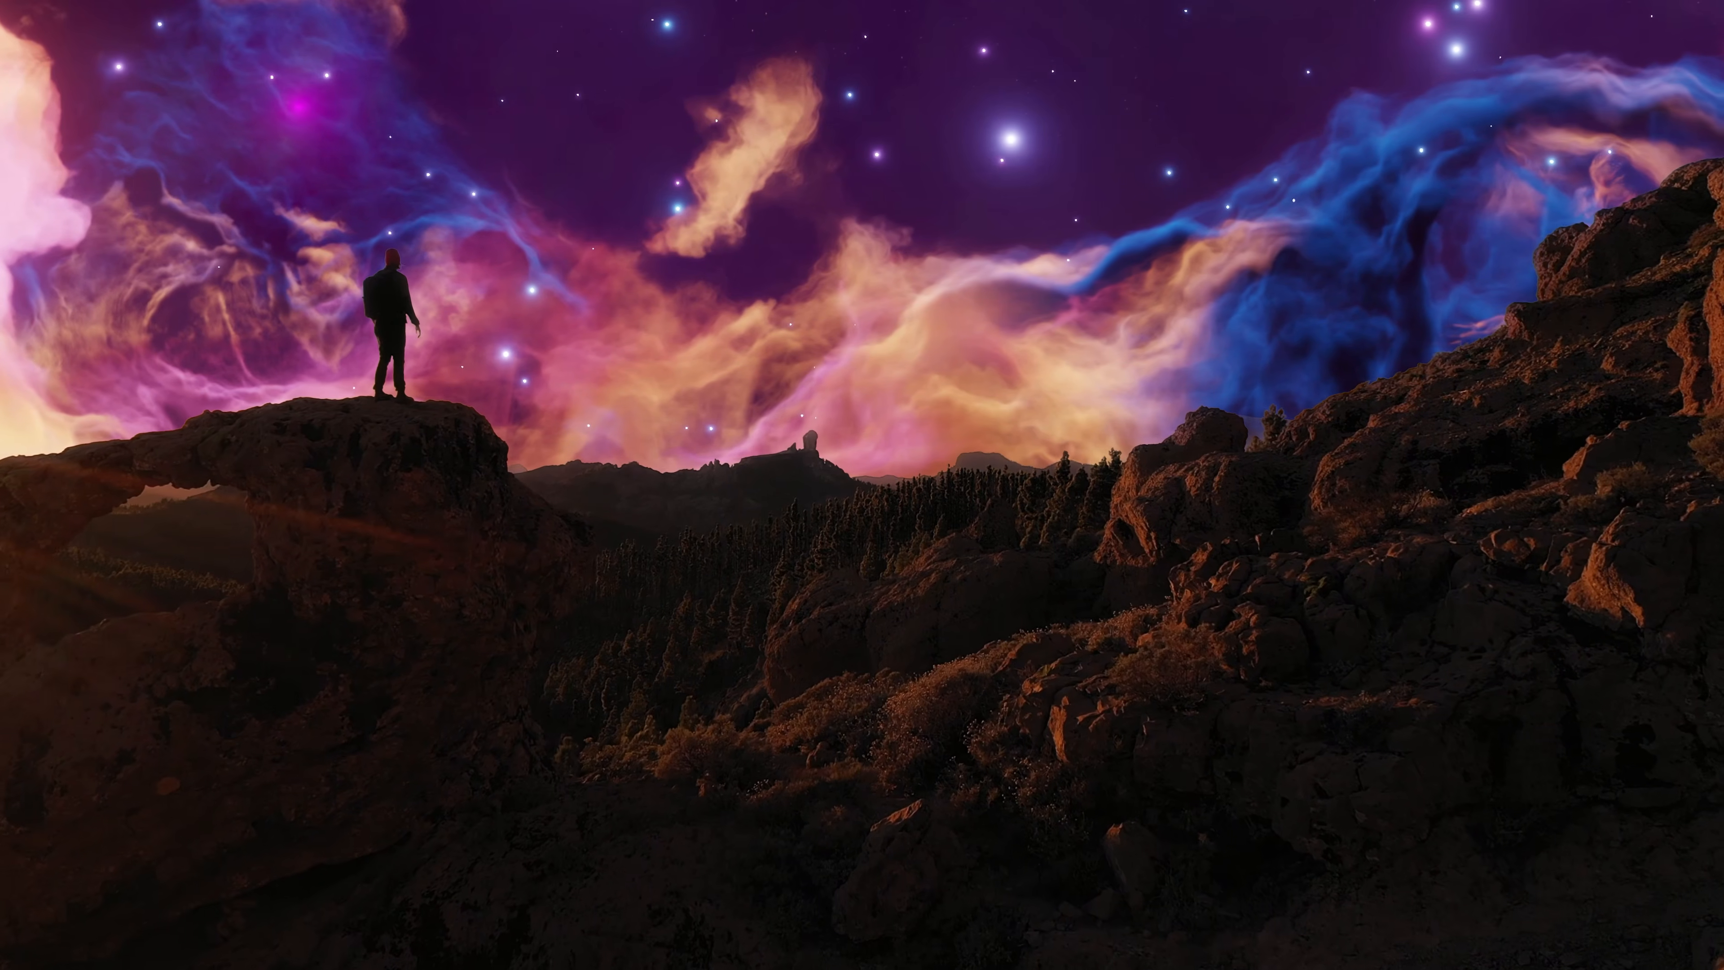
Place the Man Walking Summit Alone clip on Video 2 of Timeline 1 after Fusion Clip 2, and show its full frame.
drag(800, 672, 800, 740)
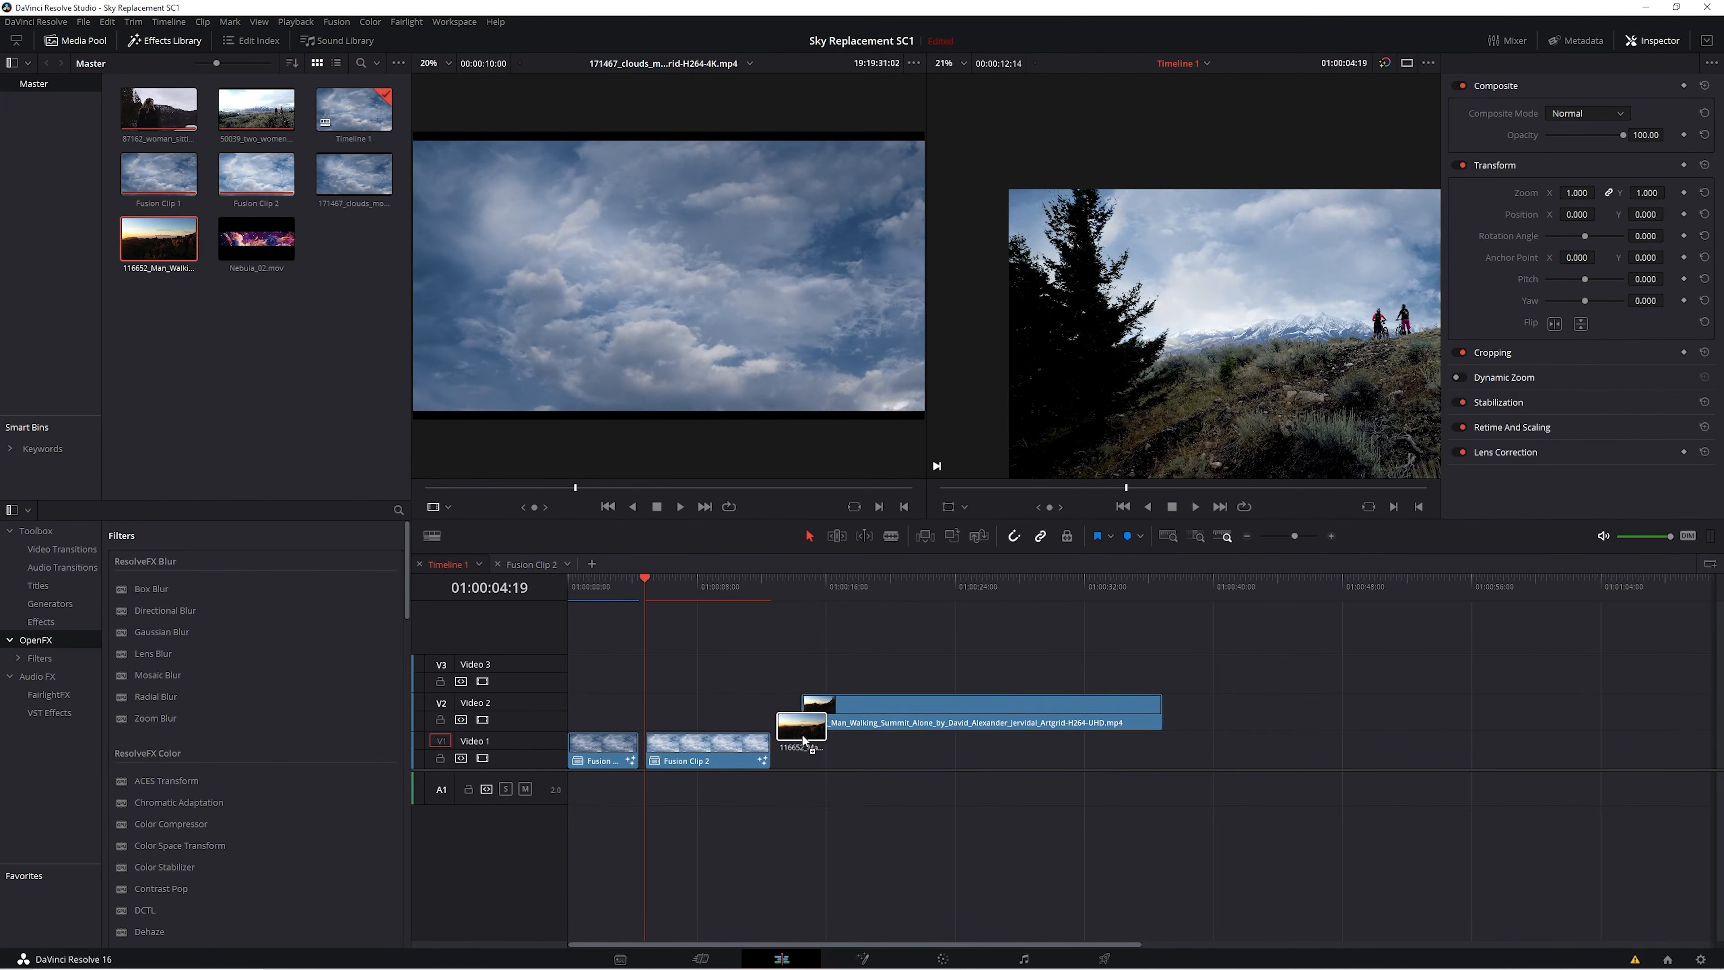
click(833, 582)
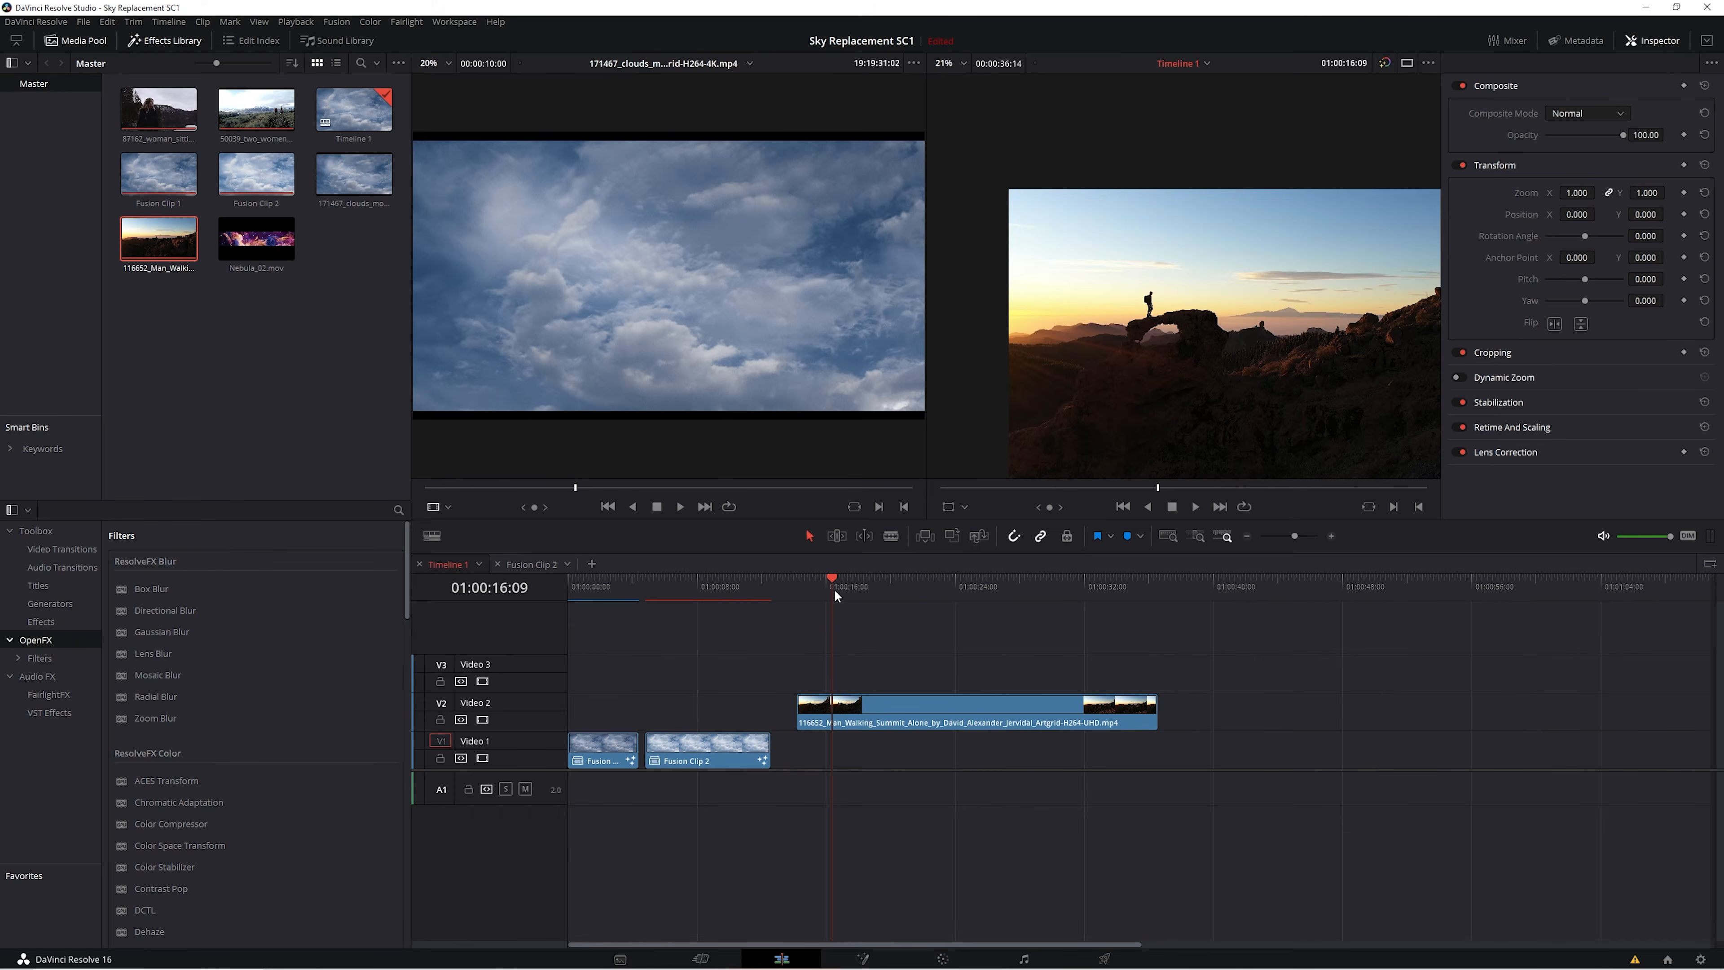
scroll(1174, 369, down, 3)
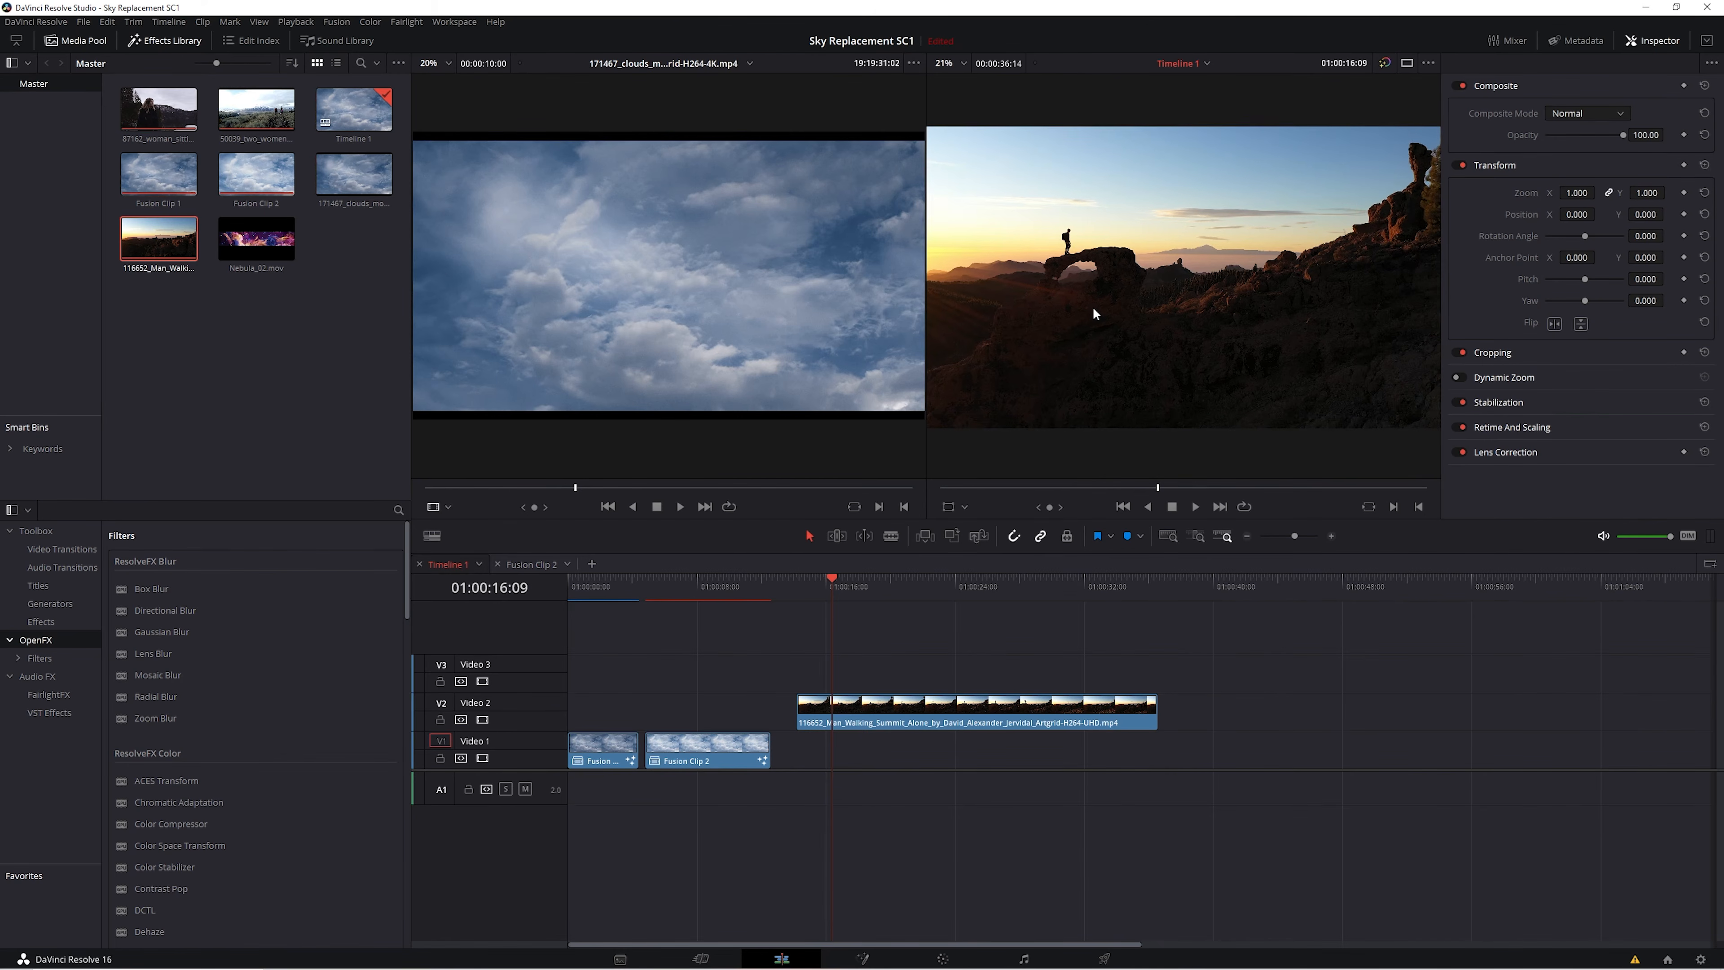
drag(1193, 302, 1186, 302)
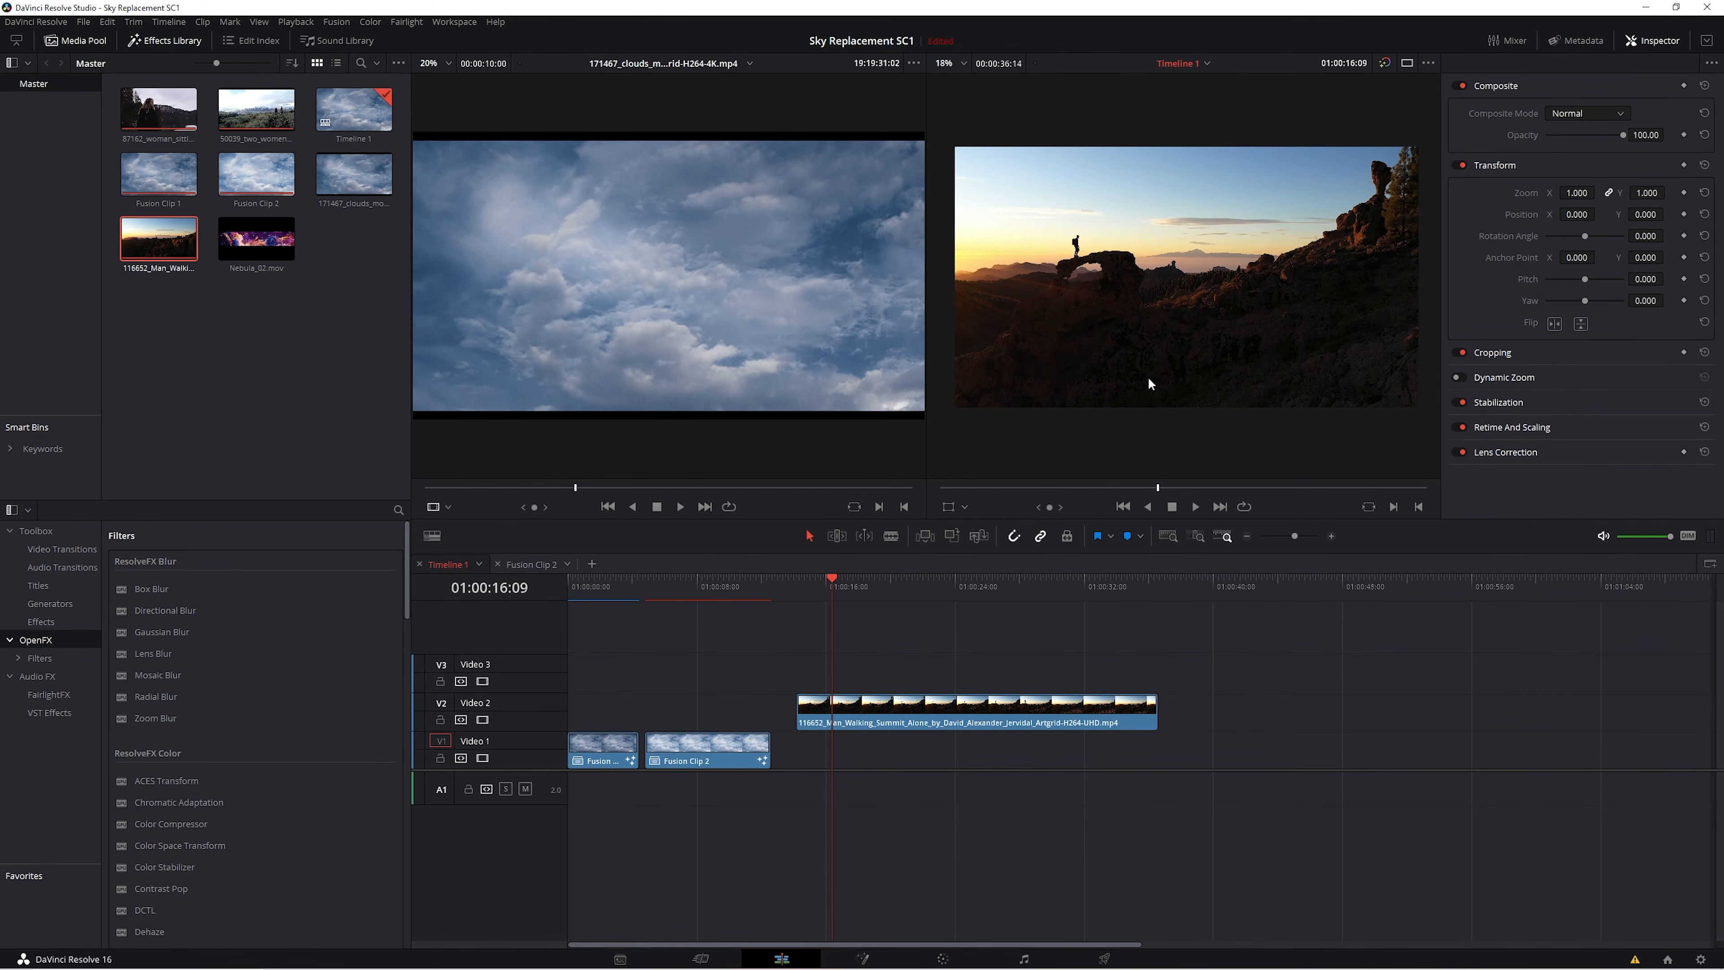
Preview Nebula_02.mov, place it on Video 1 beneath the summit clip and trim its end to match.
click(251, 241)
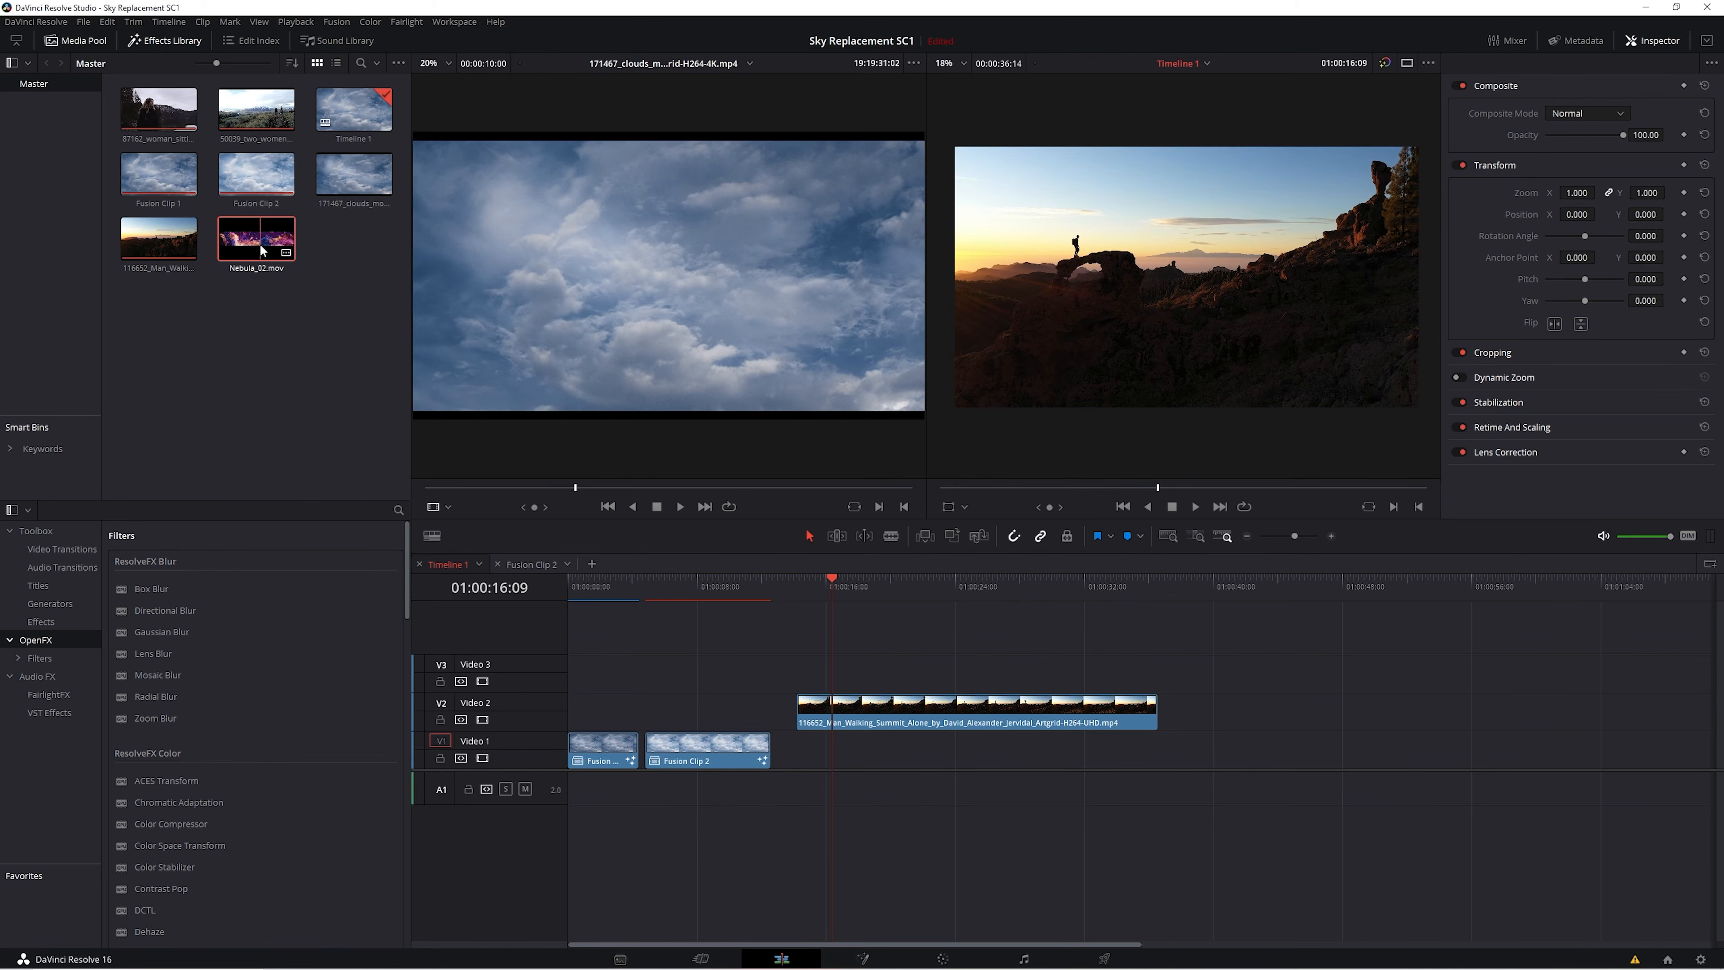
double_click(251, 241)
drag(464, 490, 611, 489)
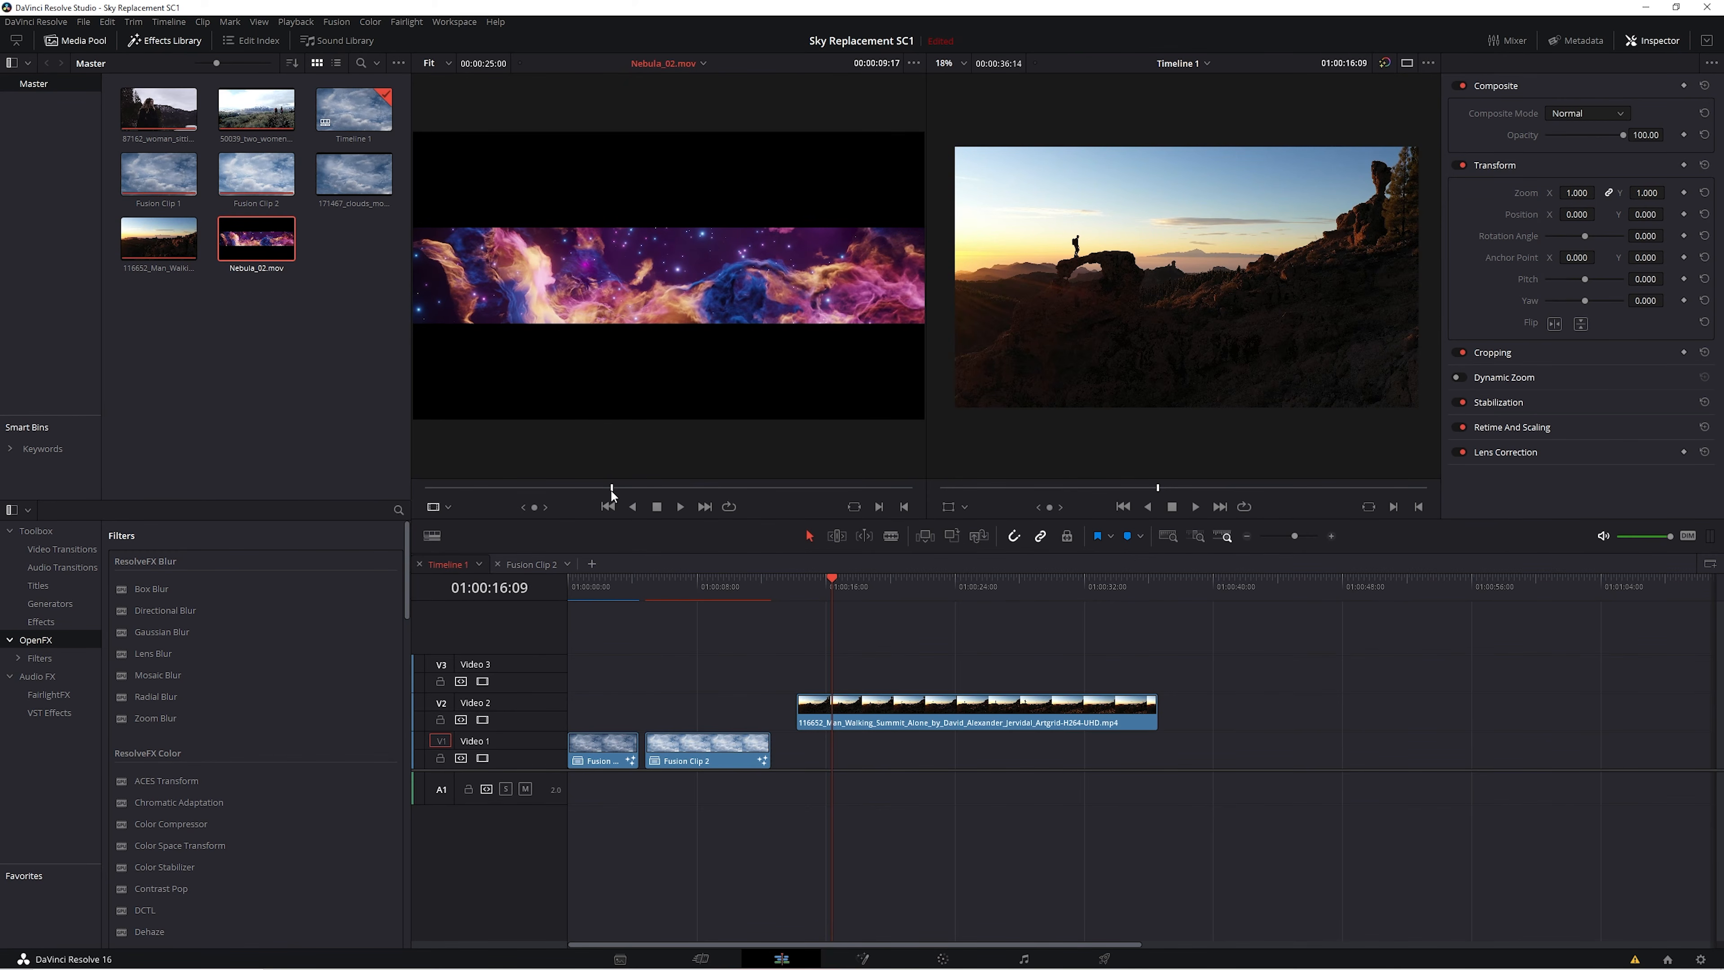
drag(243, 244, 802, 759)
drag(1197, 752, 1158, 762)
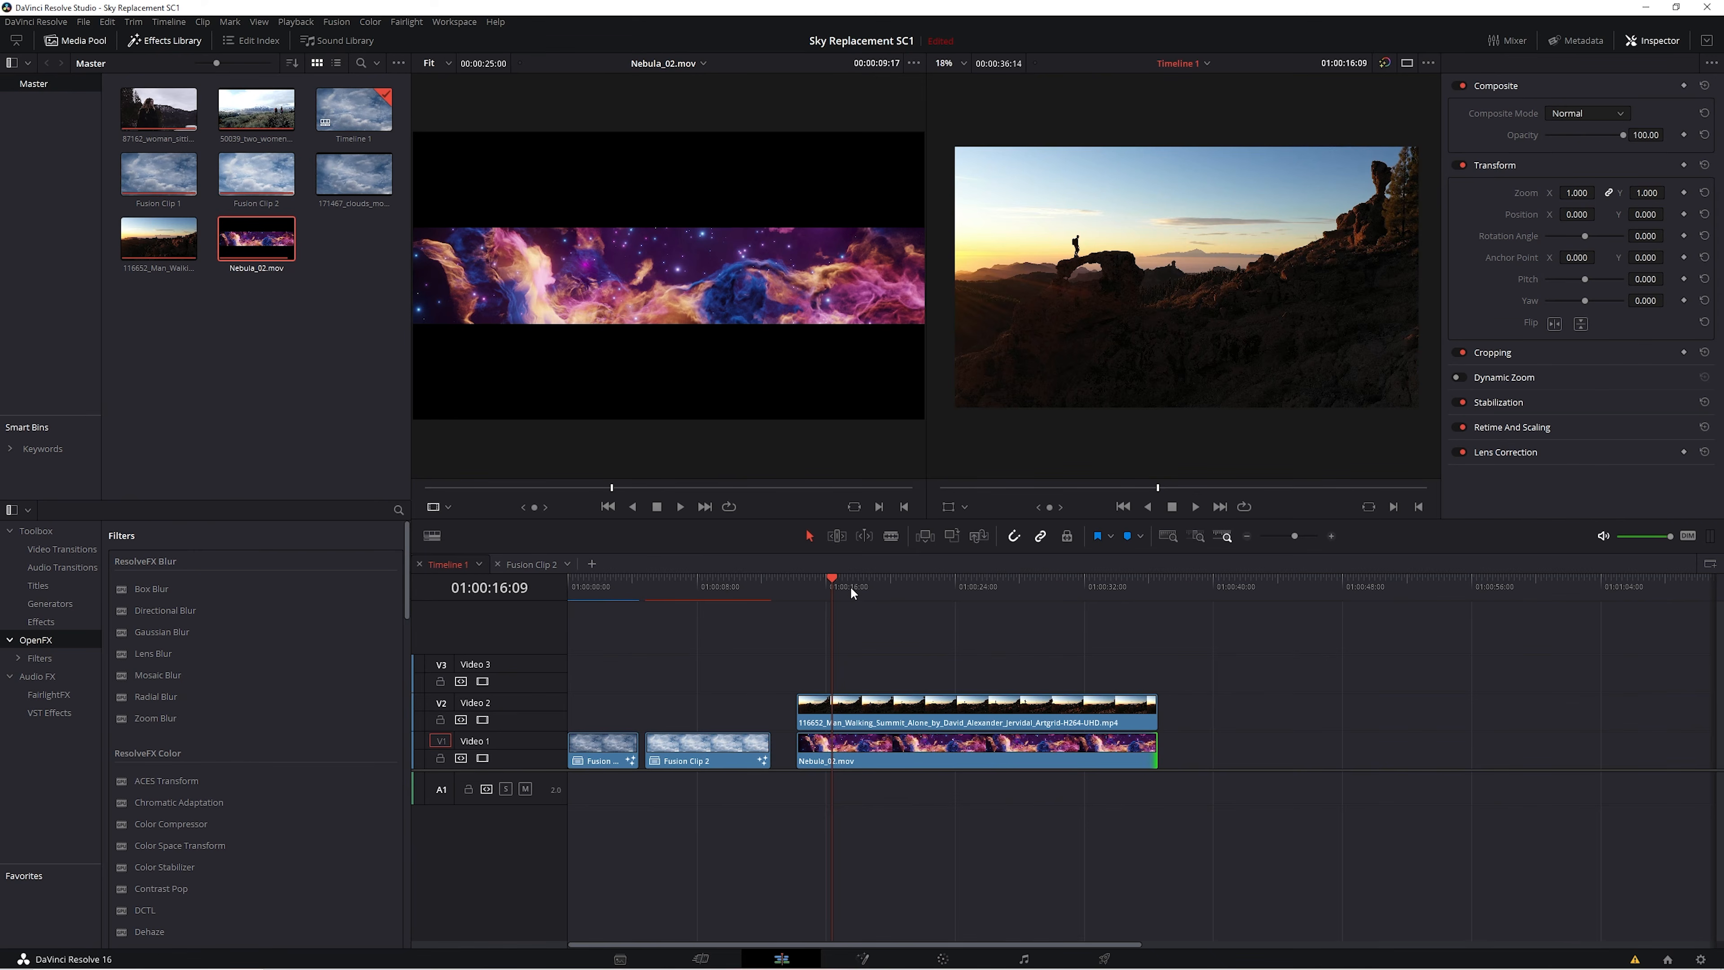
Key the summit clip's sky by luminance only on the Color page, with Low 61.9, High 75.7 and L. Soft 9.9.
click(894, 706)
click(943, 958)
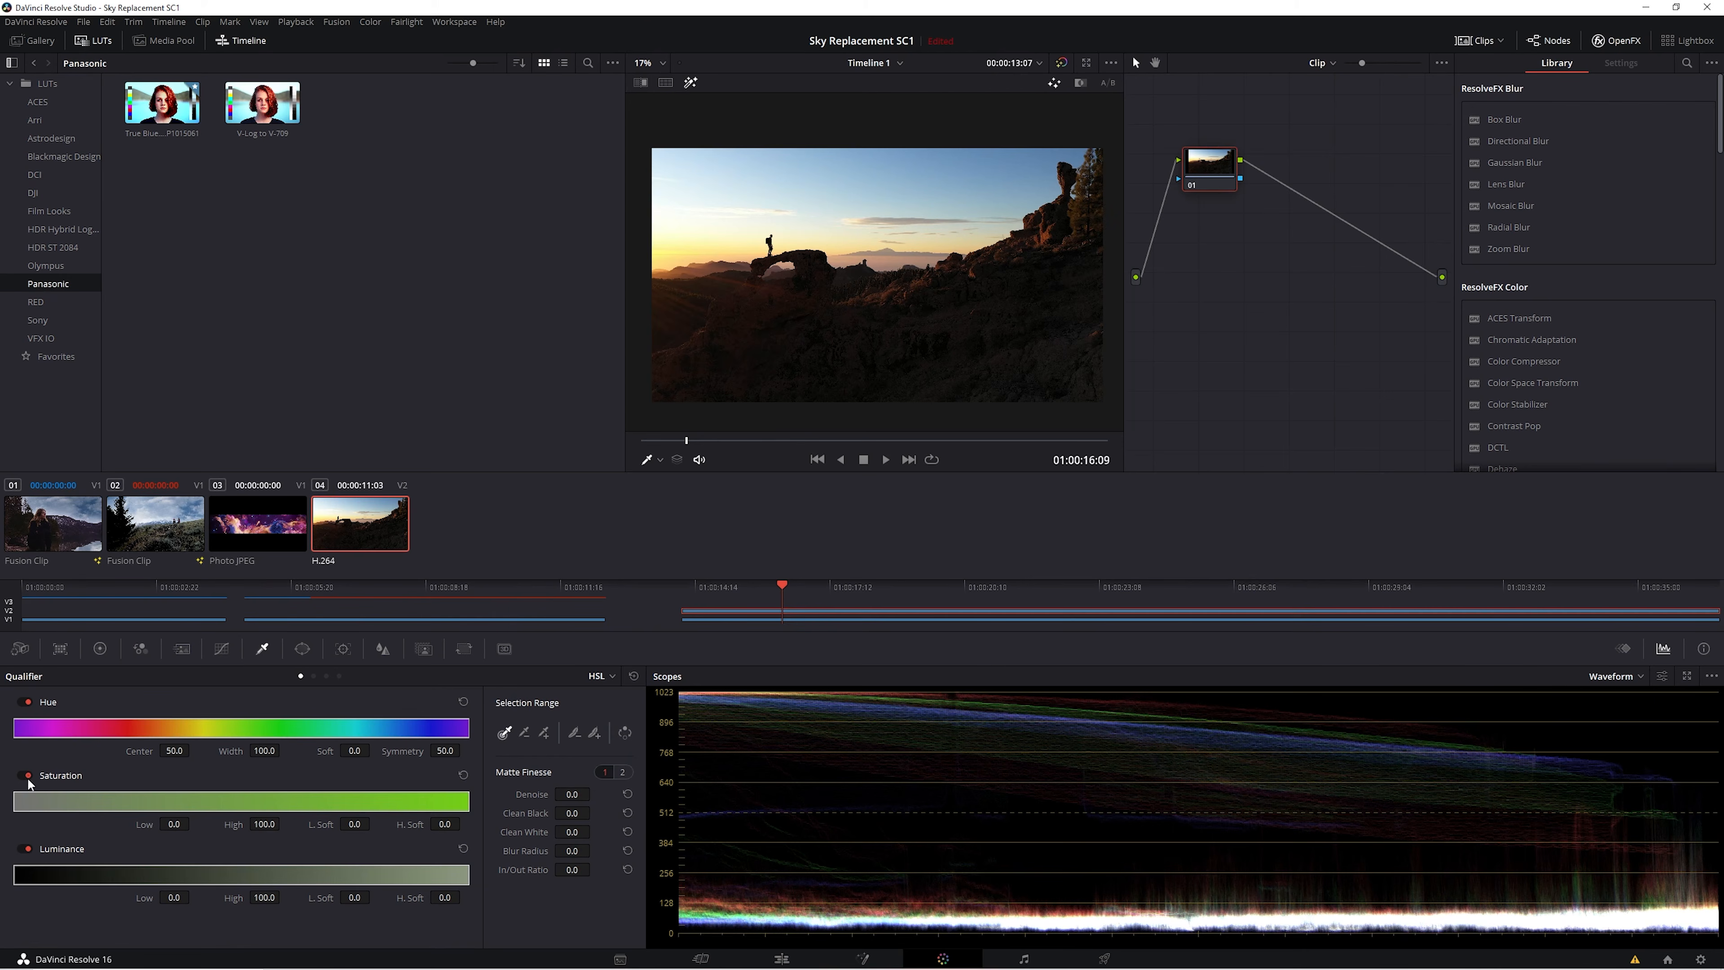
click(28, 703)
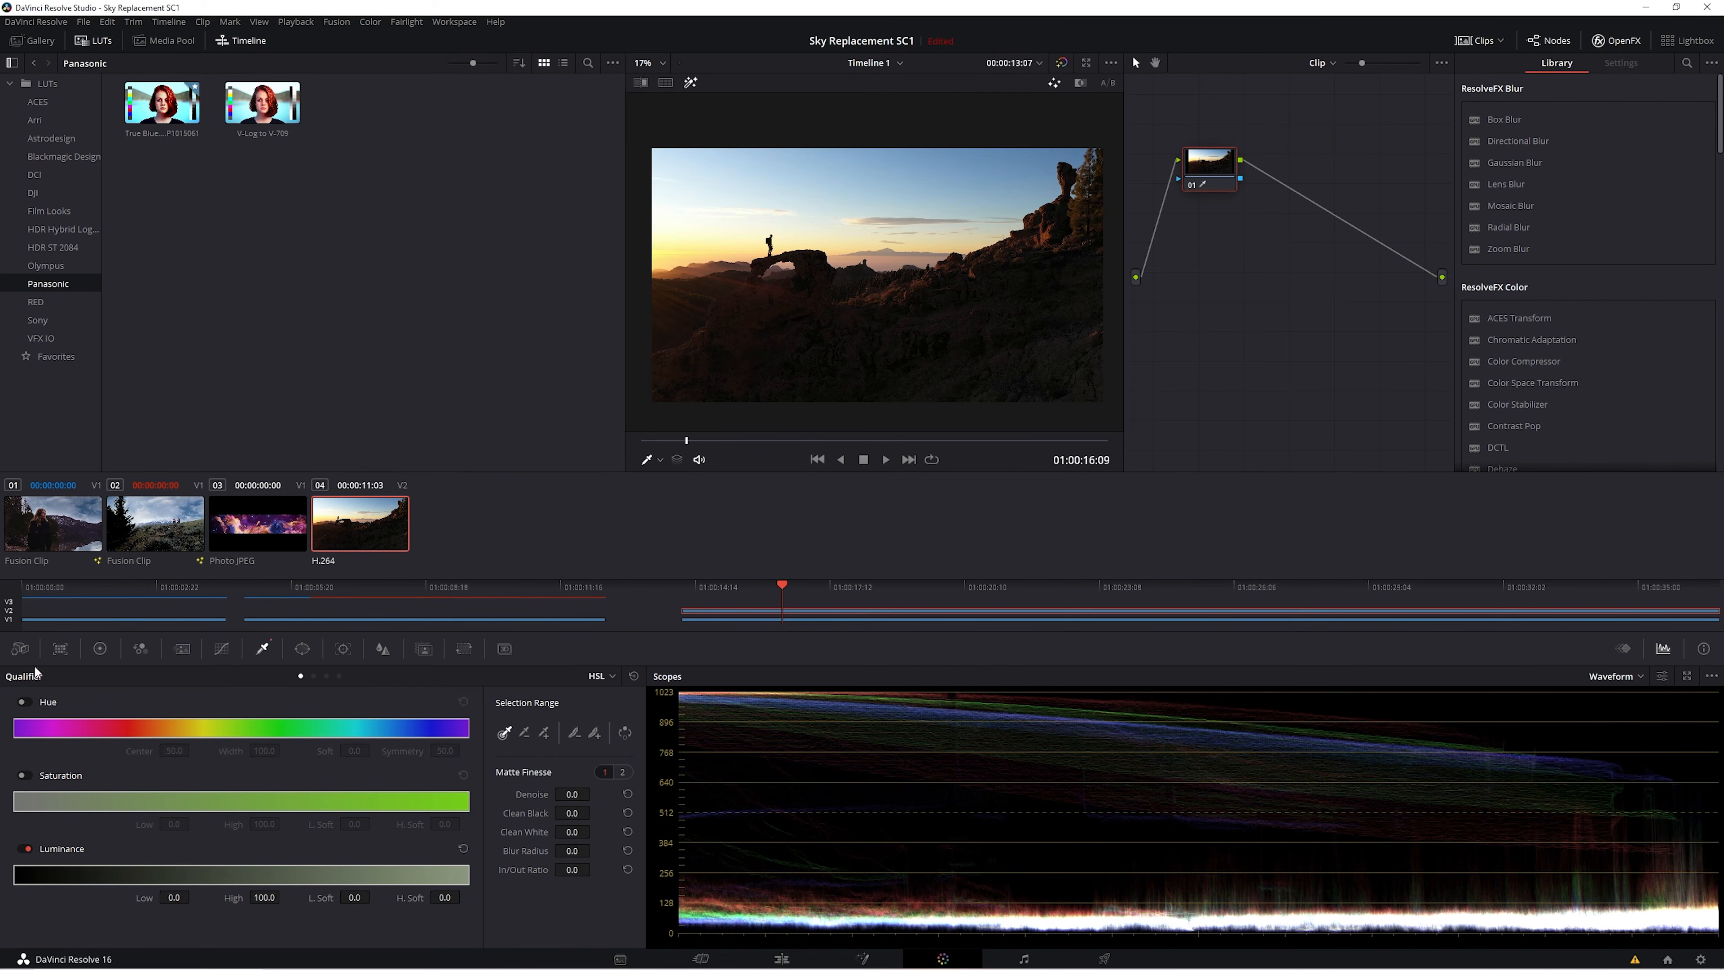
drag(827, 174, 848, 177)
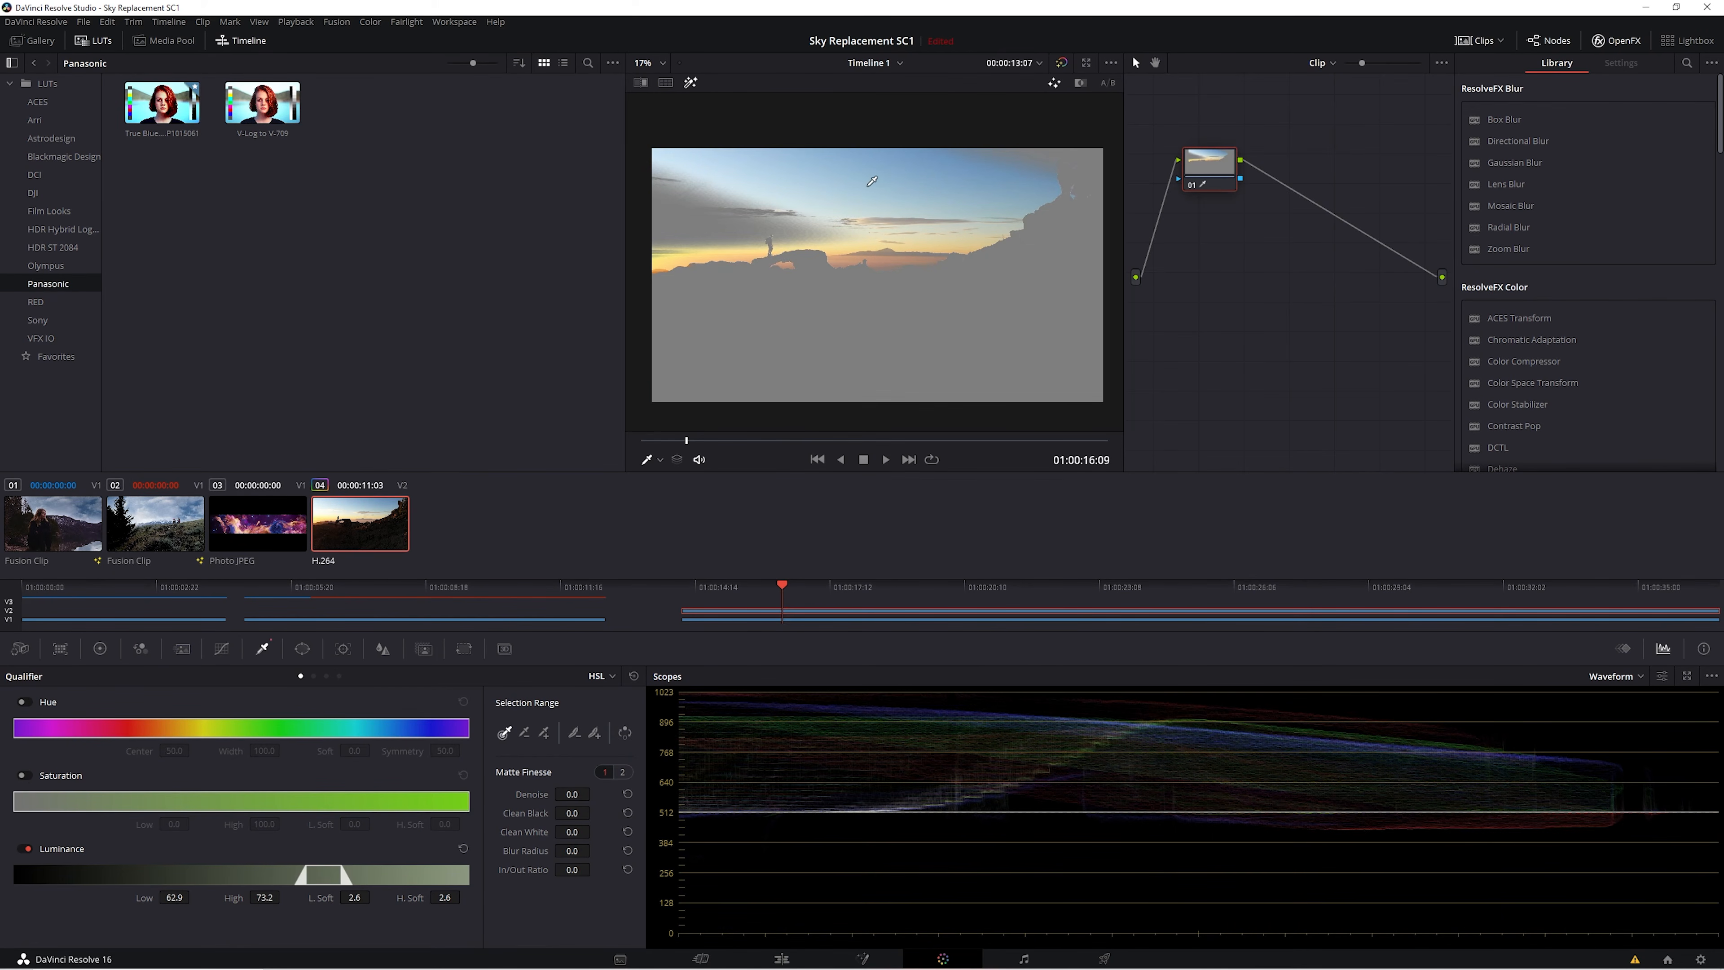
drag(343, 877, 373, 896)
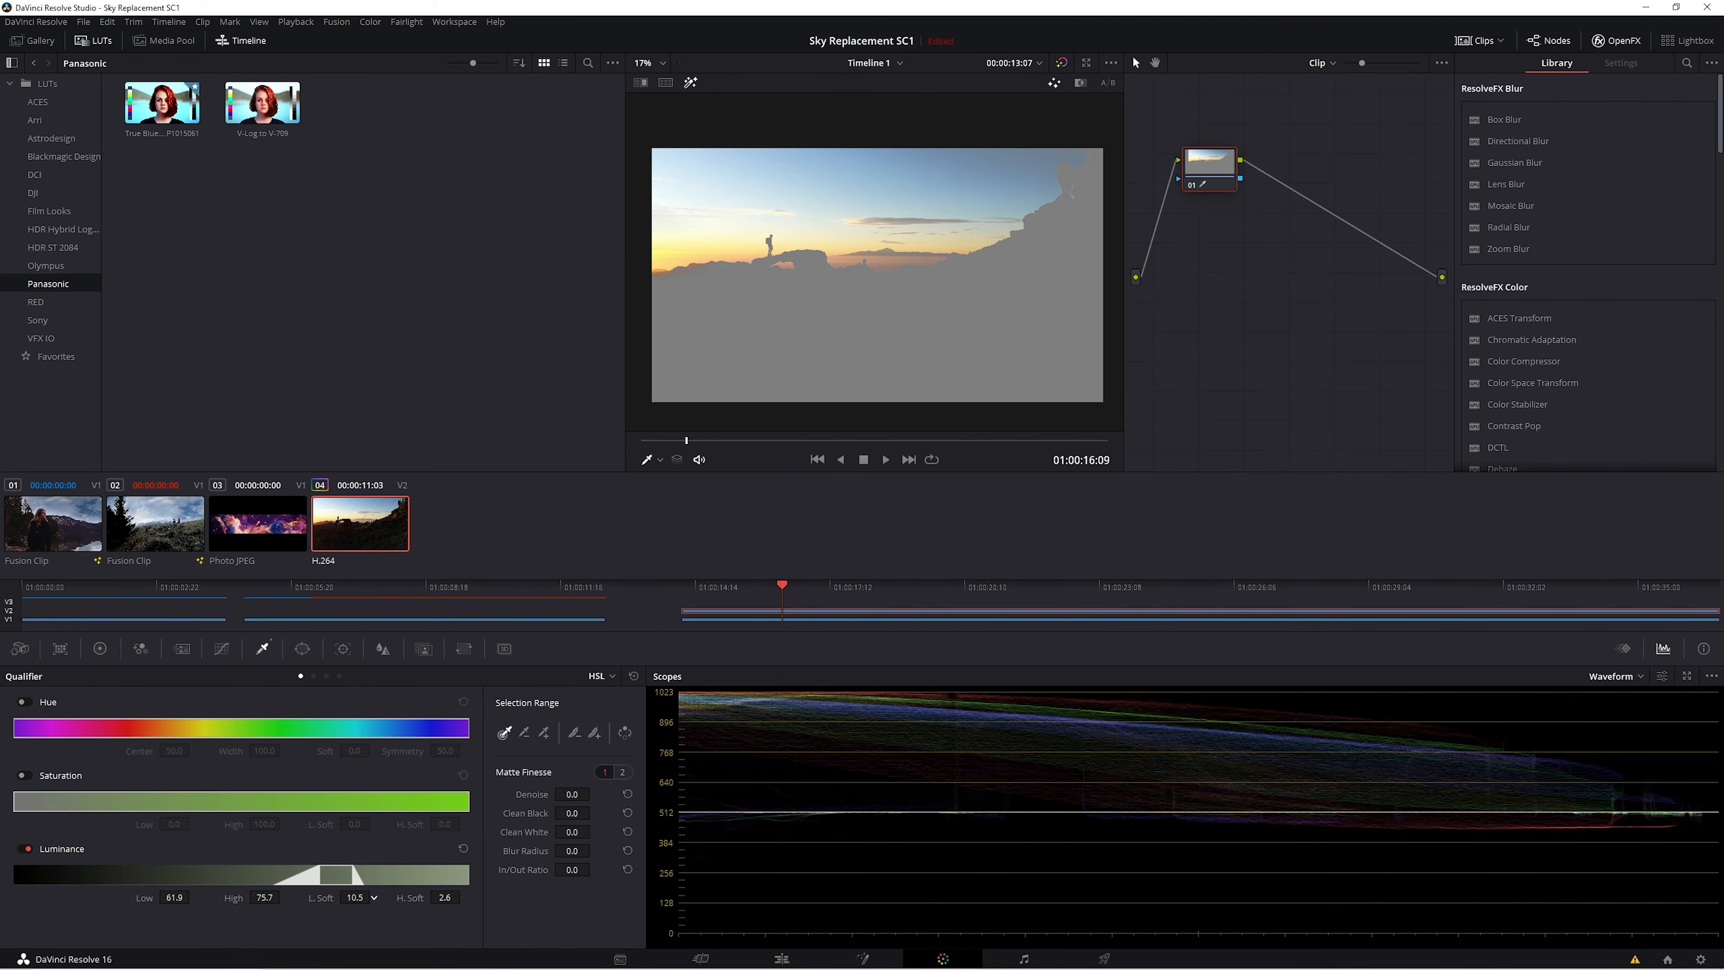
scroll(885, 260, up, 4)
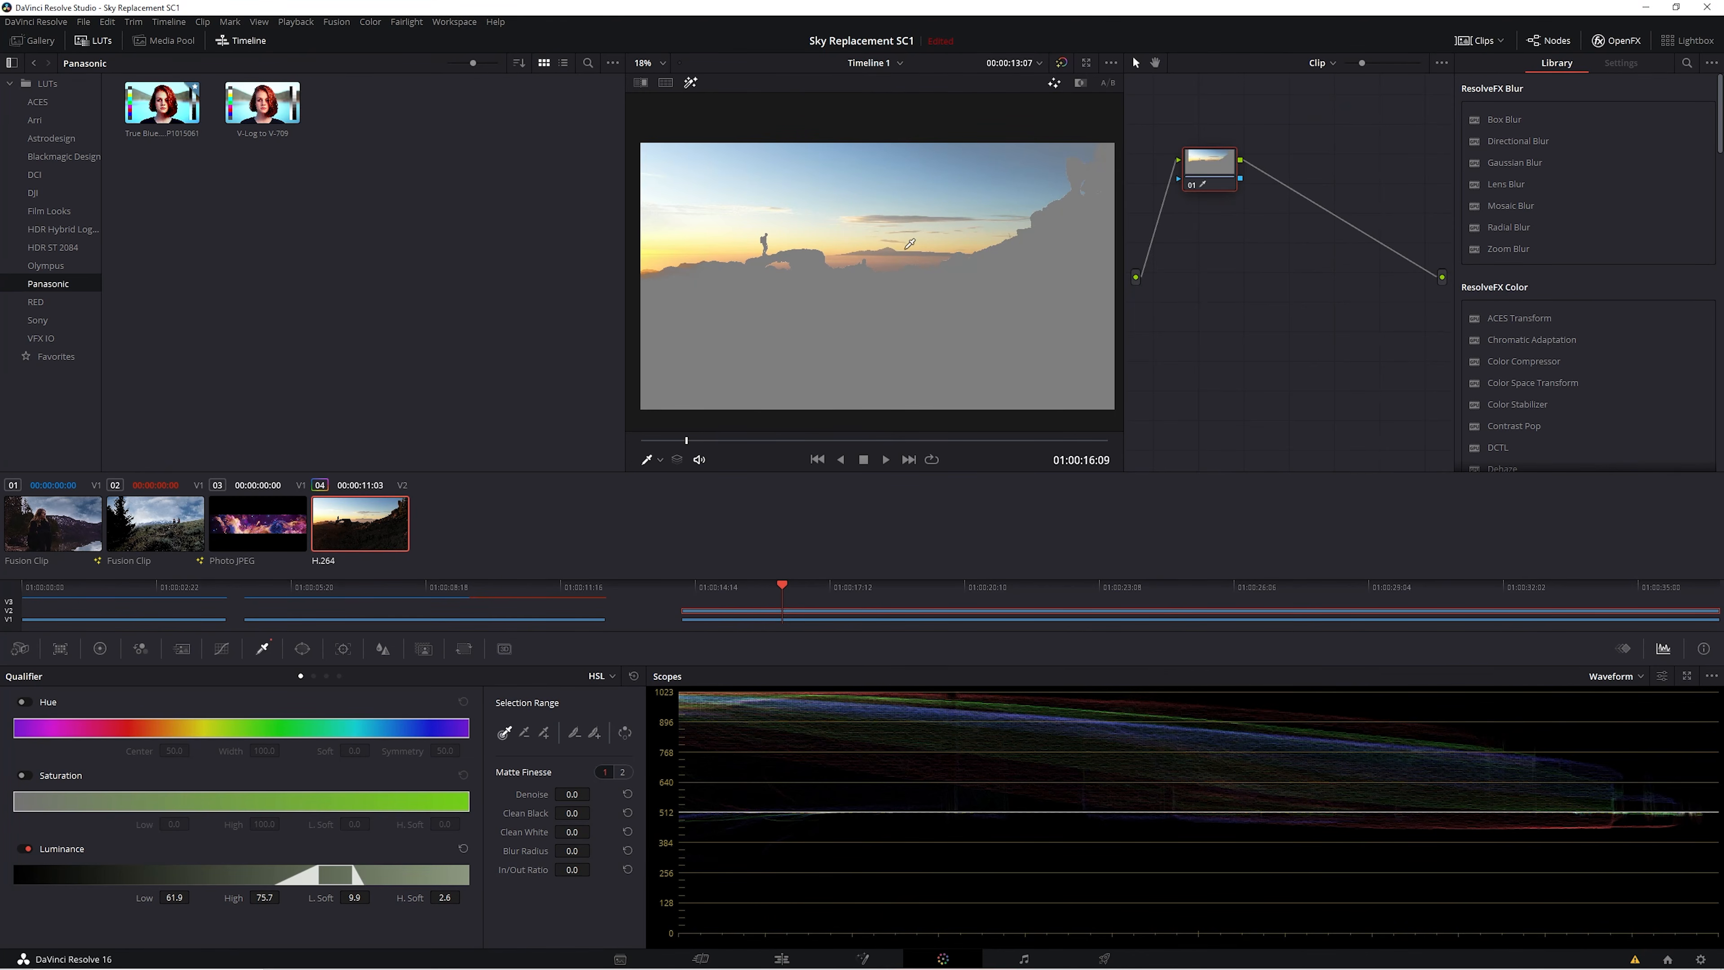
Invert the summit clip's key output and add an alpha output so the nebula shows through the sky.
click(424, 649)
click(625, 786)
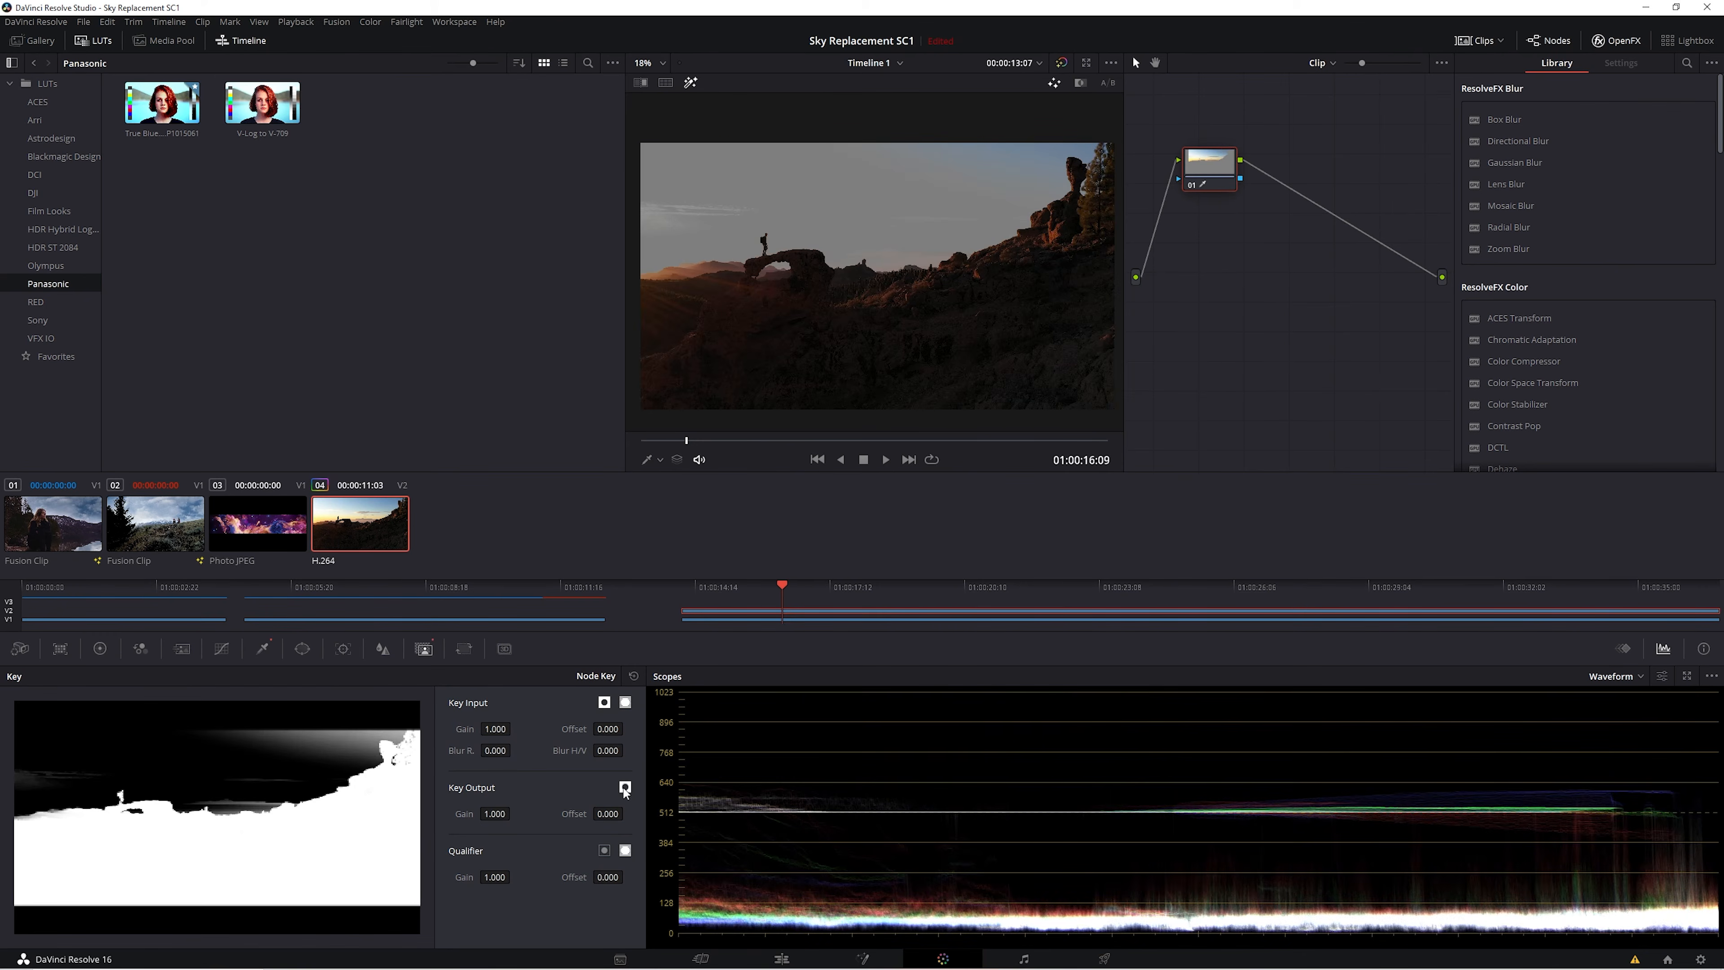
right_click(1302, 233)
click(1355, 290)
click(686, 85)
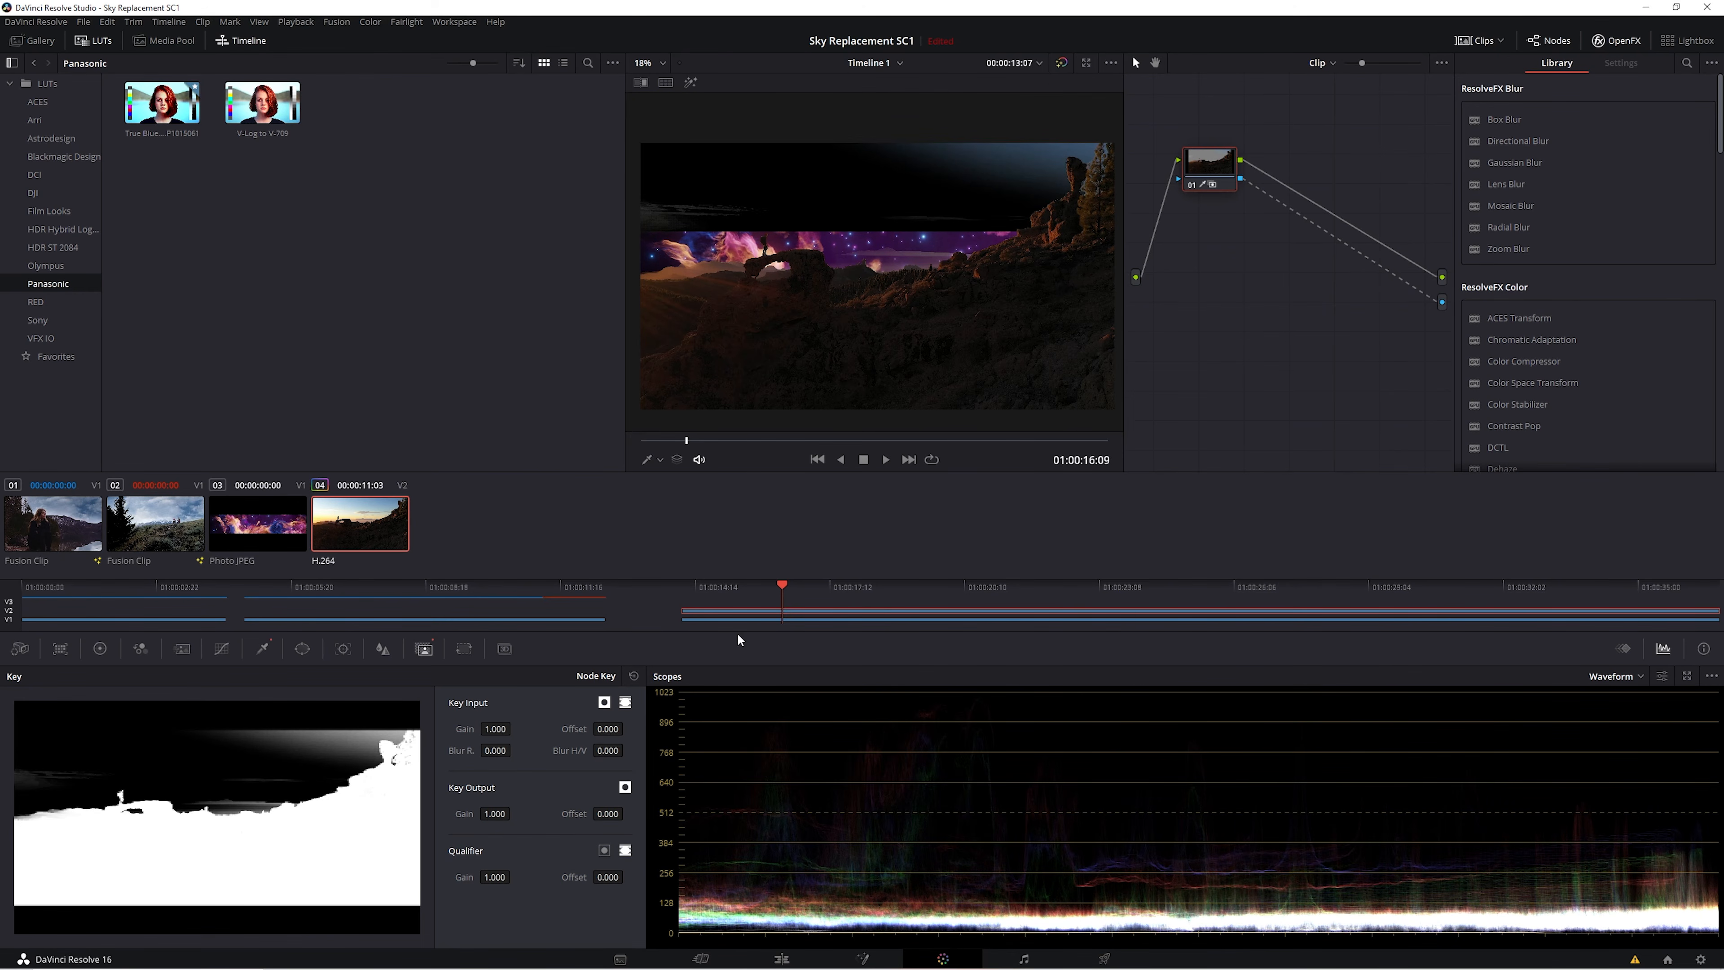
Set the nebula clip's Zoom to 2.180 and Position Y to 650, and the summit key's luminance Low to 61.0 and High to 81.0.
click(782, 958)
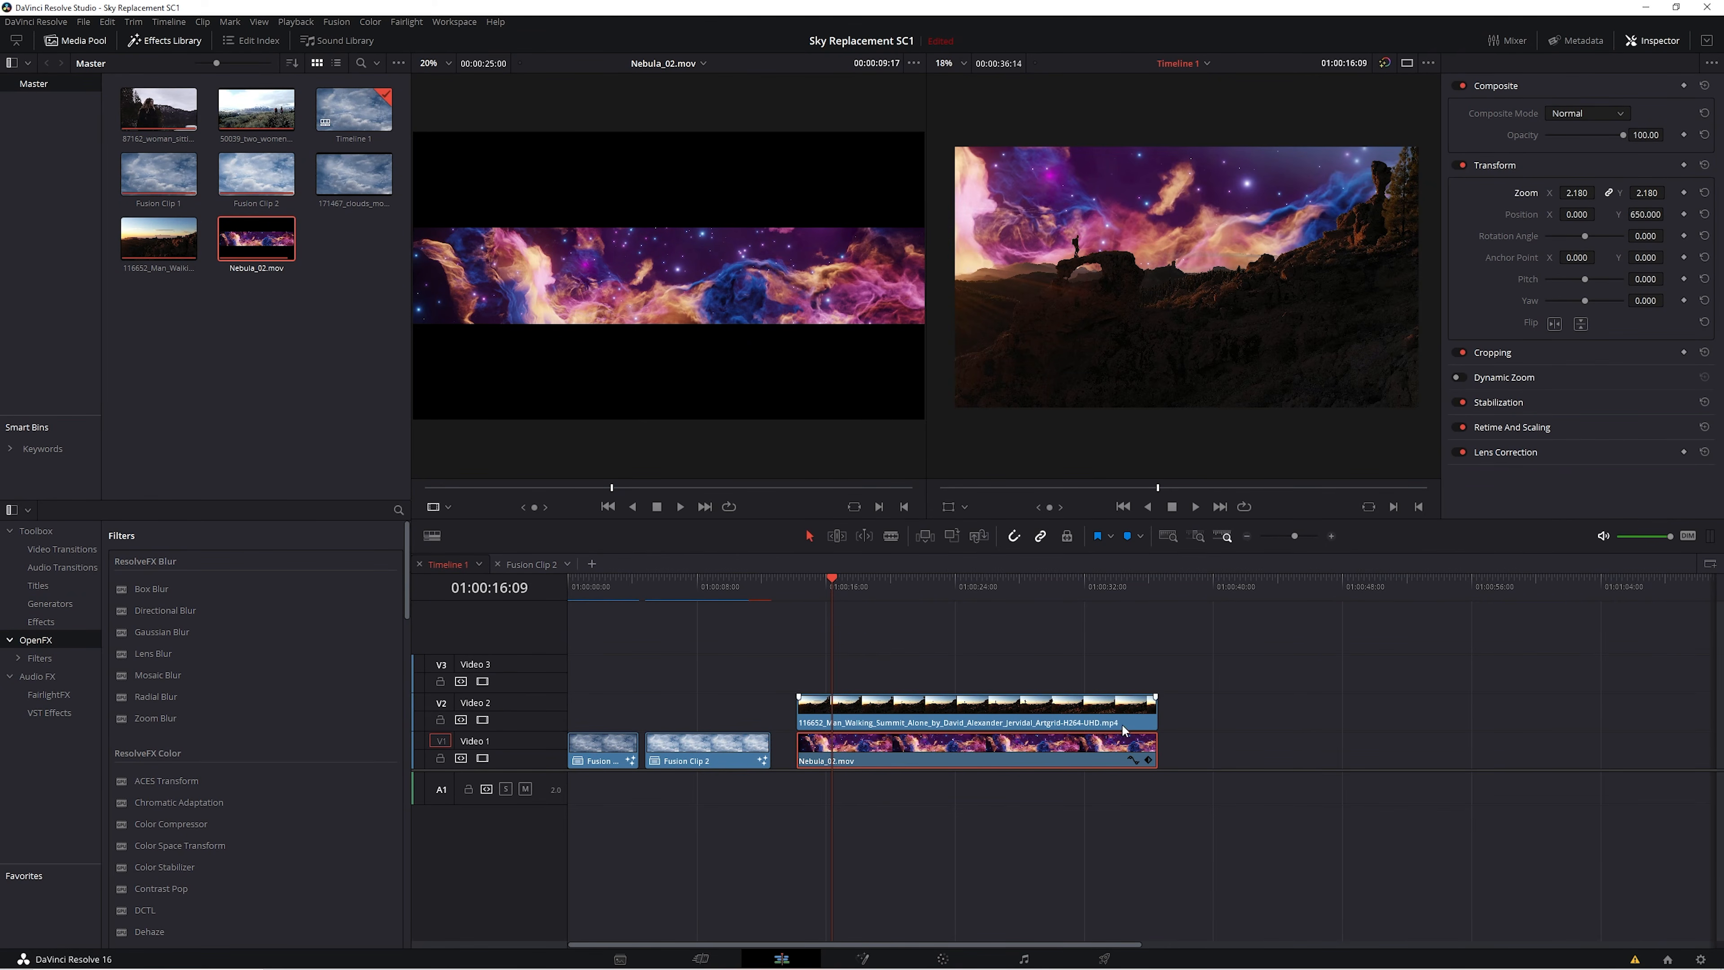
click(943, 958)
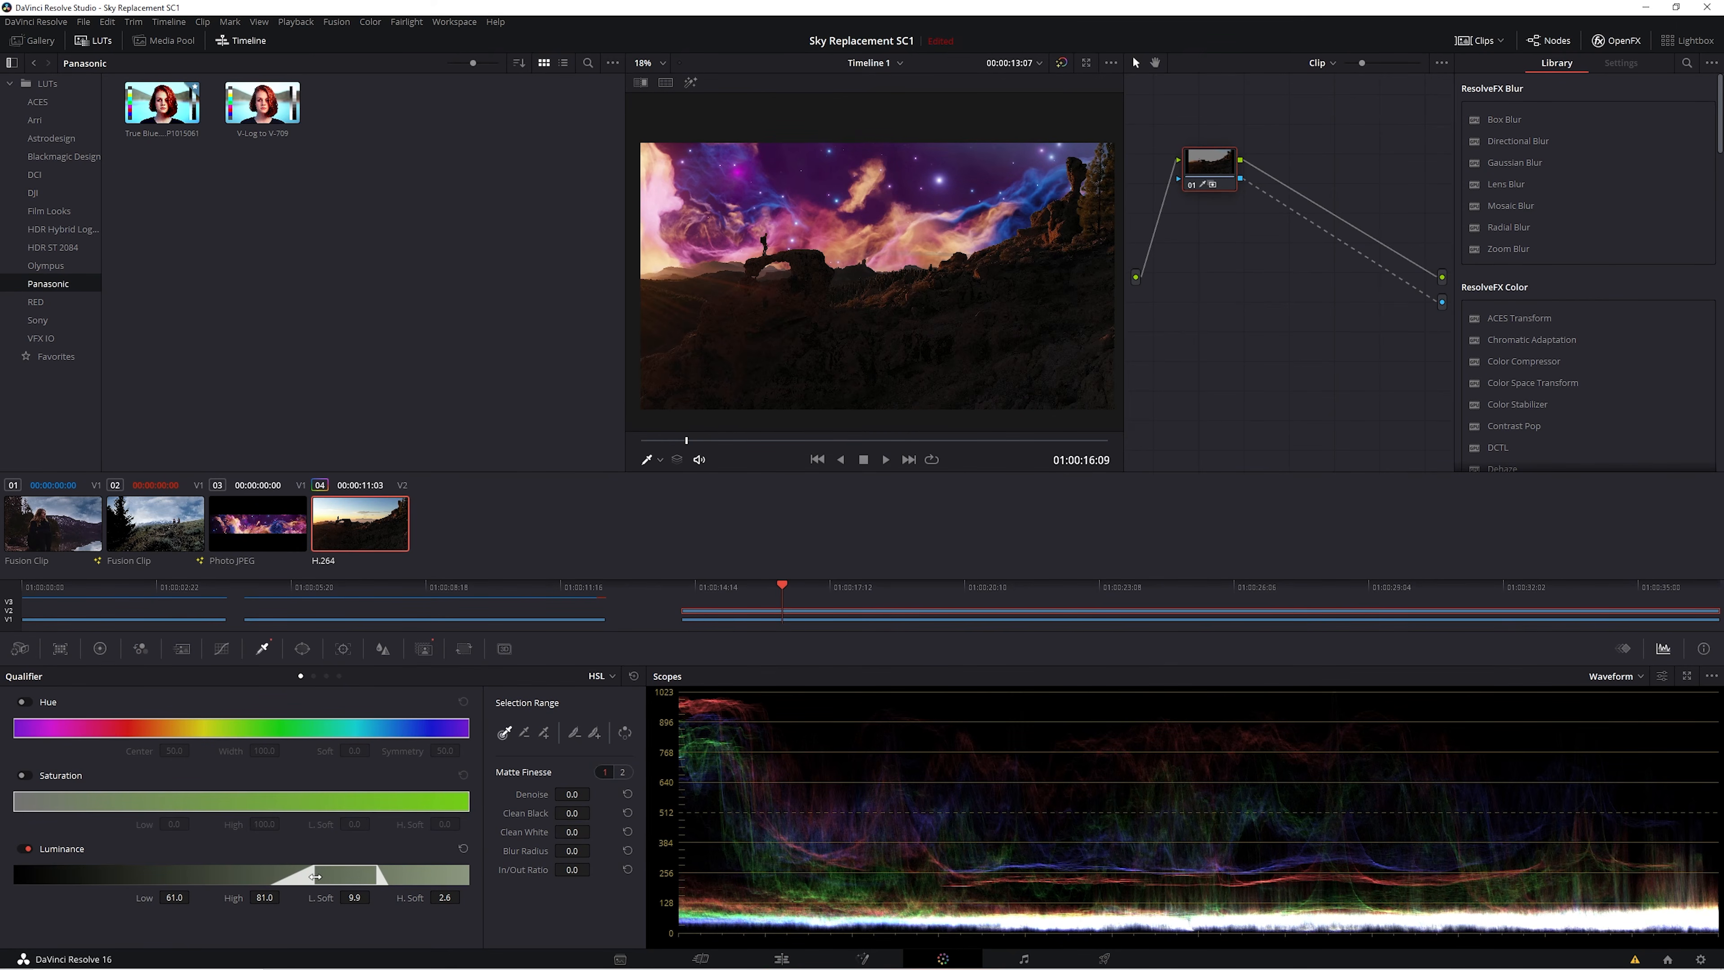
Draw a closed curve window around the sky, following the rock arch and ridge line and extending beyond the frame.
click(303, 649)
click(30, 849)
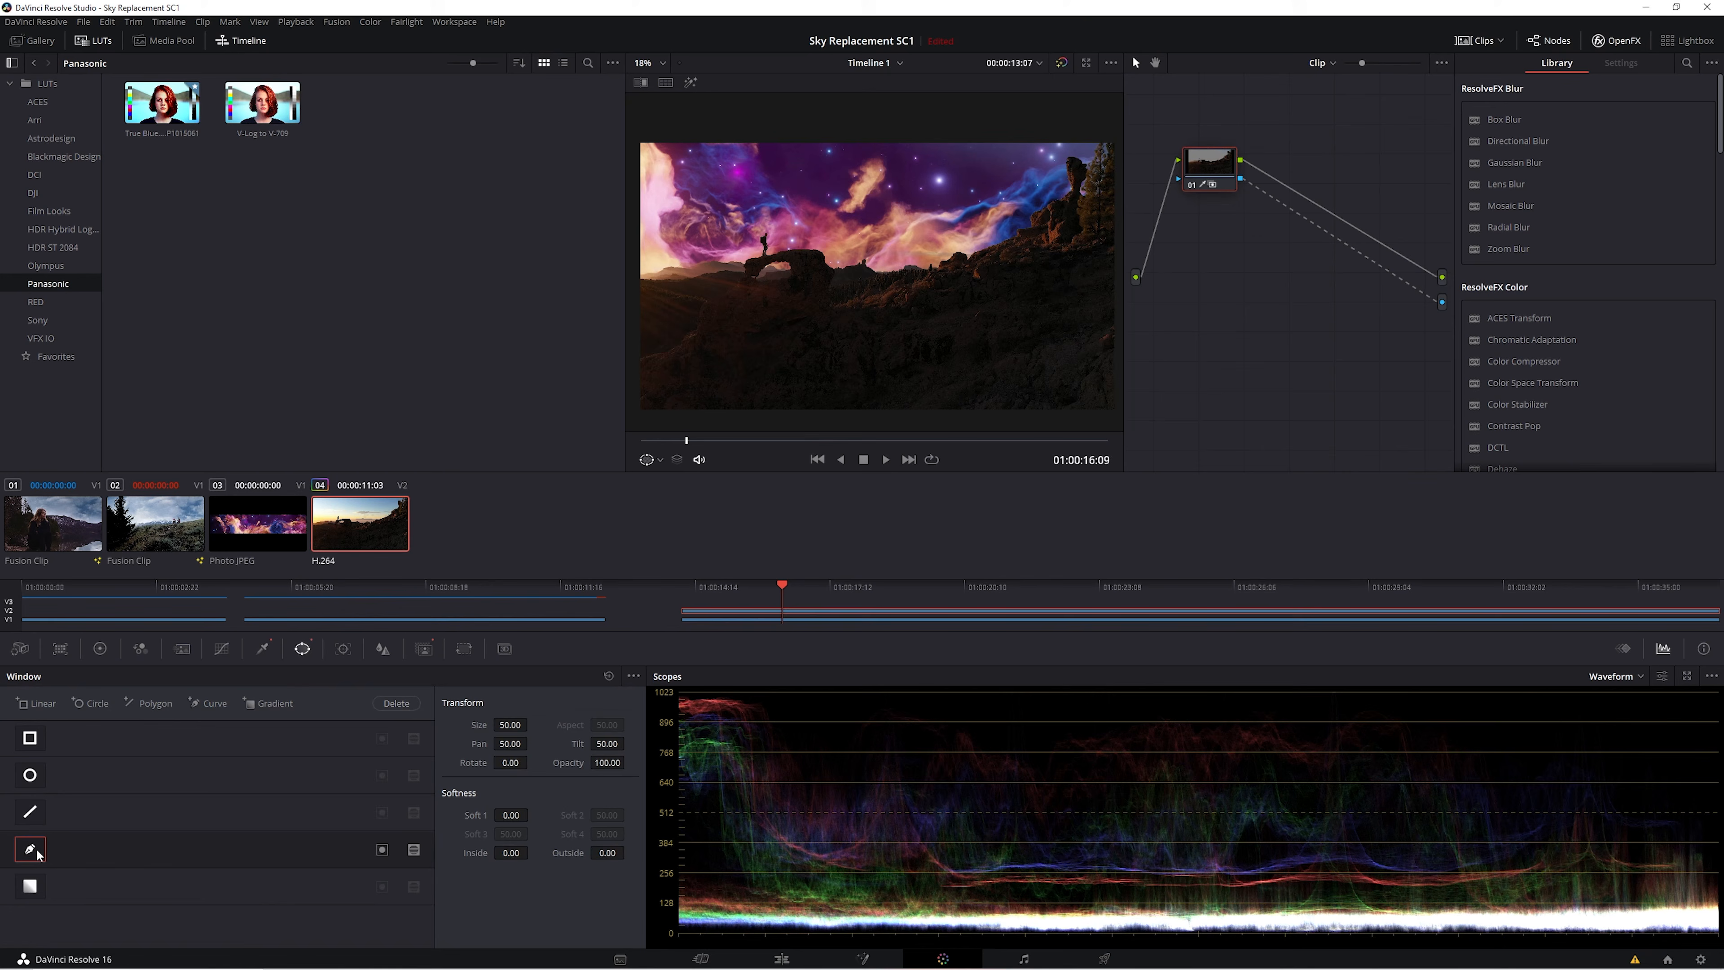
click(651, 277)
drag(734, 264, 749, 275)
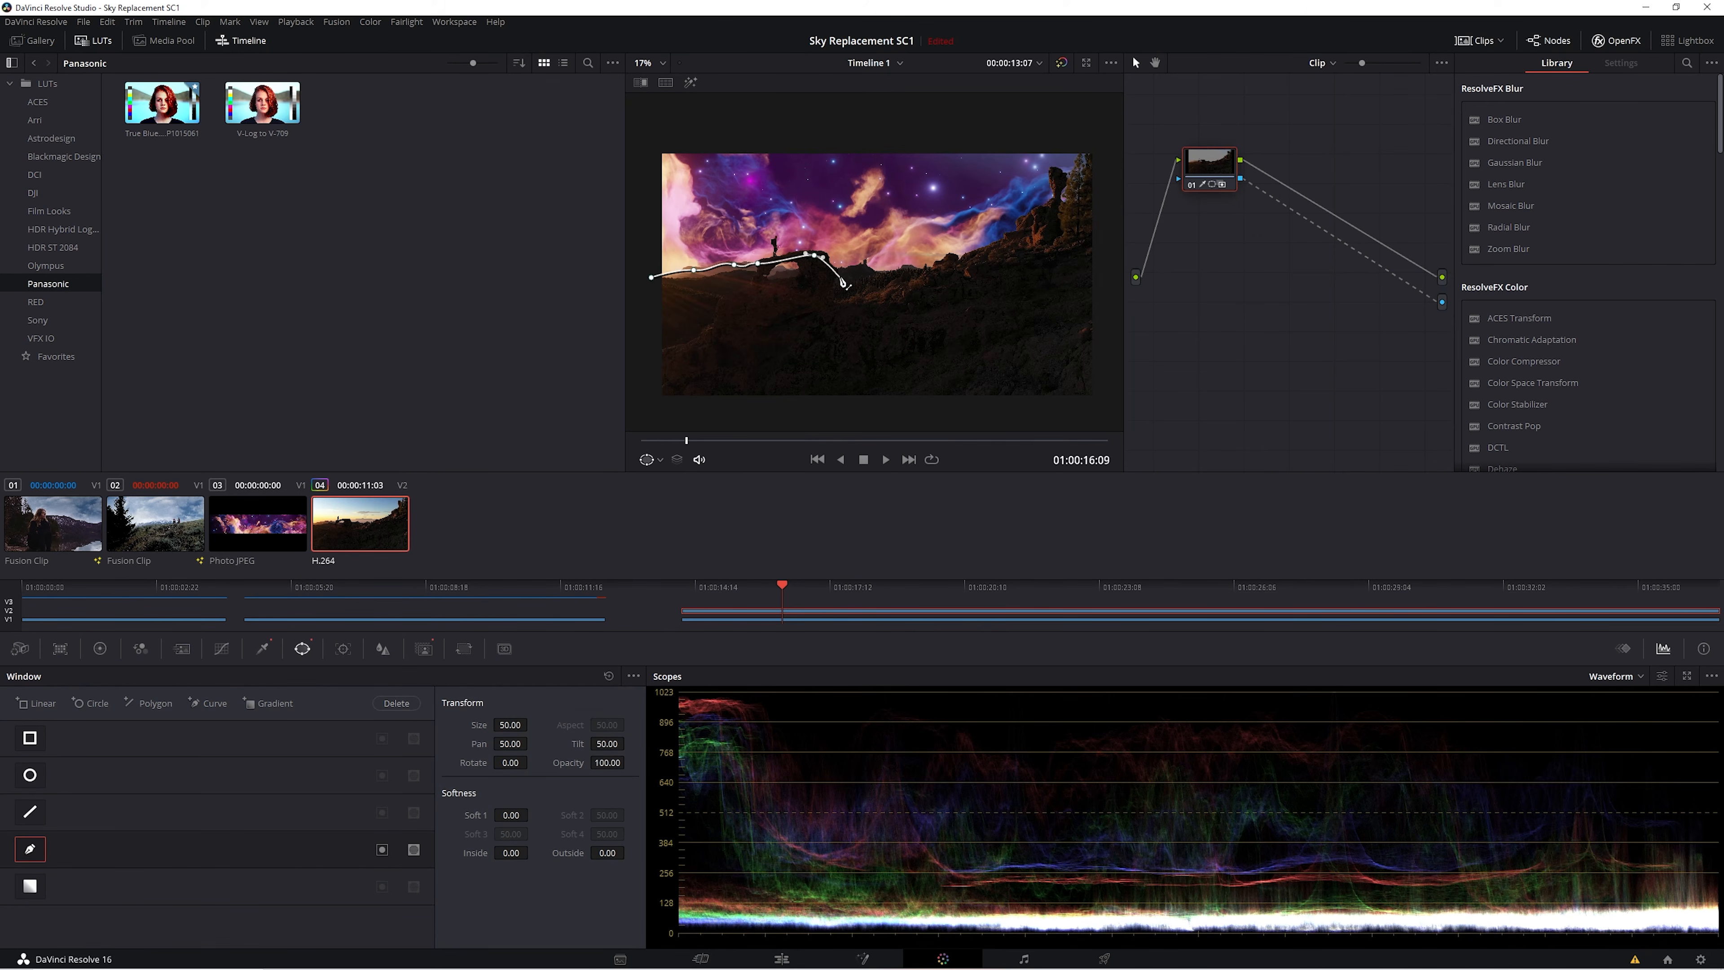
drag(839, 277, 858, 286)
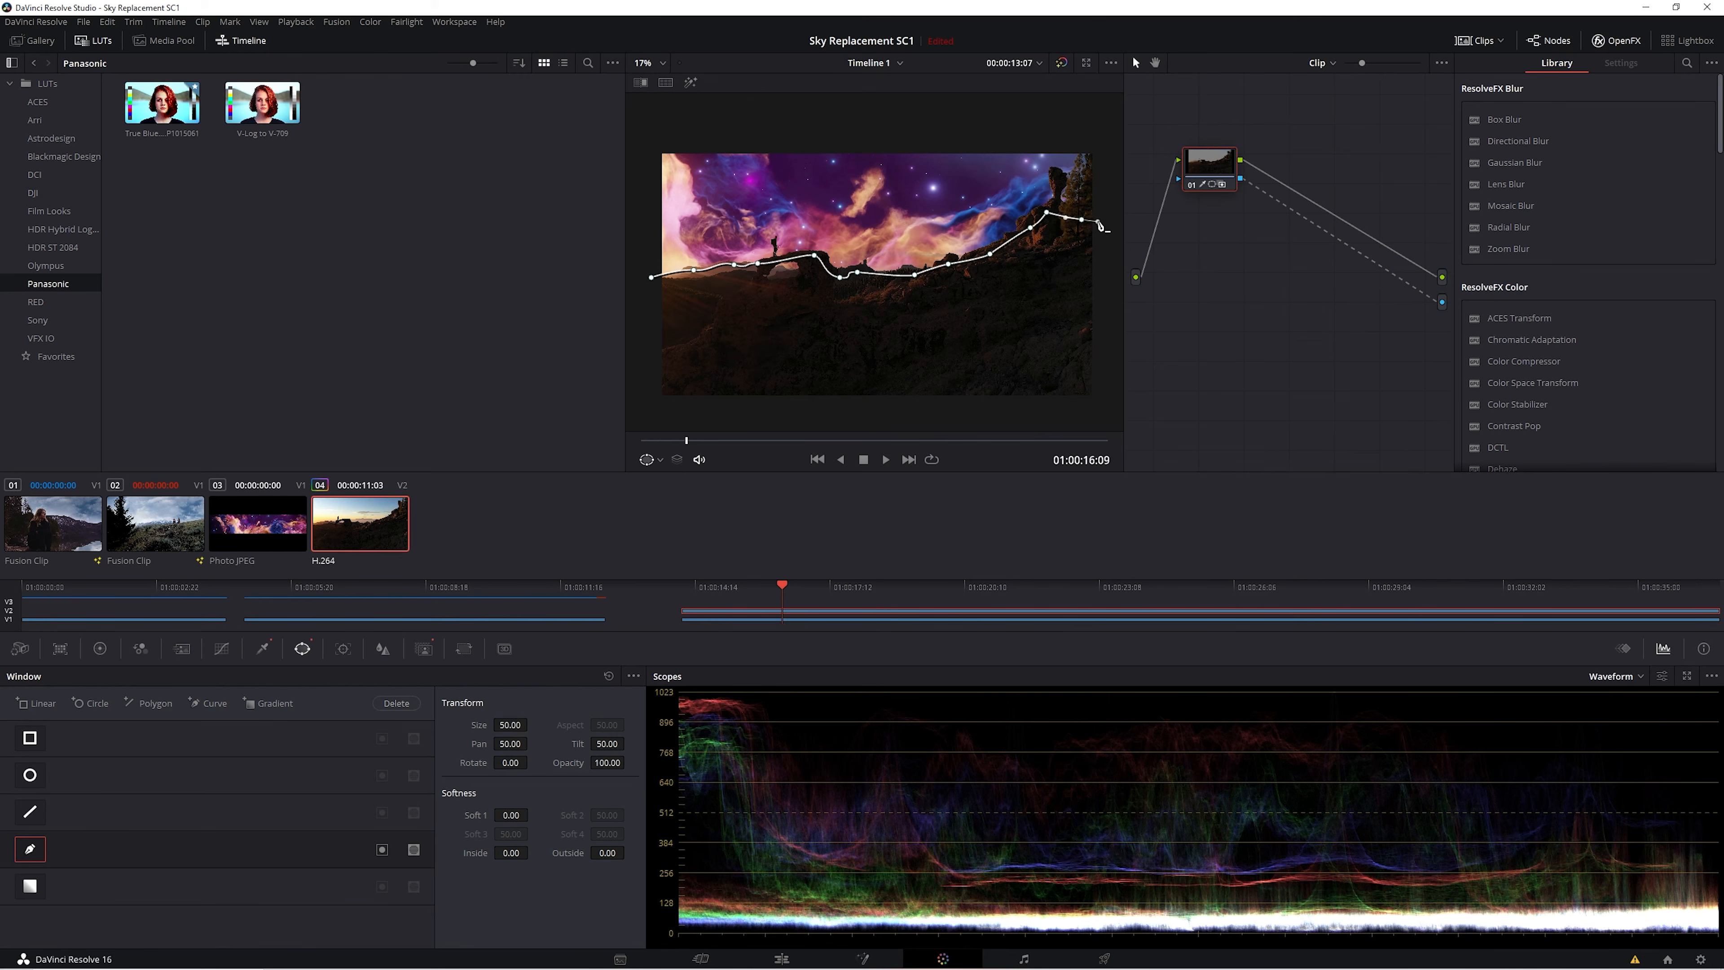
click(1108, 107)
click(636, 123)
click(650, 277)
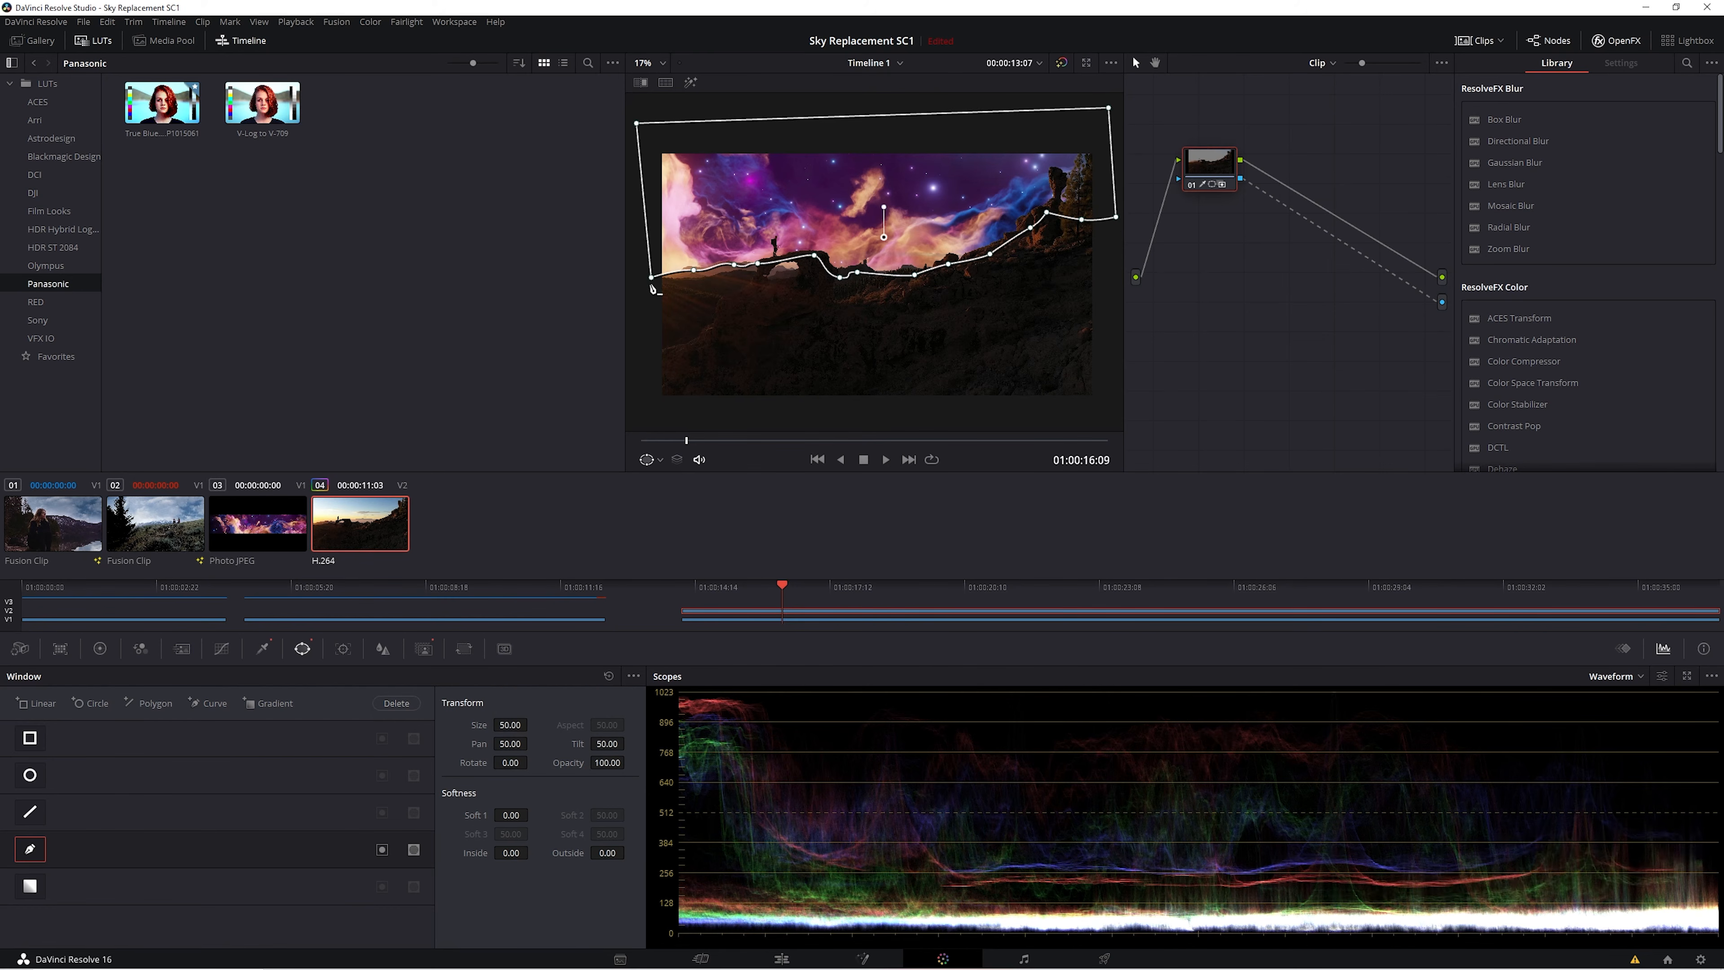
Reshape the window's lower edge below the ridge using a frame near the clip's end, and set Soft 1 to 12.12.
drag(669, 450, 1088, 378)
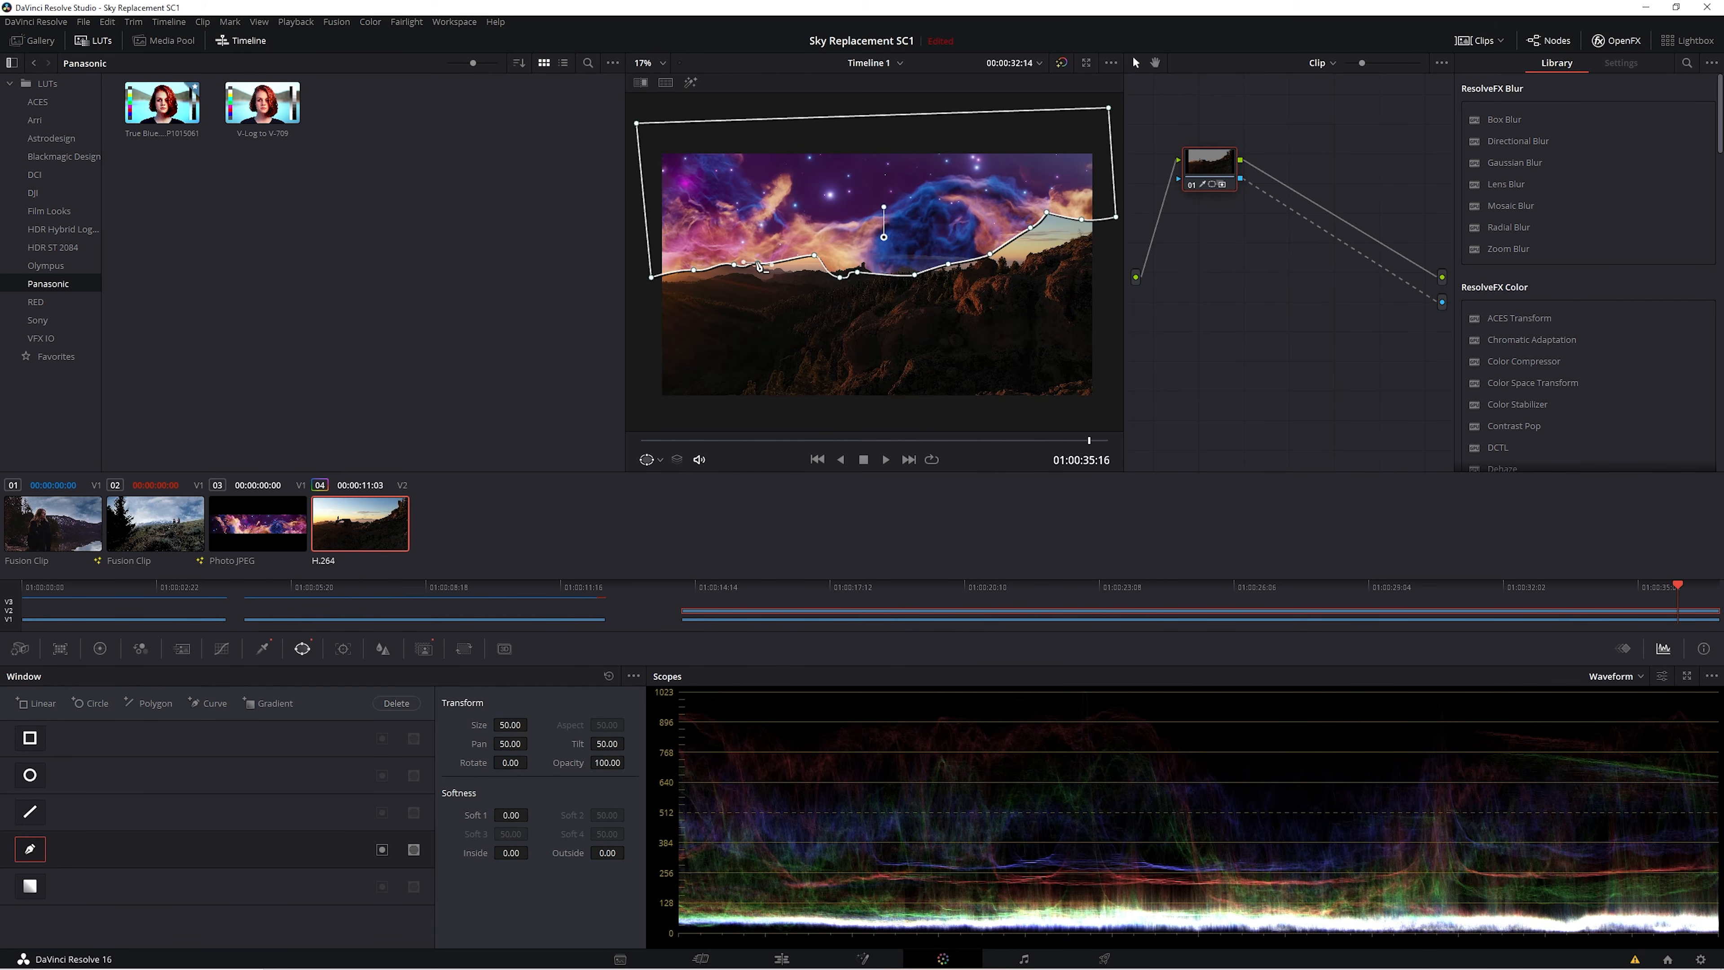
drag(757, 262, 987, 262)
drag(1046, 212, 1019, 270)
drag(1082, 219, 1018, 274)
drag(987, 261, 990, 271)
Play the summit composite full screen from the start of the clip.
drag(1091, 446, 637, 455)
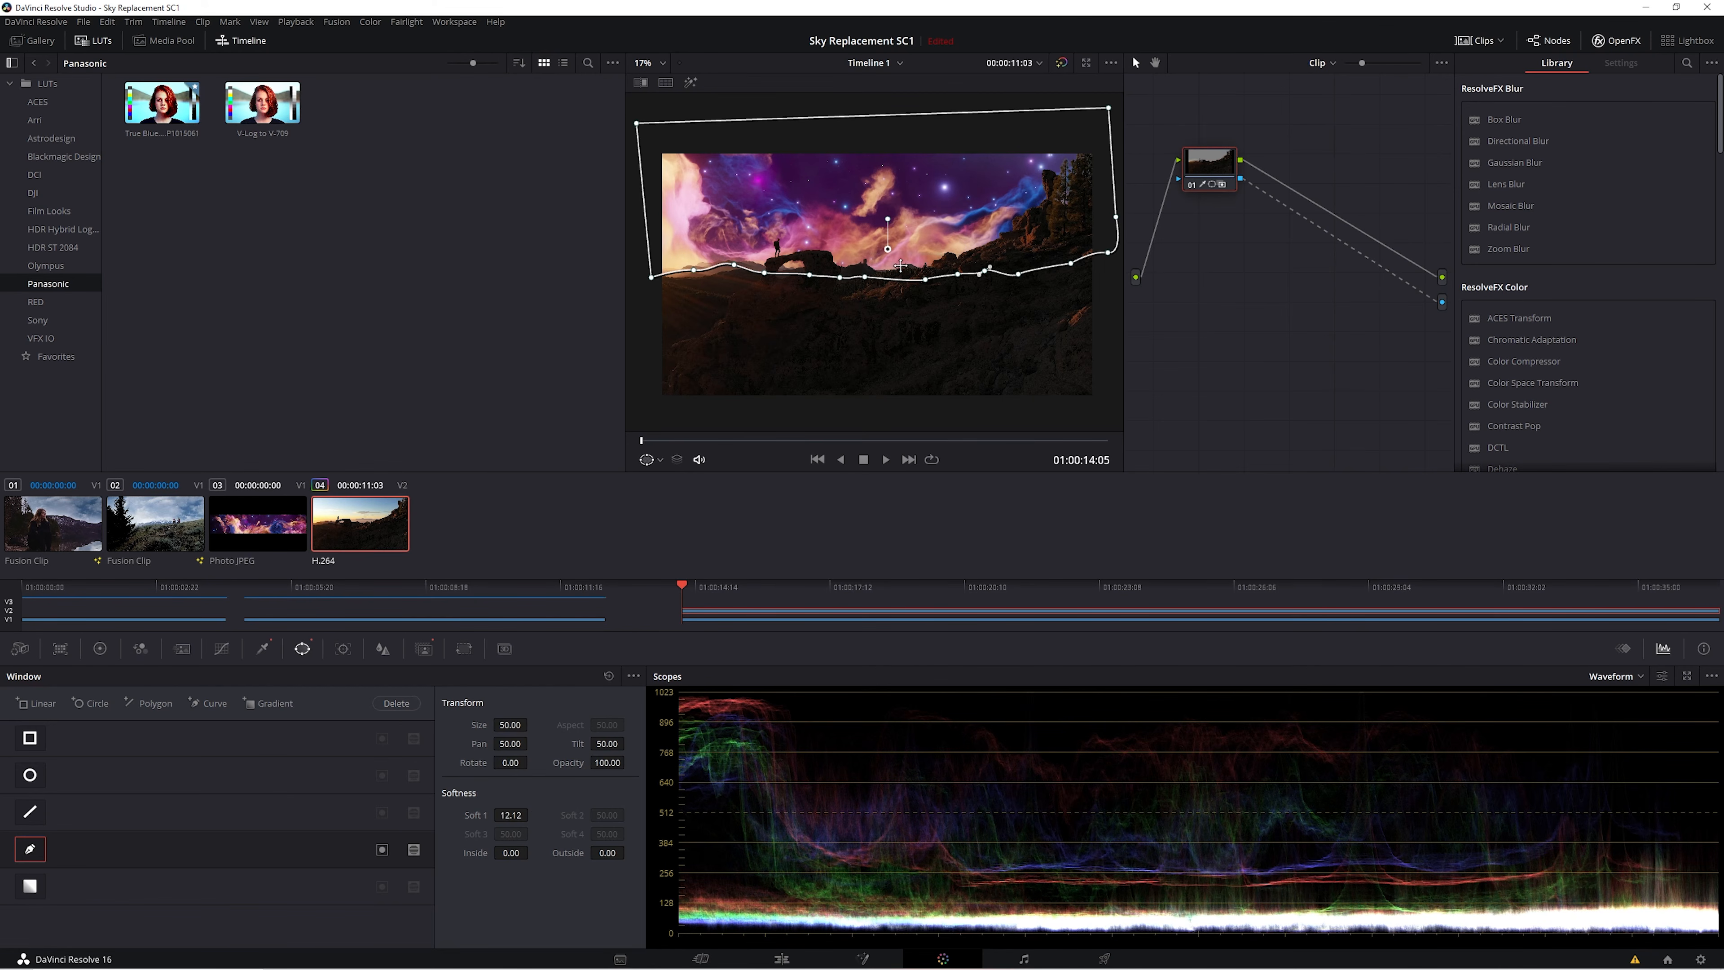
key(ctrl+f)
key(space)
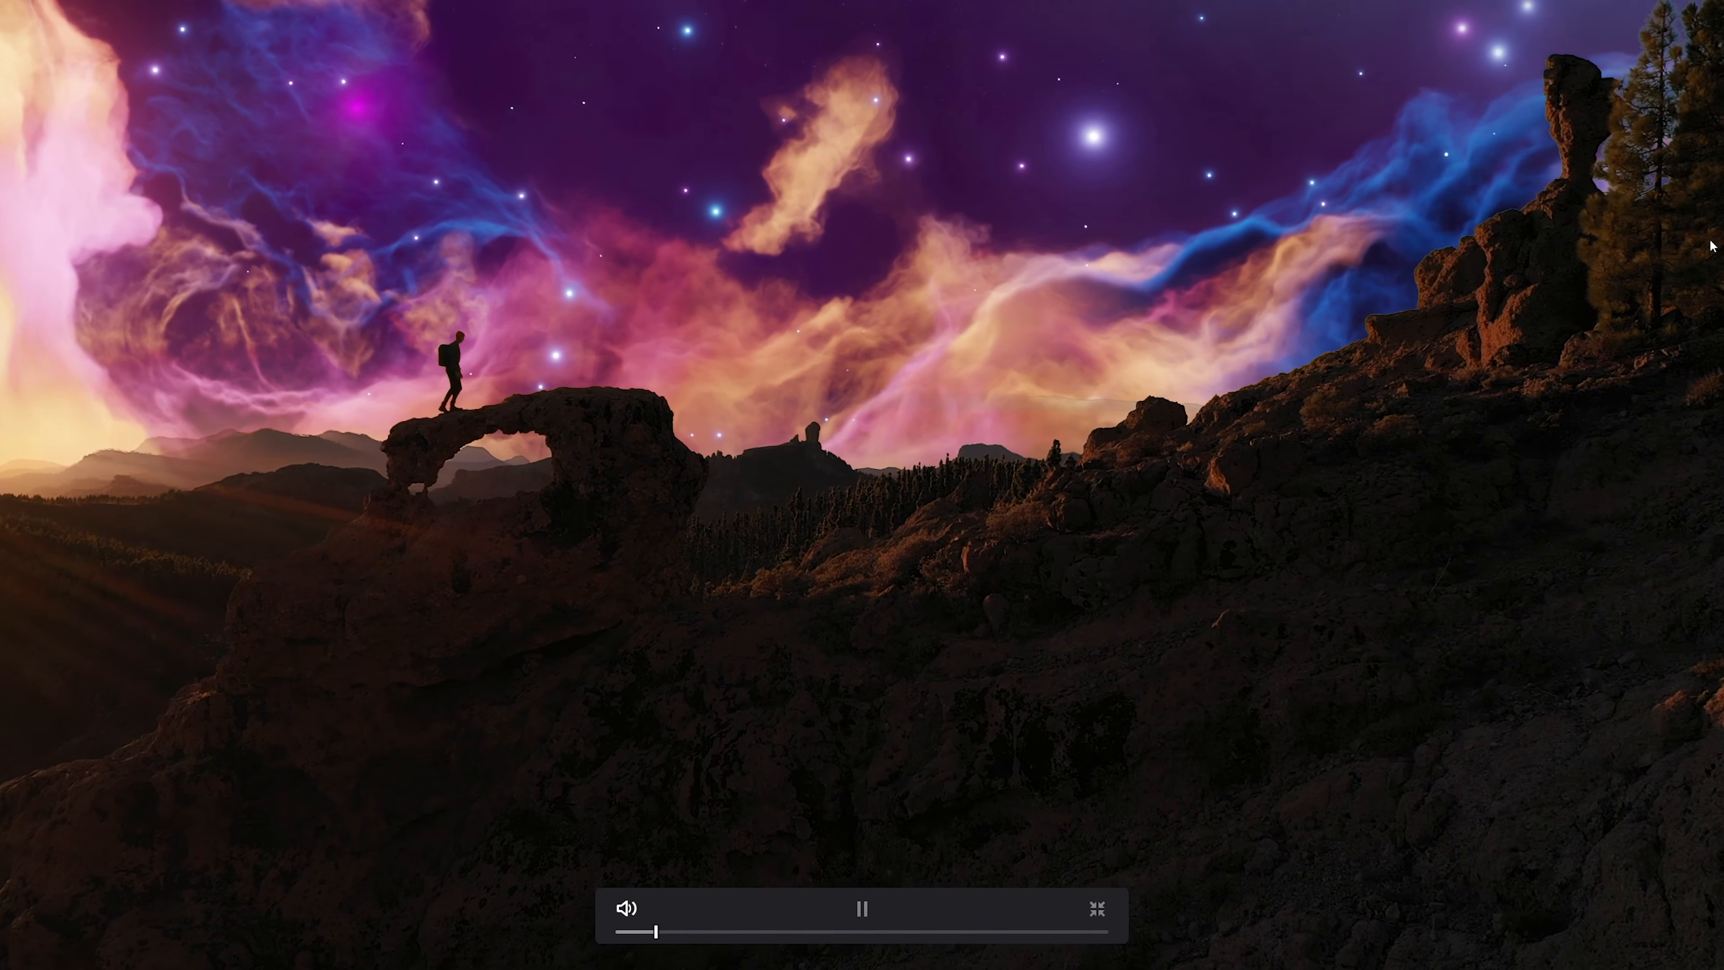